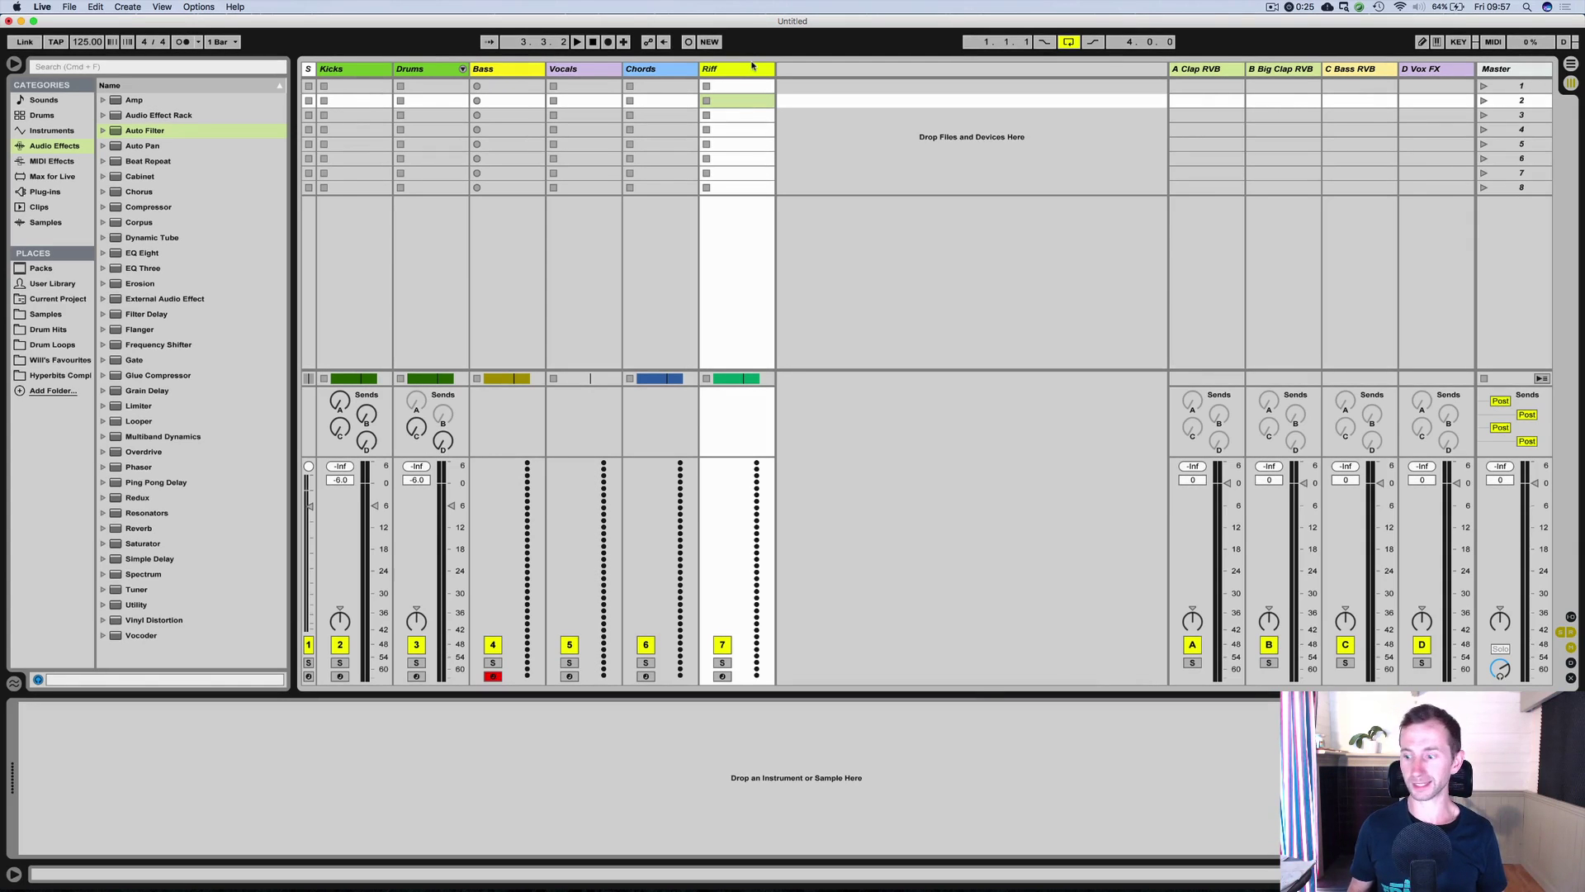
Add an audio track before the Kicks track and name it GHOST TRACK.
{"action": "key", "text": "super+t"}
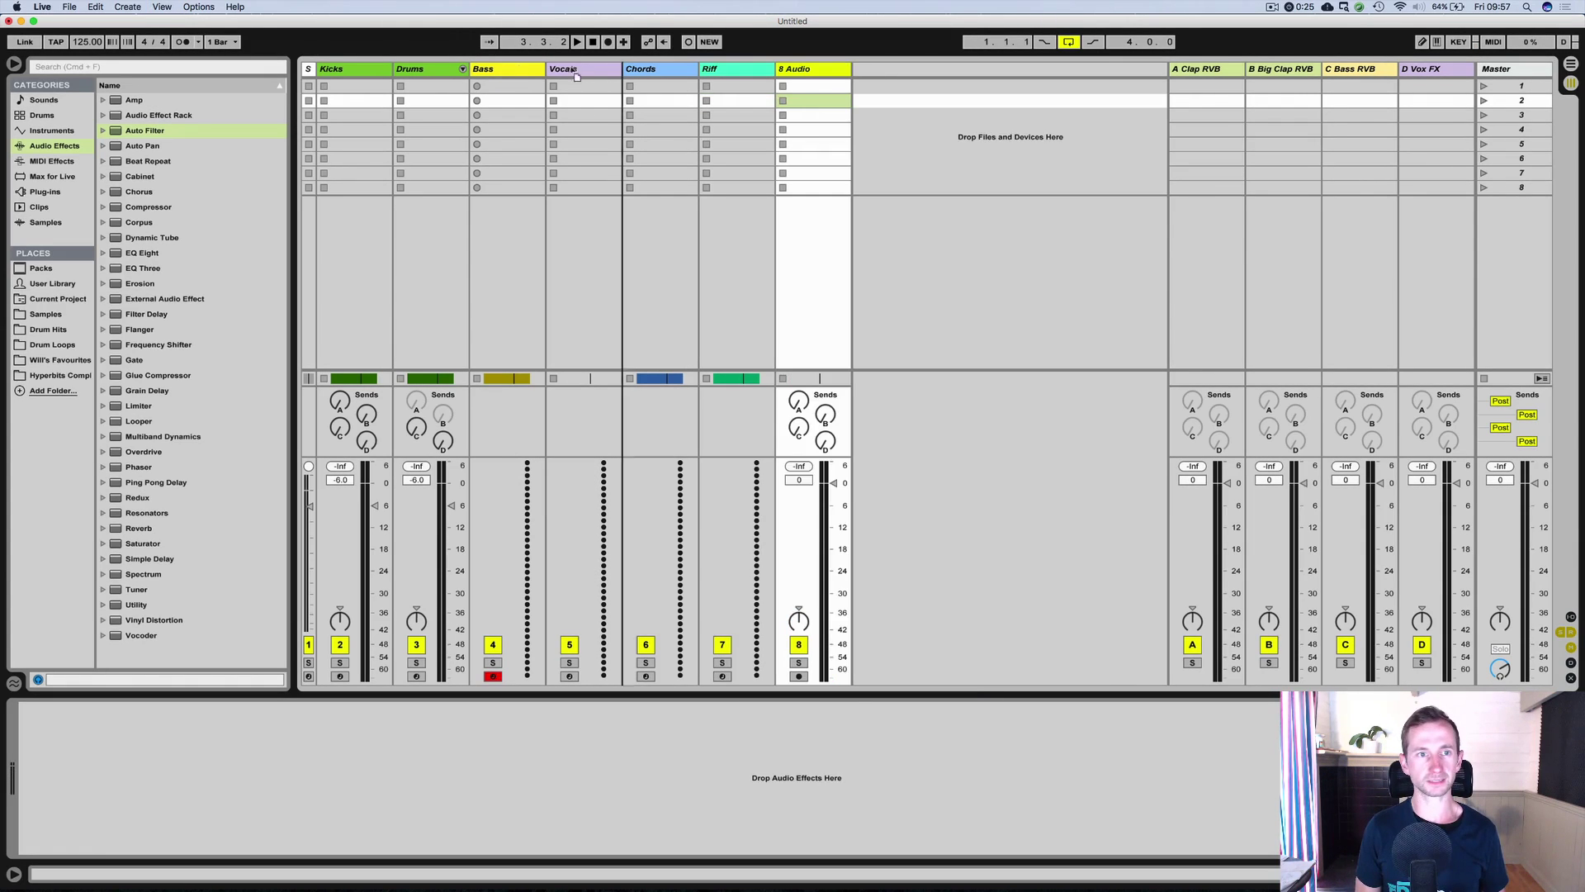
{"action": "left_click_drag", "start_coordinate": [337, 79], "coordinate": [344, 72]}
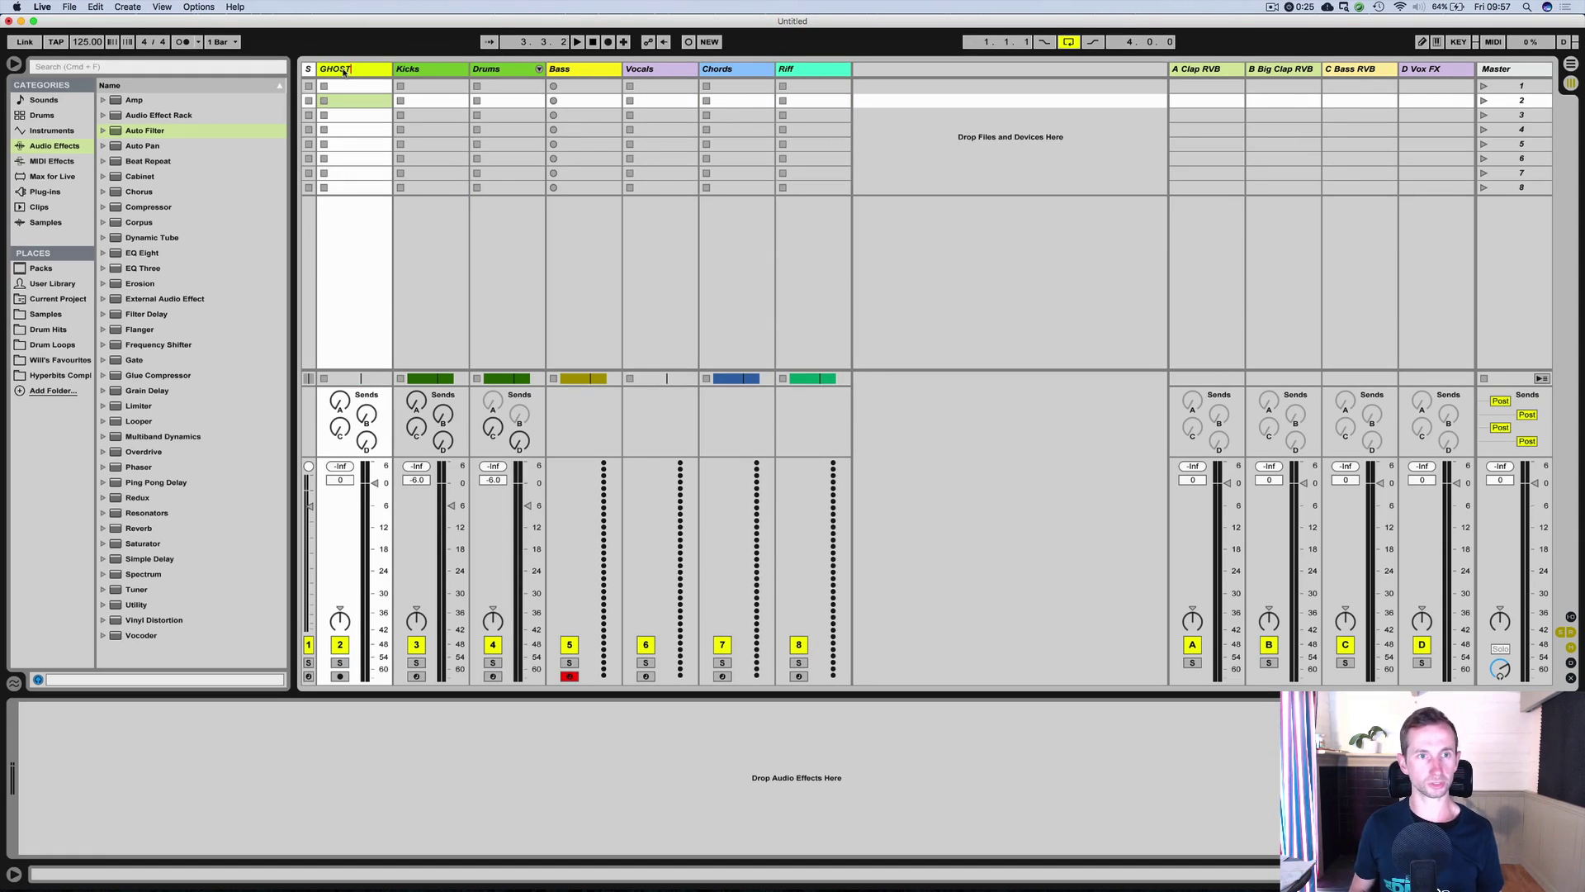
{"action": "type", "text": "TRACK"}
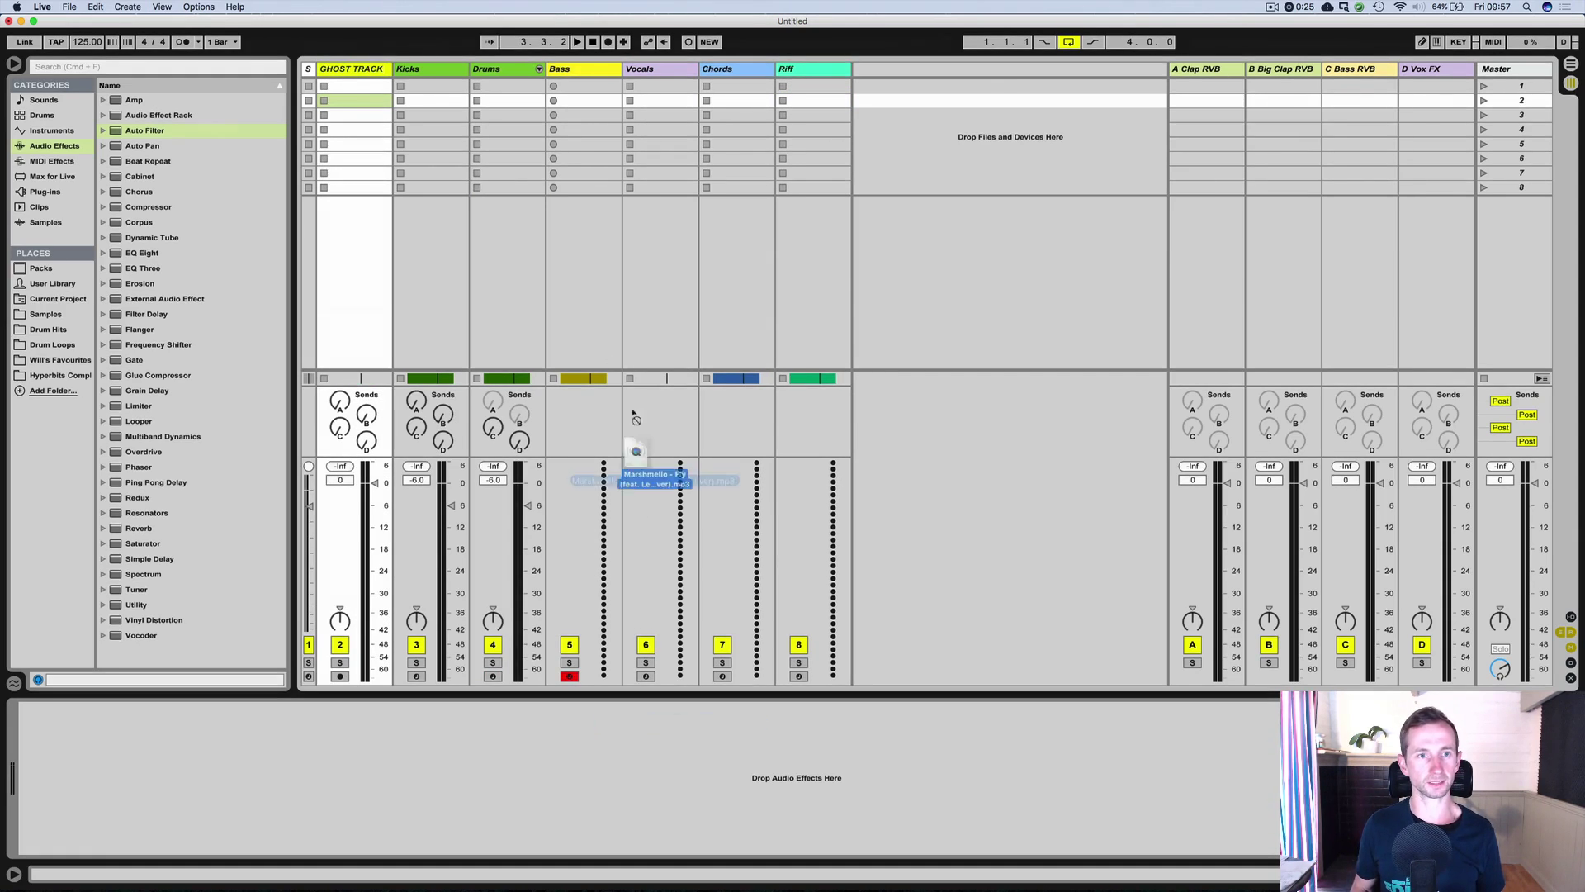
Import the Marshmello - Fly audio file into GHOST TRACK and align the clip's start marker with the first transient.
{"action": "left_click_drag", "start_coordinate": [635, 479], "coordinate": [347, 95]}
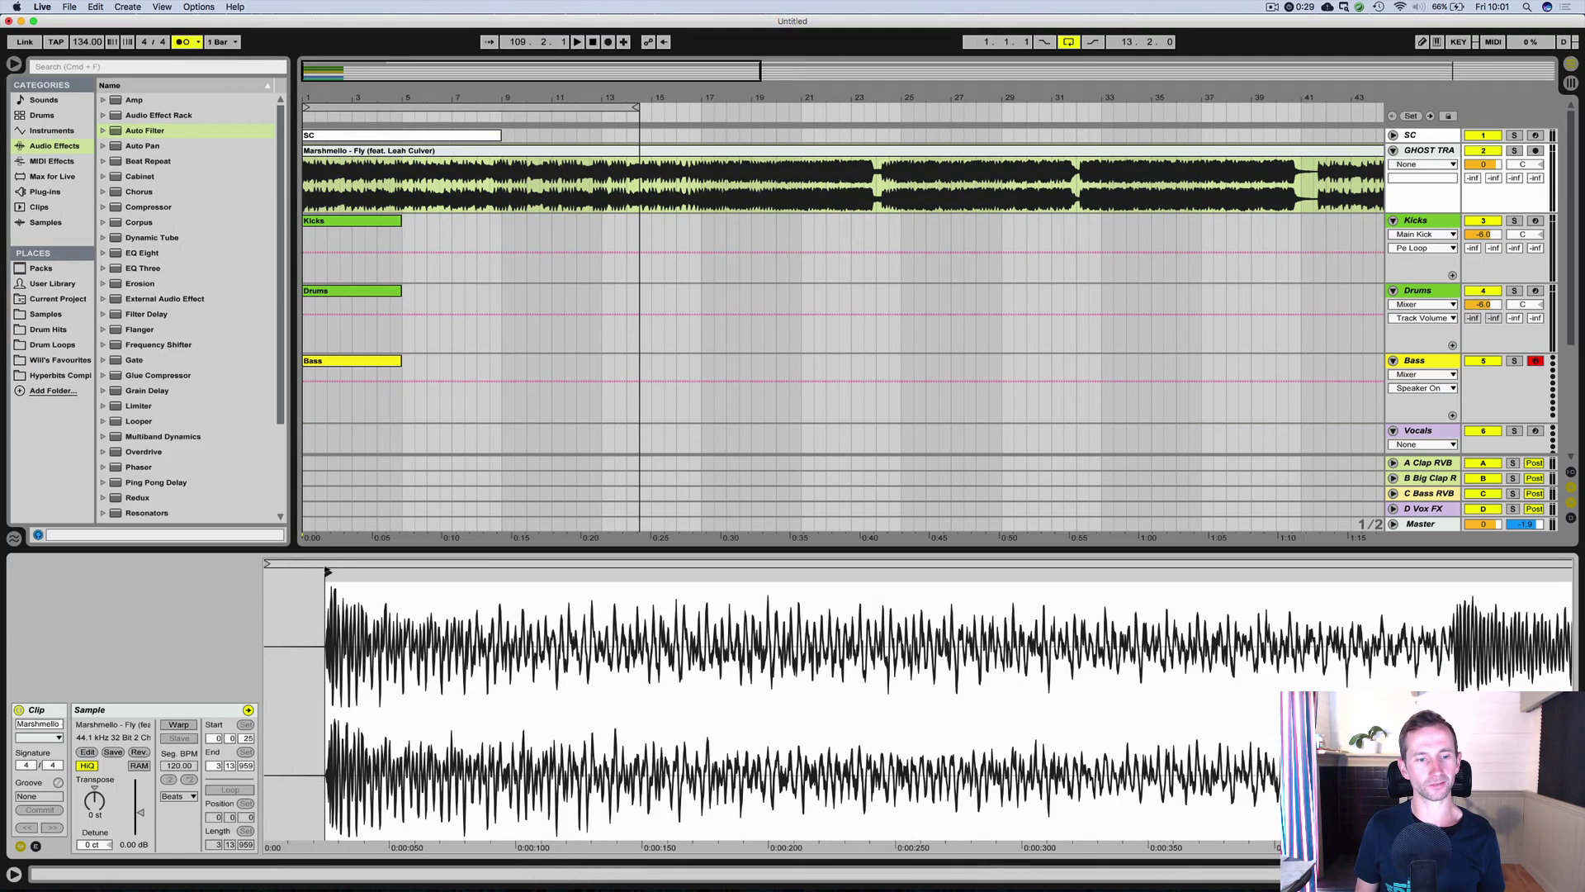
{"action": "scroll", "coordinate": [322, 586], "scroll_direction": "up", "scroll_amount": 5}
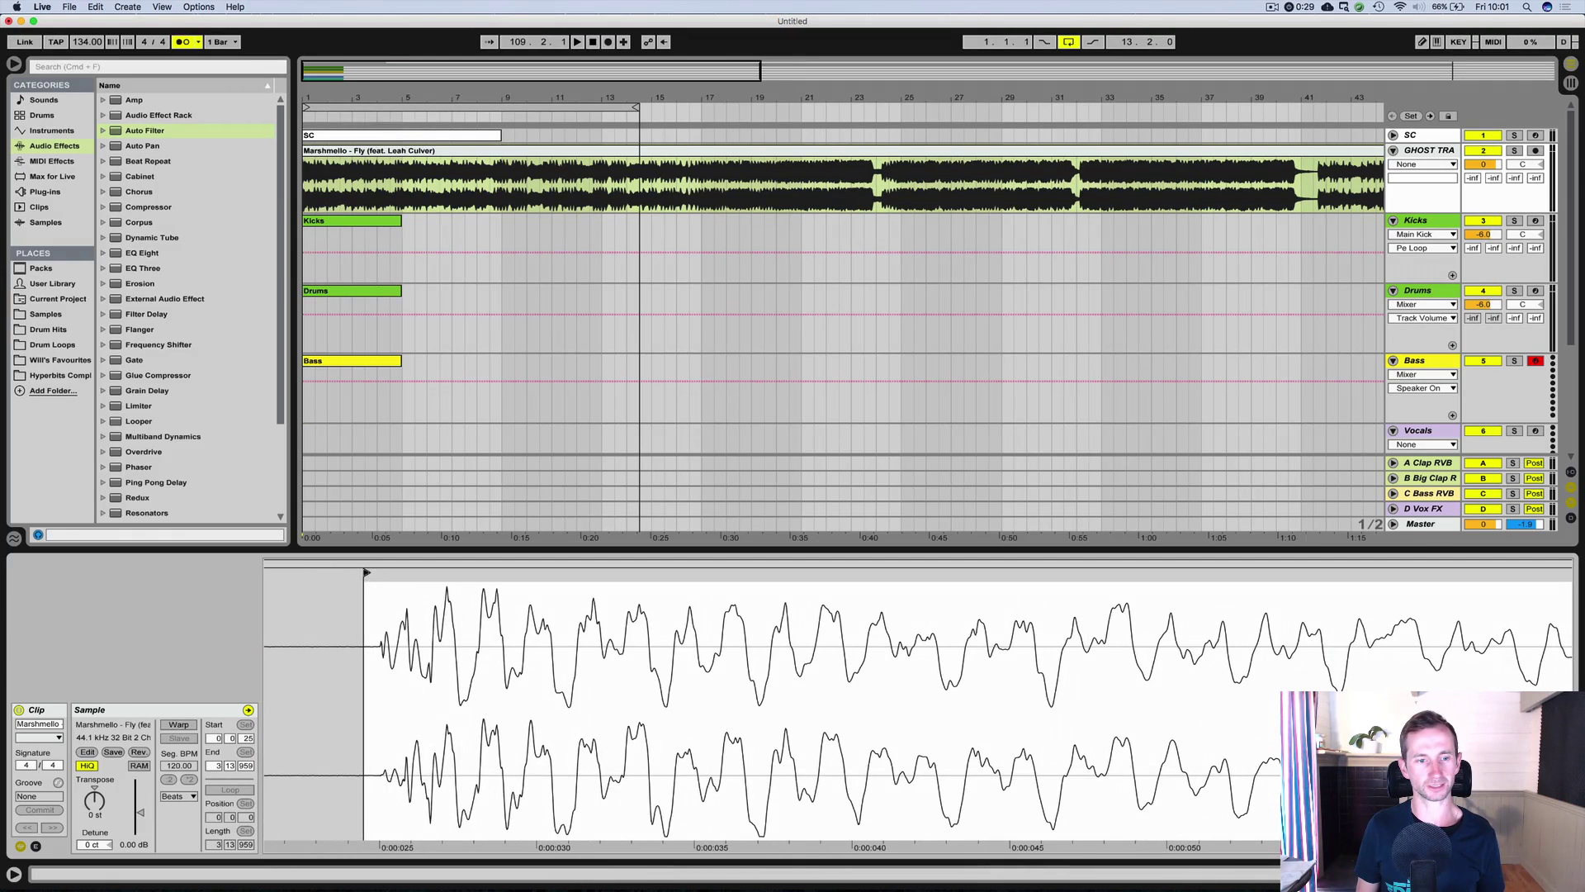
{"action": "left_click_drag", "start_coordinate": [366, 573], "coordinate": [383, 578]}
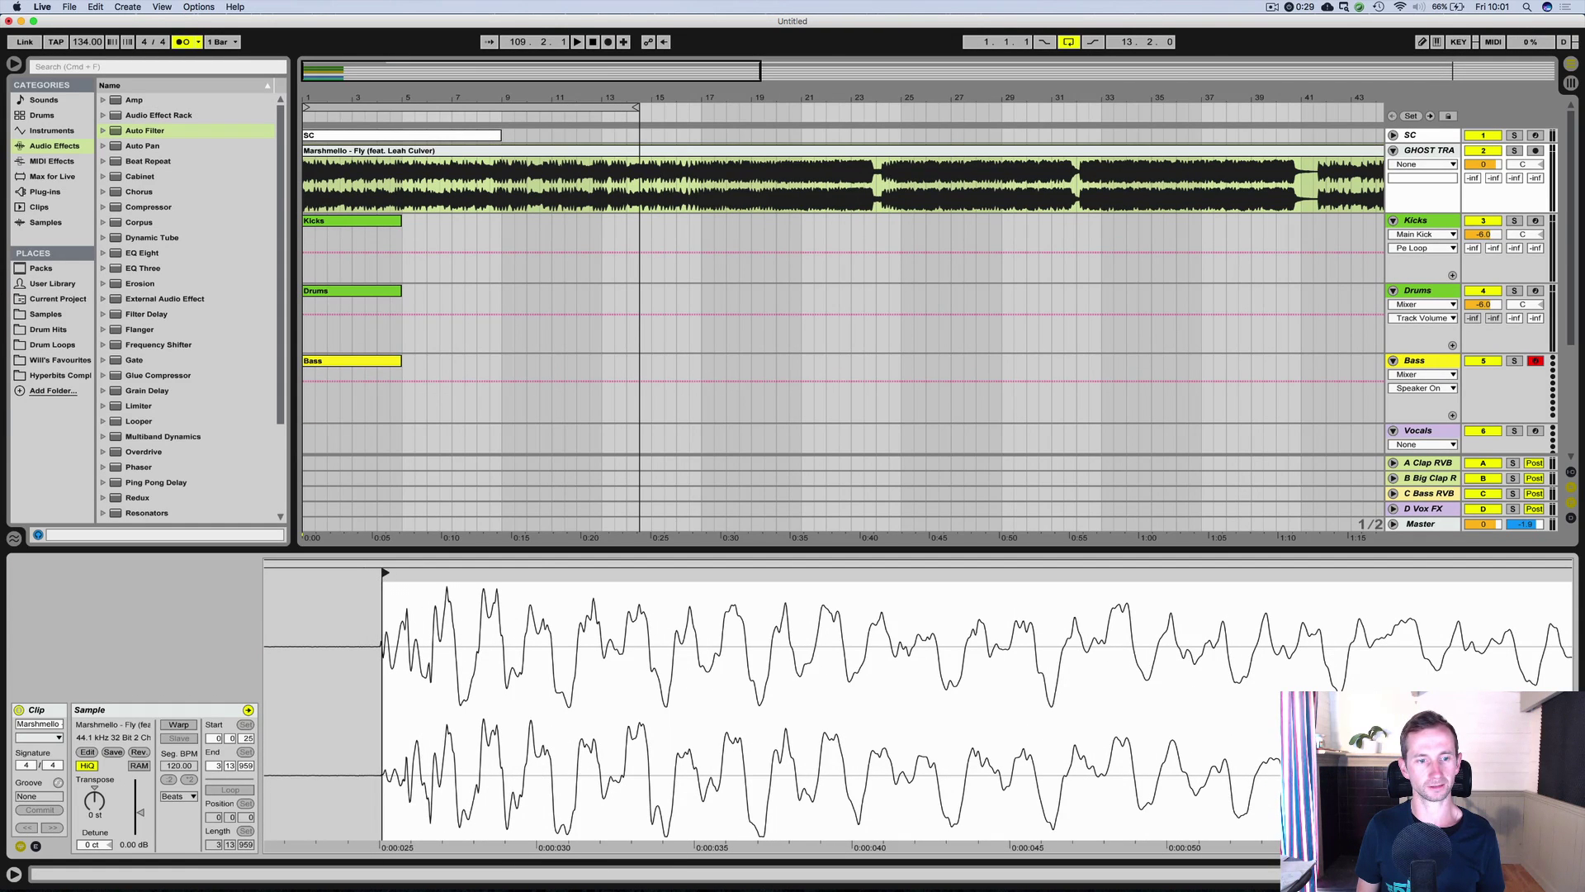
Set the project tempo to 135 BPM and play the reference song from around bar 33 to check its timing.
{"action": "key", "text": "space"}
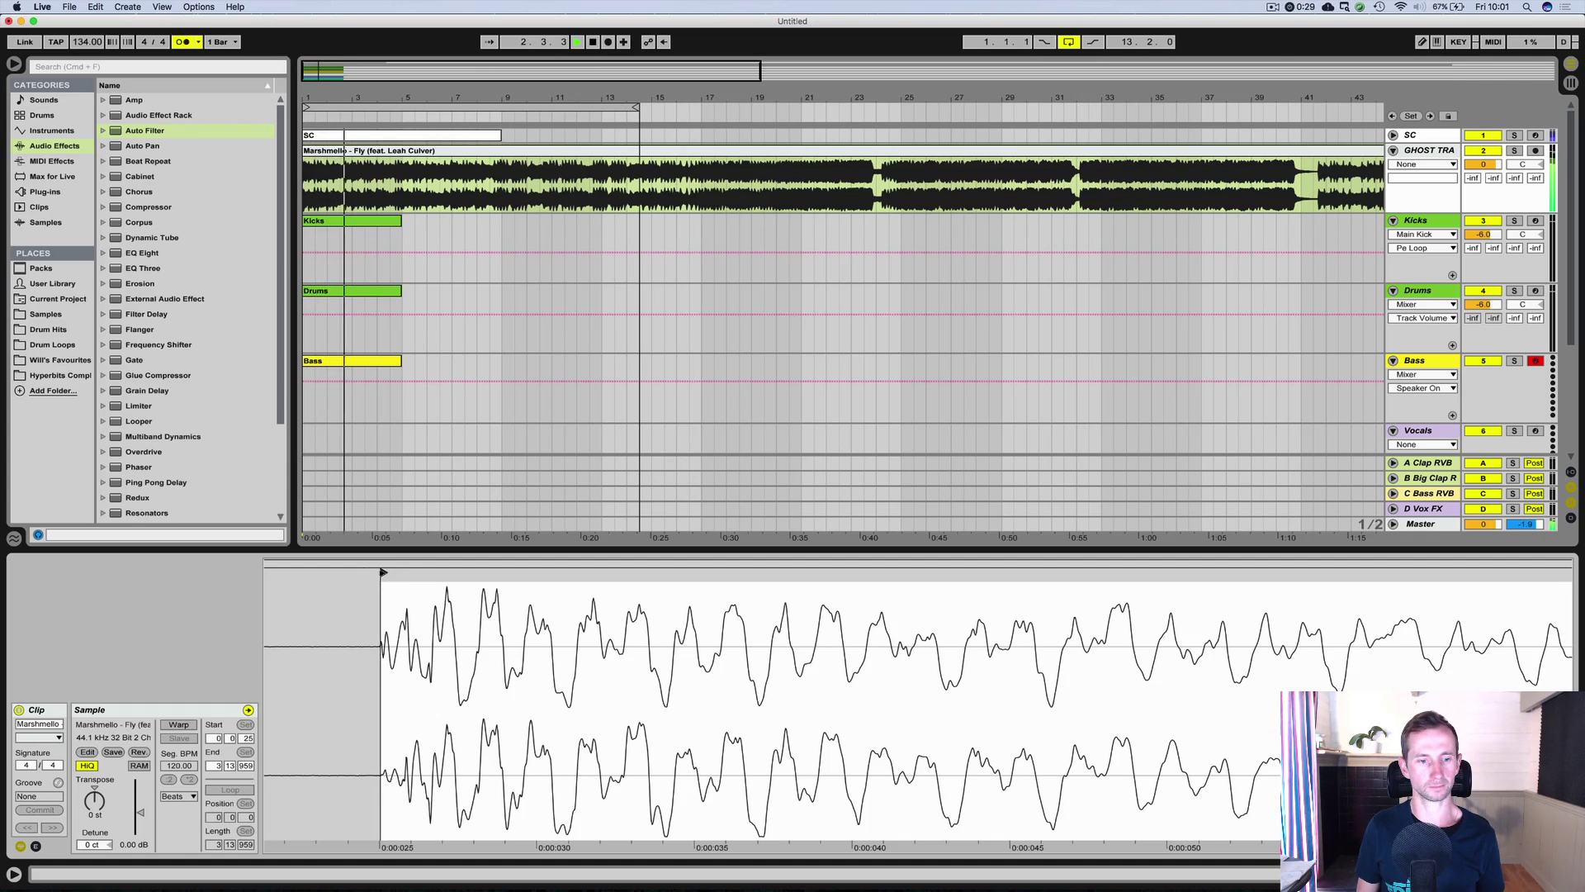
{"action": "left_click", "coordinate": [82, 41]}
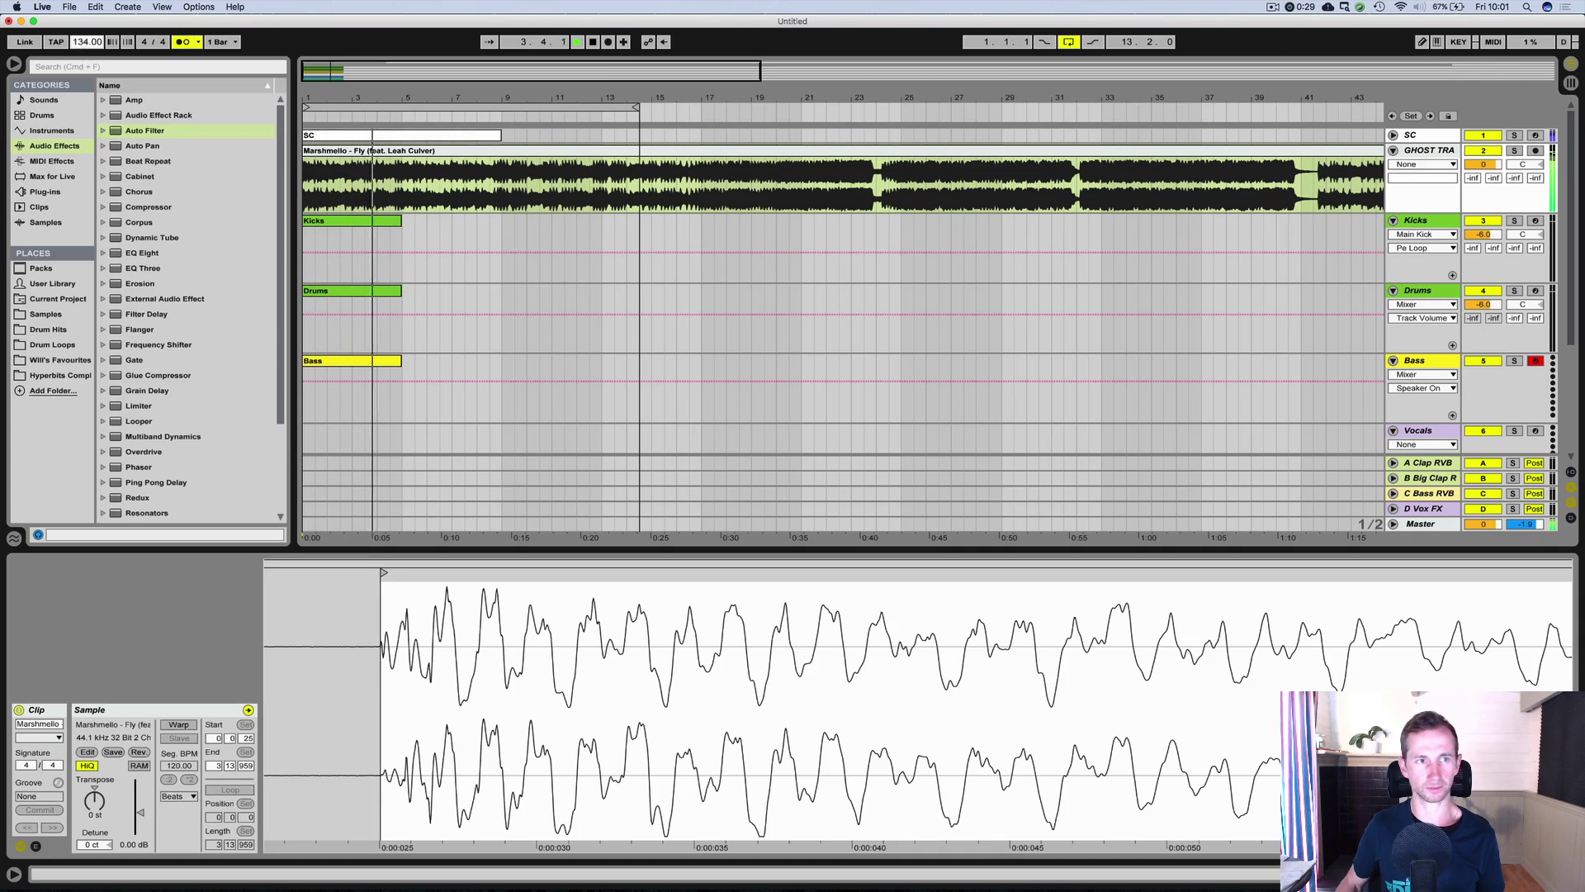
{"action": "type", "text": "135"}
{"action": "key", "text": "Return"}
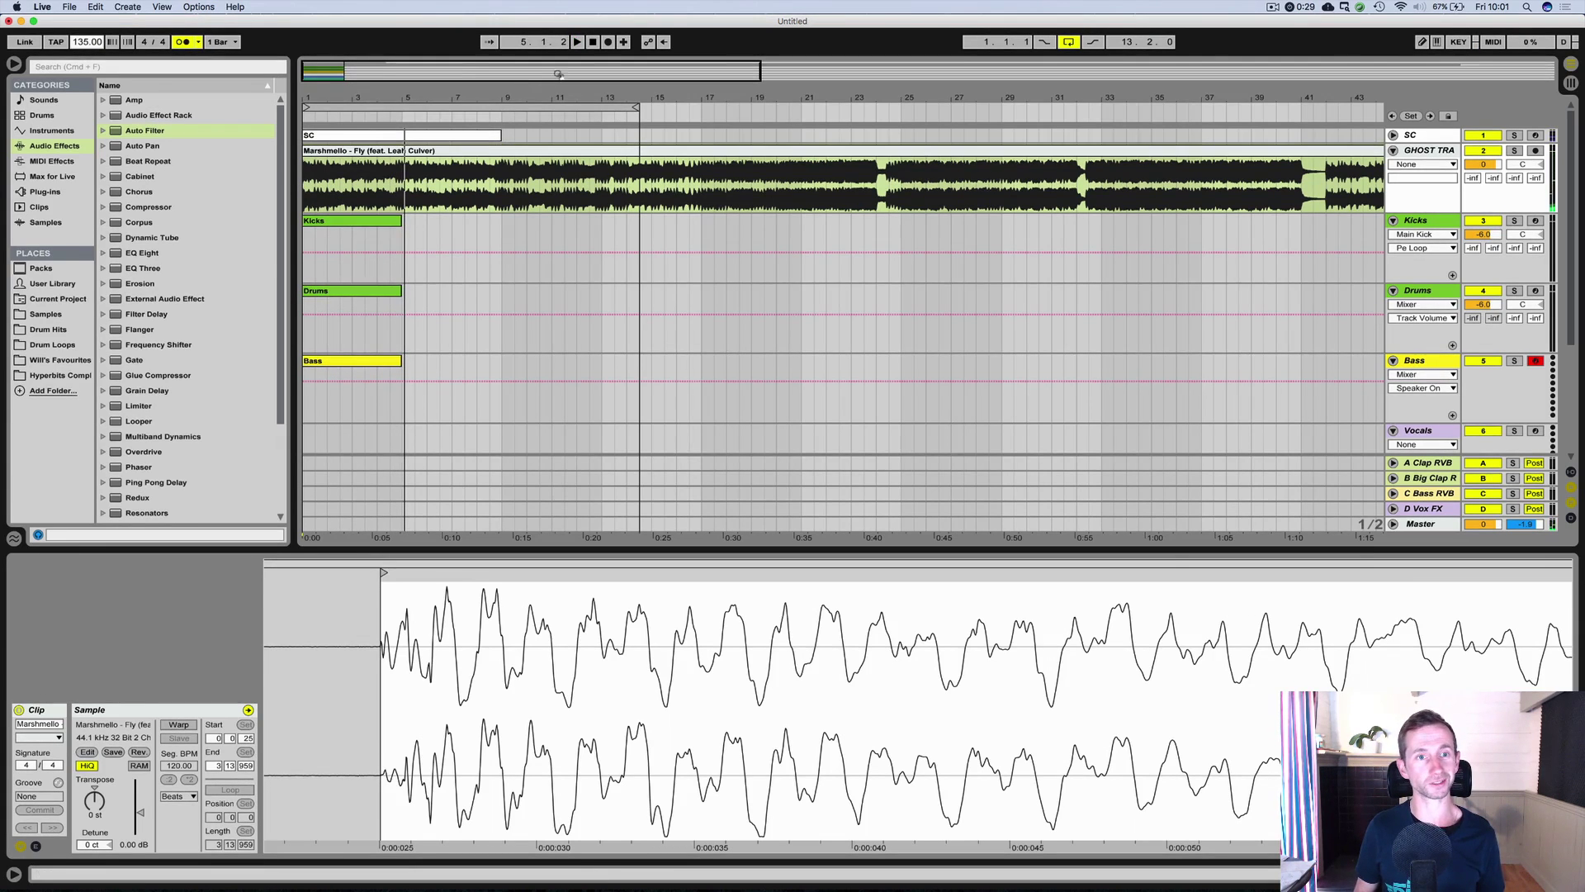
{"action": "left_click_drag", "start_coordinate": [559, 94], "coordinate": [397, 92]}
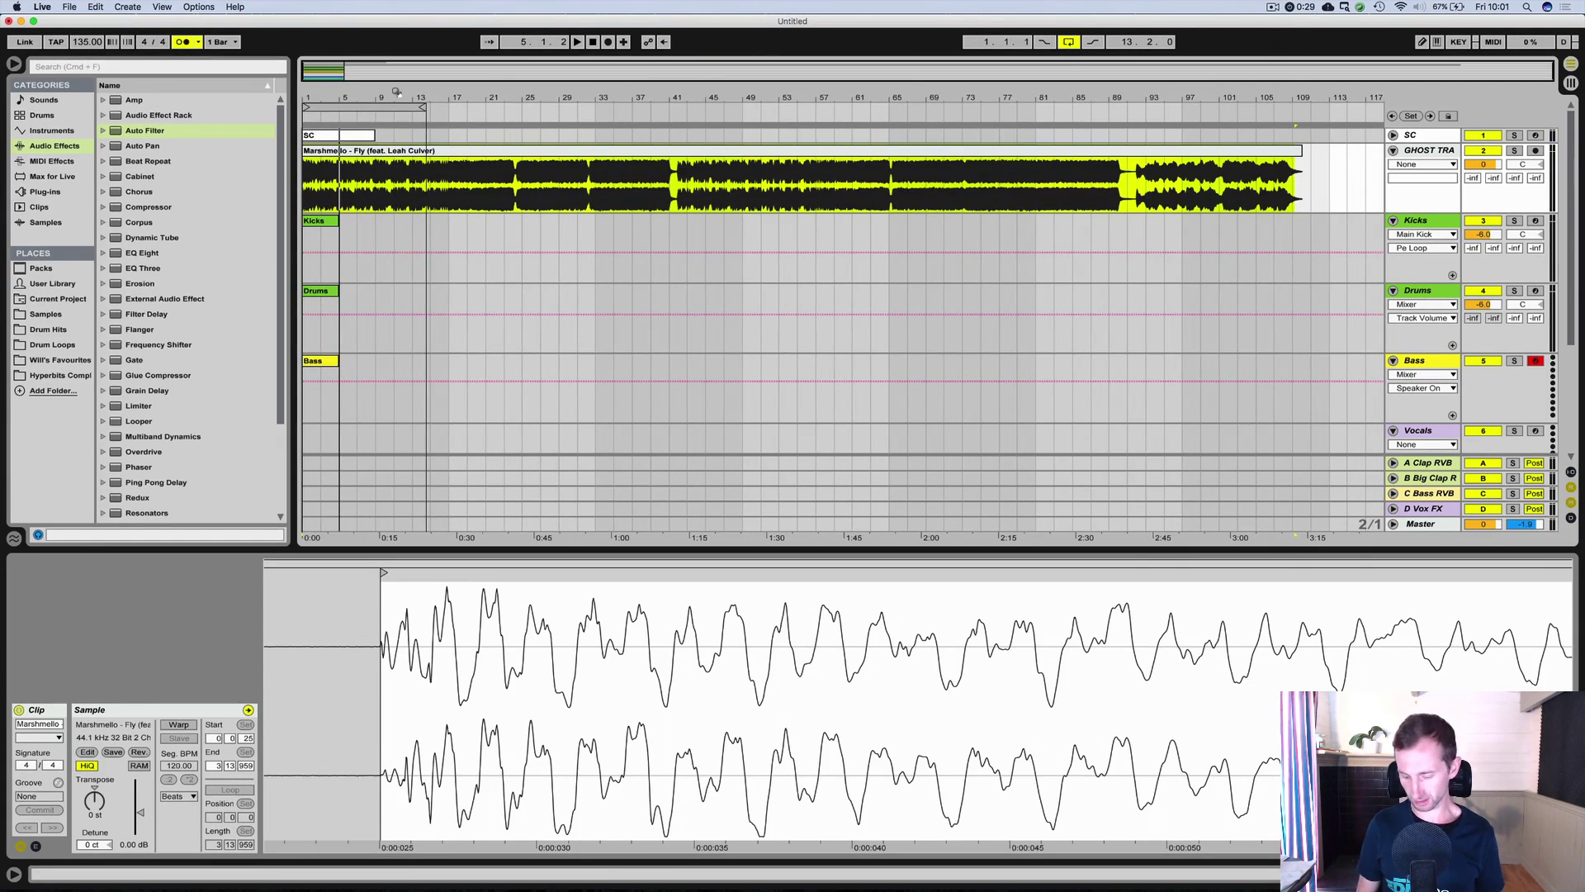
{"action": "left_click", "coordinate": [601, 107]}
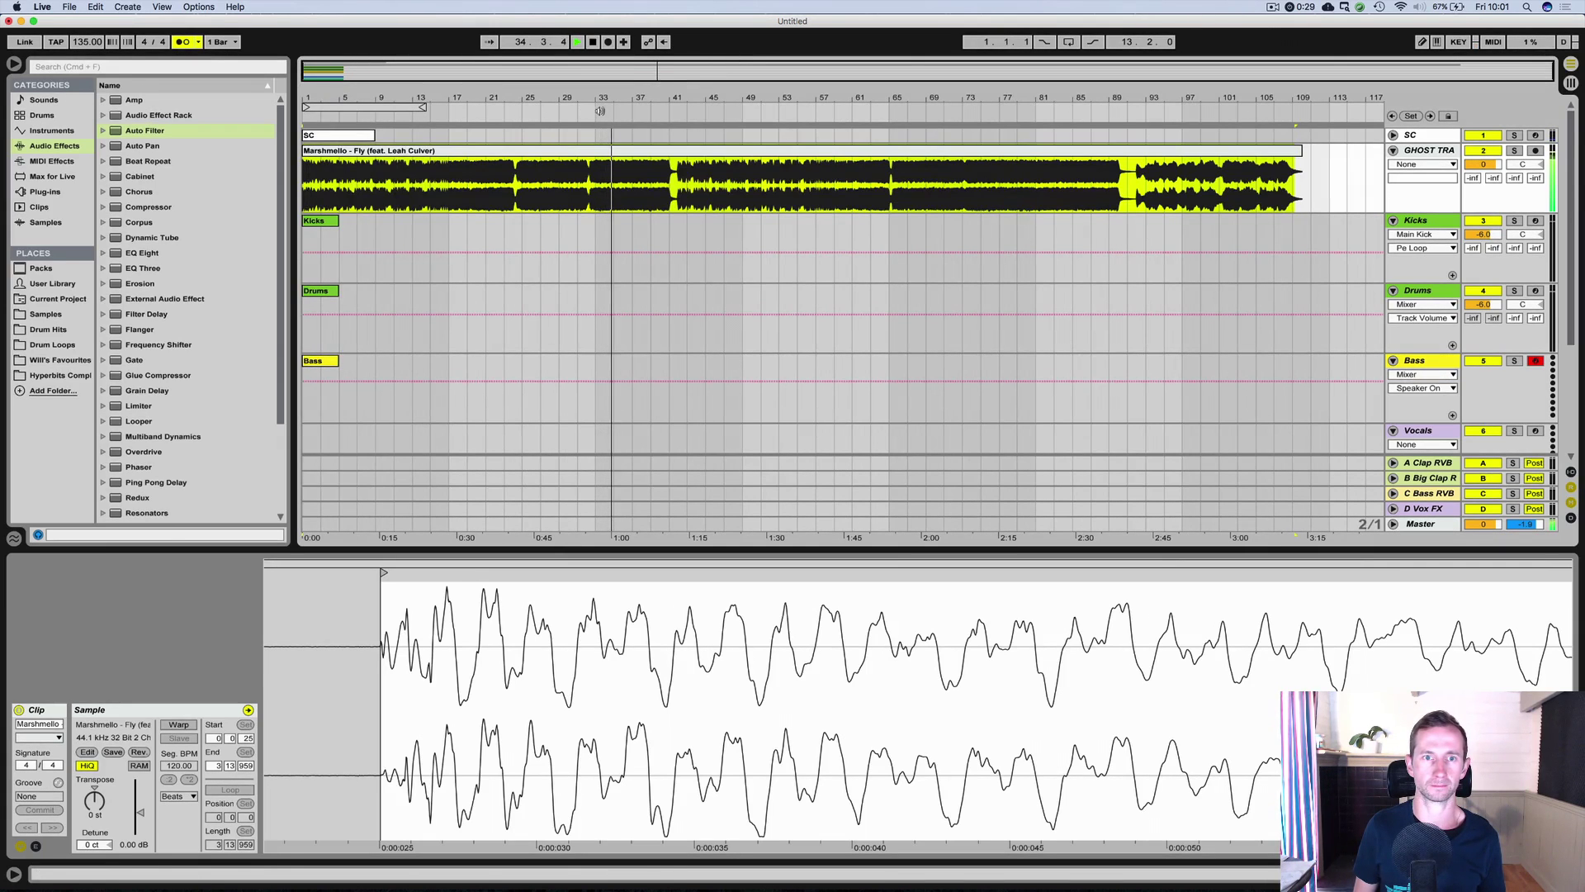
{"action": "key", "text": "space"}
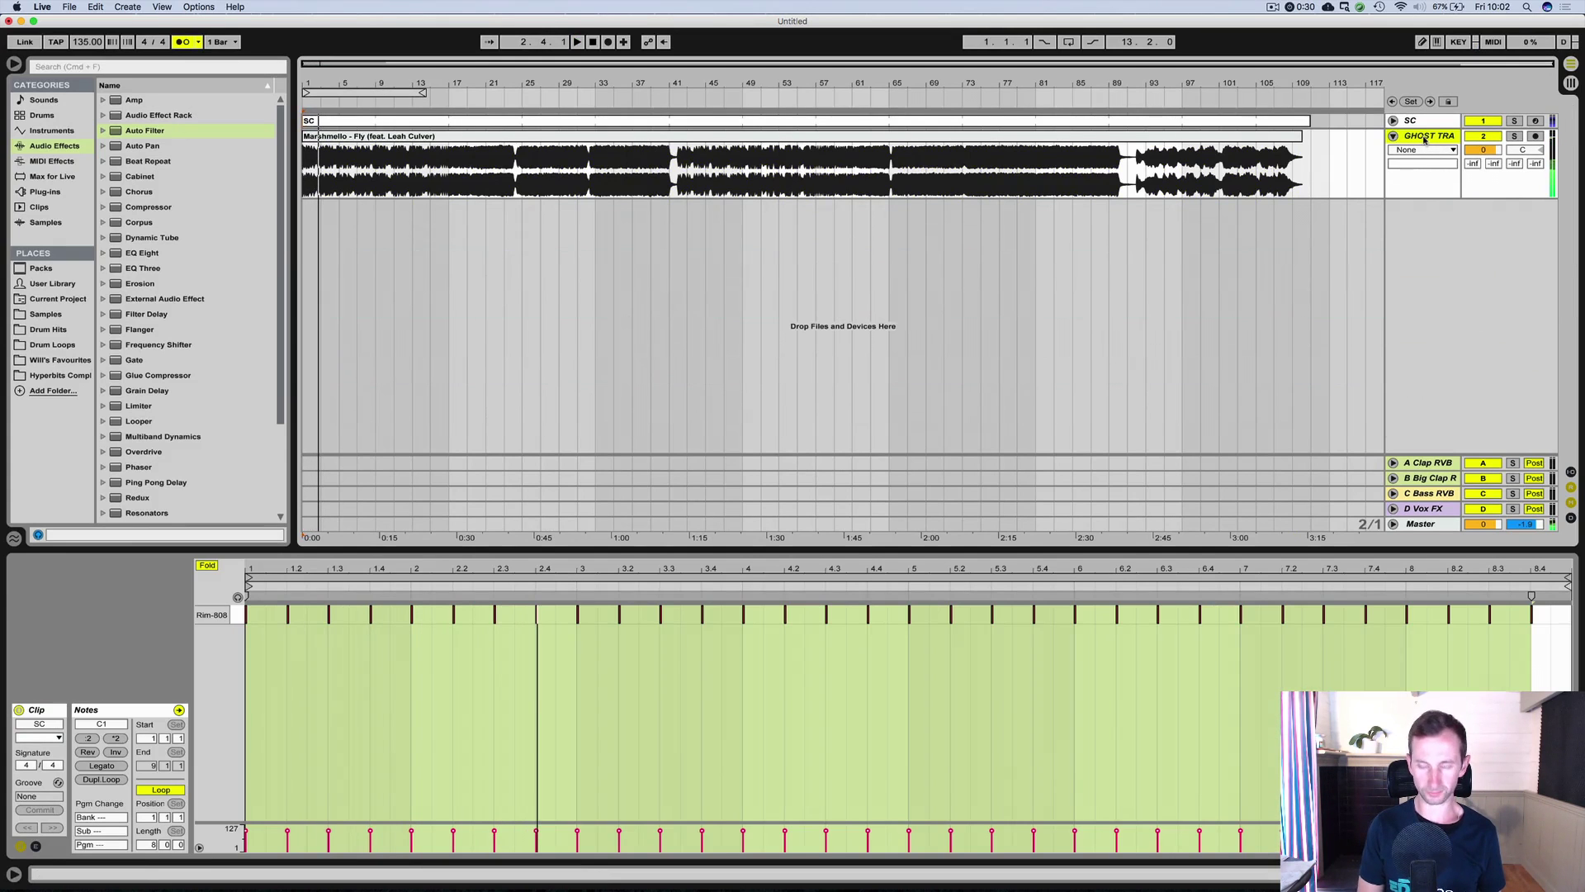
Add two MIDI tracks below GHOST TRACK and name them Chords and Melody.
{"action": "key", "text": "super+shift+t"}
{"action": "key", "text": "super+shift+t"}
{"action": "left_click", "coordinate": [1416, 215]}
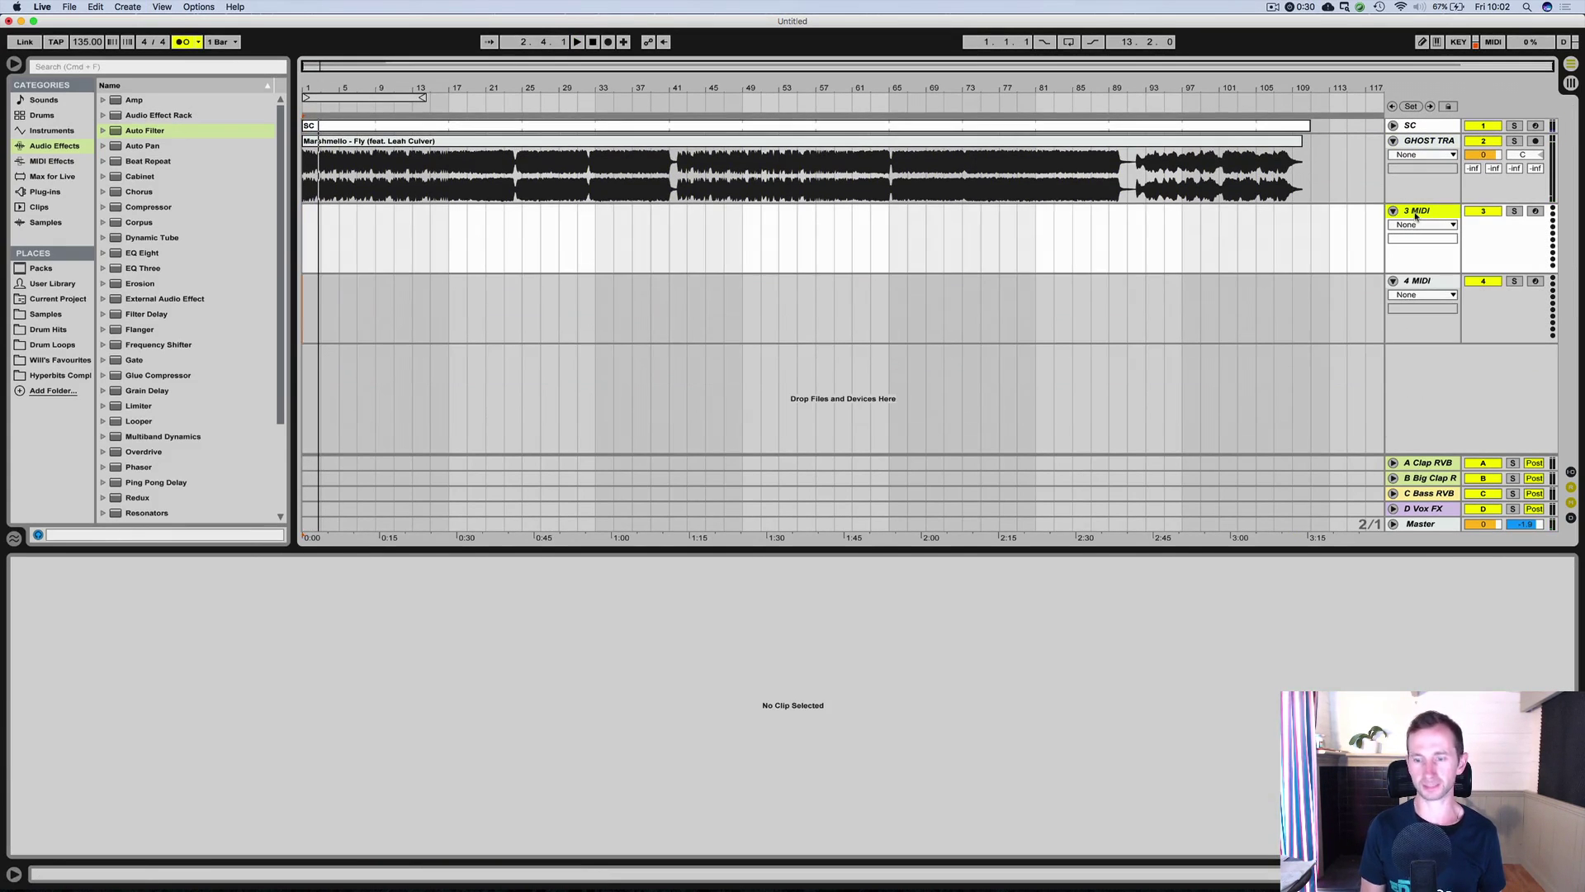
{"action": "key", "text": "super+r"}
{"action": "type", "text": "Chord"}
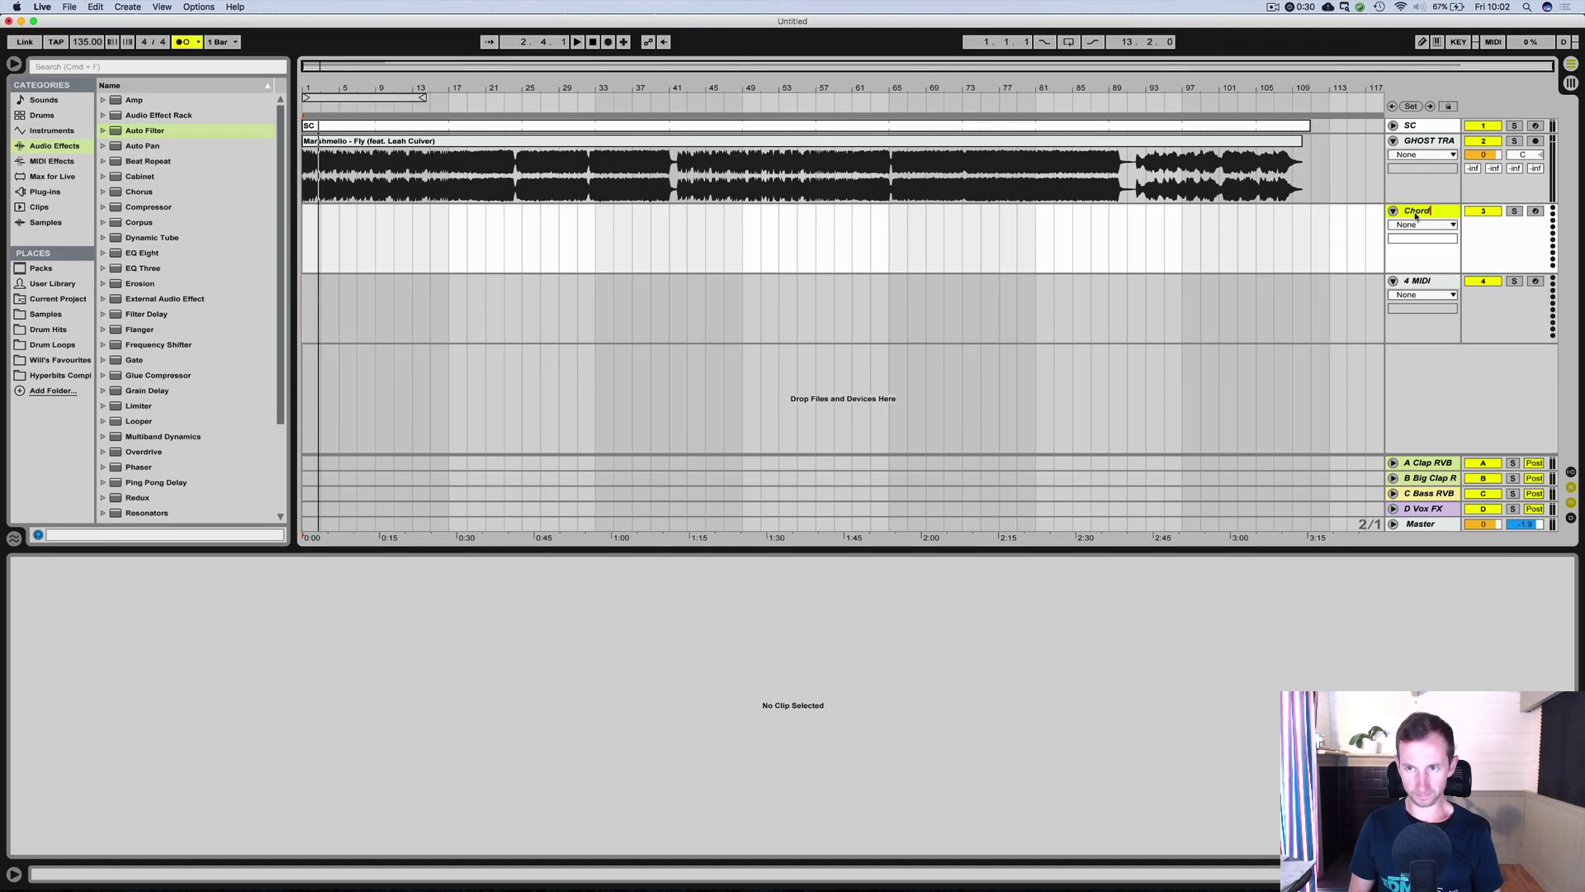
{"action": "type", "text": "s"}
{"action": "key", "text": "Return"}
{"action": "left_click", "coordinate": [1417, 283]}
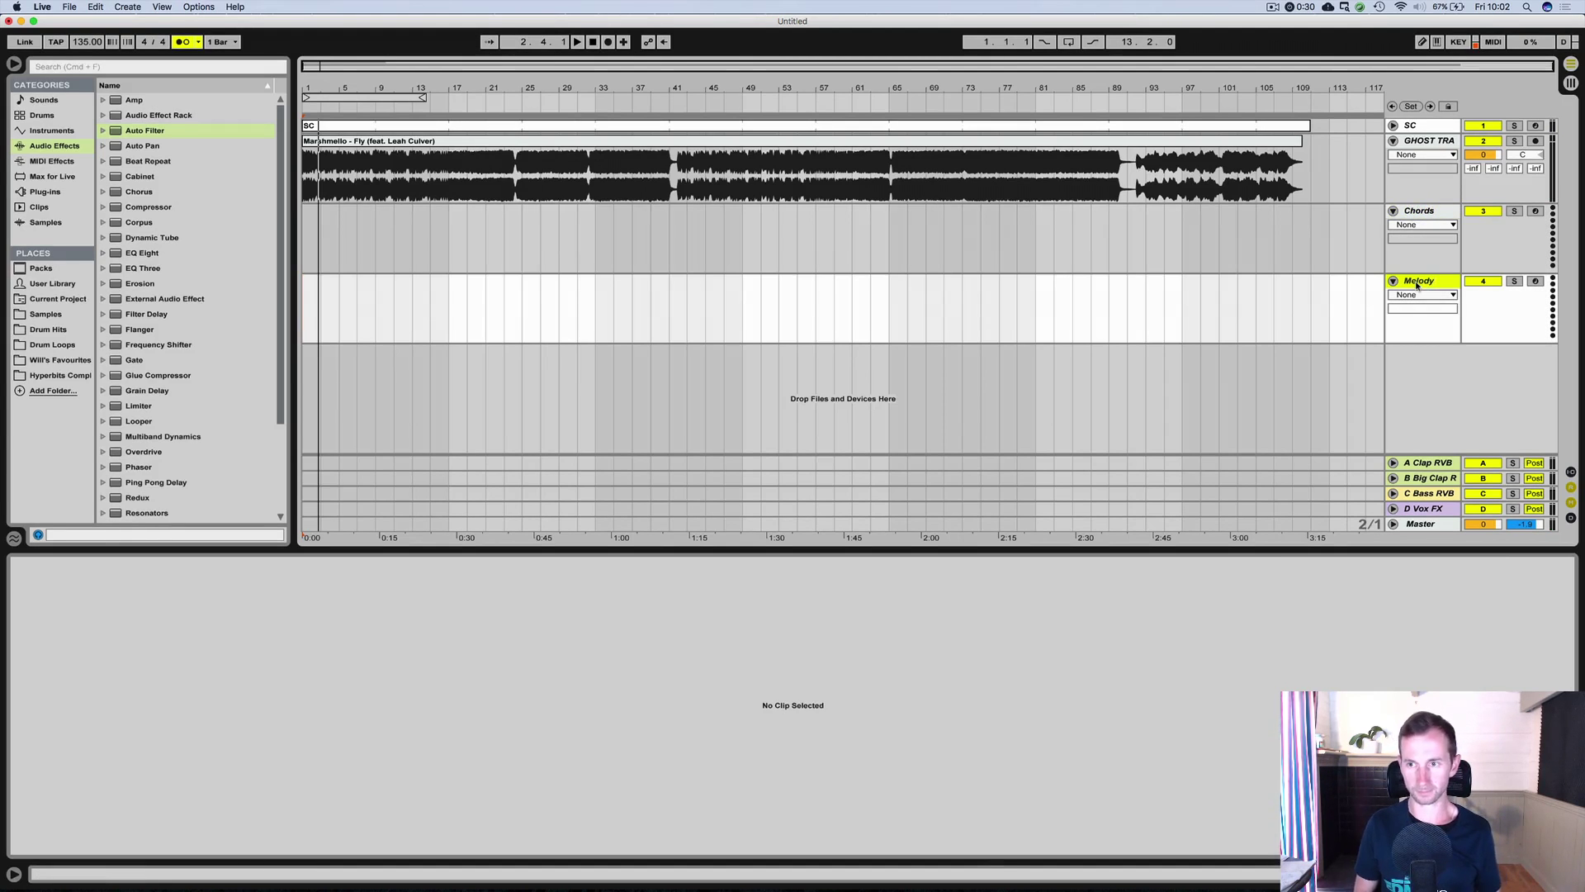
Play the opening of the reference song and add a locator named Intro at bar 1.
{"action": "key", "text": "space"}
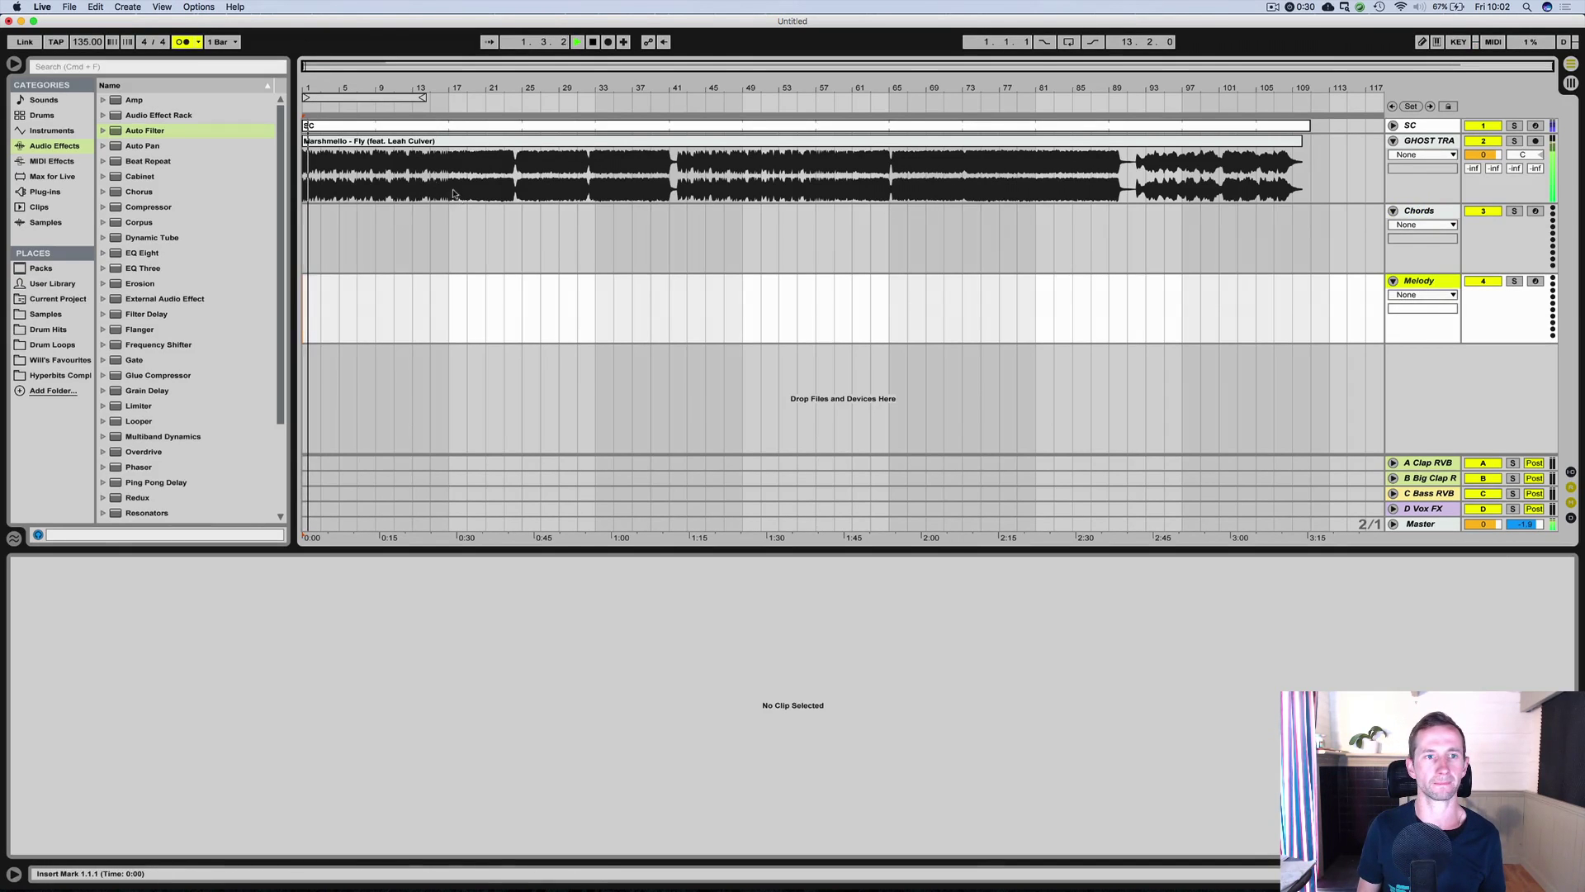
{"action": "key", "text": "space"}
{"action": "left_click", "coordinate": [307, 108]}
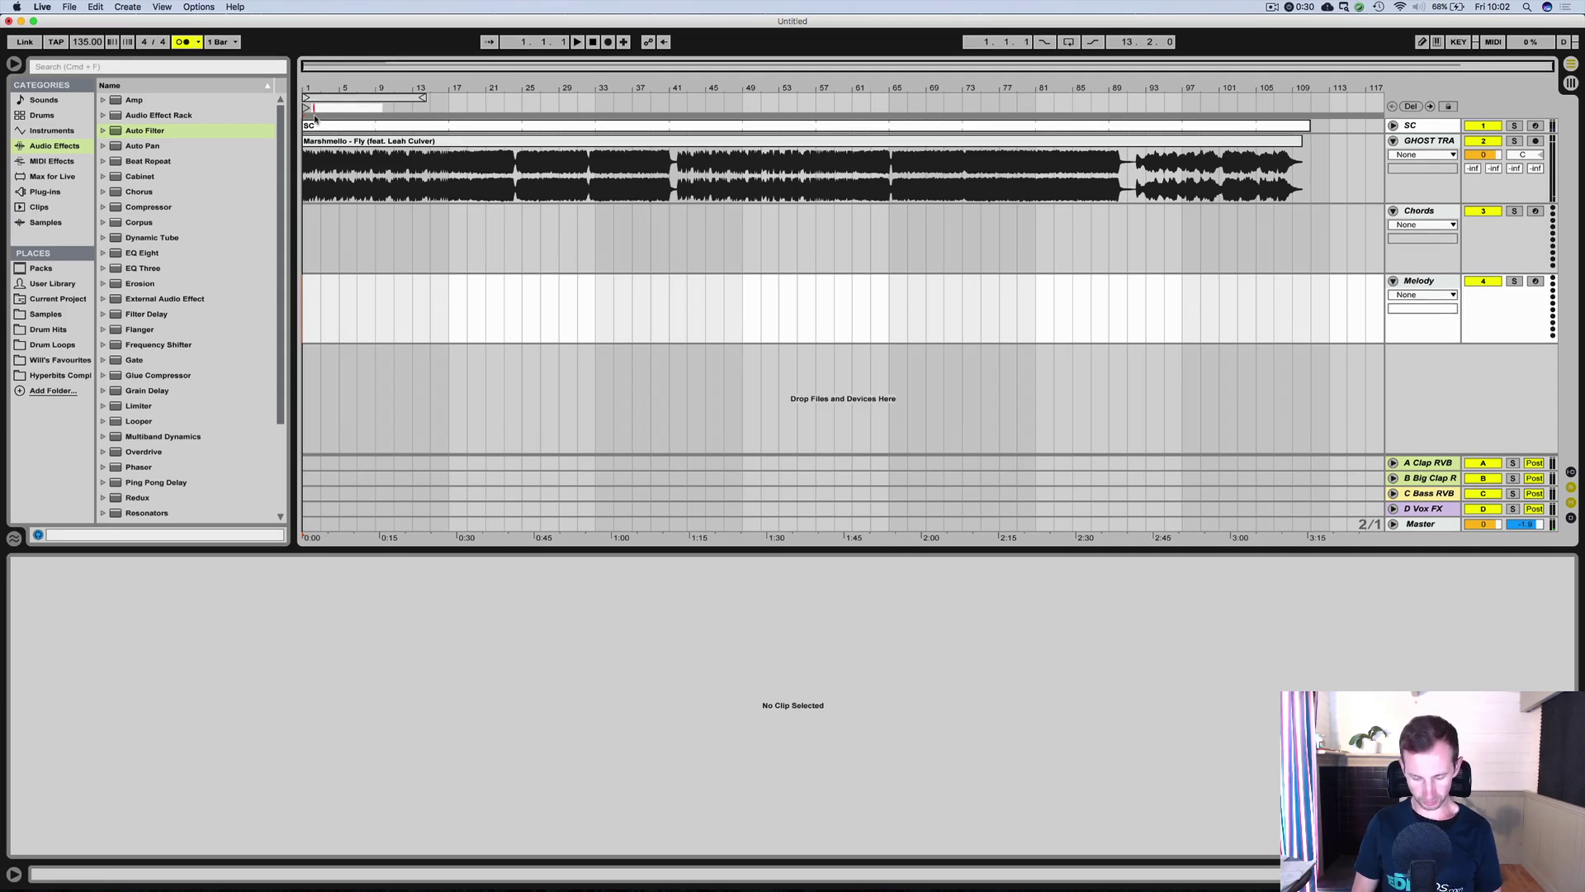
{"action": "type", "text": "Intro"}
{"action": "key", "text": "Return"}
Listen on through the intro and add a MIDI track named Melody Layer below Melody, widening the track headers to fit its name.
{"action": "key", "text": "space"}
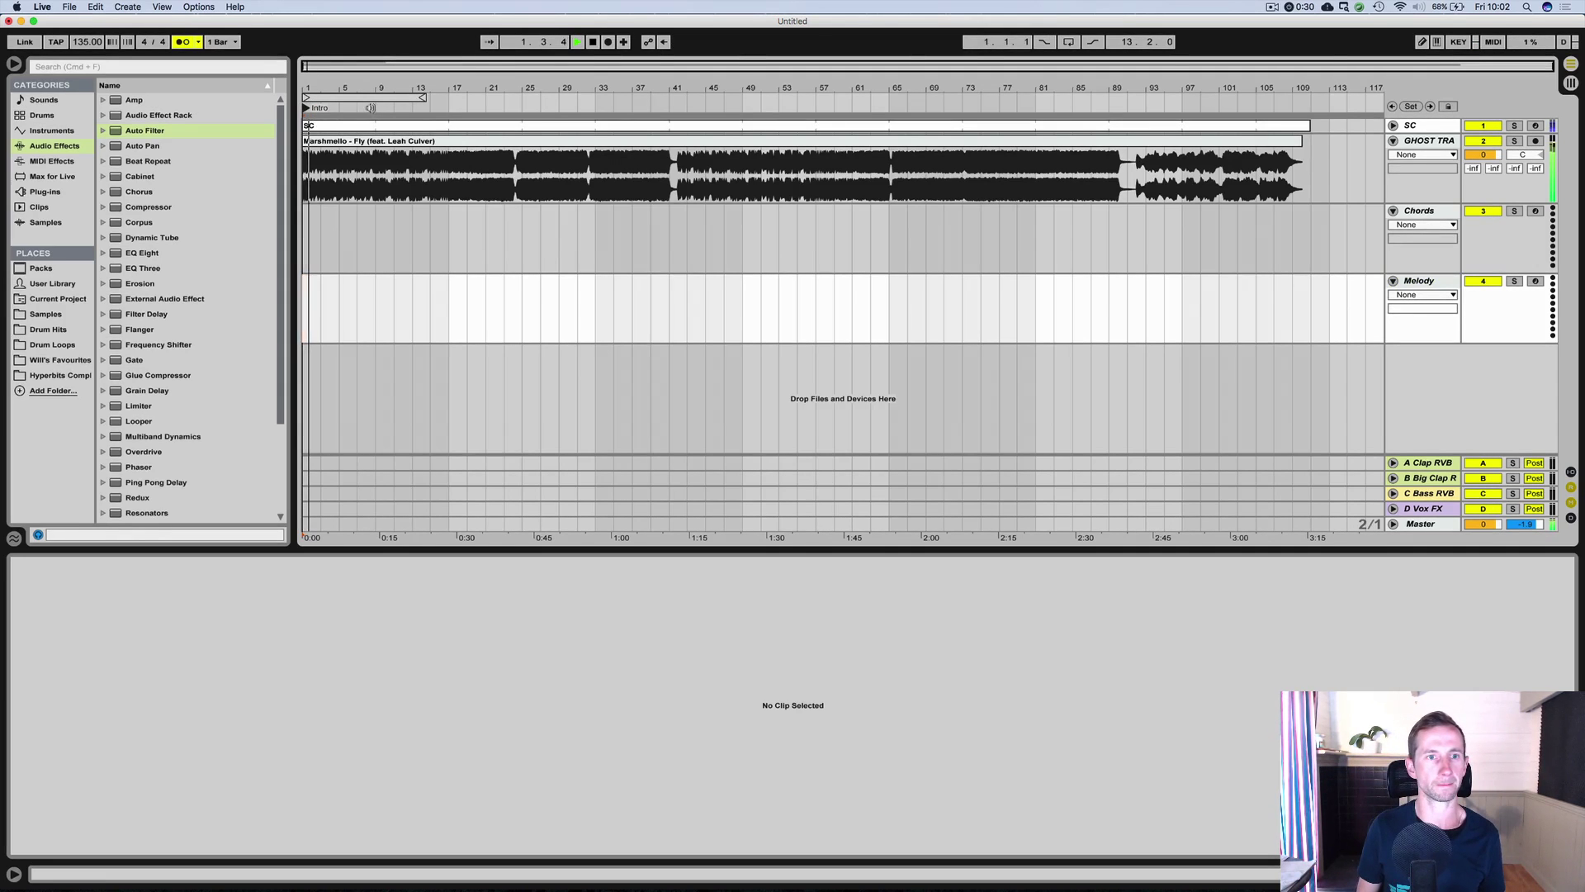
{"action": "left_click", "coordinate": [372, 107]}
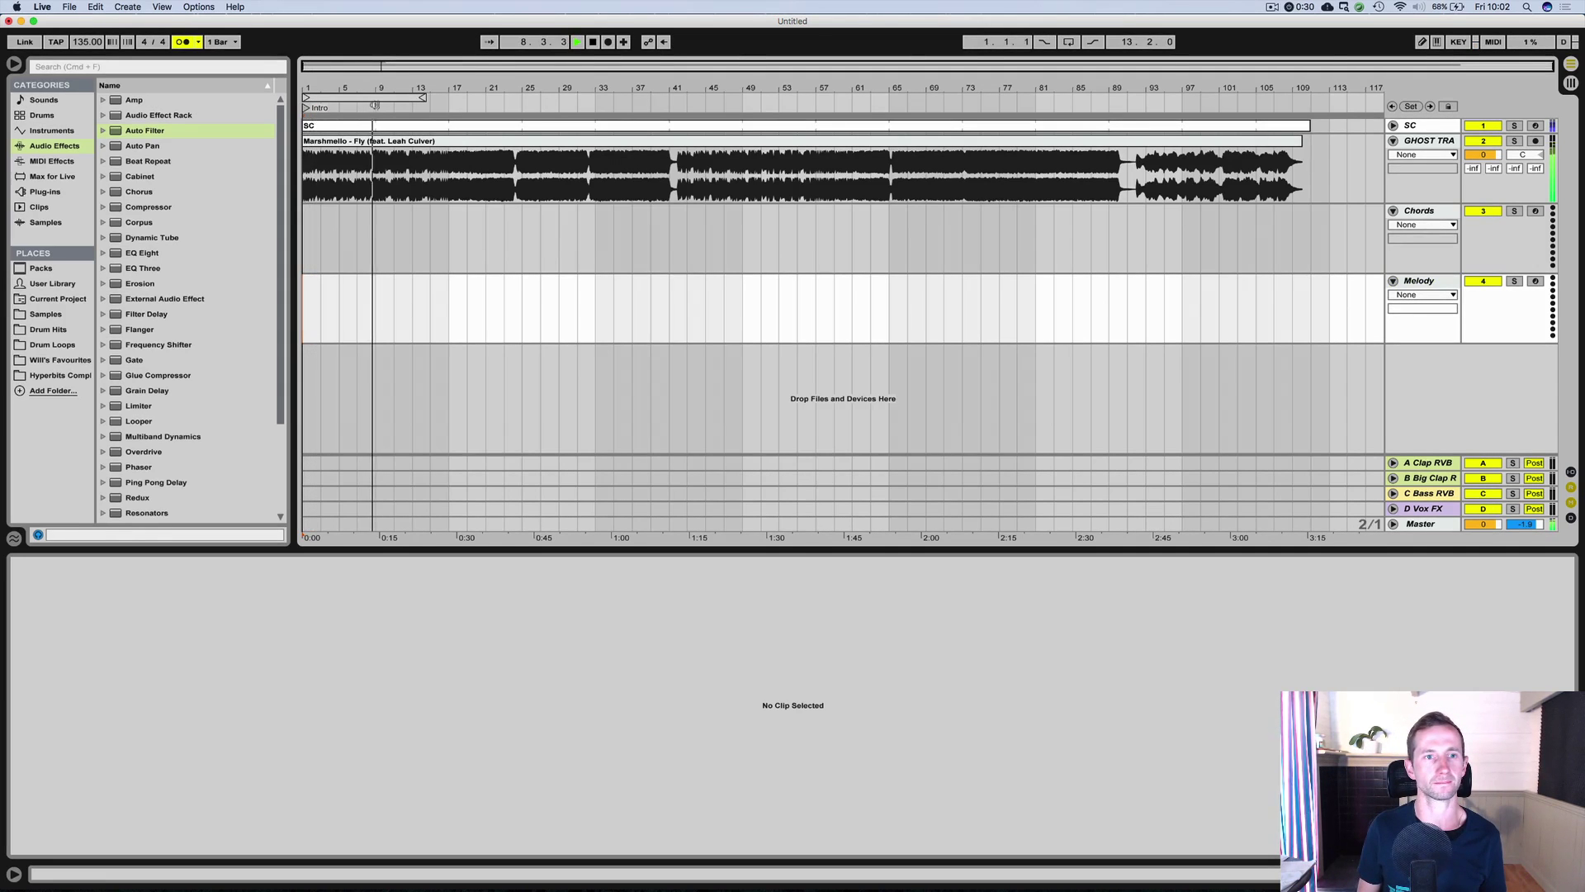
{"action": "left_click", "coordinate": [1441, 141]}
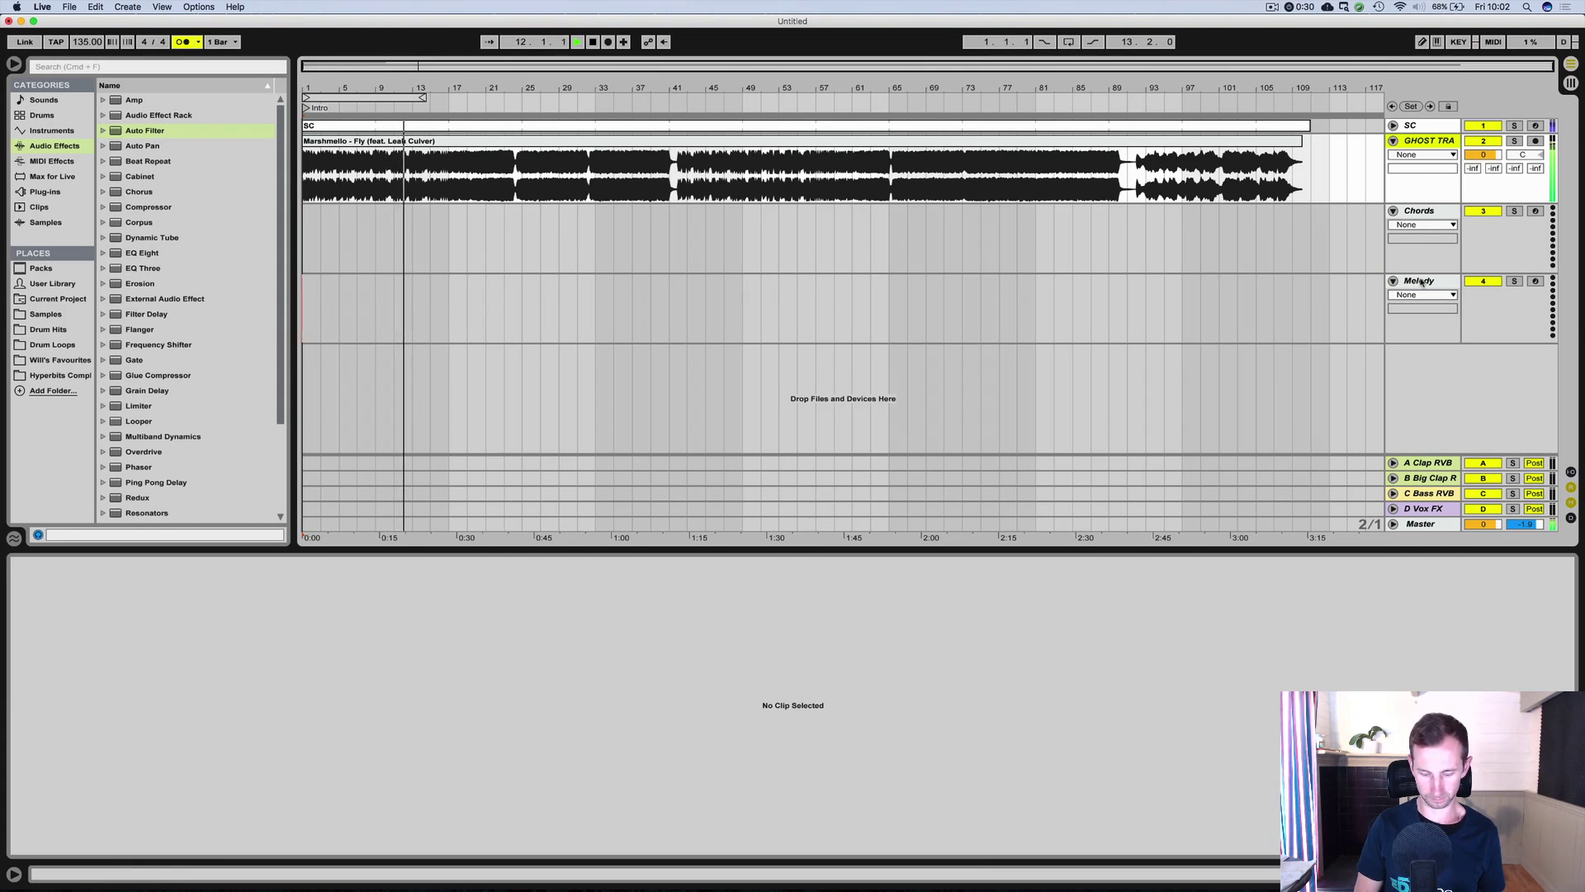
{"action": "left_click", "coordinate": [1420, 282]}
{"action": "key", "text": "super+shift+t"}
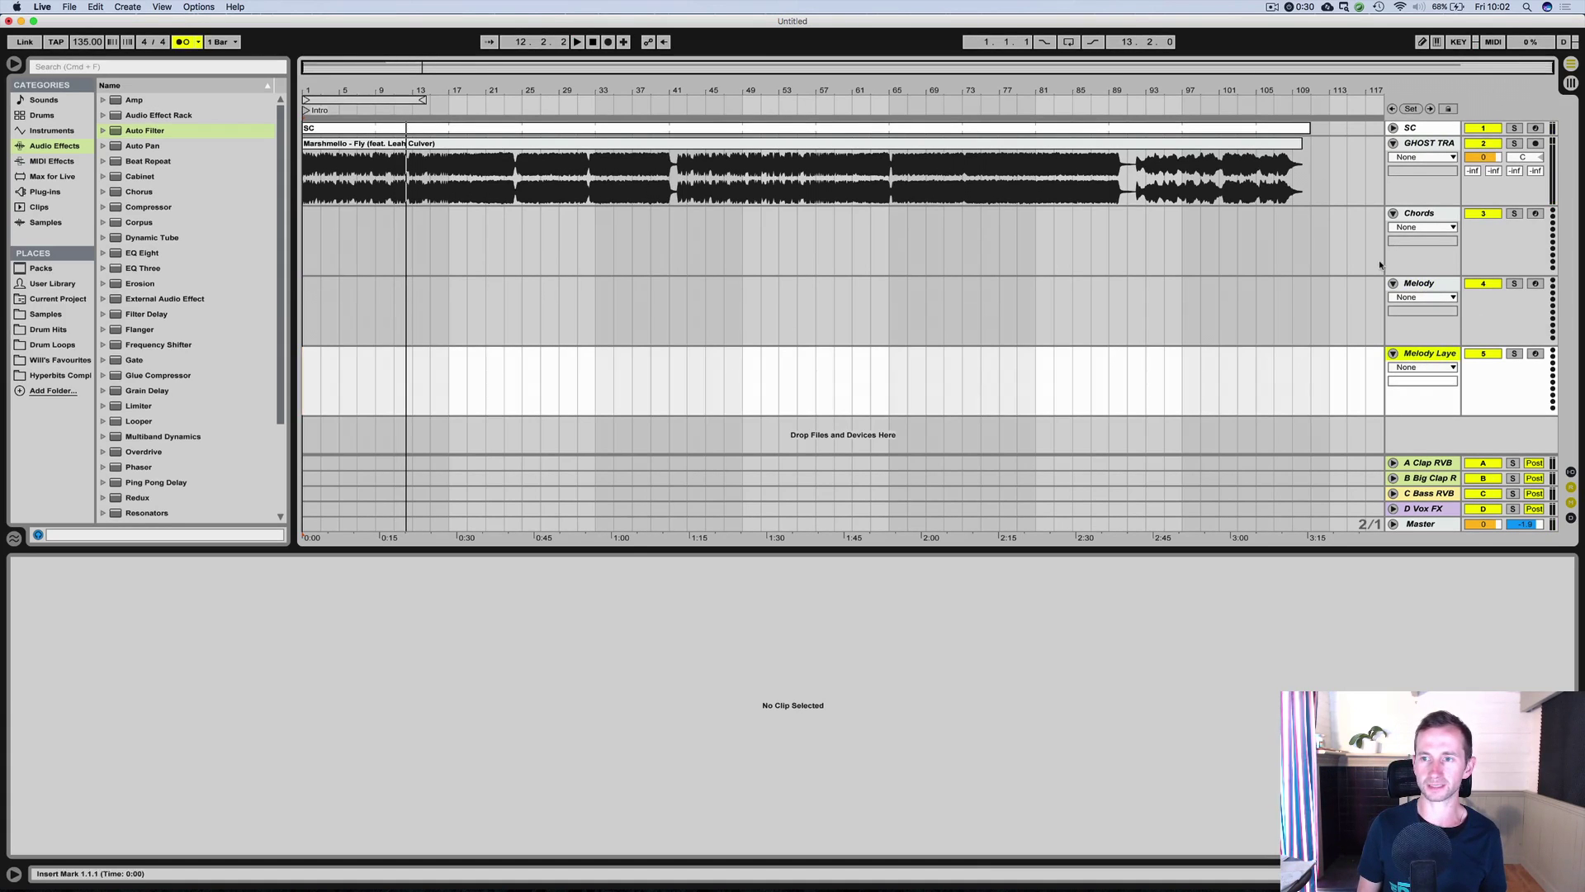
{"action": "left_click_drag", "start_coordinate": [1387, 262], "coordinate": [1371, 262]}
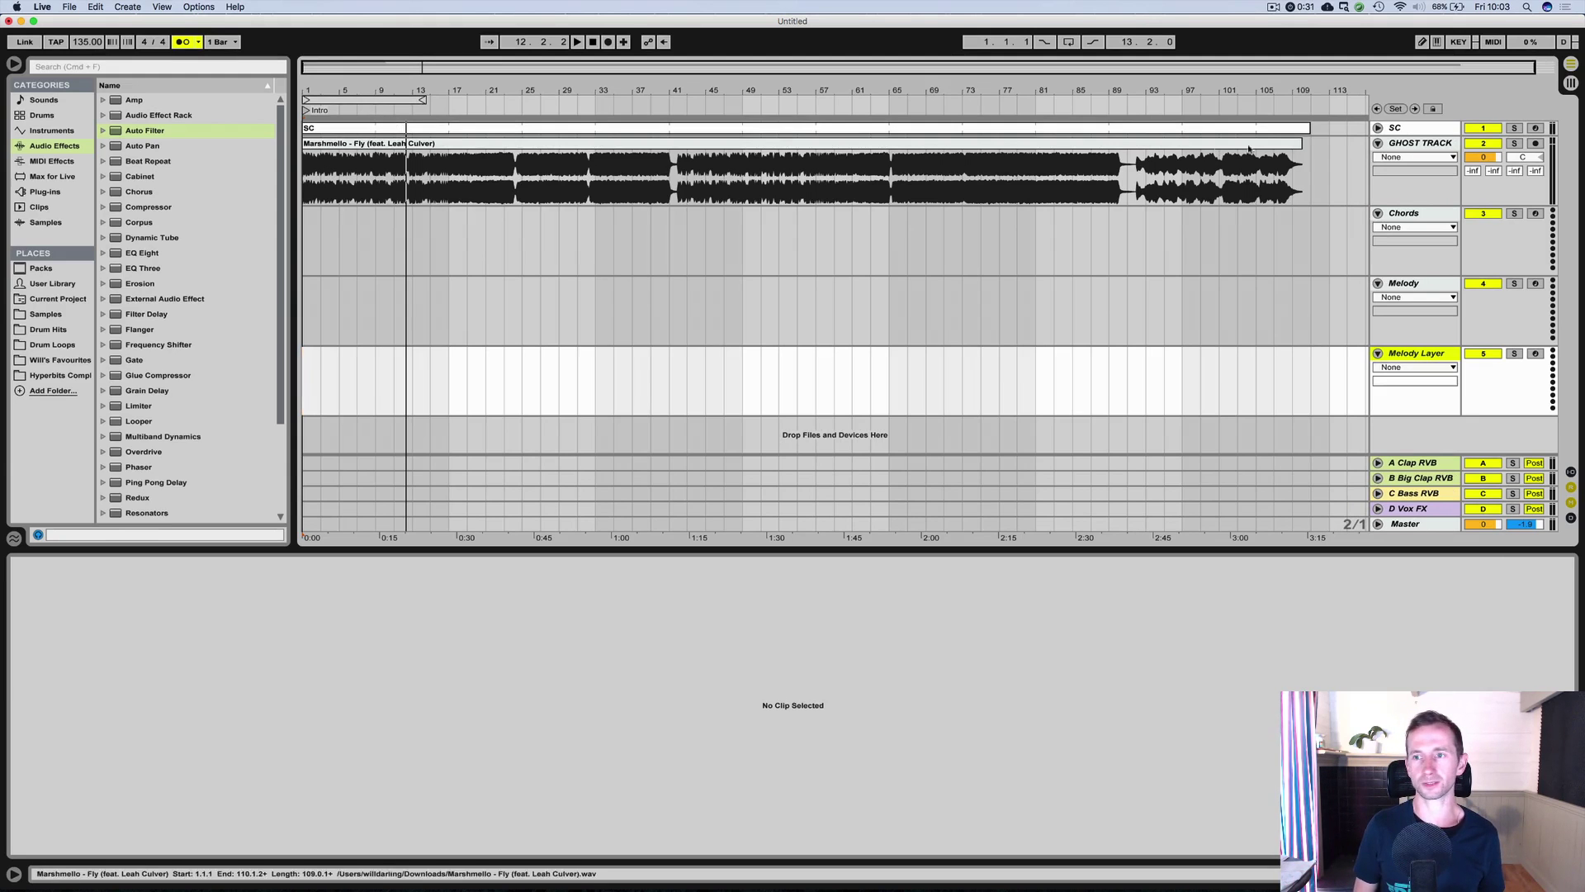
Add a MIDI track directly below GHOST TRACK and name it Kick.
{"action": "left_click", "coordinate": [1435, 148]}
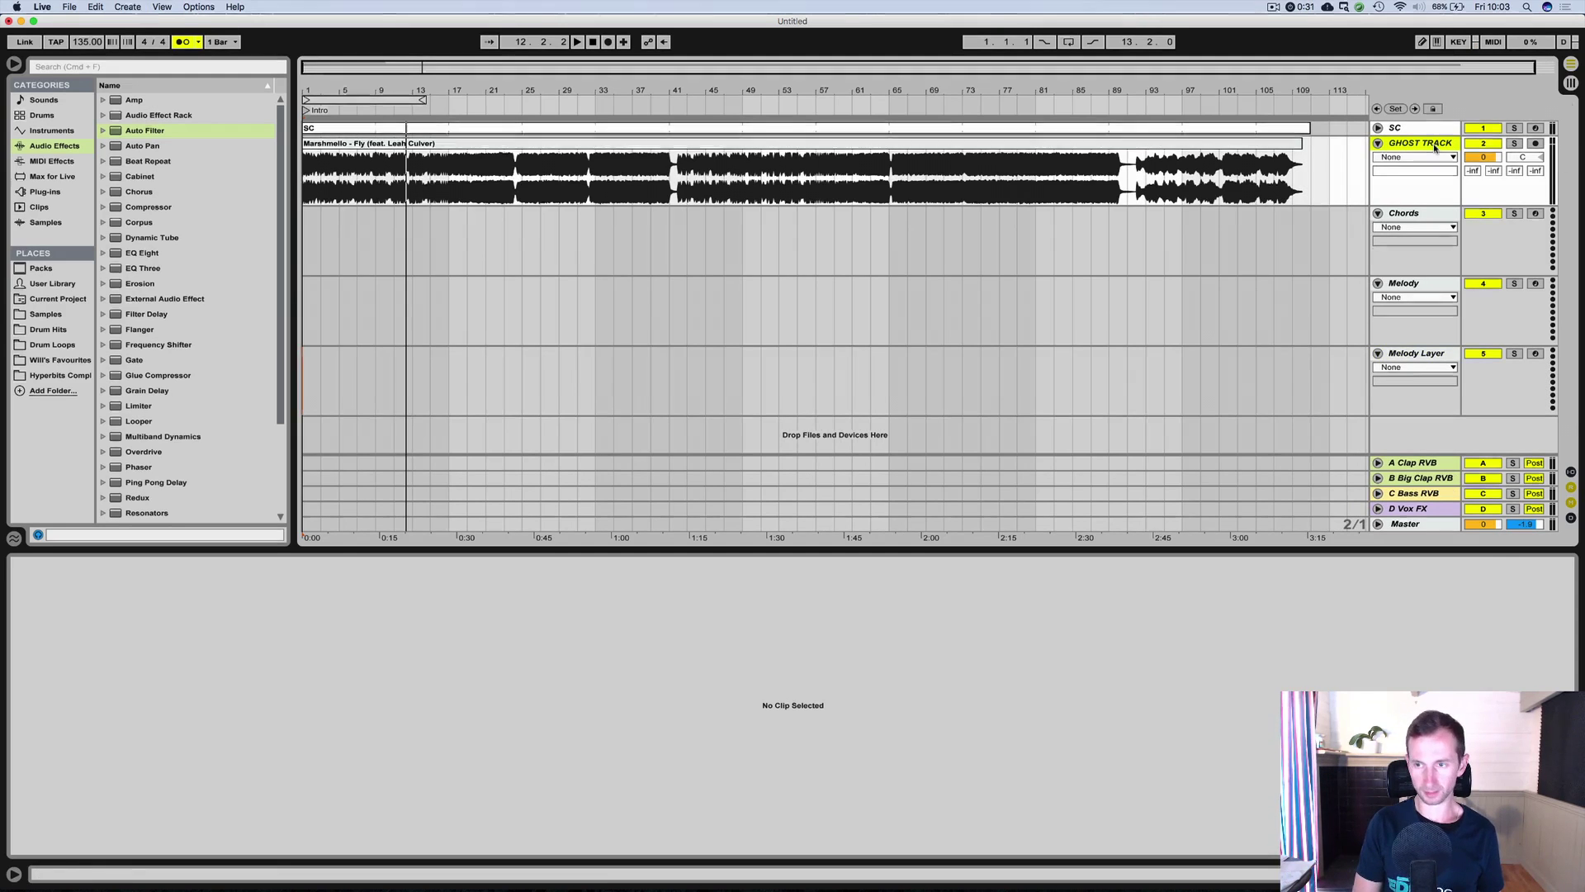
{"action": "key", "text": "super+shift+t"}
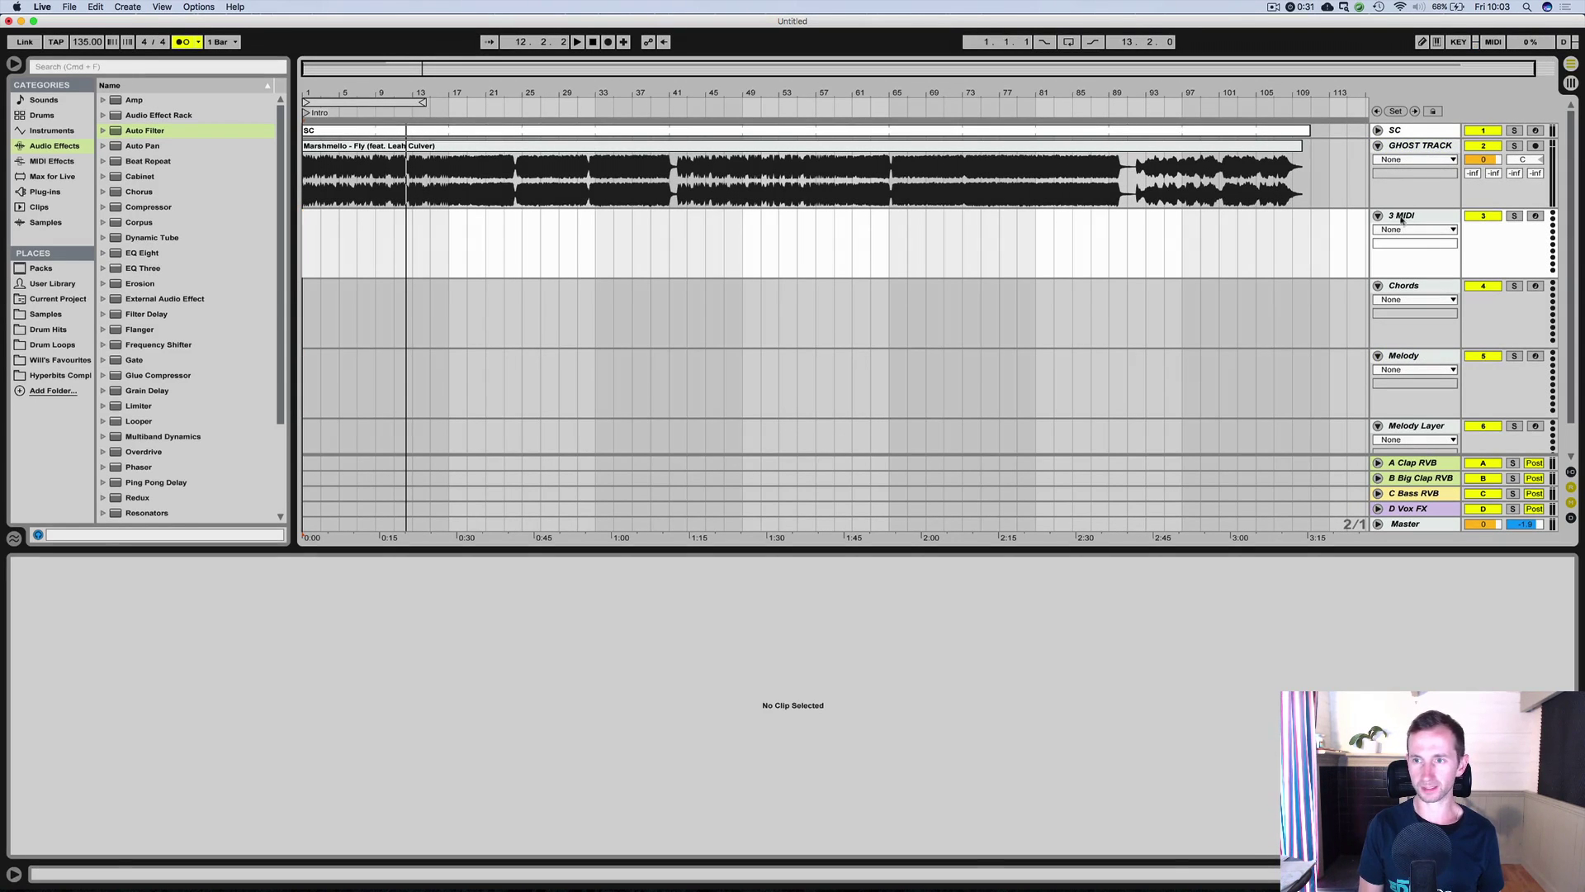
{"action": "key", "text": "super+r"}
{"action": "type", "text": "Kick"}
{"action": "key", "text": "Return"}
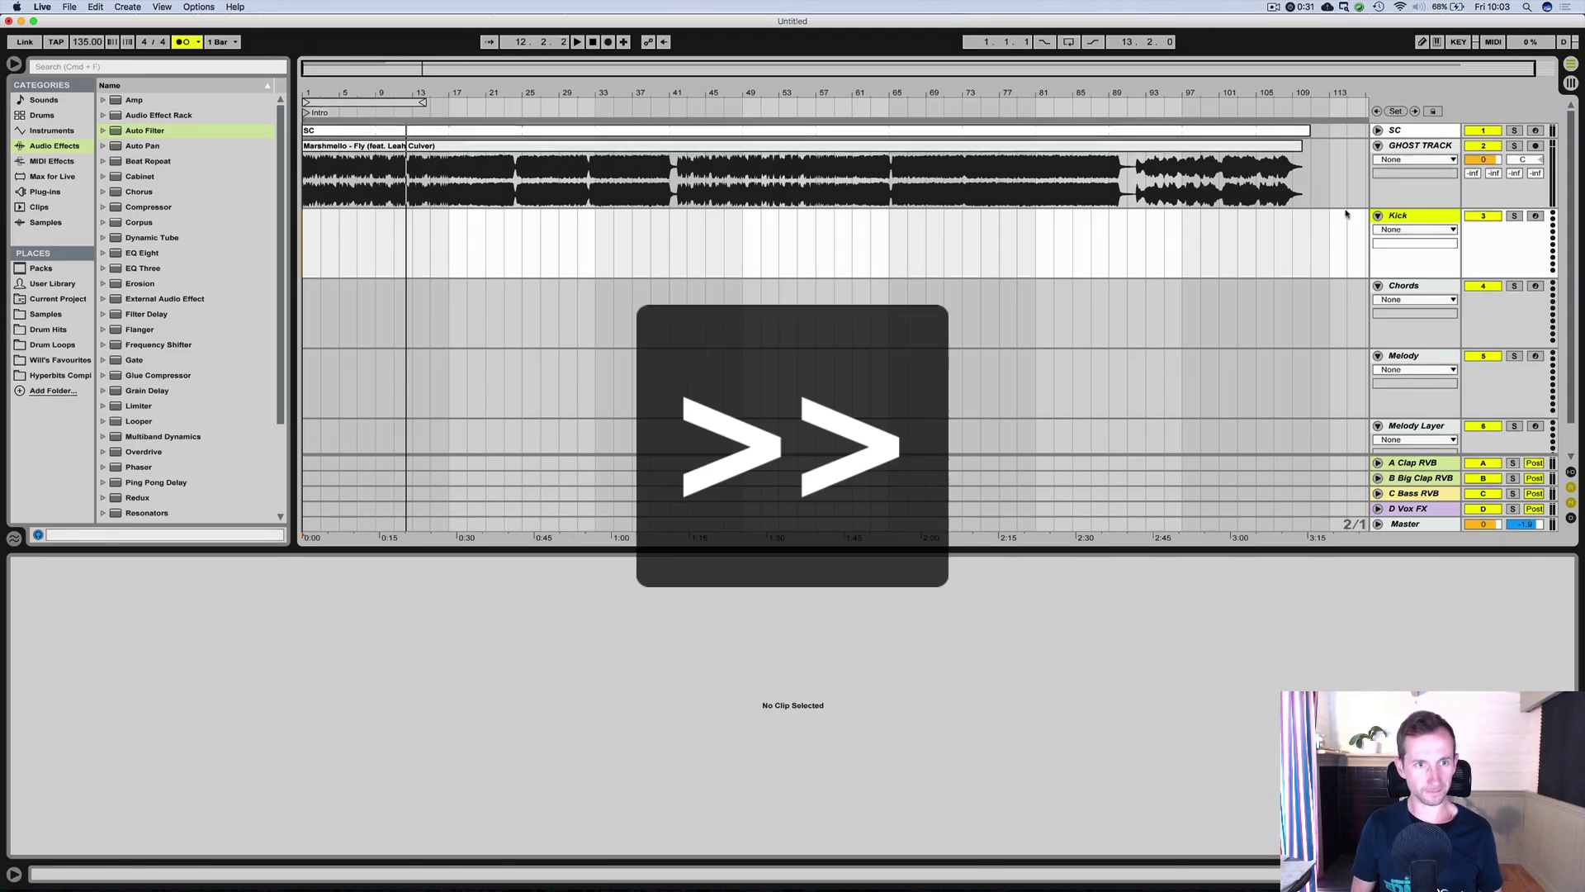
Continue playback of the reference song and add a MIDI track named Drums below Kick.
{"action": "key", "text": "space"}
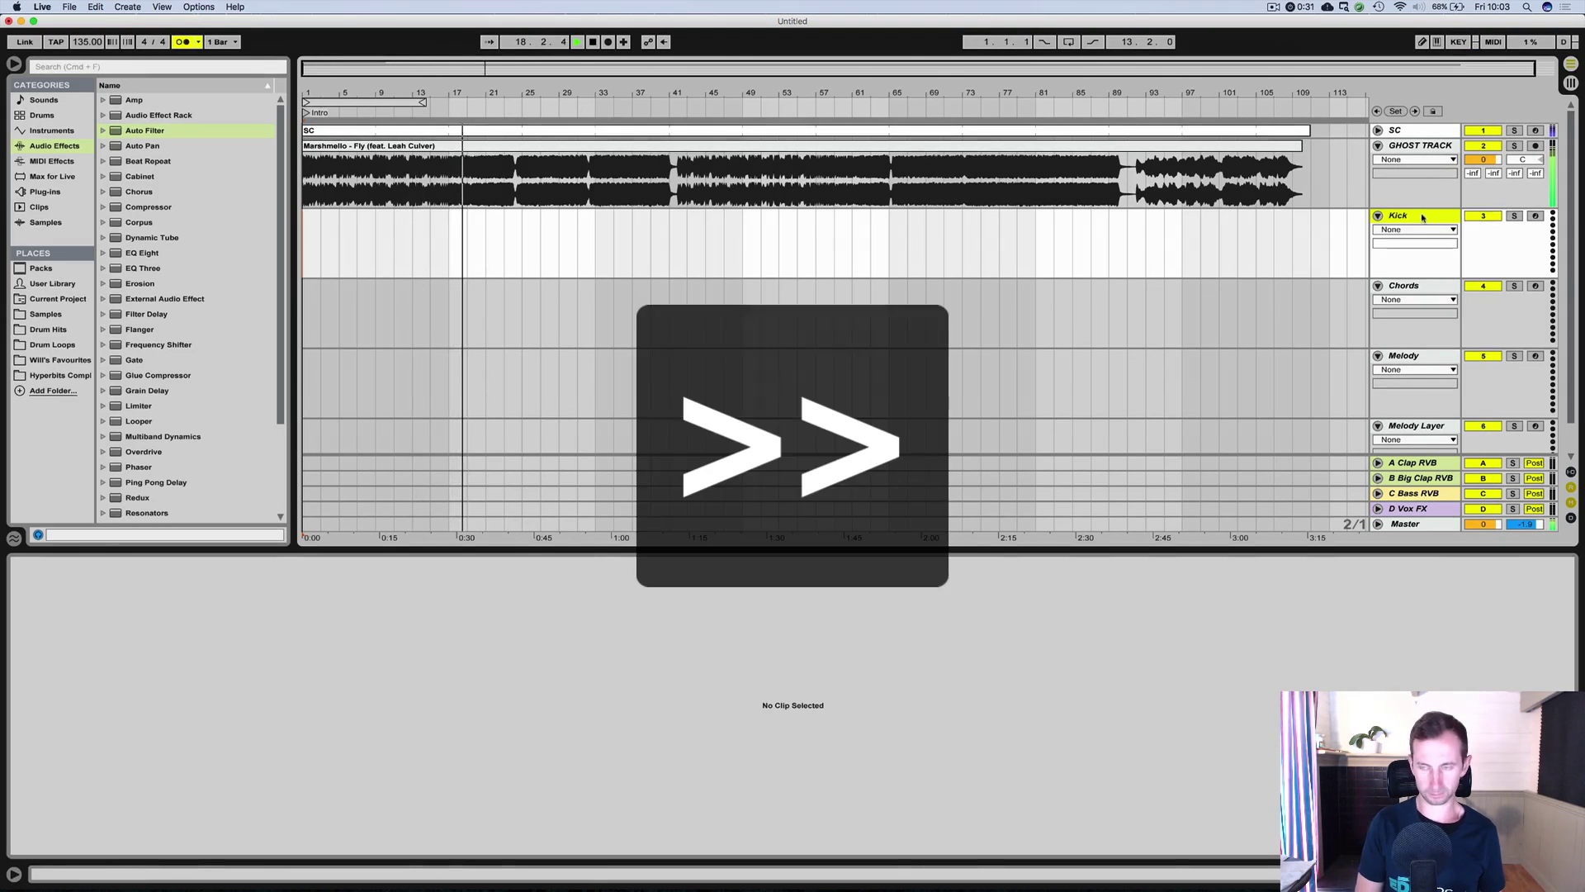
{"action": "key", "text": "super+shift+t"}
{"action": "key", "text": "super+r"}
{"action": "type", "text": "Drums"}
{"action": "key", "text": "Return"}
Add a MIDI track below Melody Layer and name it Bass Synth.
{"action": "scroll", "coordinate": [1408, 290], "scroll_direction": "down", "scroll_amount": 3}
{"action": "left_click", "coordinate": [1414, 390]}
{"action": "key", "text": "super+shift+t"}
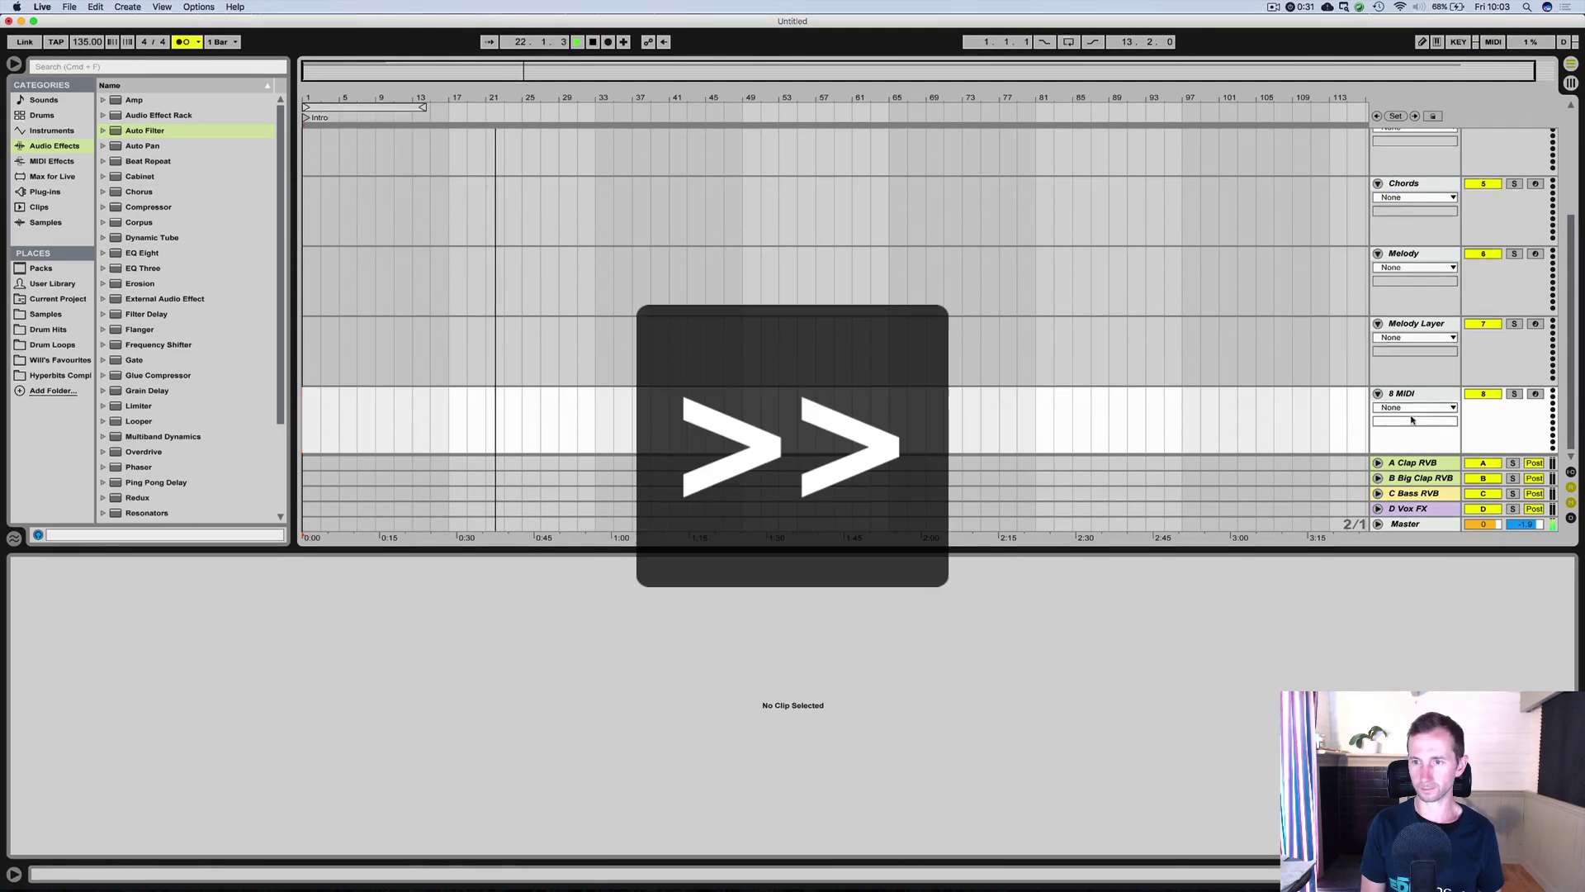
{"action": "left_click", "coordinate": [1402, 394]}
{"action": "key", "text": "super+r"}
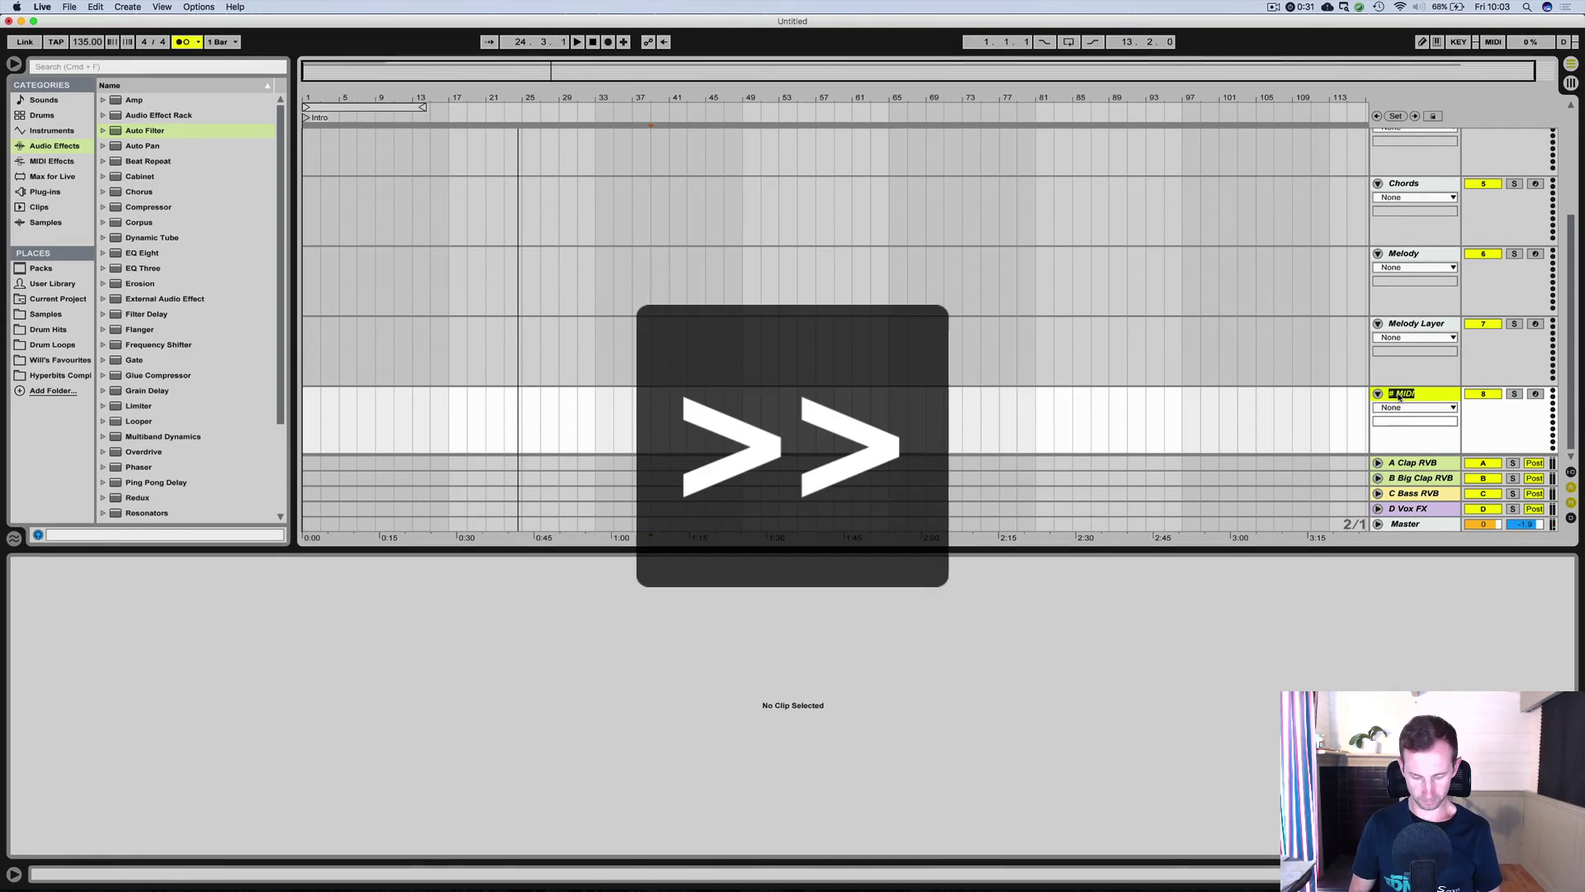
{"action": "type", "text": "Bass Synth"}
{"action": "key", "text": "Return"}
Play more of the reference song and add a MIDI track named Bass below Drums.
{"action": "scroll", "coordinate": [1399, 397], "scroll_direction": "up", "scroll_amount": 4}
{"action": "key", "text": "shift+space"}
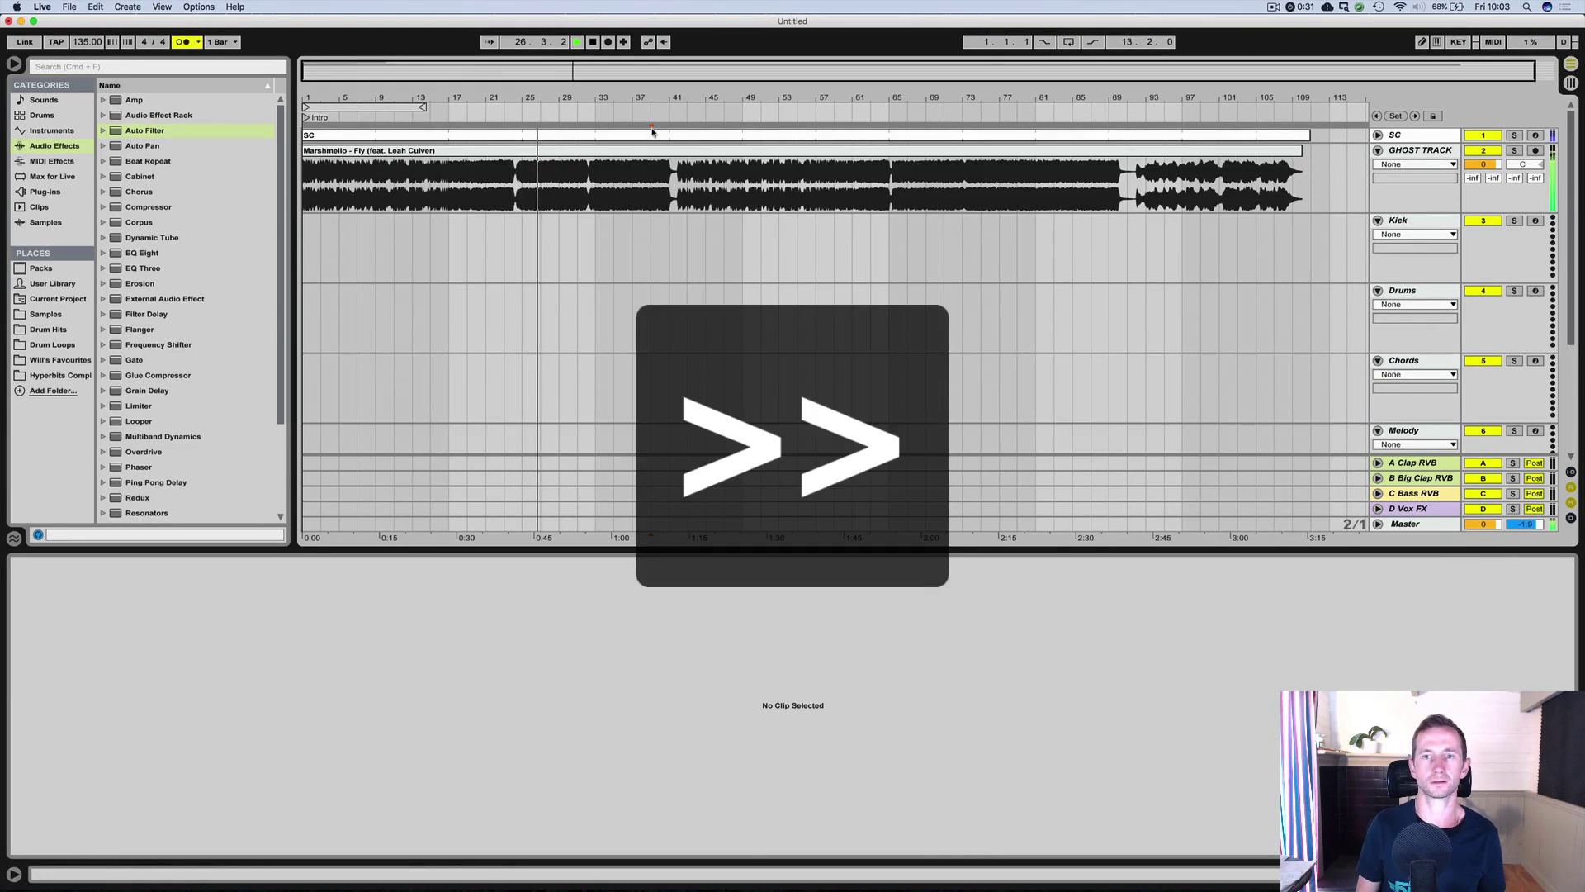
{"action": "key", "text": "space"}
{"action": "left_click", "coordinate": [1426, 290]}
{"action": "key", "text": "super+shift+t"}
{"action": "left_click", "coordinate": [1401, 361]}
{"action": "key", "text": "super+r"}
{"action": "type", "text": "Bass"}
{"action": "key", "text": "Return"}
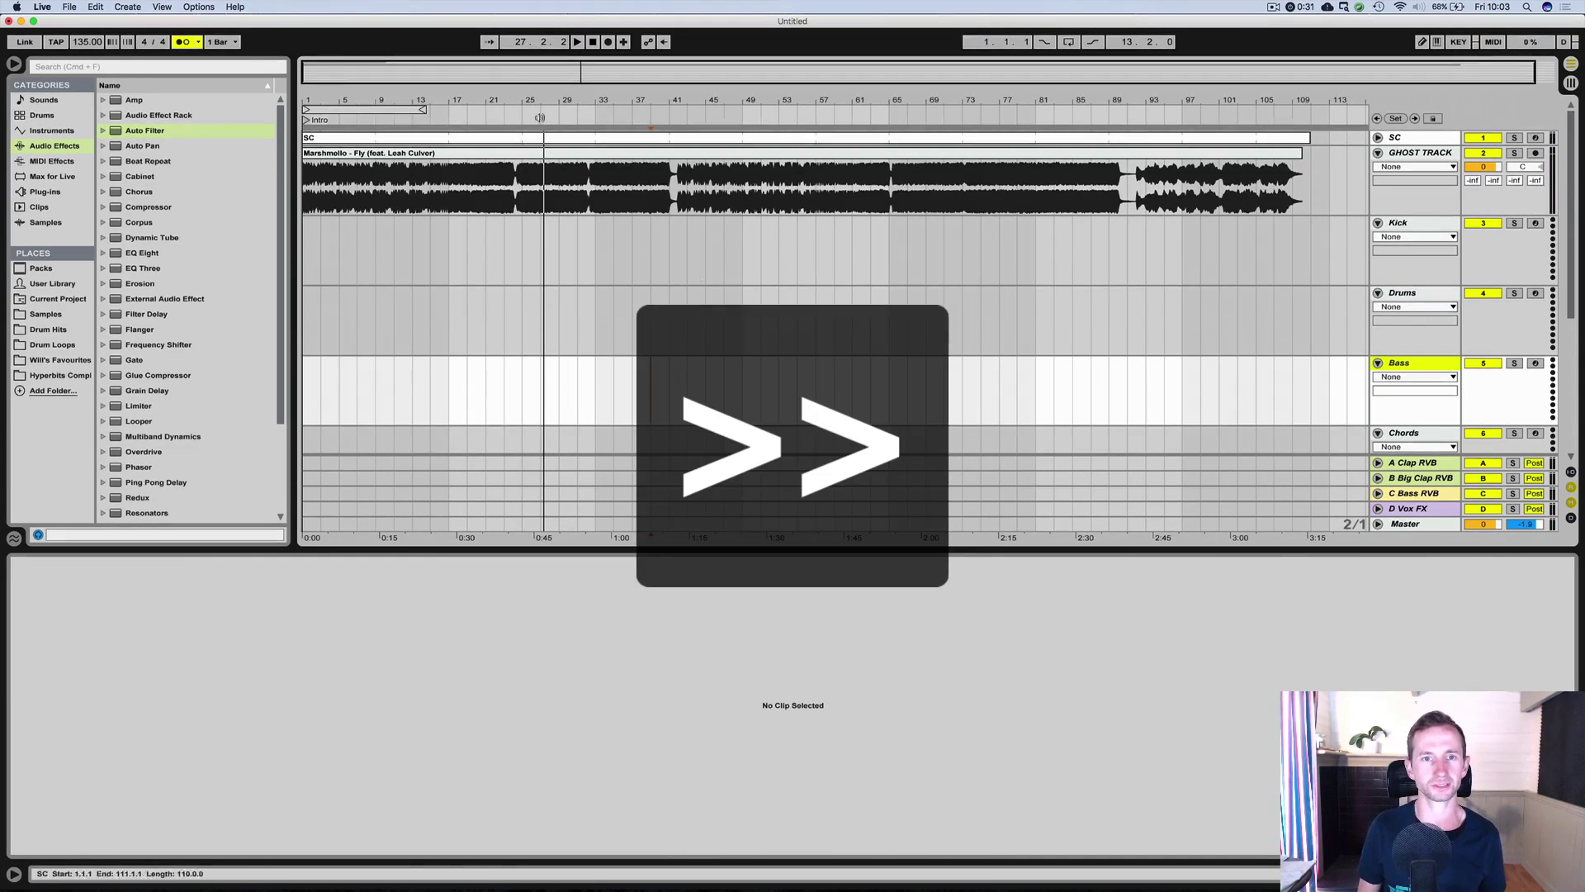
Listen to the song's section changes and add a locator named Build at bar 17.
{"action": "key", "text": "space"}
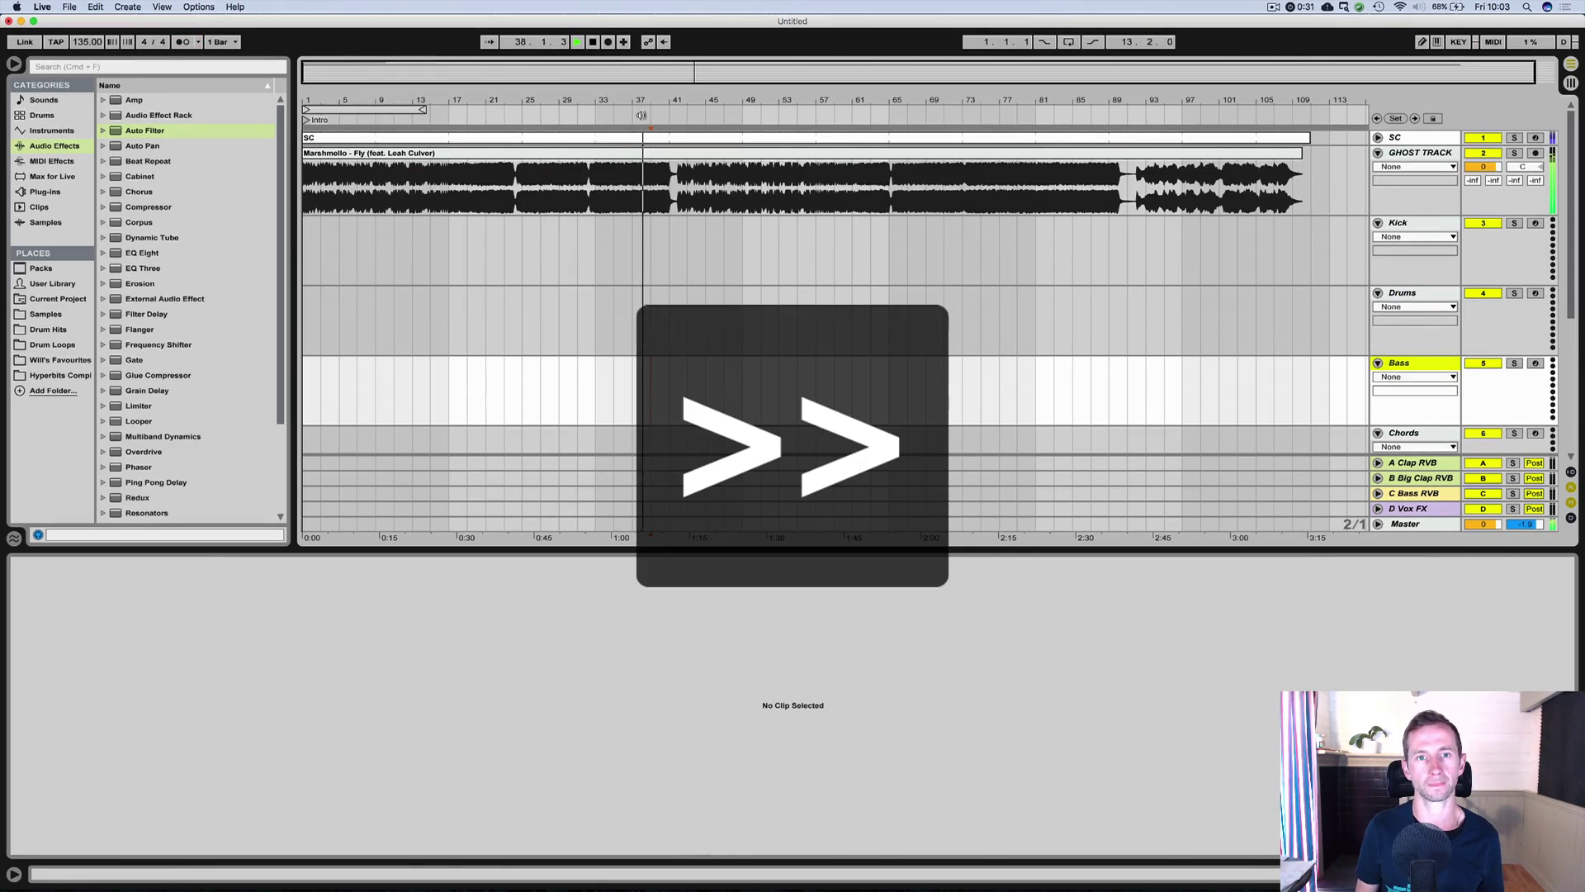
{"action": "left_click", "coordinate": [686, 117]}
{"action": "left_click", "coordinate": [508, 122]}
{"action": "left_click", "coordinate": [440, 121]}
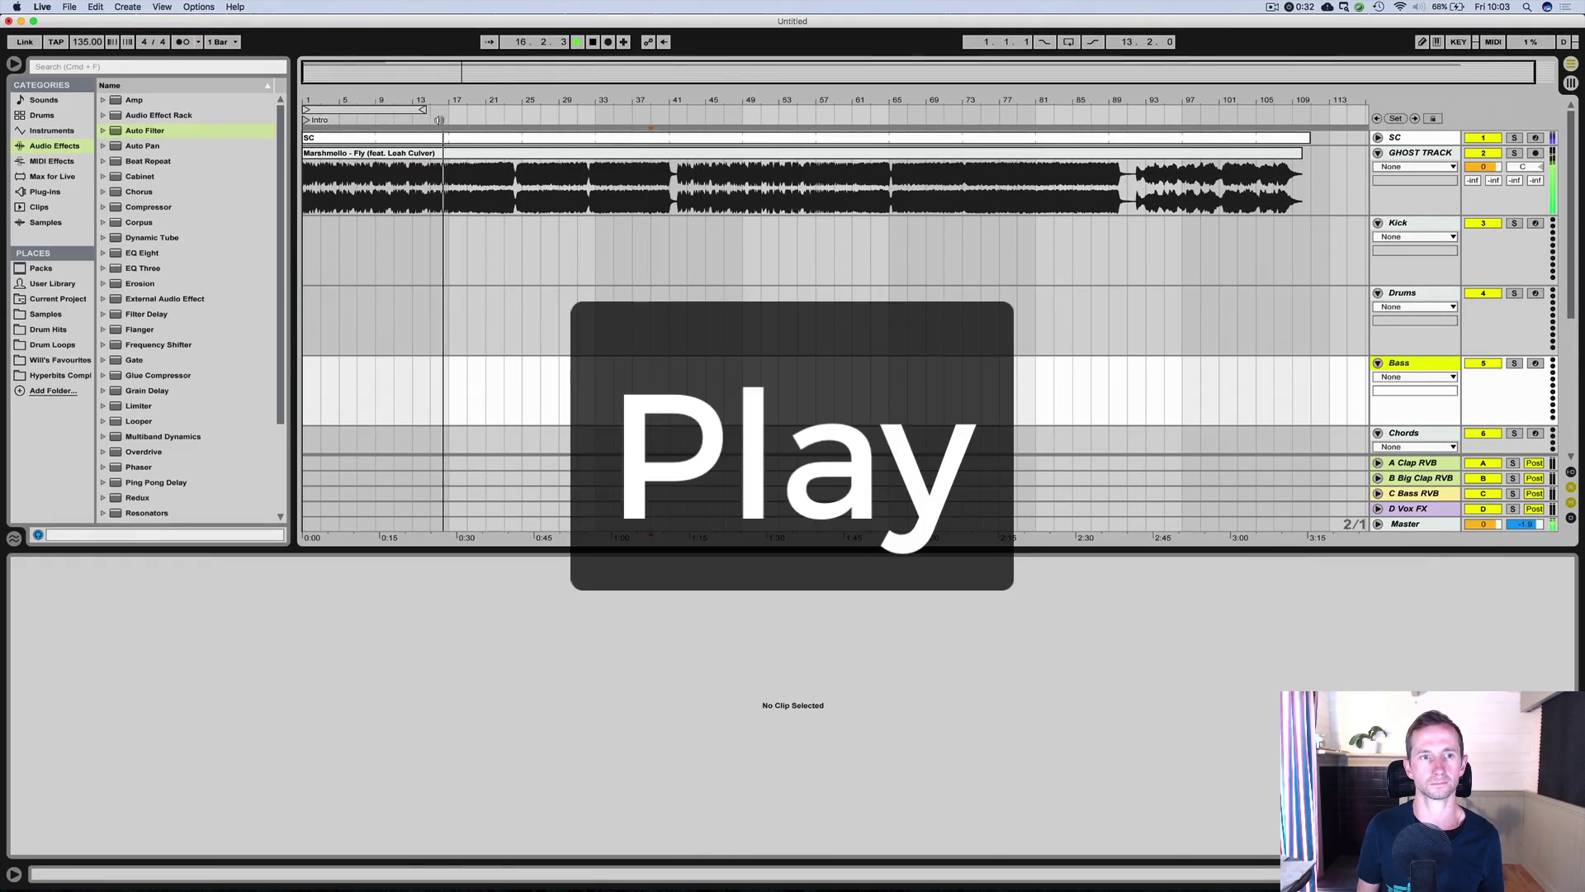
{"action": "key", "text": "space"}
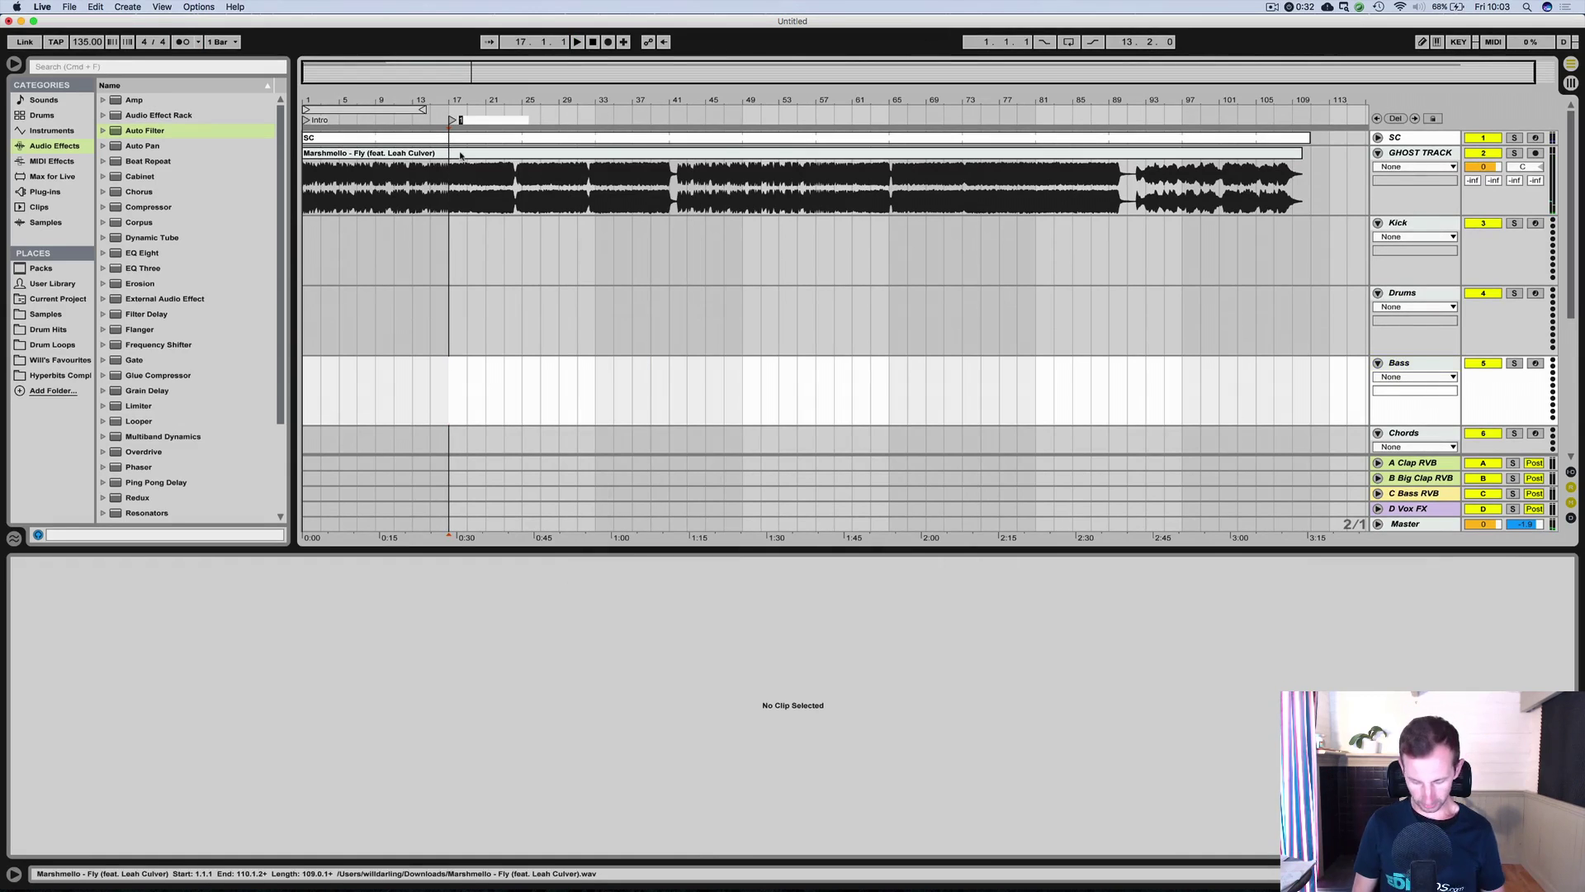
{"action": "type", "text": "Build"}
{"action": "key", "text": "Return"}
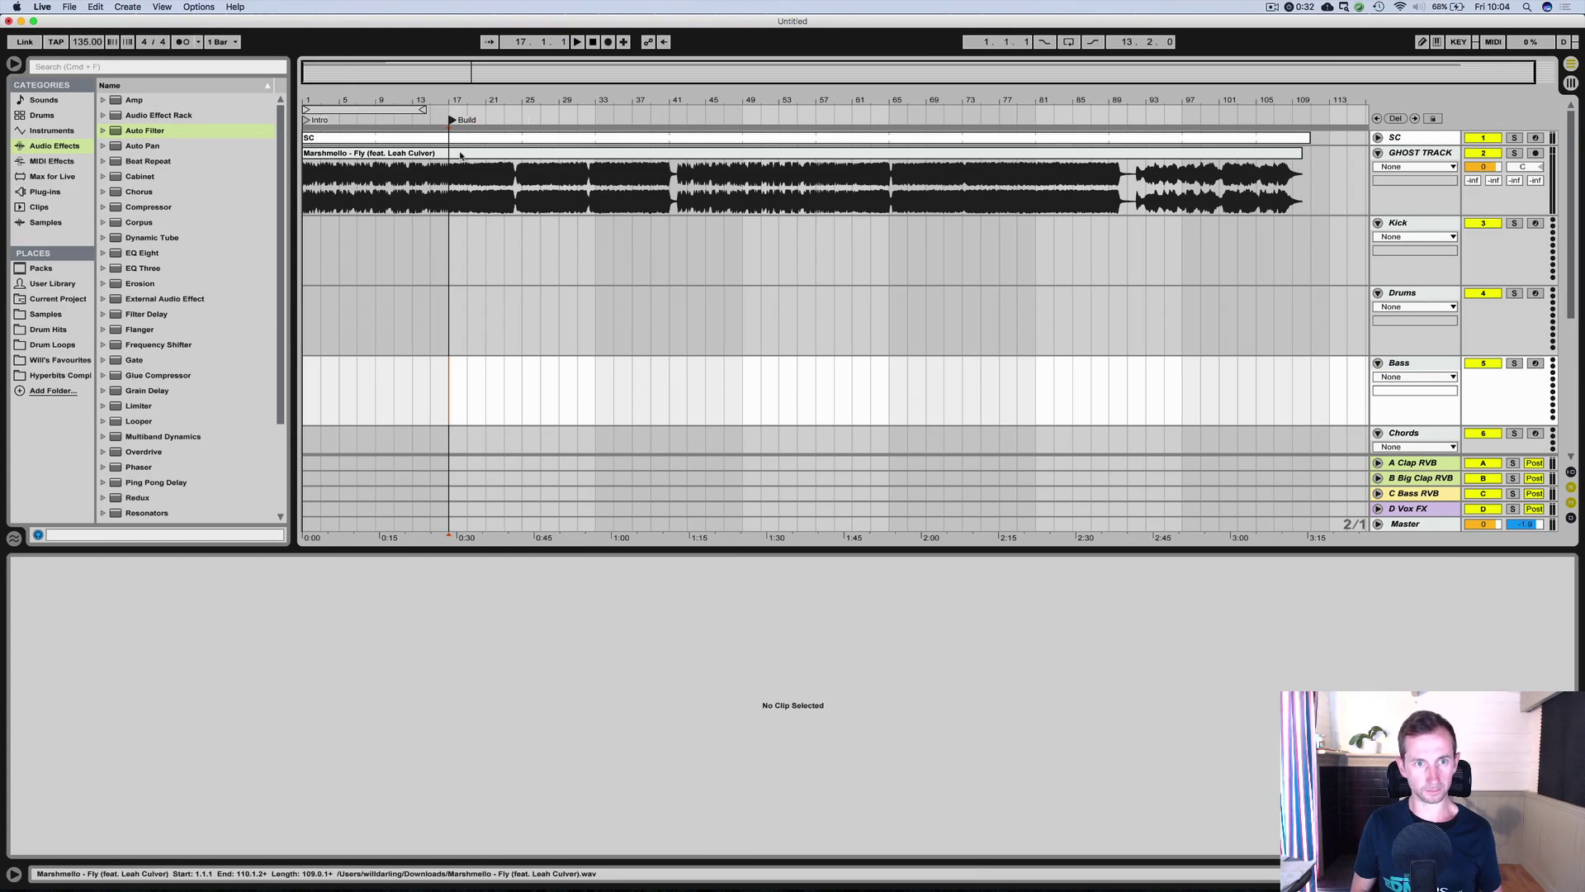
Add a locator named Drop at bar 25.
{"action": "right_click", "coordinate": [518, 117]}
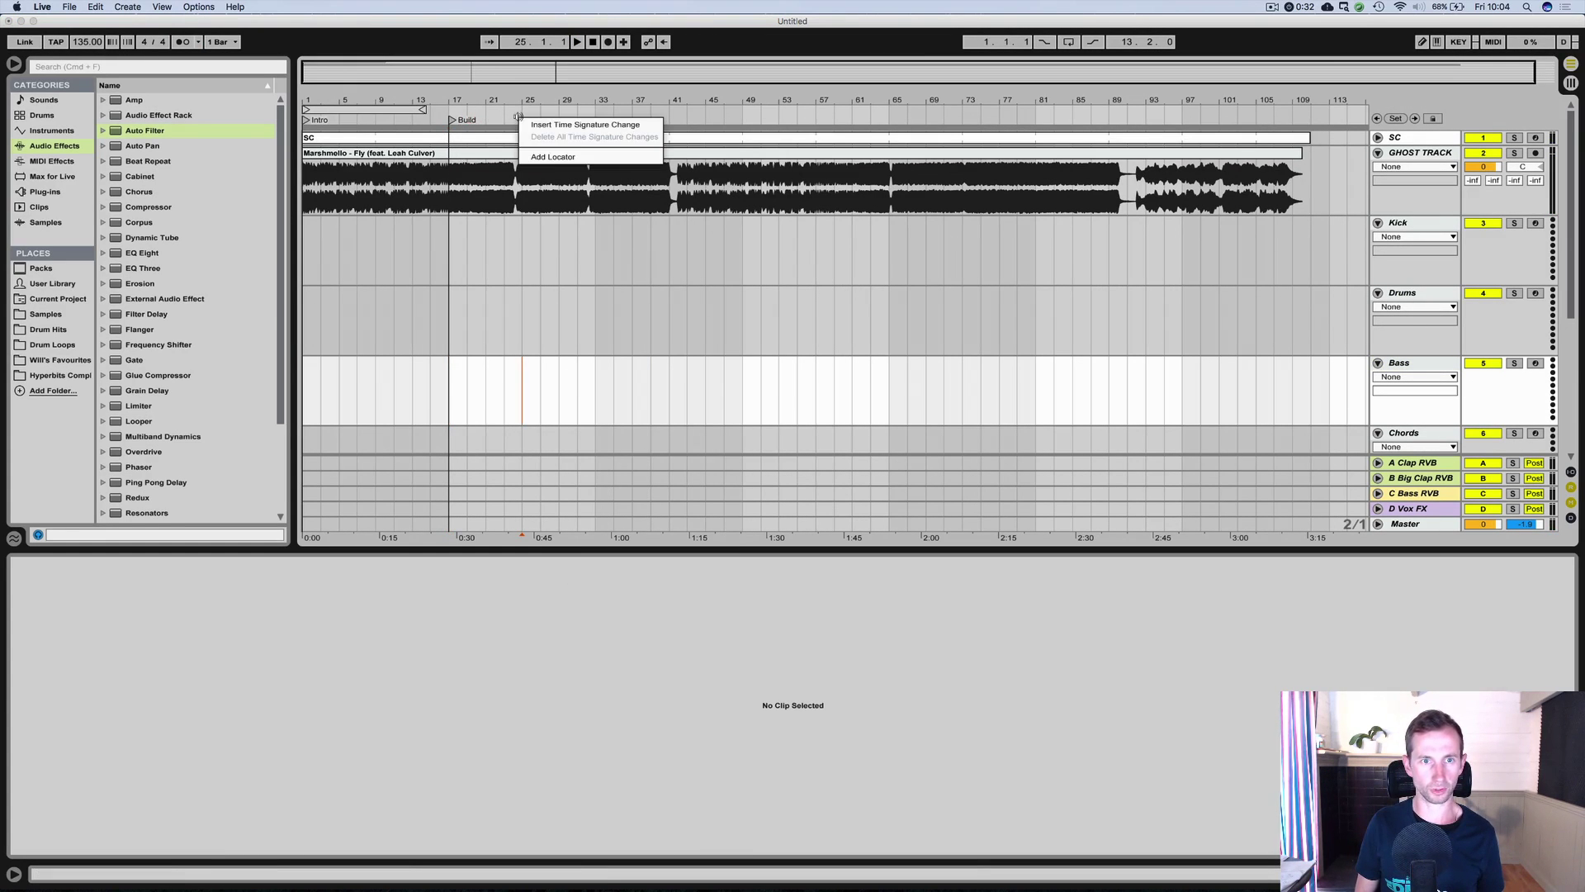
{"action": "left_click", "coordinate": [553, 157]}
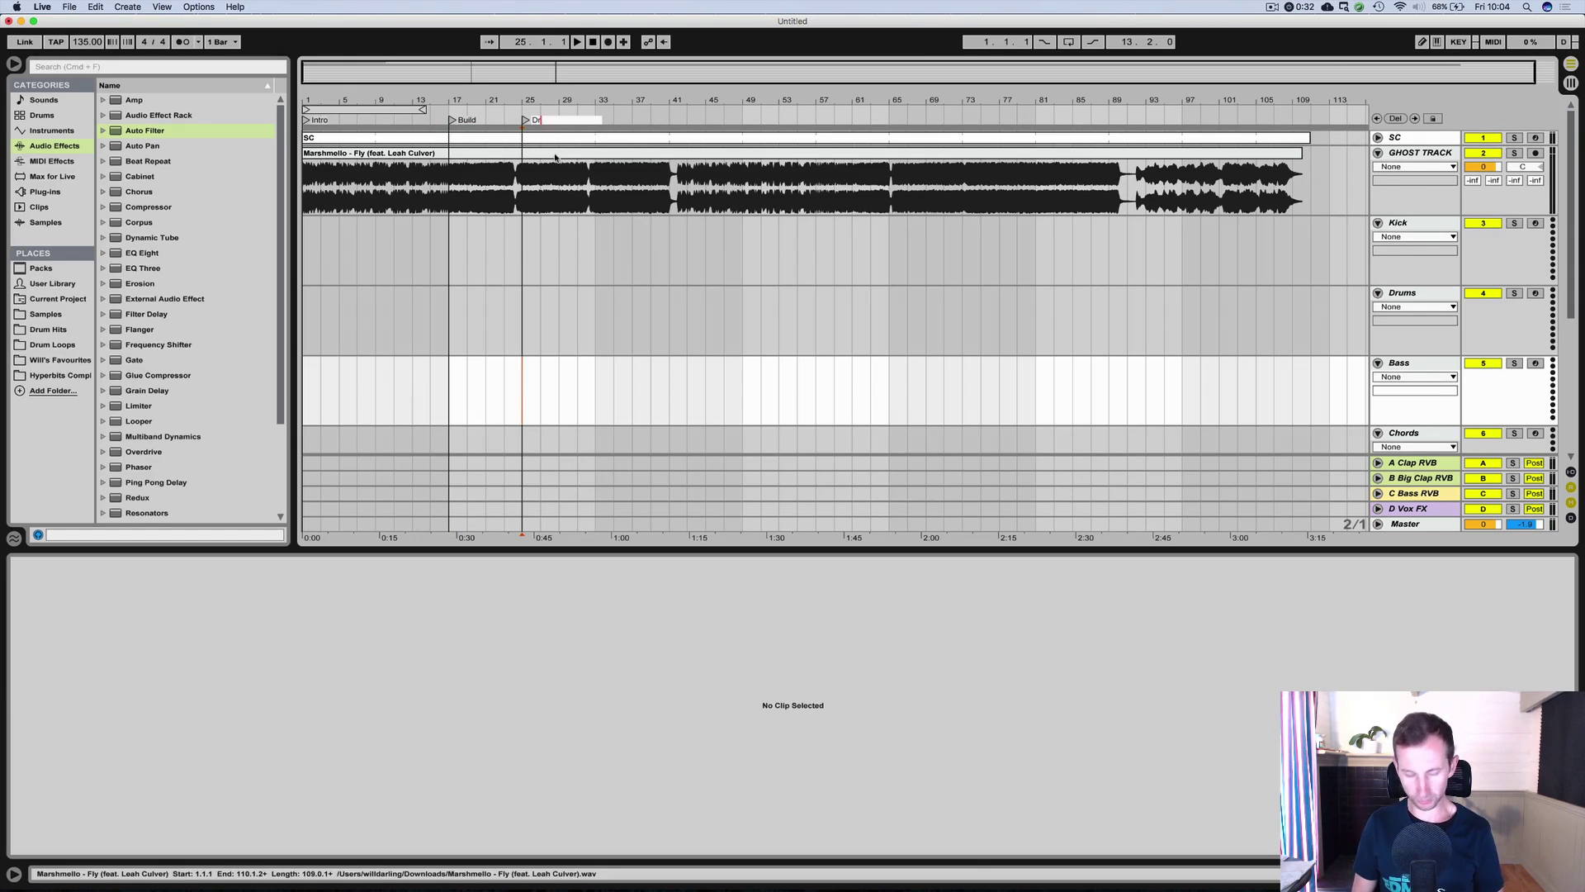
{"action": "type", "text": "Drop"}
{"action": "key", "text": "Return"}
Play the song through the drop and add a locator named Post Drop at bar 33.
{"action": "key", "text": "space"}
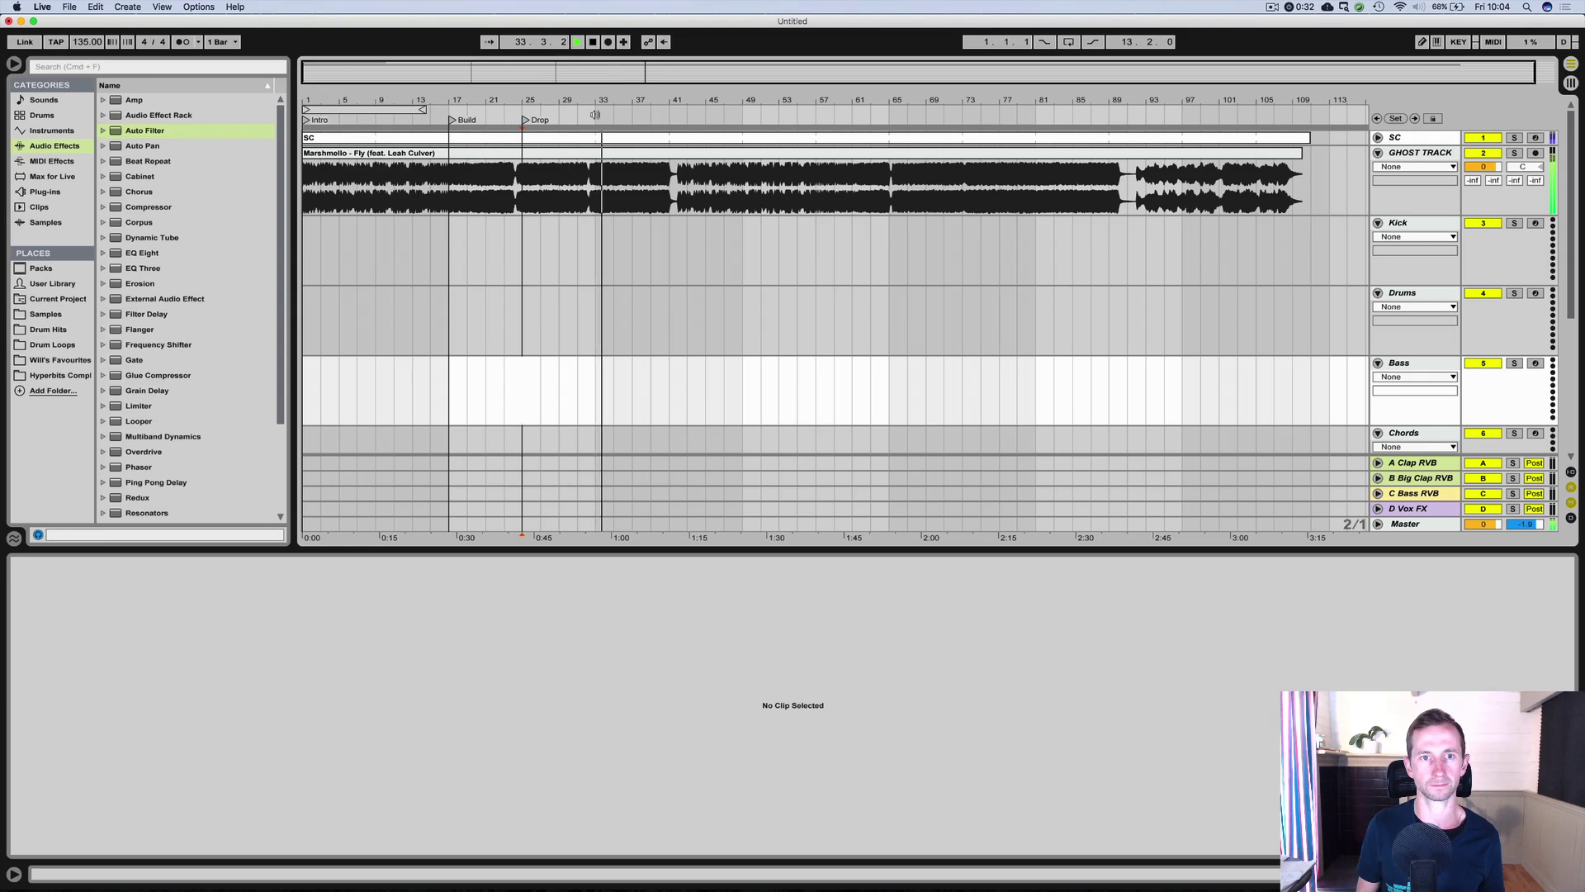
{"action": "key", "text": "space"}
{"action": "right_click", "coordinate": [593, 117]}
{"action": "left_click", "coordinate": [605, 152]}
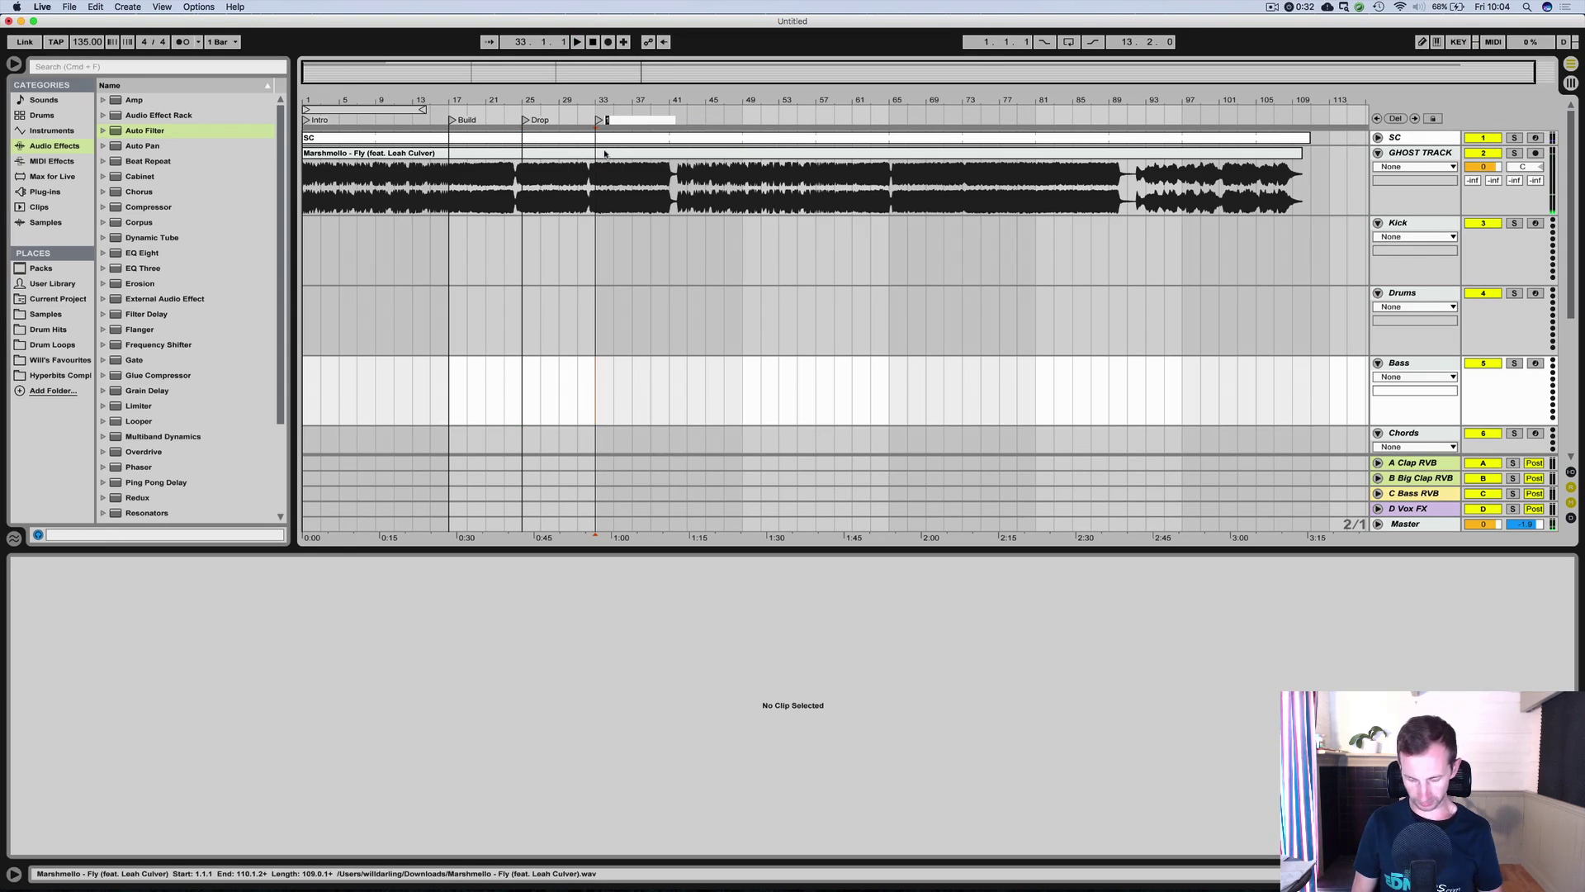
{"action": "key", "text": "Return"}
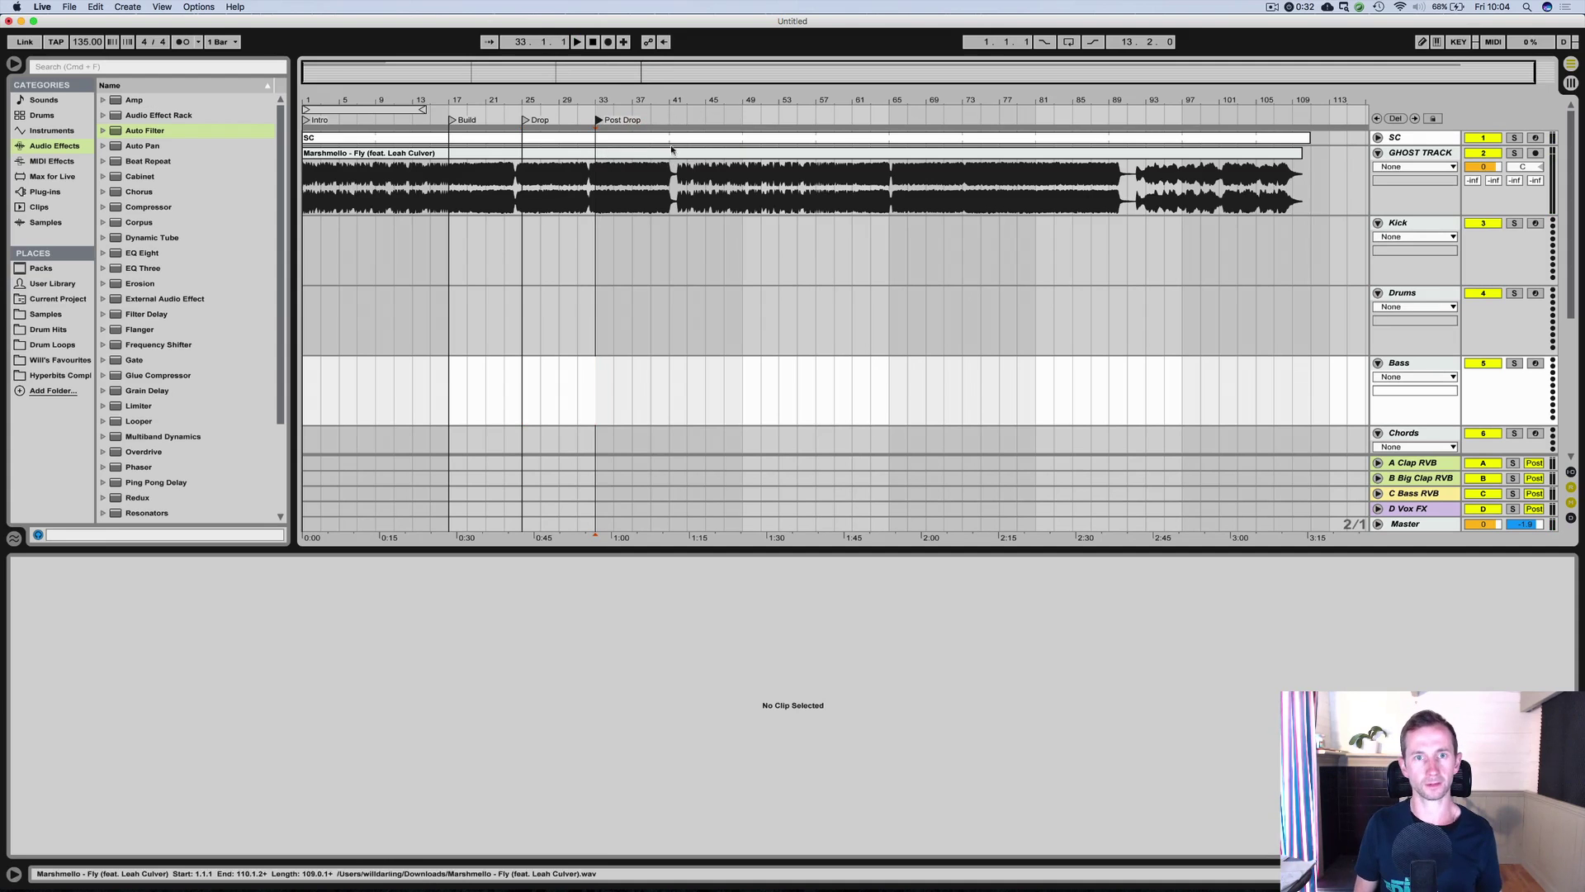
Play on past the post drop and add a locator named Break at bar 41.
{"action": "left_click", "coordinate": [669, 114]}
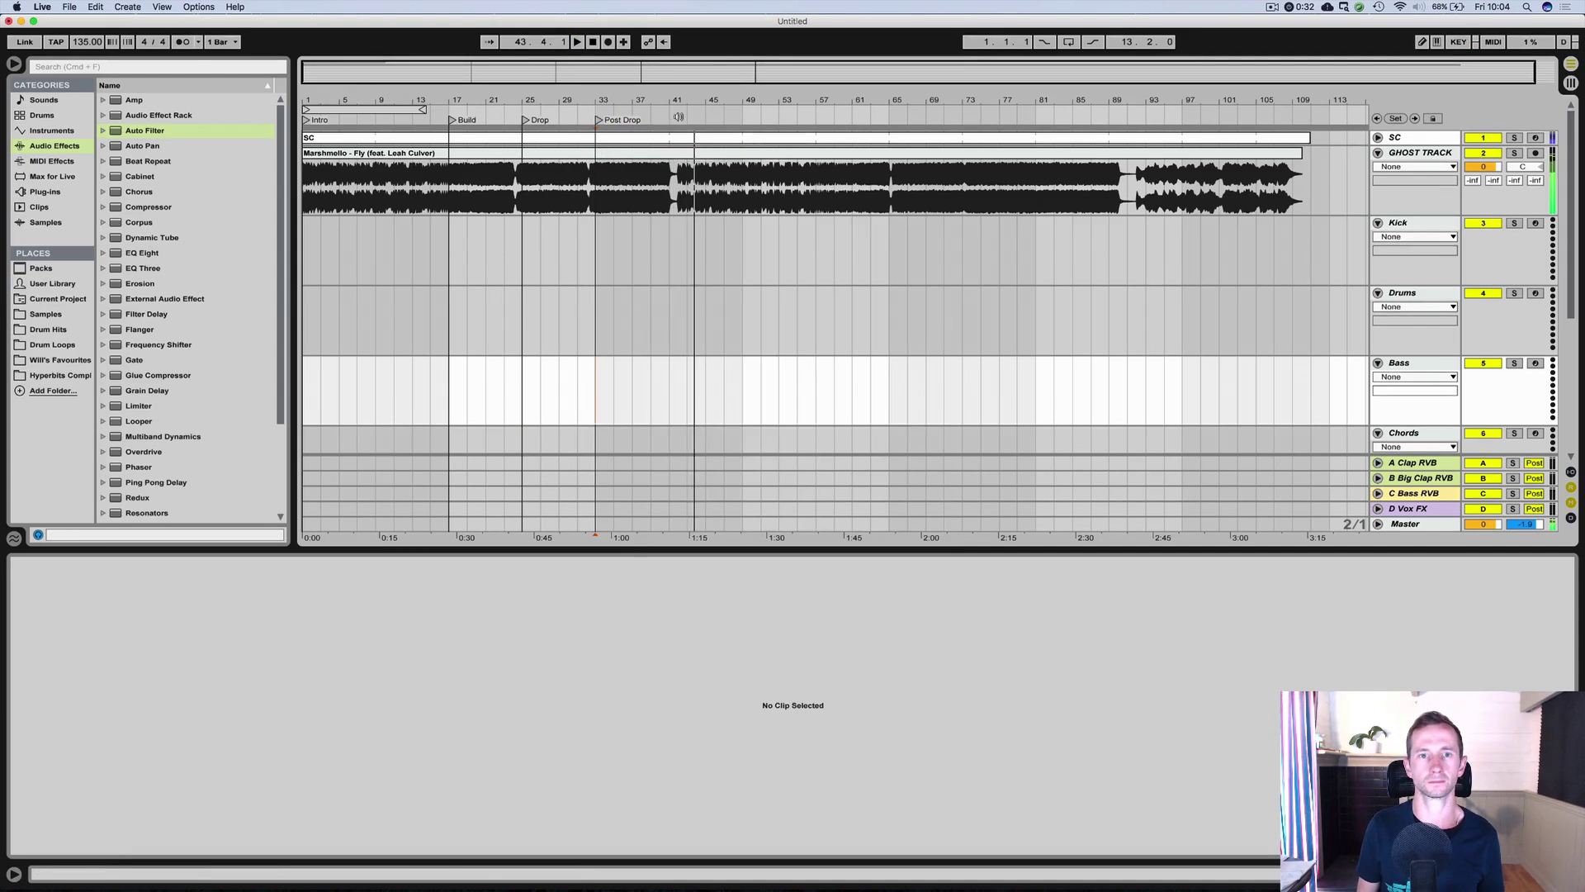
{"action": "right_click", "coordinate": [670, 117]}
{"action": "left_click", "coordinate": [683, 152]}
{"action": "type", "text": "Break"}
{"action": "key", "text": "Return"}
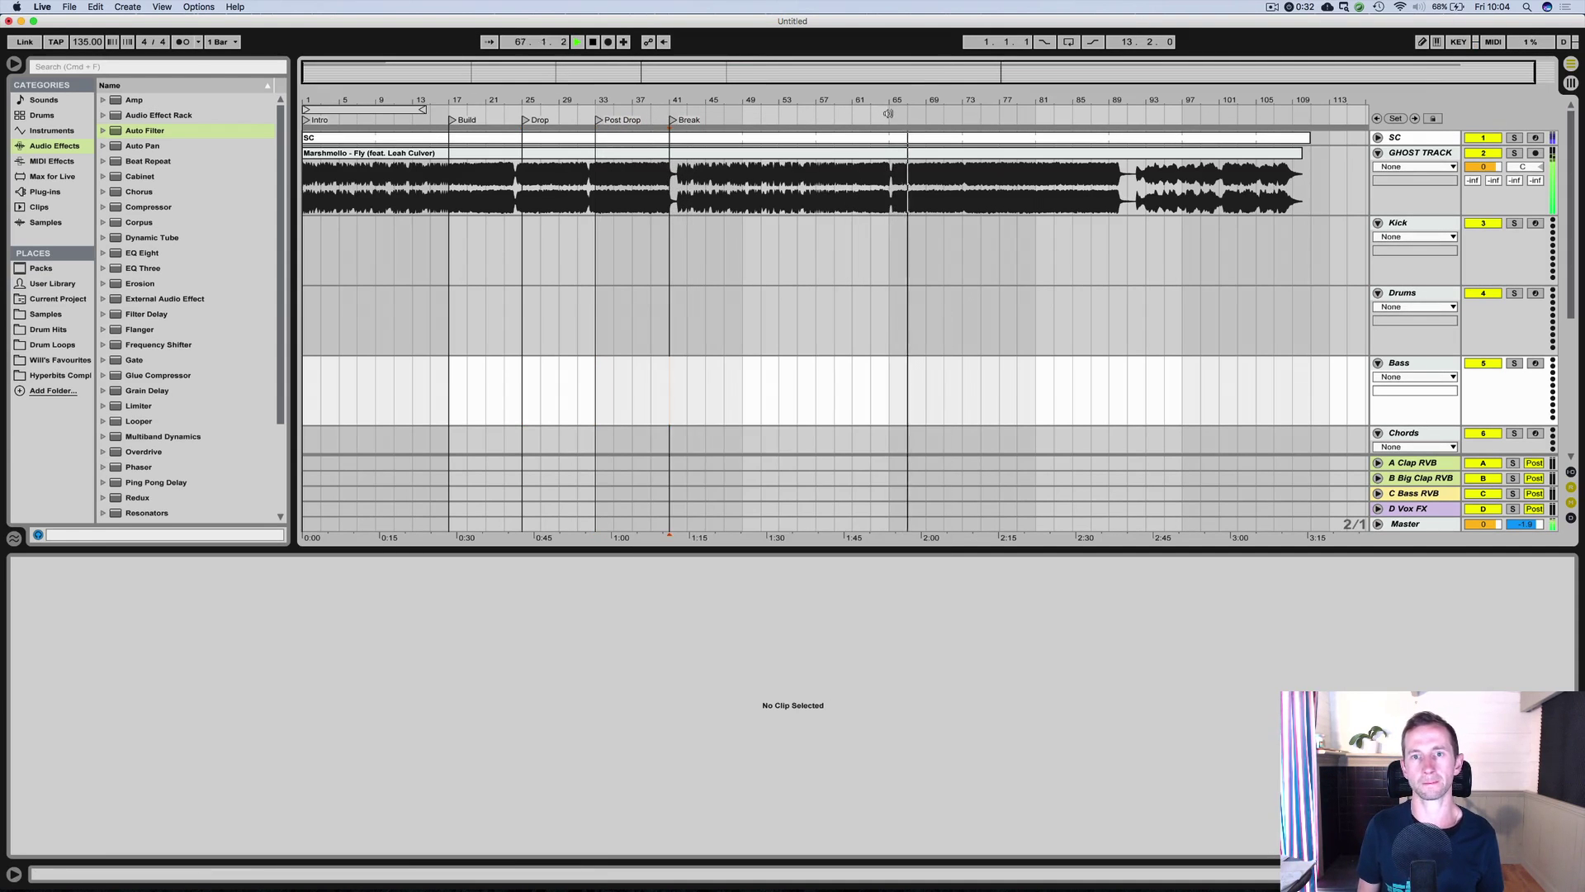
Delete the one-bar gap at bar 41 from the timeline across all tracks.
{"action": "key", "text": "space"}
{"action": "left_click_drag", "start_coordinate": [669, 100], "coordinate": [736, 191]}
{"action": "left_click", "coordinate": [636, 114]}
{"action": "key", "text": "space"}
{"action": "key", "text": "super+shift+Delete"}
Add the Break locator again at bar 41, where the second part of the ghost track starts.
{"action": "right_click", "coordinate": [662, 114]}
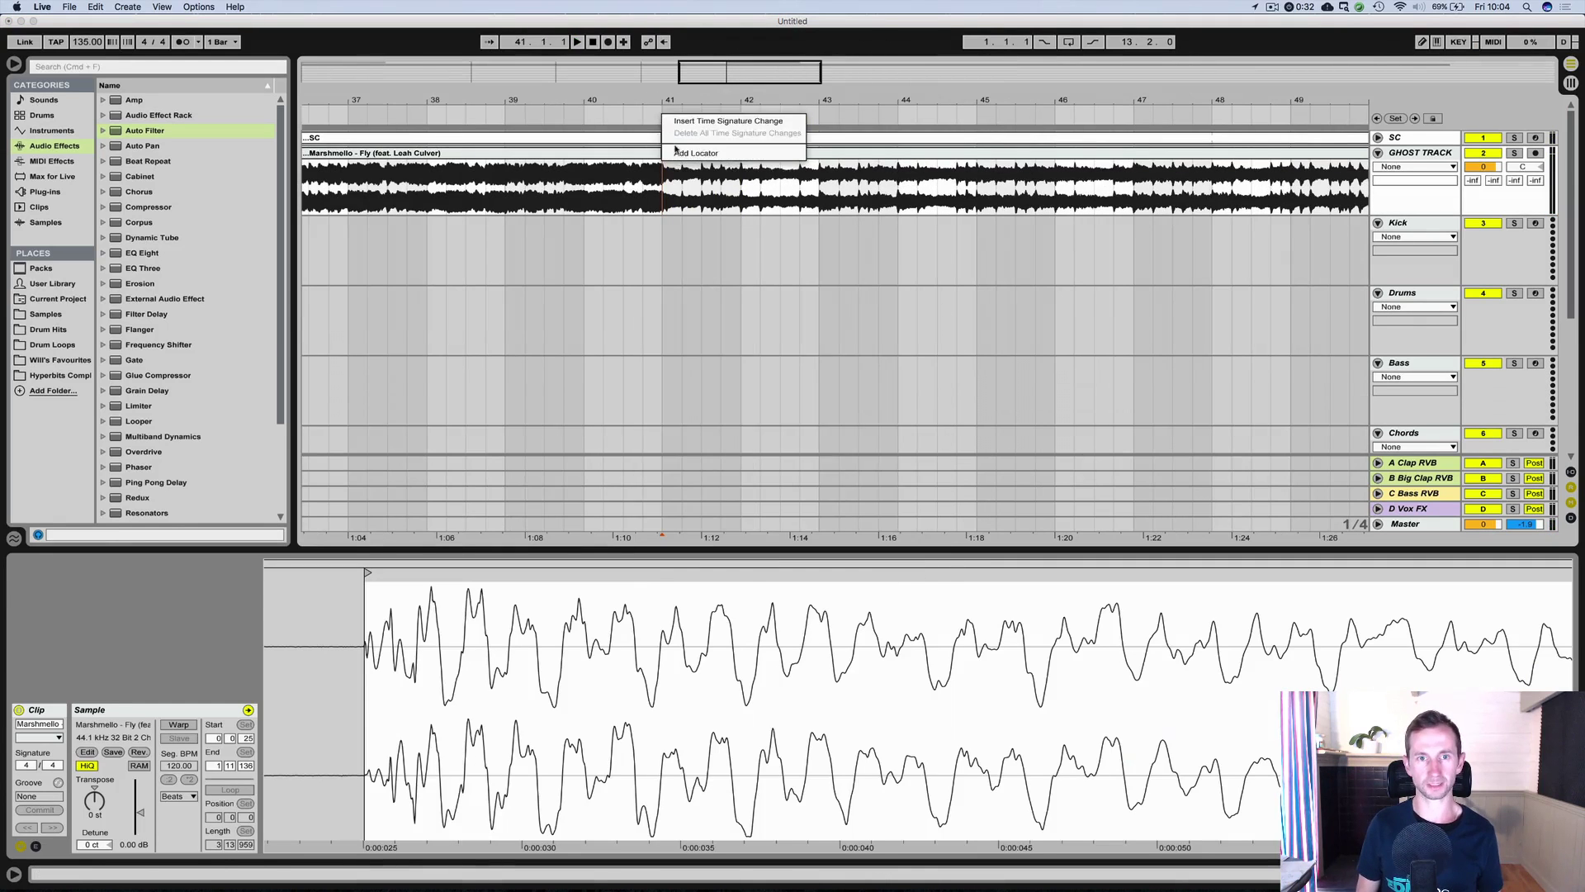
{"action": "left_click", "coordinate": [674, 152]}
{"action": "type", "text": "Break"}
{"action": "key", "text": "Return"}
Play on through the break and add a locator named Drop 2 at bar 65.
{"action": "key", "text": "space"}
{"action": "key", "text": "minus"}
{"action": "key", "text": "minus"}
{"action": "key", "text": "minus"}
{"action": "key", "text": "minus"}
{"action": "left_click", "coordinate": [932, 109]}
{"action": "right_click", "coordinate": [931, 109]}
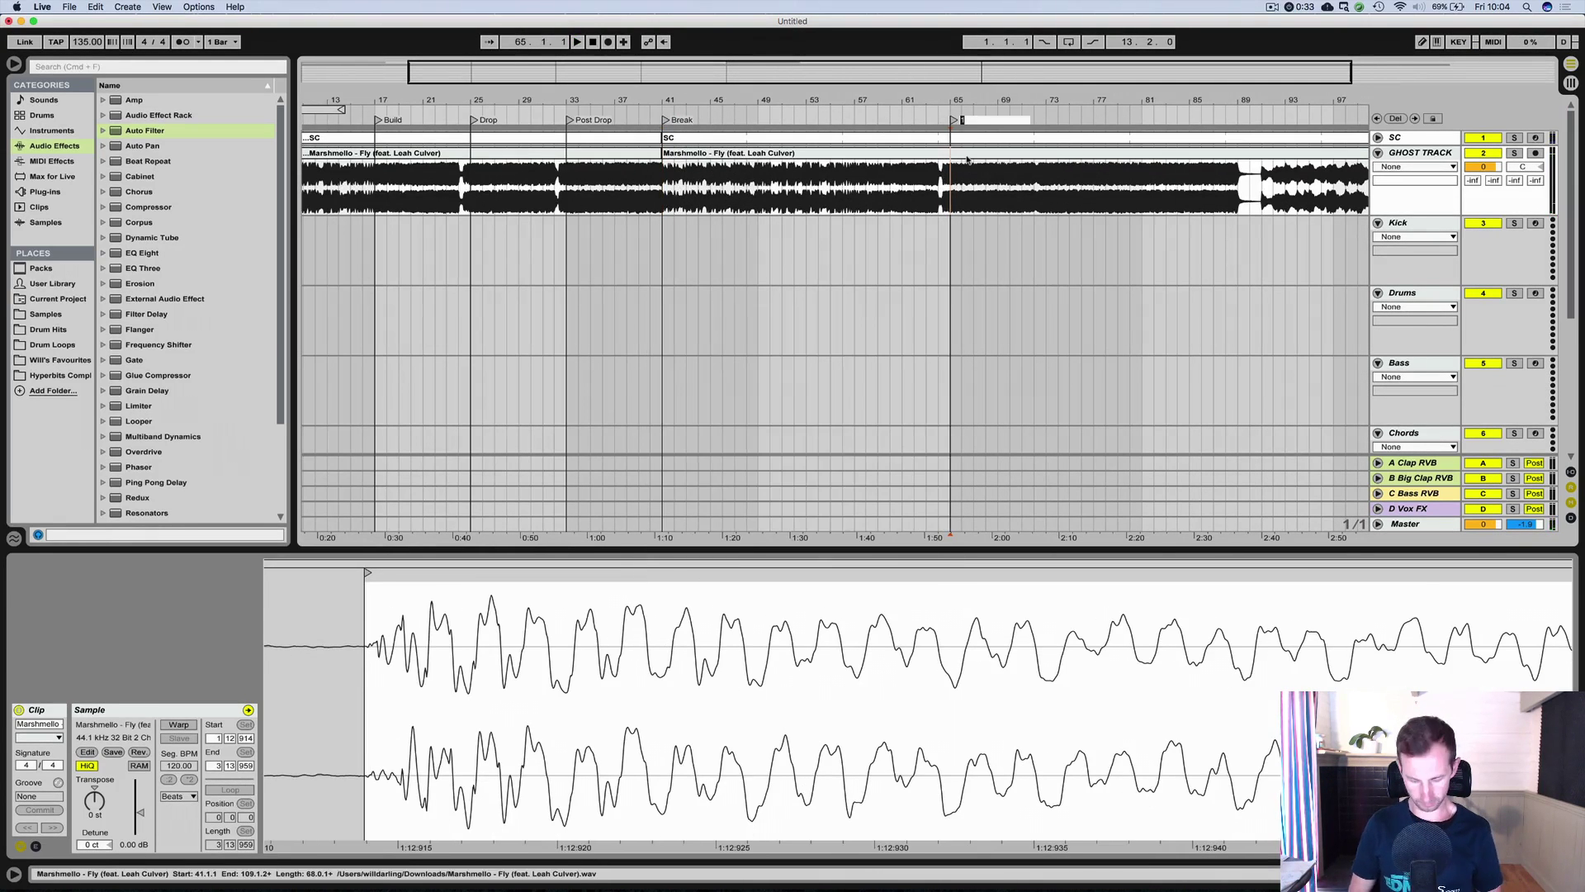
{"action": "left_click", "coordinate": [943, 147]}
{"action": "type", "text": "Drop 2"}
{"action": "key", "text": "Return"}
Add a locator named Post Drop 2 at bar 73.
{"action": "right_click", "coordinate": [1045, 114]}
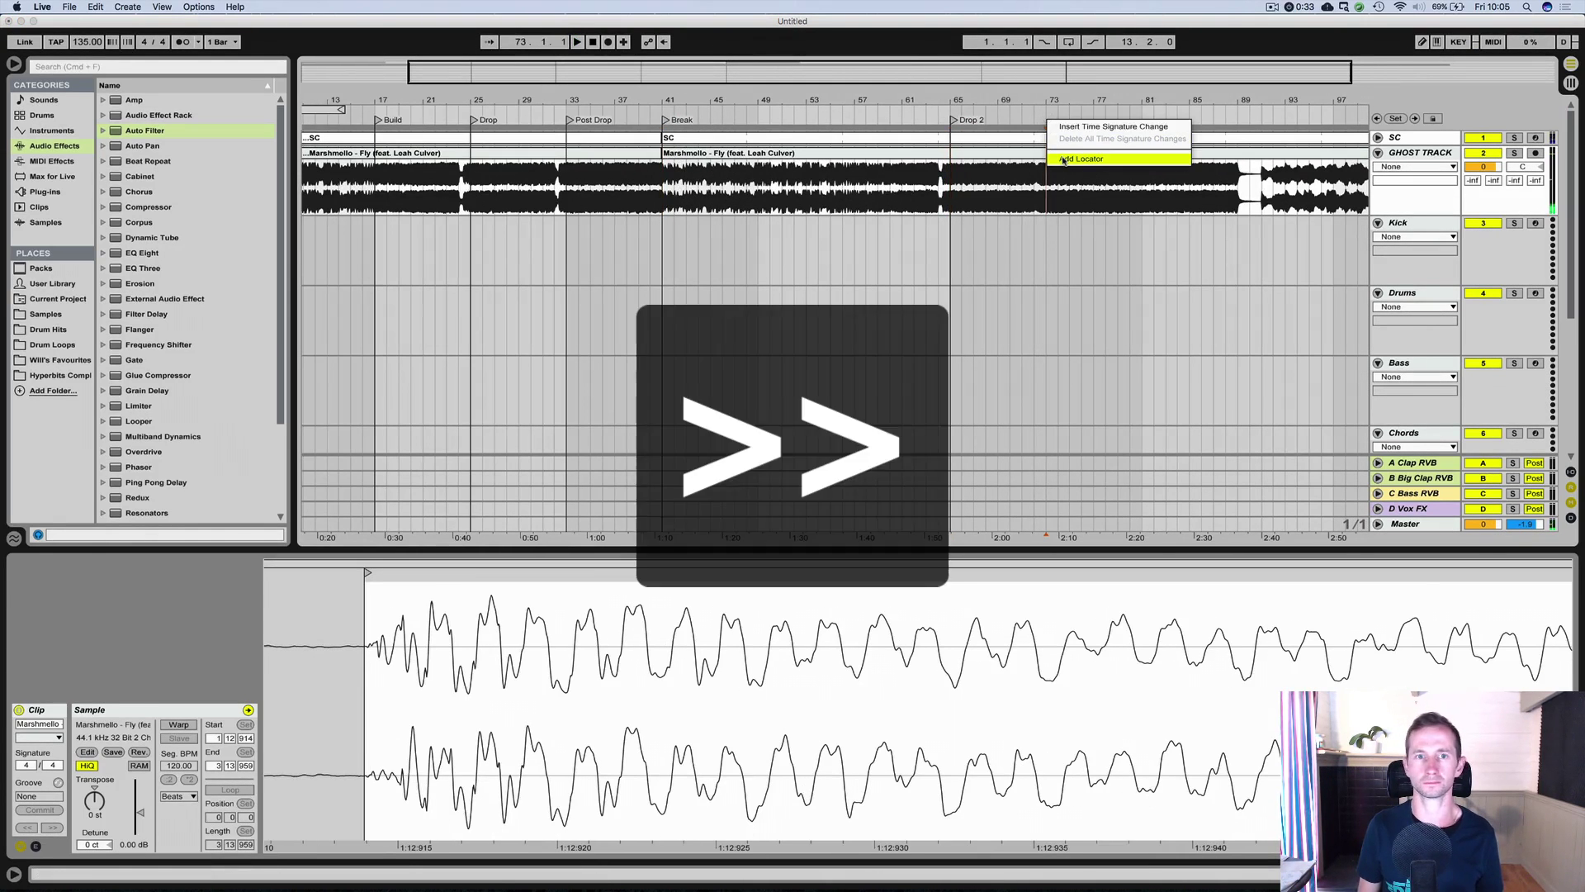
{"action": "left_click", "coordinate": [1065, 152]}
{"action": "type", "text": "Post Drop 2"}
{"action": "key", "text": "Return"}
Add a locator named Post Post Drop 2 at bar 81.
{"action": "left_click", "coordinate": [1403, 137]}
{"action": "scroll", "coordinate": [826, 247], "scroll_direction": "right", "scroll_amount": 5}
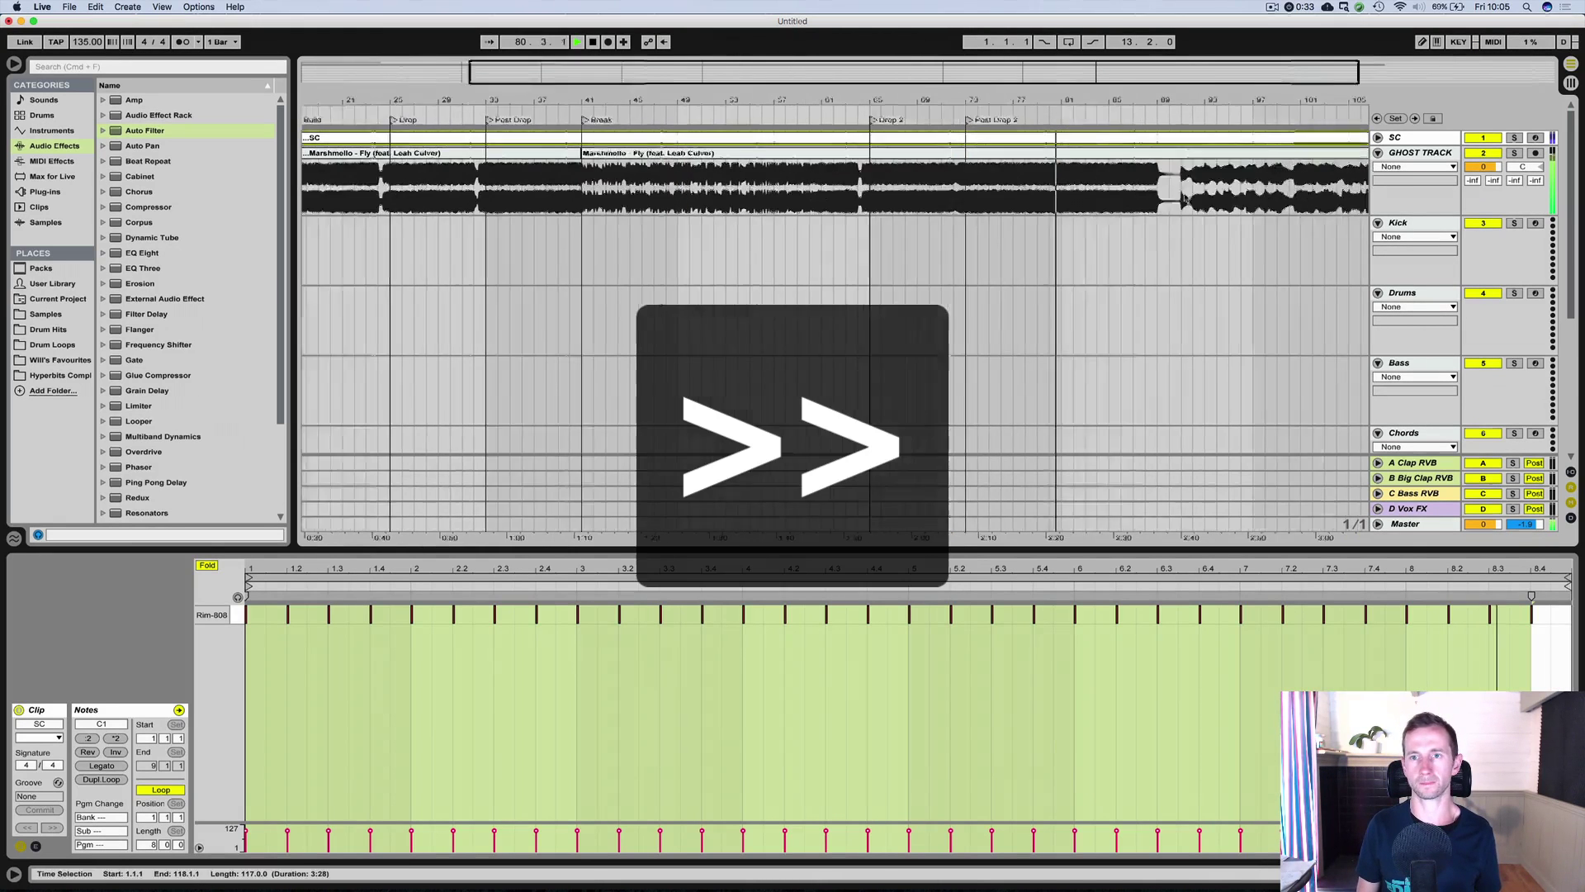
{"action": "right_click", "coordinate": [854, 114]}
{"action": "left_click", "coordinate": [876, 152]}
{"action": "type", "text": "Post Post Drop 2"}
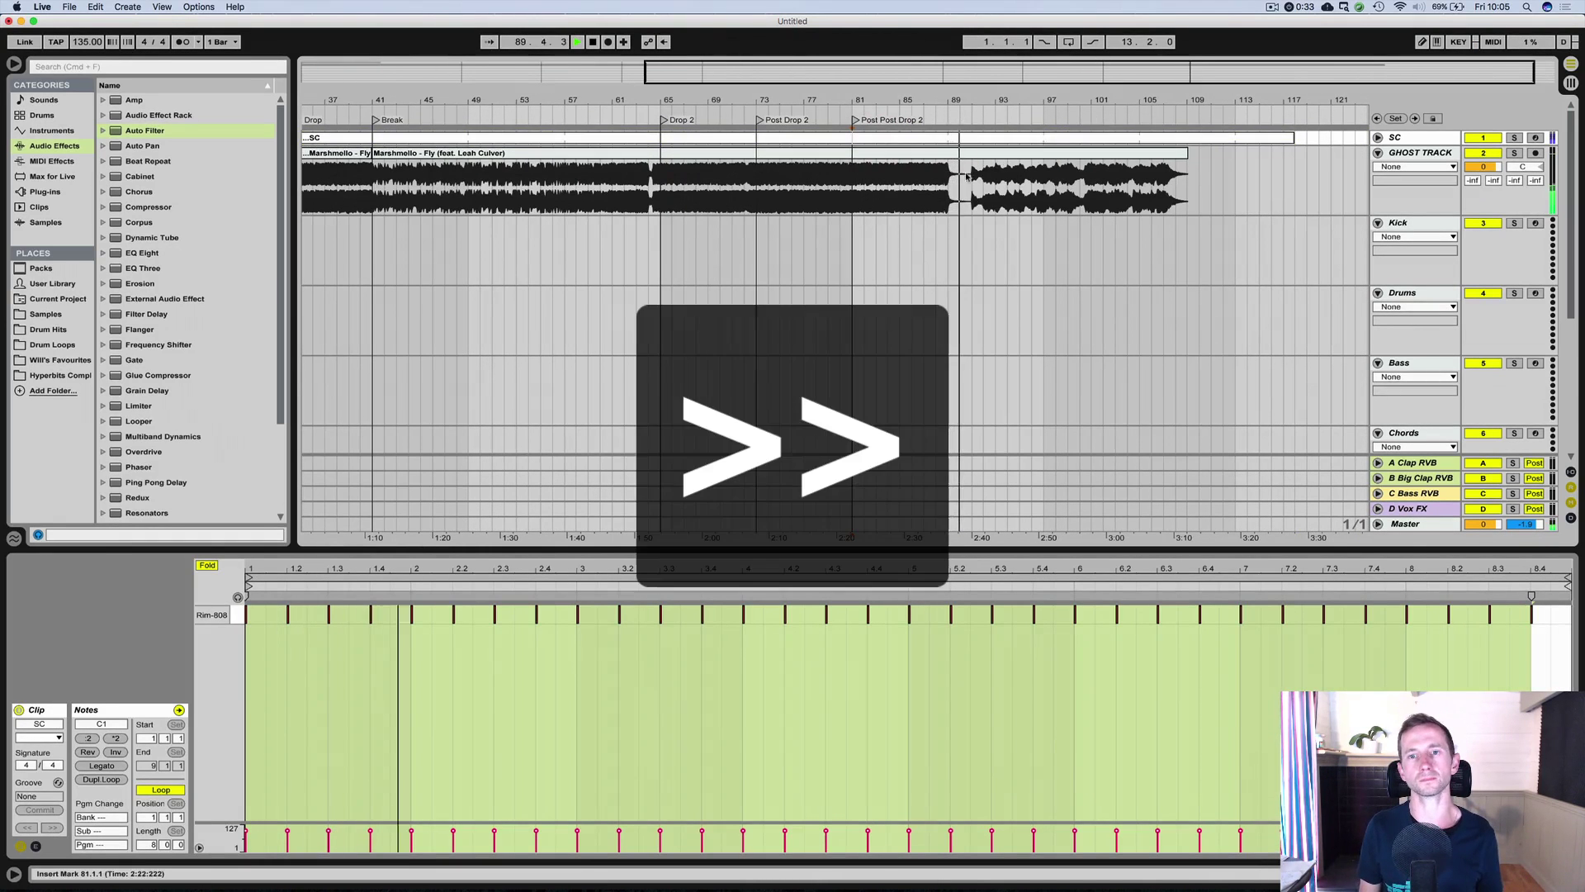
Add a locator named Outro at bar 91, where the song resumes after the short gap.
{"action": "right_click", "coordinate": [975, 116]}
{"action": "left_click", "coordinate": [995, 155]}
{"action": "type", "text": "Outro"}
{"action": "key", "text": "Return"}
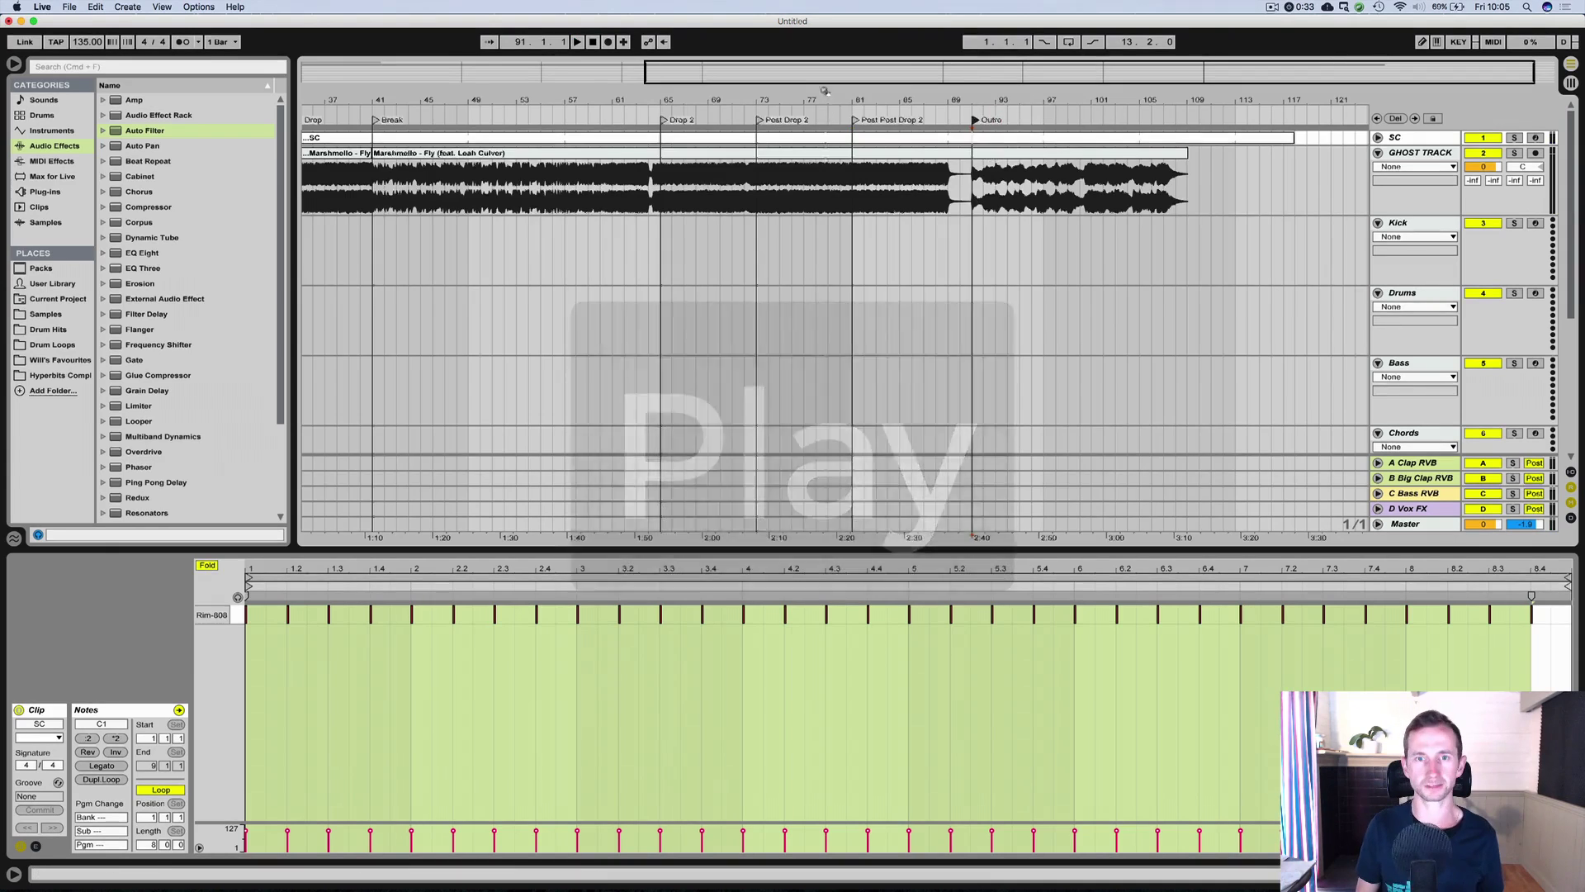
Loop the Drop 2 section from bar 65 to bar 73 and play it.
{"action": "left_click_drag", "start_coordinate": [915, 101], "coordinate": [913, 92]}
{"action": "left_click_drag", "start_coordinate": [782, 262], "coordinate": [855, 258]}
{"action": "key", "text": "super+l"}
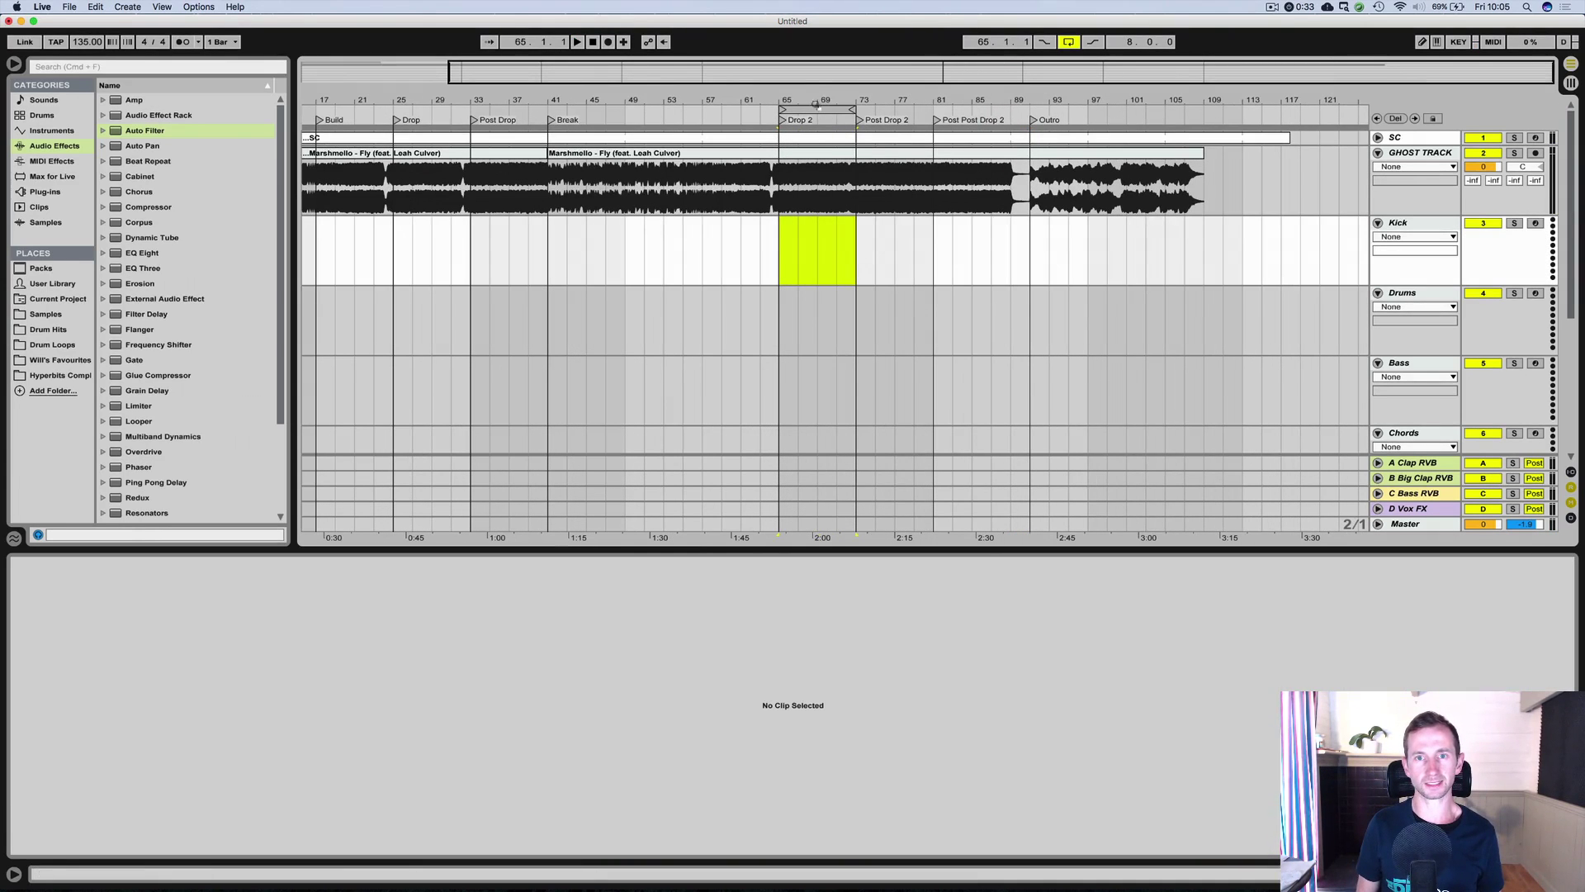
{"action": "left_click_drag", "start_coordinate": [815, 95], "coordinate": [816, 140]}
{"action": "key", "text": "space"}
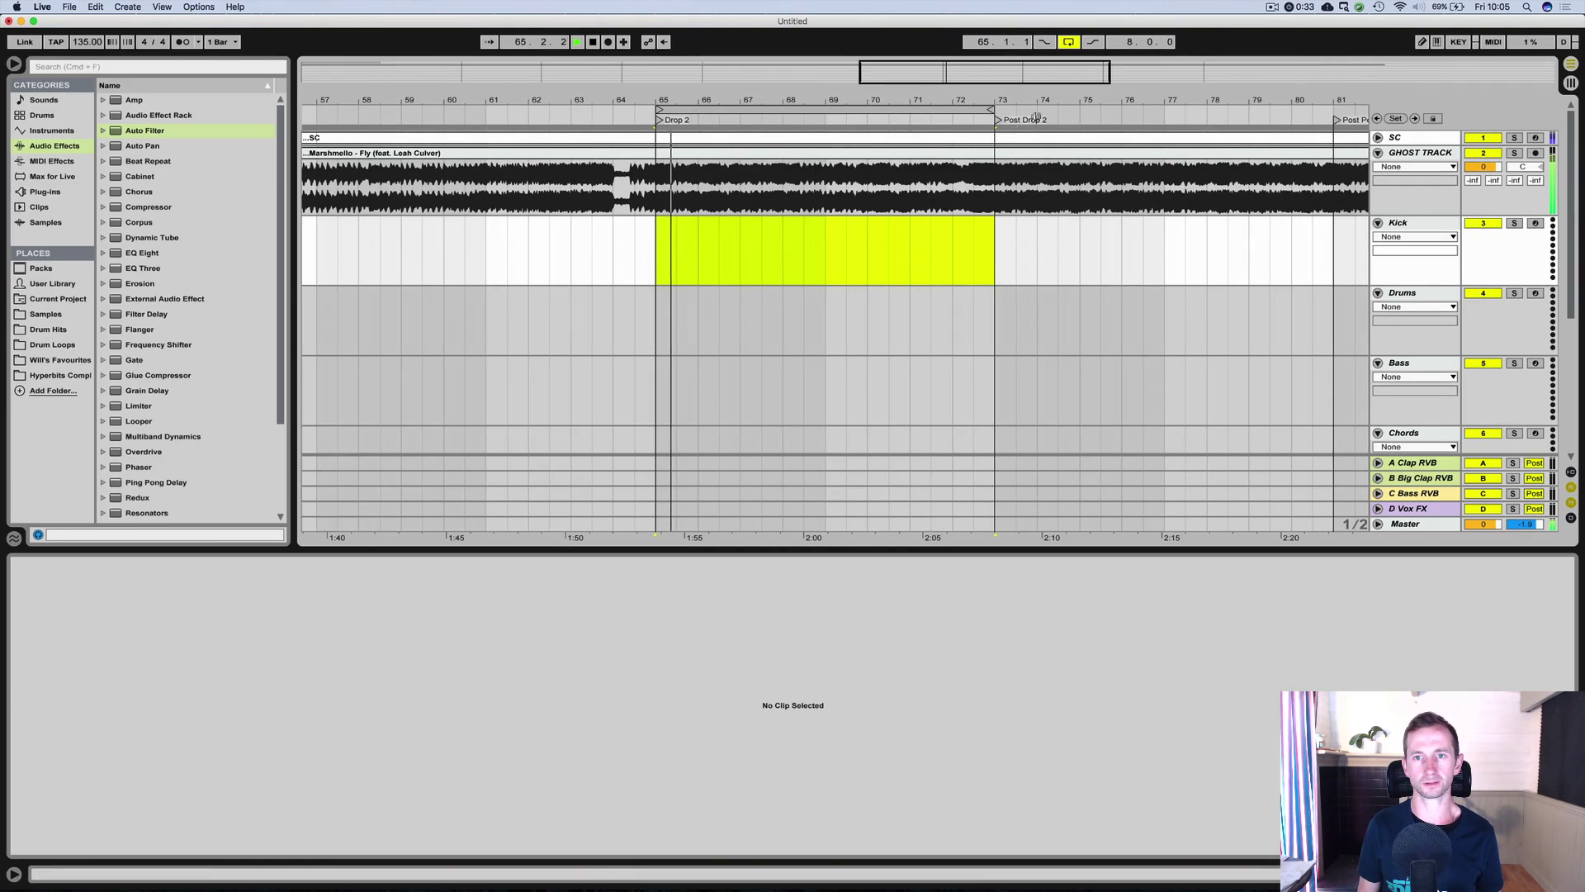
Move the loop to the Post Drop 2 section, bars 73 to 81, and listen to it.
{"action": "left_click_drag", "start_coordinate": [859, 109], "coordinate": [918, 99]}
{"action": "key", "text": "space"}
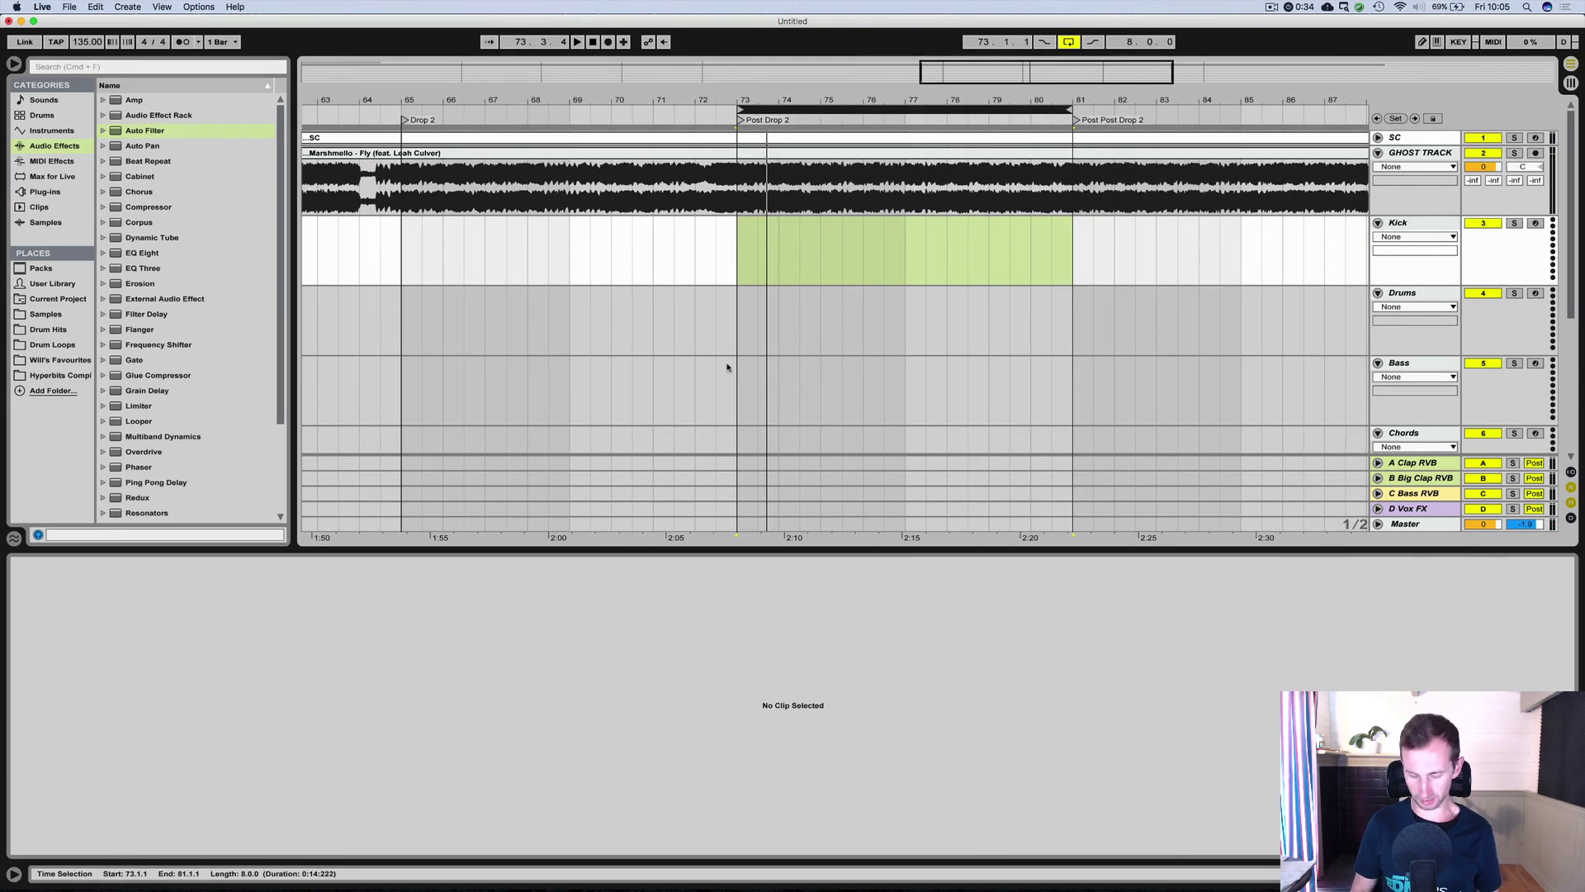
{"action": "key", "text": "super+comma"}
{"action": "key", "text": "super+comma"}
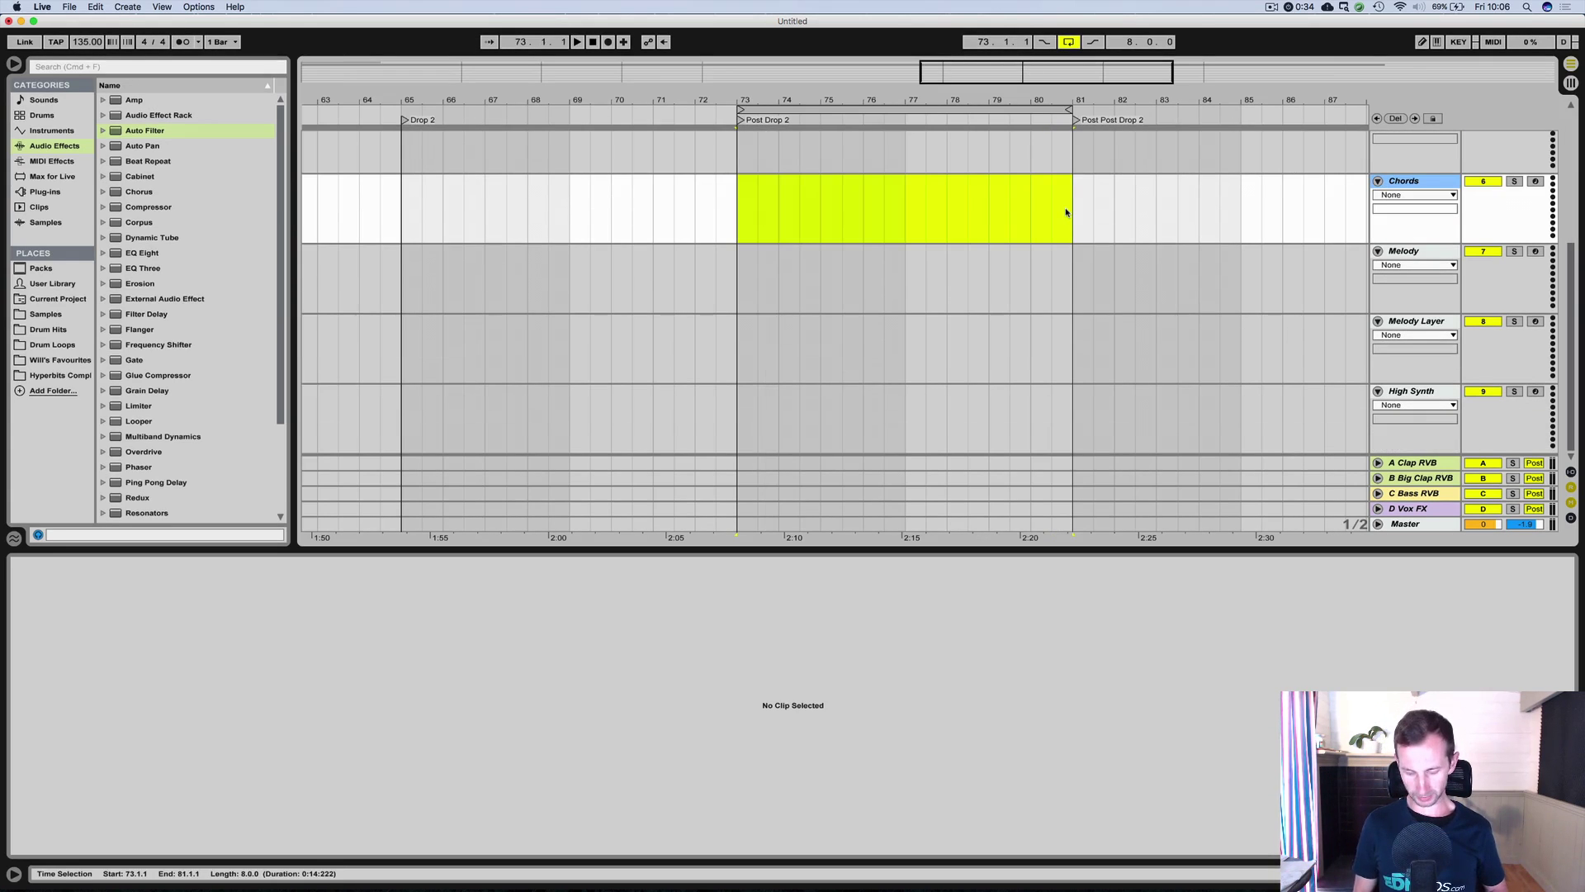
Insert an eight-bar MIDI clip on the Chords track from bar 73 to bar 81 and name it Chords.
{"action": "key", "text": "super+shift+m"}
{"action": "key", "text": "super+r"}
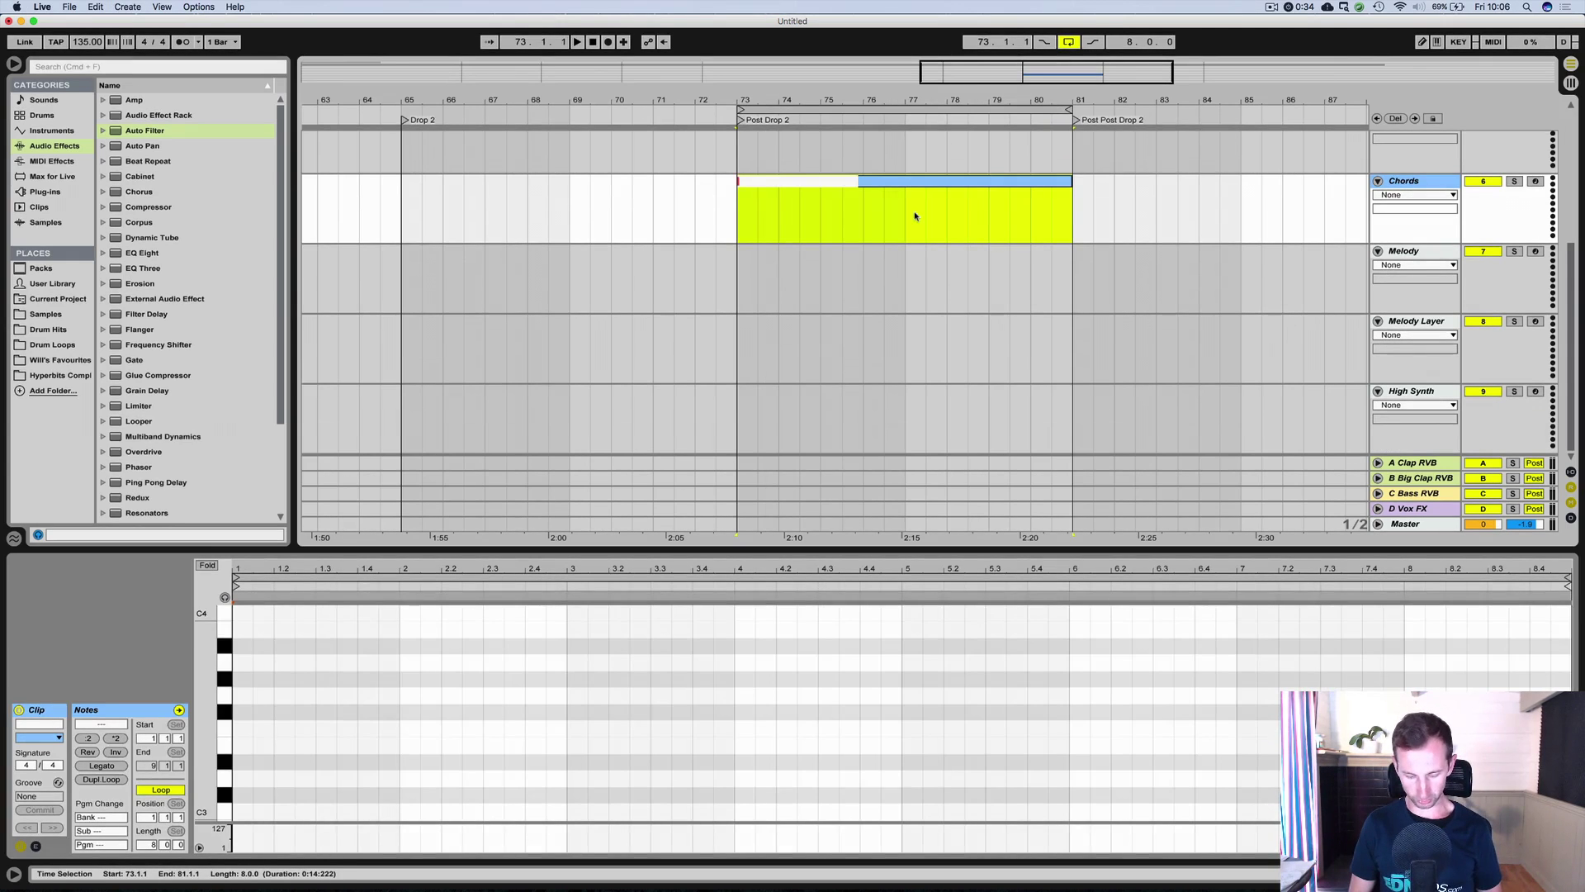
{"action": "type", "text": "Chords"}
{"action": "key", "text": "Return"}
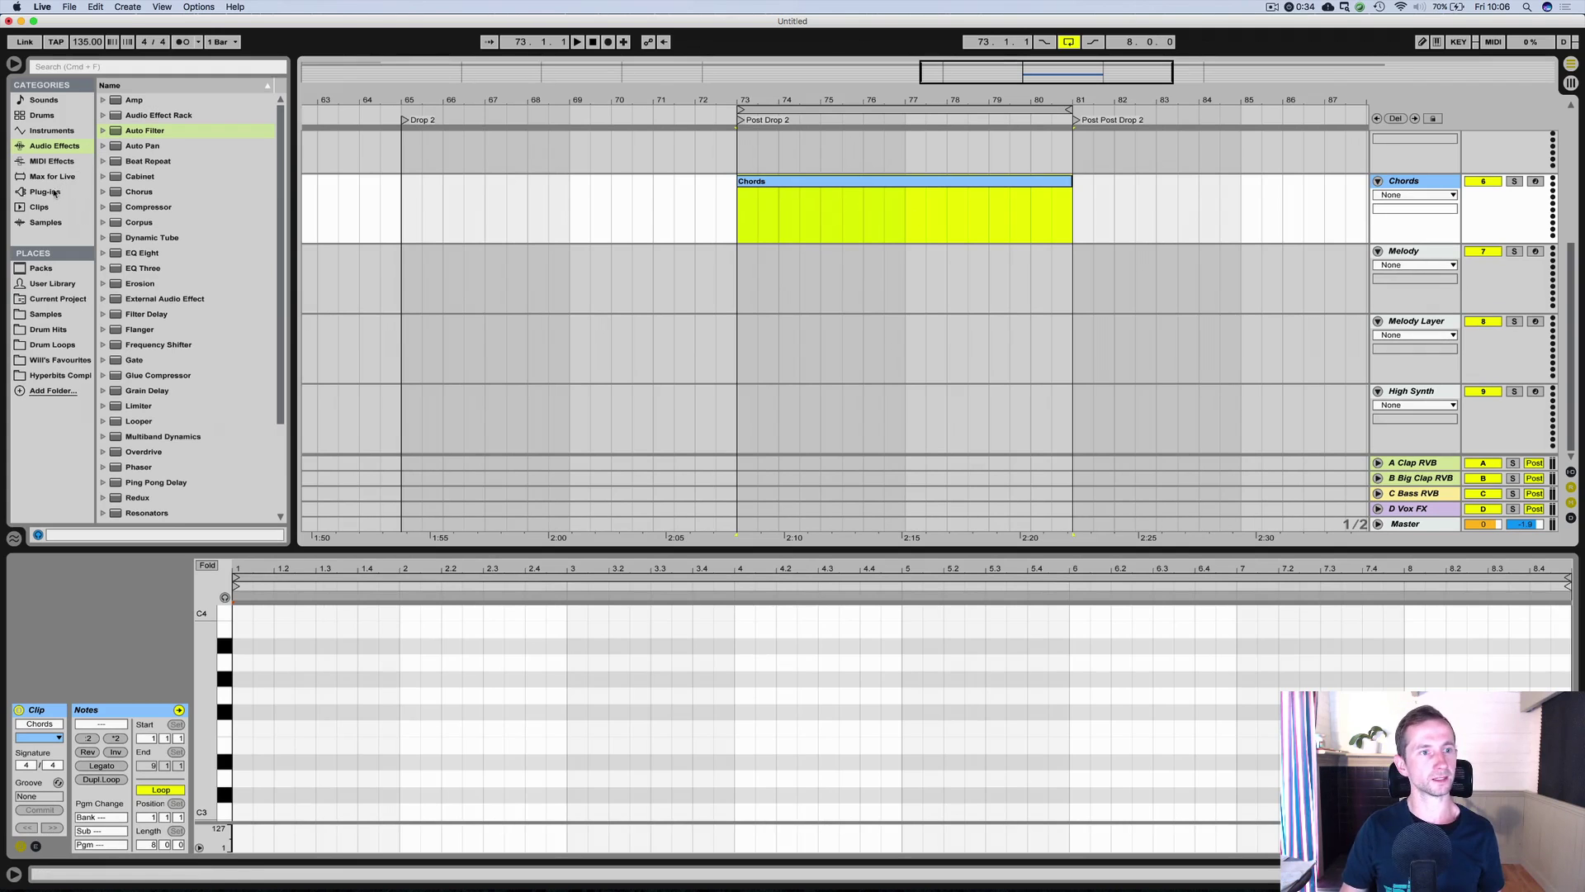
Arm the Chords track and open its clip in an enlarged note editor.
{"action": "left_click", "coordinate": [1534, 327]}
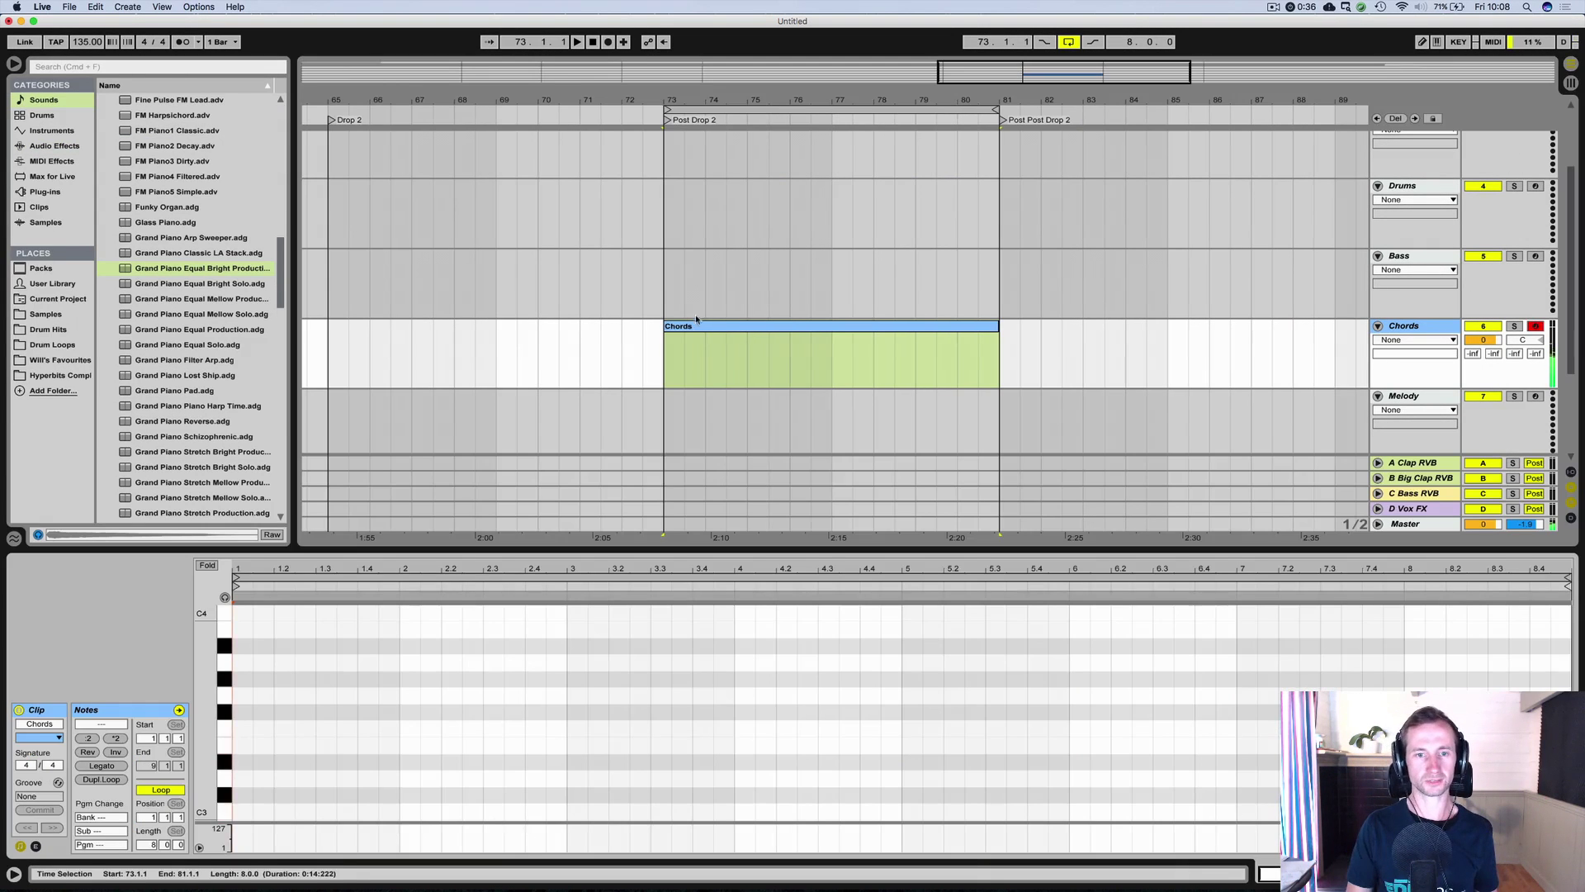
{"action": "left_click", "coordinate": [697, 327]}
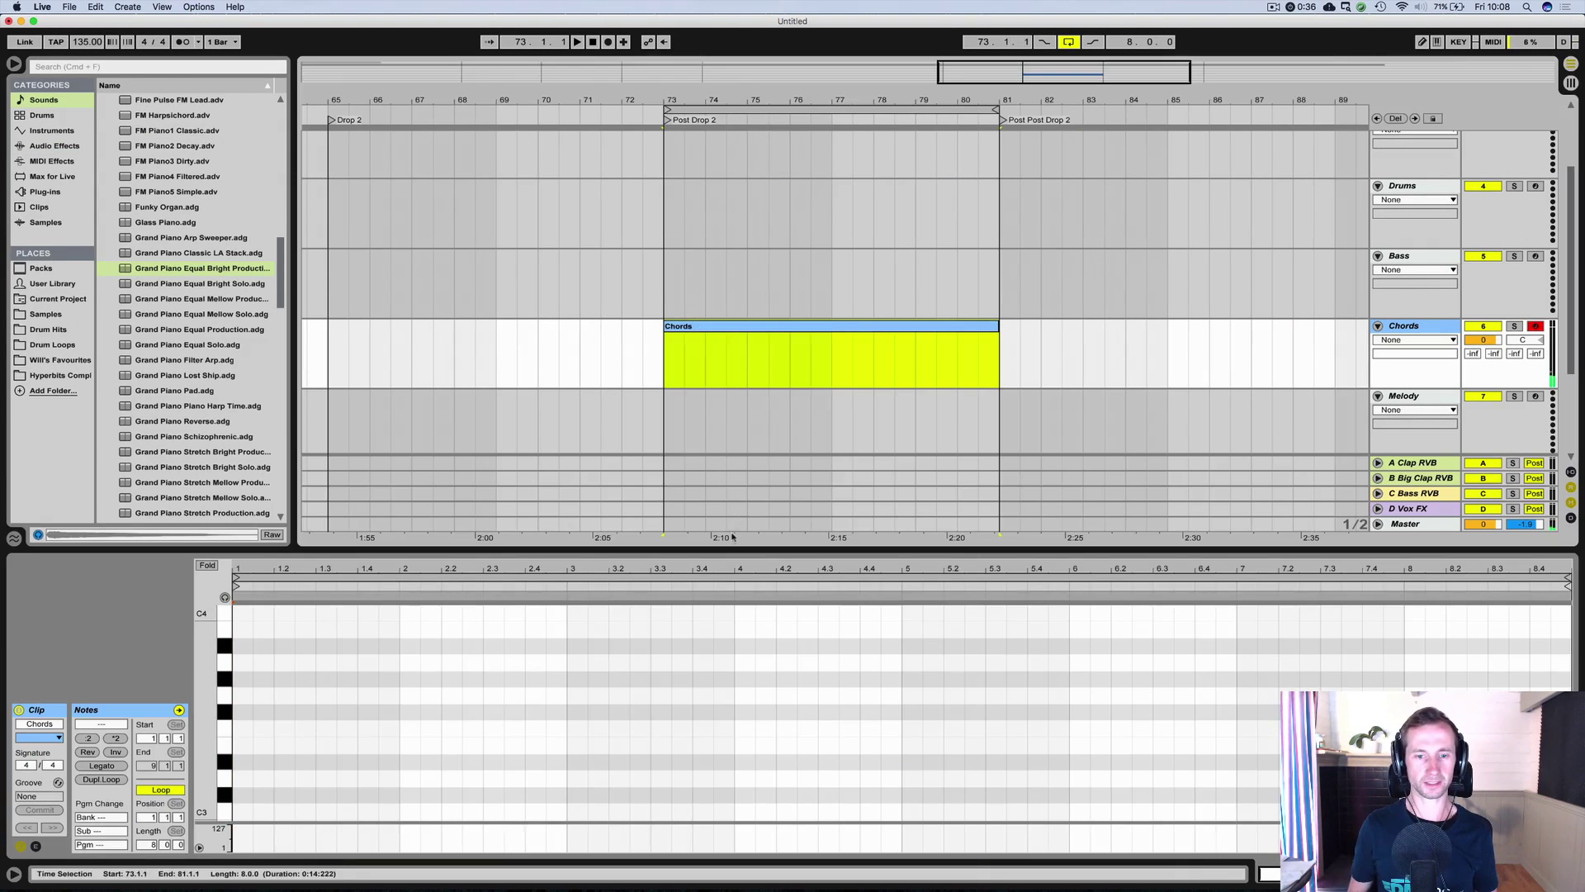
{"action": "left_click_drag", "start_coordinate": [731, 551], "coordinate": [727, 202]}
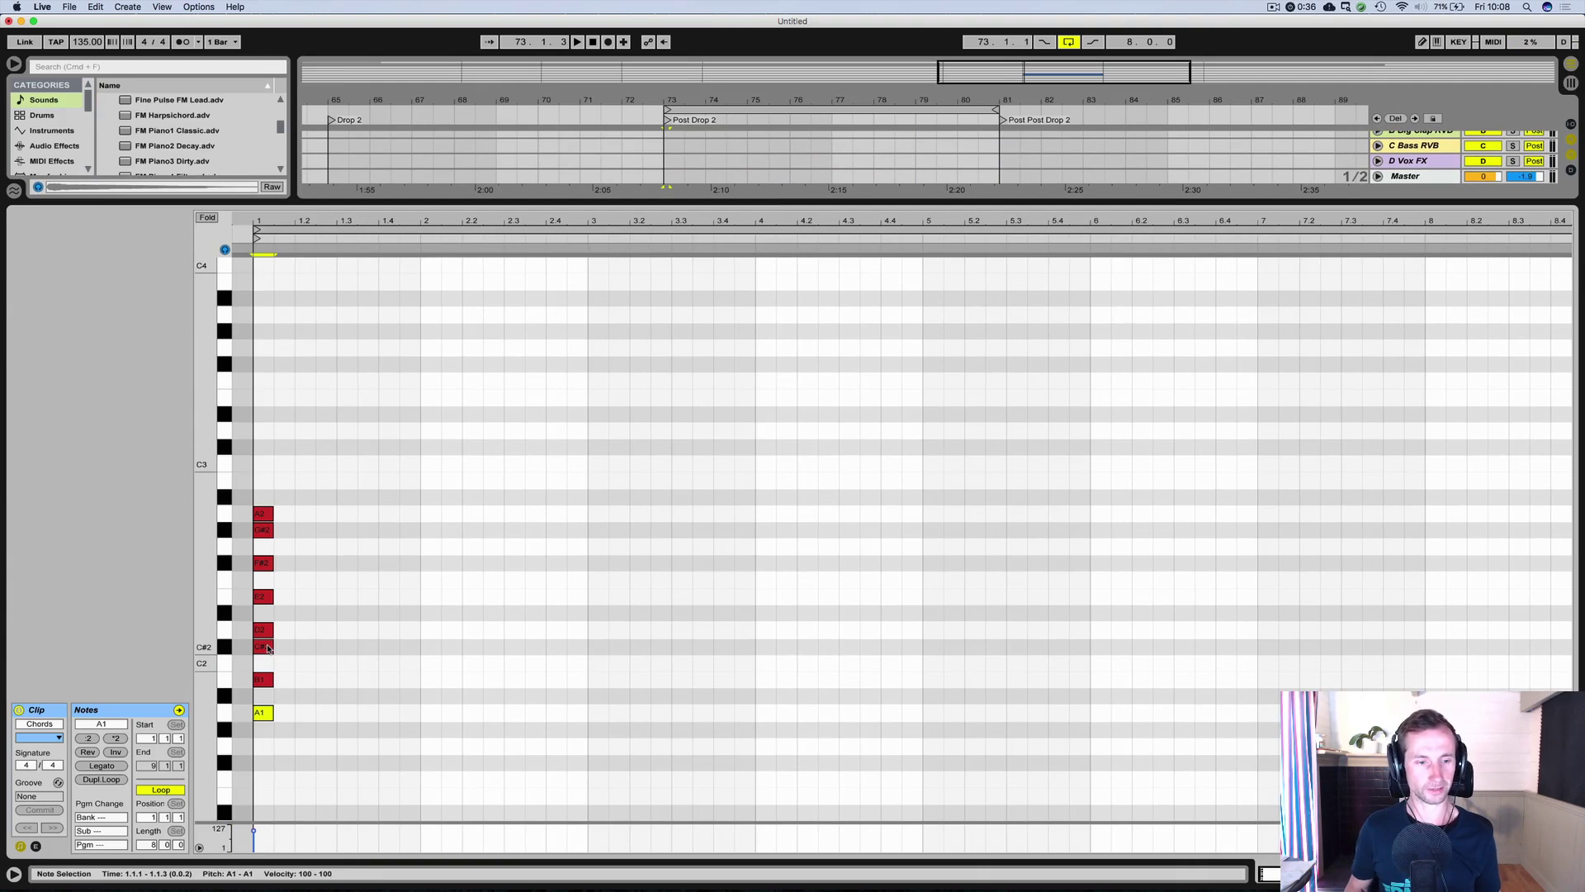
Lower the C#2 and F#2 scale notes by a semitone to C2 and F2.
{"action": "left_click", "coordinate": [268, 649]}
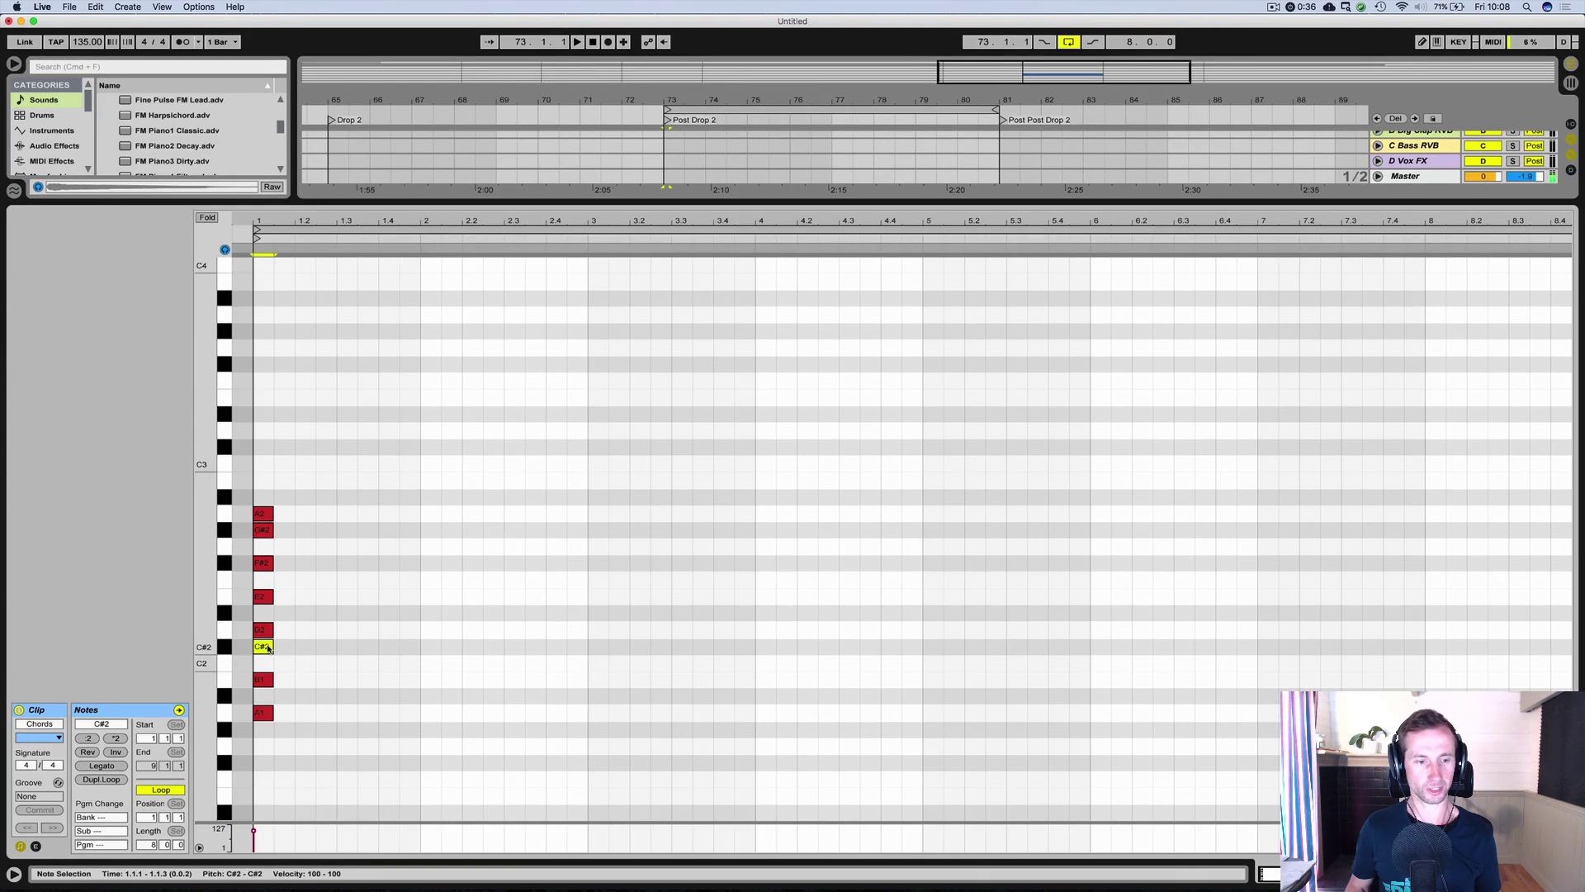
{"action": "key", "text": "Down"}
{"action": "left_click", "coordinate": [262, 715]}
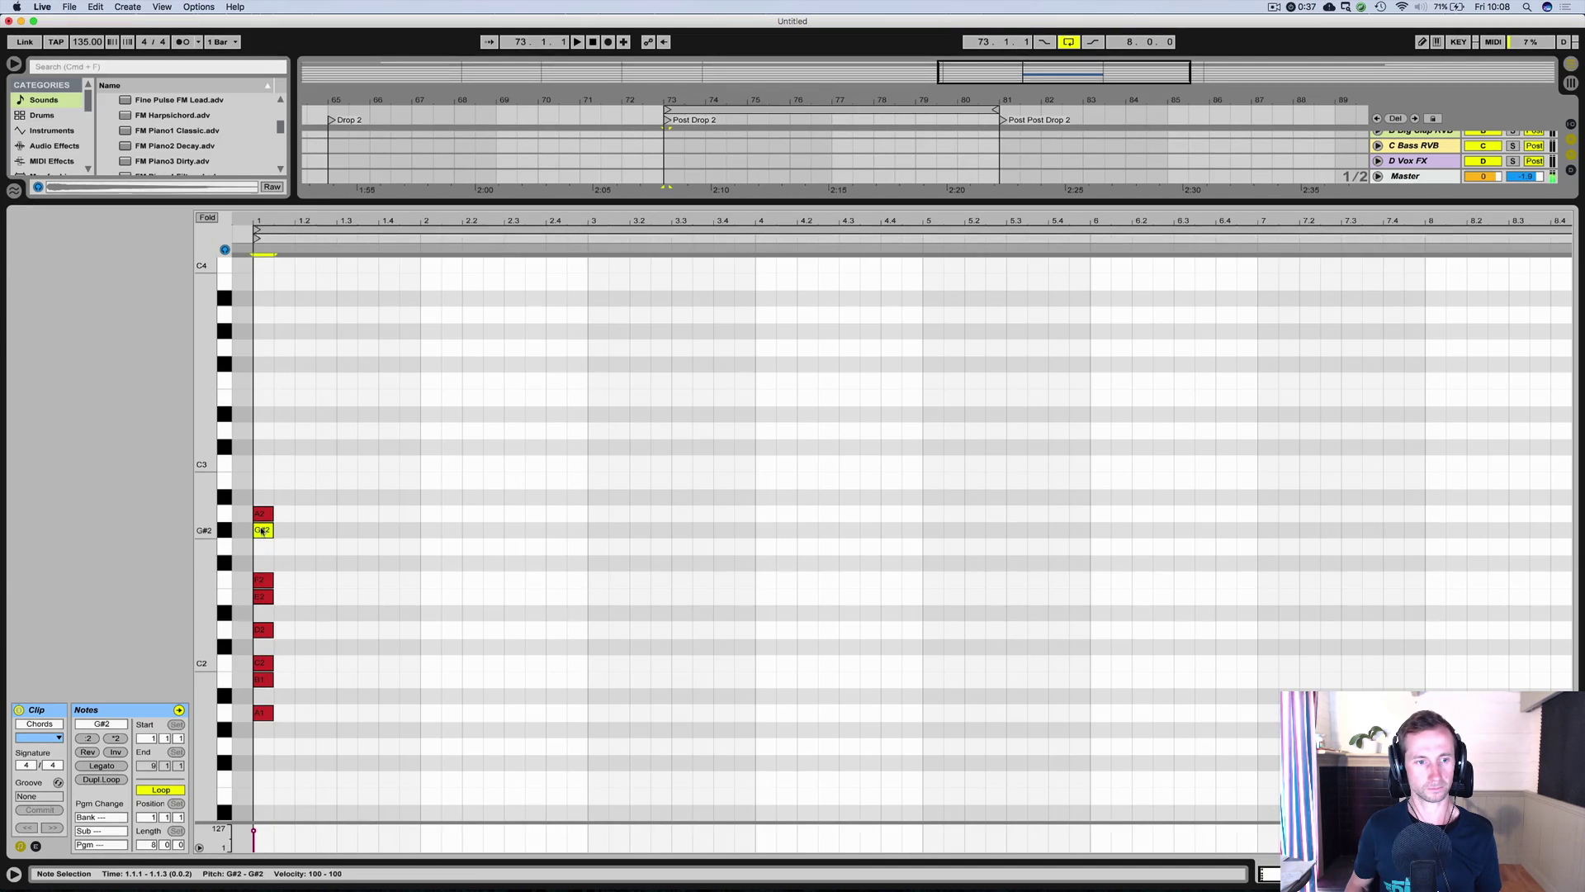
Move all the scale notes in front of the clip start and fold the editor to the used pitches.
{"action": "key", "text": "super+a"}
{"action": "key", "text": "f"}
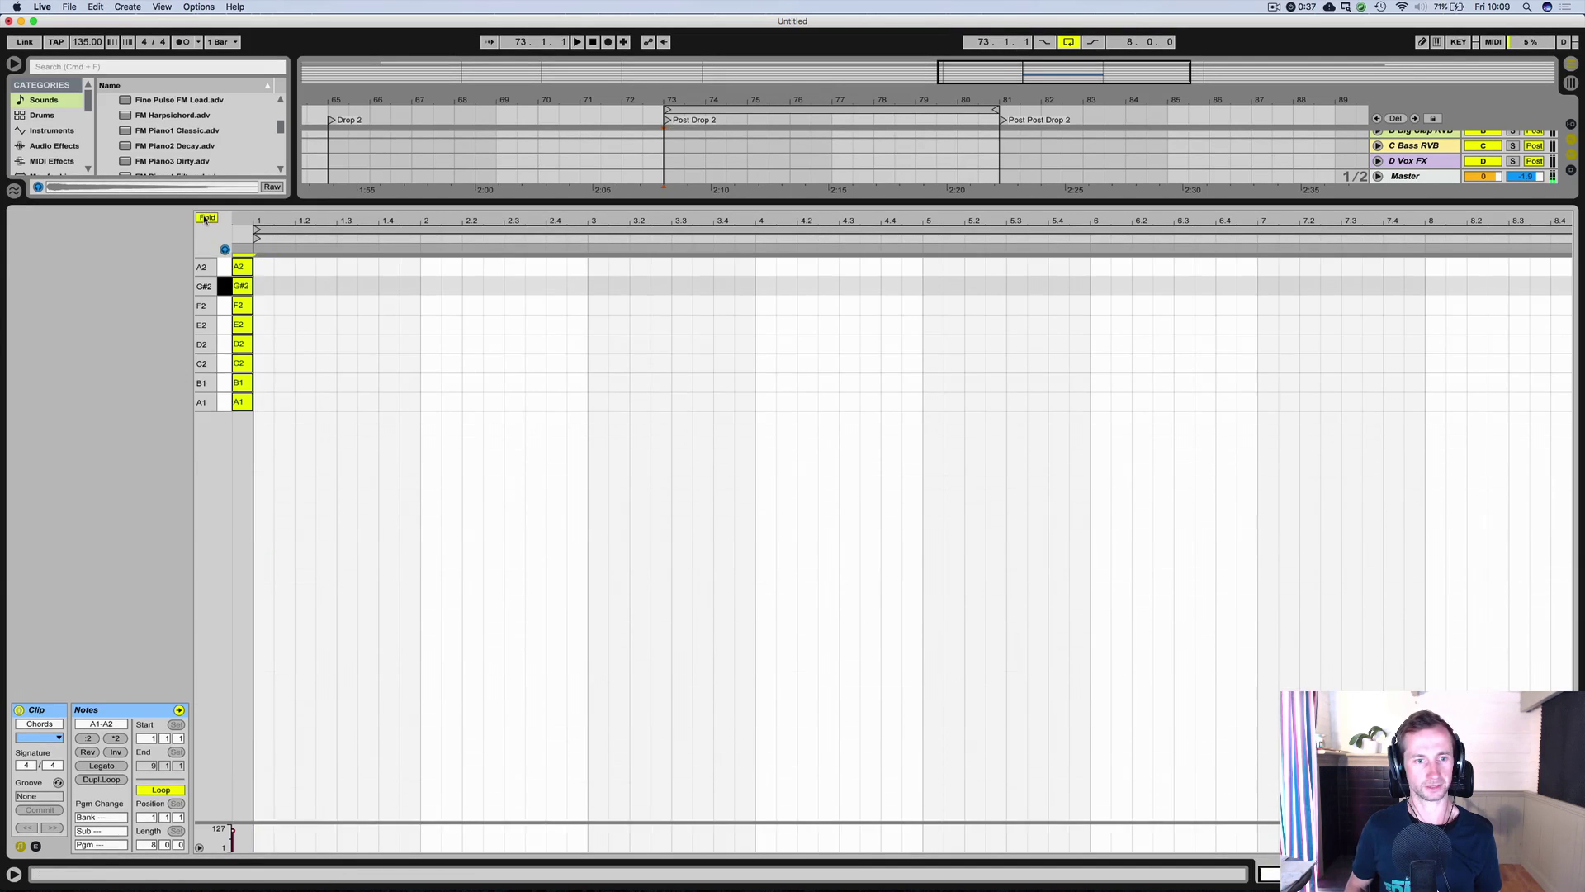
Add an A1 note at the start of the Chords clip and play it with the ghost track deactivated.
{"action": "double_click", "coordinate": [267, 402]}
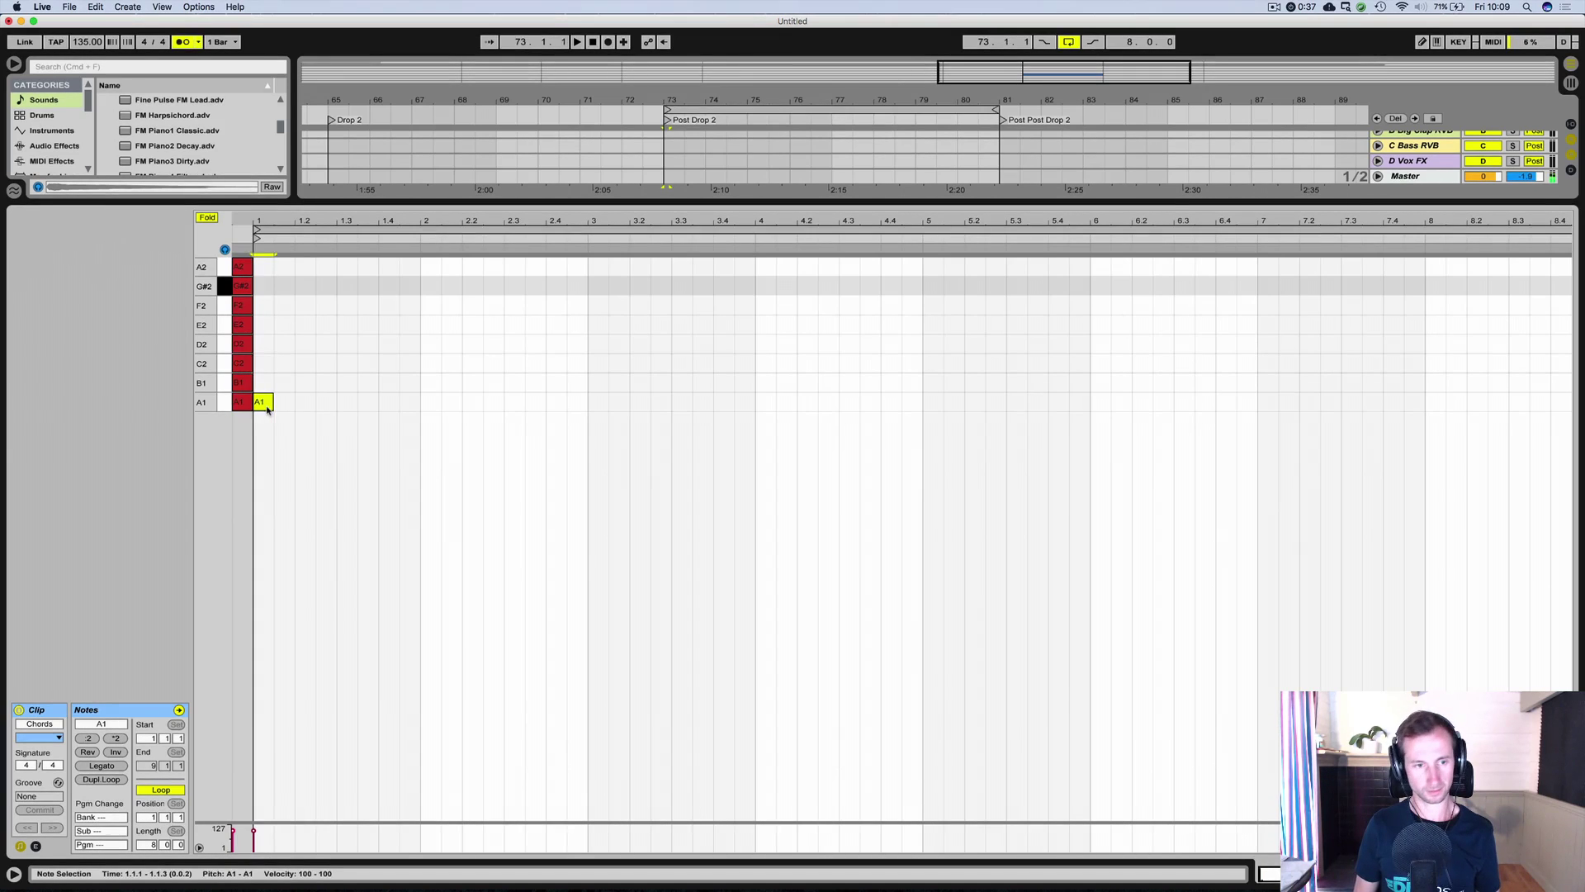
{"action": "key", "text": "space"}
{"action": "left_click_drag", "start_coordinate": [1407, 202], "coordinate": [1421, 434]}
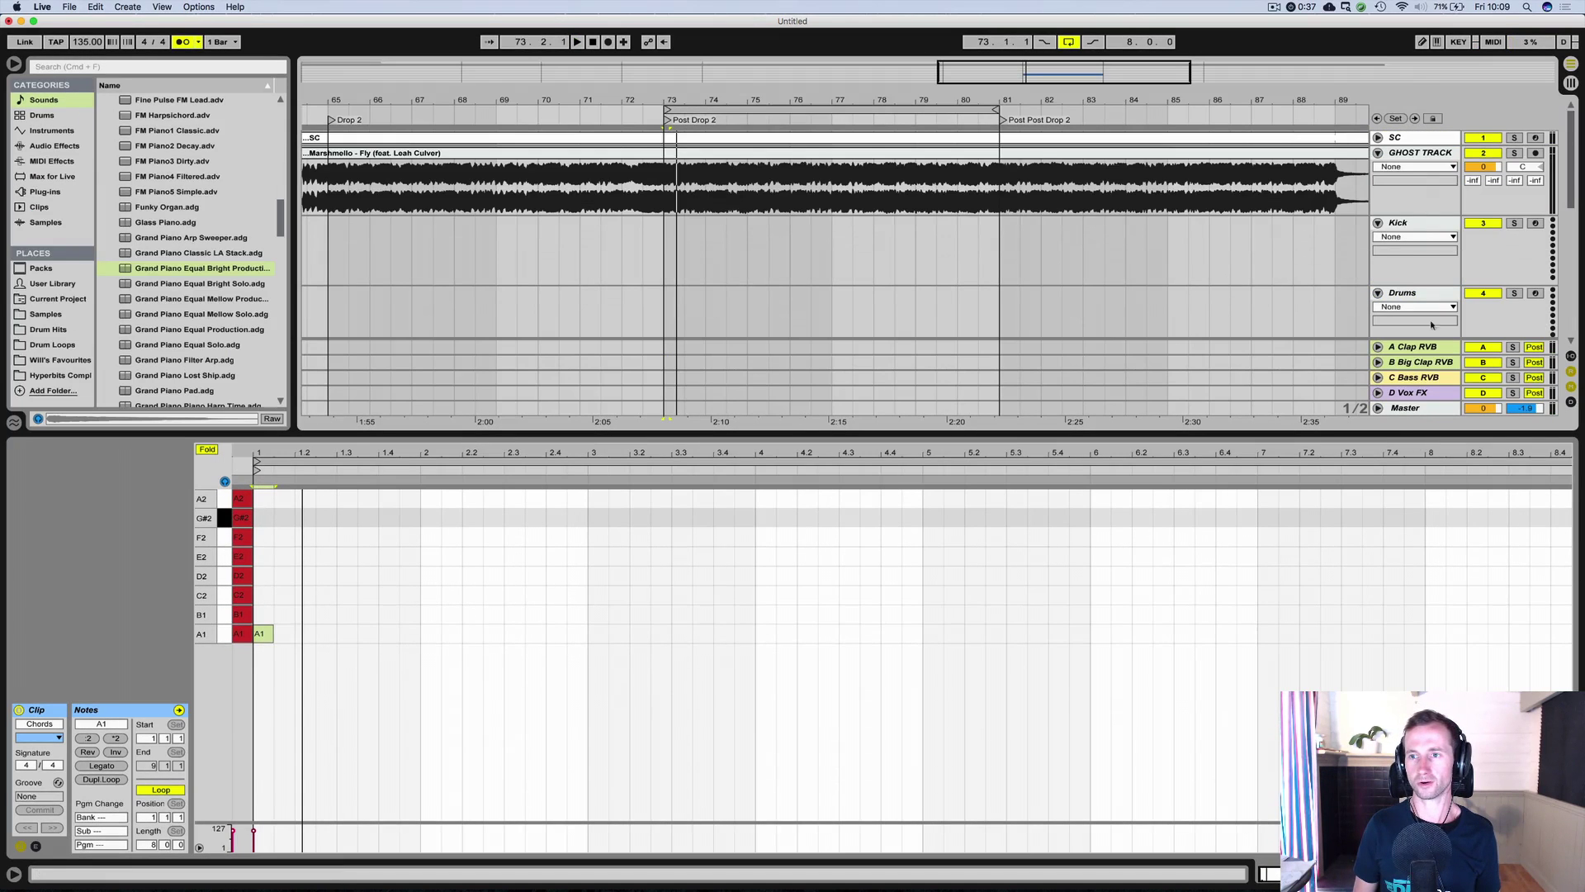
{"action": "left_click", "coordinate": [1480, 144]}
{"action": "key", "text": "space"}
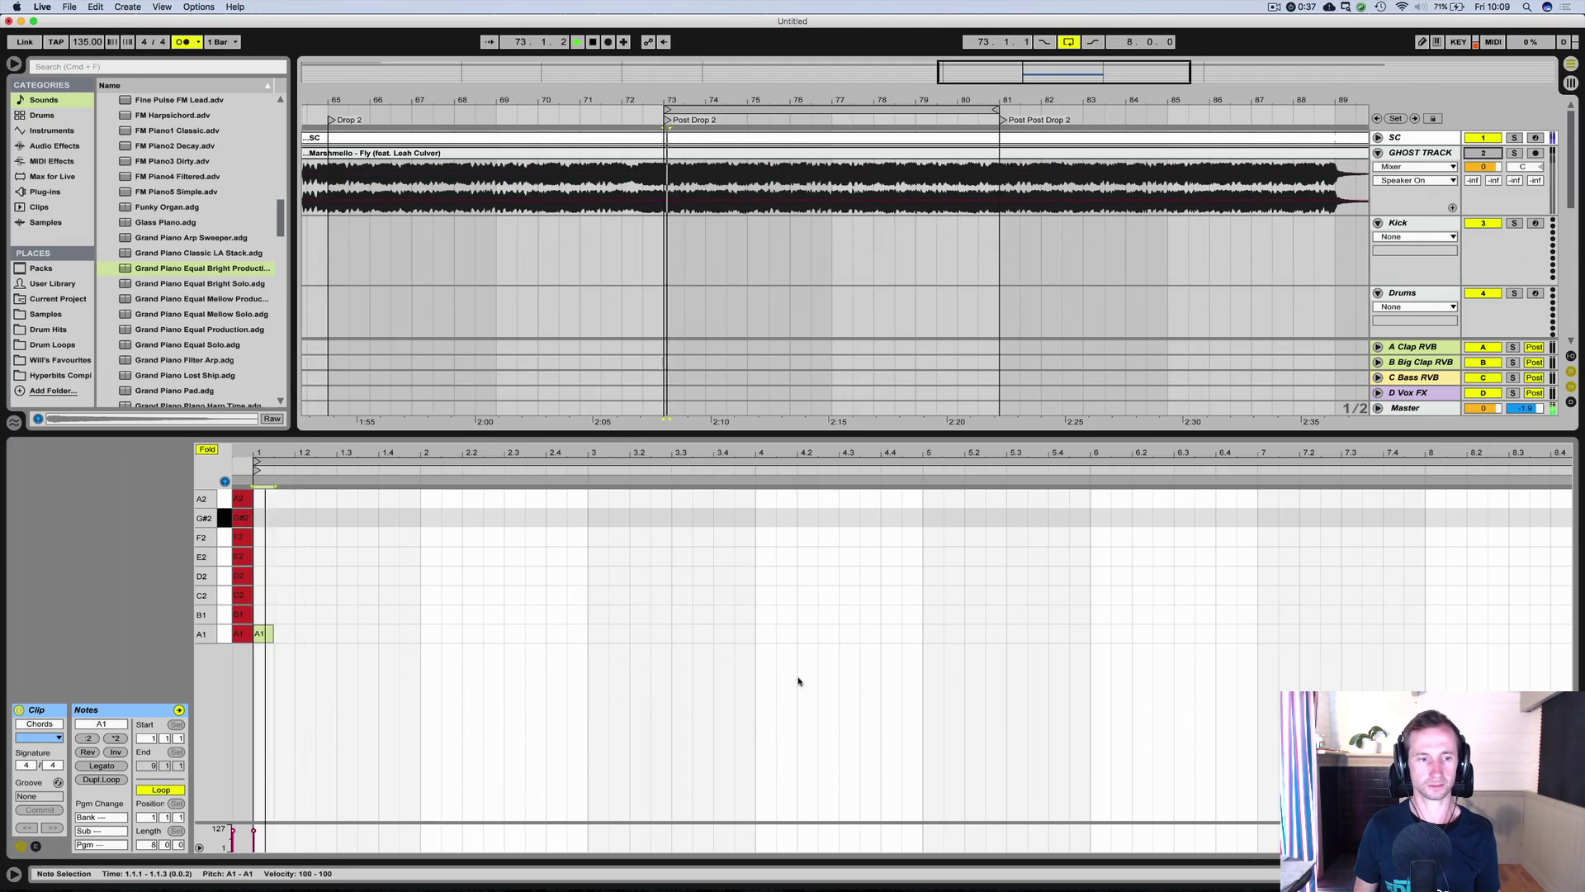
Extend the A1 note to two bars and add two-bar notes C2 at bar 3 and D2 at bar 5.
{"action": "mouse_move", "coordinate": [273, 633]}
{"action": "left_mouse_down"}
{"action": "mouse_move", "coordinate": [588, 633]}
{"action": "mouse_move", "coordinate": [769, 593]}
{"action": "mouse_move", "coordinate": [1170, 576]}
{"action": "left_mouse_up"}
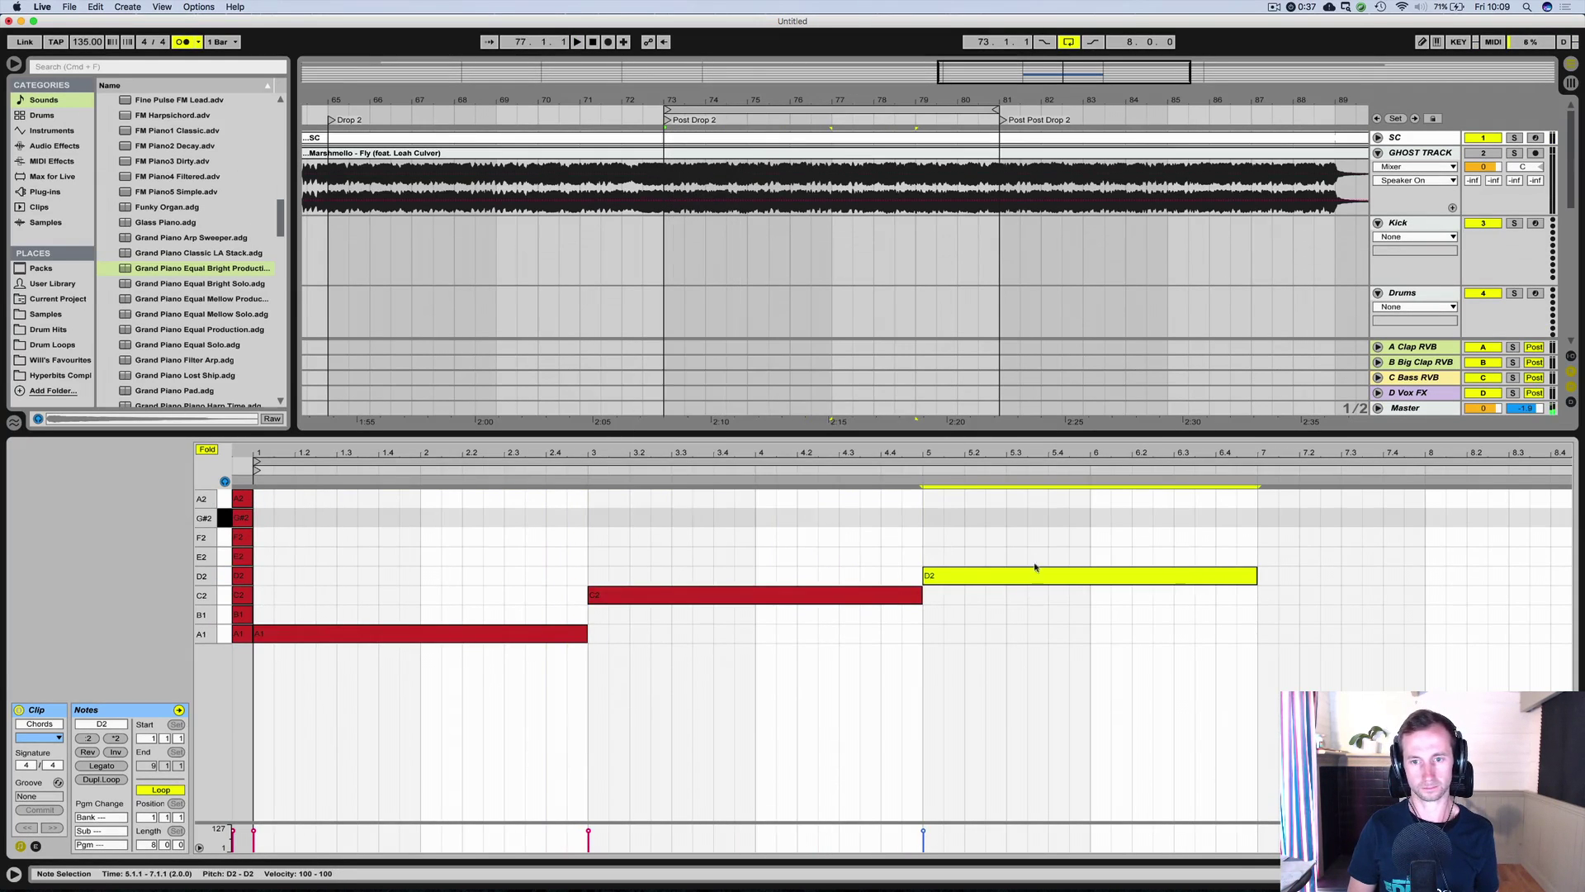
{"action": "left_click", "coordinate": [958, 628]}
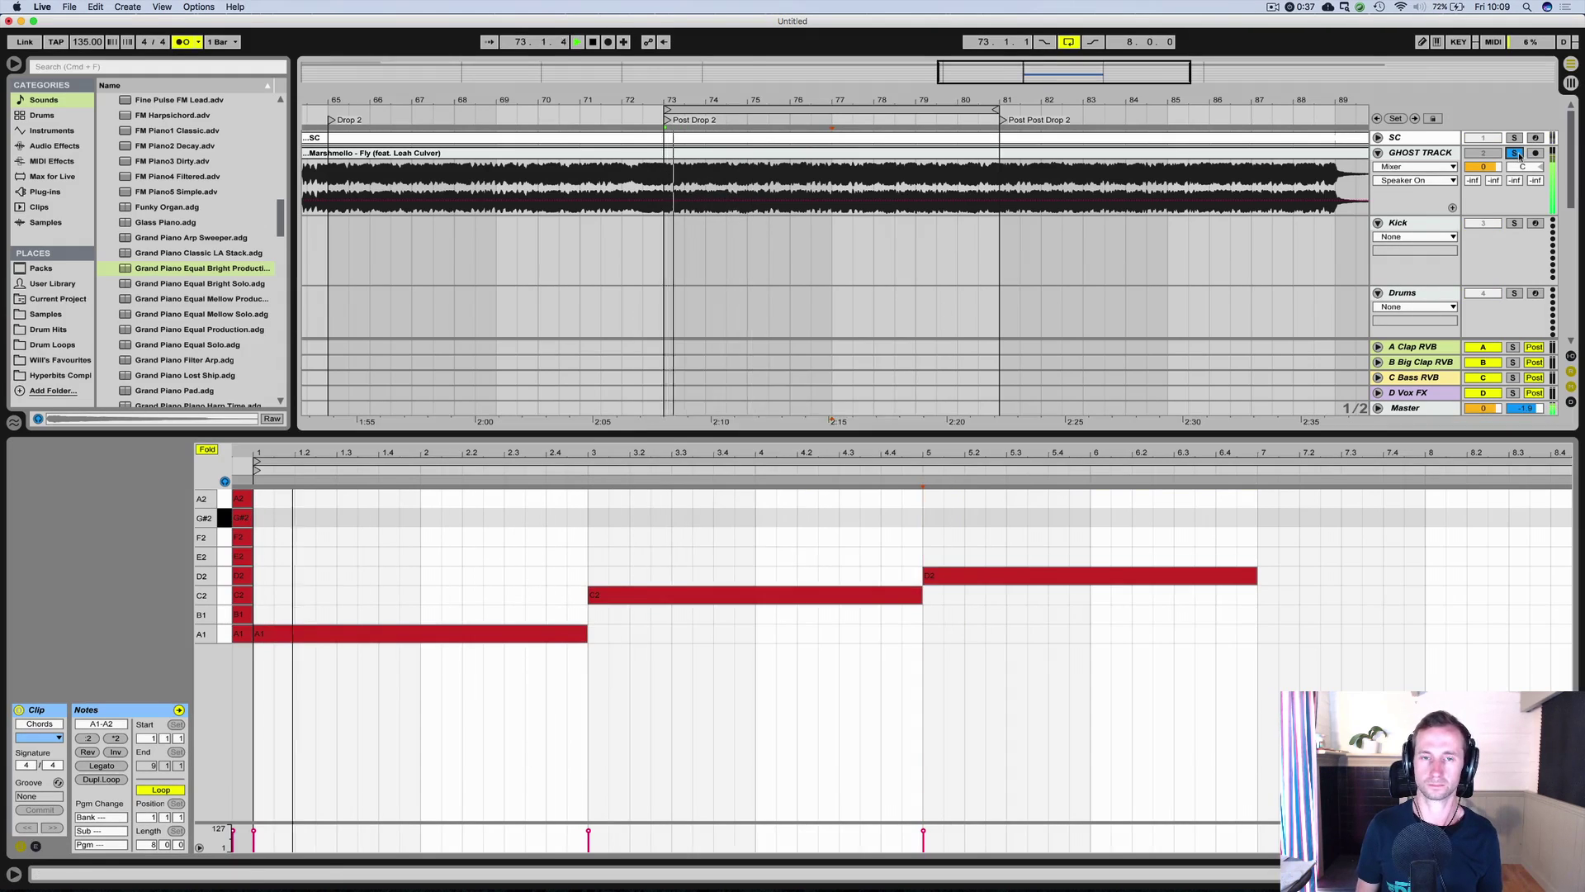
Compare with the soloed ghost track, shorten C2 and D2 to one bar each, and start D2 at bar 4.
{"action": "left_click", "coordinate": [1515, 153]}
{"action": "left_click", "coordinate": [1515, 152]}
{"action": "left_click_drag", "start_coordinate": [922, 594], "coordinate": [754, 594]}
{"action": "left_click_drag", "start_coordinate": [1189, 577], "coordinate": [923, 576]}
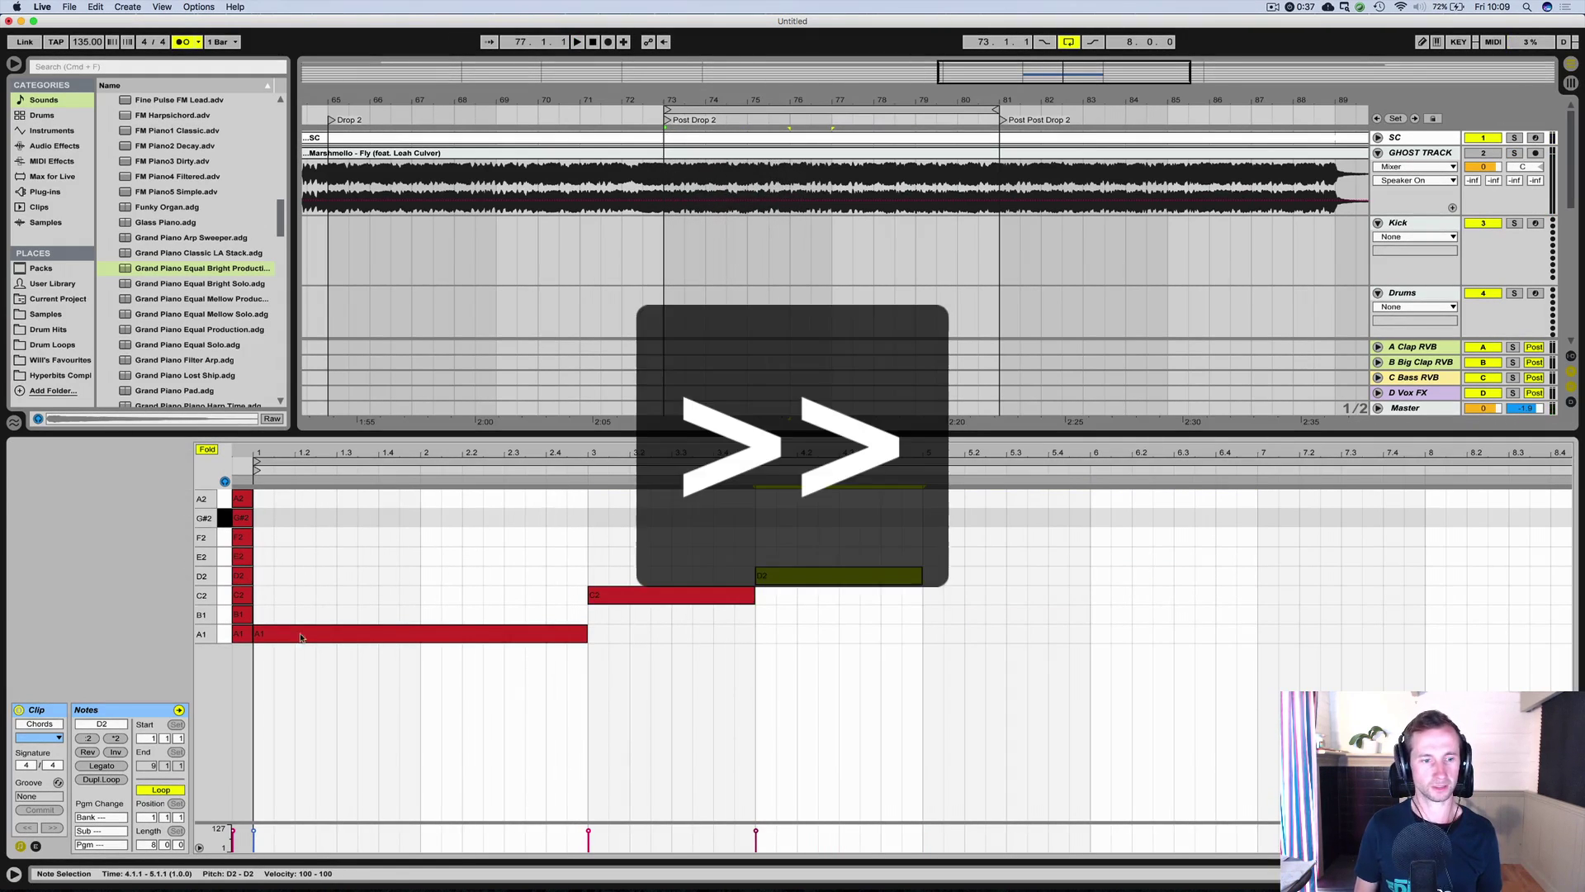
Shorten the playback loop to bars 73 to 77 and unfold the note editor to show all pitches.
{"action": "left_click", "coordinate": [301, 637]}
{"action": "key", "text": "space"}
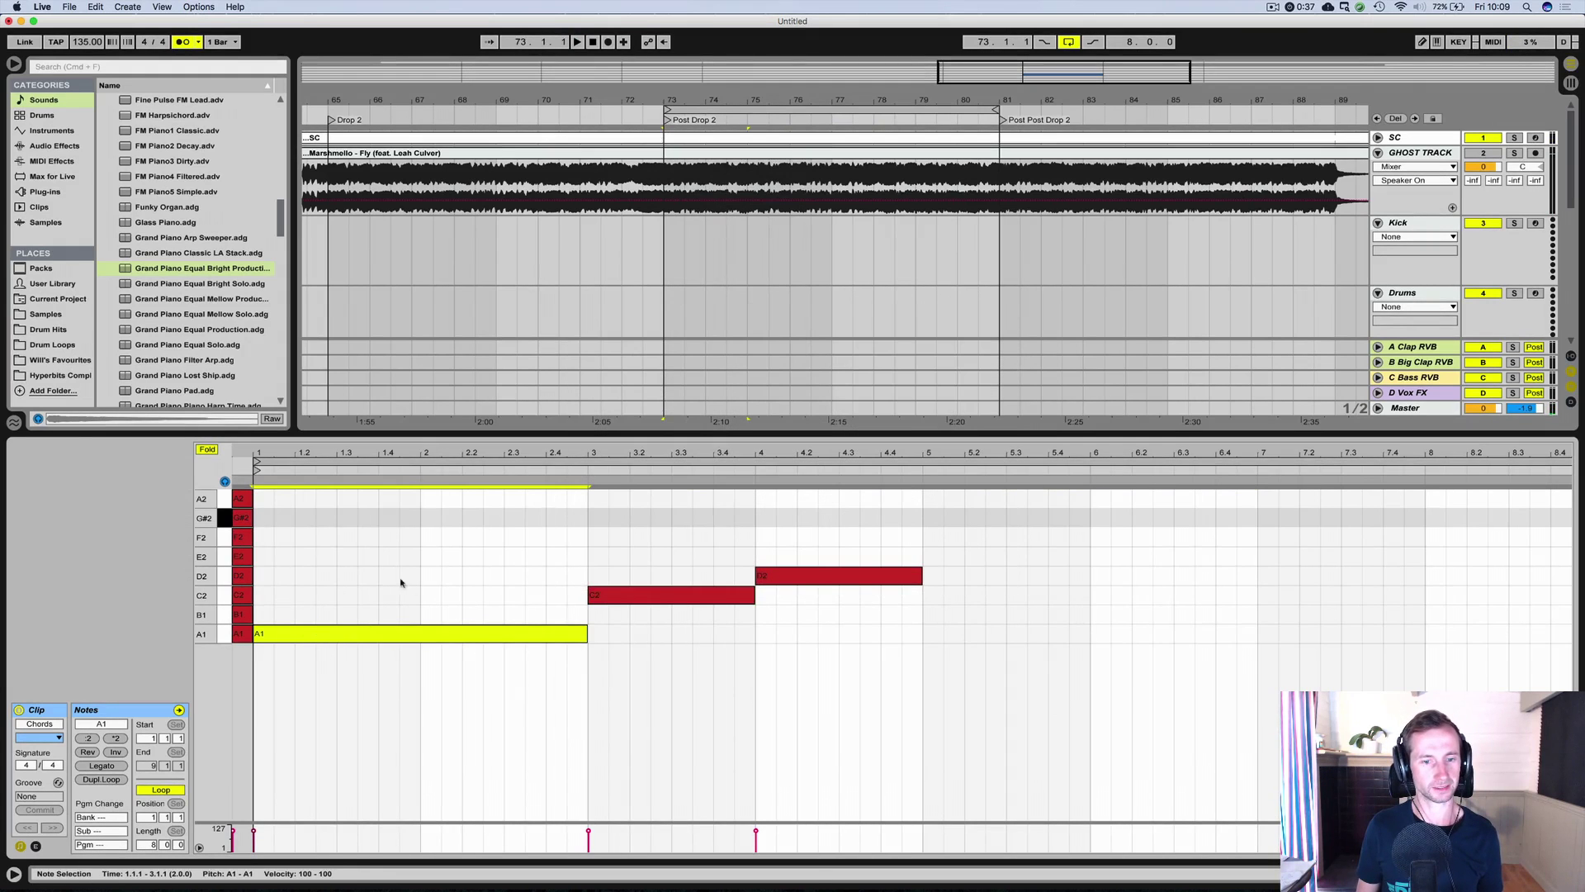
{"action": "left_click", "coordinate": [236, 656]}
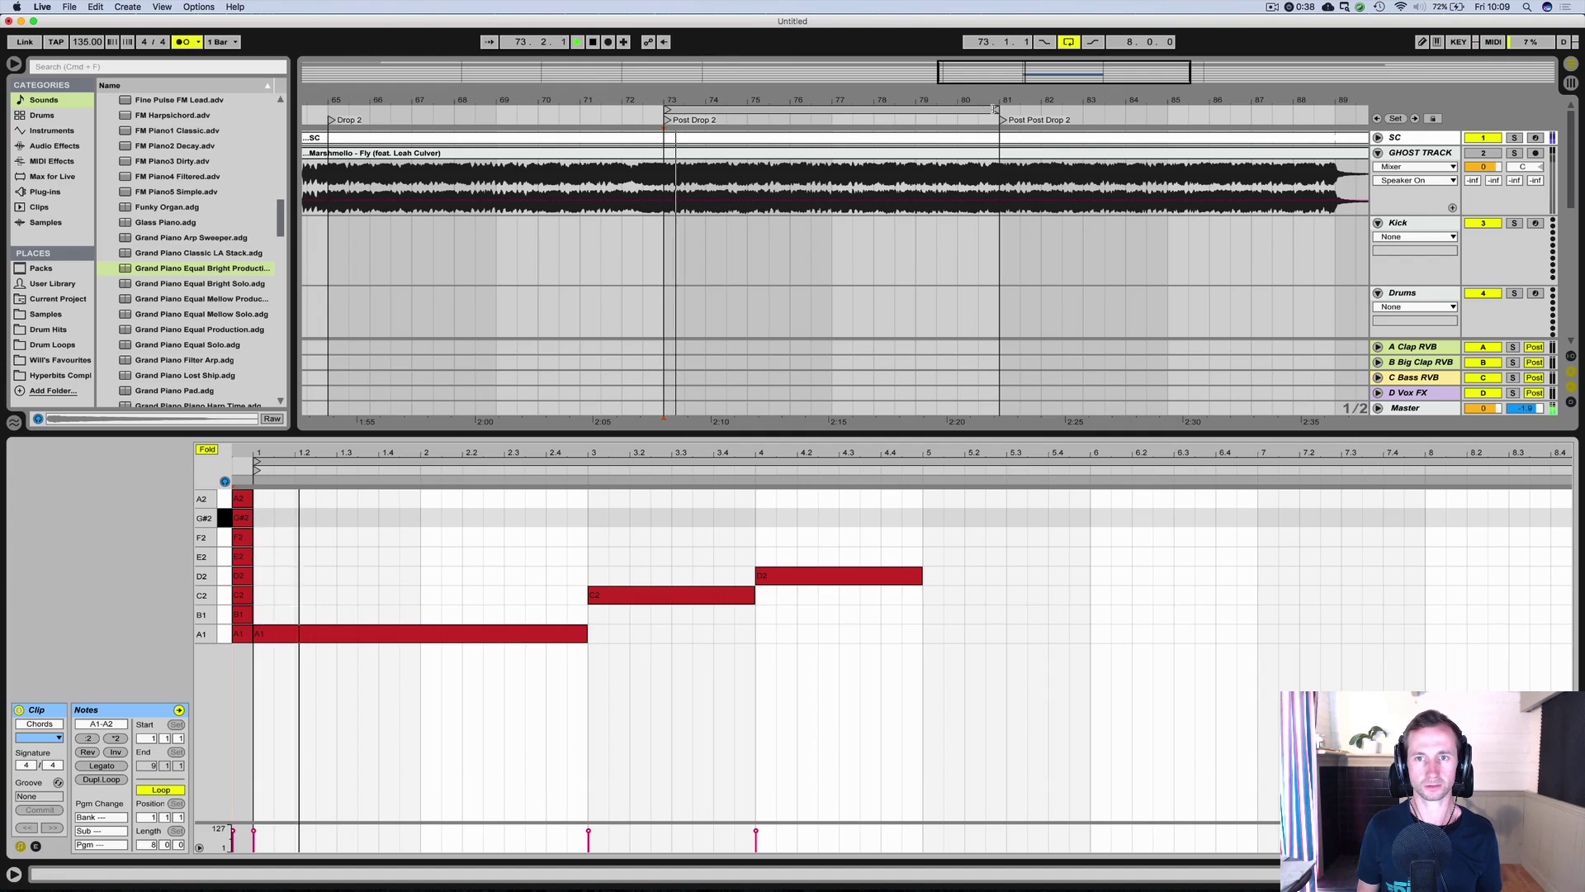
{"action": "left_click_drag", "start_coordinate": [991, 108], "coordinate": [832, 114]}
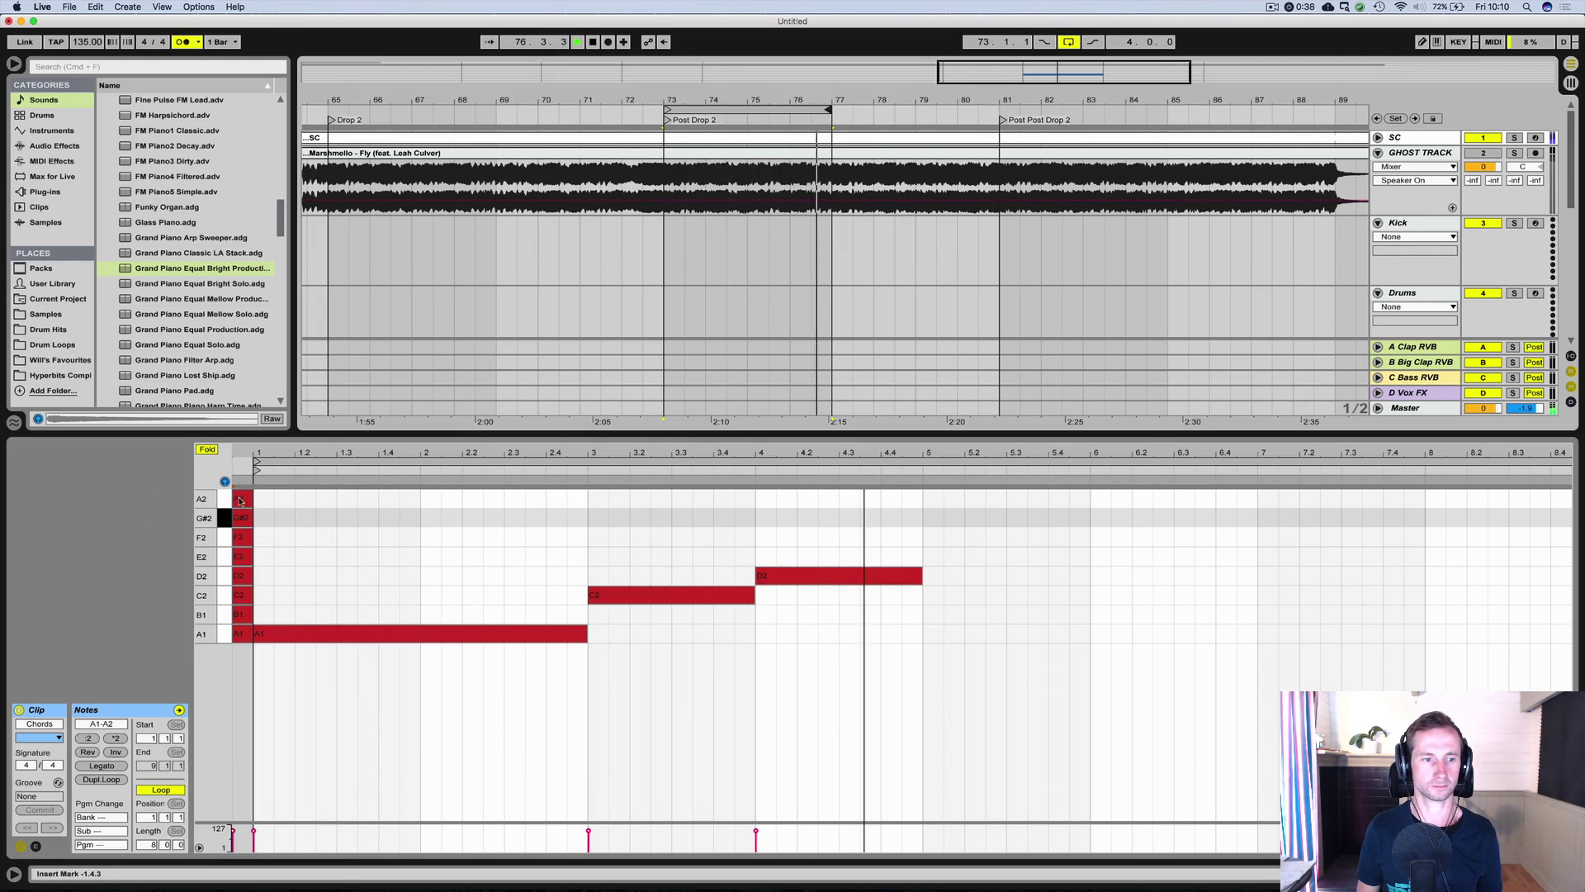
{"action": "left_click", "coordinate": [208, 450]}
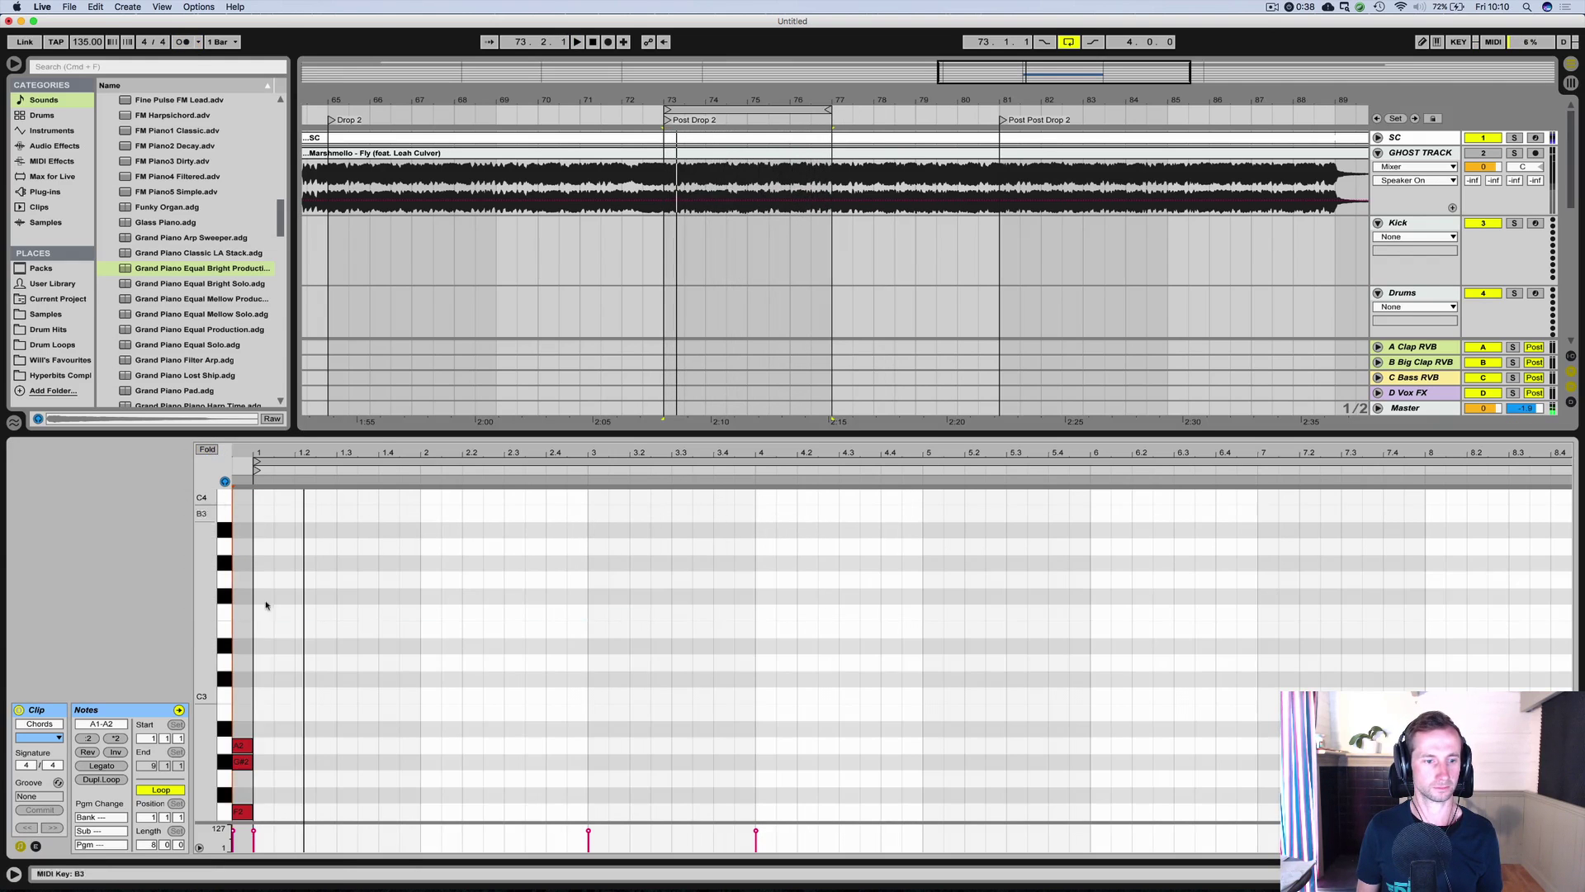
Copy the scale guide notes before the Chords clip start one octave up to A2–A3 and fold the note editor.
{"action": "scroll", "coordinate": [288, 612], "scroll_direction": "down", "scroll_amount": 10}
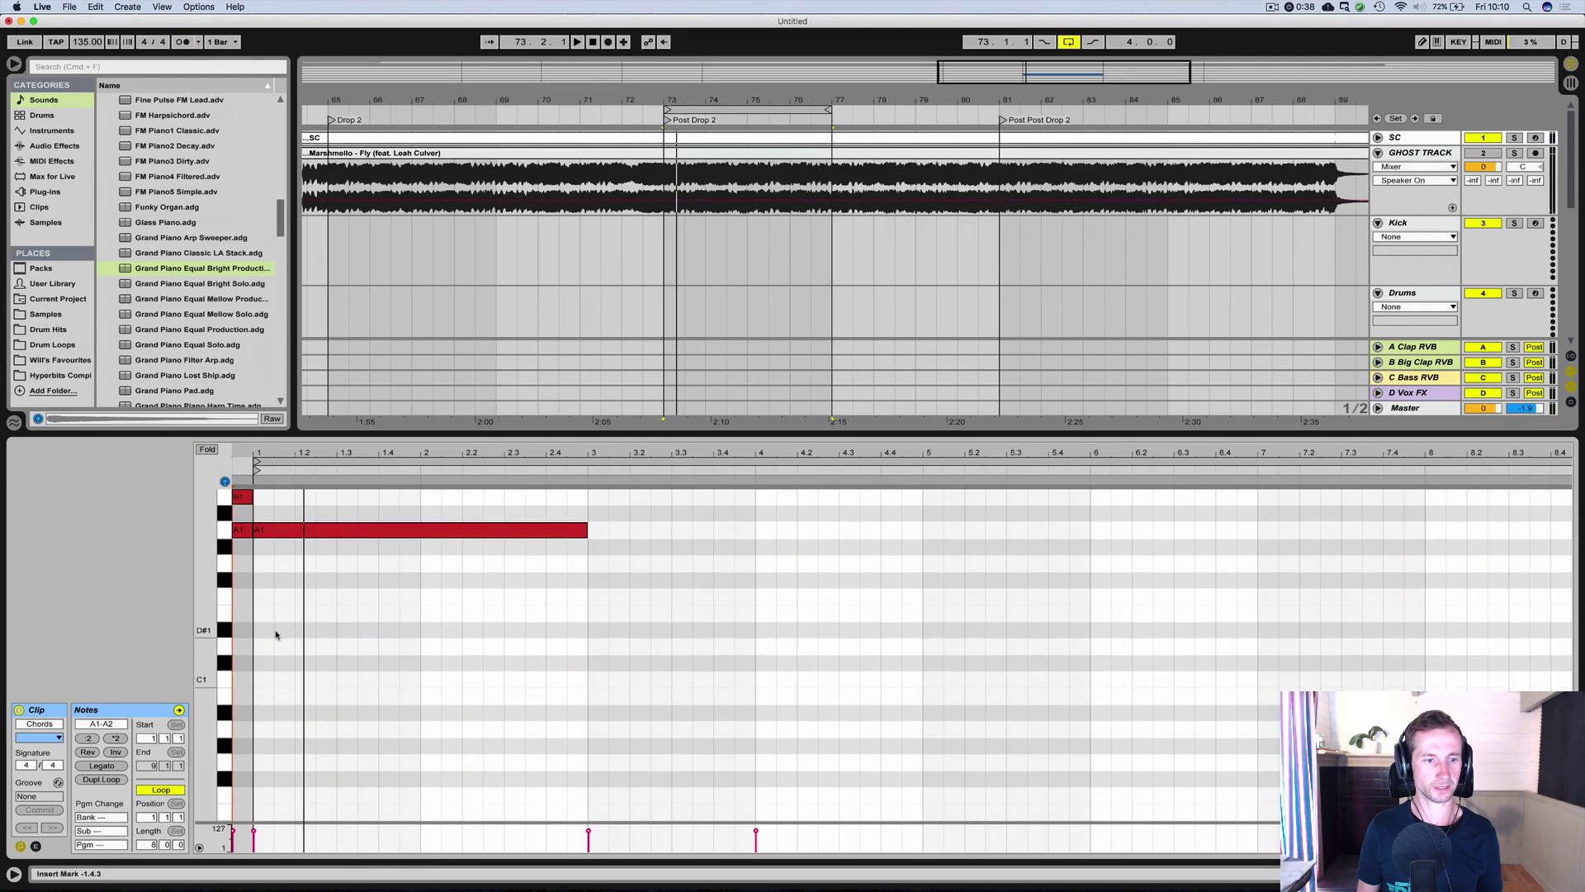
{"action": "scroll", "coordinate": [276, 634], "scroll_direction": "up", "scroll_amount": 8}
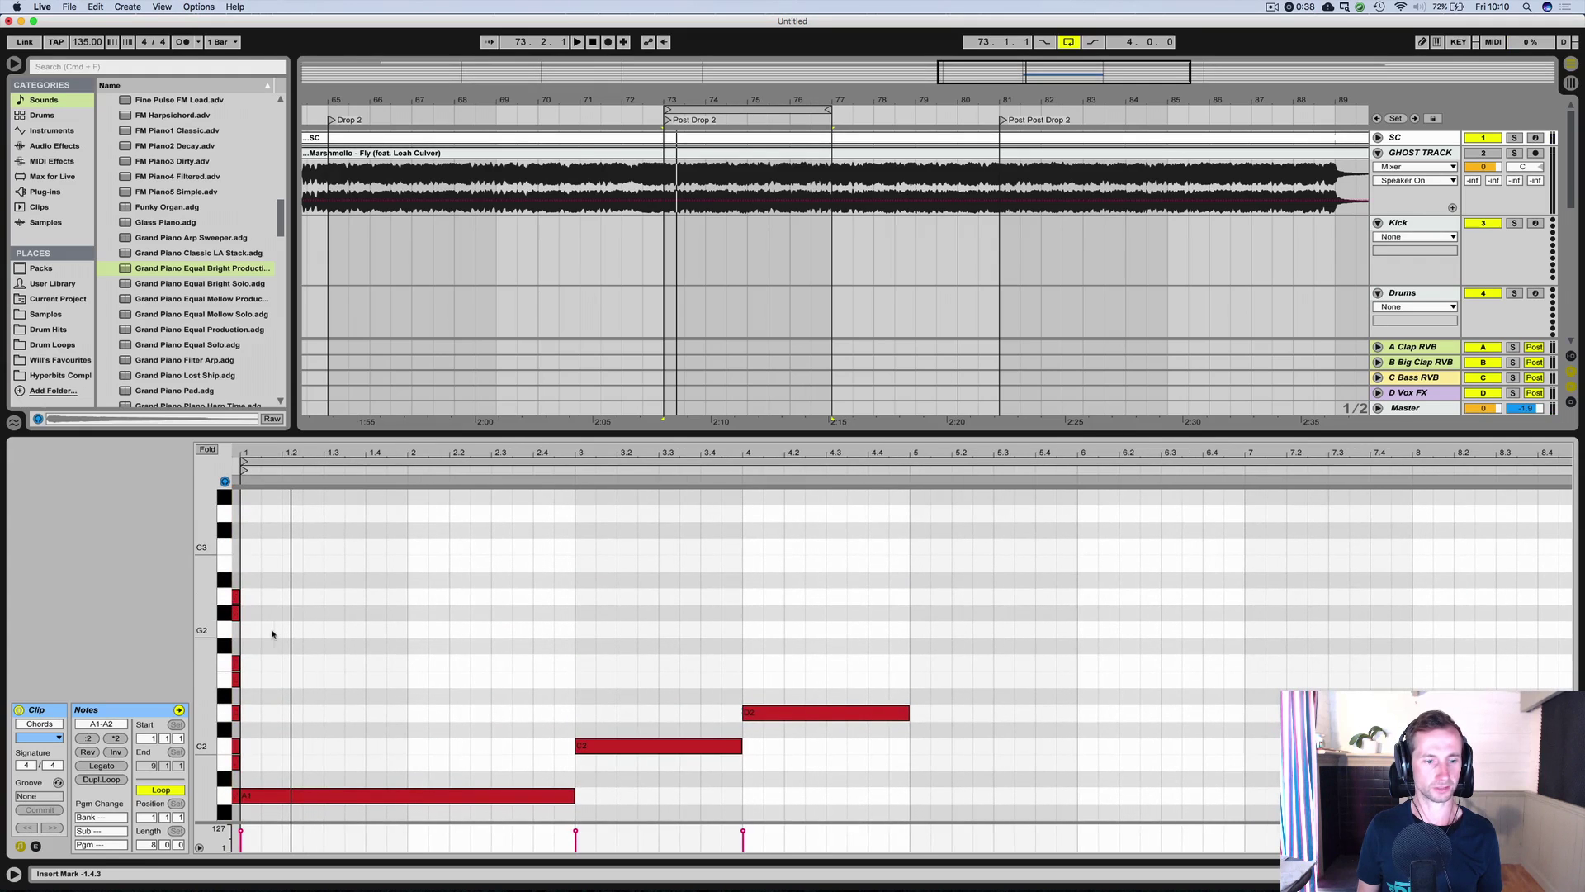
{"action": "left_click_drag", "start_coordinate": [237, 822], "coordinate": [234, 608]}
{"action": "key", "text": "shift+Up"}
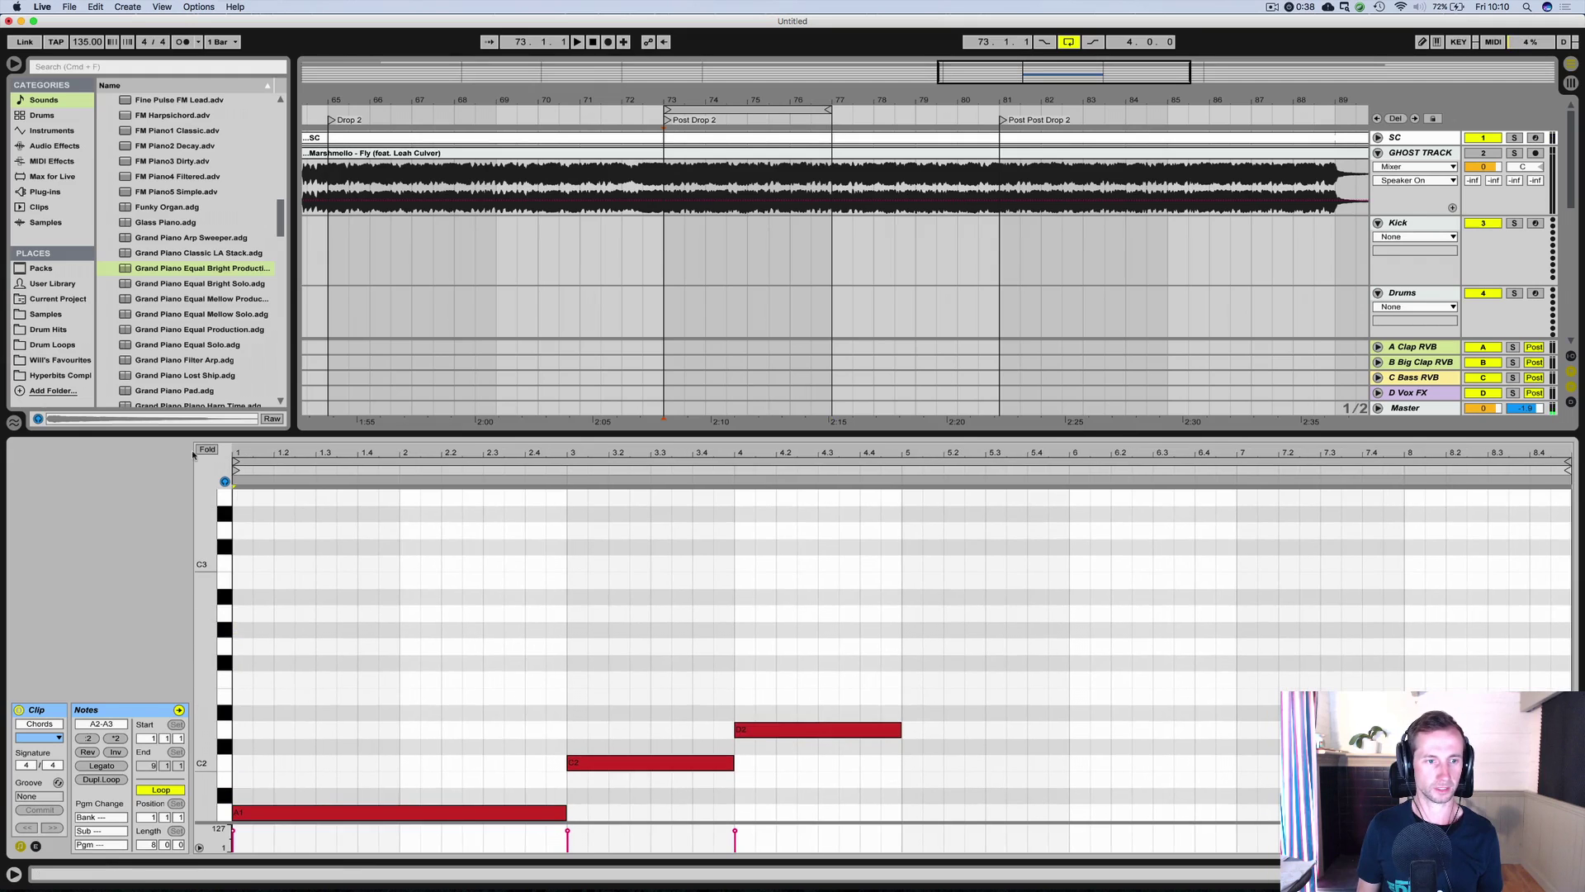
{"action": "left_click", "coordinate": [205, 451]}
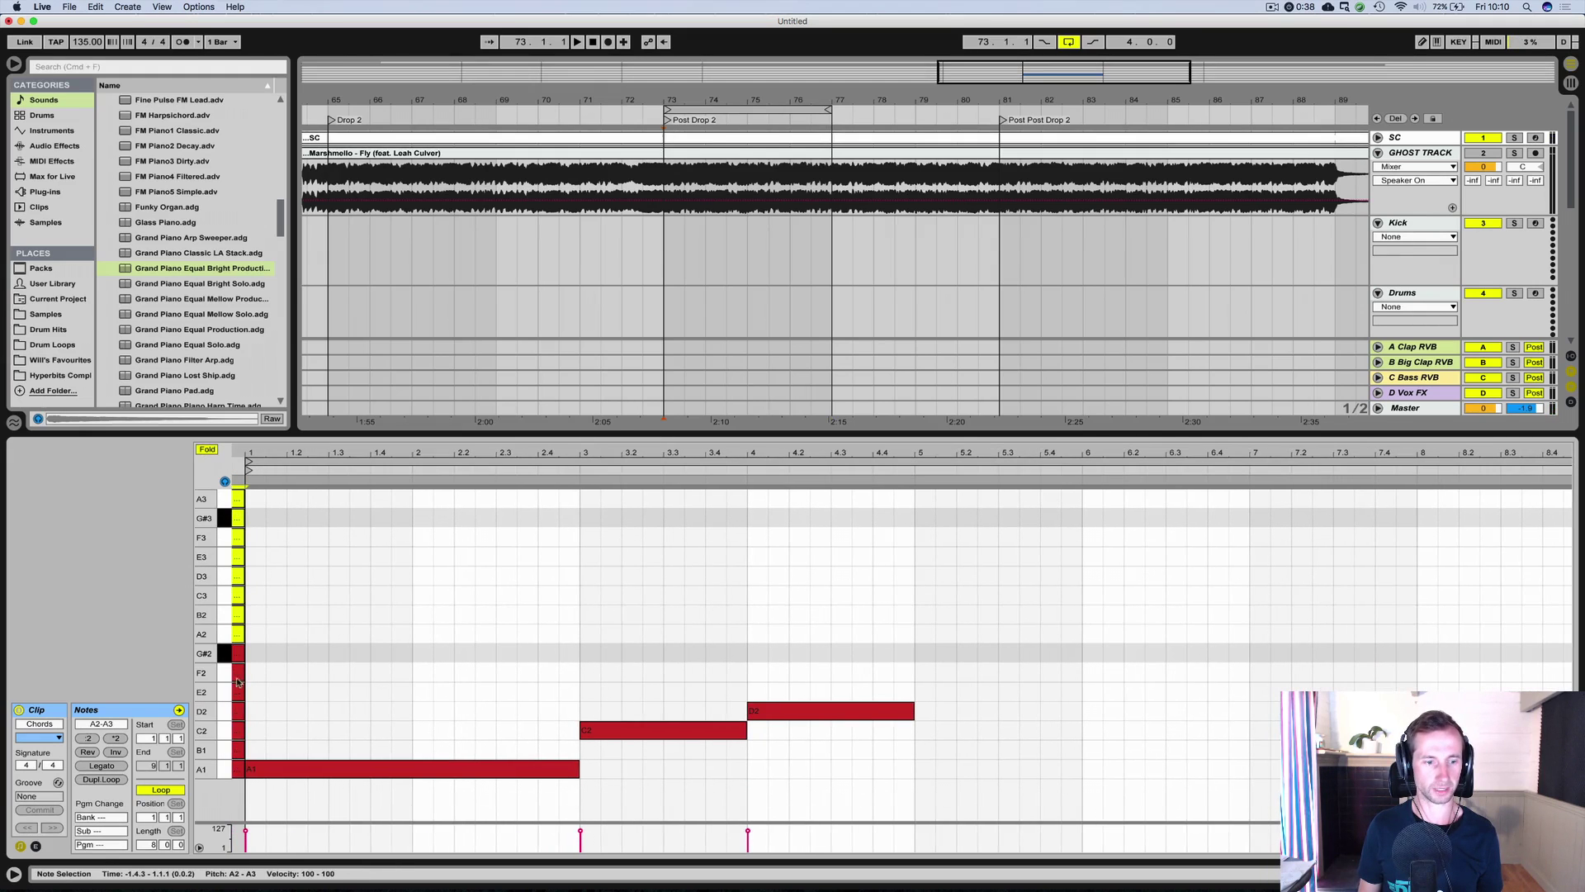
{"action": "scroll", "coordinate": [280, 675], "scroll_direction": "left", "scroll_amount": 1}
Copy the two-bar A1 note to A2, C3, E3 and G#3 to build the first chord.
{"action": "left_click", "coordinate": [302, 769]}
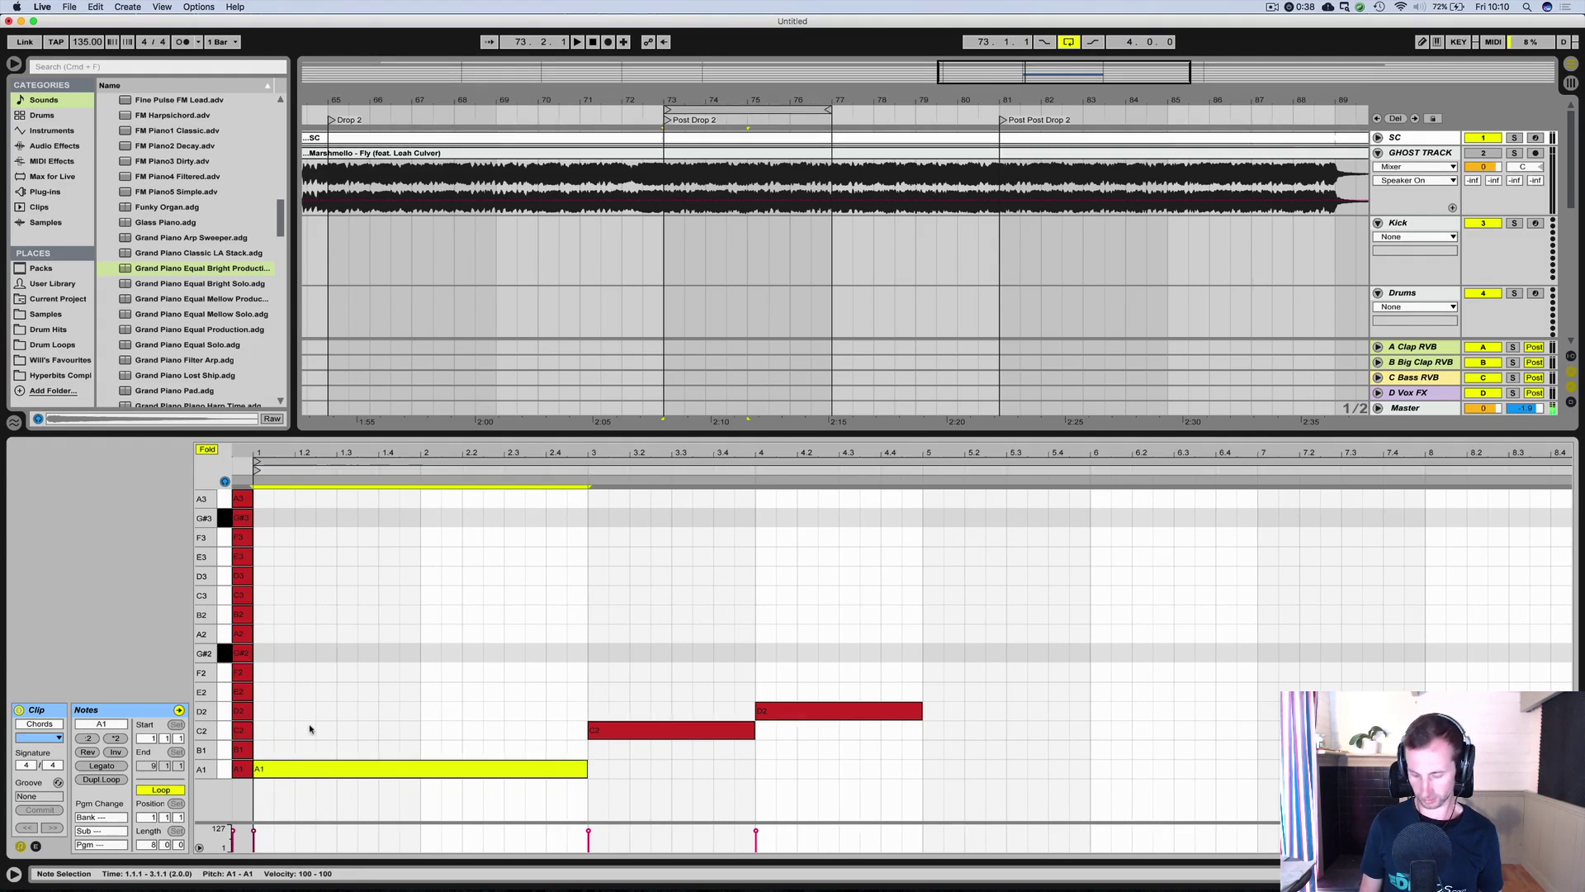
{"action": "left_click", "coordinate": [314, 749]}
{"action": "key", "text": "space"}
{"action": "left_click", "coordinate": [319, 769]}
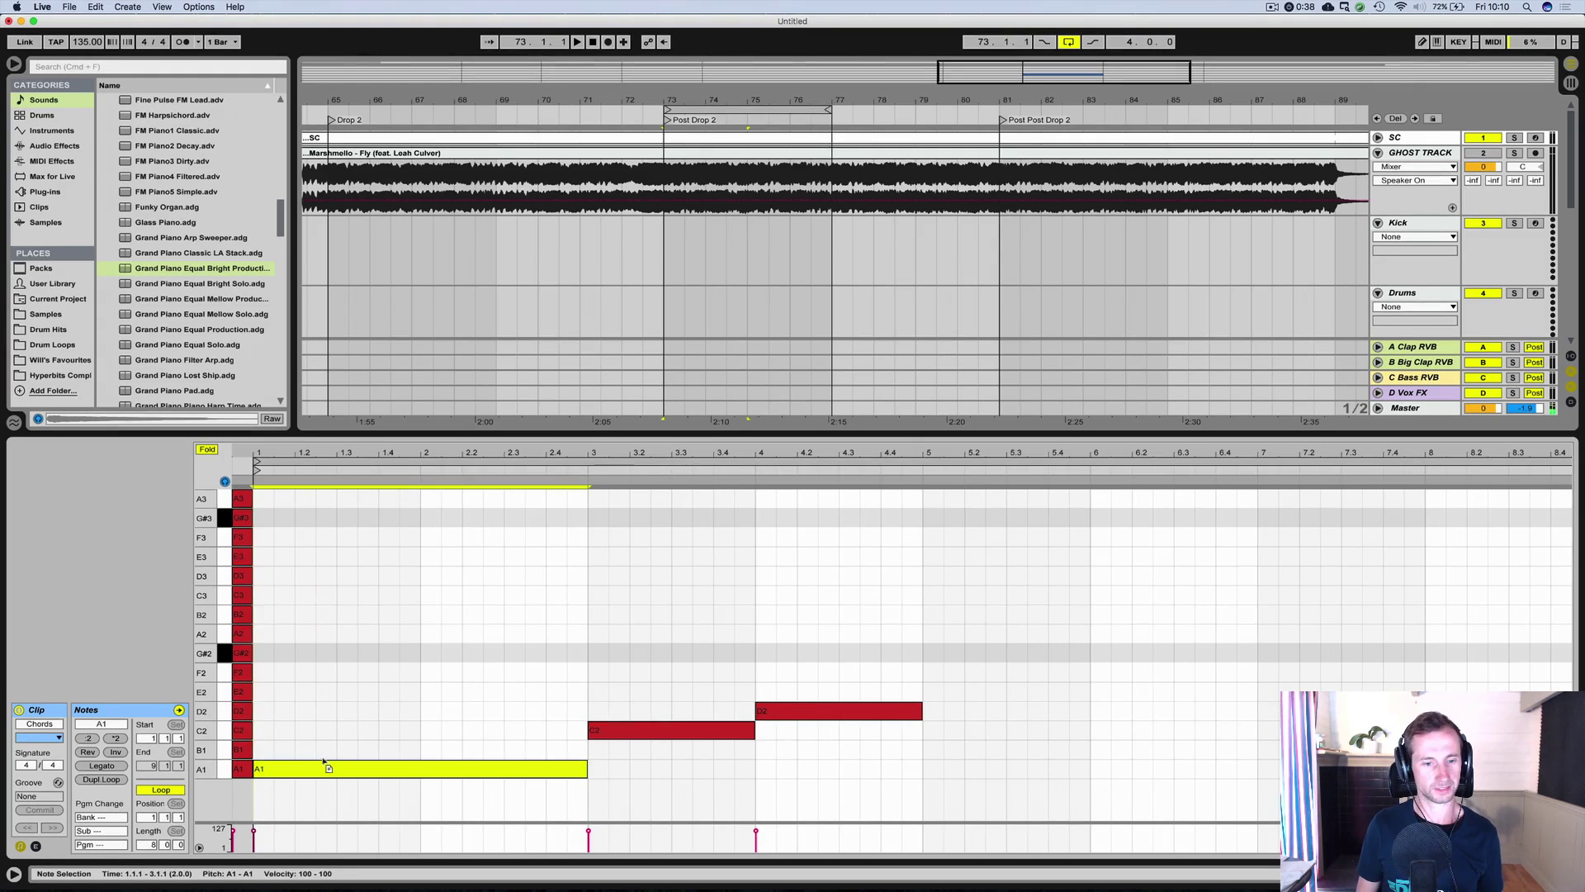
{"action": "left_click_drag", "start_coordinate": [324, 760], "coordinate": [312, 643]}
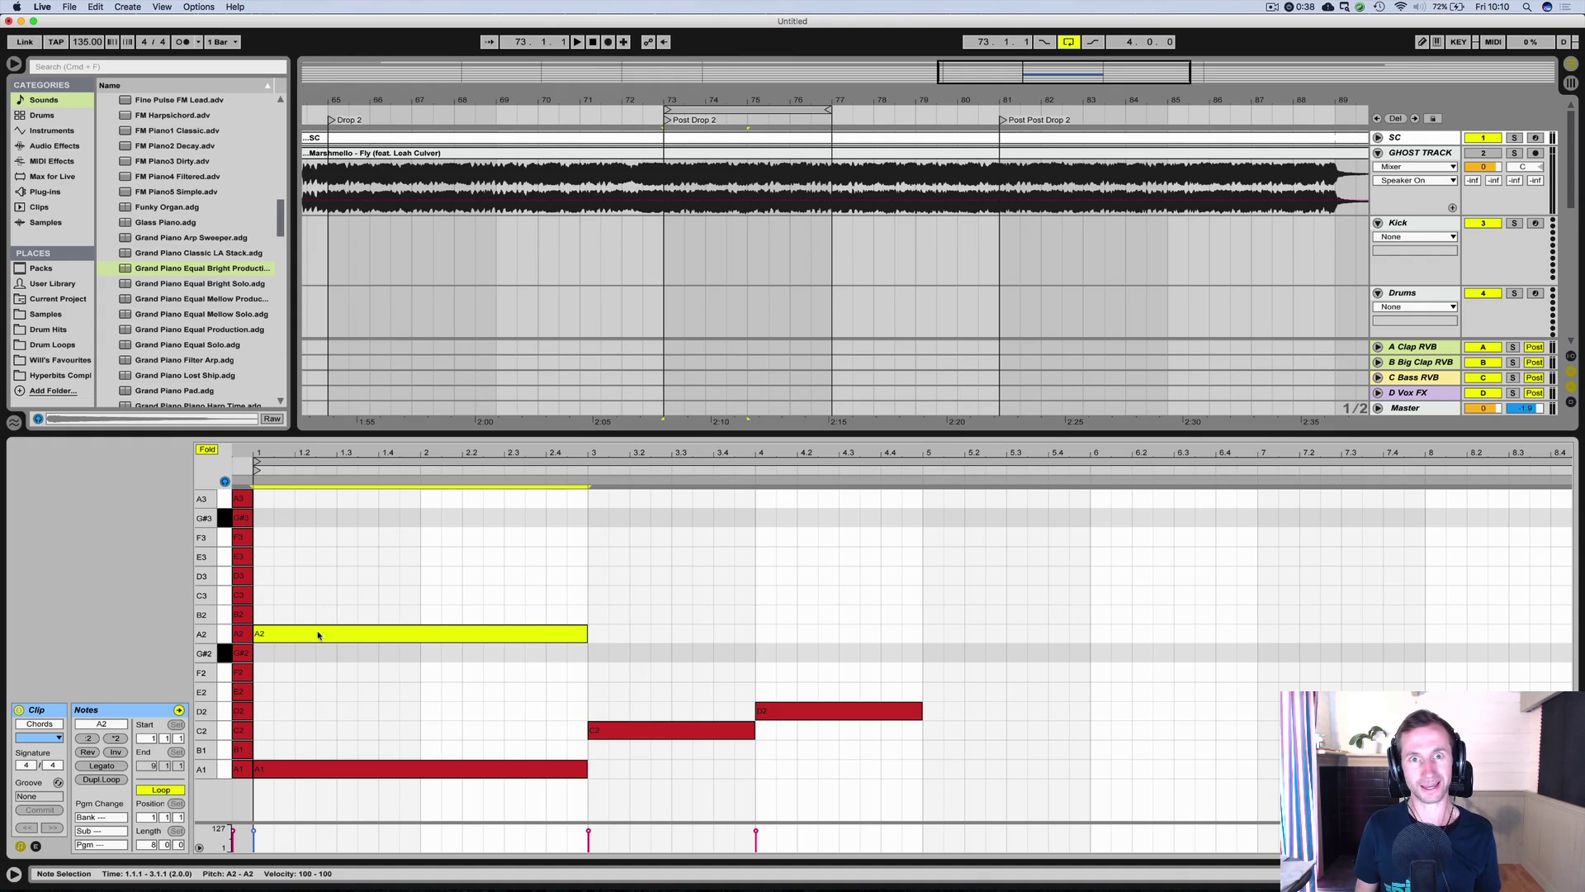
{"action": "left_click_drag", "start_coordinate": [318, 635], "coordinate": [320, 596]}
{"action": "left_click_drag", "start_coordinate": [321, 596], "coordinate": [321, 520]}
{"action": "left_click", "coordinate": [319, 633]}
{"action": "left_click", "coordinate": [273, 520]}
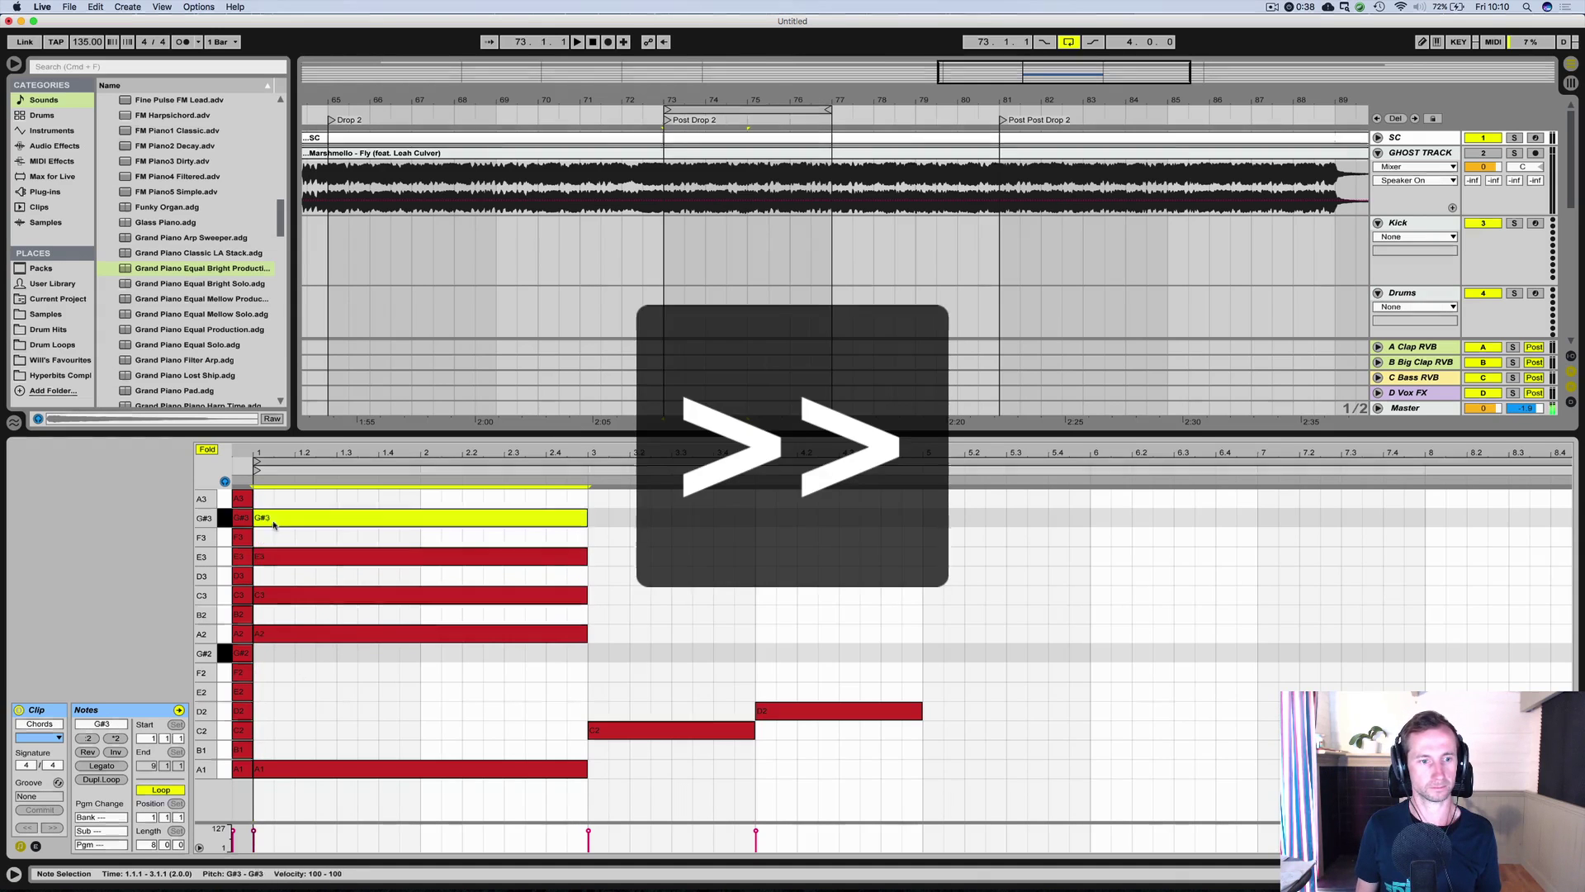
Unfold the note editor, lower the first chord's top note to G3 and play it with the editor enlarged.
{"action": "left_click", "coordinate": [206, 450]}
{"action": "left_click", "coordinate": [294, 499]}
{"action": "scroll", "coordinate": [294, 499], "scroll_direction": "up", "scroll_amount": 4}
{"action": "left_click_drag", "start_coordinate": [320, 582], "coordinate": [323, 533]}
{"action": "key", "text": "space"}
{"action": "scroll", "coordinate": [658, 567], "scroll_direction": "down", "scroll_amount": 3}
{"action": "left_click_drag", "start_coordinate": [702, 432], "coordinate": [702, 345]}
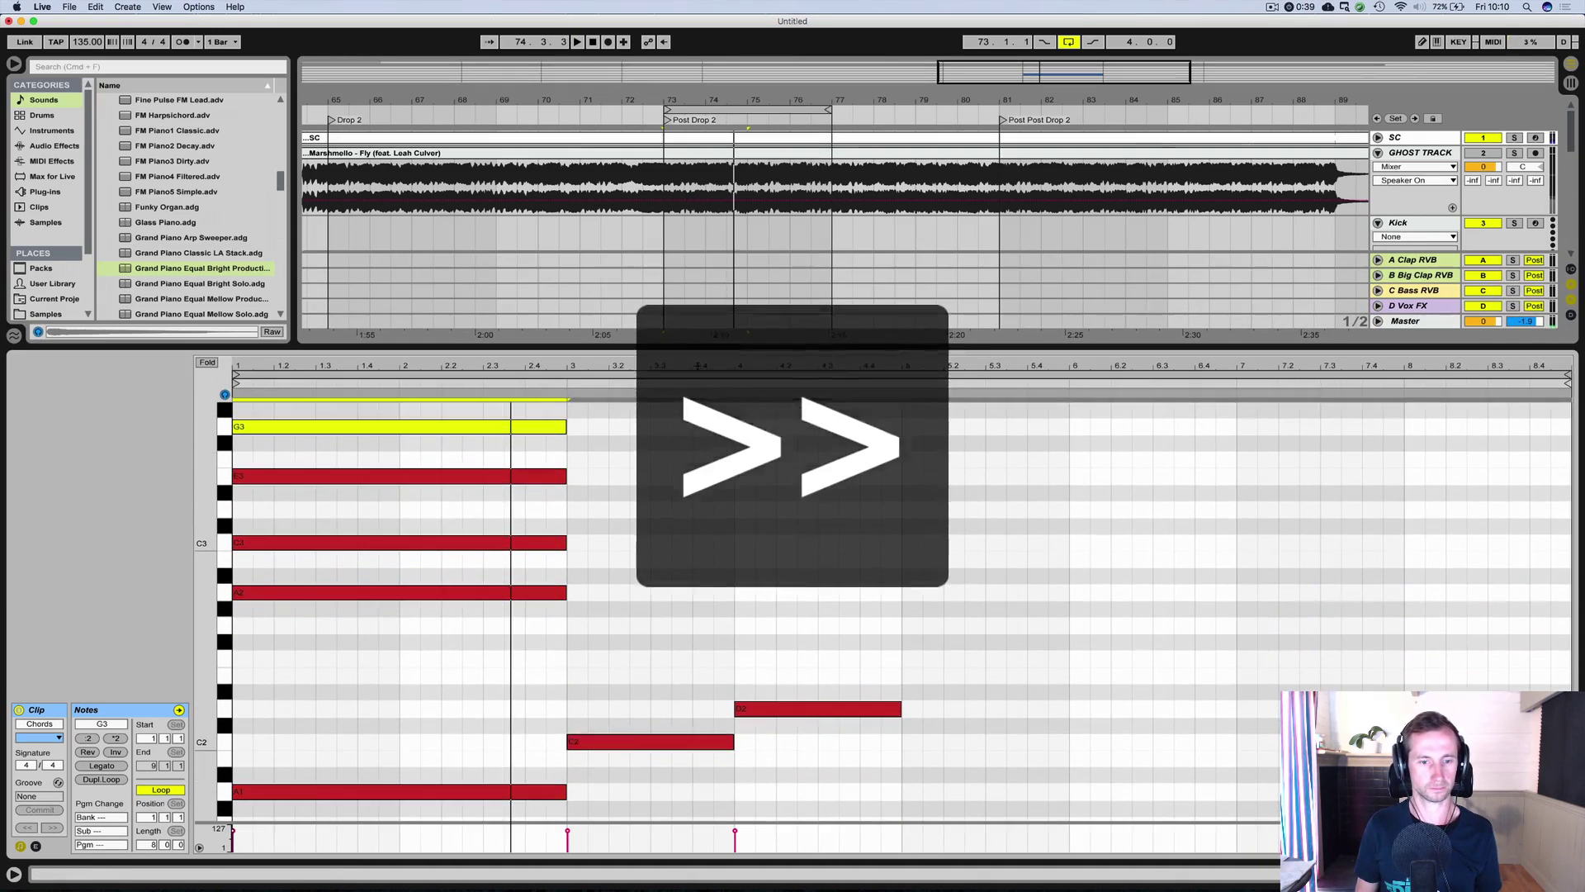
{"action": "key", "text": "space"}
Build the bar 3 chord with one-bar B2, E3 and G3 notes above C2, and add D3 at bar 4.
{"action": "left_click_drag", "start_coordinate": [629, 743], "coordinate": [631, 678]}
{"action": "left_click_drag", "start_coordinate": [631, 677], "coordinate": [629, 561]}
{"action": "left_click_drag", "start_coordinate": [626, 691], "coordinate": [791, 559]}
{"action": "left_click", "coordinate": [630, 410]}
{"action": "key", "text": "space"}
{"action": "left_click", "coordinate": [830, 758]}
{"action": "left_click", "coordinate": [790, 609]}
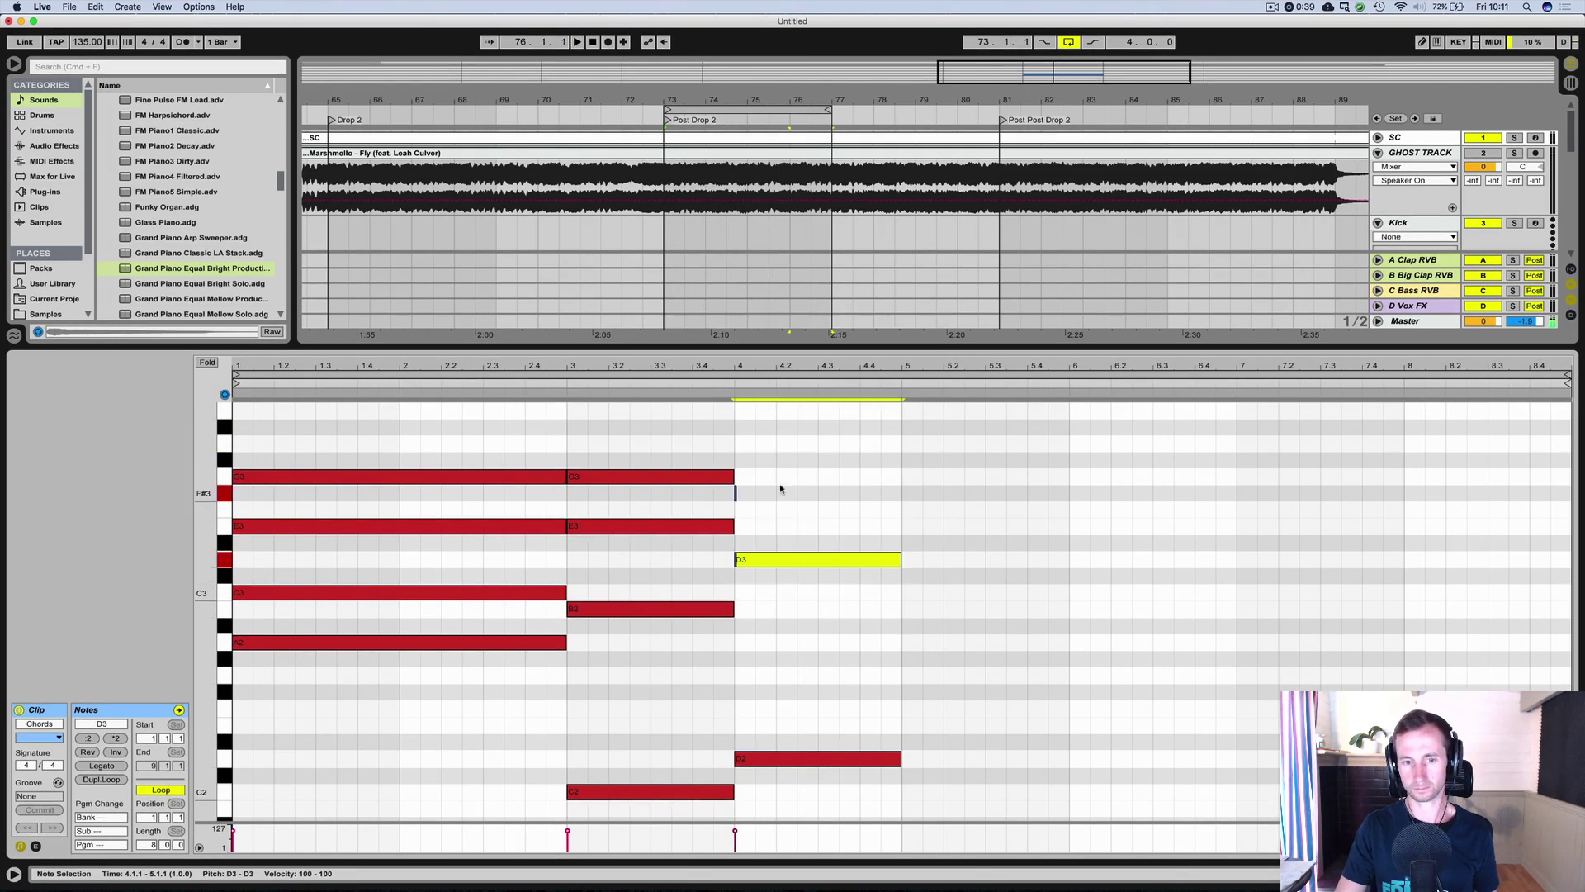
Complete the bar 4 chord by adding one-bar F#3 and A2 notes.
{"action": "double_click", "coordinate": [745, 493]}
{"action": "scroll", "coordinate": [746, 446], "scroll_direction": "up", "scroll_amount": 3}
{"action": "double_click", "coordinate": [746, 413]}
{"action": "left_click_drag", "start_coordinate": [747, 413], "coordinate": [747, 608]}
{"action": "left_click_drag", "start_coordinate": [746, 493], "coordinate": [746, 692]}
{"action": "left_click_drag", "start_coordinate": [742, 710], "coordinate": [751, 541]}
{"action": "left_click_drag", "start_coordinate": [752, 543], "coordinate": [894, 543]}
Audition the B2, E2-above-octave and G3 notes of the bar 3 chord and play back the whole progression.
{"action": "left_click", "coordinate": [658, 659]}
{"action": "left_click", "coordinate": [658, 576]}
{"action": "left_click", "coordinate": [658, 530]}
{"action": "key", "text": "space"}
{"action": "key", "text": "space"}
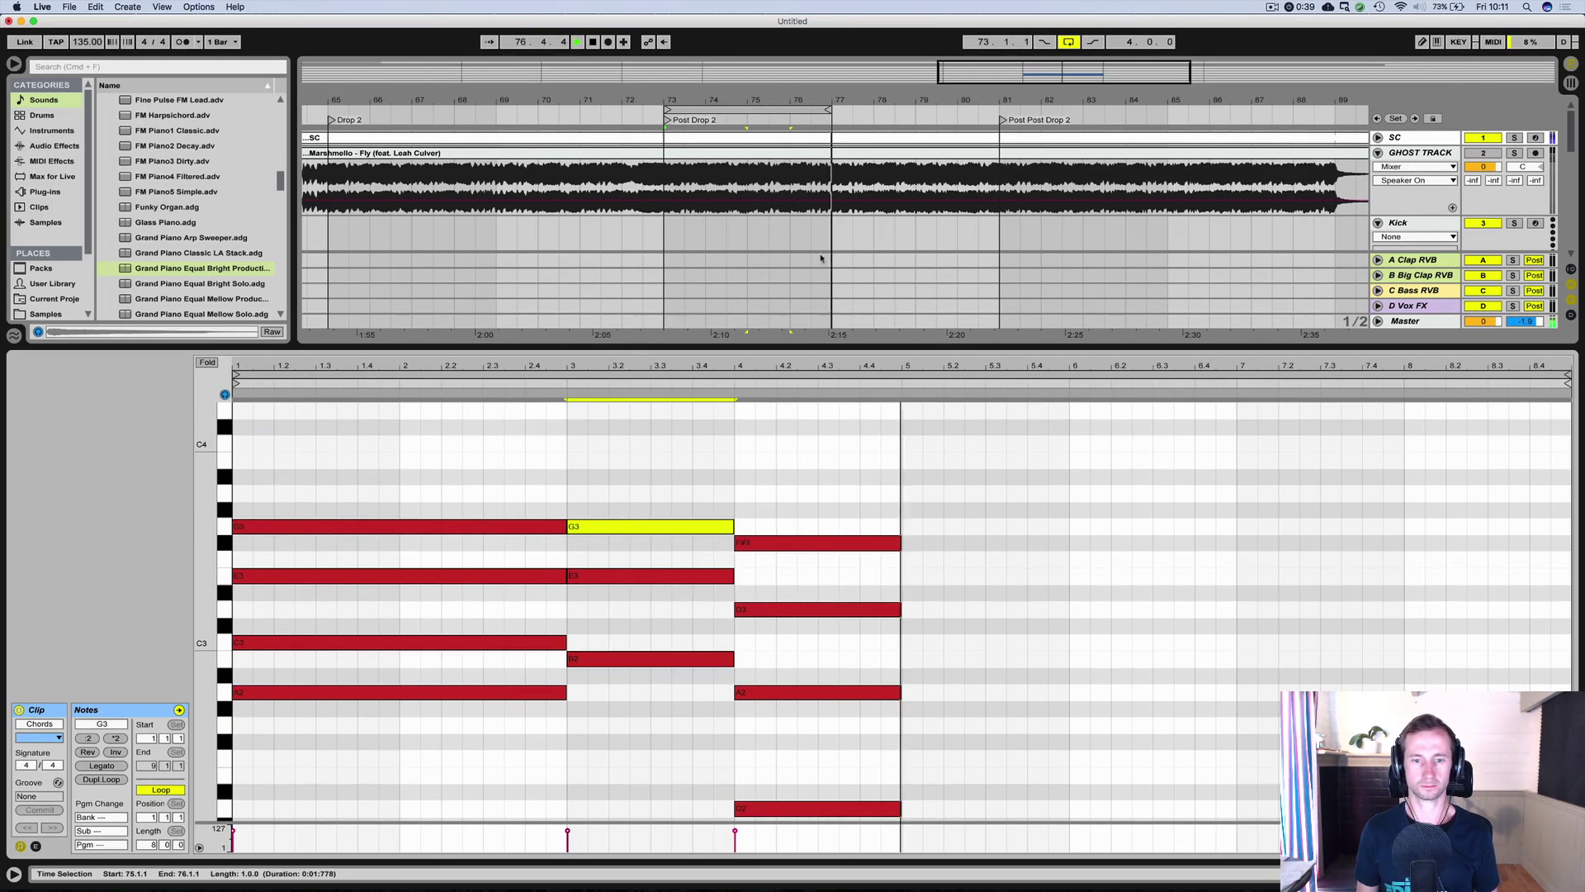
{"action": "key", "text": "space"}
{"action": "left_click", "coordinate": [567, 468]}
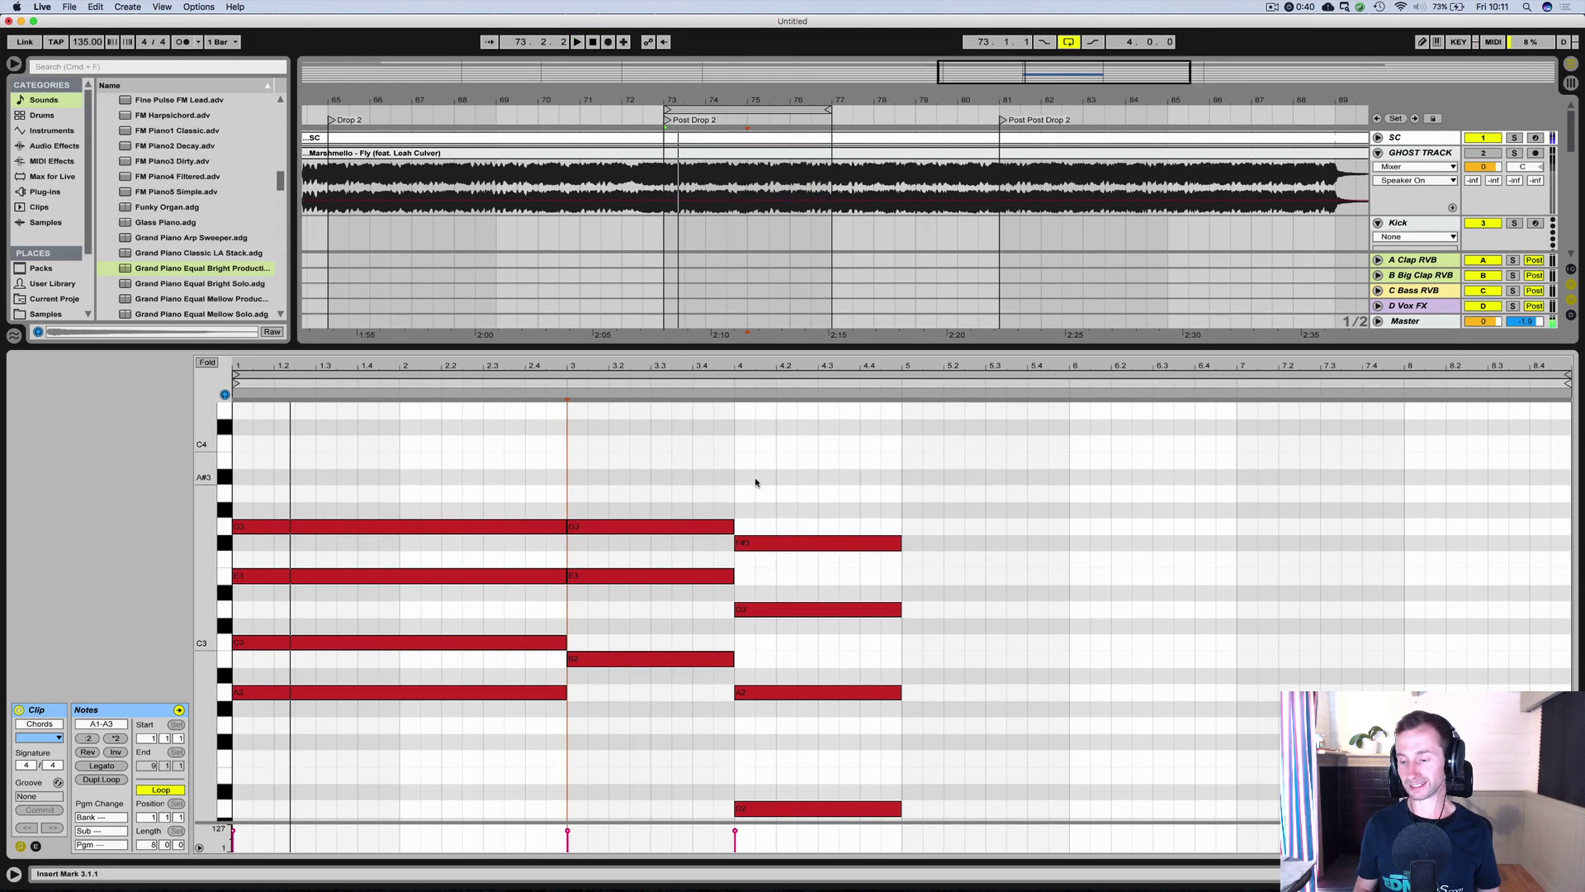
{"action": "key", "text": "space"}
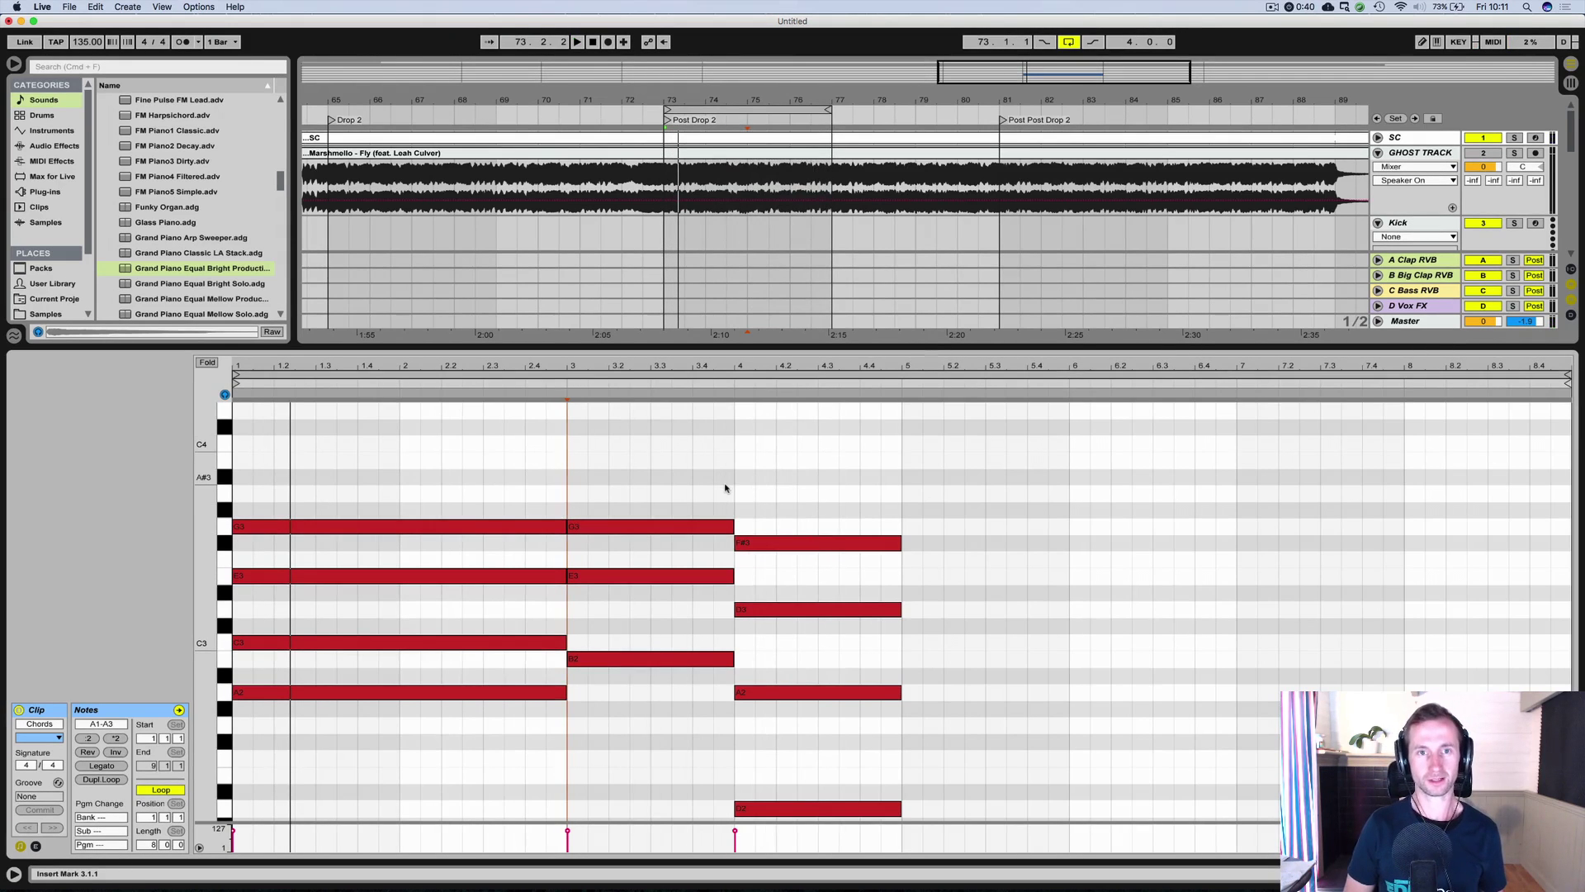
Save the Live set as Karshkello and colour the Melody track blue to match the Chords track.
{"action": "key", "text": "super+s"}
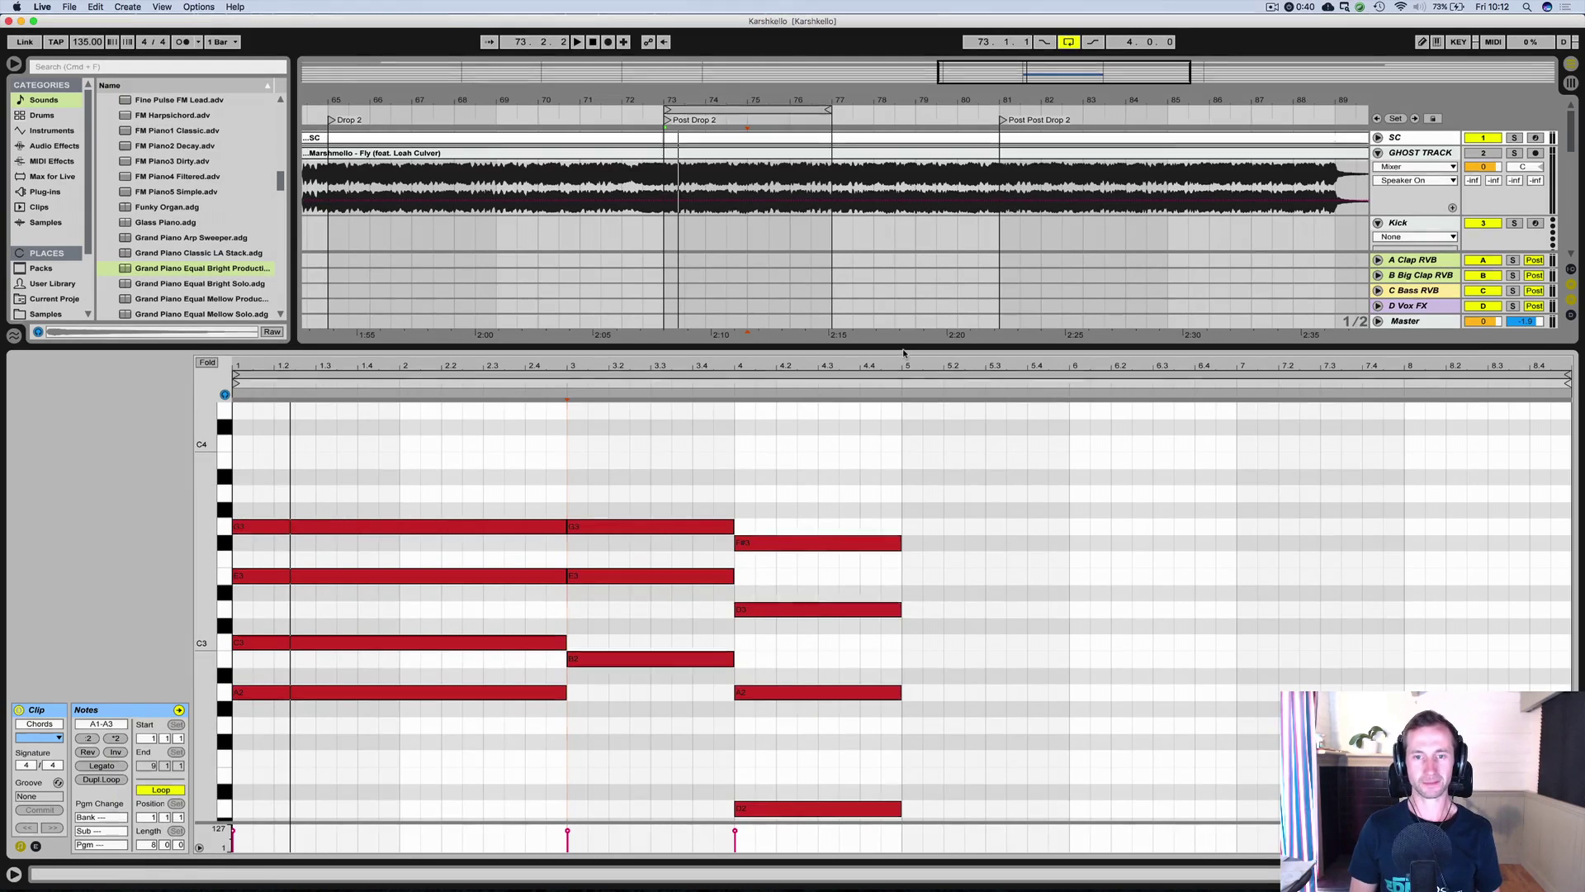
{"action": "left_click_drag", "start_coordinate": [891, 348], "coordinate": [875, 700]}
{"action": "right_click", "coordinate": [1434, 503]}
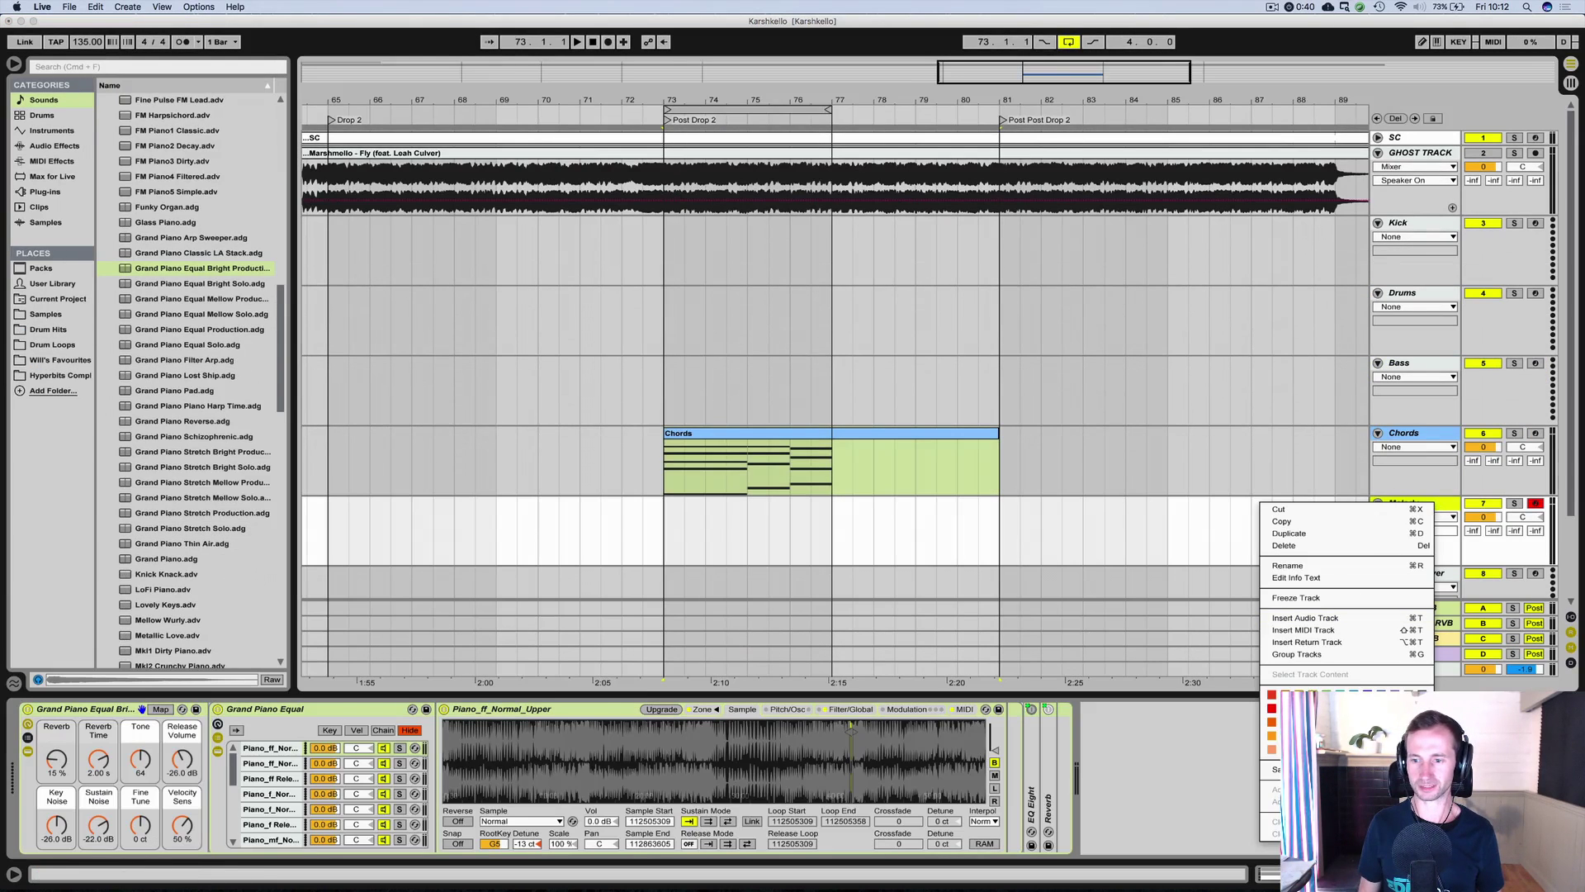
{"action": "left_click", "coordinate": [741, 457]}
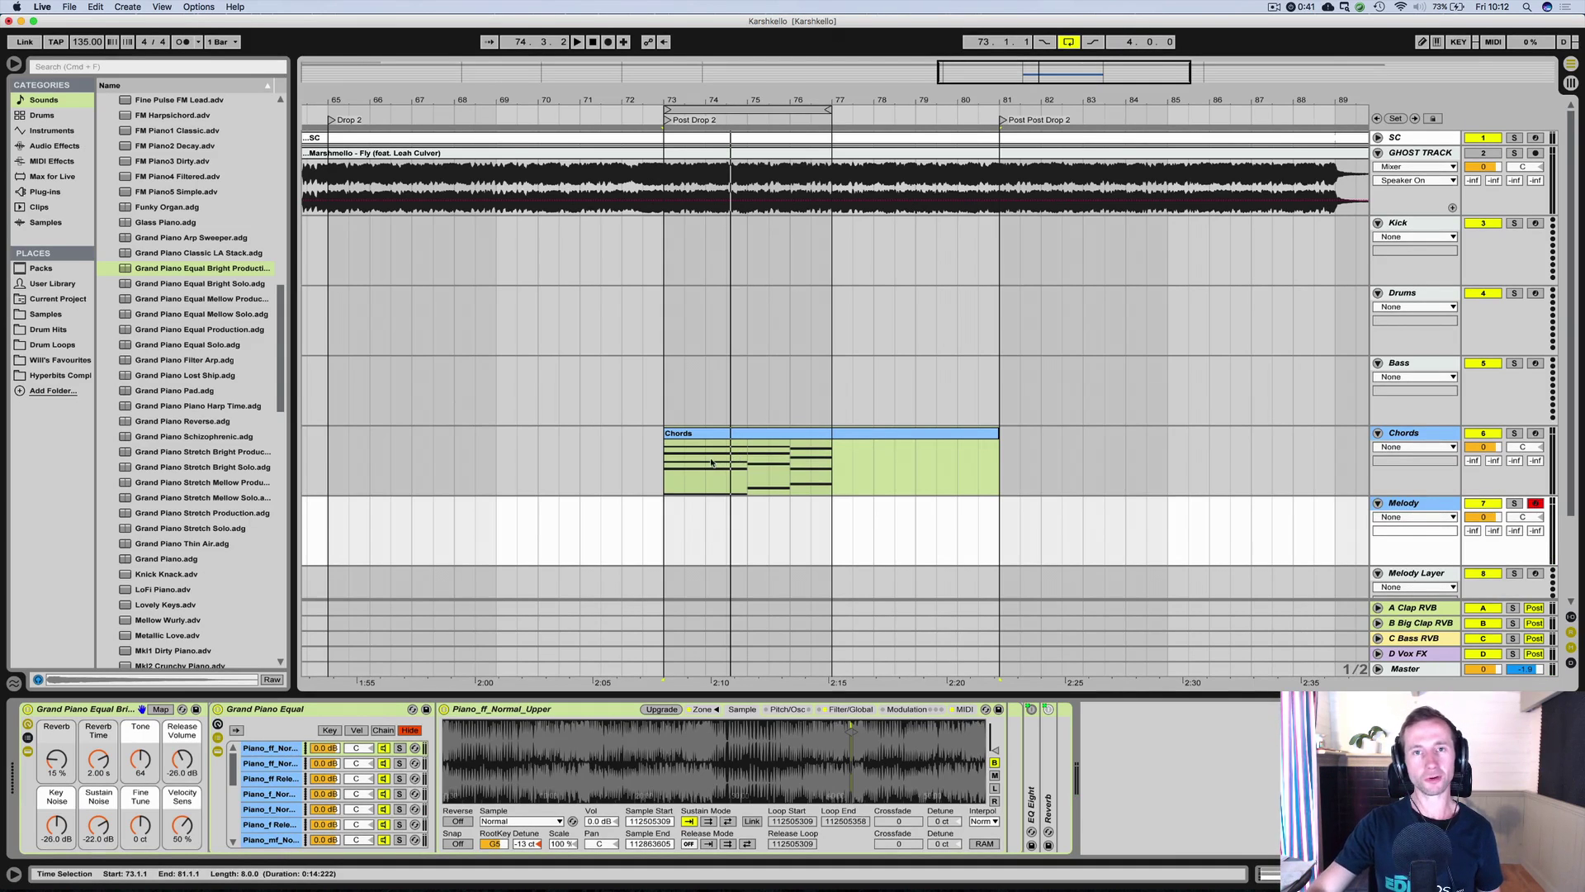
{"action": "key", "text": "space"}
{"action": "left_click", "coordinate": [663, 535]}
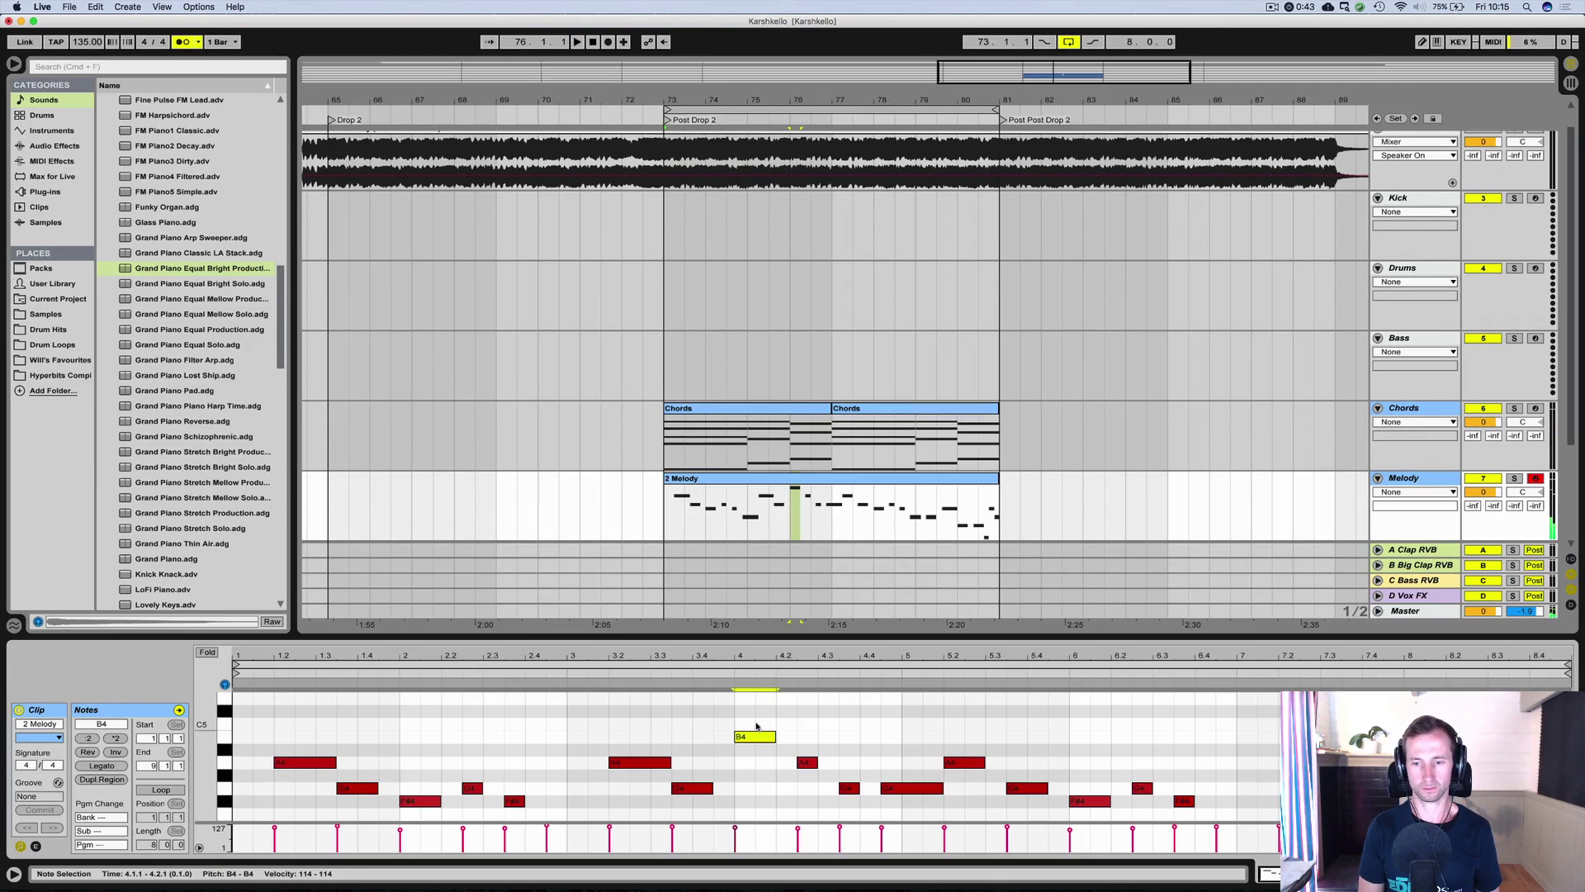
Play the recorded melody with the chords and review its notes in an enlarged note editor.
{"action": "left_click", "coordinate": [756, 727]}
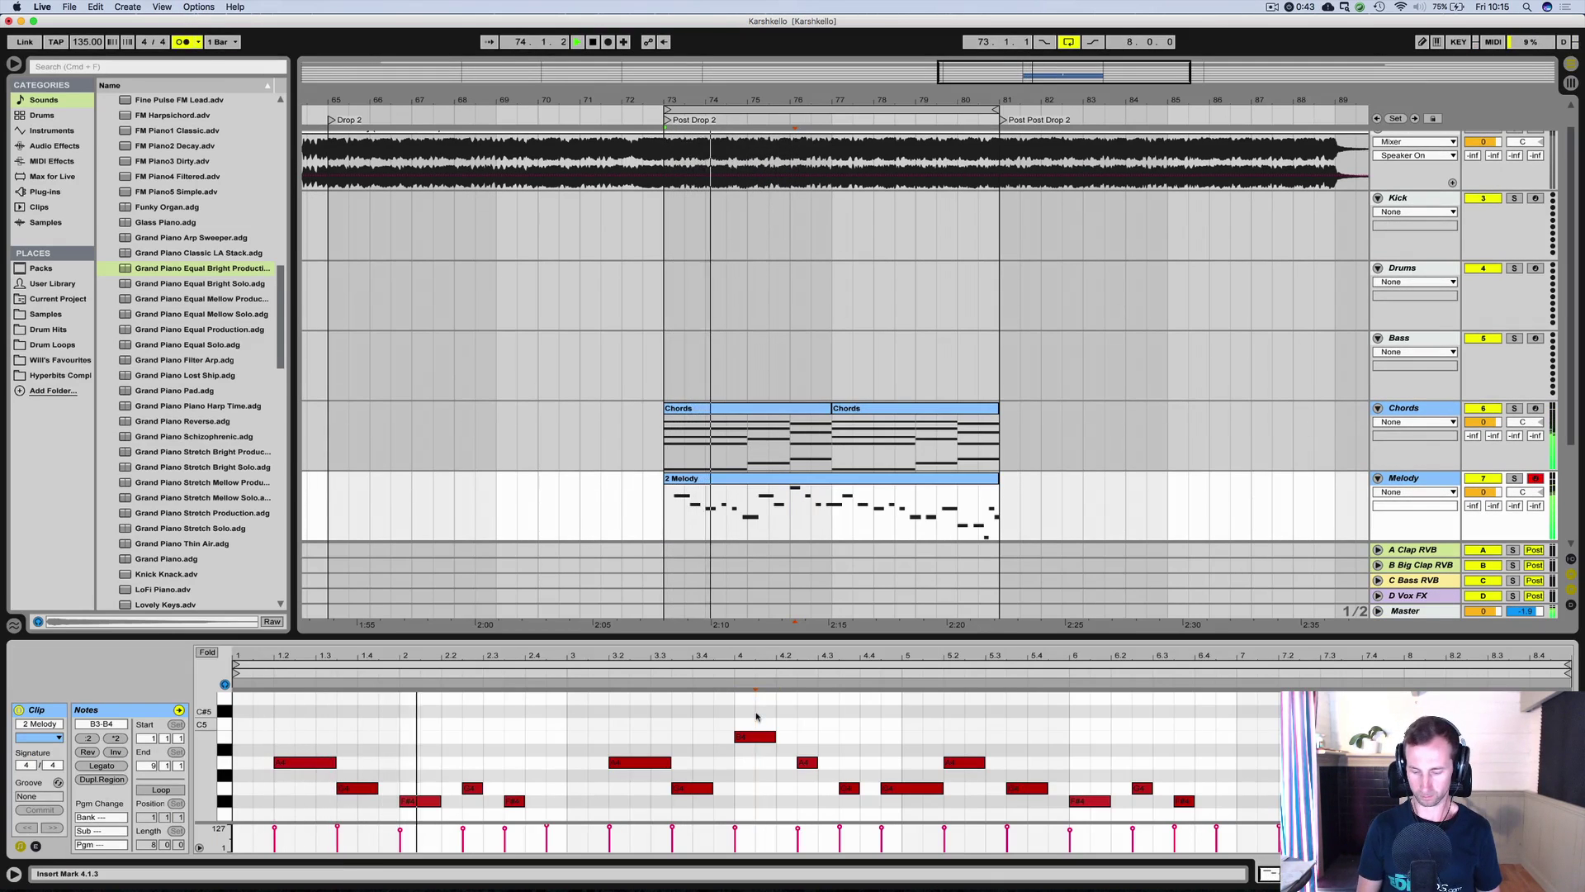
{"action": "left_click_drag", "start_coordinate": [817, 636], "coordinate": [817, 476]}
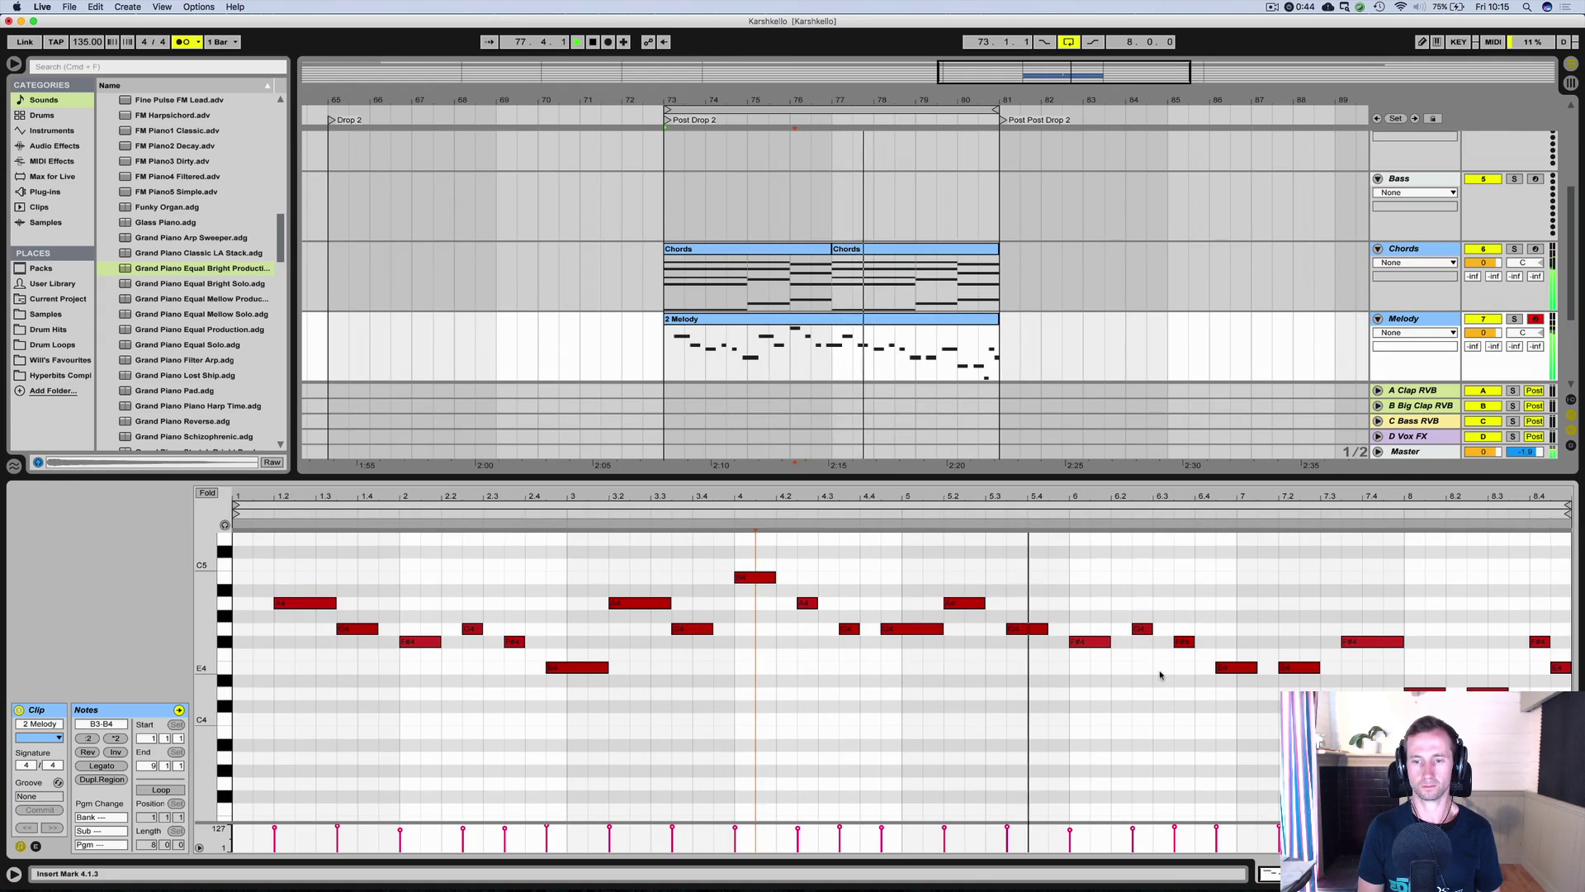
{"action": "left_click", "coordinate": [758, 578]}
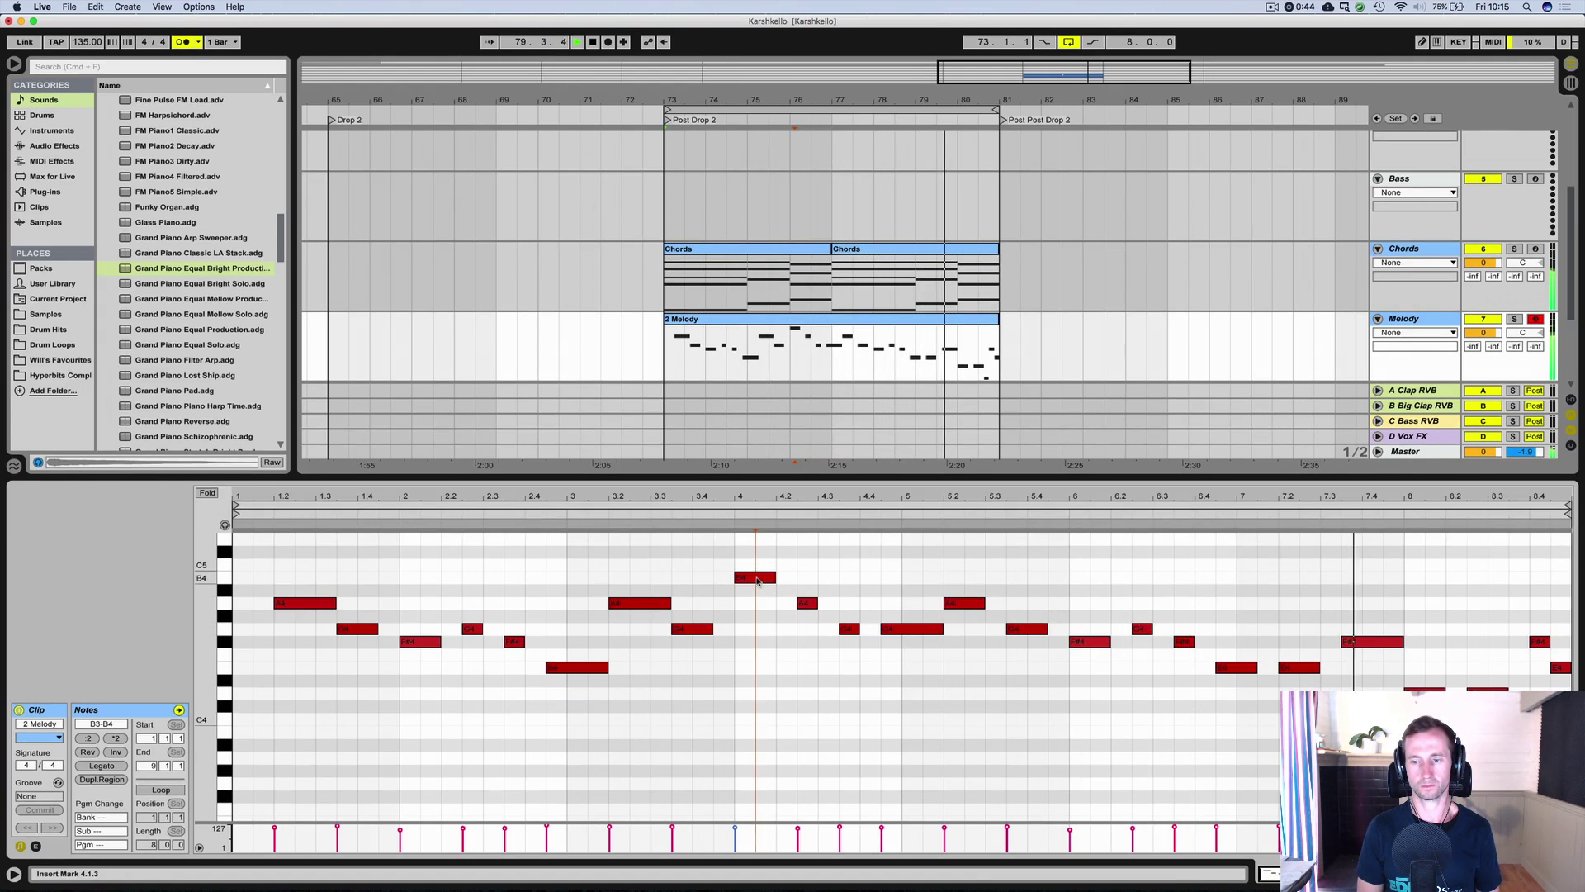
{"action": "left_click", "coordinate": [833, 615]}
{"action": "key", "text": "shift+Tab"}
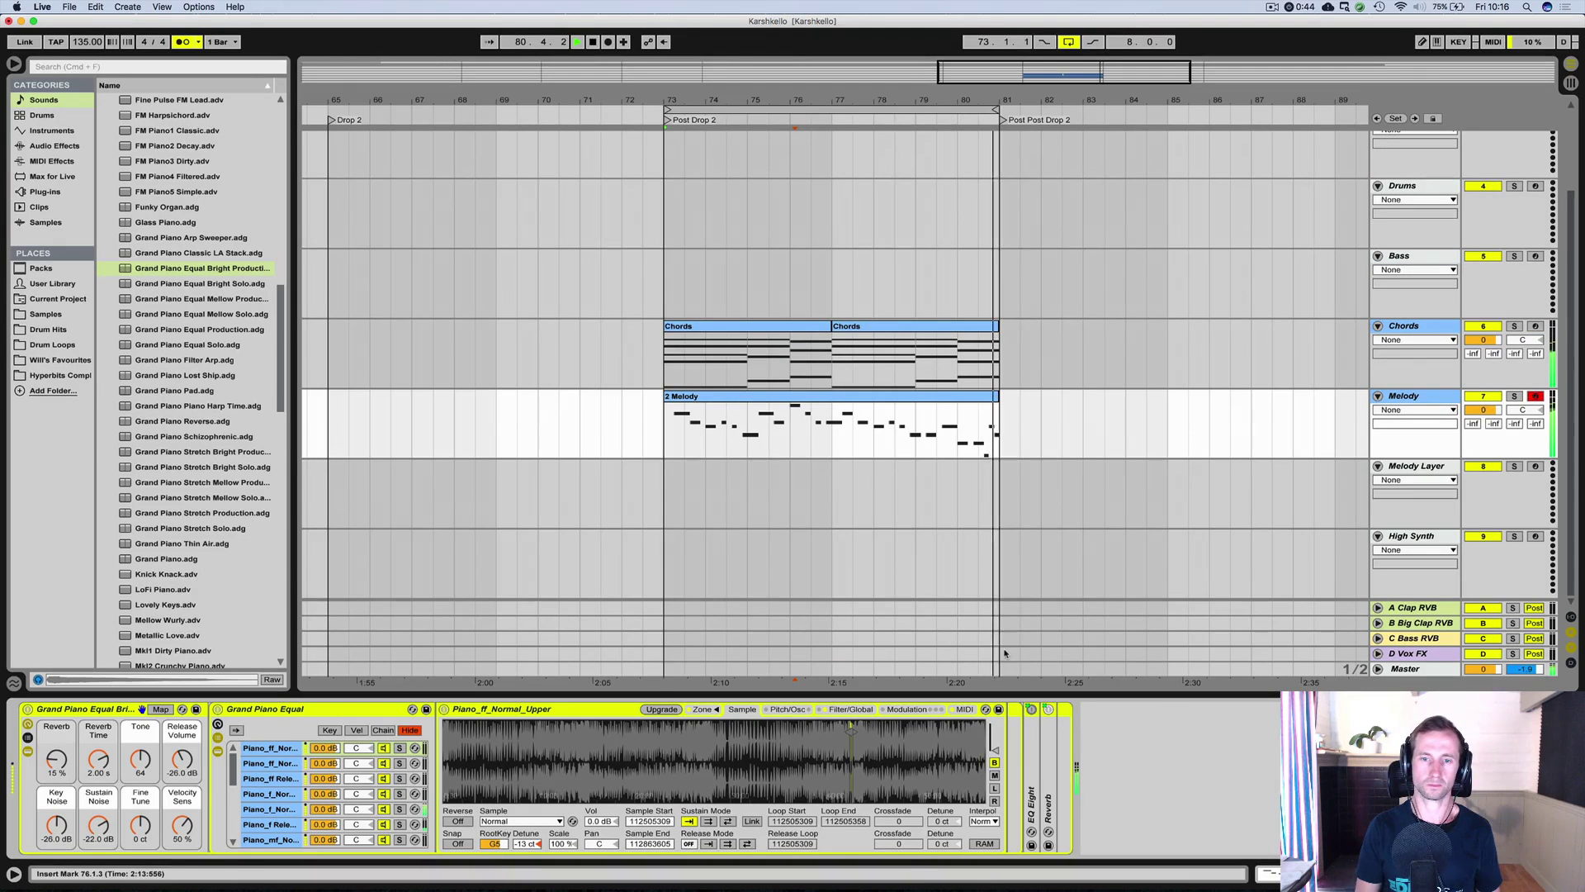
{"action": "key", "text": "space"}
{"action": "left_click", "coordinate": [670, 443]}
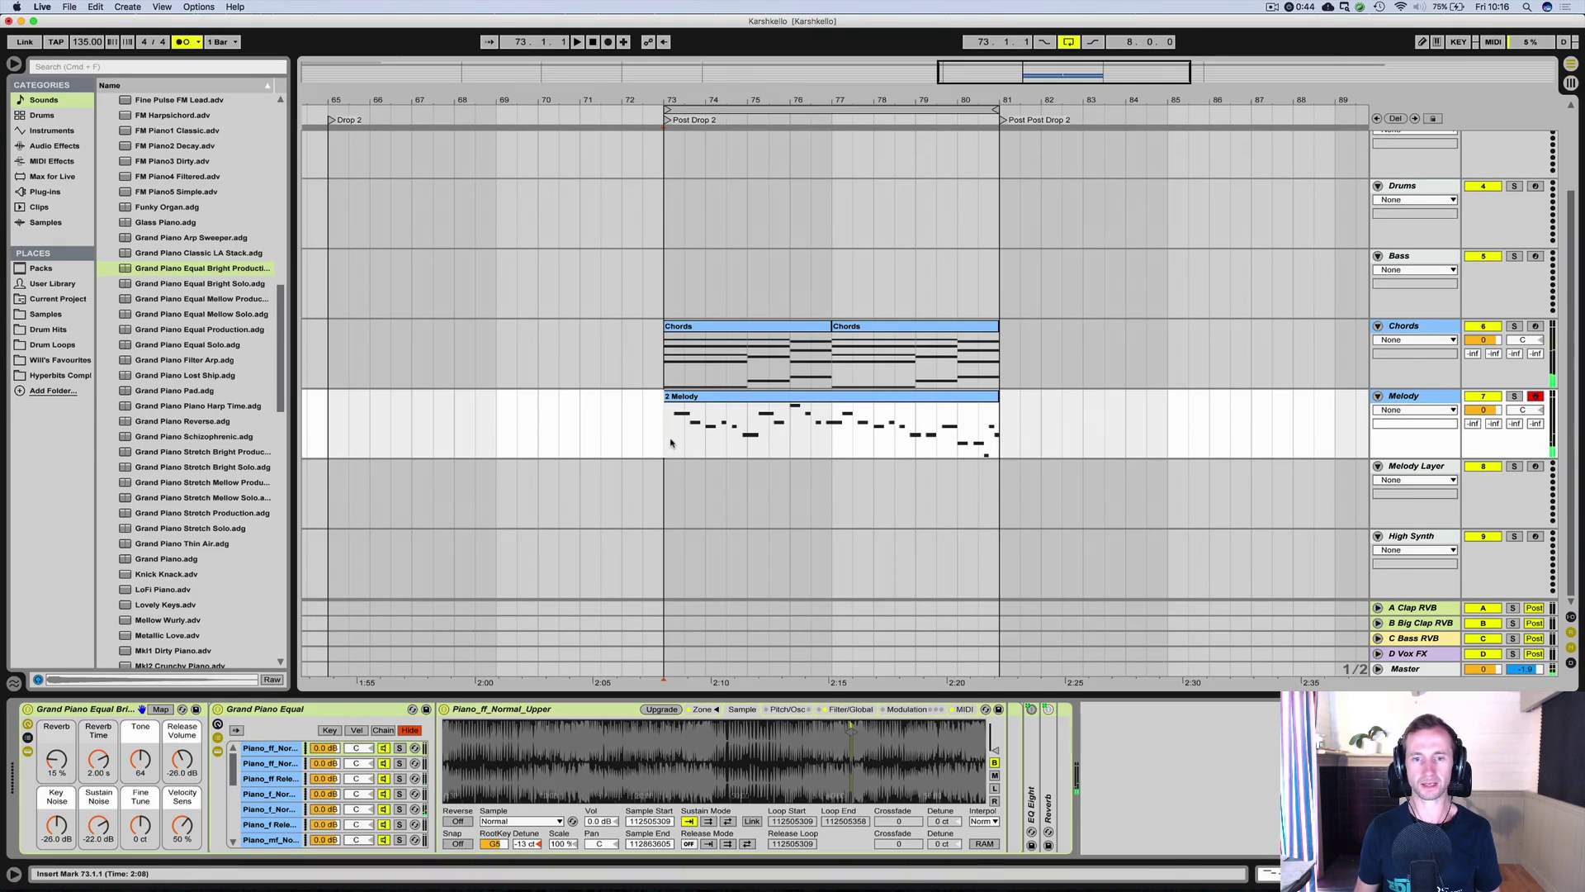
Listen to the soloed ghost track through the Post Drop 2 section for comparison.
{"action": "scroll", "coordinate": [930, 309], "scroll_direction": "up", "scroll_amount": 3}
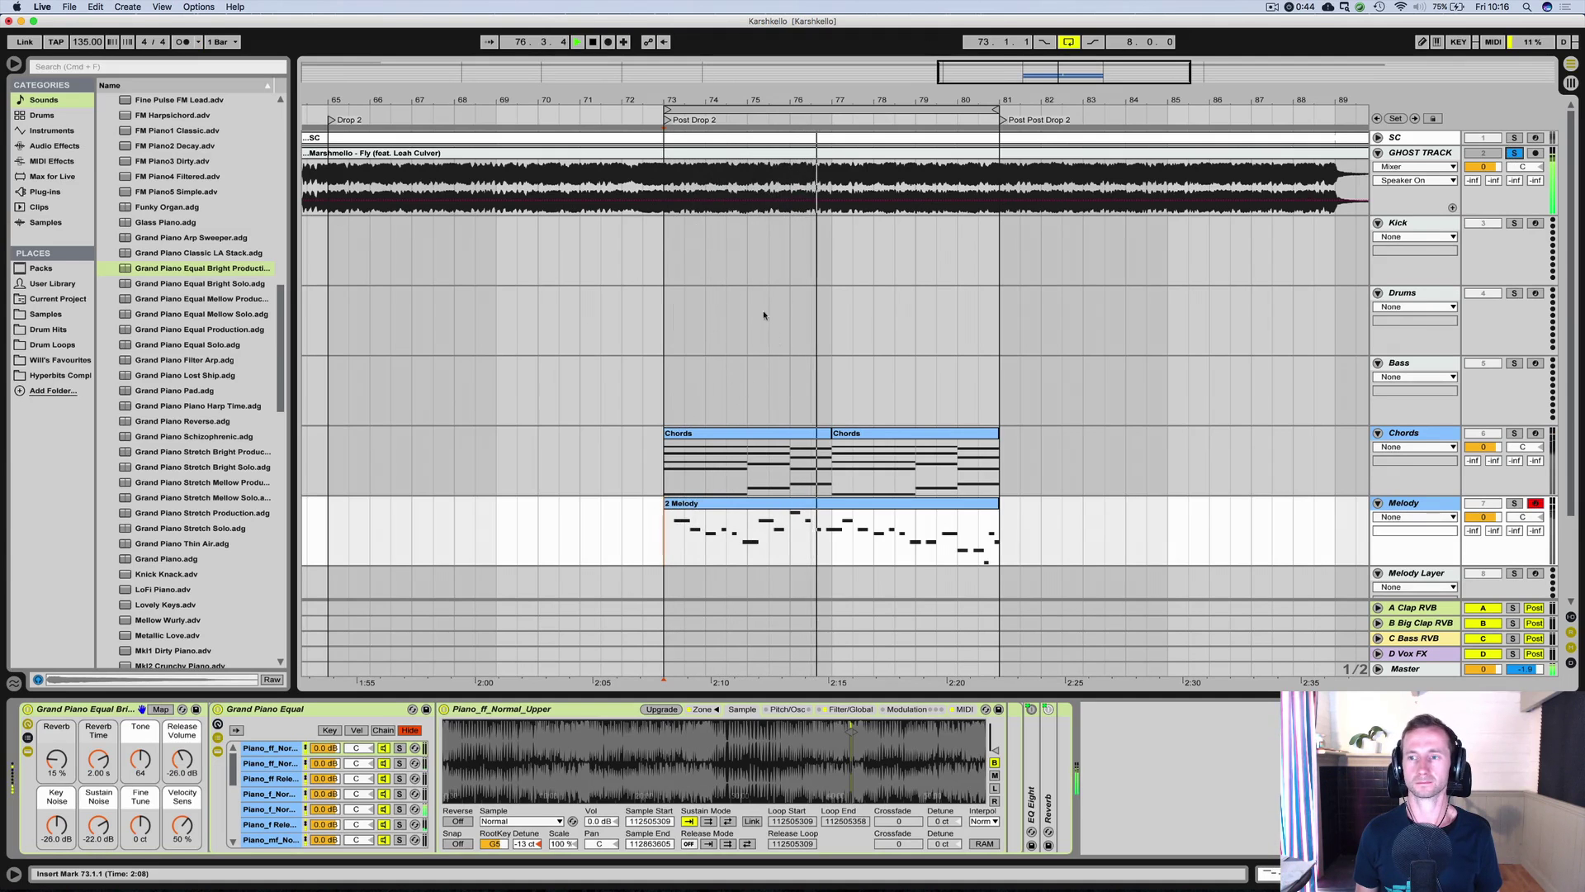
{"action": "left_click_drag", "start_coordinate": [620, 100], "coordinate": [825, 51]}
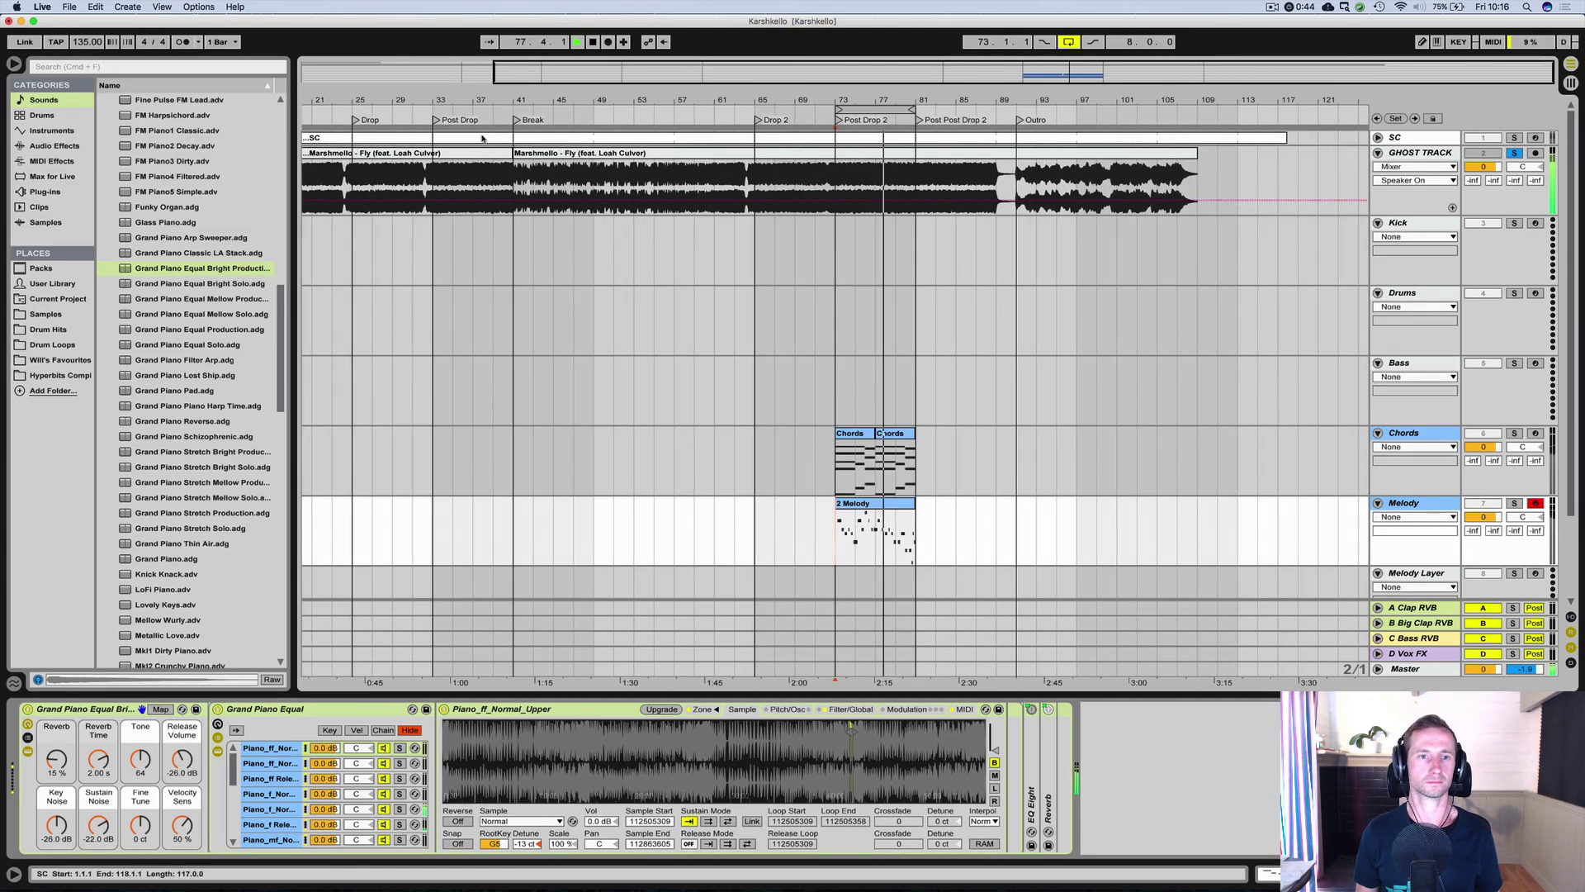
{"action": "left_click_drag", "start_coordinate": [897, 100], "coordinate": [864, 183]}
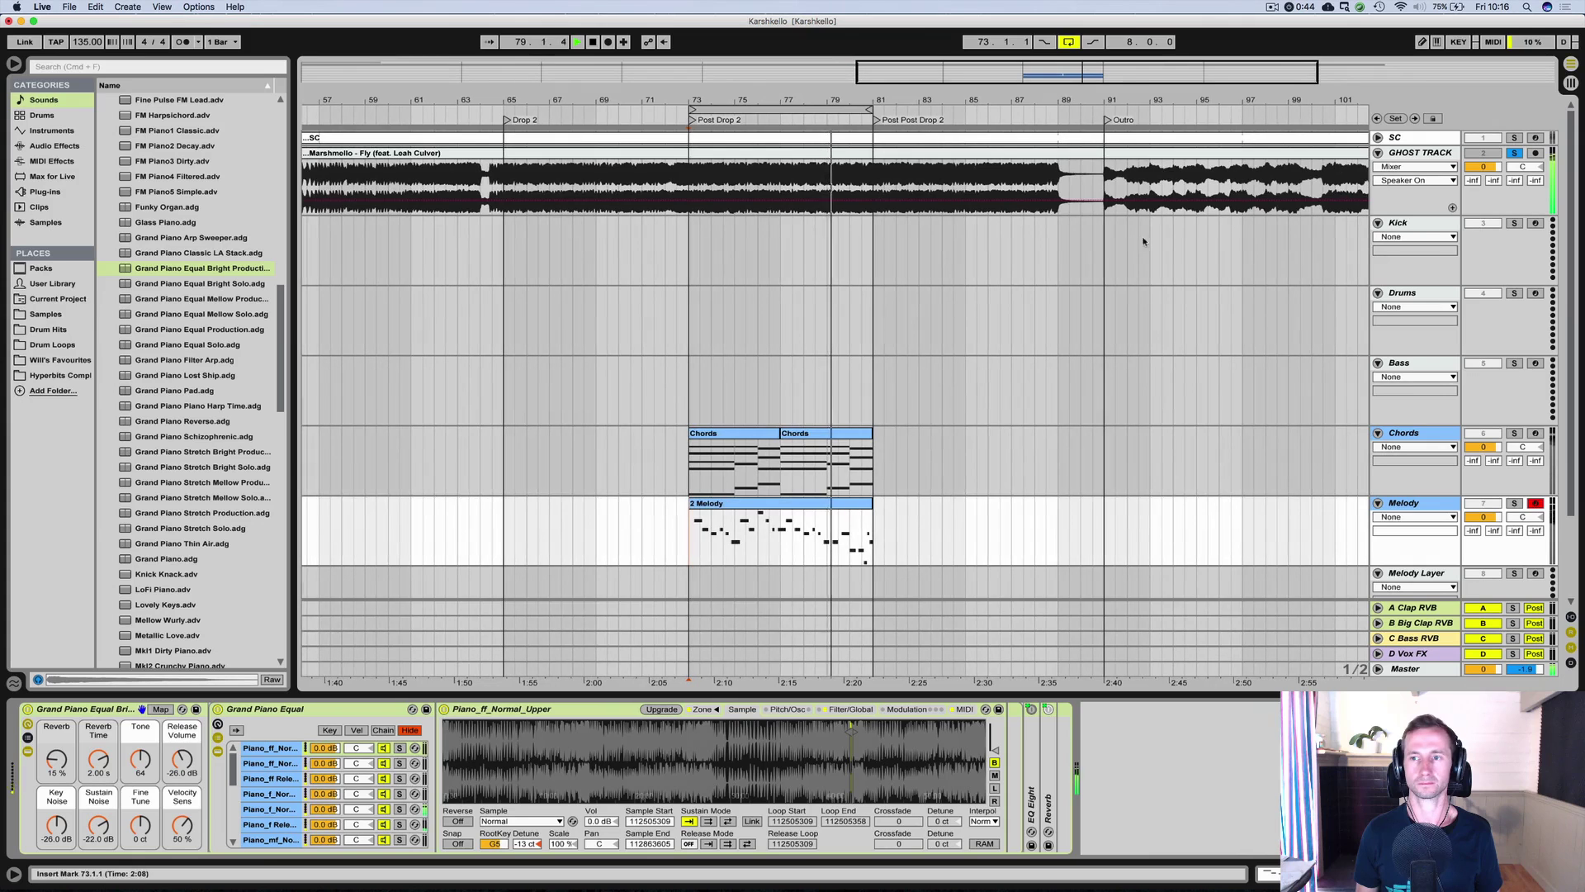
Colour the Kick and Drums tracks green and insert empty MIDI clips on both from bar 73 to 81.
{"action": "left_click", "coordinate": [1423, 224]}
{"action": "right_click", "coordinate": [1435, 296]}
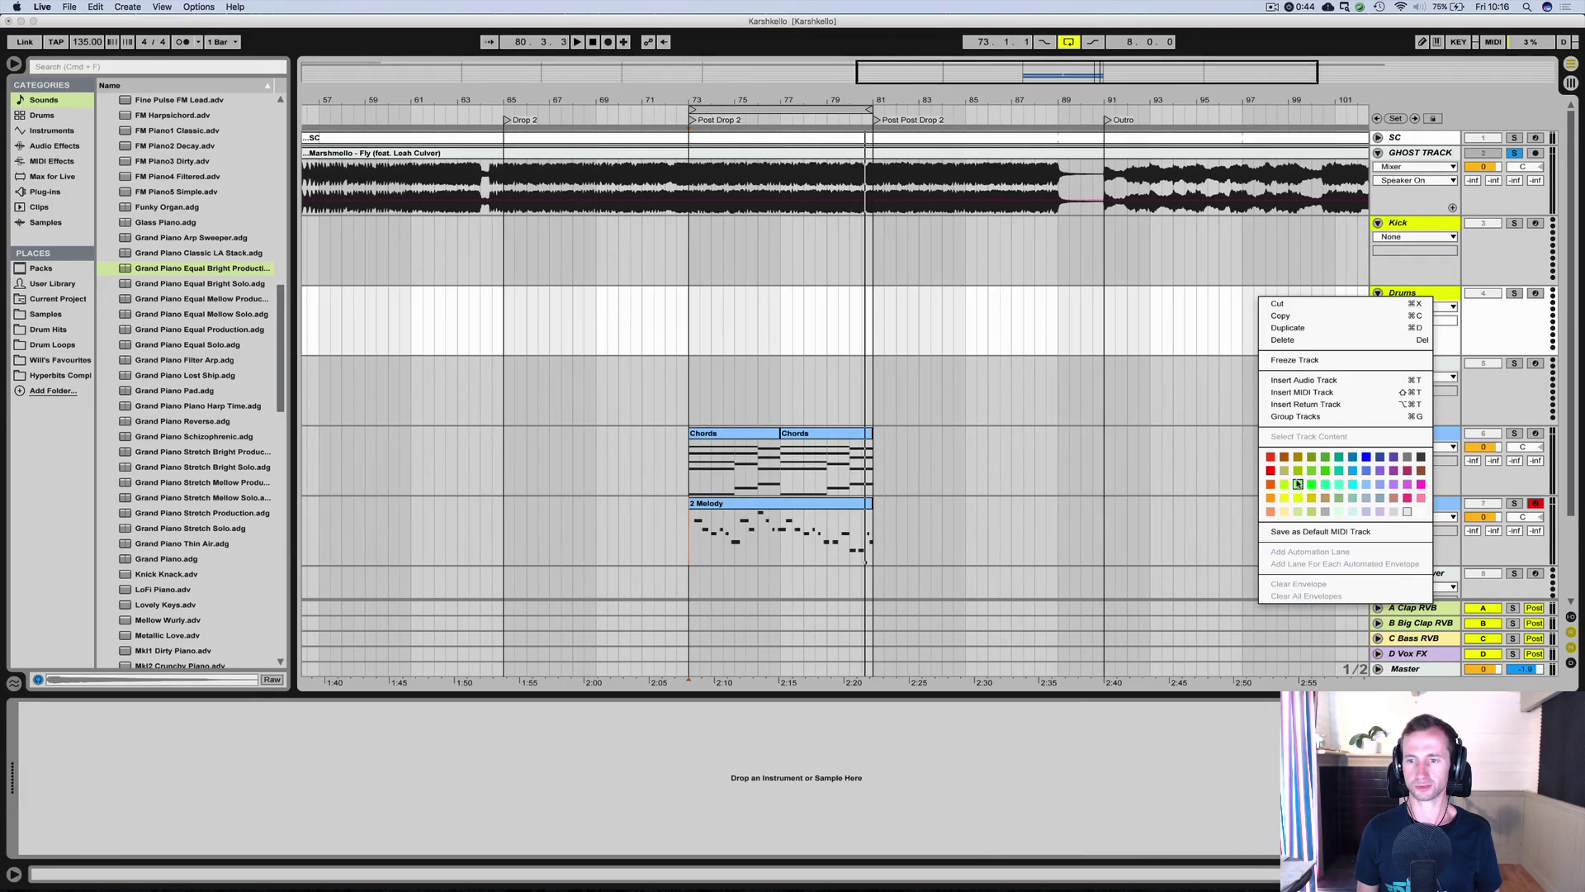
{"action": "left_click", "coordinate": [1302, 474]}
{"action": "key", "text": "super+shift+m"}
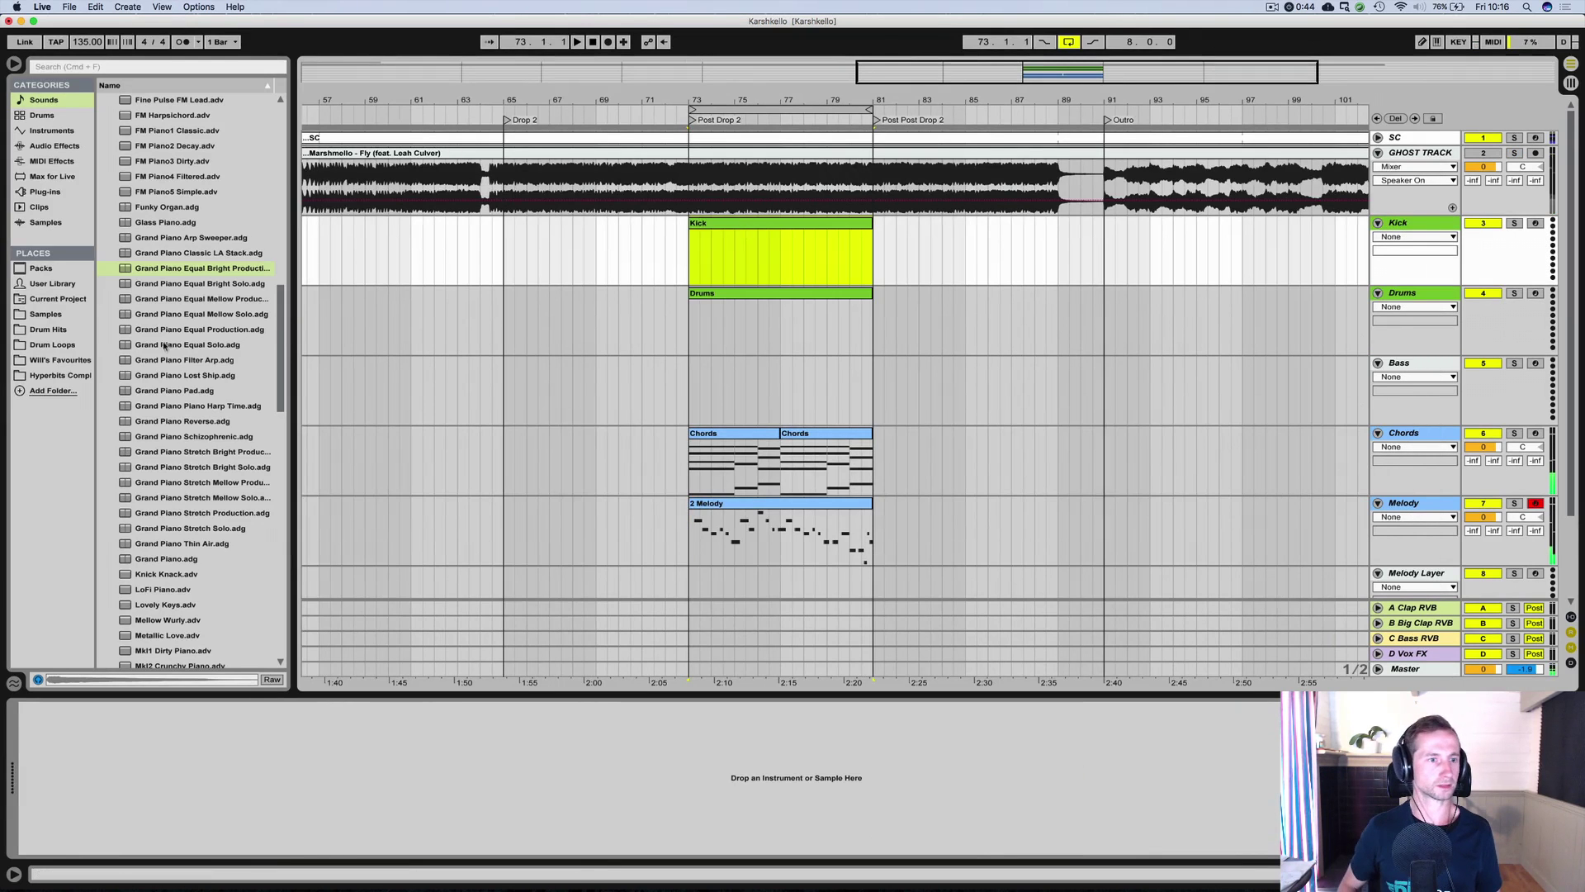
Open the CLUBBY KICKS folder within SAMPLES > KICKS of the Hyperbits sample collection.
{"action": "left_click", "coordinate": [71, 367]}
{"action": "left_click", "coordinate": [64, 377]}
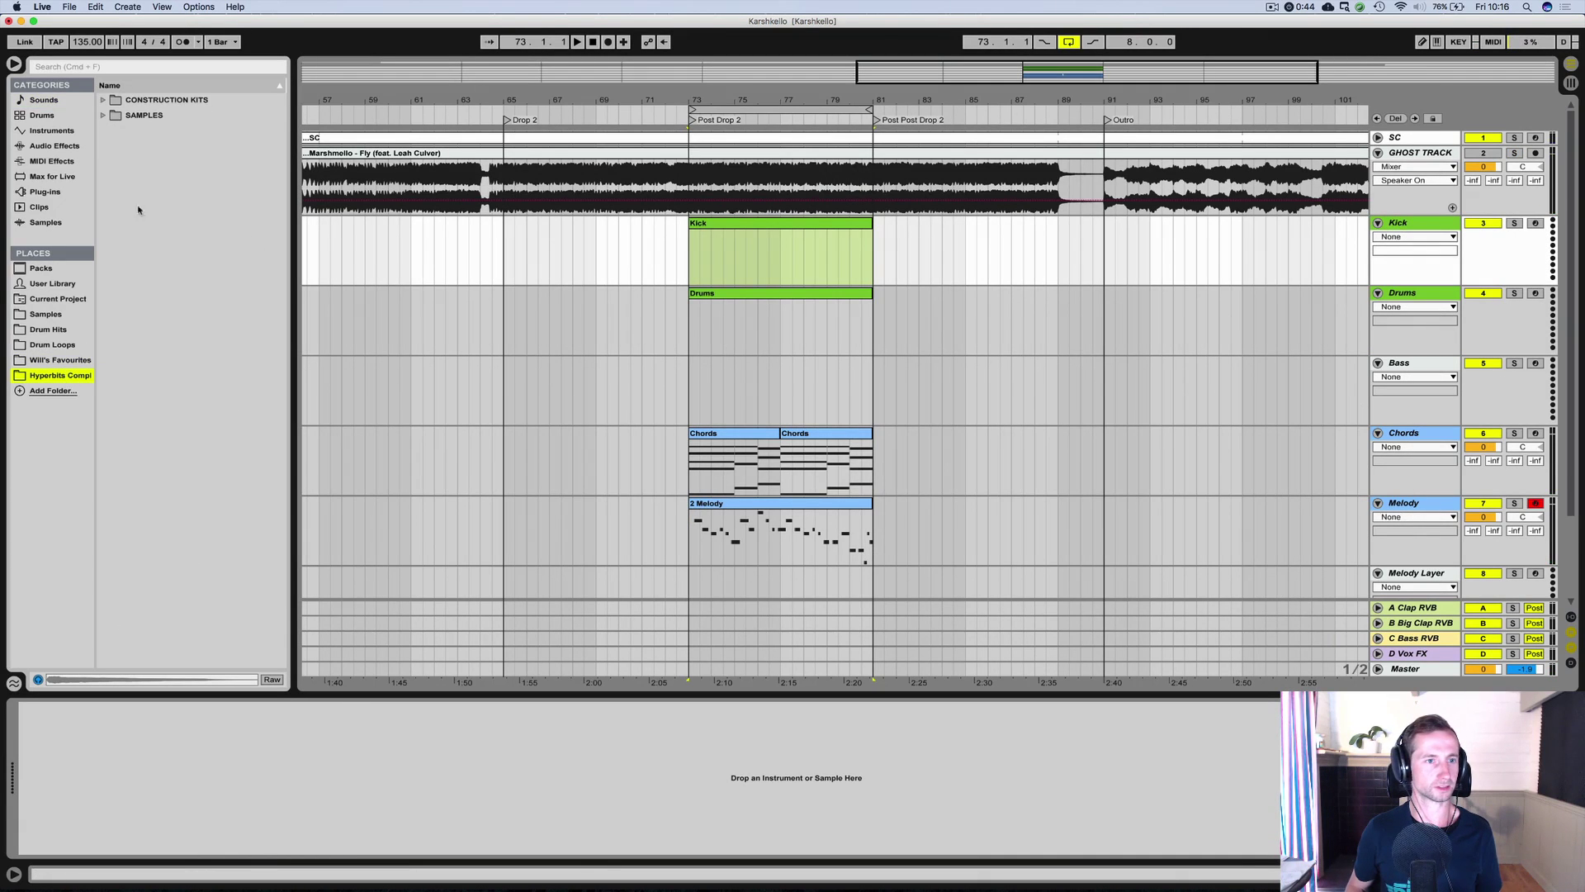
{"action": "left_click", "coordinate": [132, 104]}
{"action": "key", "text": "Down"}
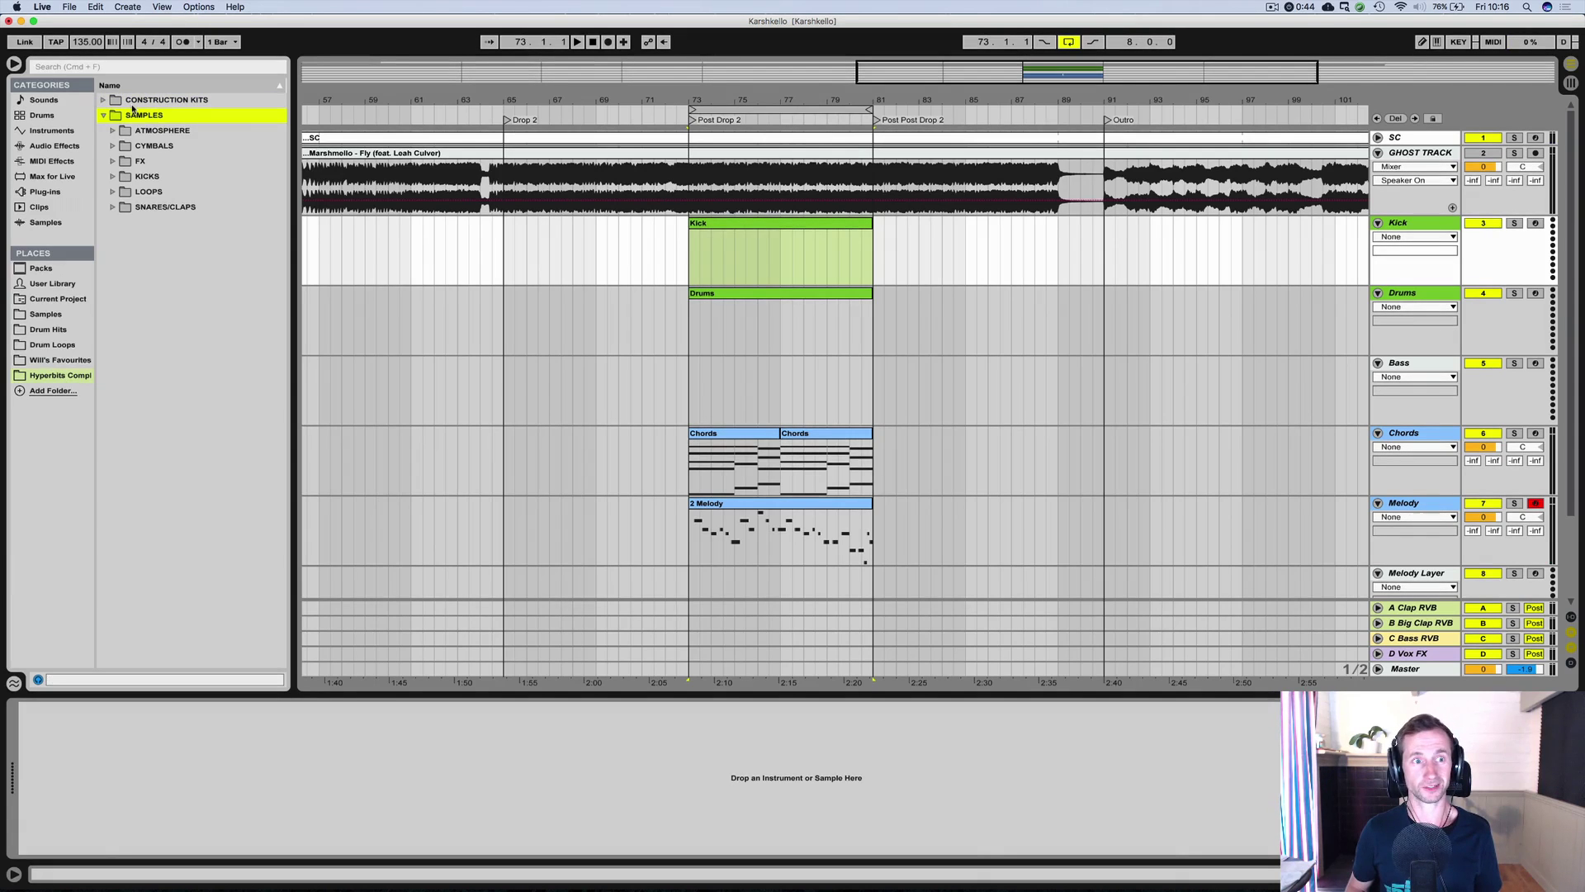
{"action": "key", "text": "Down"}
{"action": "key", "text": "Down"}
{"action": "key", "text": "Down"}
{"action": "key", "text": "Down"}
{"action": "key", "text": "Right"}
{"action": "key", "text": "Down"}
{"action": "key", "text": "Right"}
Audition the clubby kick samples and choose Kick_Club_09.wav for the Kick track.
{"action": "key", "text": "Down"}
{"action": "key", "text": "Down"}
{"action": "key", "text": "Down"}
{"action": "key", "text": "Down"}
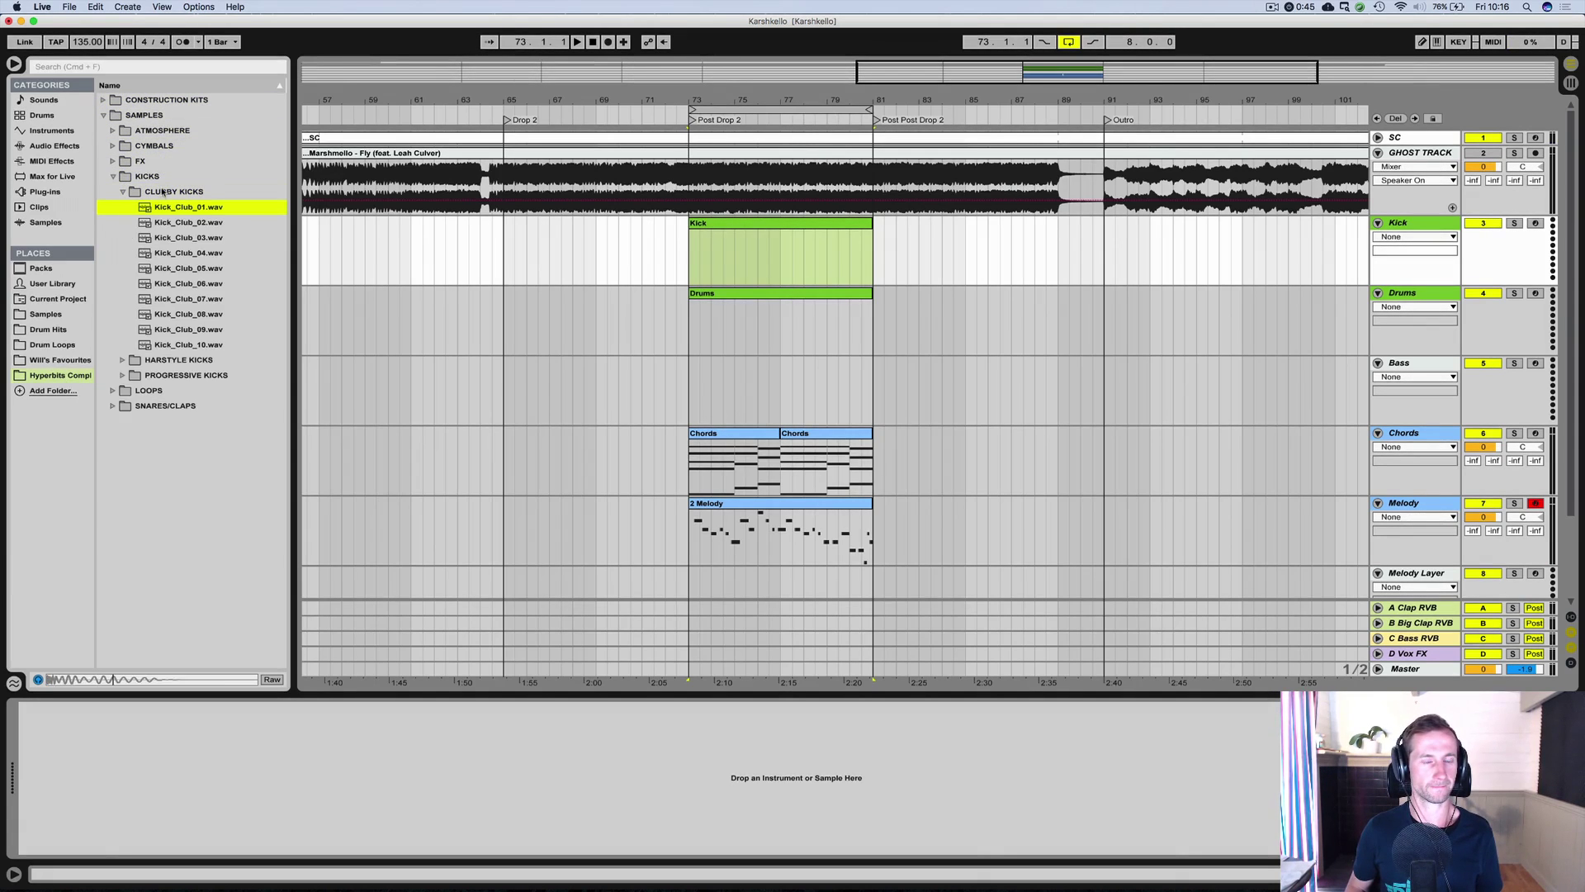
{"action": "left_click", "coordinate": [186, 281]}
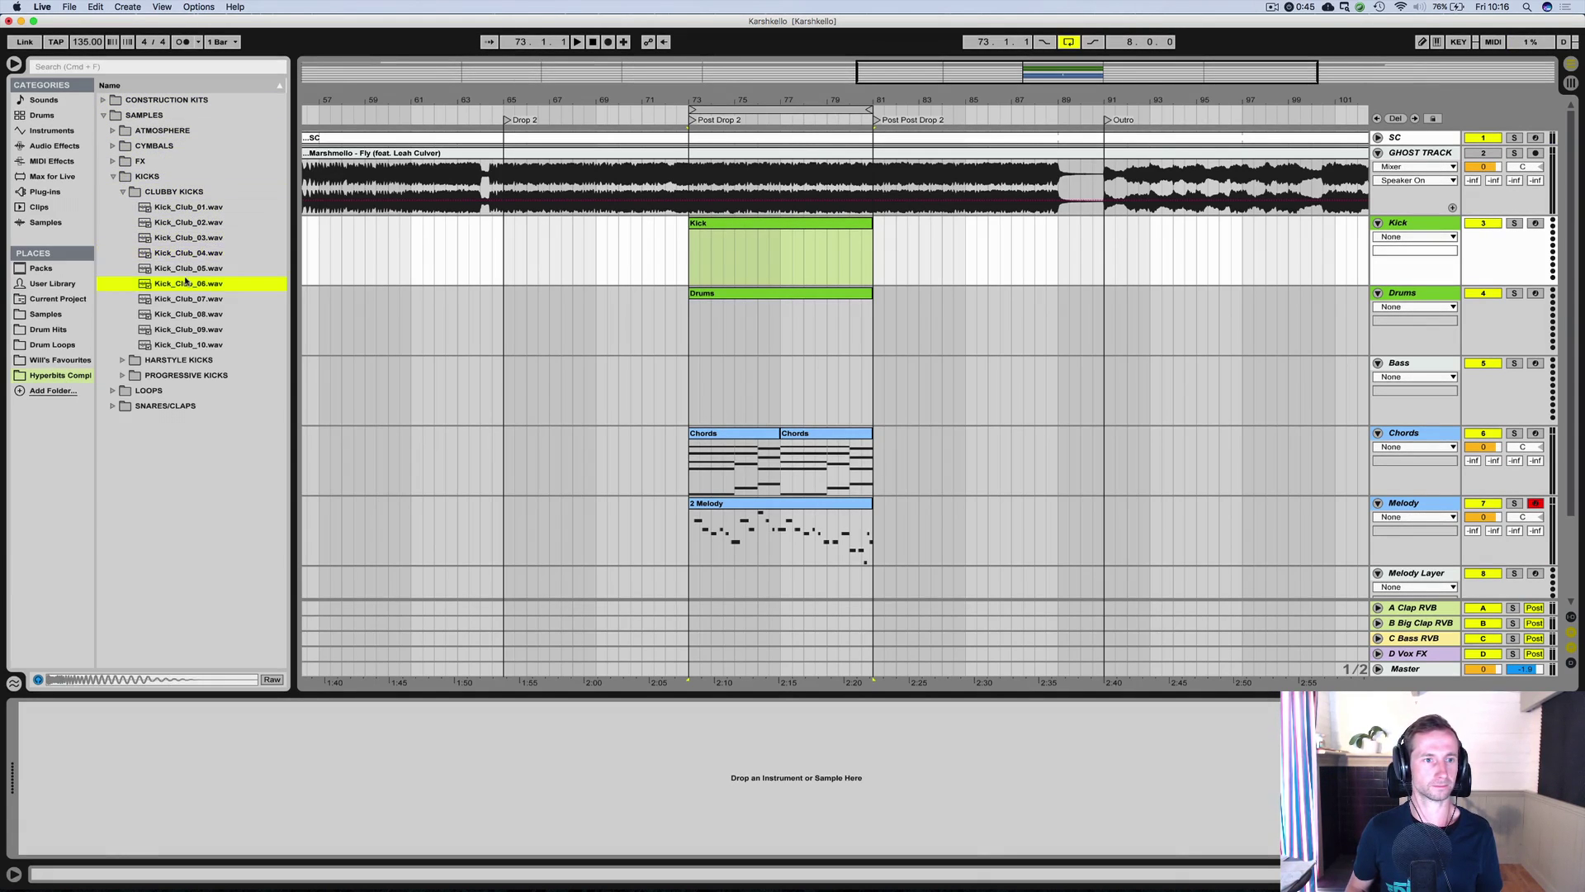
{"action": "key", "text": "Down"}
{"action": "key", "text": "Down"}
{"action": "key", "text": "Down"}
{"action": "key", "text": "Down"}
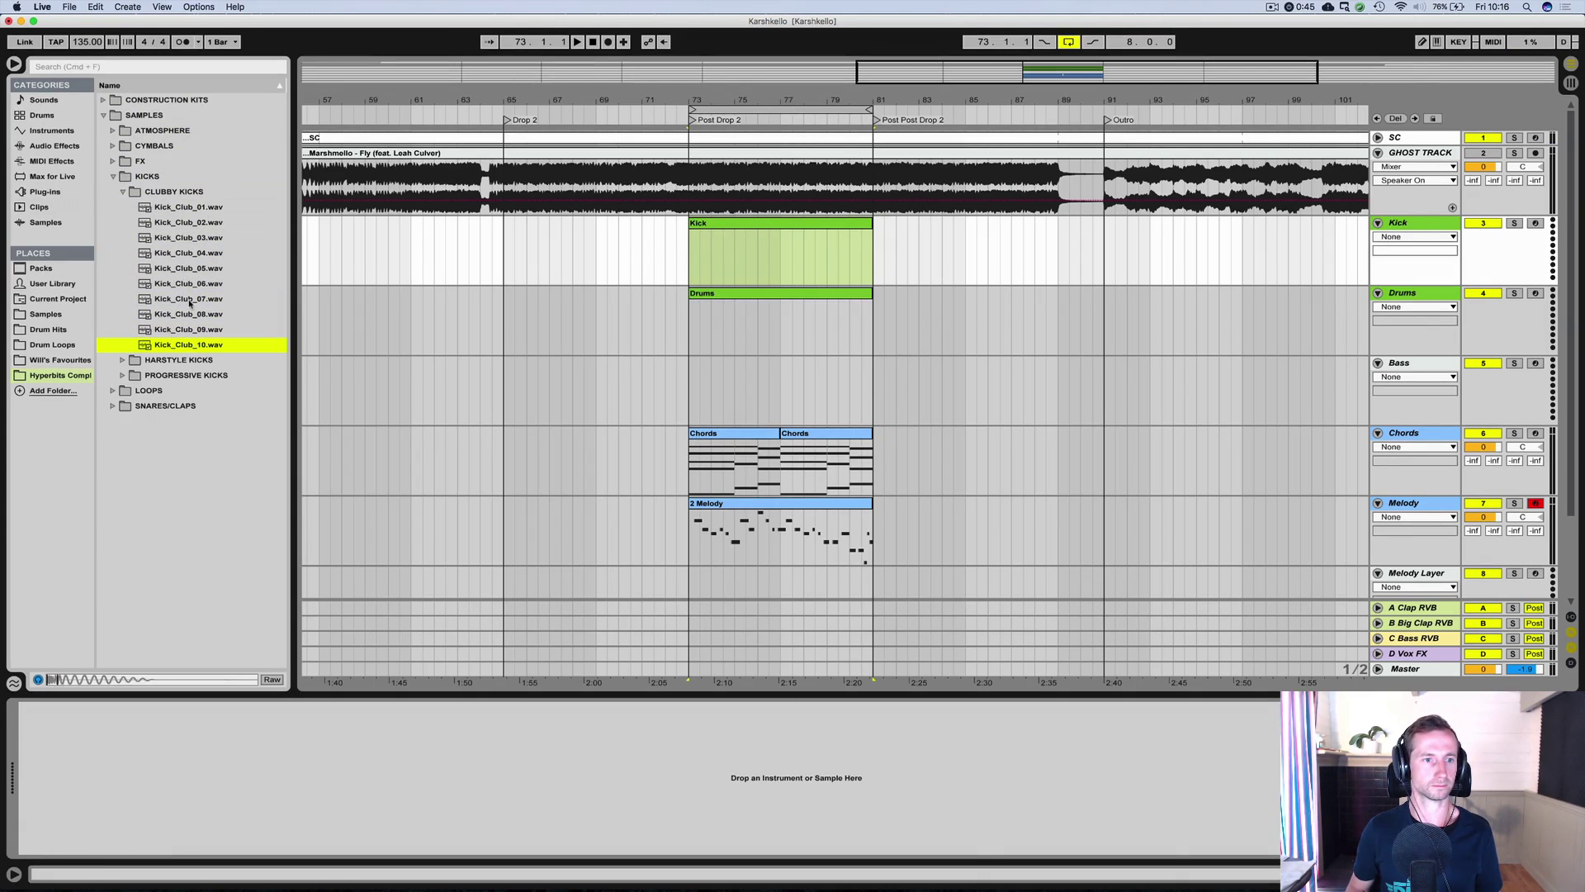
{"action": "left_click", "coordinate": [178, 330]}
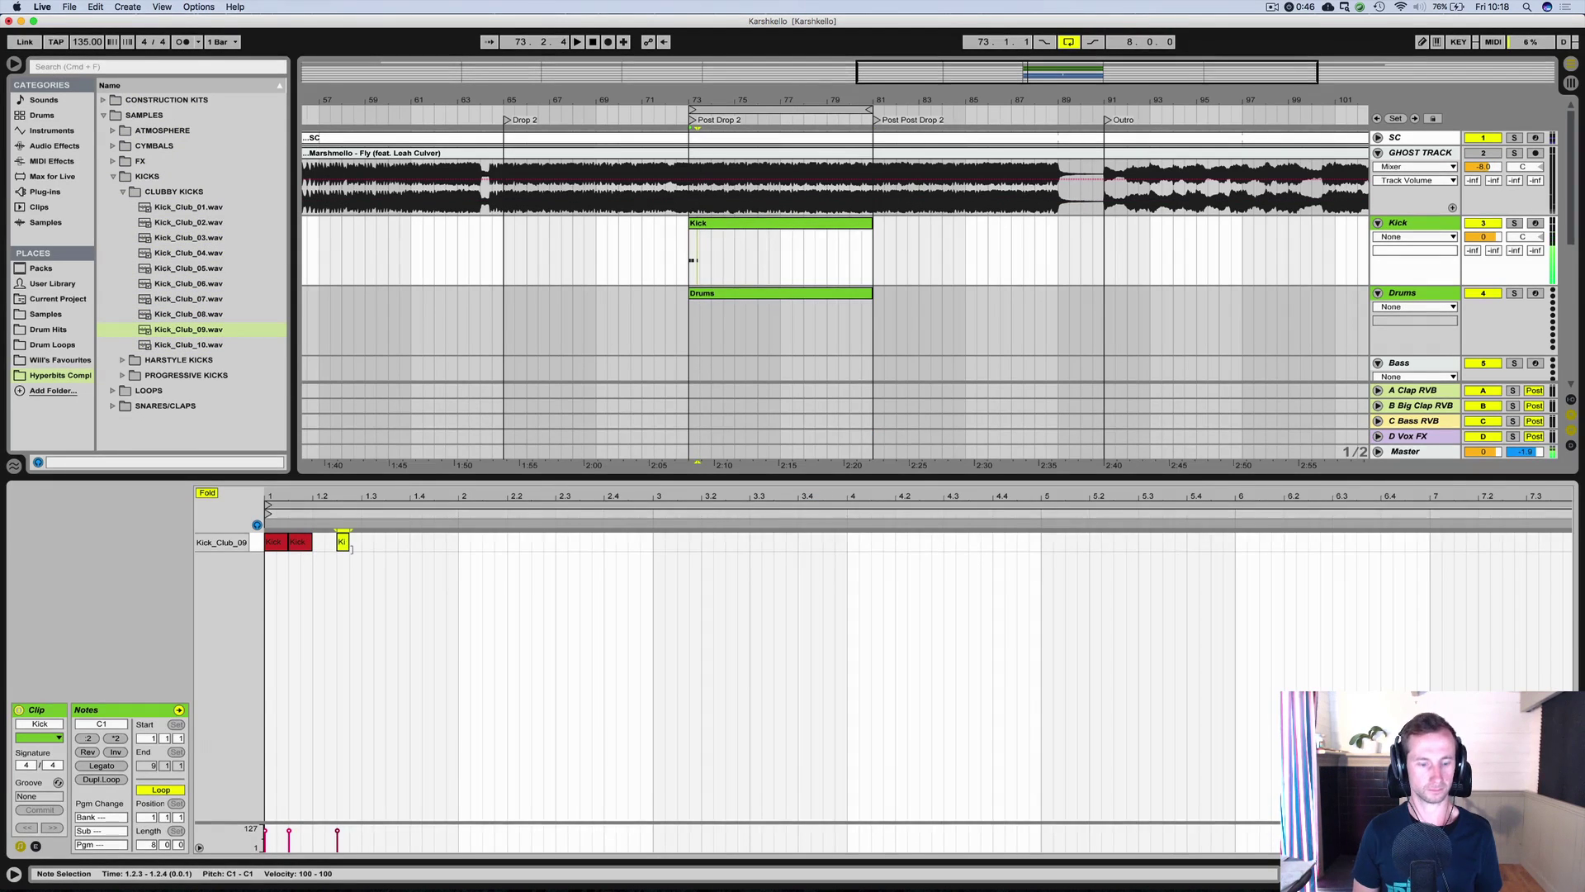
Tighten the Kick_Club_09 envelope by setting both its release and decay to 1.00 ms.
{"action": "key", "text": "shift+Tab"}
{"action": "left_click", "coordinate": [659, 808]}
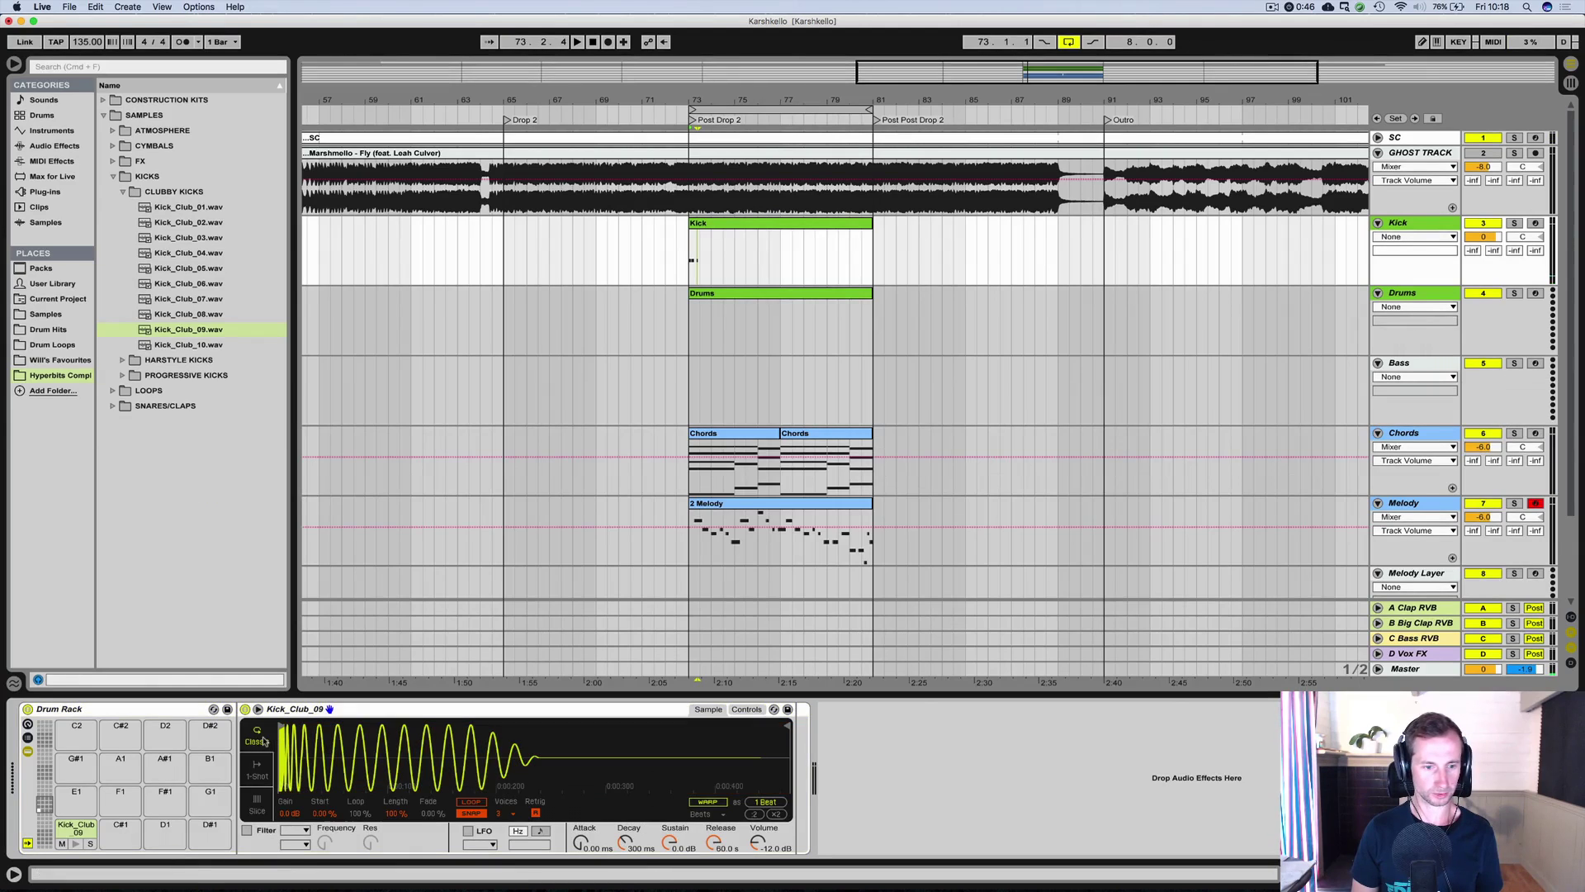
{"action": "left_click_drag", "start_coordinate": [716, 845], "coordinate": [626, 846]}
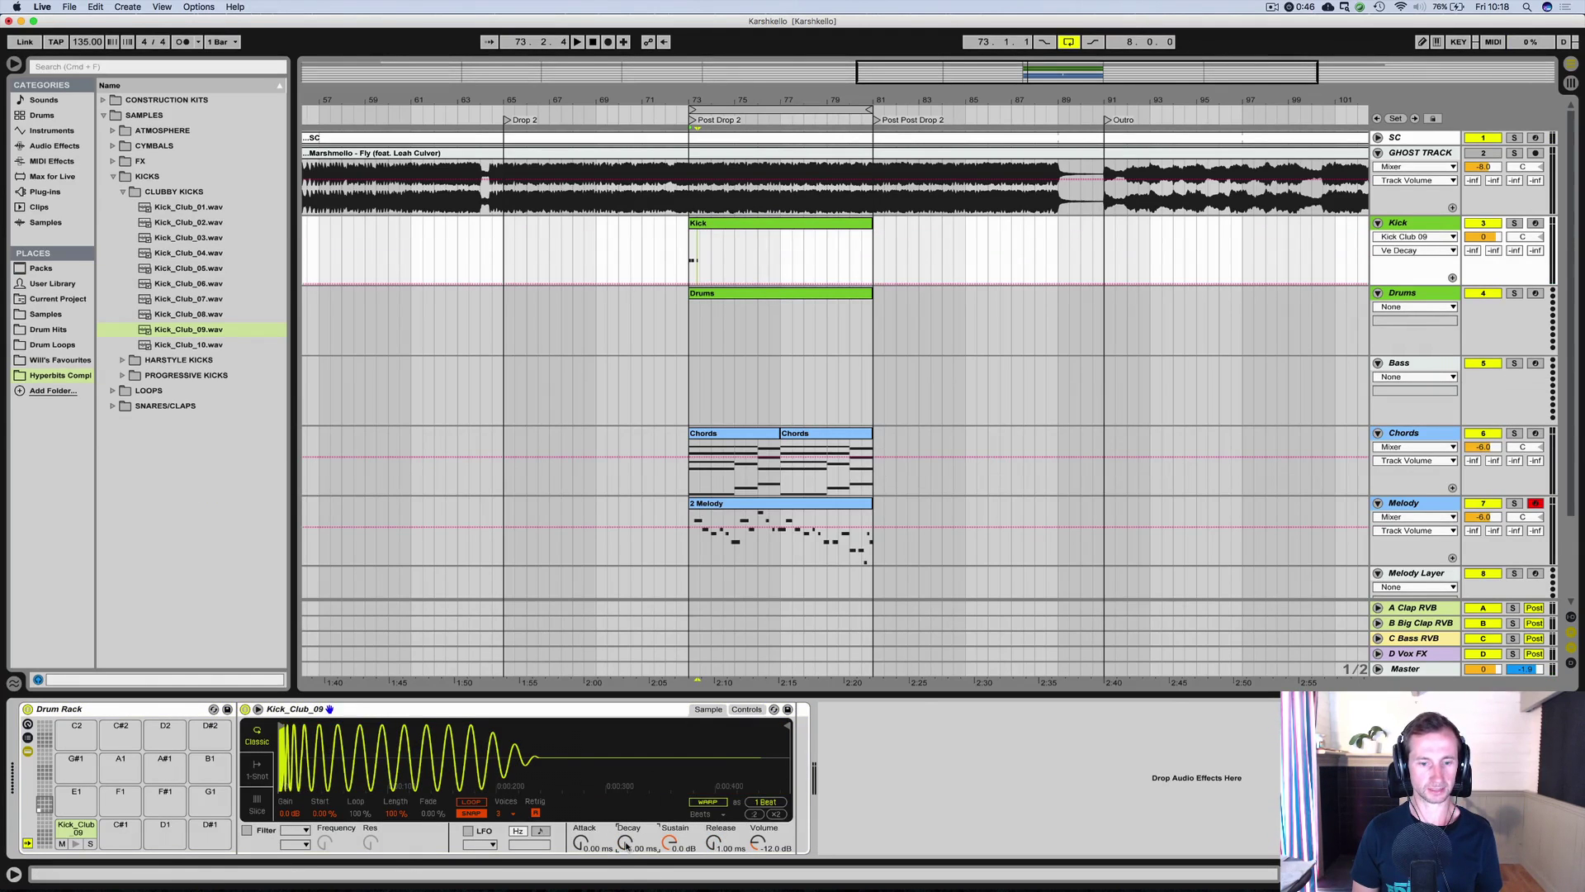
{"action": "left_click", "coordinate": [672, 843]}
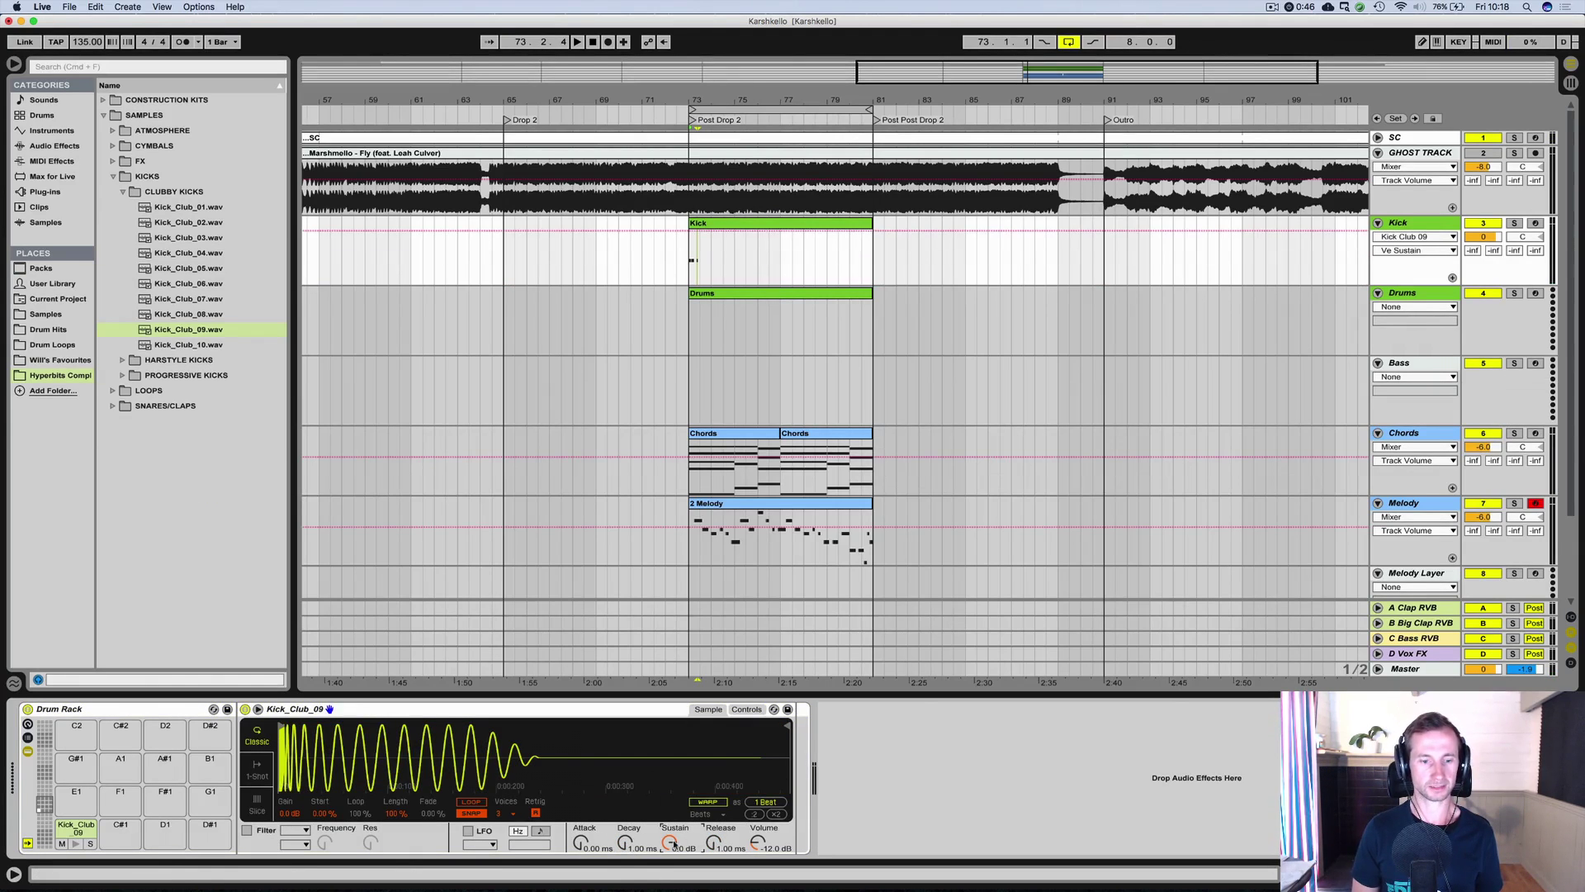
Extend the third note in the Kick clip to end at 1.3.1 and play back the kick pattern.
{"action": "double_click", "coordinate": [711, 223]}
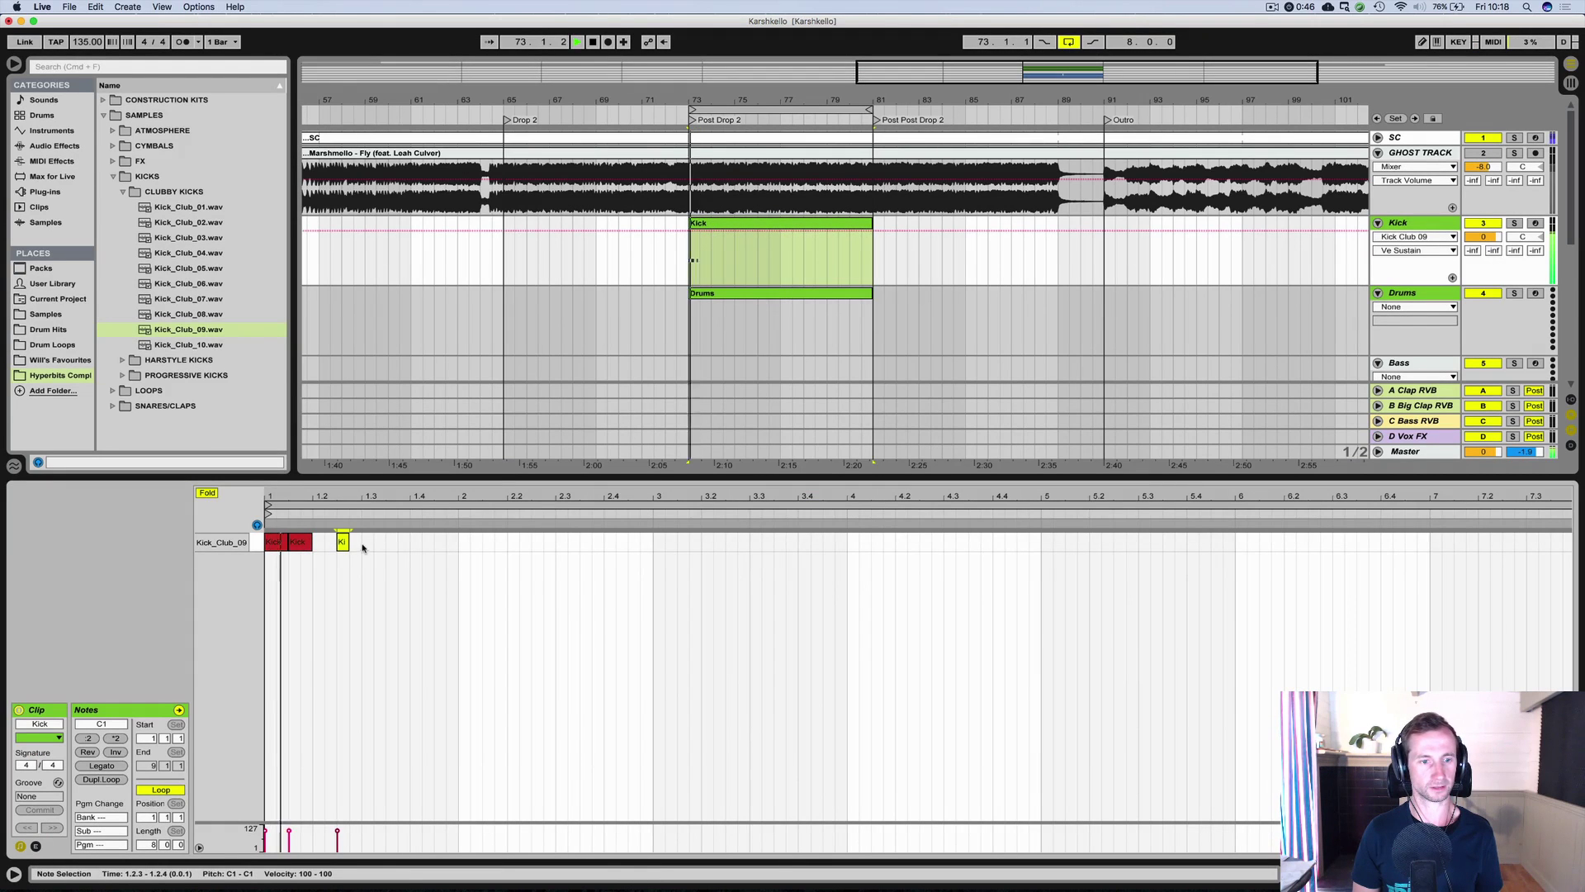
{"action": "key", "text": "space"}
{"action": "key", "text": "shift+Tab"}
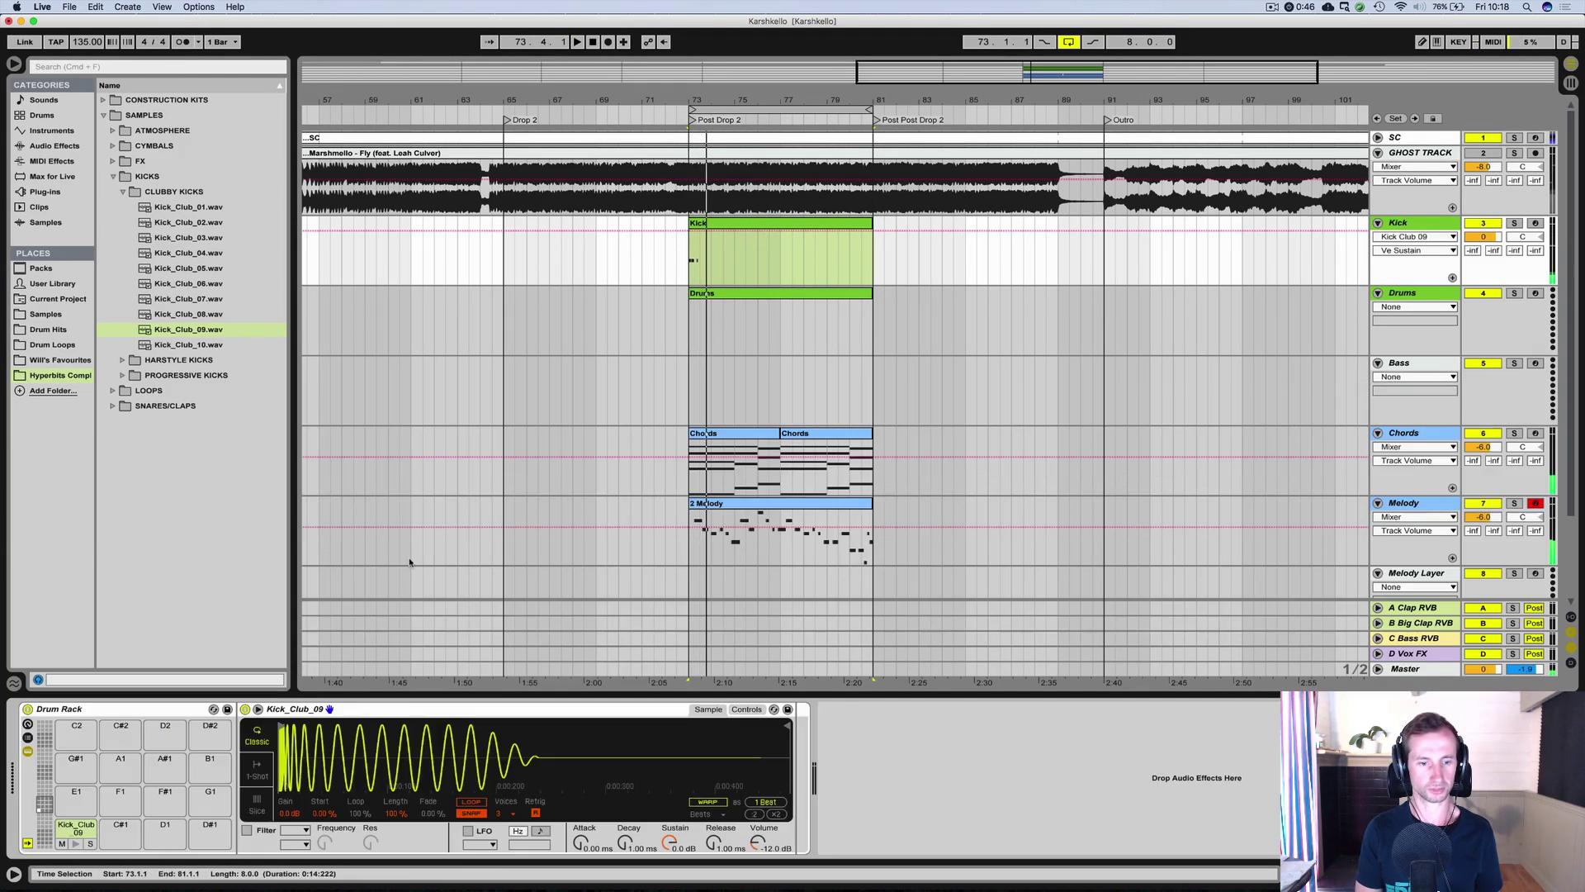
{"action": "key", "text": "shift+Tab"}
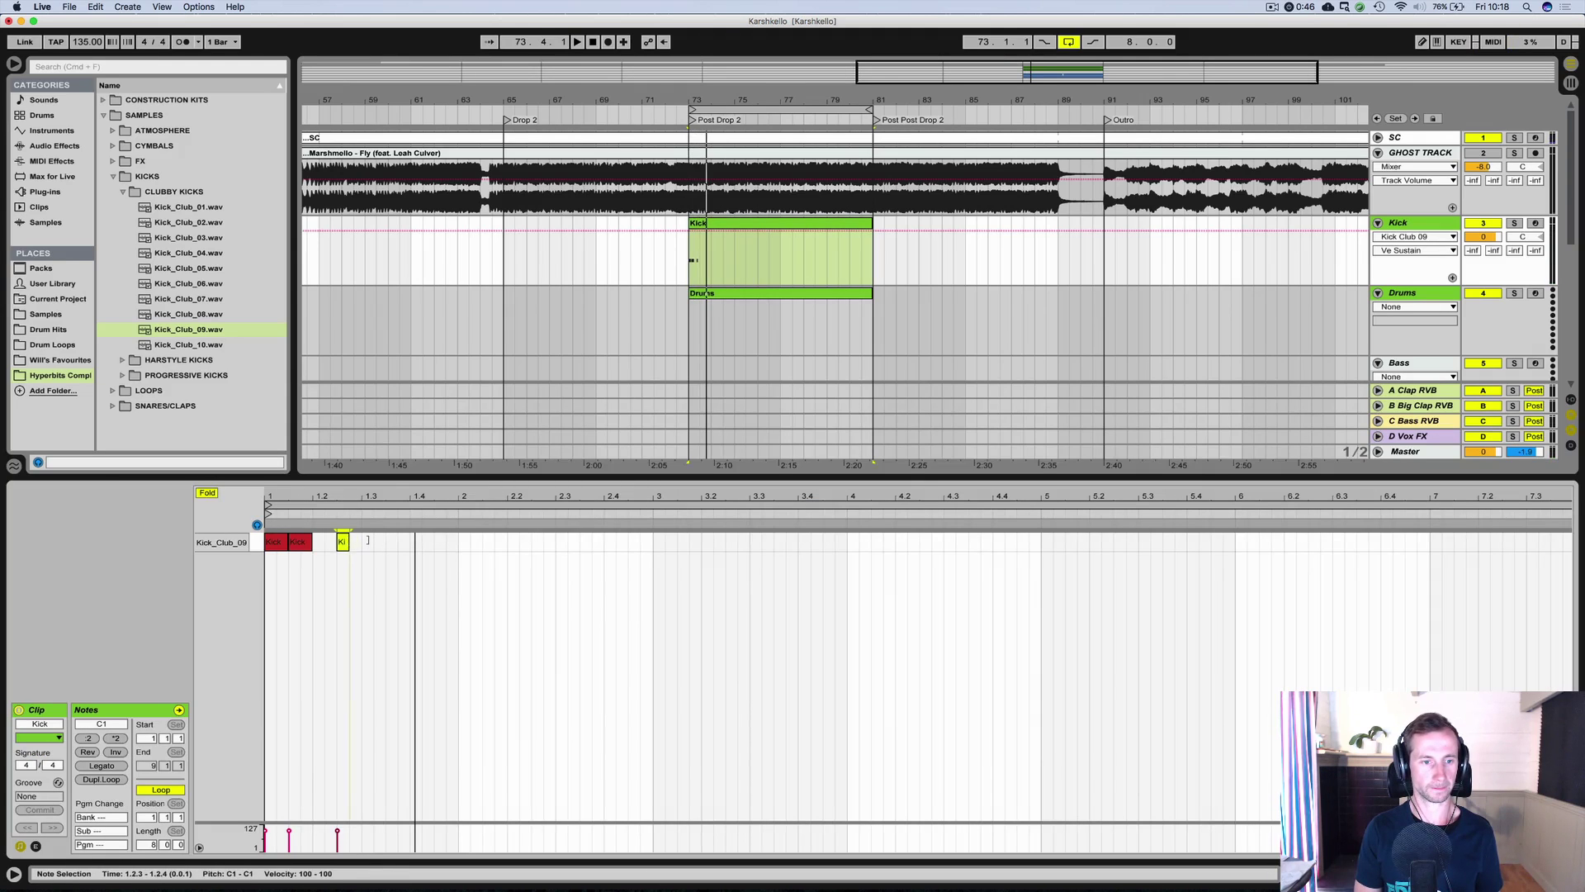
{"action": "left_click_drag", "start_coordinate": [367, 540], "coordinate": [370, 543]}
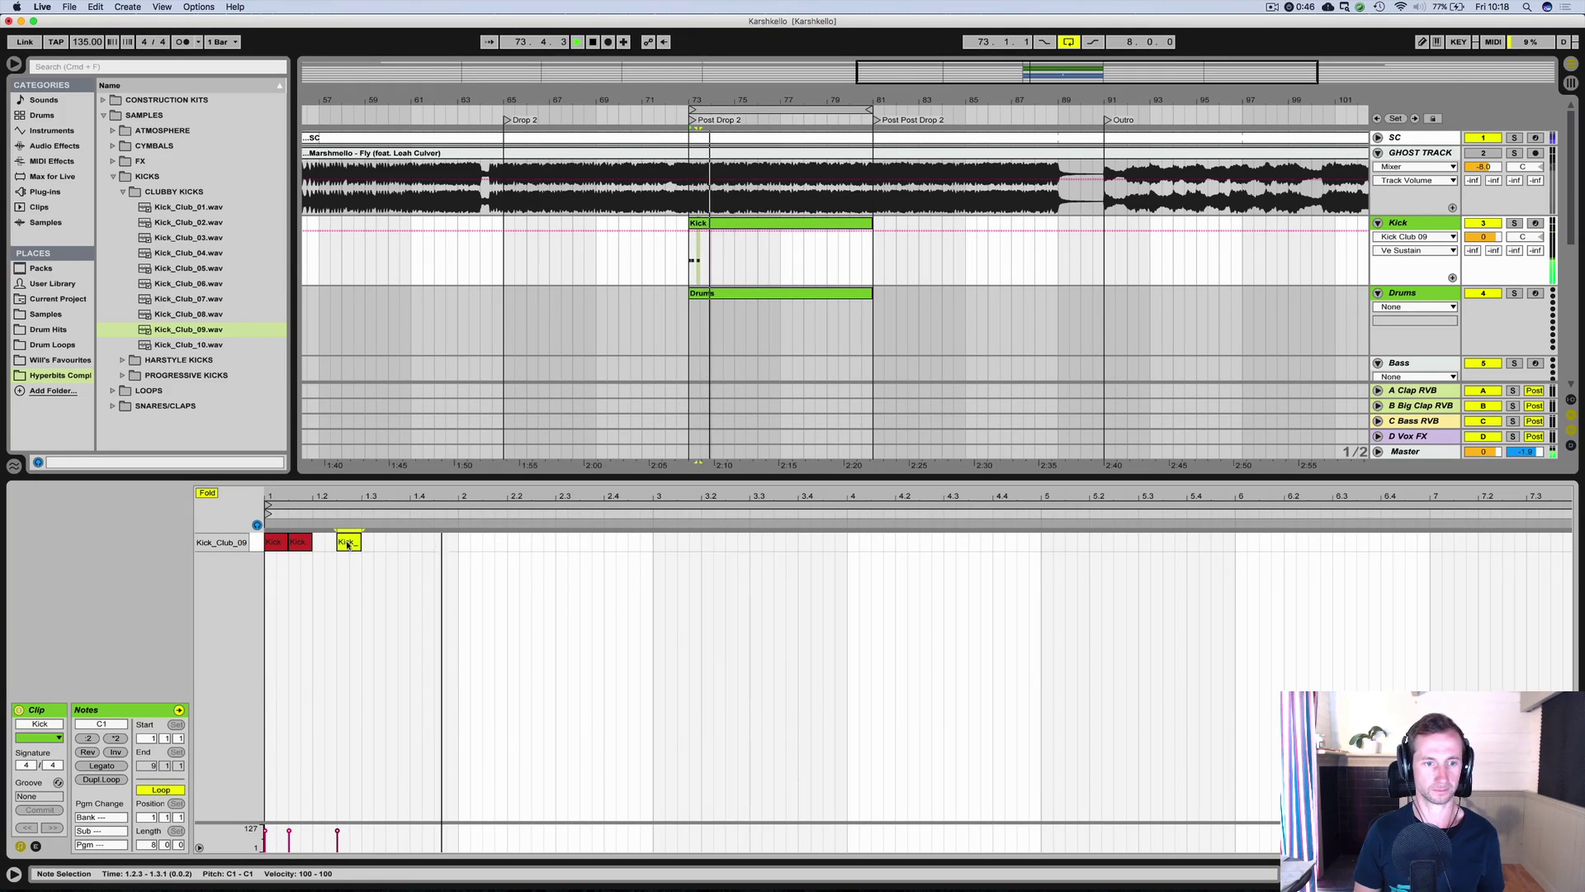
{"action": "key", "text": "space"}
{"action": "left_click_drag", "start_coordinate": [377, 541], "coordinate": [524, 549]}
{"action": "key", "text": "space"}
{"action": "key", "text": "space"}
{"action": "key", "text": "space"}
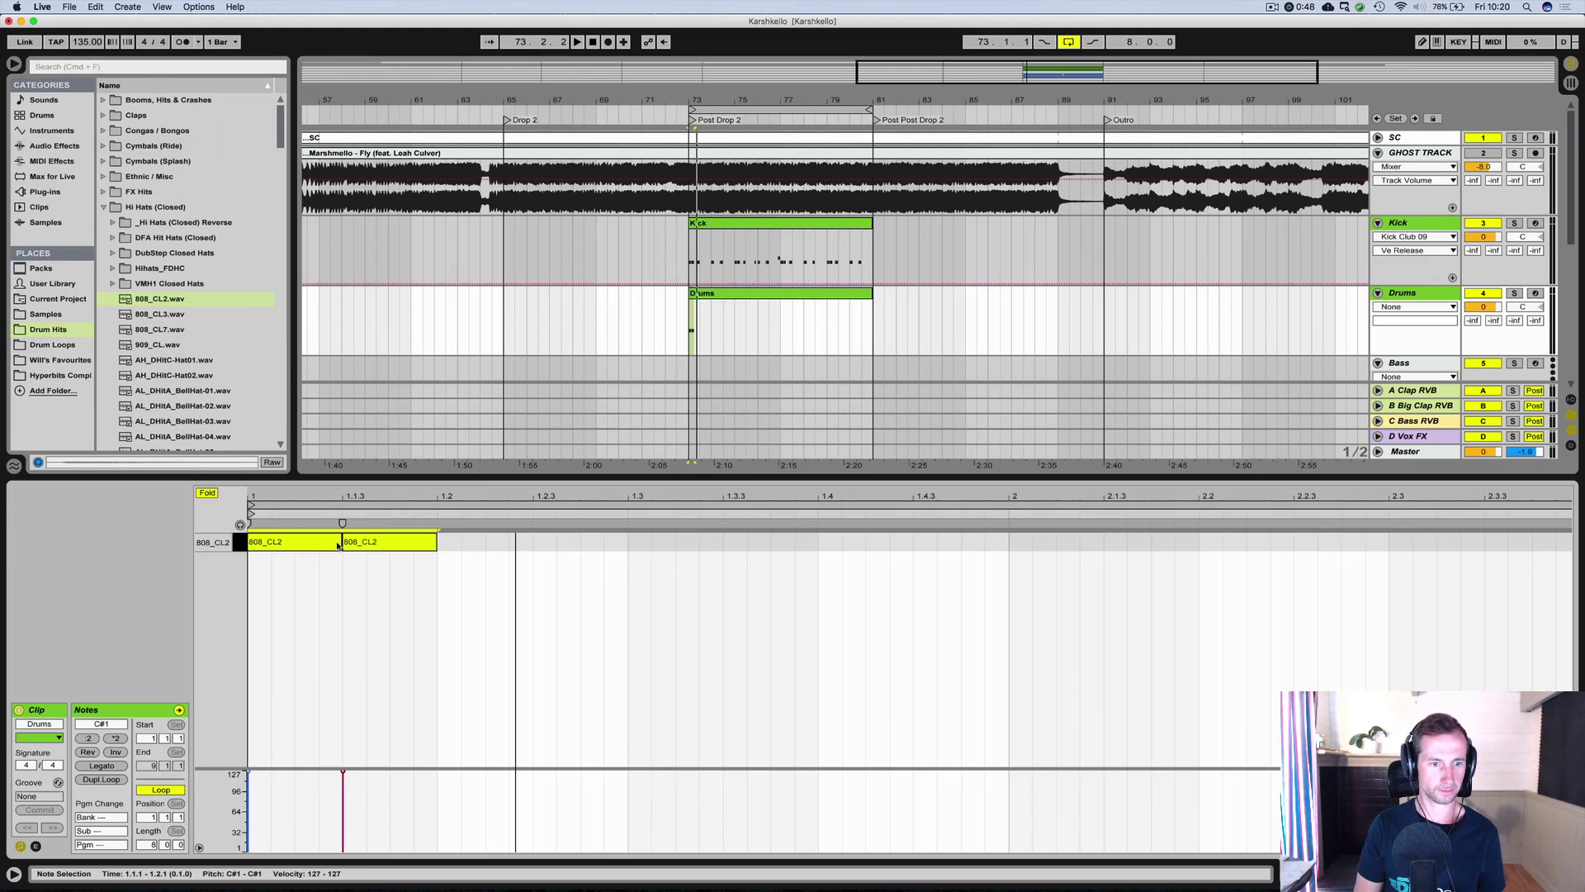
Delete the second 808_CL2 note in the Drums clip and duplicate the hi-hat as sixteenth notes across the first beat.
{"action": "left_click", "coordinate": [369, 542]}
{"action": "key", "text": "Delete"}
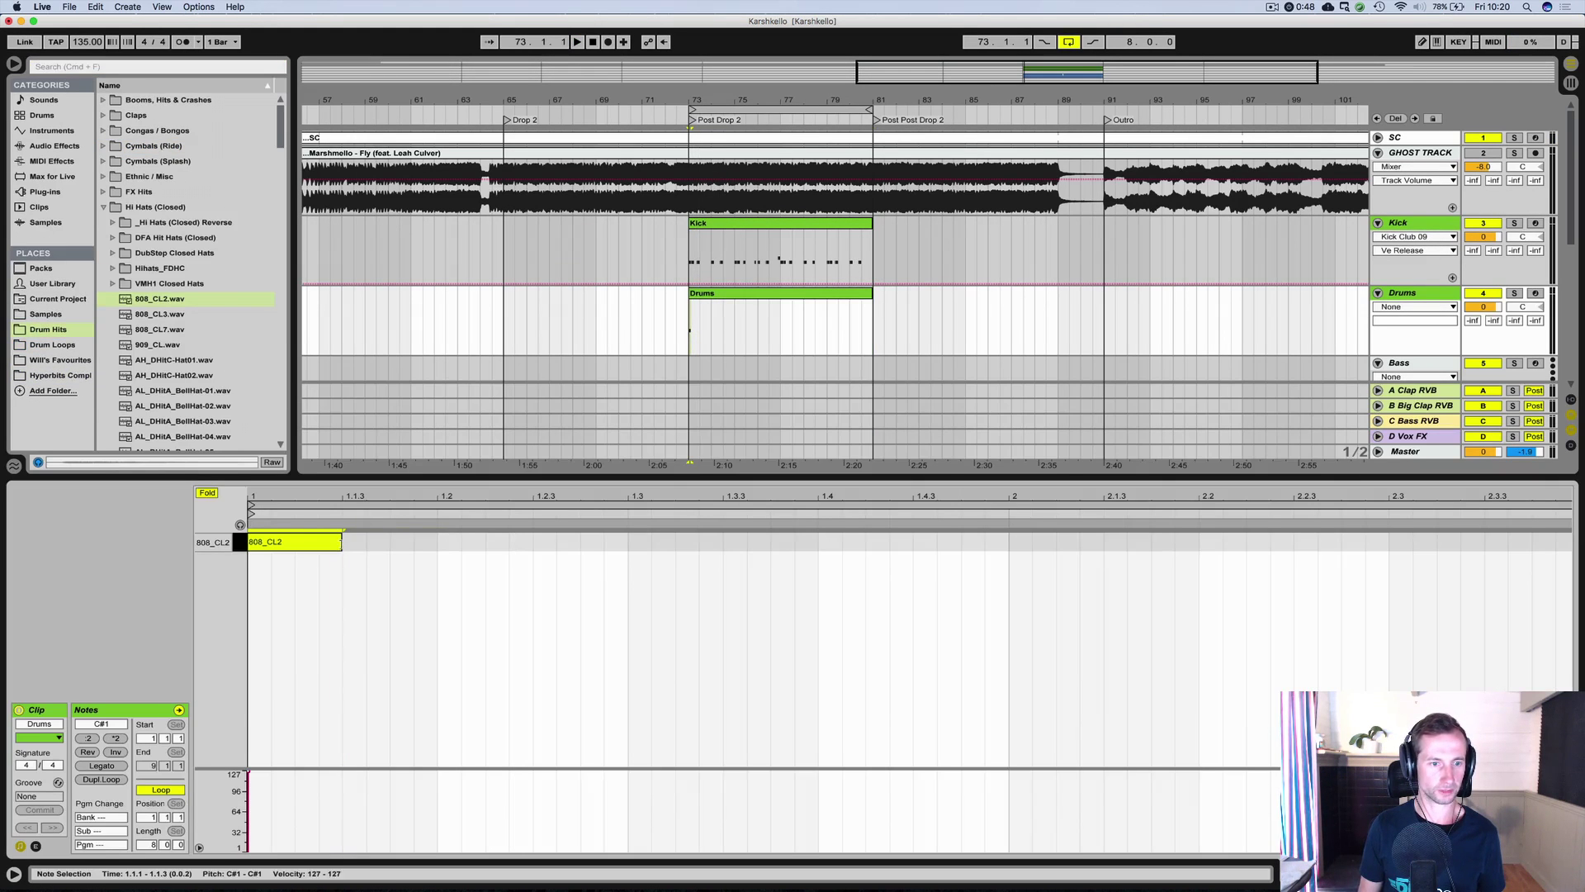
{"action": "key", "text": "super+d"}
{"action": "key", "text": "super+d"}
{"action": "key", "text": "super+d"}
{"action": "key", "text": "super+d"}
{"action": "key", "text": "super+d"}
{"action": "key", "text": "super+d"}
{"action": "key", "text": "super+d"}
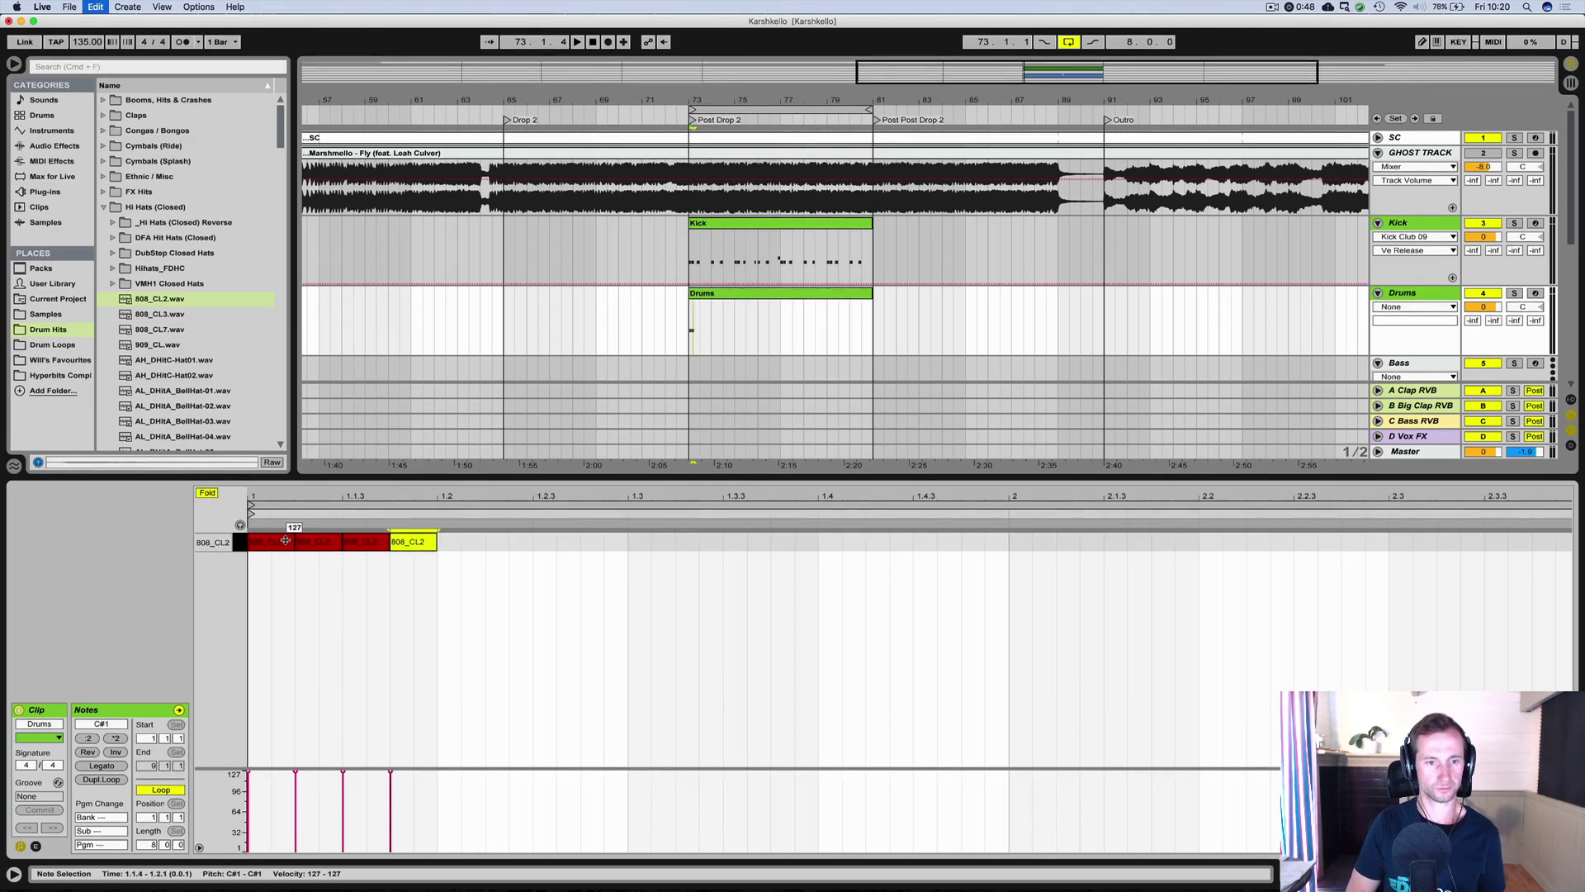
Duplicate the 808_CL2 hi-hat pattern until it fills all eight bars of the Drums clip, and play it back.
{"action": "key", "text": "space"}
{"action": "key", "text": "super+d"}
{"action": "key", "text": "super+d"}
{"action": "key", "text": "super+d"}
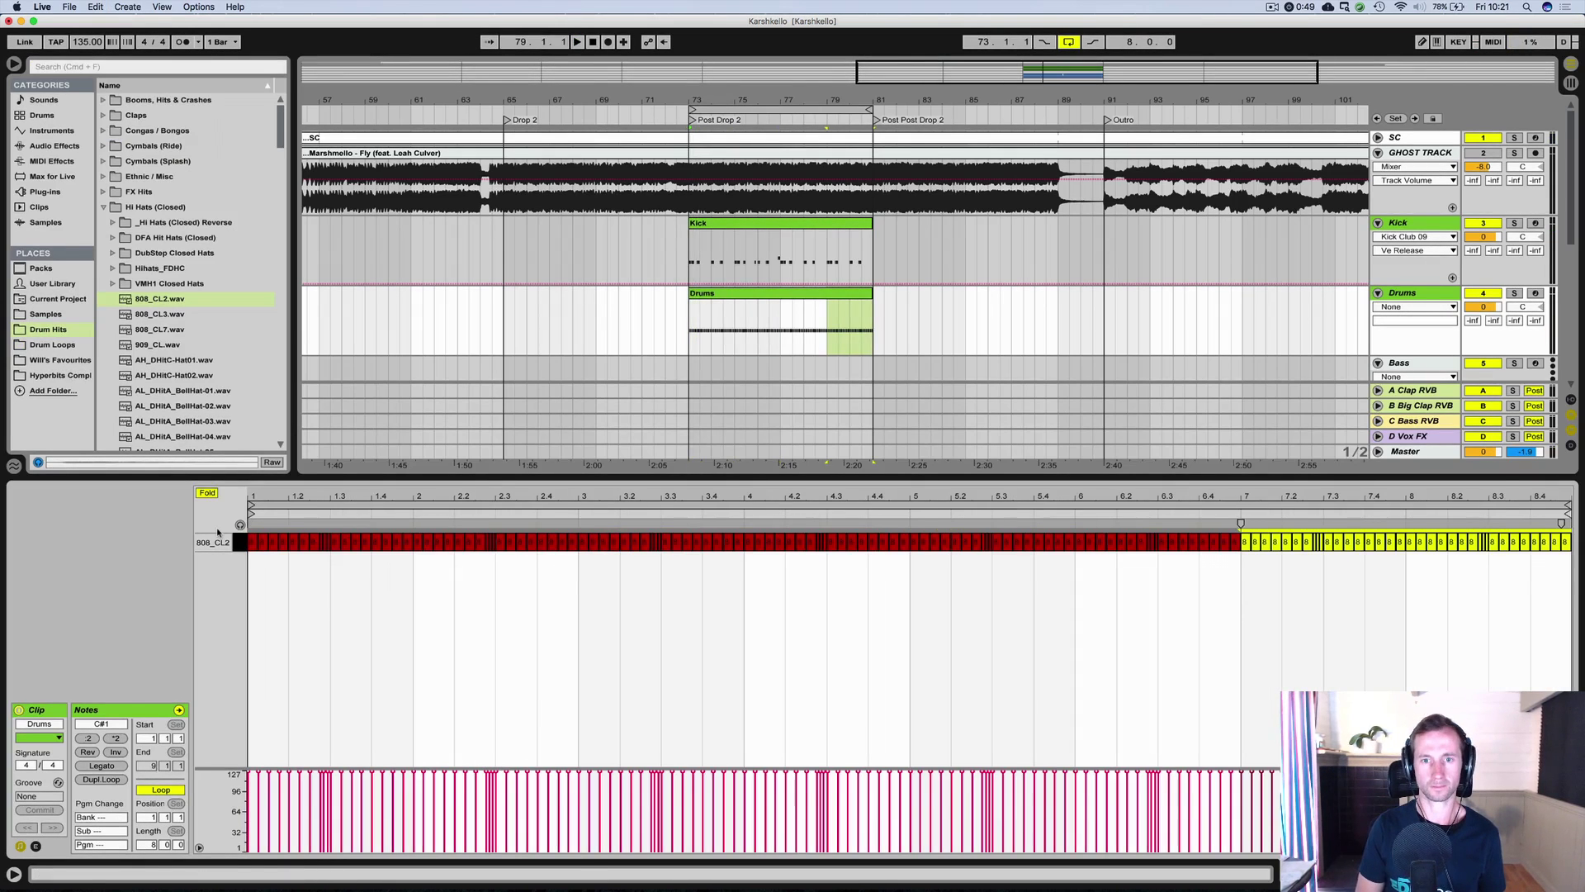
{"action": "key", "text": "space"}
Route the Drum Rack's return chain to the A-Clap RVB track and start playback.
{"action": "key", "text": "shift+Tab"}
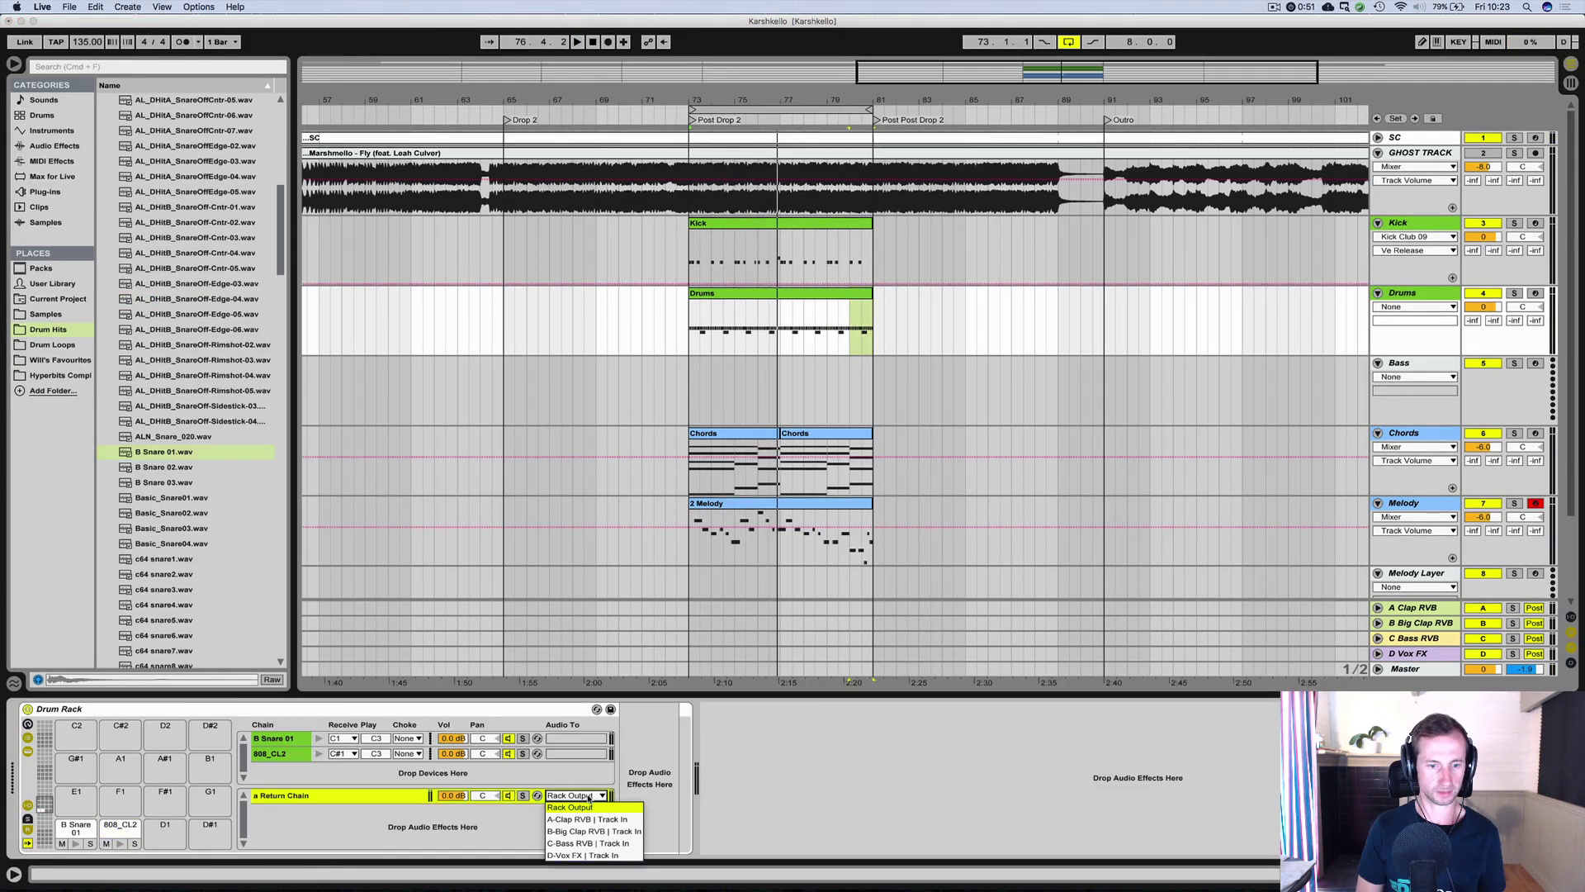
{"action": "left_click", "coordinate": [589, 820]}
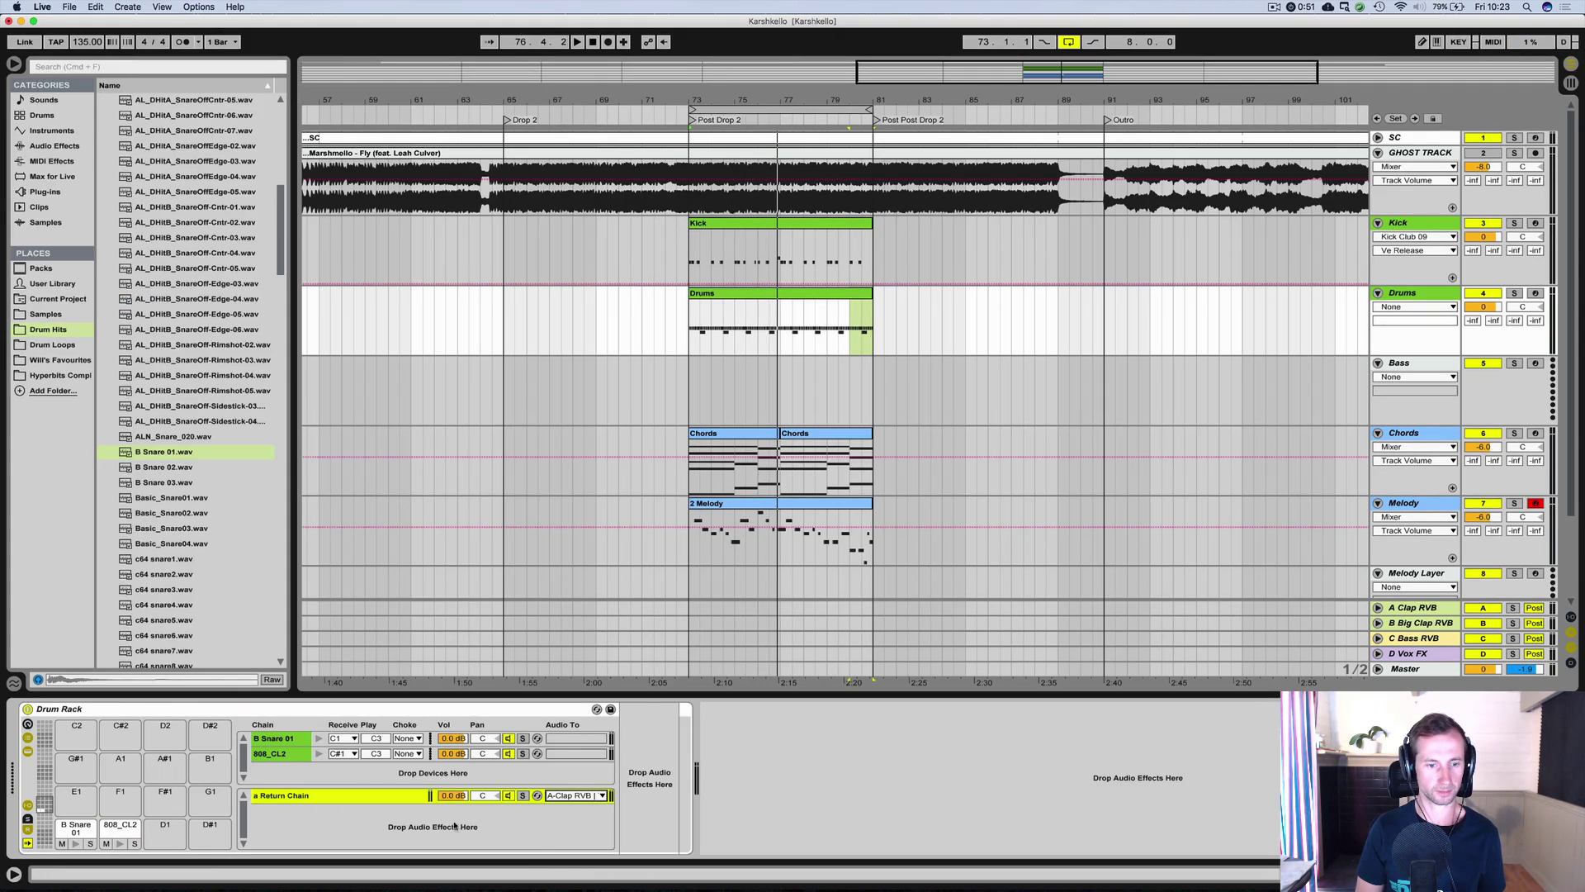
{"action": "key", "text": "space"}
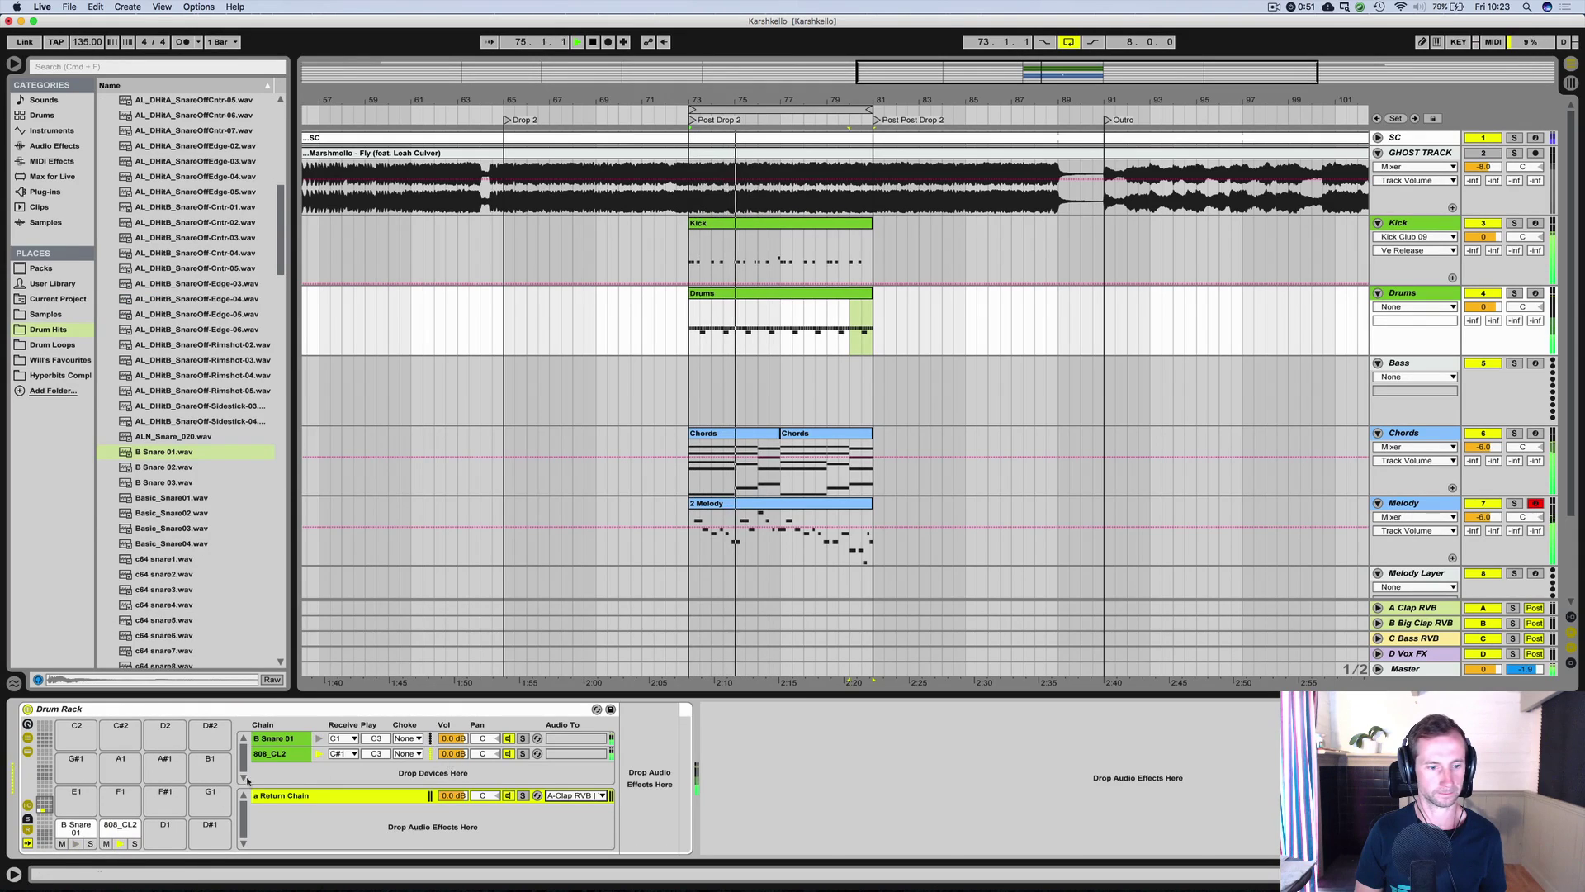
Switch the B Snare 01 sample to Classic mode with release 1.00 ms, sustain -inf dB and decay 756 ms.
{"action": "left_click", "coordinate": [74, 829]}
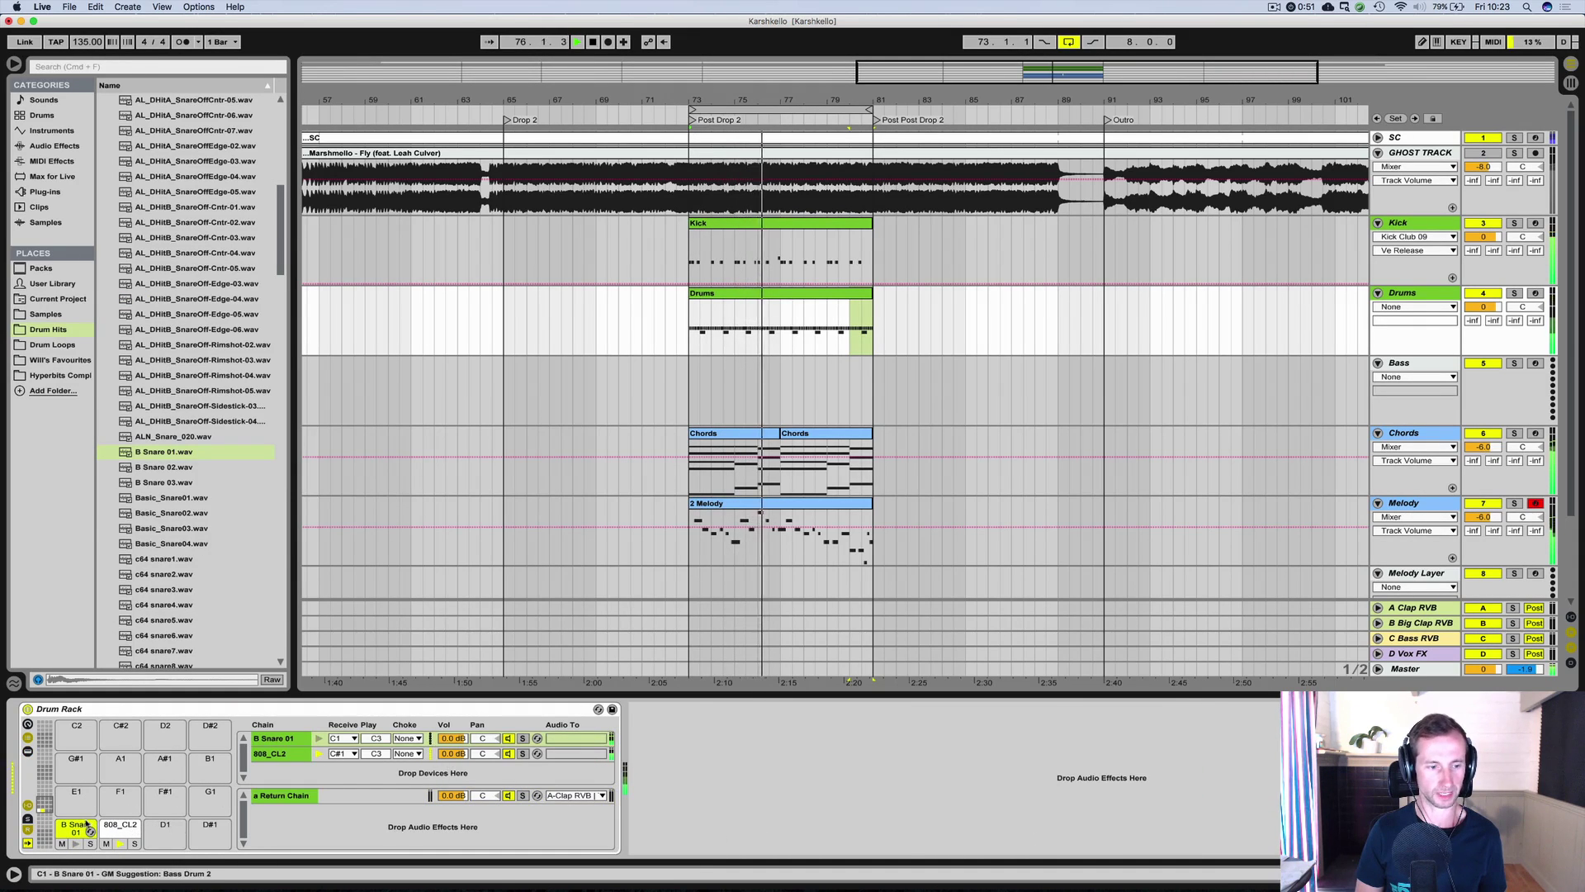
{"action": "left_click", "coordinate": [74, 829]}
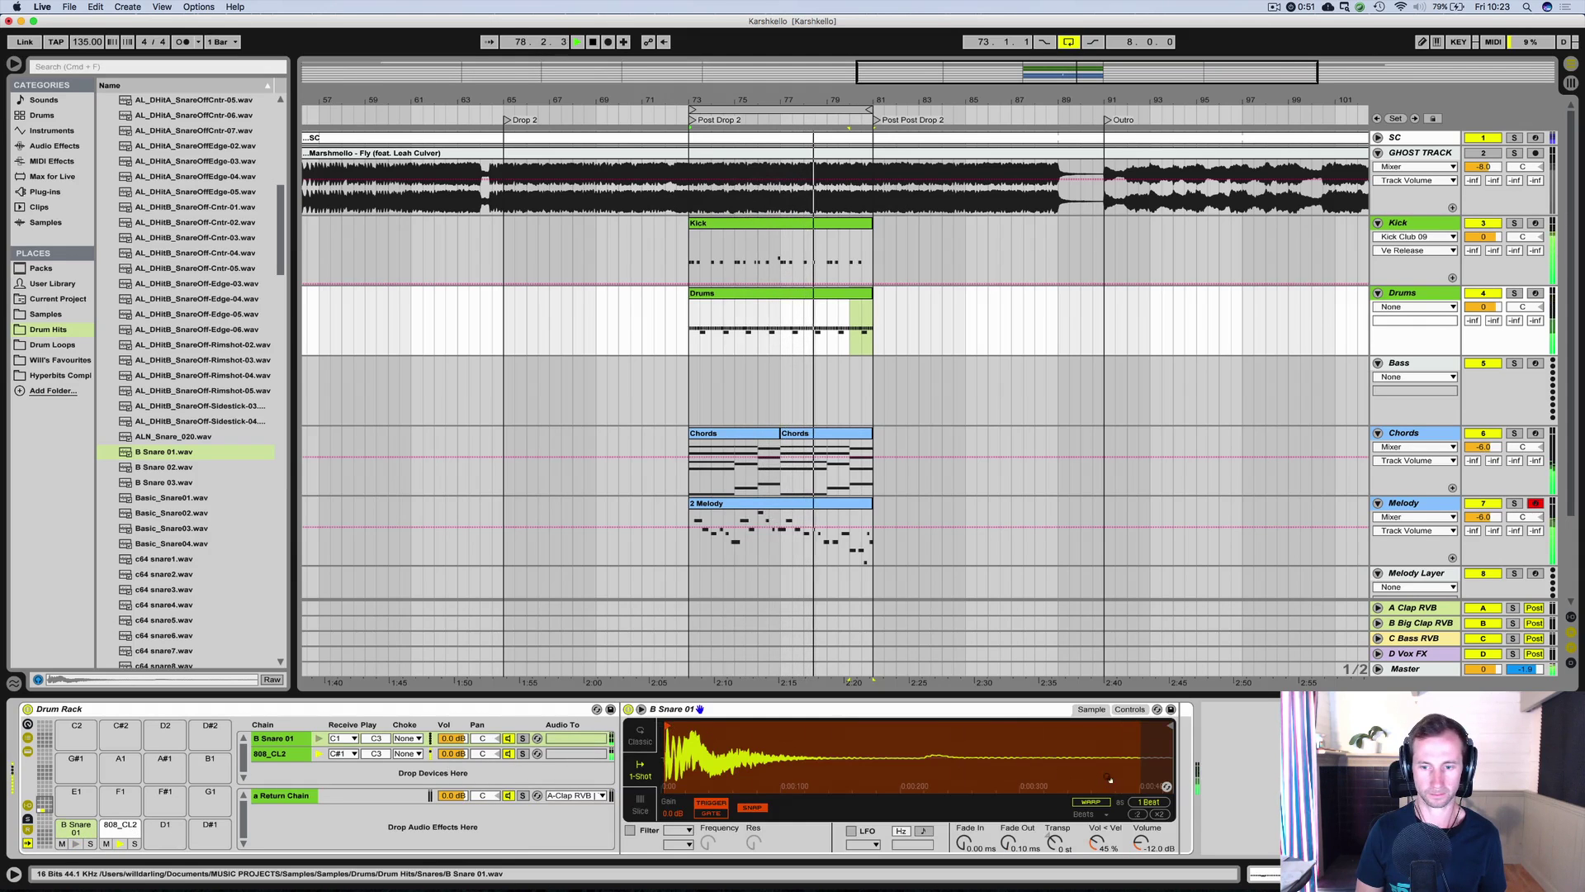
{"action": "left_click", "coordinate": [640, 734]}
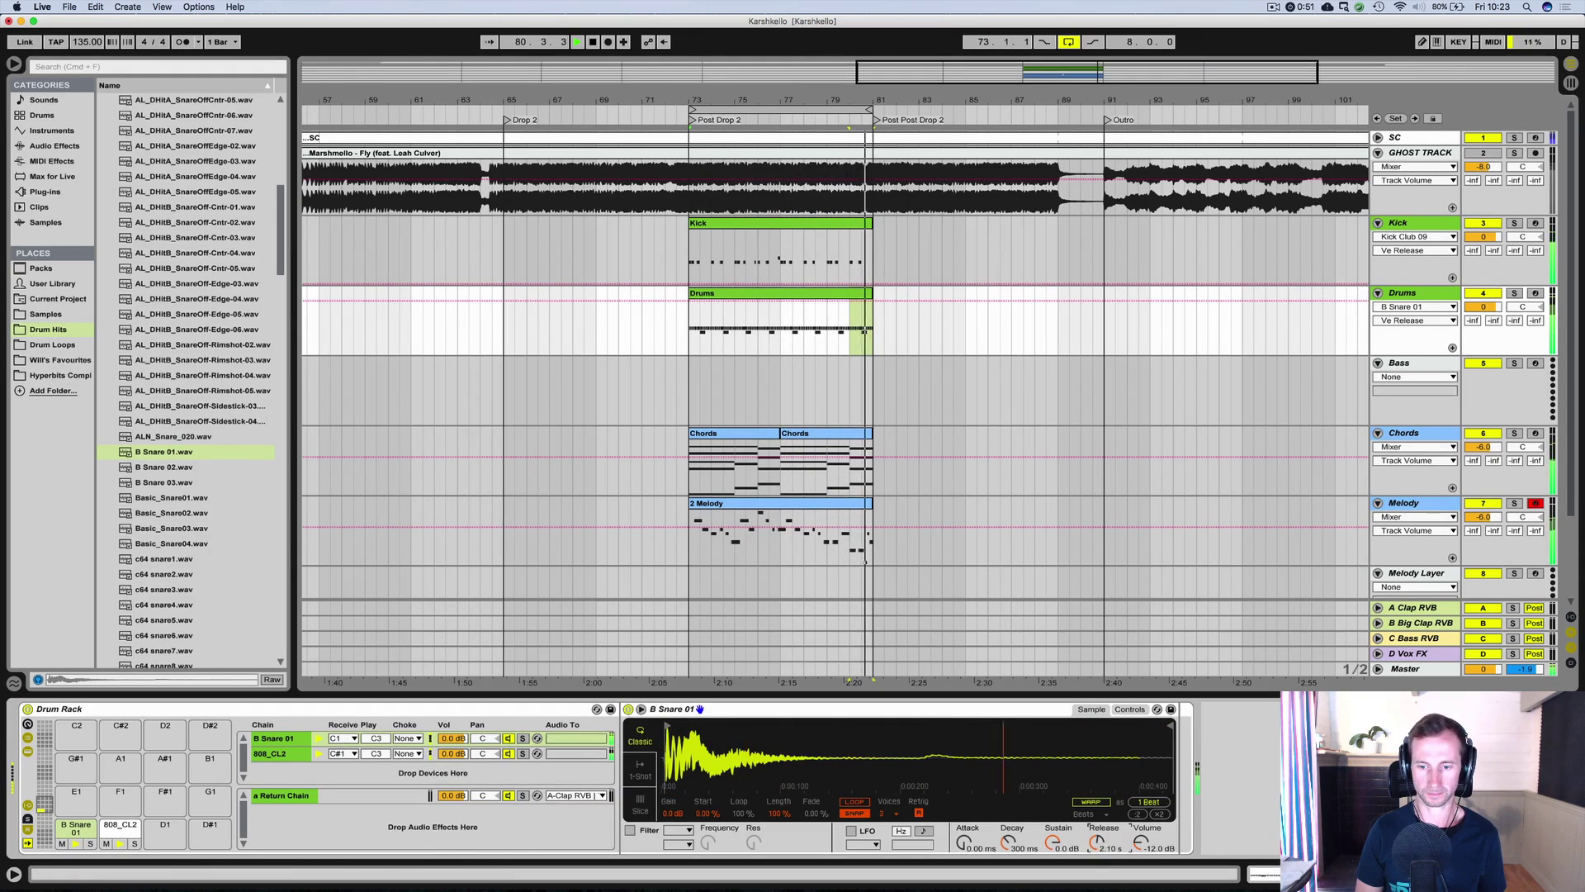
{"action": "left_click_drag", "start_coordinate": [1096, 842], "coordinate": [1097, 890]}
{"action": "left_click", "coordinate": [1053, 842]}
{"action": "left_click_drag", "start_coordinate": [1053, 842], "coordinate": [1009, 850]}
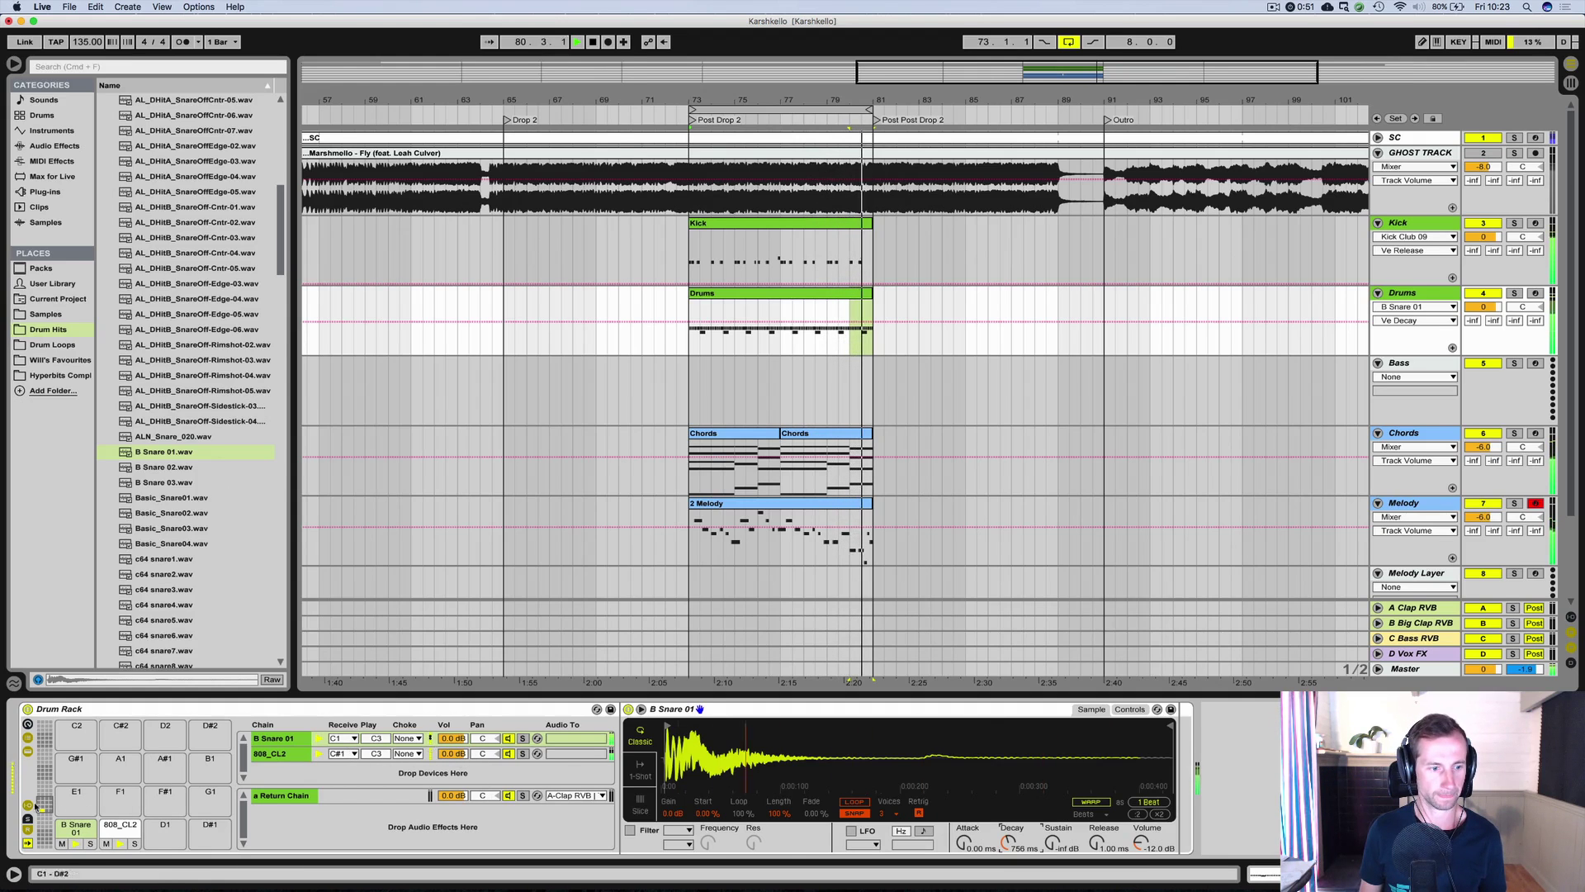
Show the Drum Rack's chain sends and set the B Snare 01 send to -13.4 dB.
{"action": "left_click", "coordinate": [28, 819]}
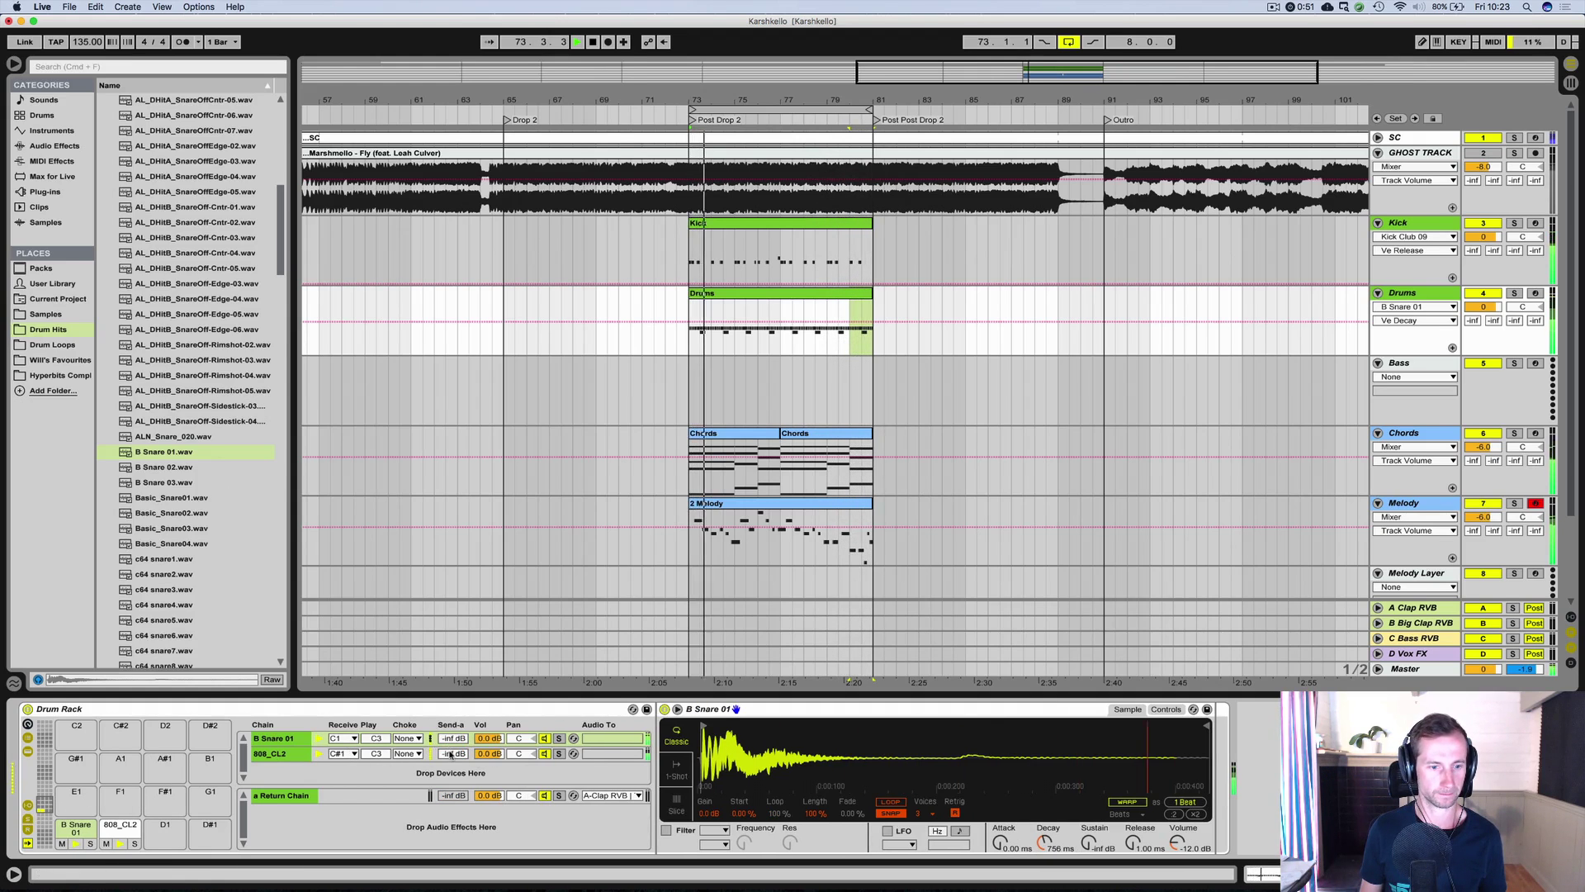
{"action": "mouse_move", "coordinate": [453, 741]}
{"action": "left_mouse_down"}
{"action": "mouse_move", "coordinate": [453, 710]}
{"action": "mouse_move", "coordinate": [453, 751]}
{"action": "left_mouse_up"}
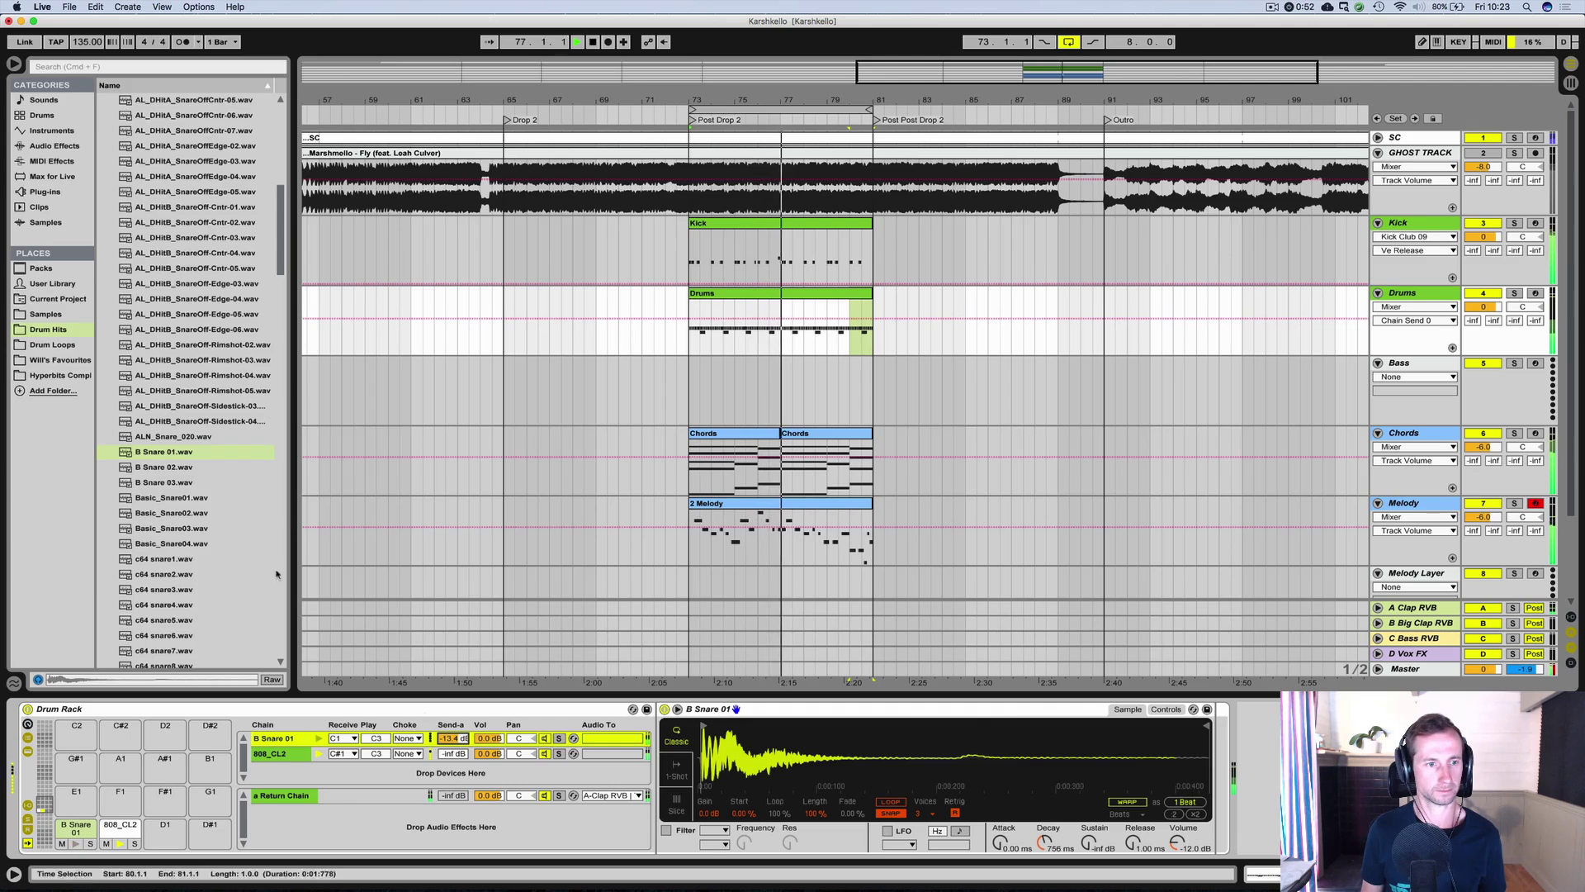
{"action": "left_click", "coordinate": [63, 328]}
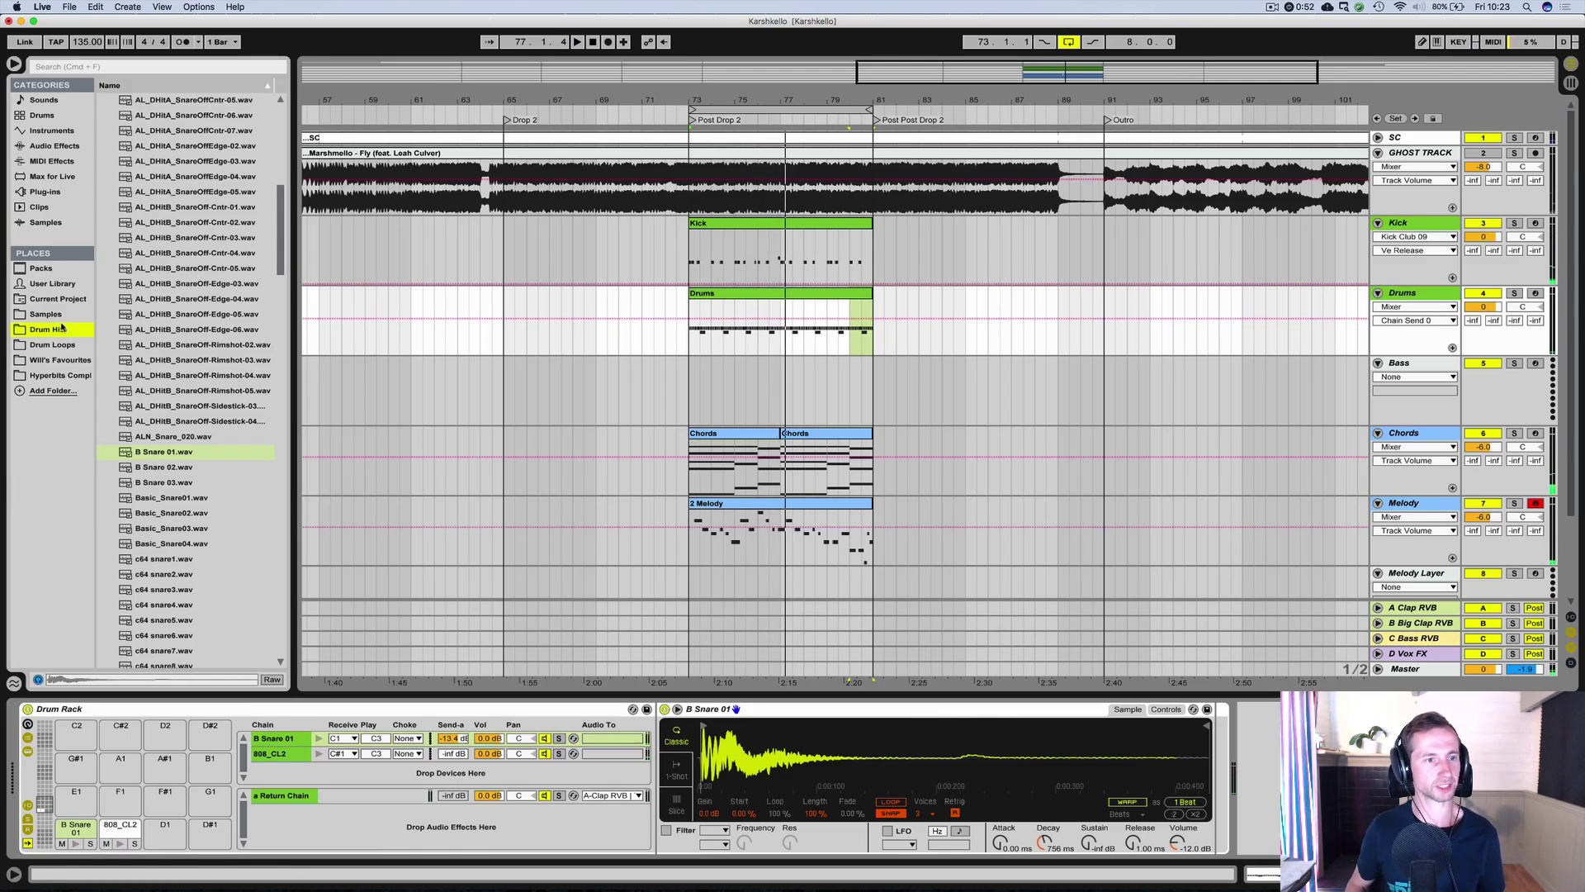
{"action": "left_click", "coordinate": [28, 178]}
{"action": "left_click", "coordinate": [30, 147]}
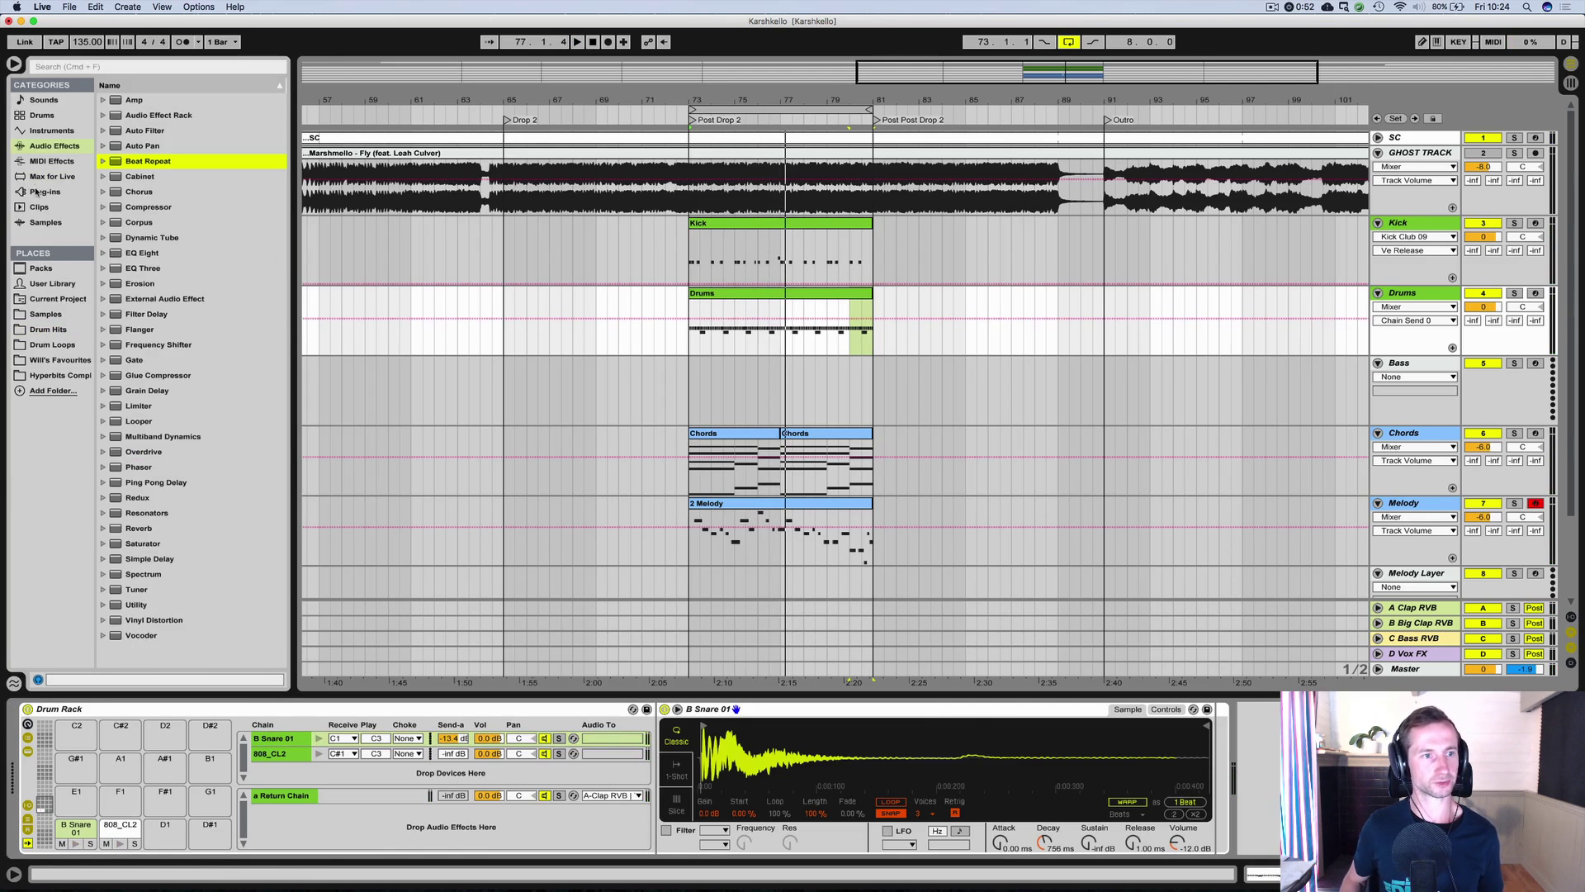
{"action": "left_click", "coordinate": [40, 130]}
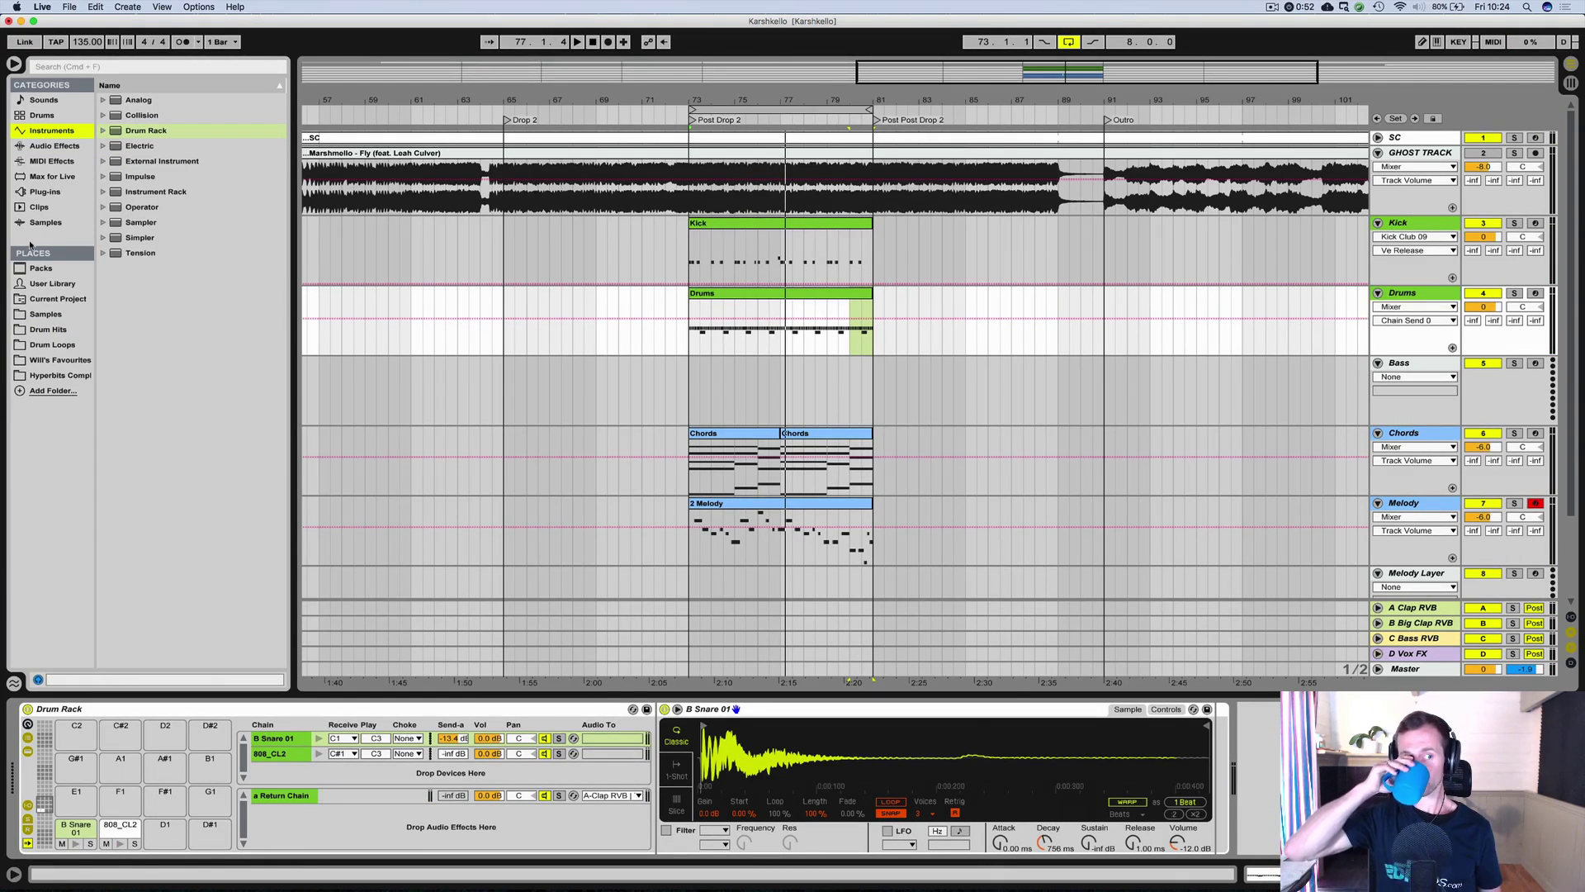
{"action": "left_click", "coordinate": [46, 314]}
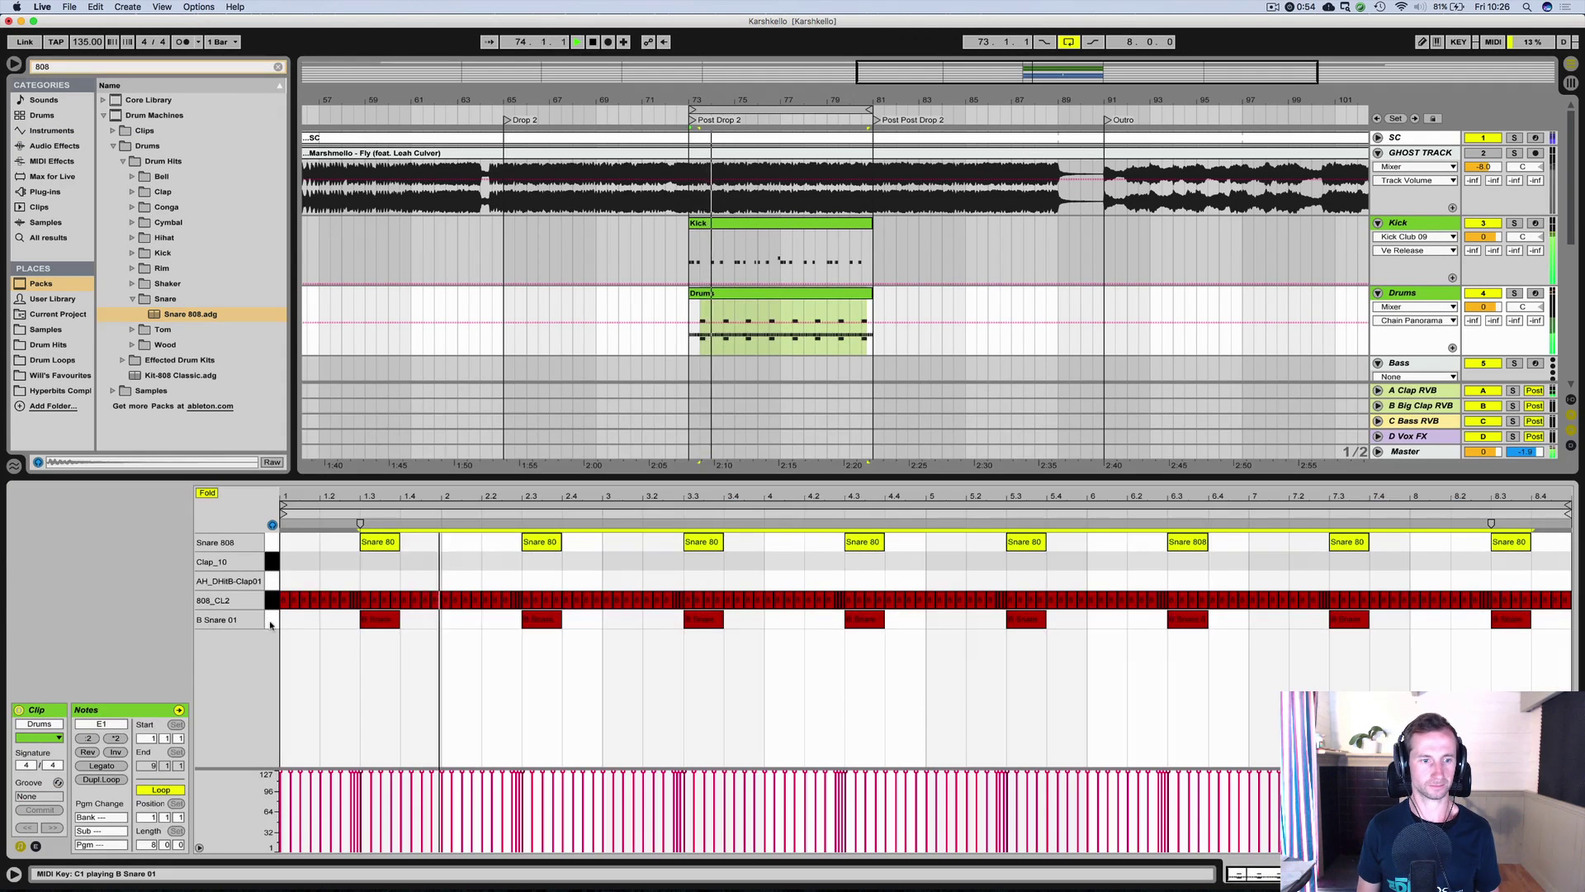
Try the drum pattern without the B Snare 01 notes against the soloed ghost track, and put the notes back.
{"action": "left_click", "coordinate": [273, 621]}
{"action": "key", "text": "Delete"}
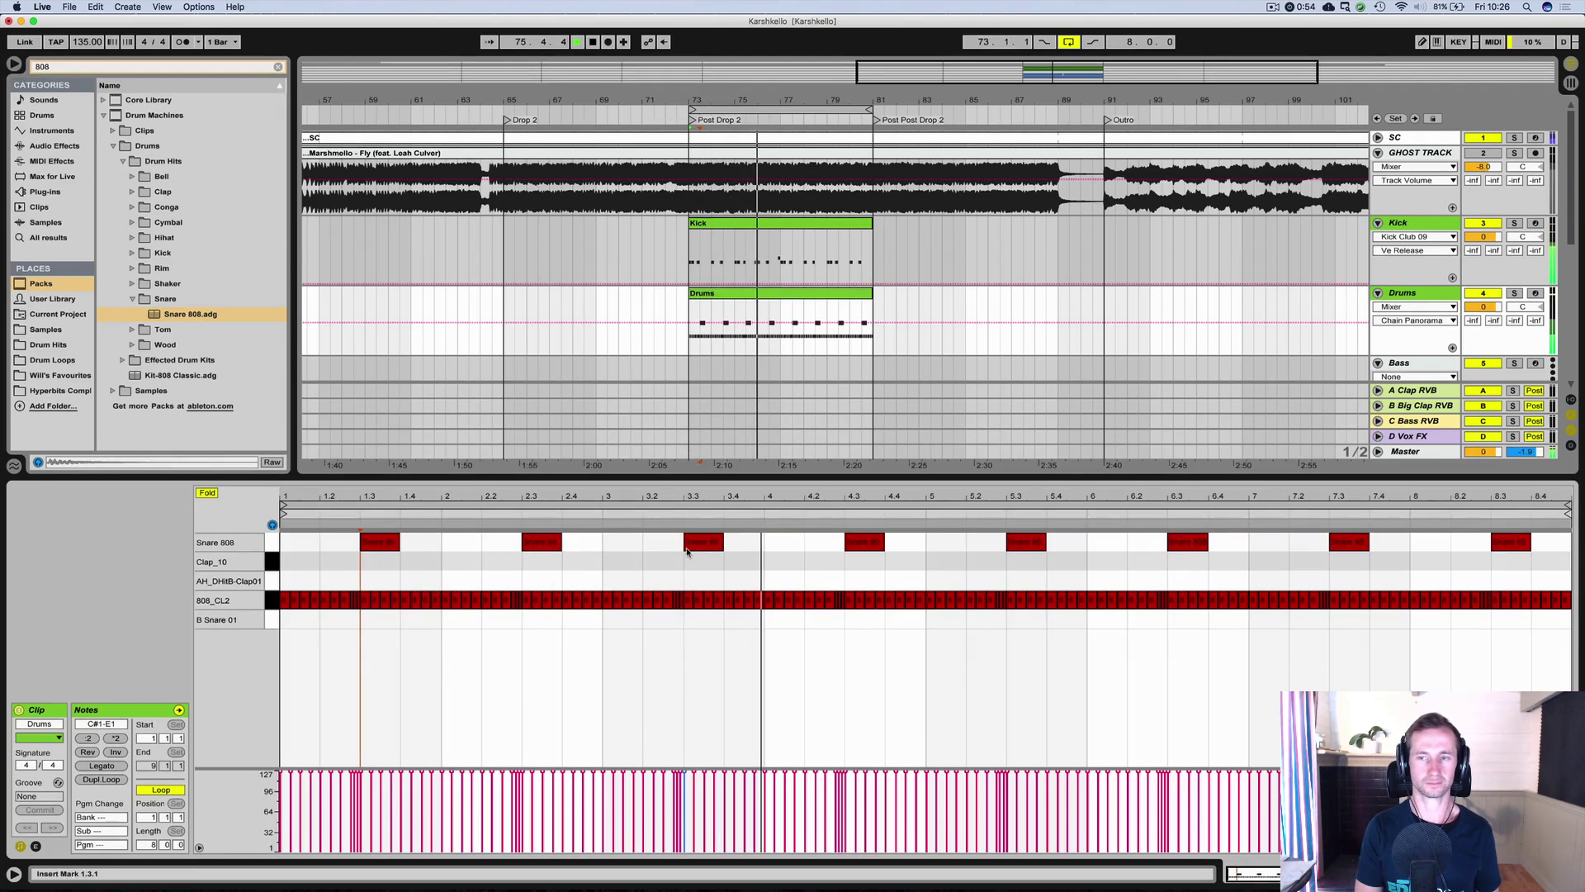
{"action": "left_click", "coordinate": [1514, 154]}
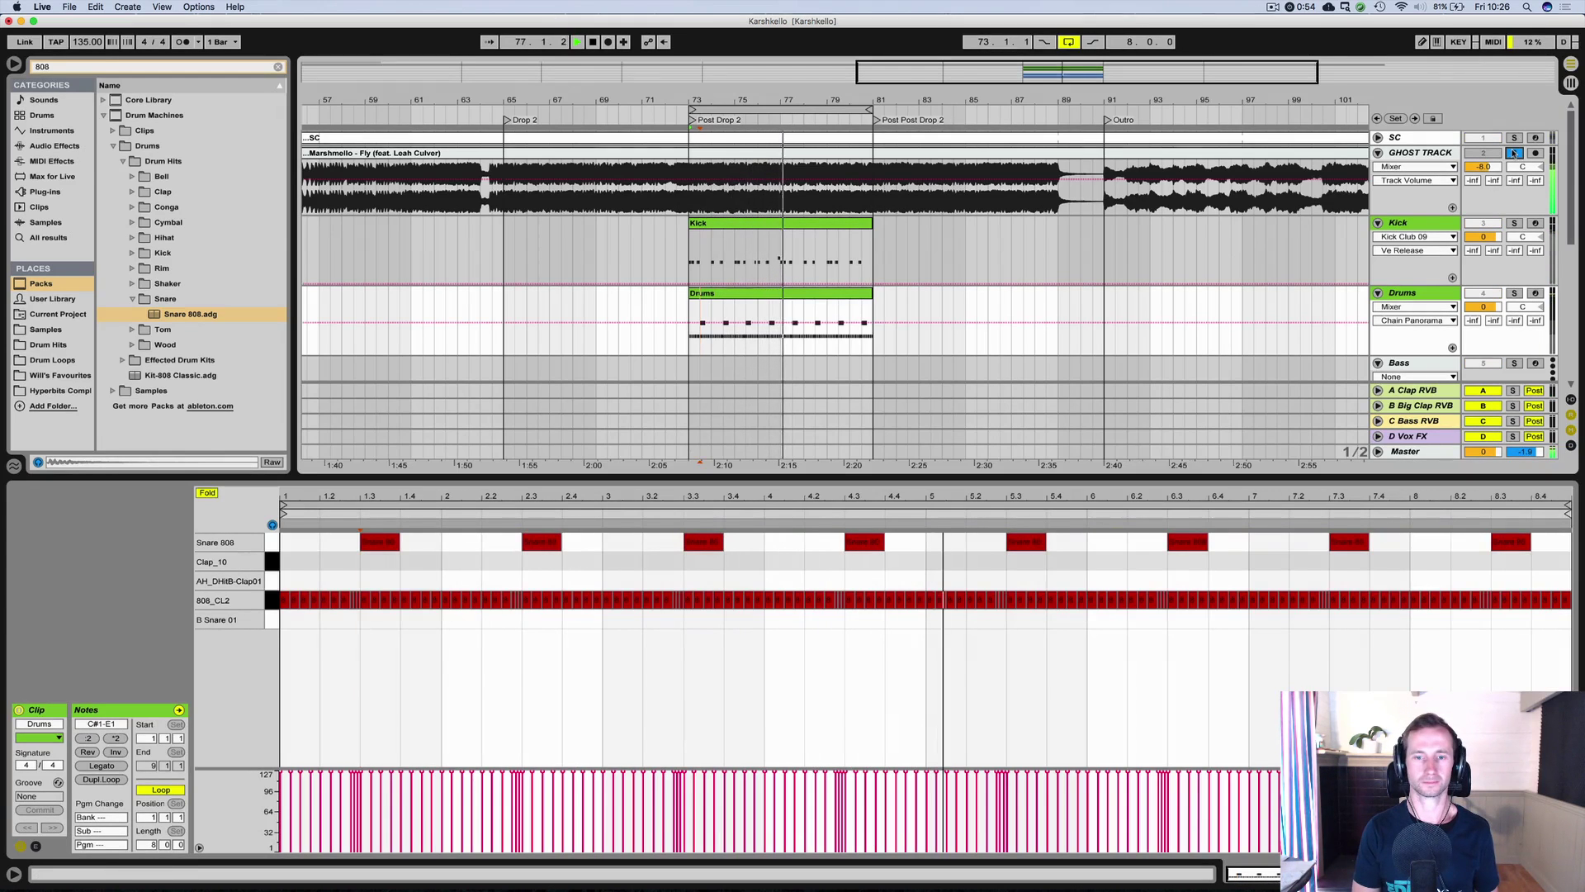
{"action": "left_click", "coordinate": [1514, 153]}
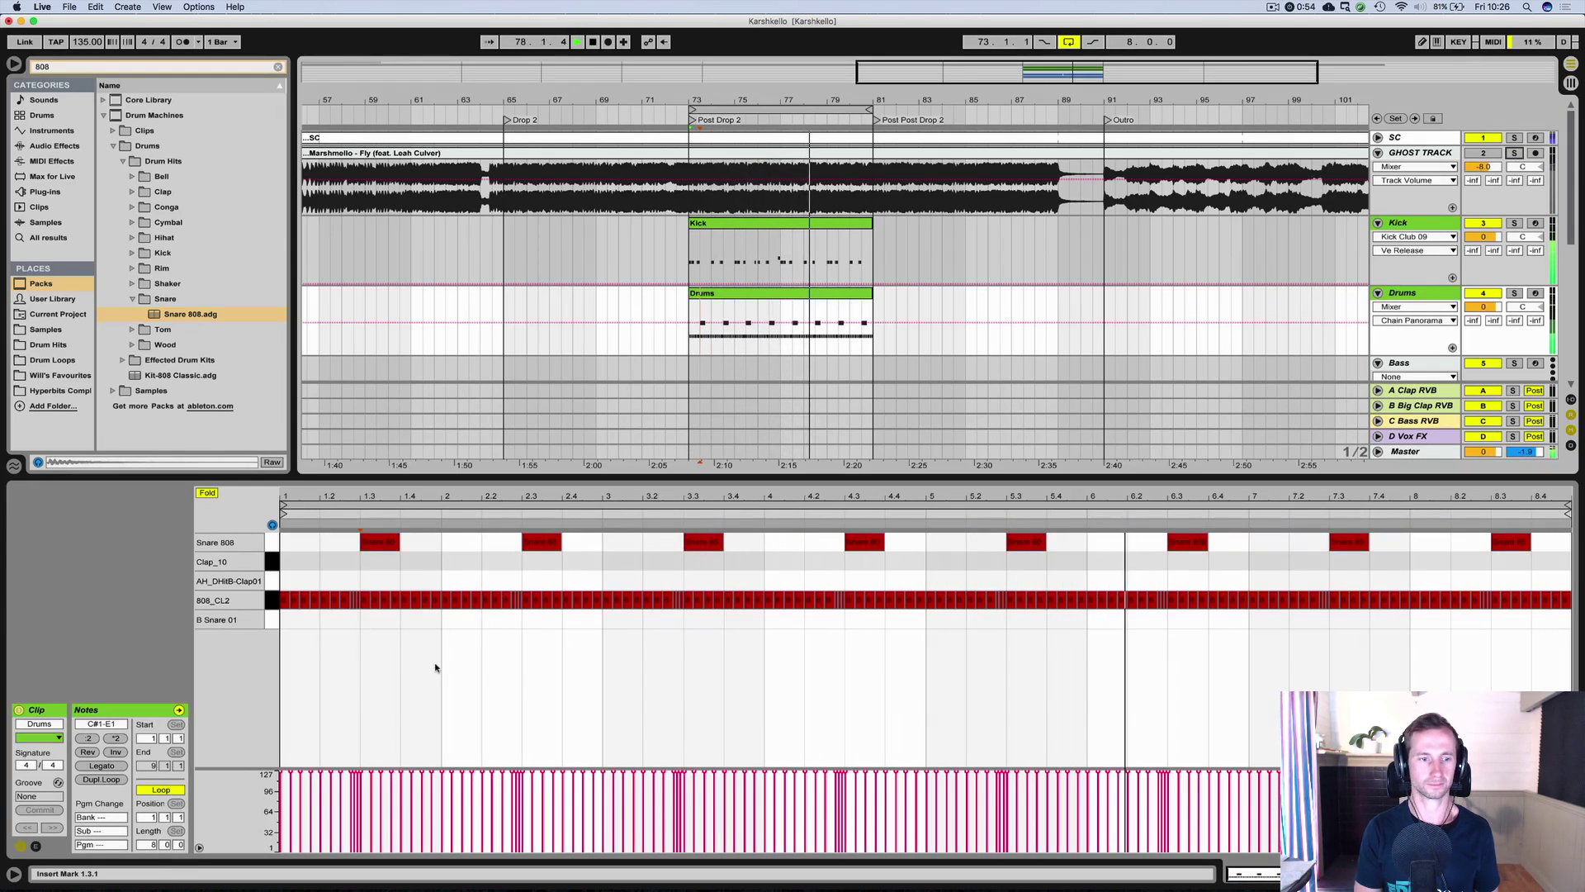
{"action": "left_click", "coordinate": [363, 619]}
{"action": "key", "text": "super+v"}
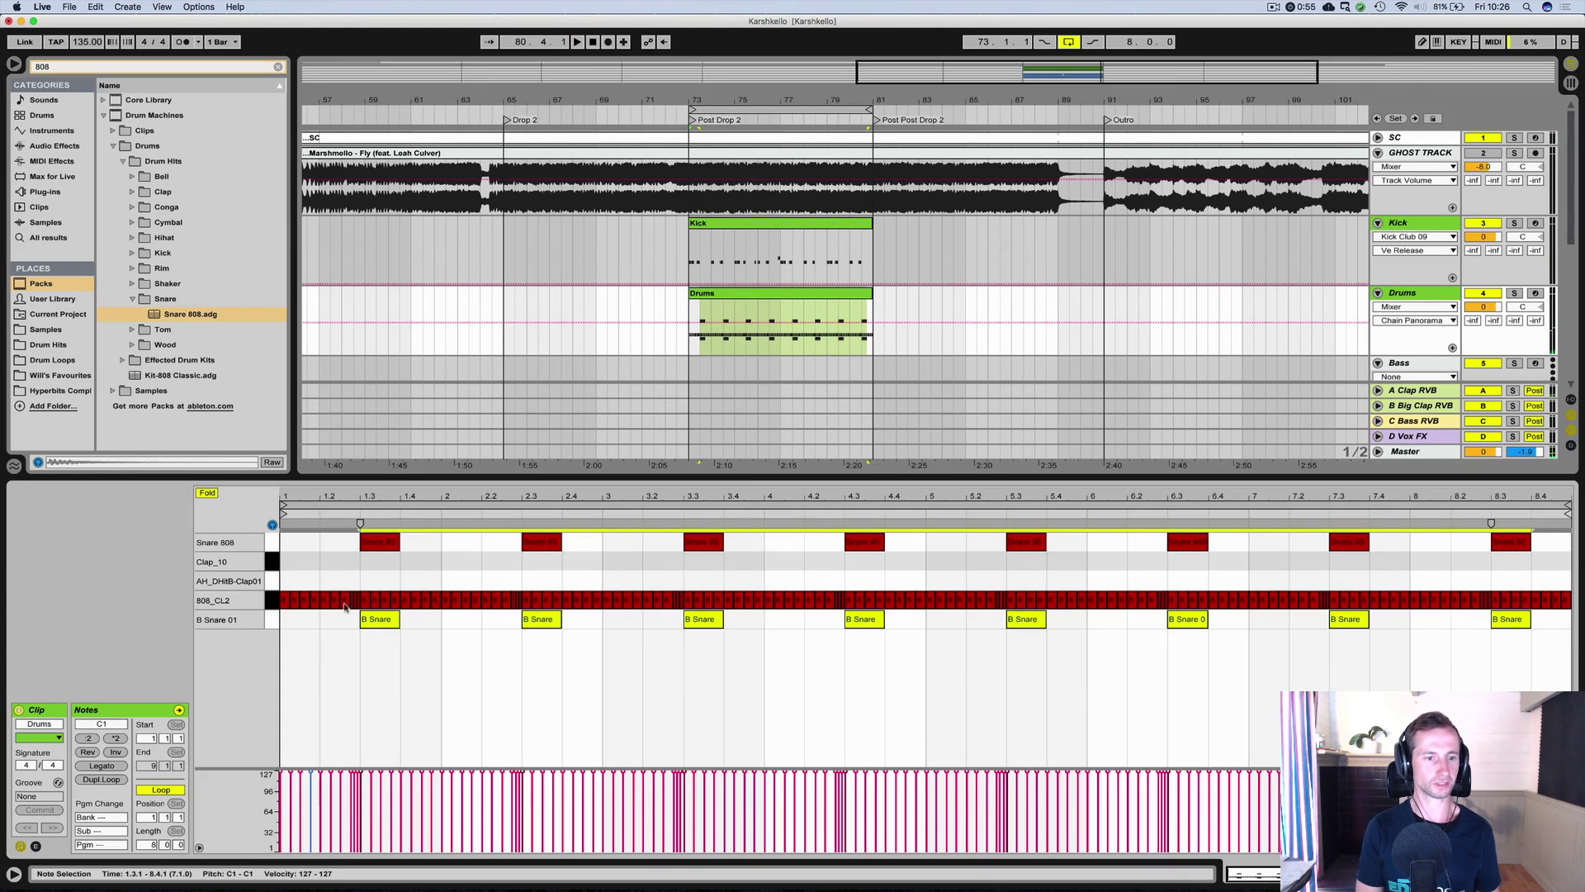
Clear the 808 search and look through the Snares folder in Drum Hits for a replacement snare.
{"action": "left_click", "coordinate": [48, 345]}
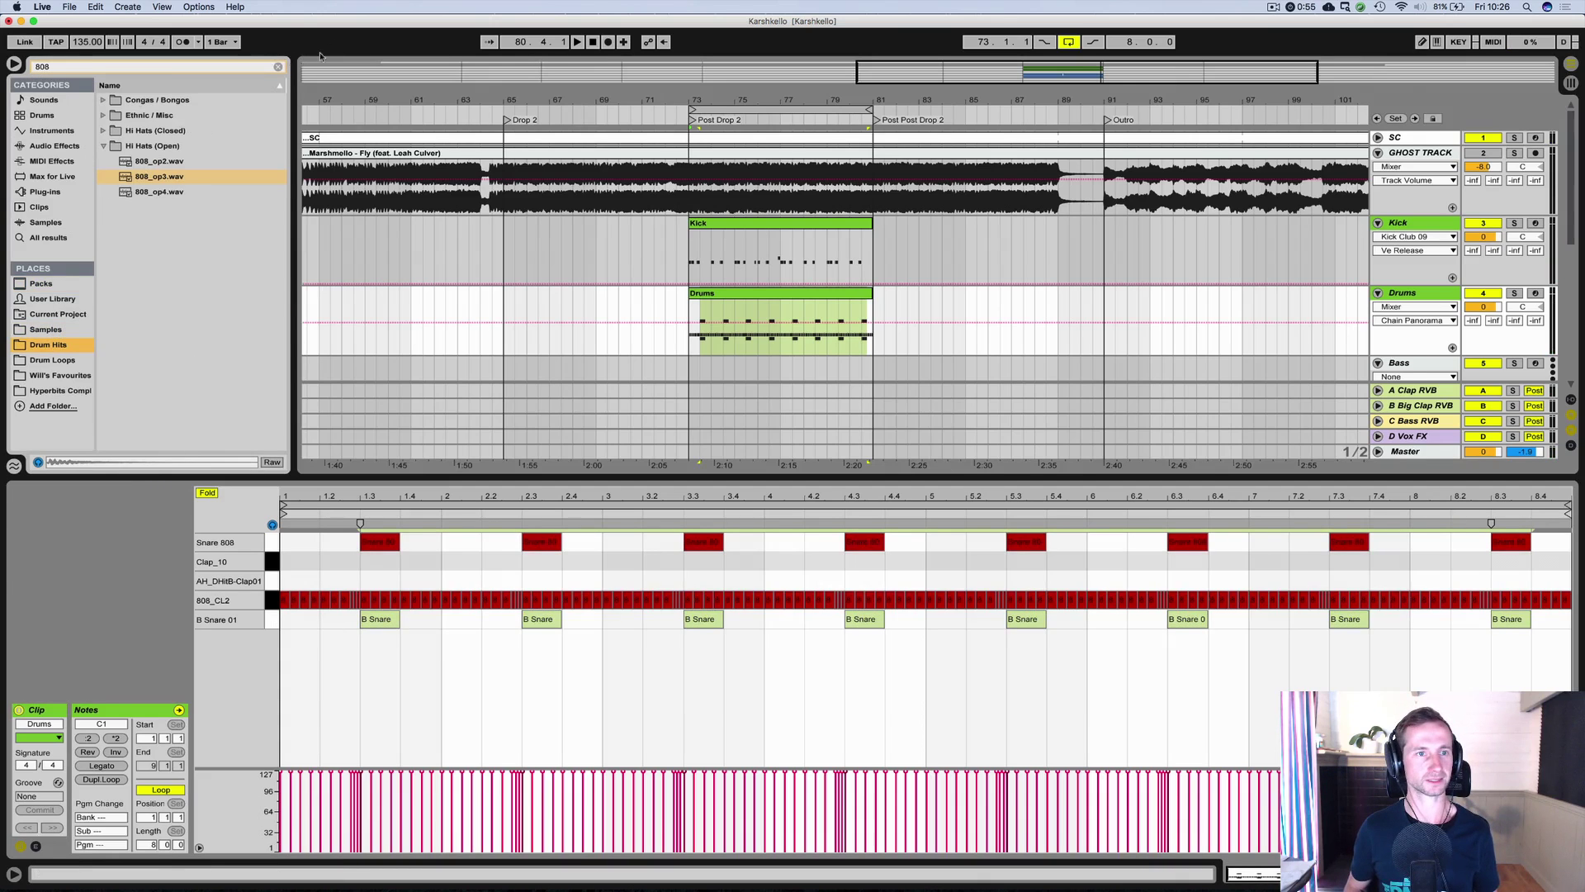
{"action": "left_click", "coordinate": [278, 67]}
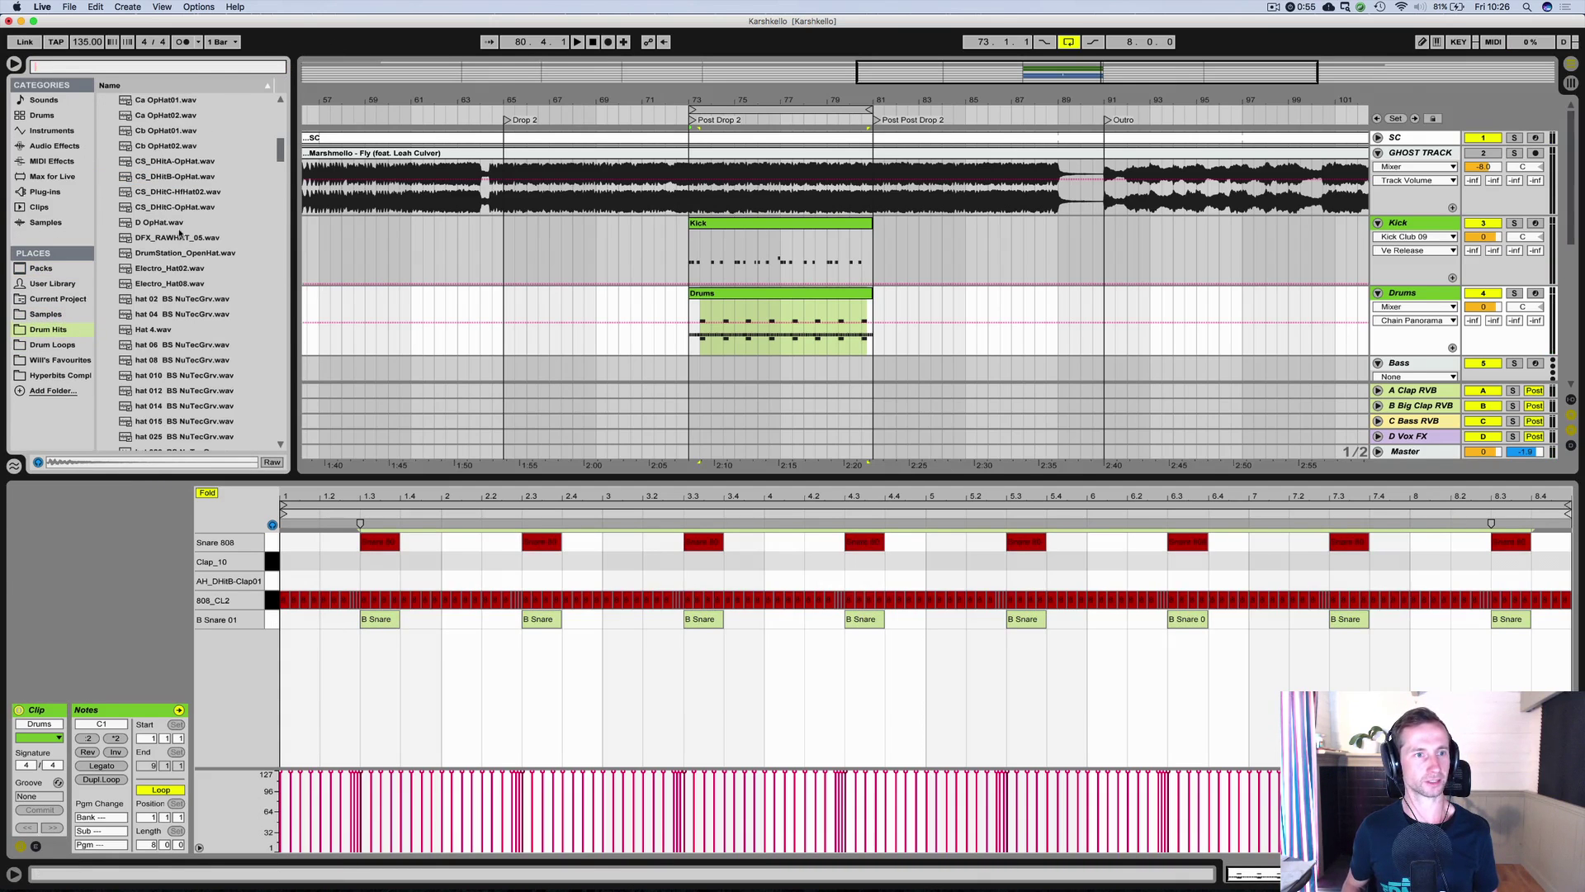
{"action": "left_click", "coordinate": [102, 223]}
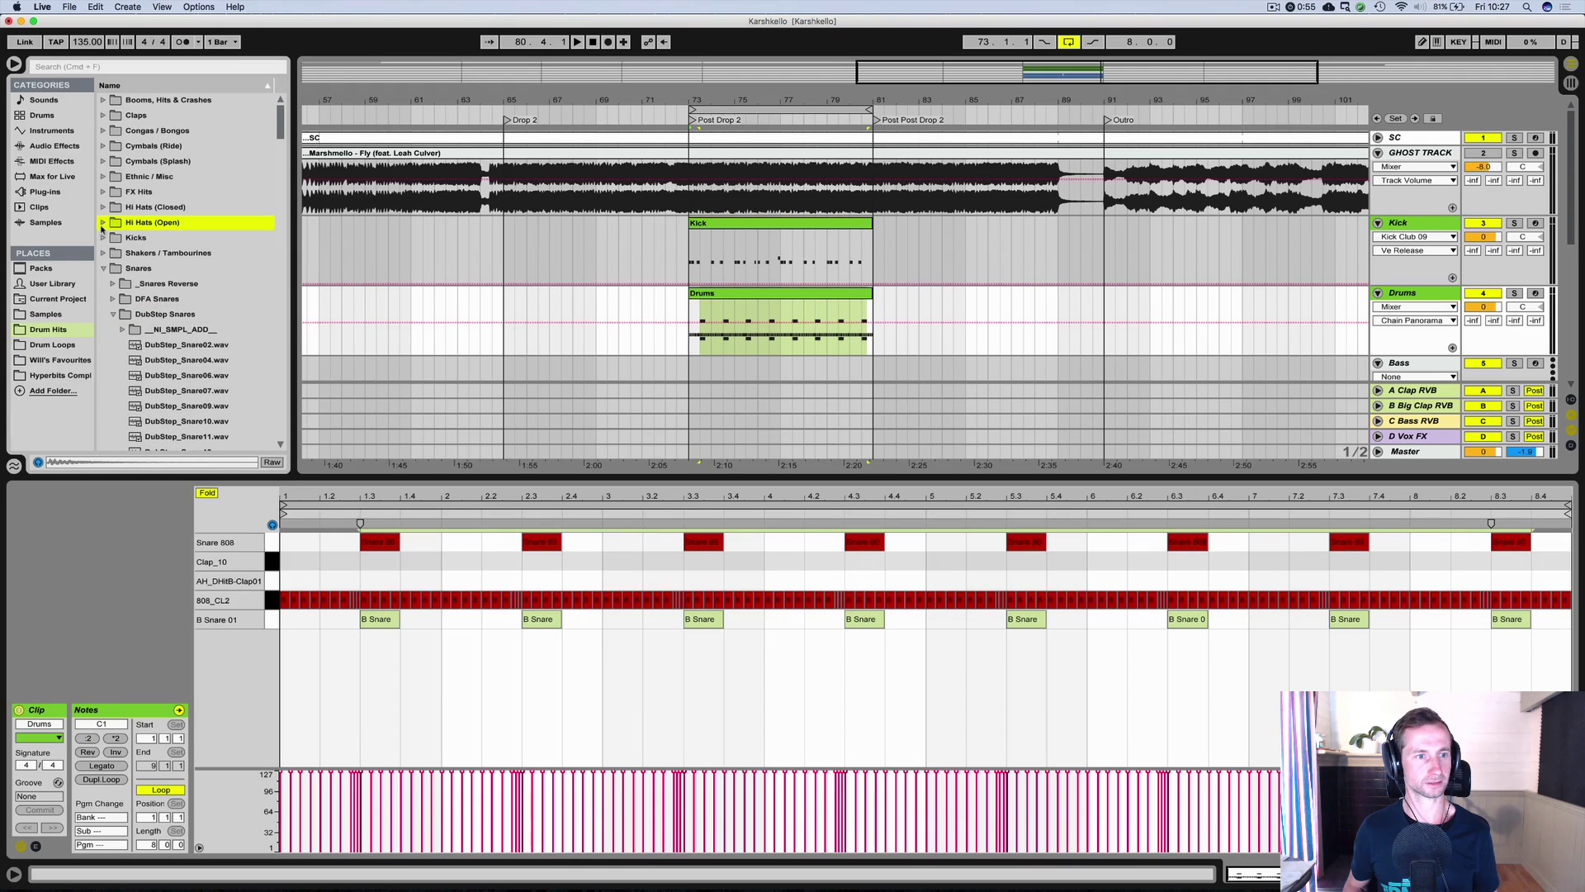
{"action": "left_click", "coordinate": [103, 269]}
{"action": "left_click", "coordinate": [104, 269]}
{"action": "scroll", "coordinate": [147, 290], "scroll_direction": "down", "scroll_amount": 10}
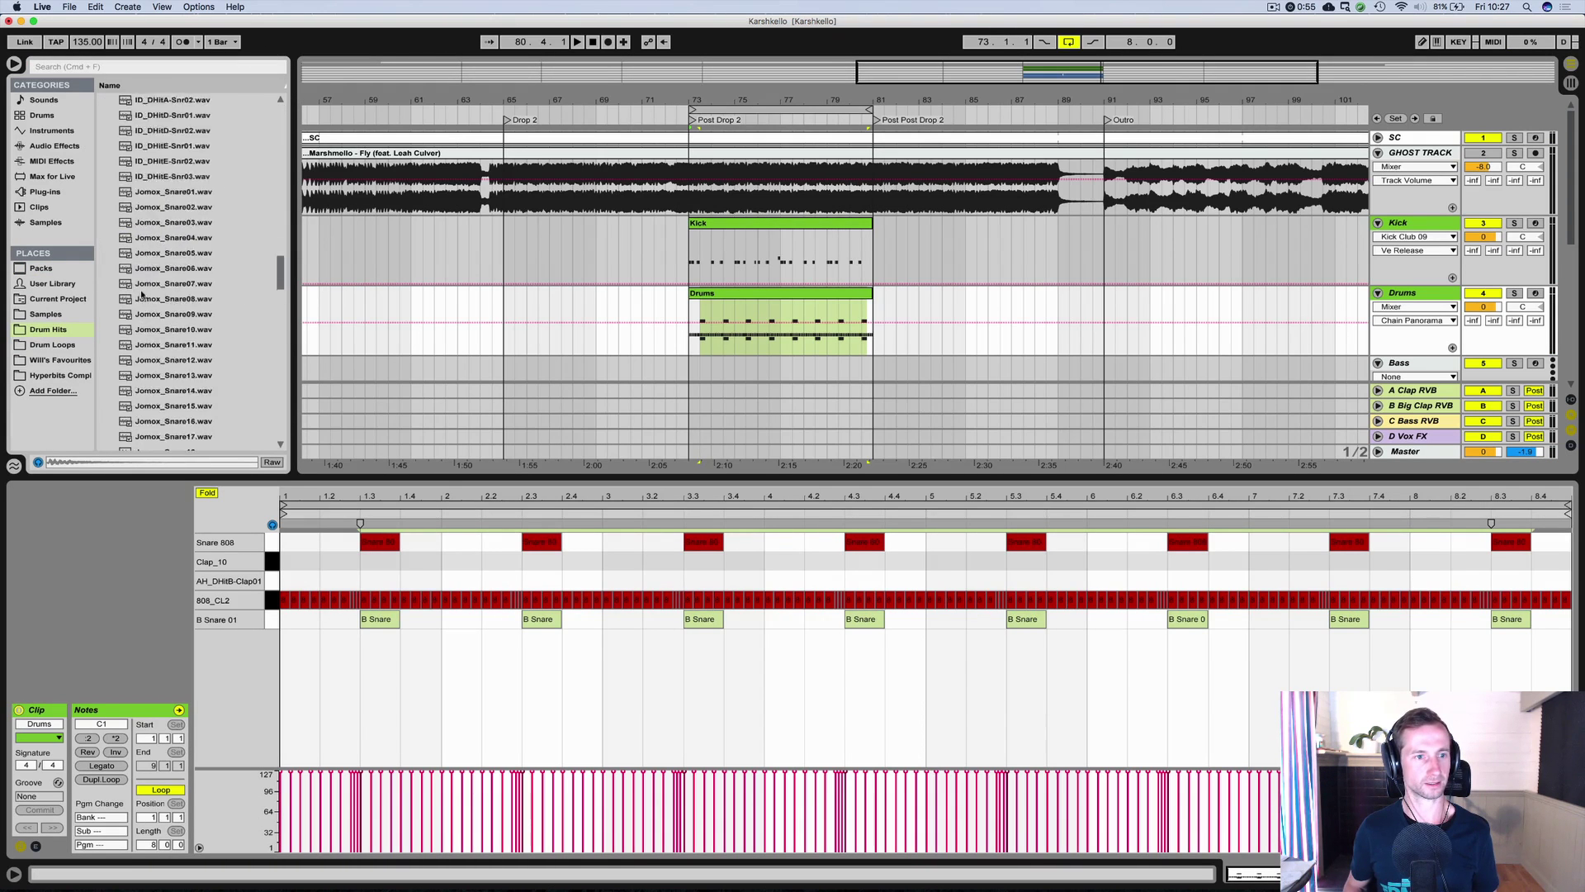
{"action": "scroll", "coordinate": [145, 333], "scroll_direction": "up", "scroll_amount": 15}
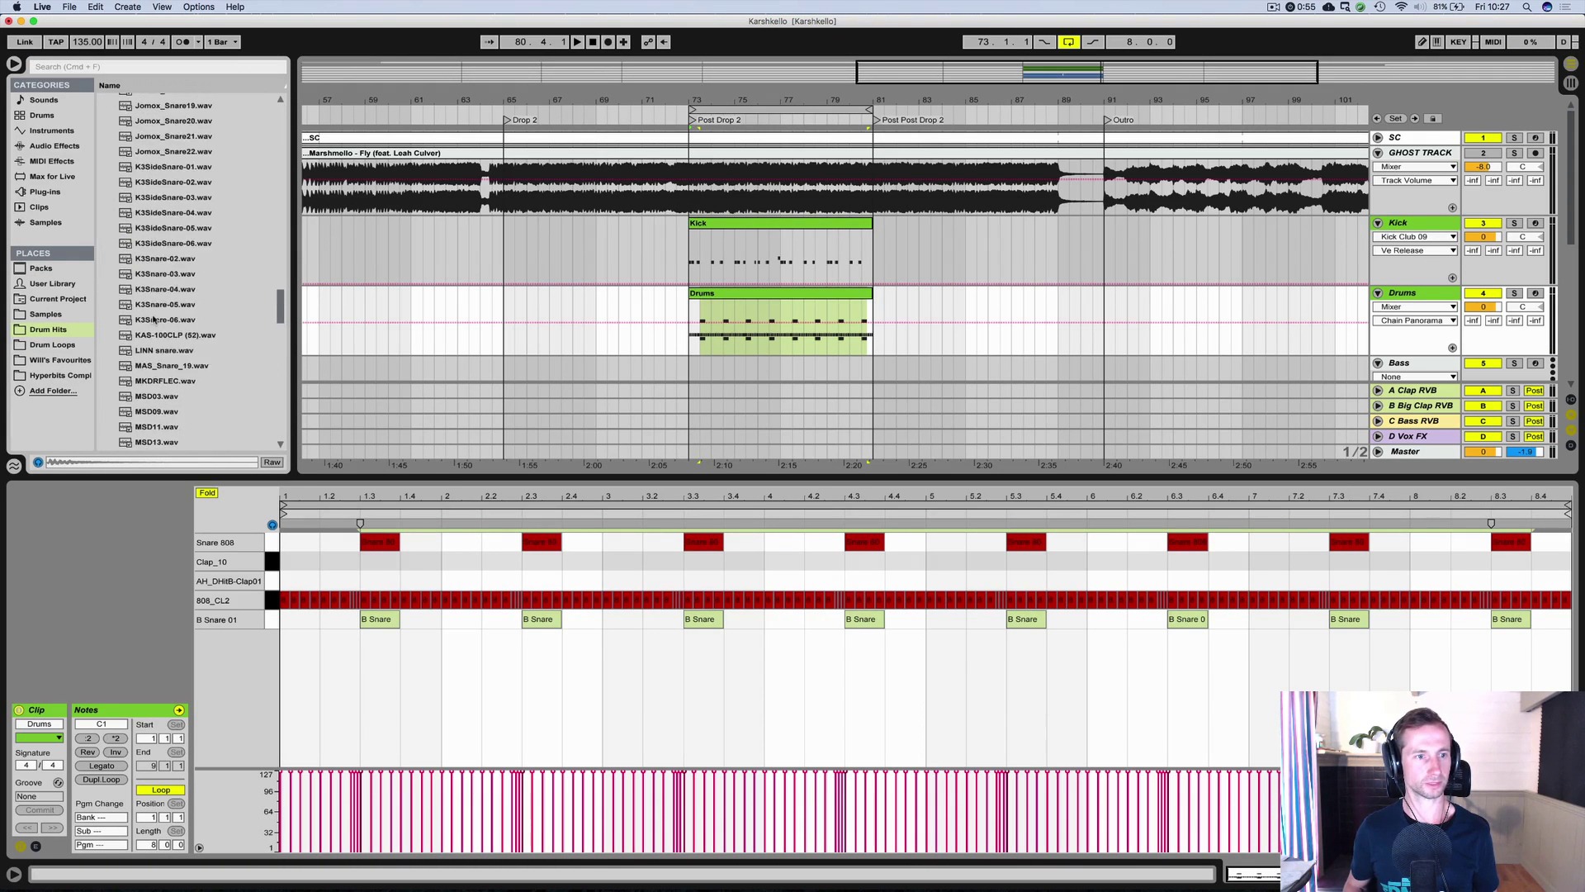
Hot-swap the B Snare 01 sample with VEH3 Snares 001.wav from the VEH3 Snares folder during playback.
{"action": "key", "text": "q"}
{"action": "left_click", "coordinate": [149, 364]}
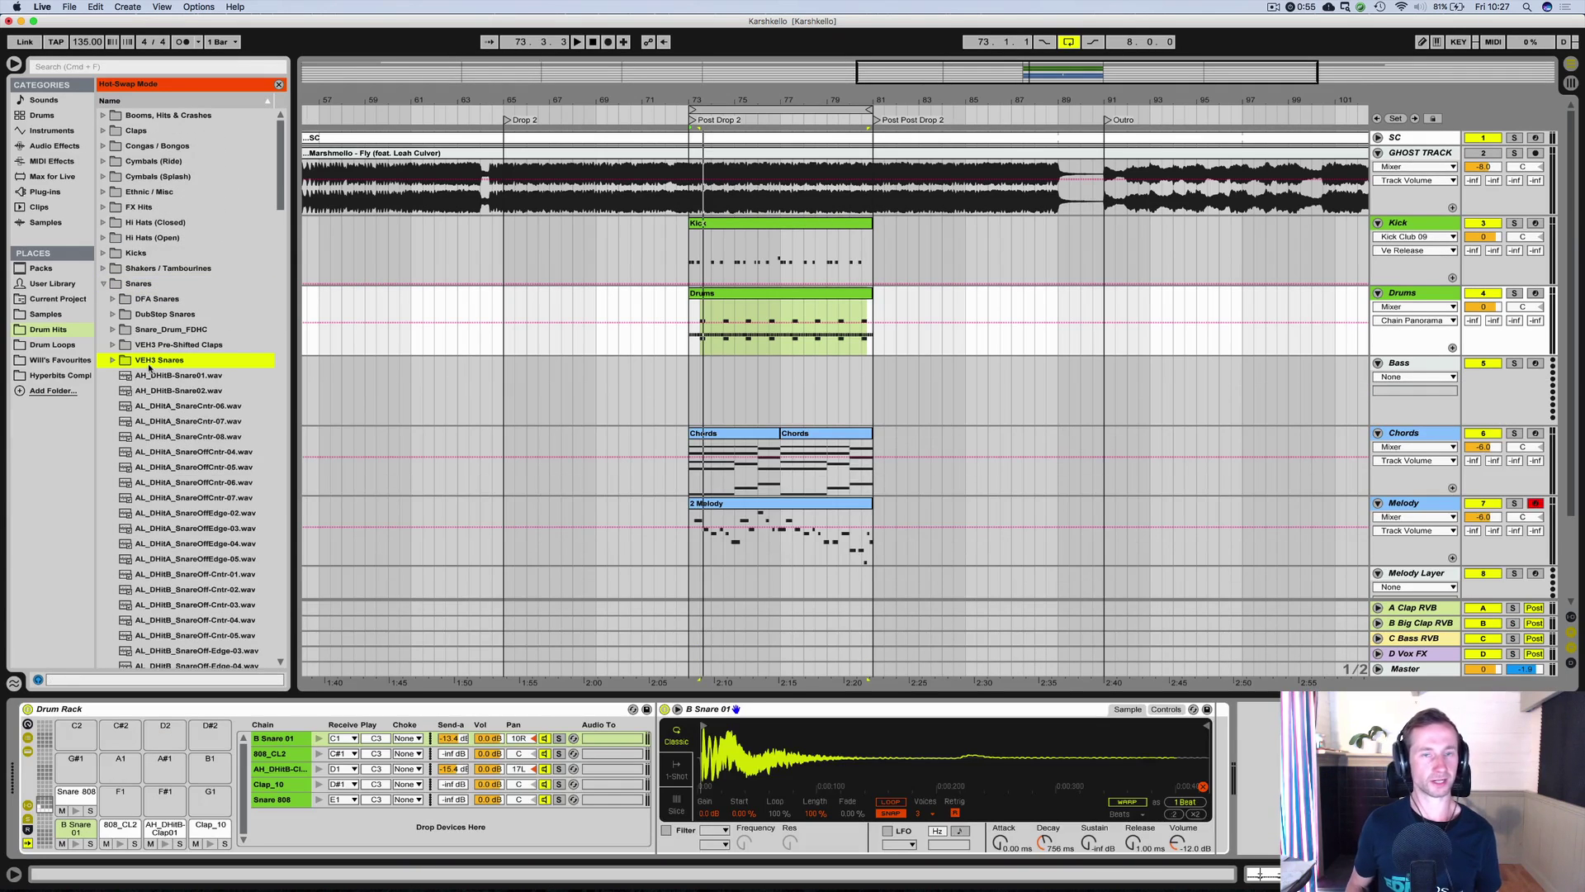
{"action": "key", "text": "space"}
{"action": "left_click", "coordinate": [213, 375]}
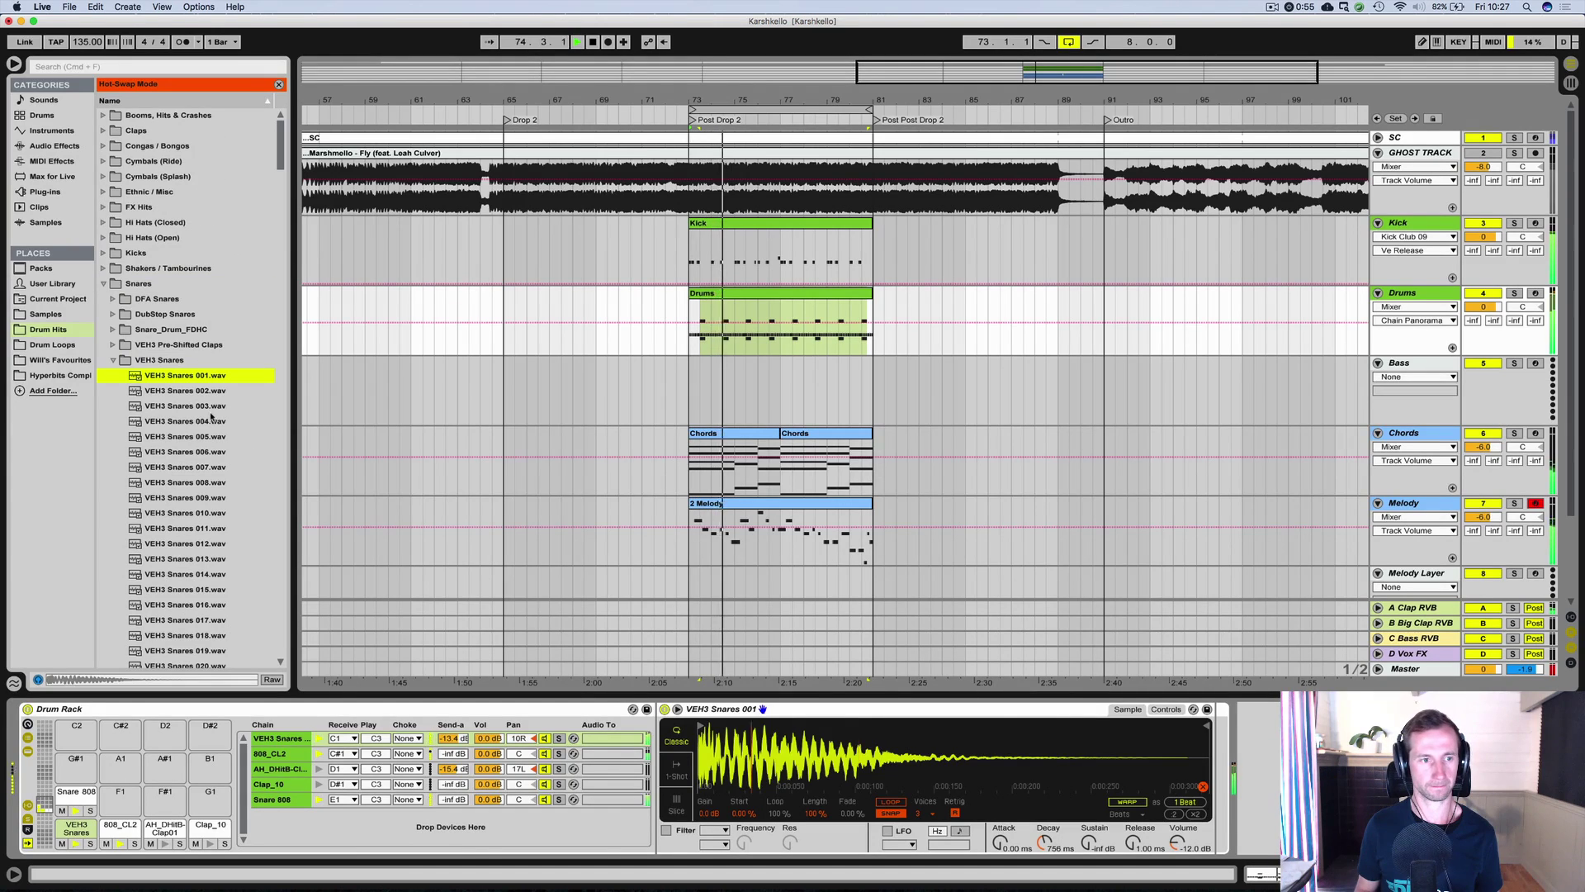
Audition VEH3 Snares 002.wav to 004.wav as the pad's hot-swapped snare during playback, returning to 003.wav.
{"action": "key", "text": "Down"}
{"action": "key", "text": "Return"}
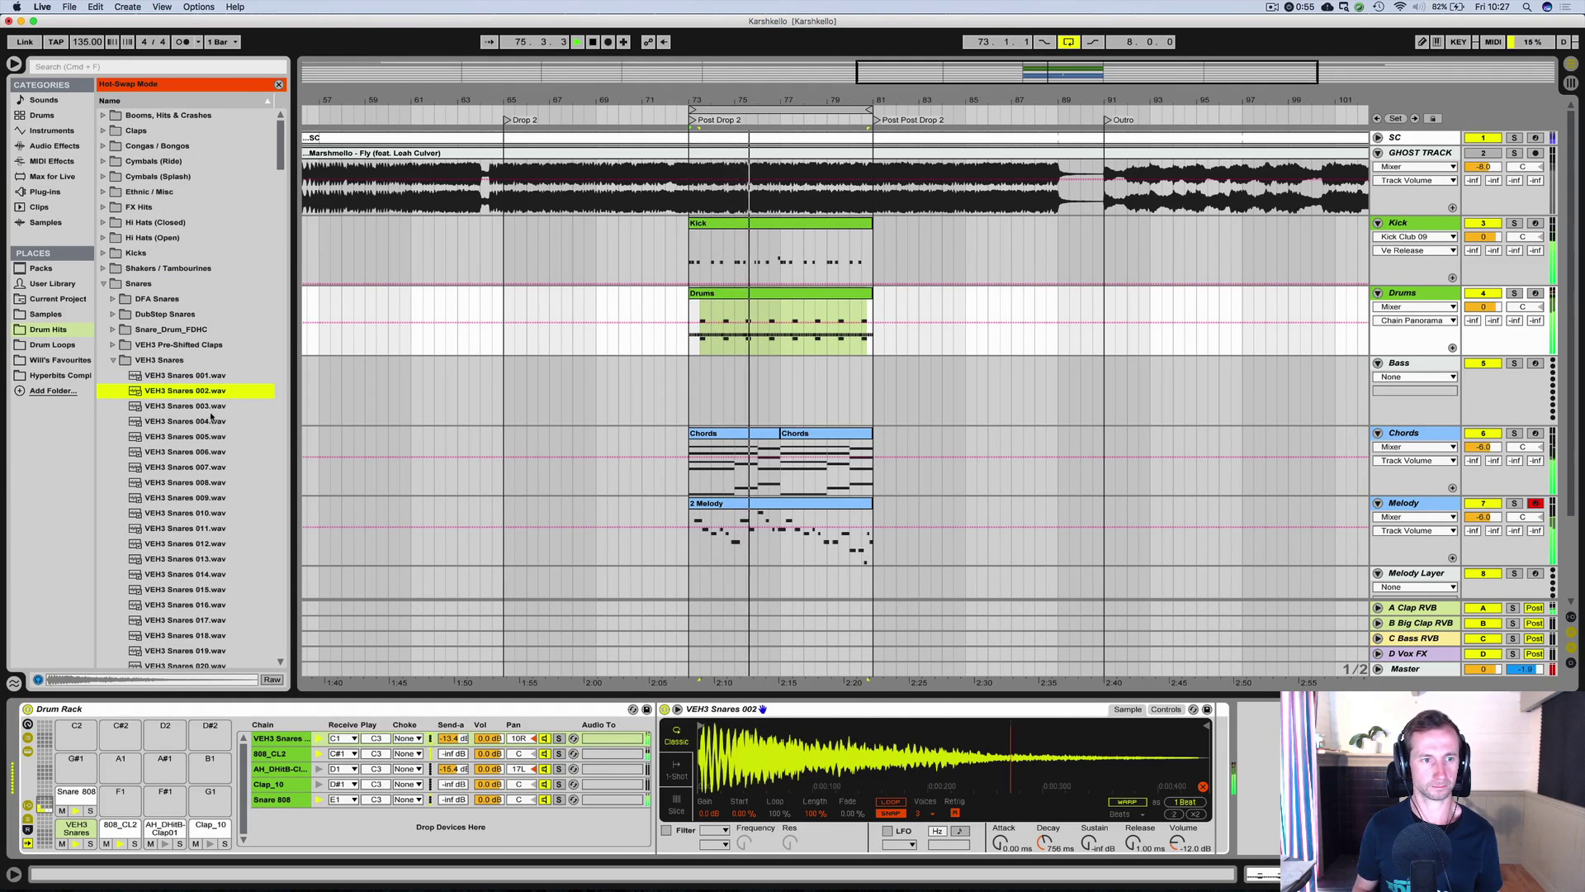
{"action": "key", "text": "Down"}
{"action": "key", "text": "Return"}
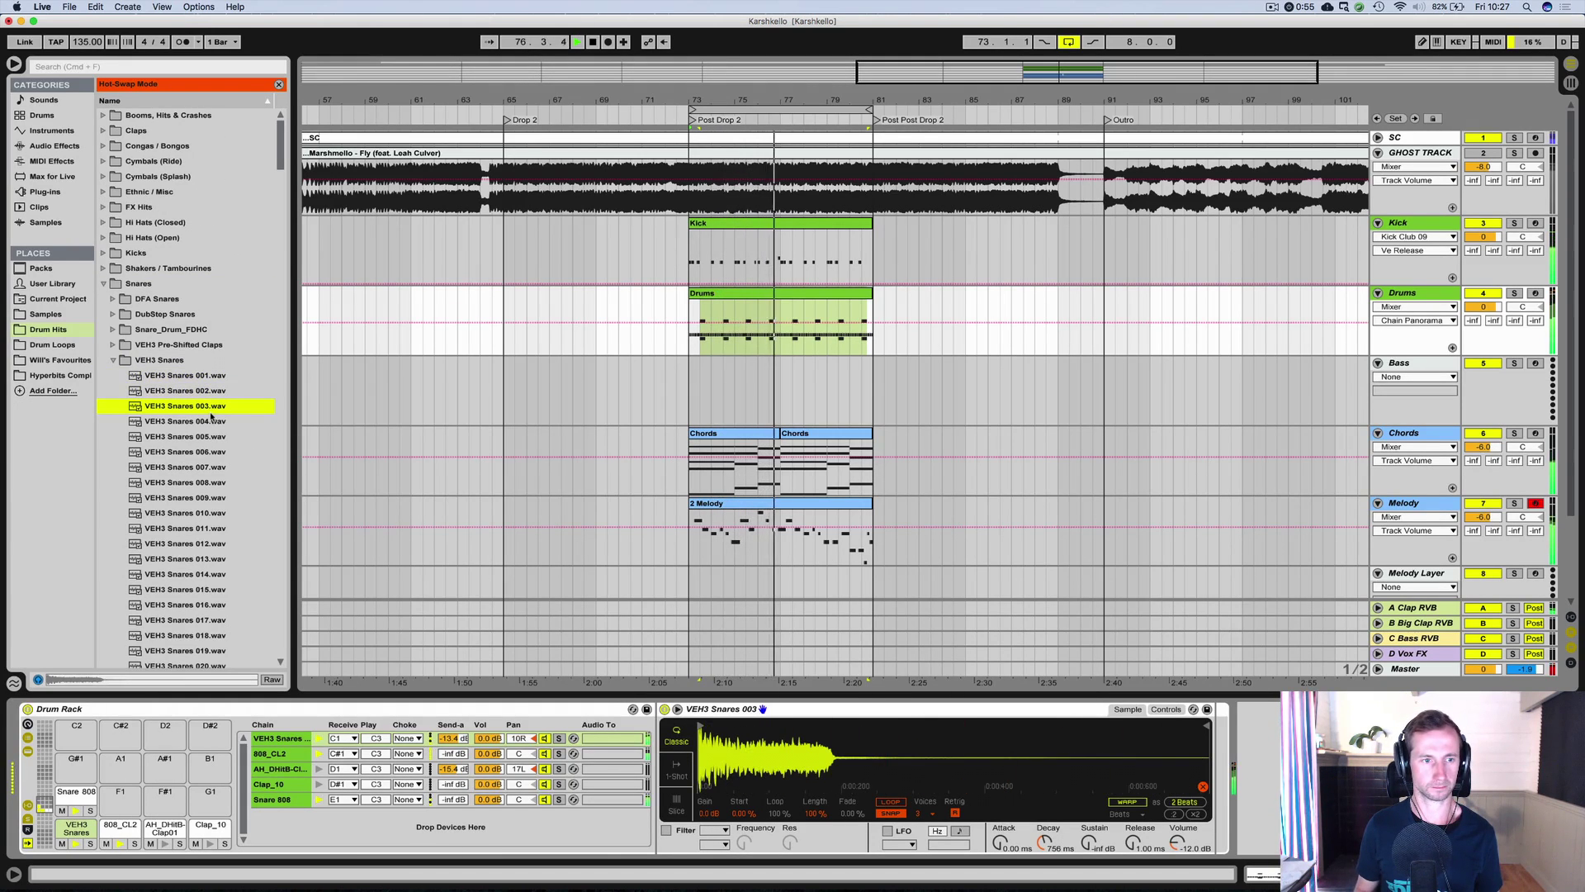
{"action": "key", "text": "Down"}
{"action": "key", "text": "Return"}
{"action": "key", "text": "Up"}
{"action": "key", "text": "Return"}
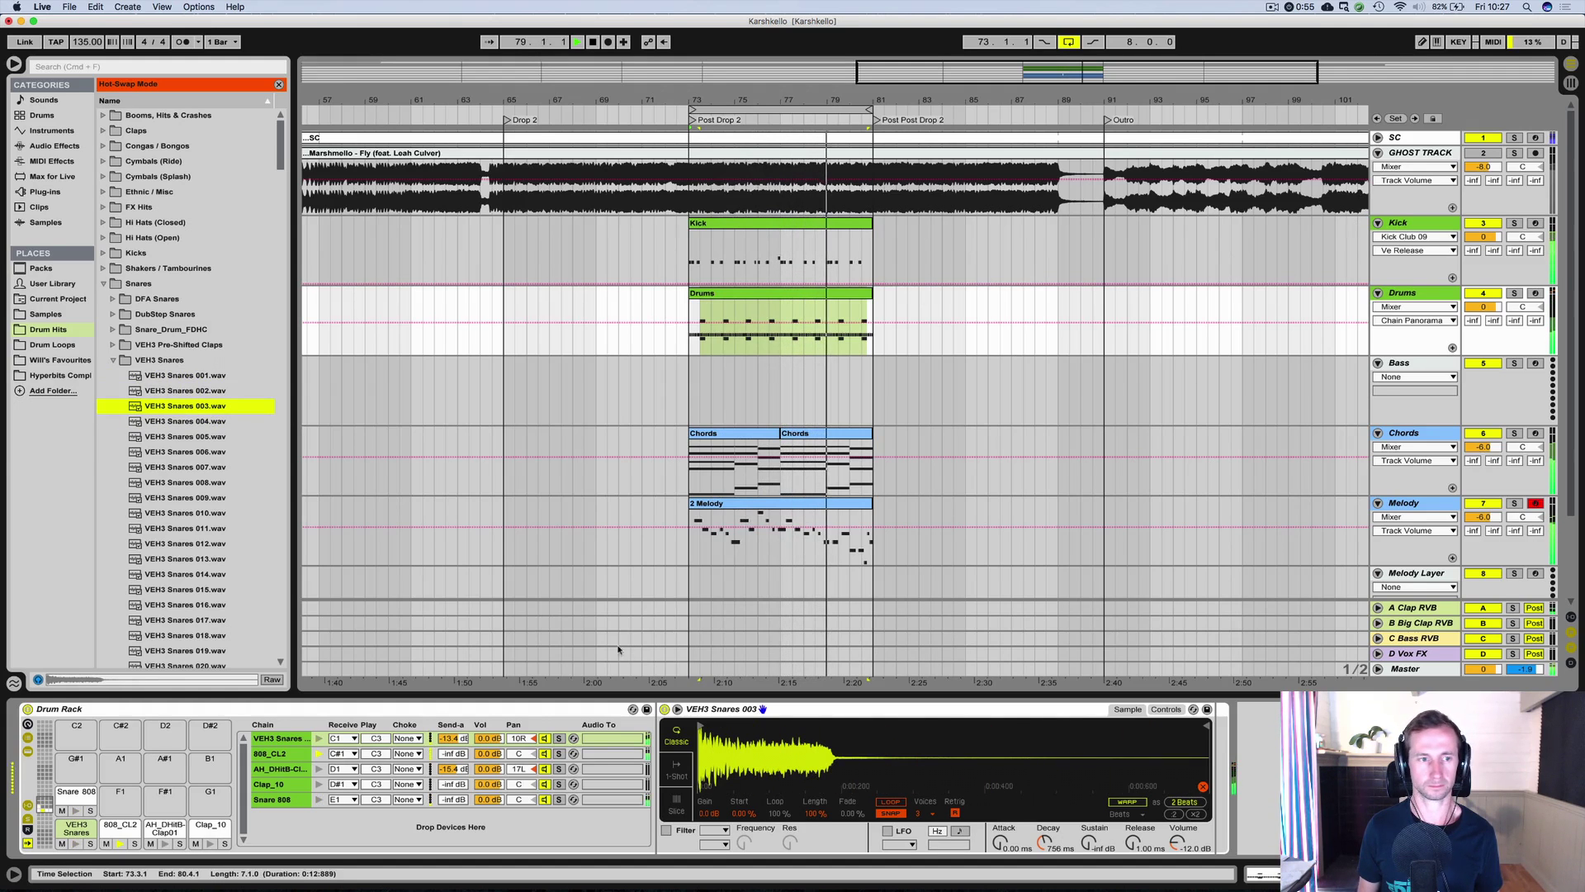
Audition VEH3 Snares 005.wav through 010.wav one by one on the hot-swapped snare pad.
{"action": "key", "text": "Down"}
{"action": "key", "text": "Down"}
{"action": "key", "text": "Return"}
{"action": "key", "text": "Down"}
{"action": "key", "text": "Return"}
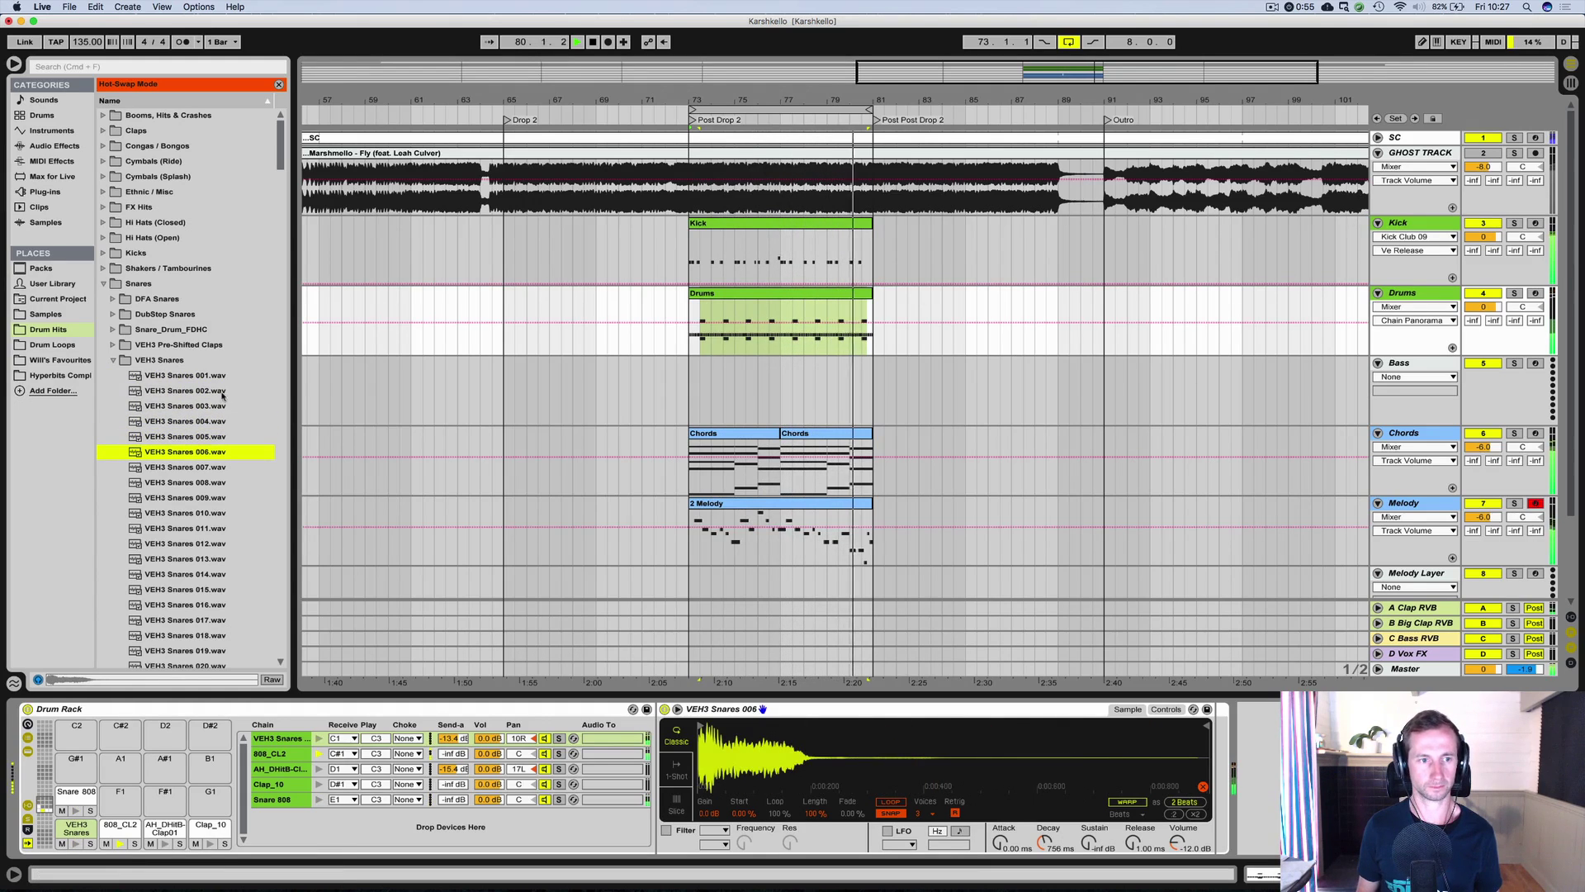
{"action": "key", "text": "Down"}
{"action": "key", "text": "Return"}
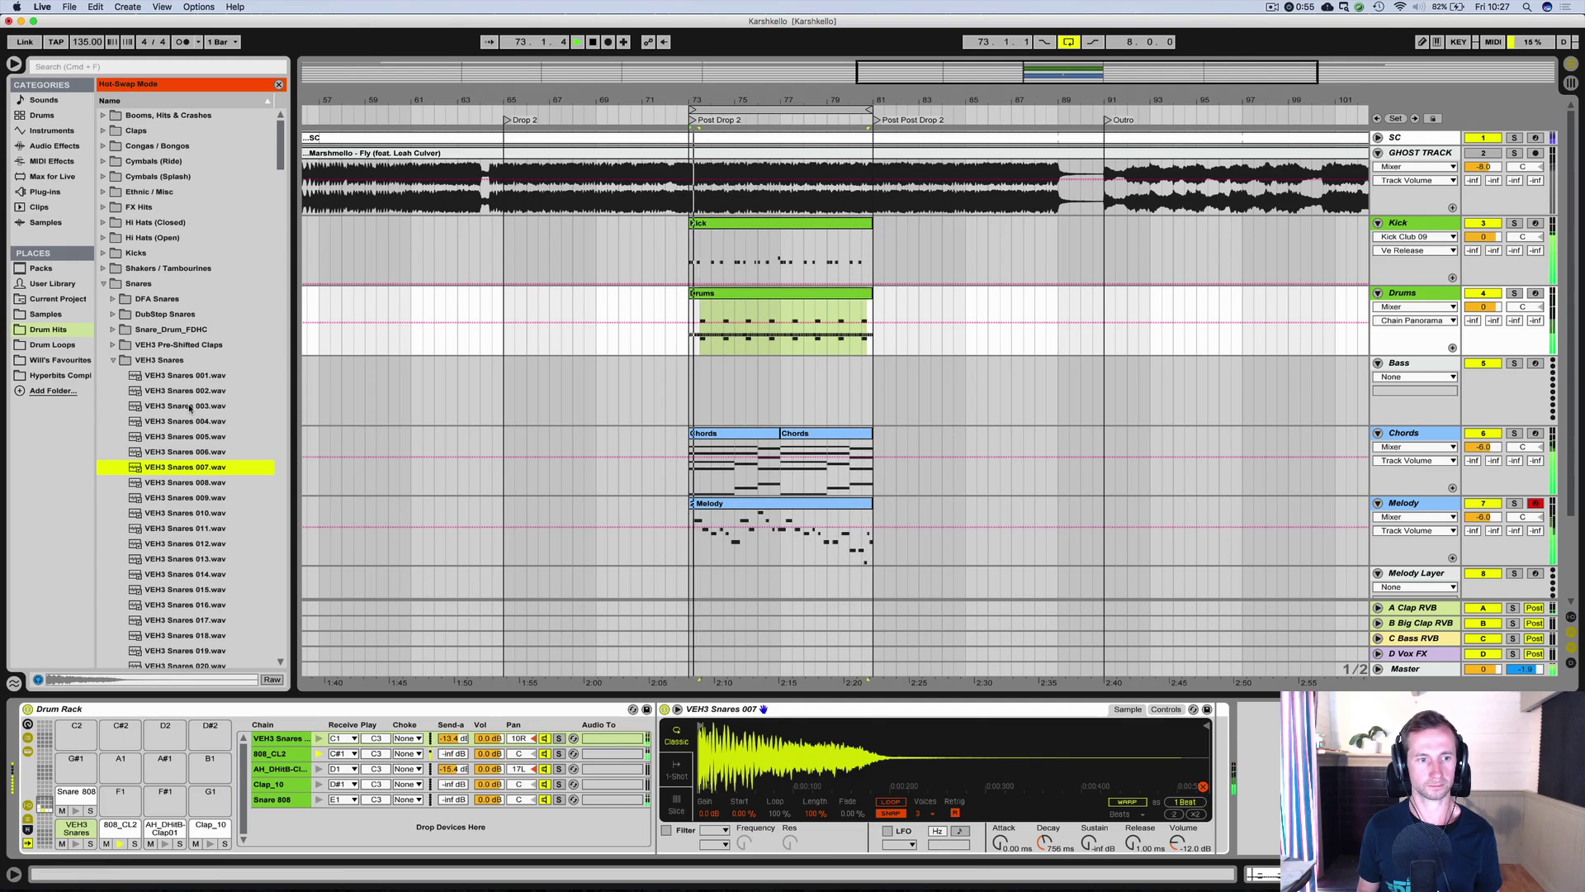
{"action": "key", "text": "Down"}
{"action": "key", "text": "Return"}
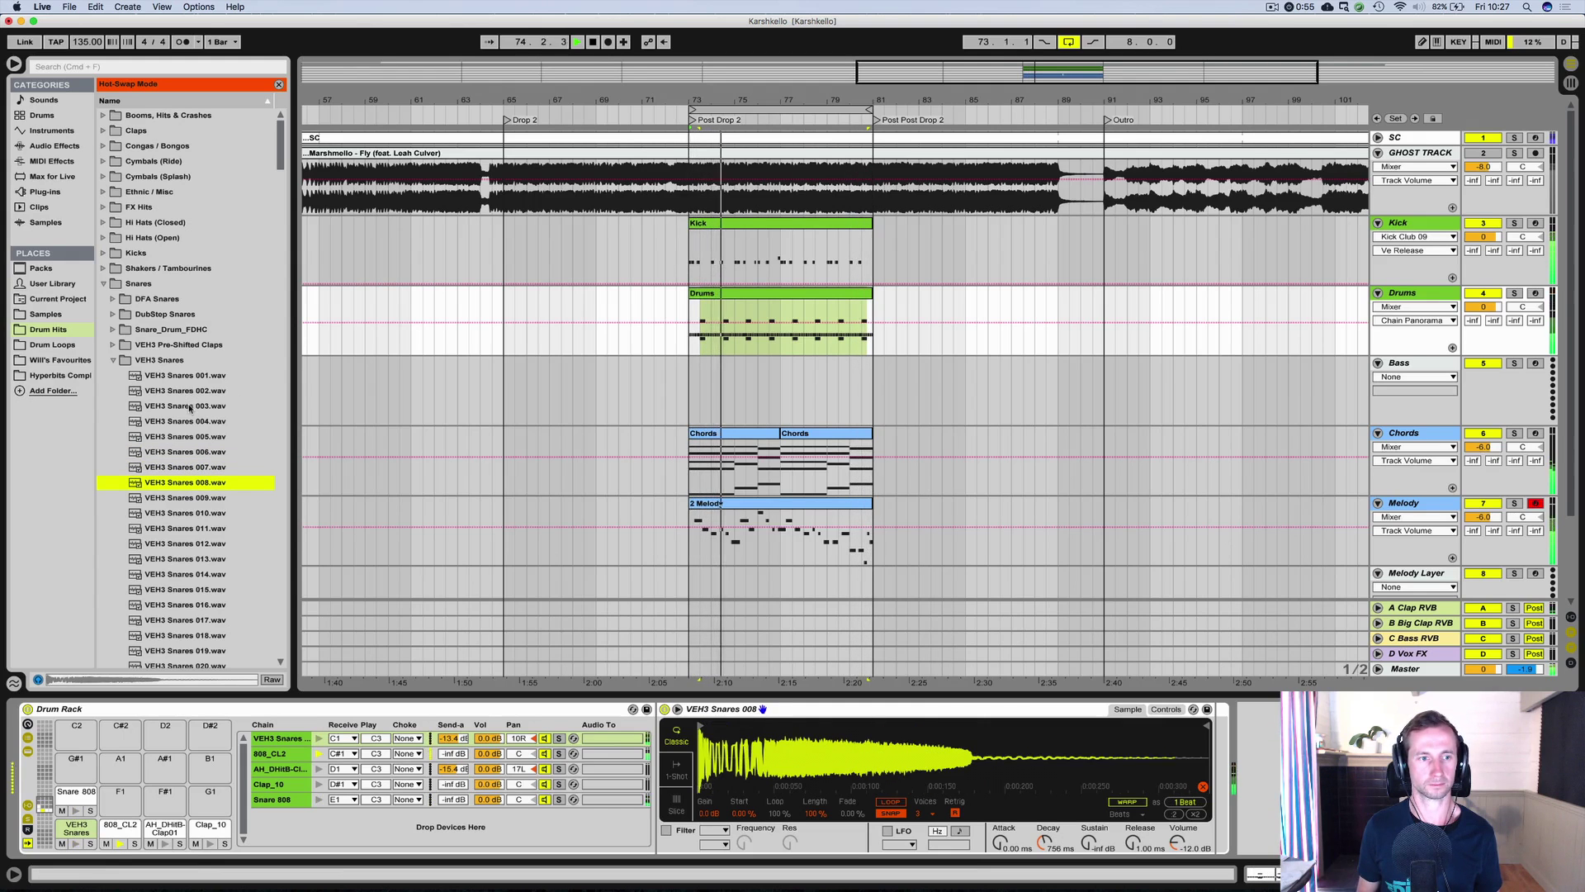
{"action": "key", "text": "Down"}
{"action": "key", "text": "Return"}
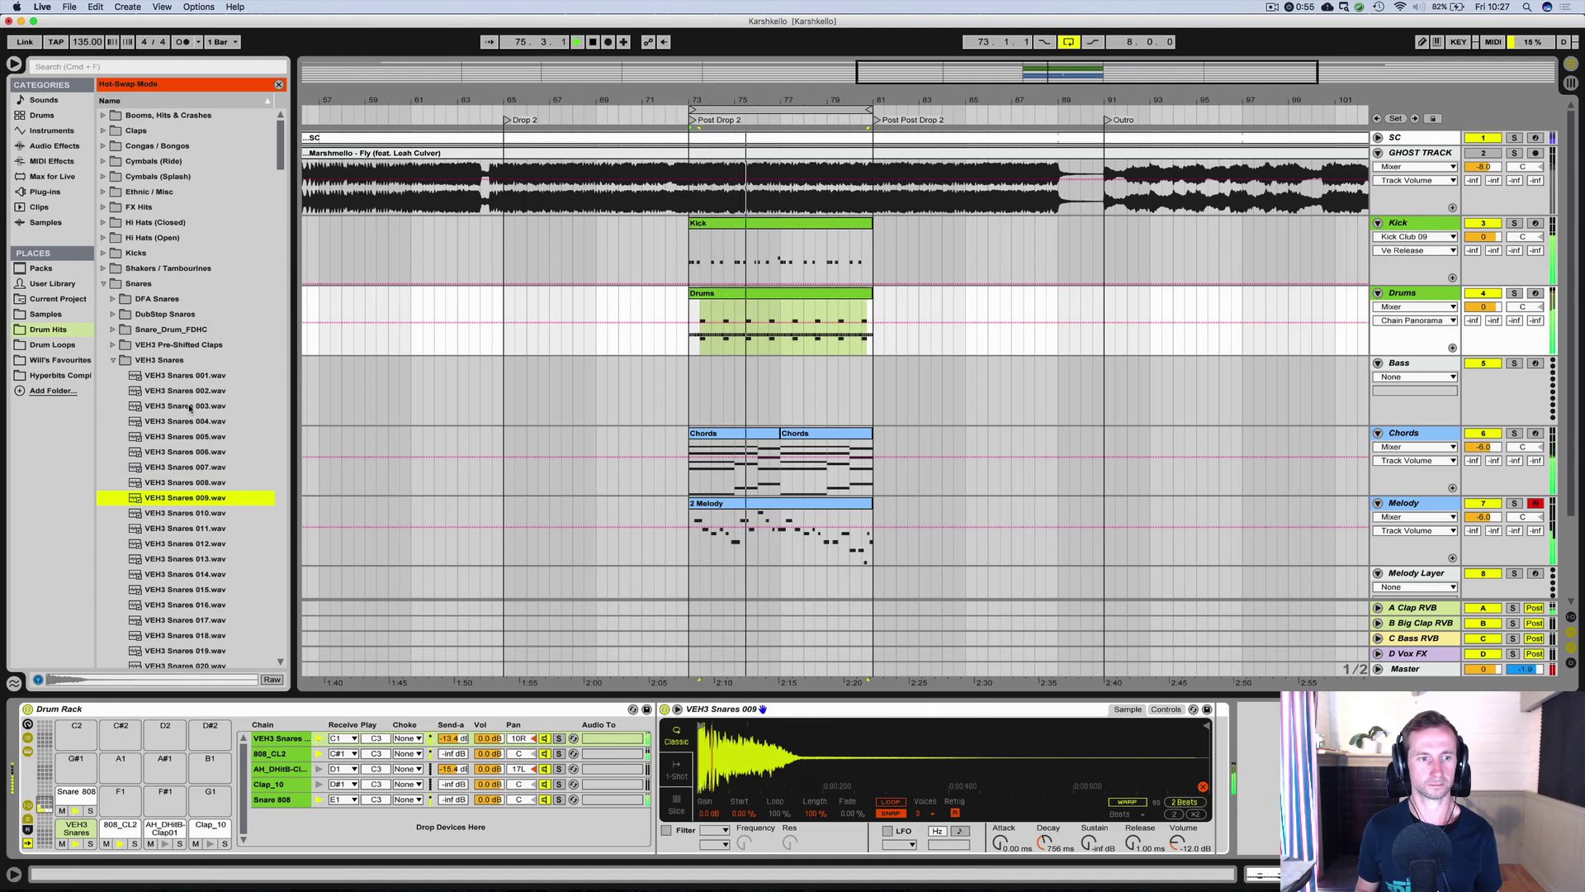
{"action": "key", "text": "Down"}
{"action": "key", "text": "Return"}
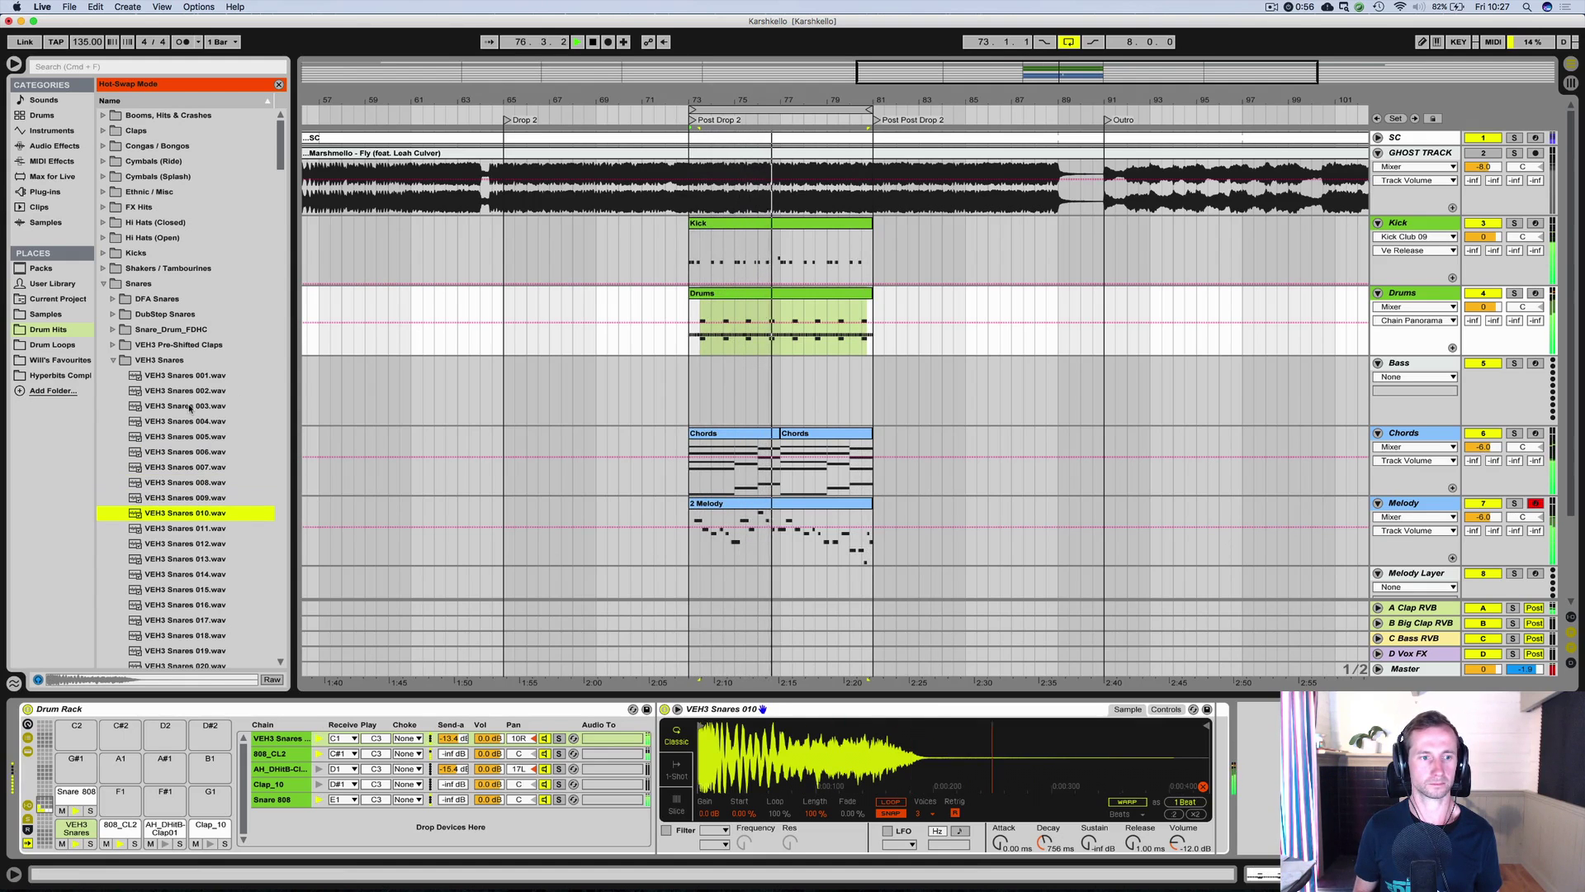
Compare VEH3 Snares 007.wav and 006.wav again on the snare pad and try VEH3 Snares 012.wav.
{"action": "key", "text": "Up"}
{"action": "key", "text": "Up"}
{"action": "key", "text": "Up"}
{"action": "key", "text": "Return"}
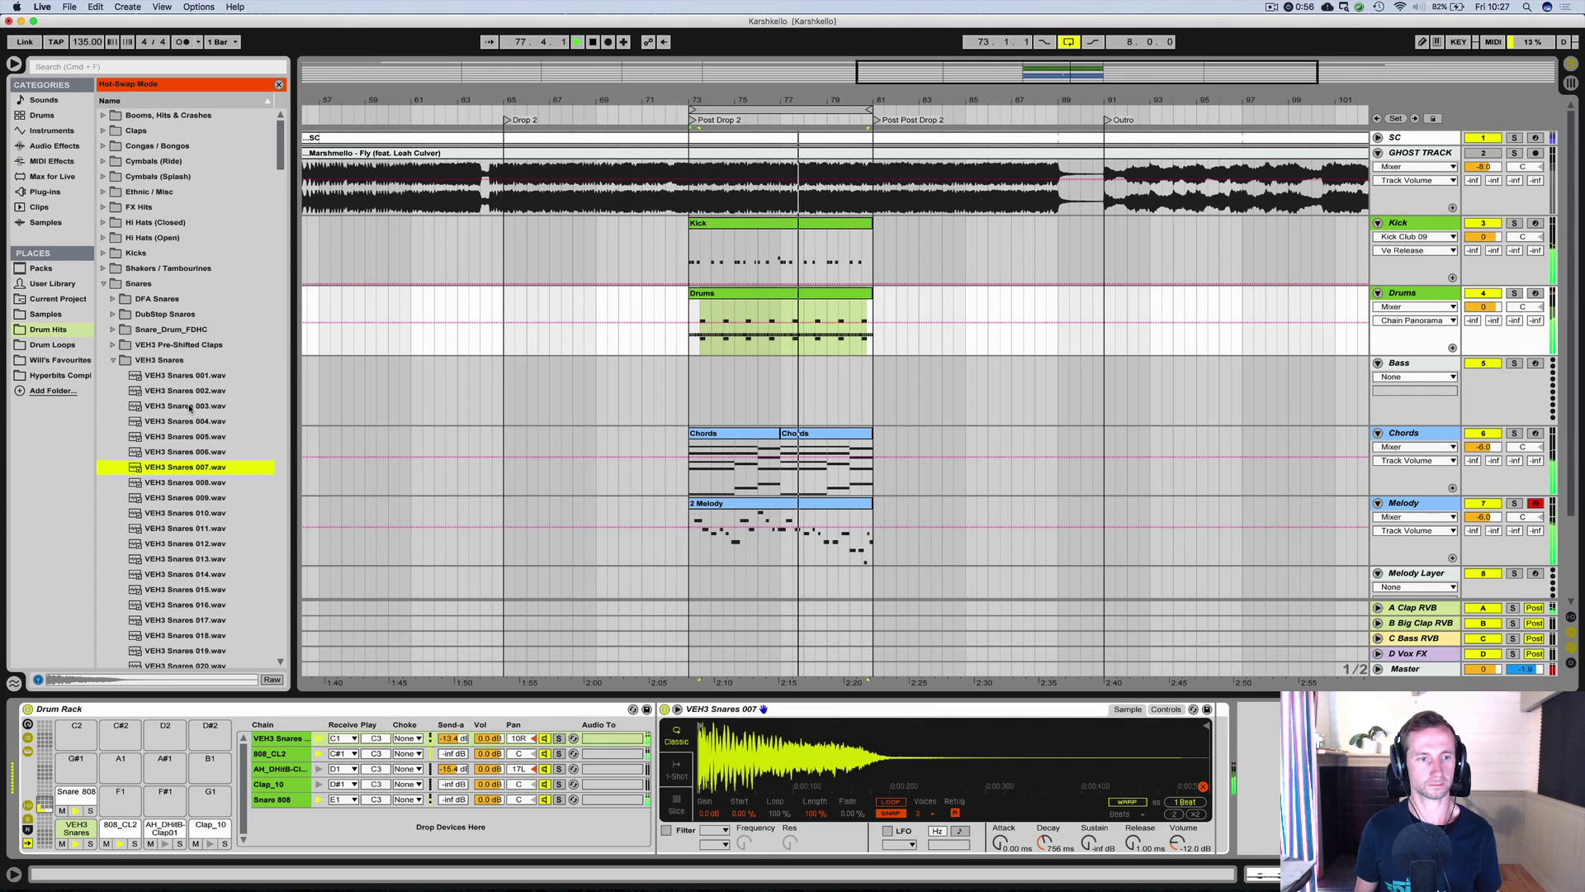
{"action": "key", "text": "Up"}
{"action": "key", "text": "Return"}
{"action": "key", "text": "Down"}
{"action": "key", "text": "Down"}
{"action": "key", "text": "Down"}
{"action": "key", "text": "Down"}
{"action": "key", "text": "Down"}
{"action": "key", "text": "Down"}
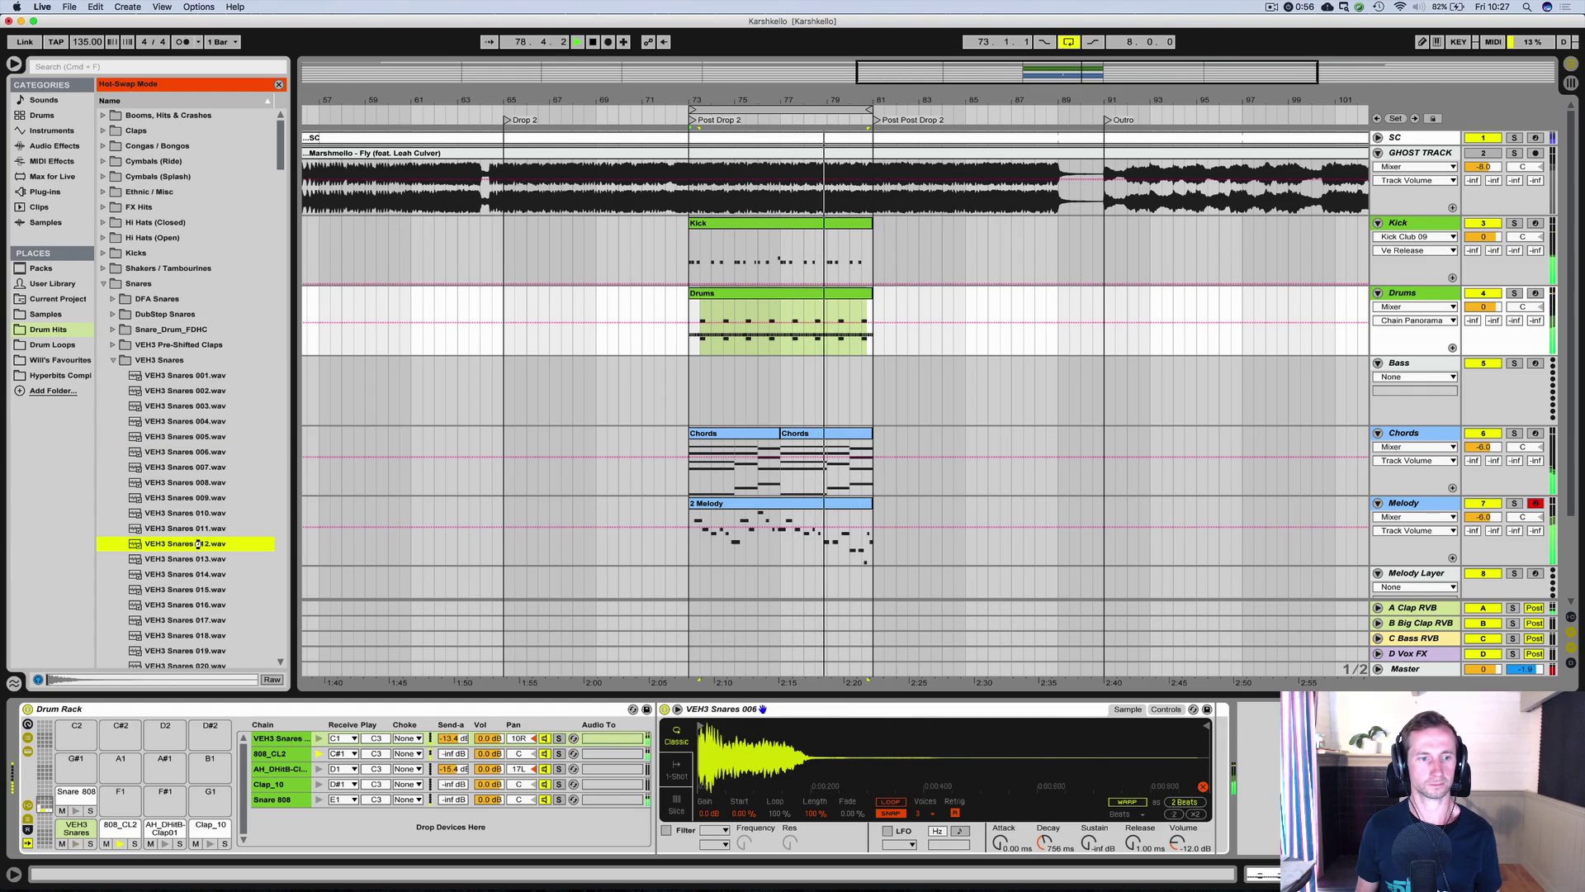
{"action": "key", "text": "Return"}
Recheck VEH3 Snares 005.wav, load VEH3 Snares 003.wav as the replacement snare, and leave Hot-Swap Mode.
{"action": "double_click", "coordinate": [178, 436]}
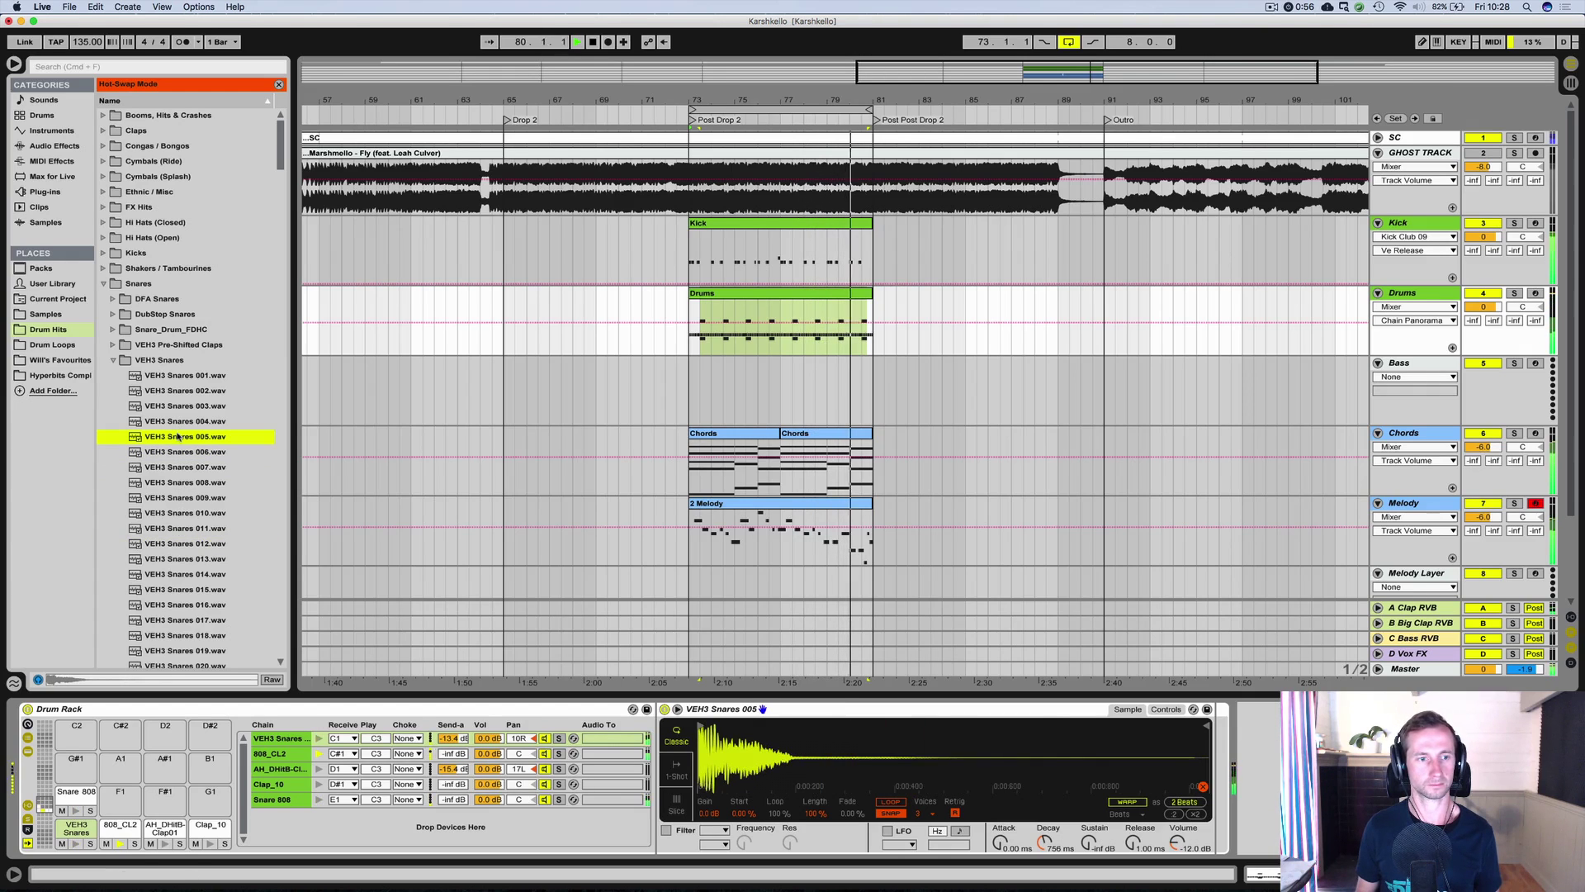
{"action": "key", "text": "Up"}
{"action": "key", "text": "Up"}
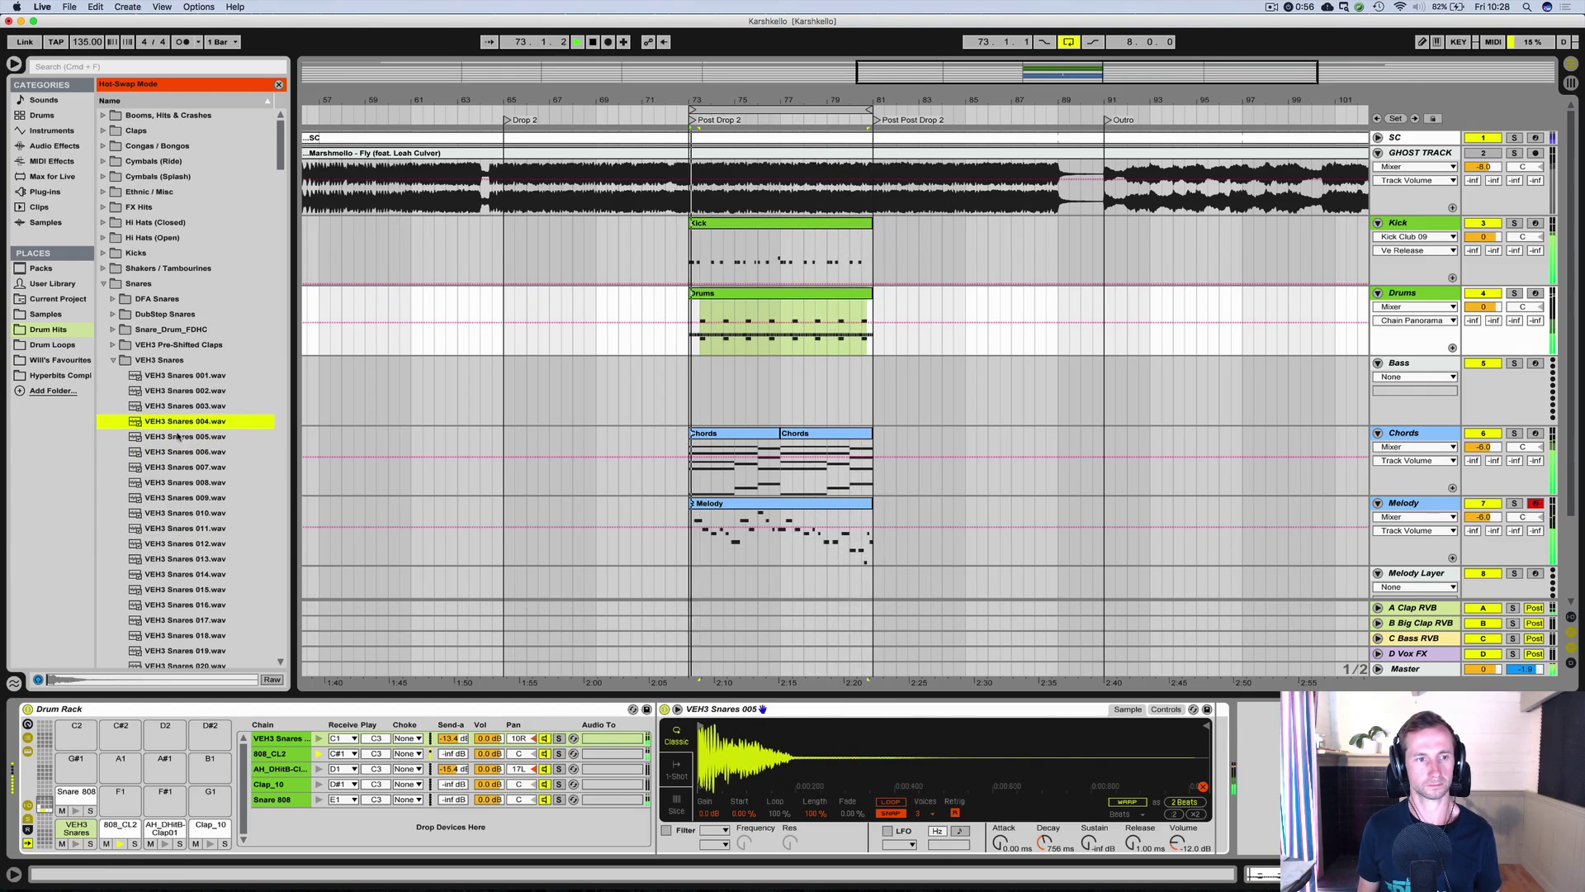
{"action": "key", "text": "Return"}
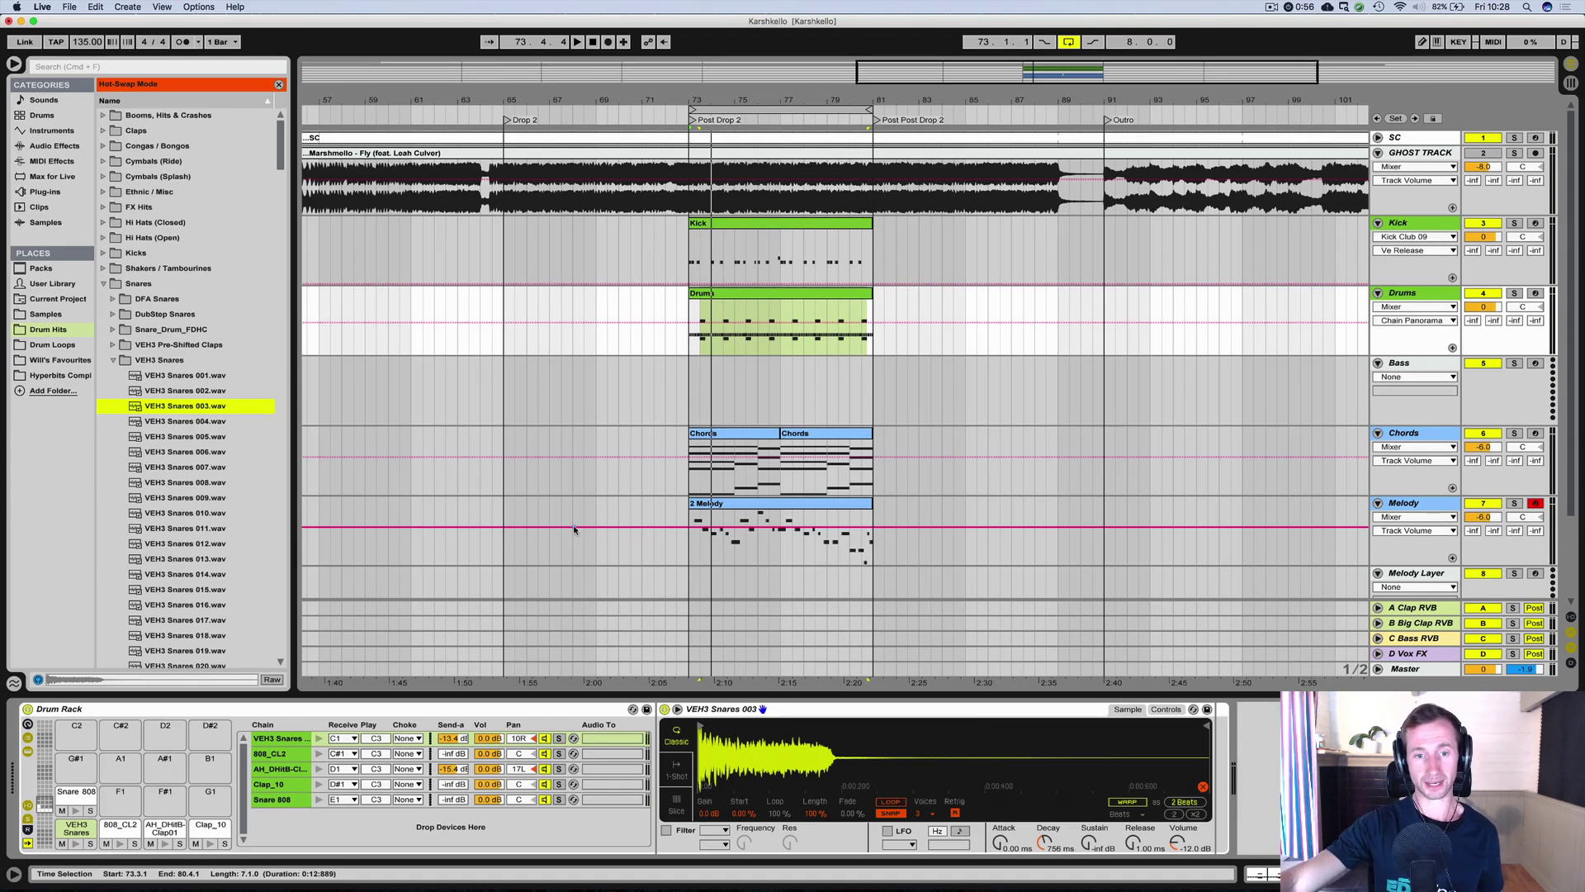
{"action": "left_click", "coordinate": [690, 381]}
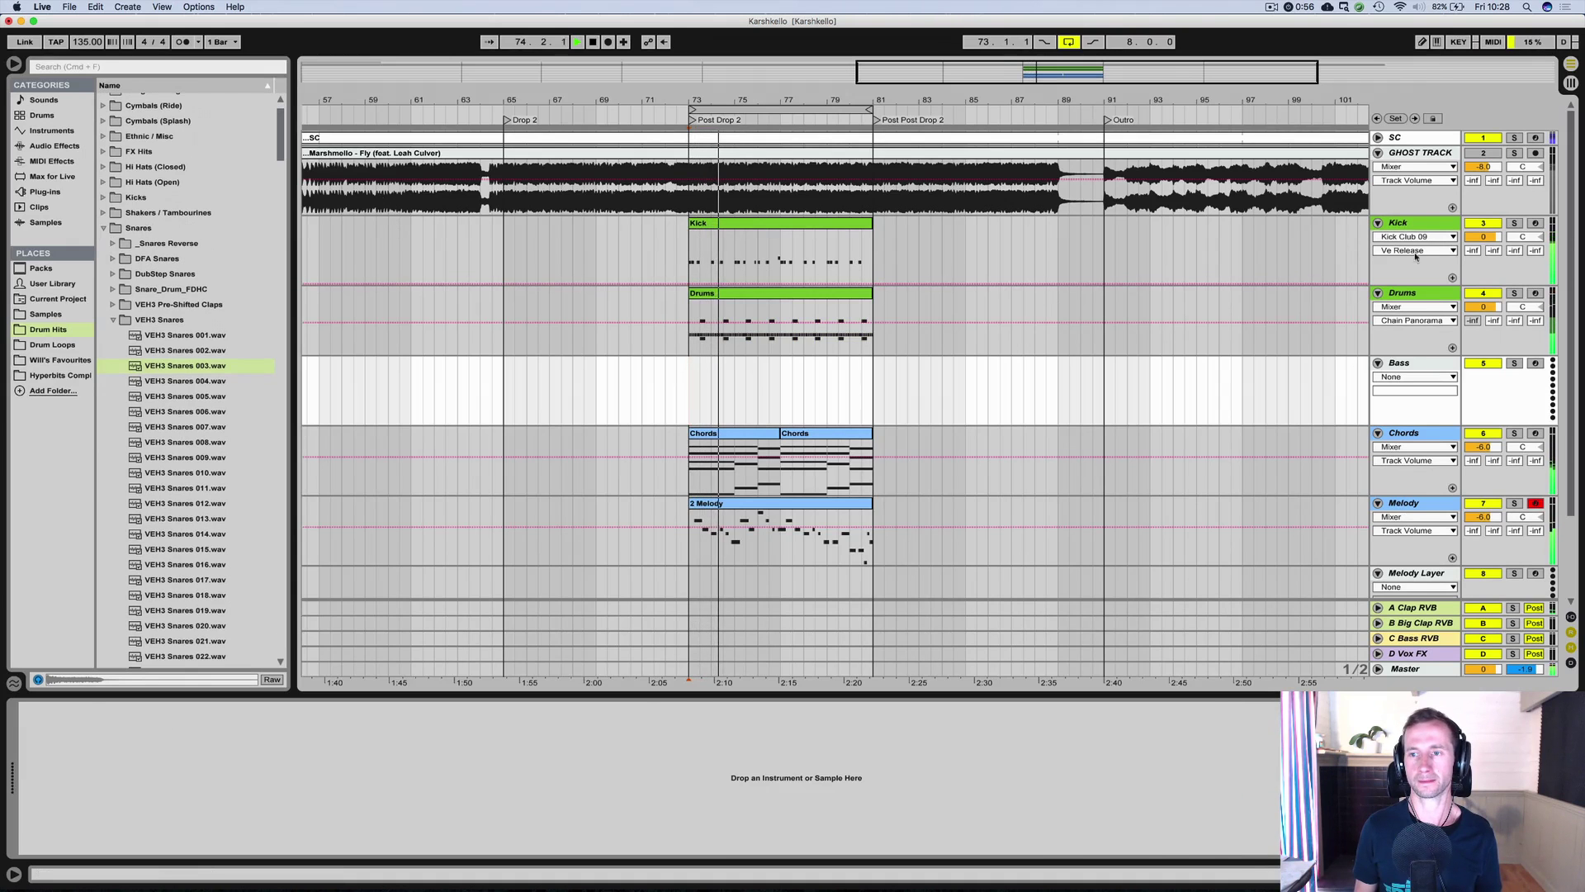
Set the Snare 808 chain's send in the Drum Rack to about -8 dB during playback.
{"action": "left_click", "coordinate": [1038, 296]}
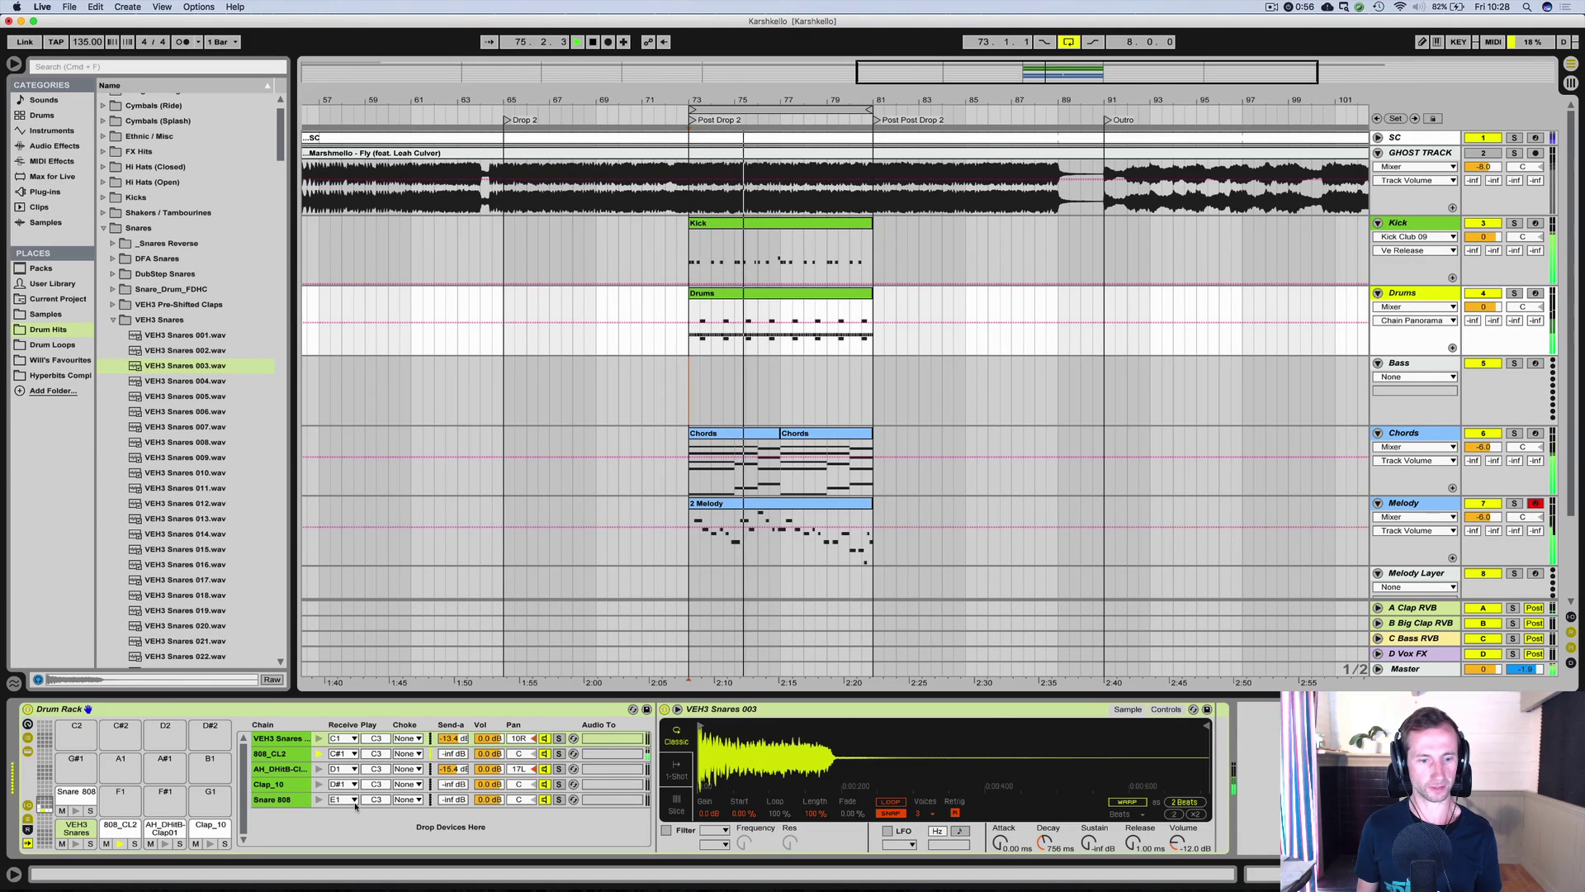
{"action": "mouse_move", "coordinate": [446, 800]}
{"action": "left_mouse_down"}
{"action": "mouse_move", "coordinate": [446, 768]}
{"action": "mouse_move", "coordinate": [453, 800]}
{"action": "left_mouse_up"}
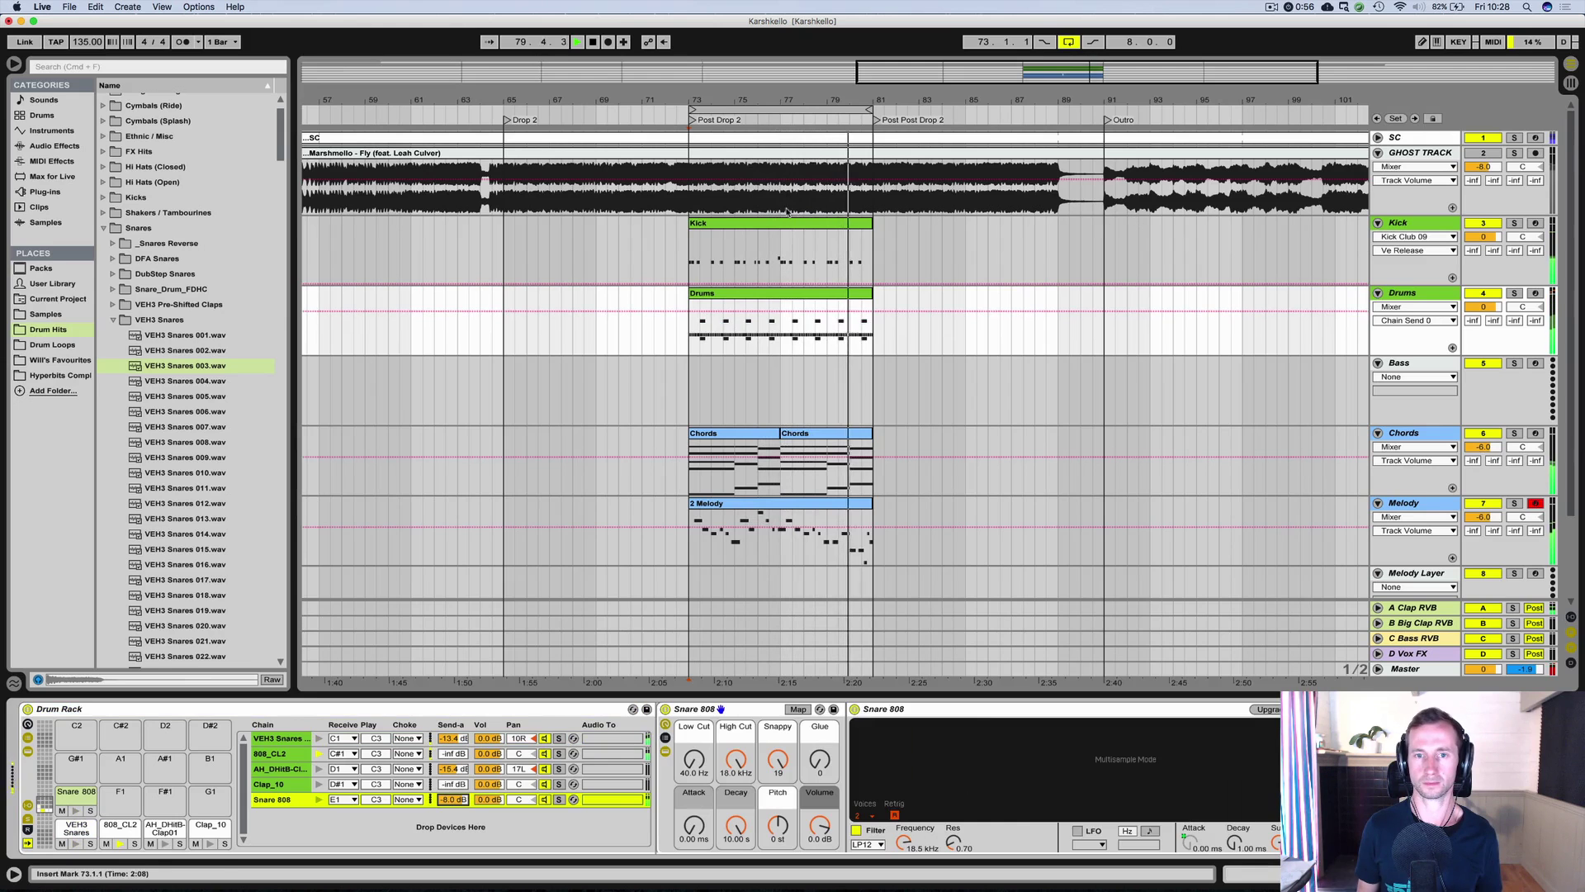
{"action": "key", "text": "space"}
Replace the Drums clip's last Snare 808 note at 8.3 with rolls of short notes on beats 8.1 and 8.2.
{"action": "double_click", "coordinate": [859, 289]}
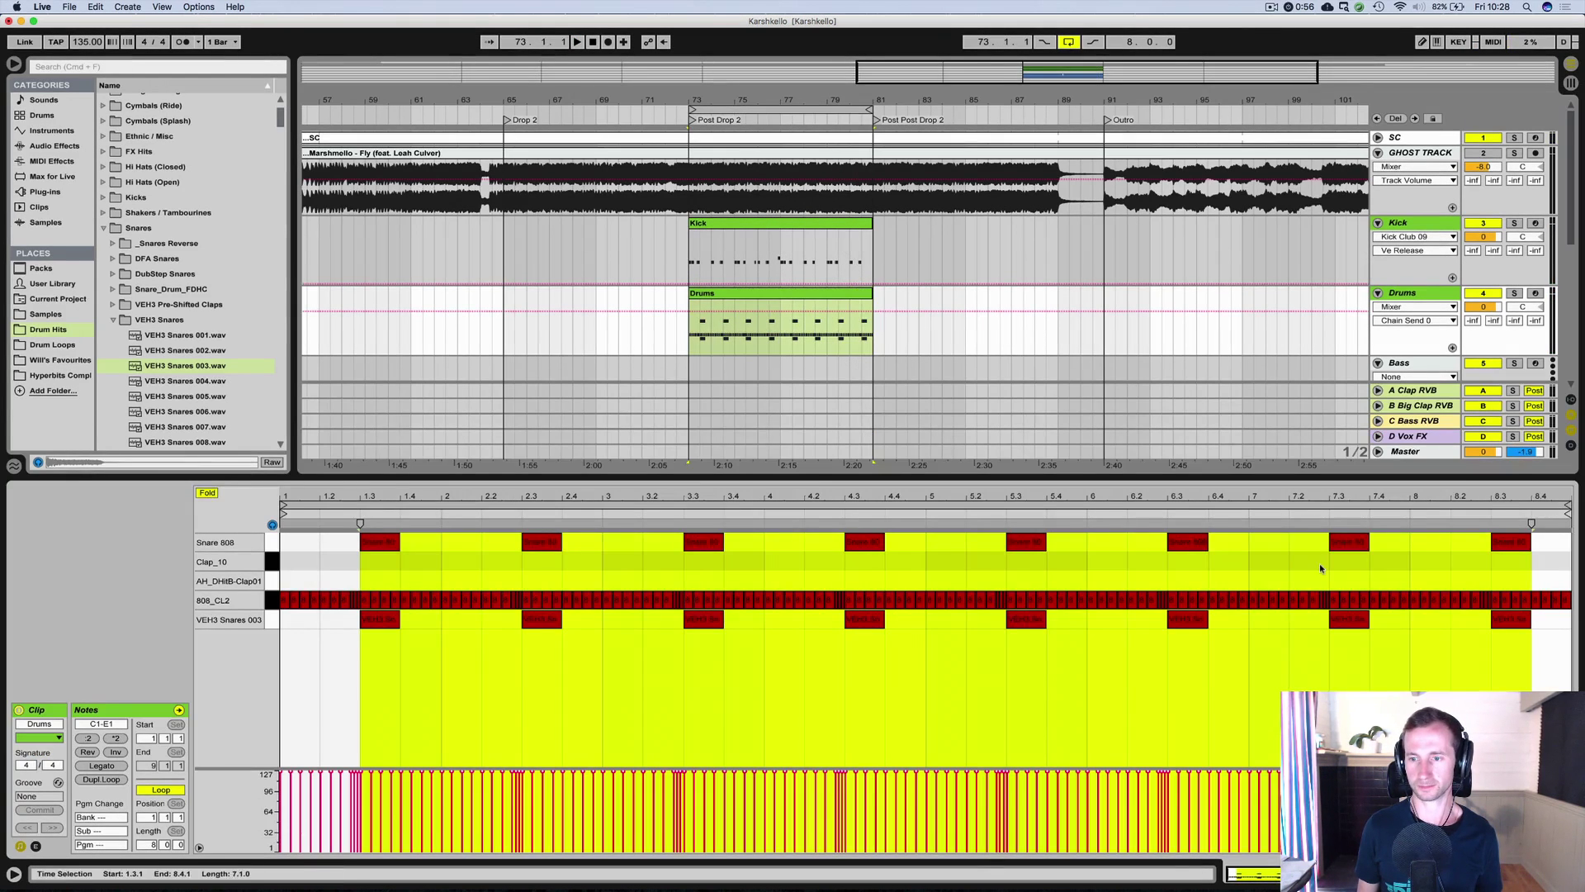
{"action": "left_click", "coordinate": [1341, 543]}
{"action": "key", "text": "space"}
{"action": "key", "text": "super+1"}
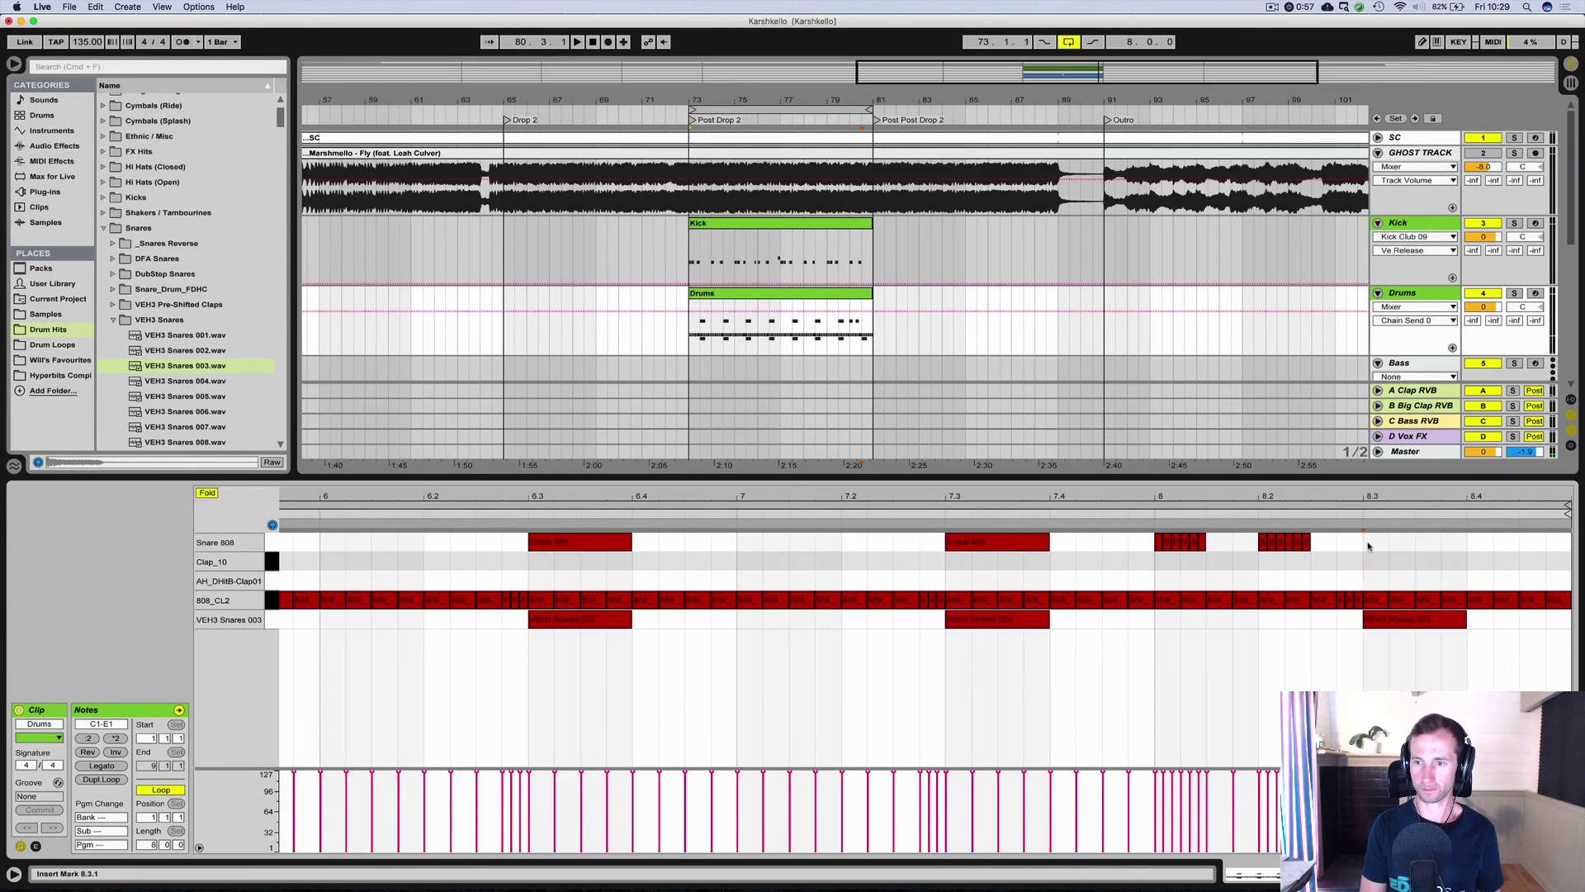
Complete the Snare 808 fill with five consecutive sixteenth notes from 8.3.1 to 8.4.1.
{"action": "double_click", "coordinate": [1368, 545]}
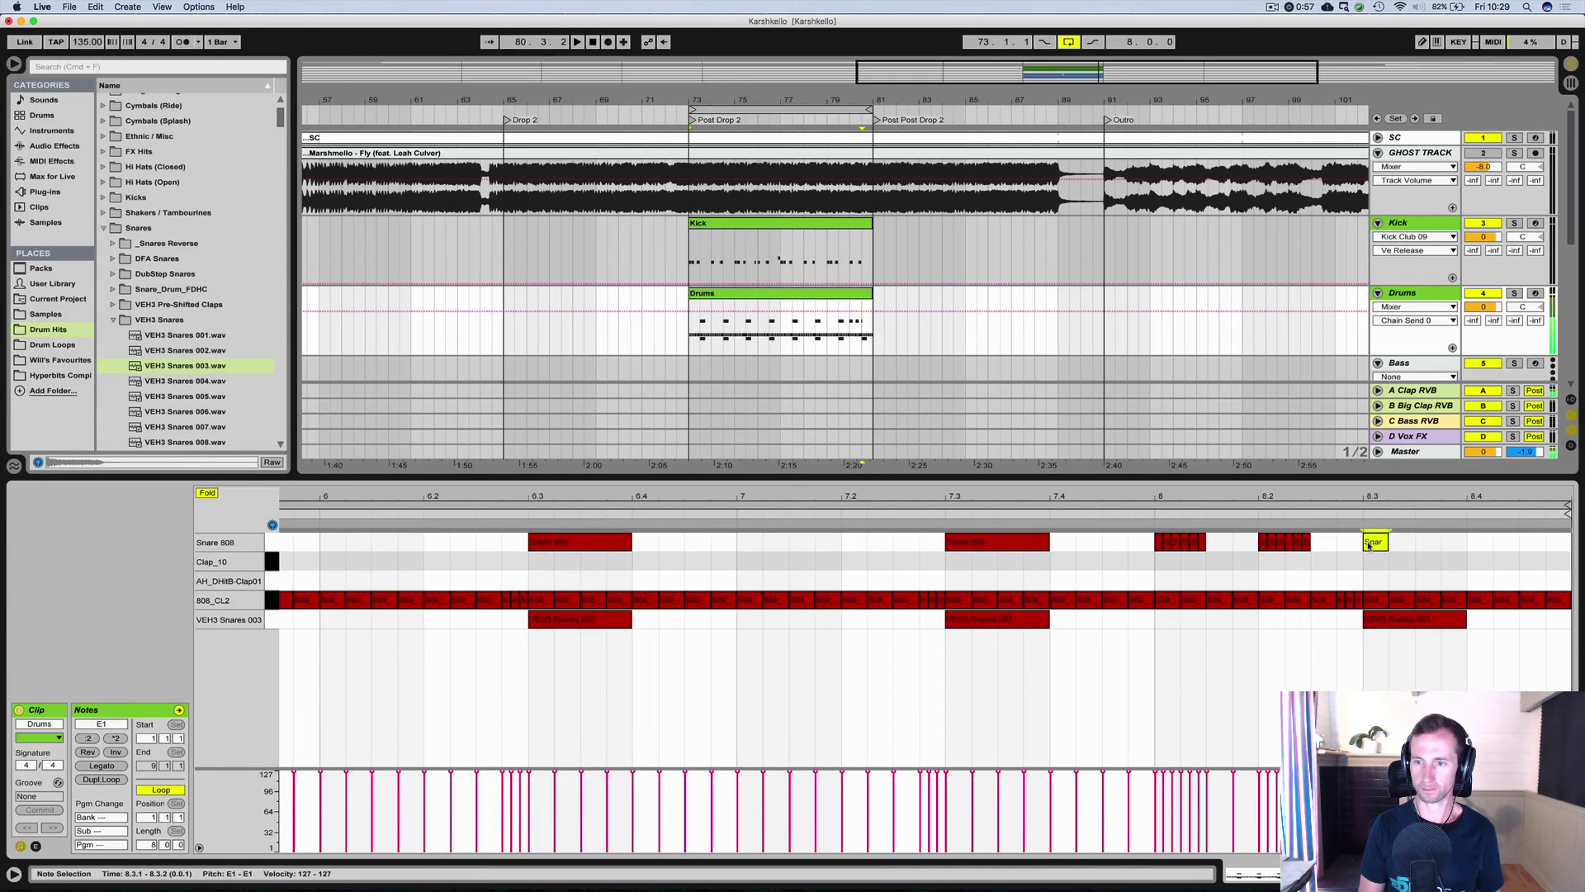
{"action": "left_click", "coordinate": [1412, 543]}
{"action": "double_click", "coordinate": [1412, 542]}
{"action": "key", "text": "space"}
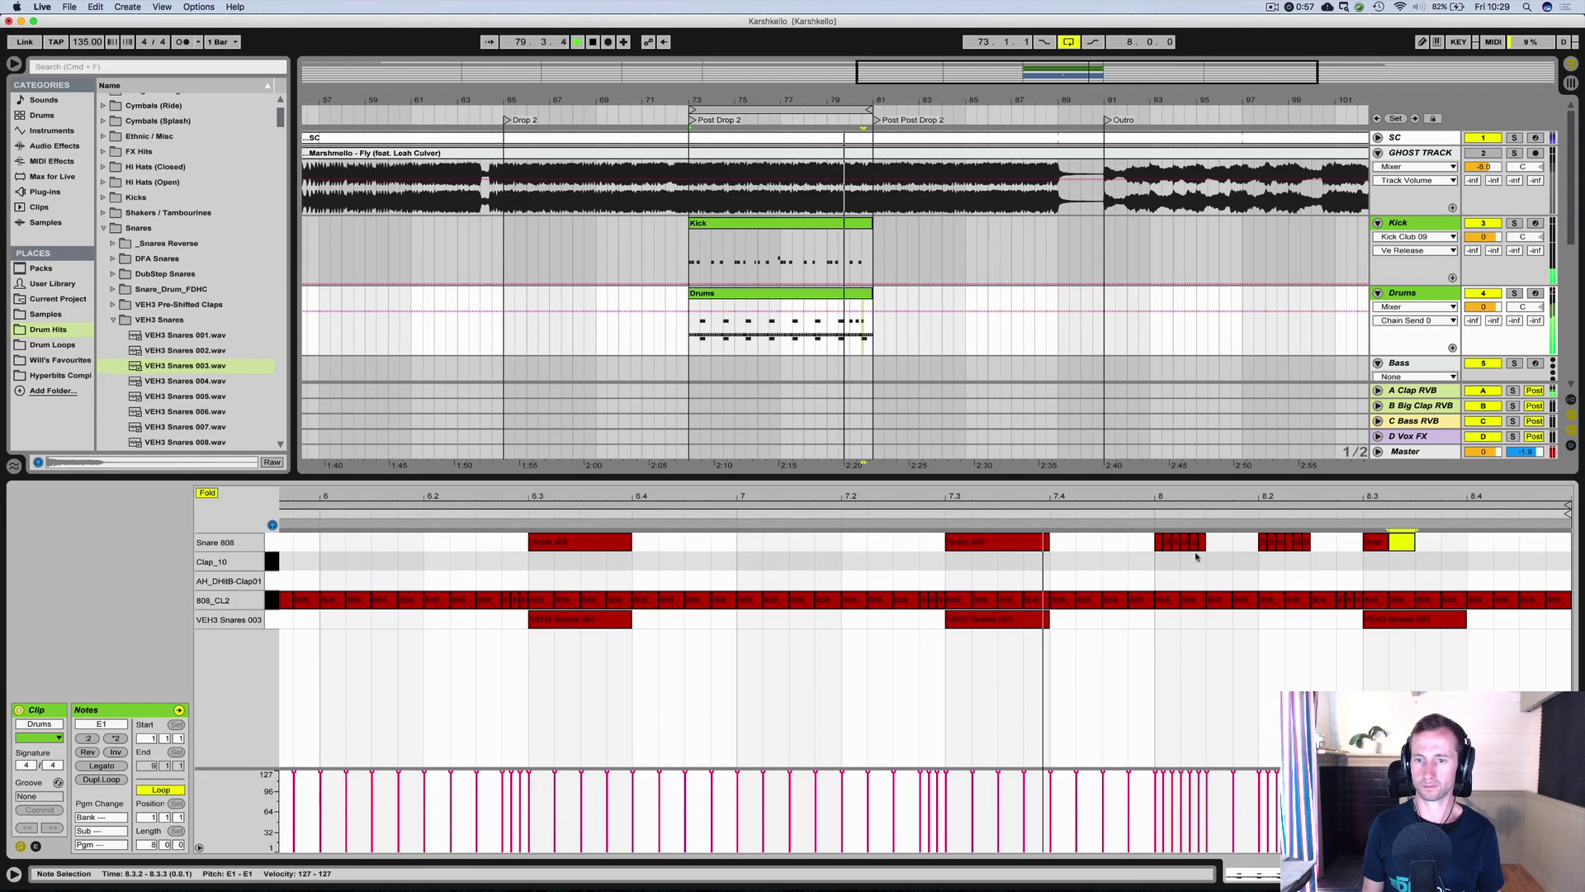
{"action": "key", "text": "space"}
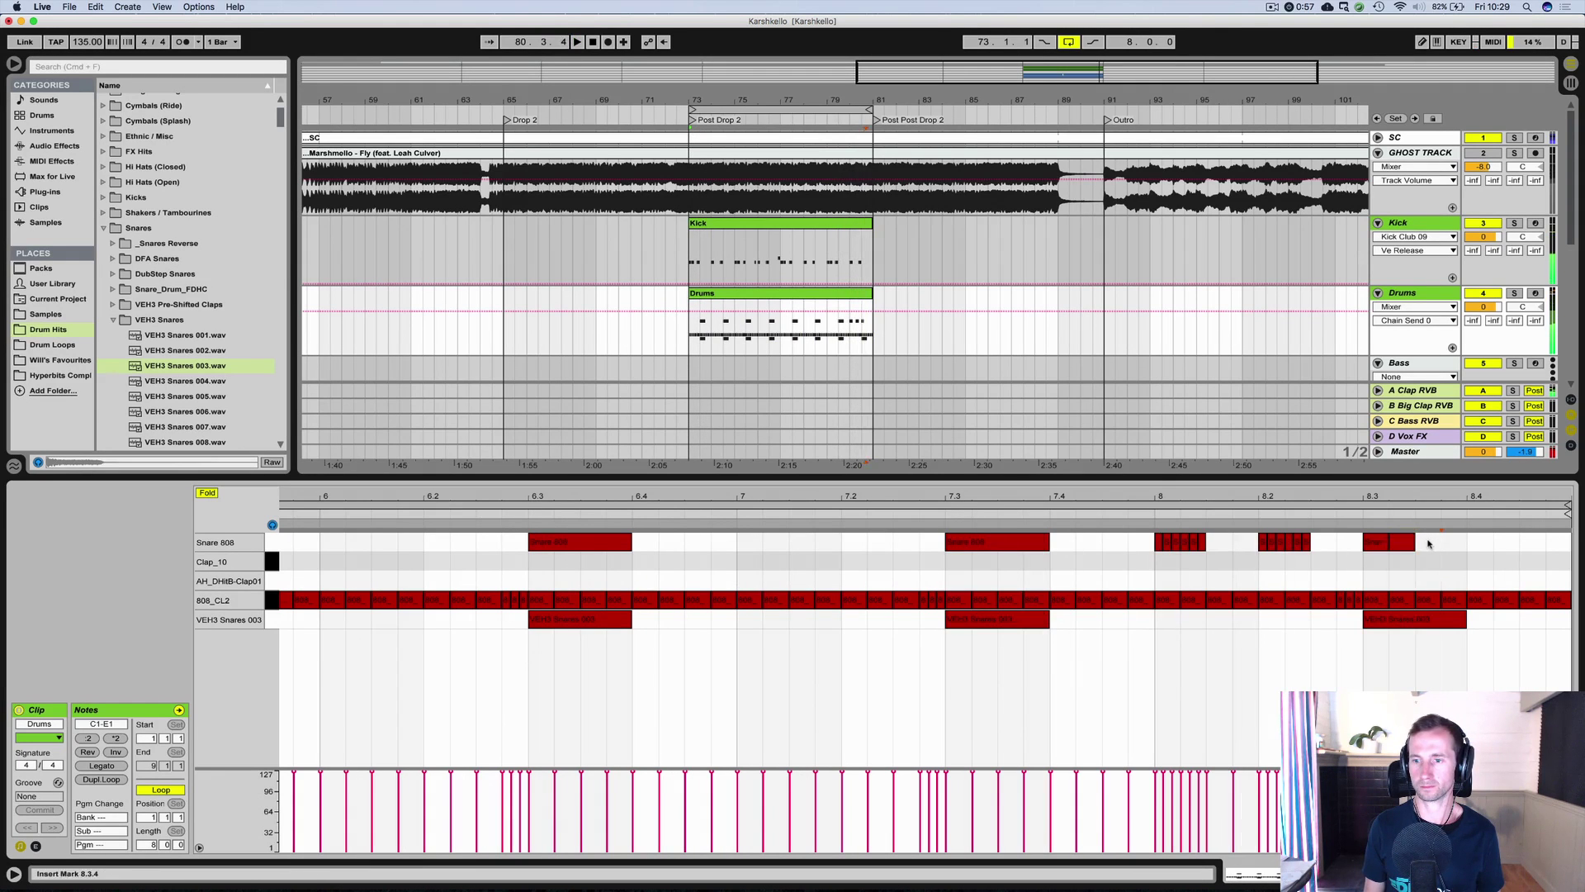
{"action": "key", "text": "Right"}
{"action": "key", "text": "ctrl+d"}
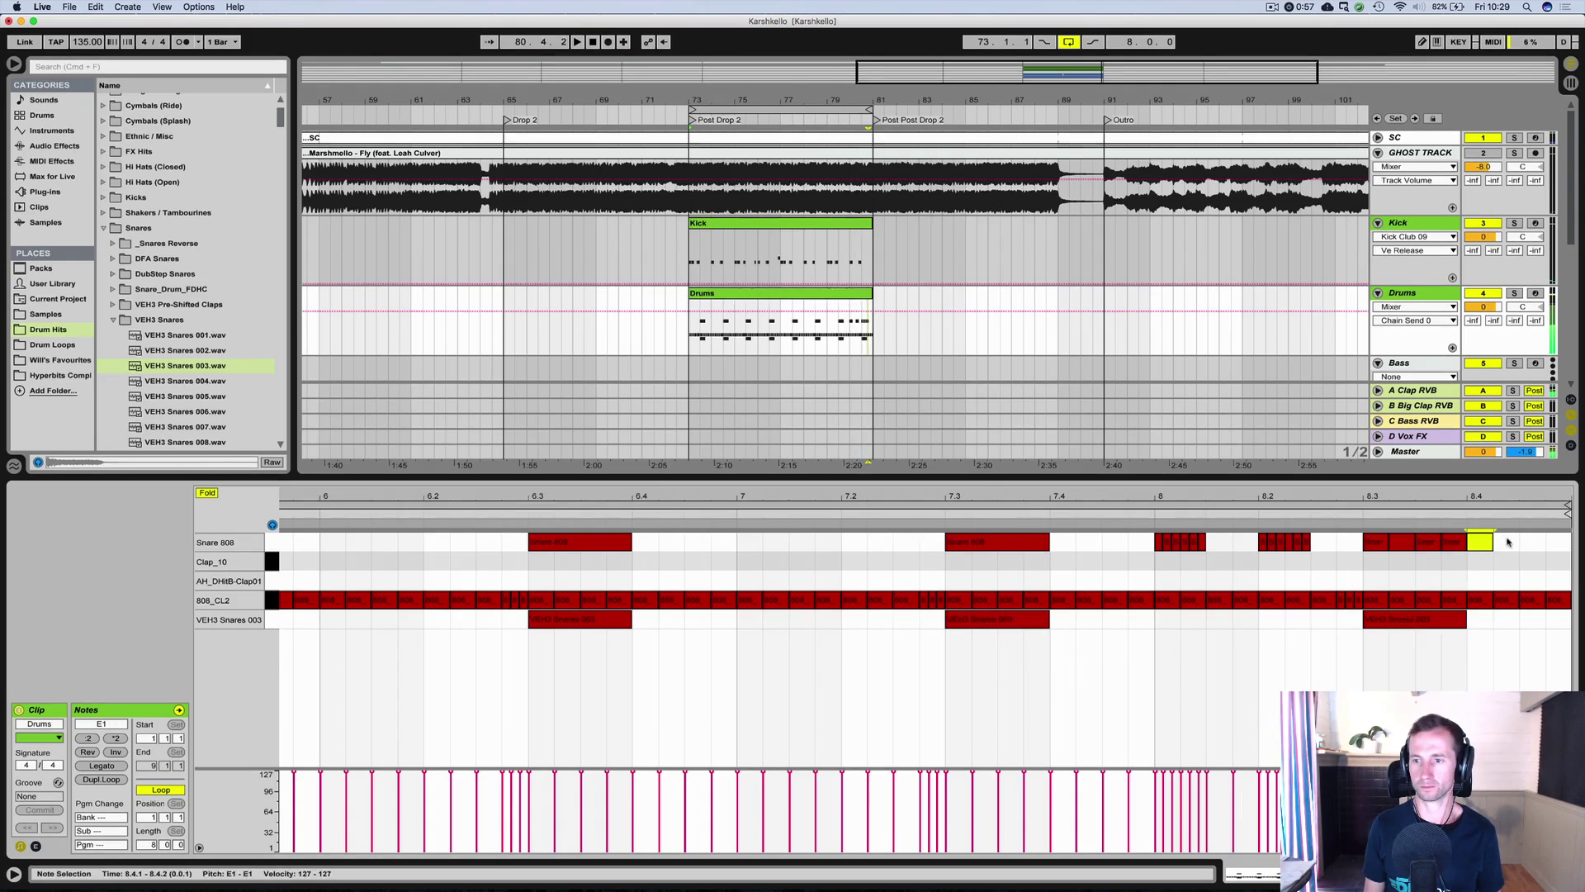
{"action": "key", "text": "ctrl+d"}
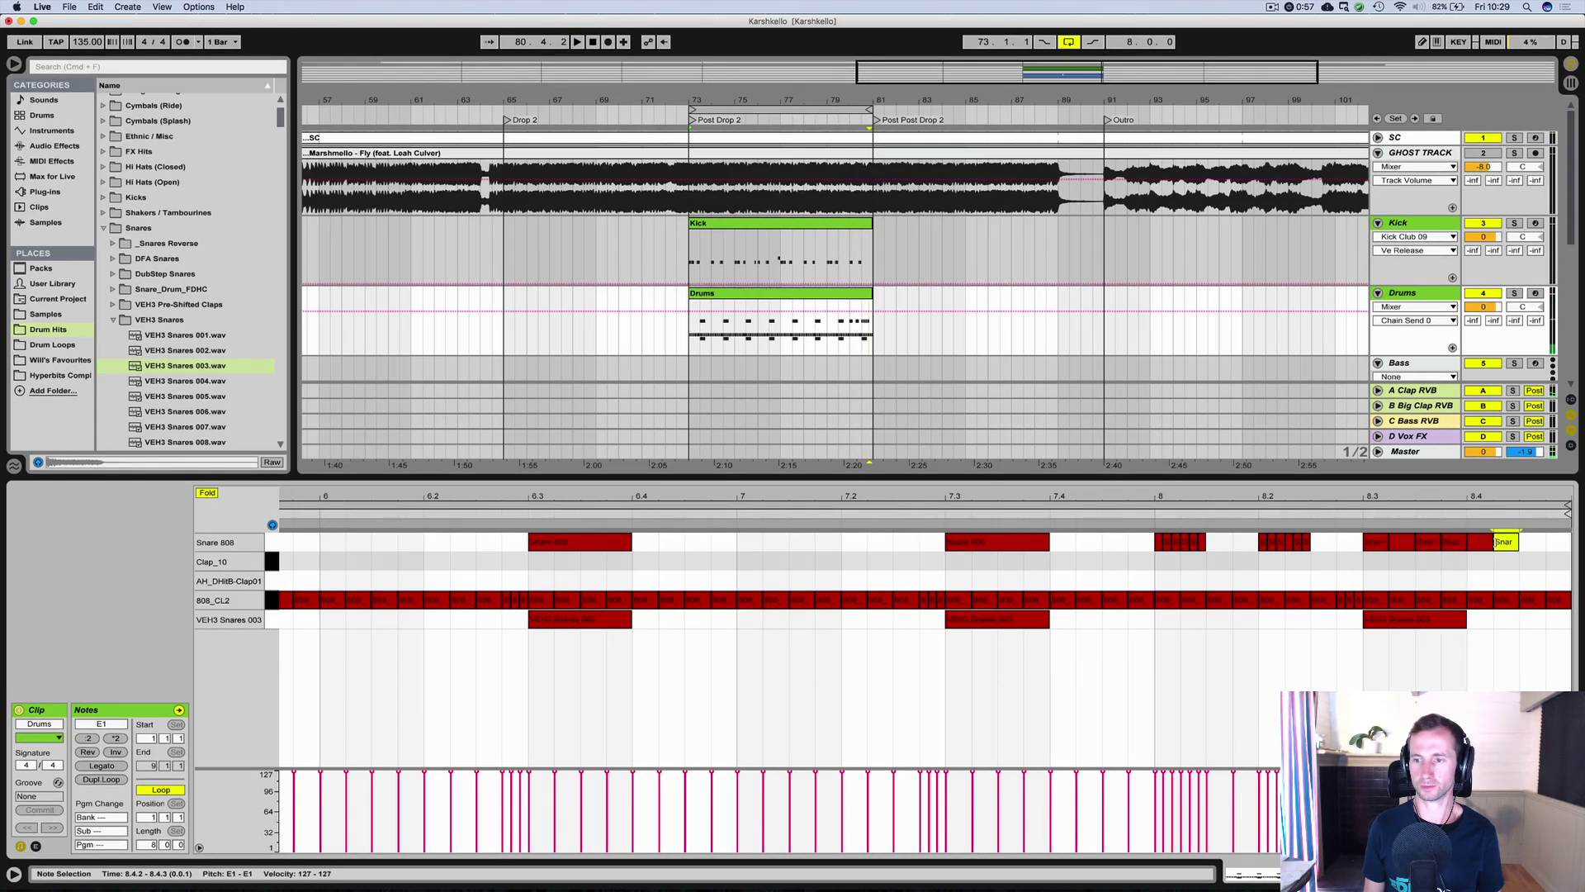
{"action": "key", "text": "Delete"}
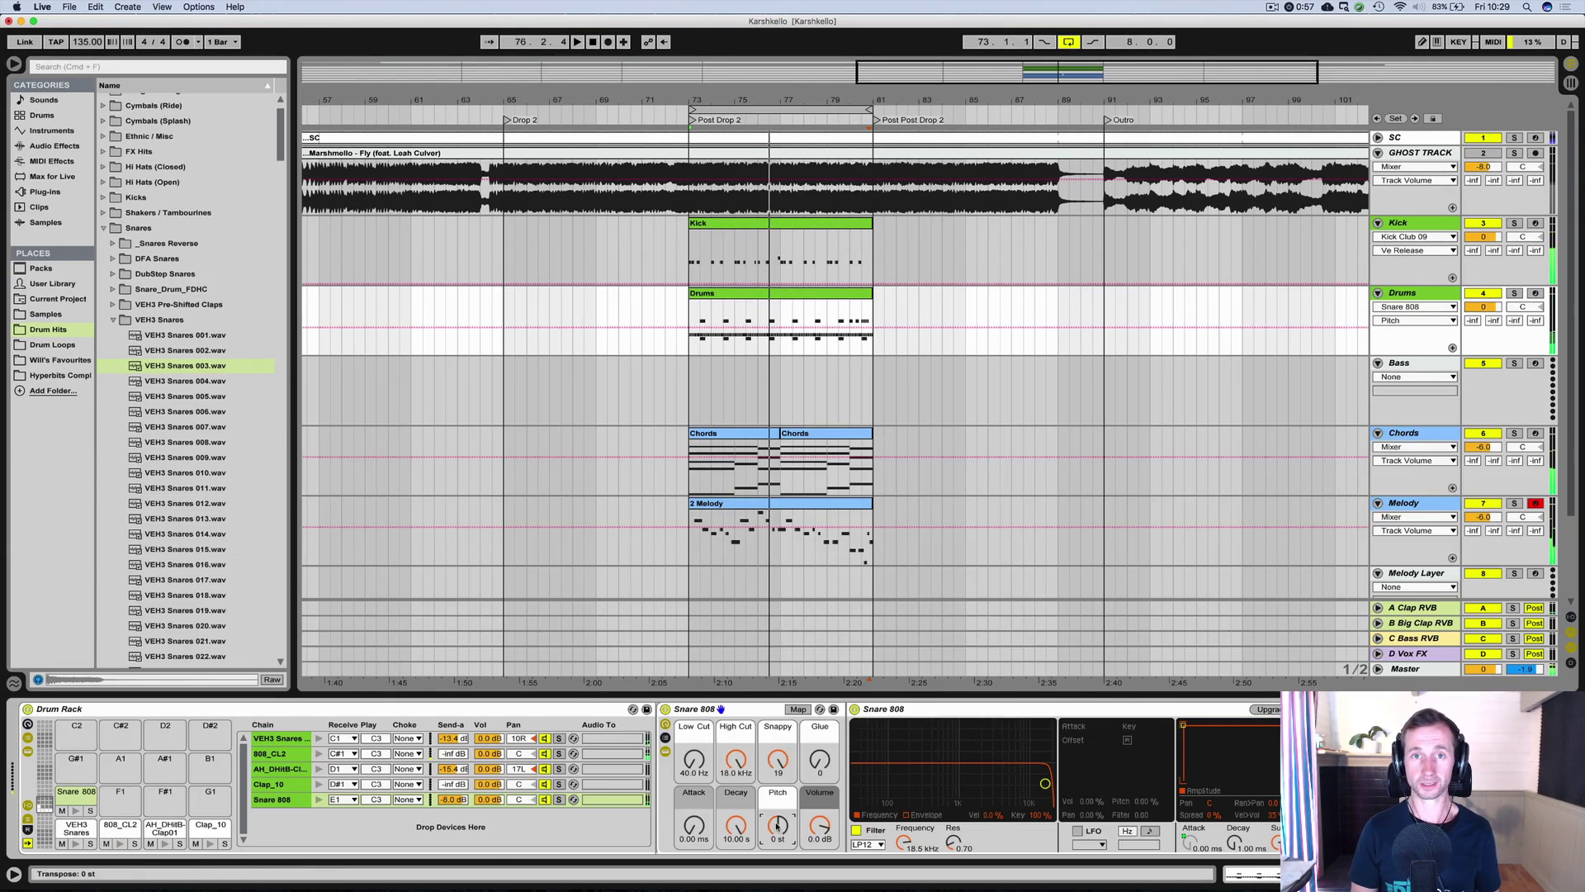
Show the Snare 808 Pitch macro's automation in a new lane and select the Post Drop 2 loop region.
{"action": "right_click", "coordinate": [777, 823]}
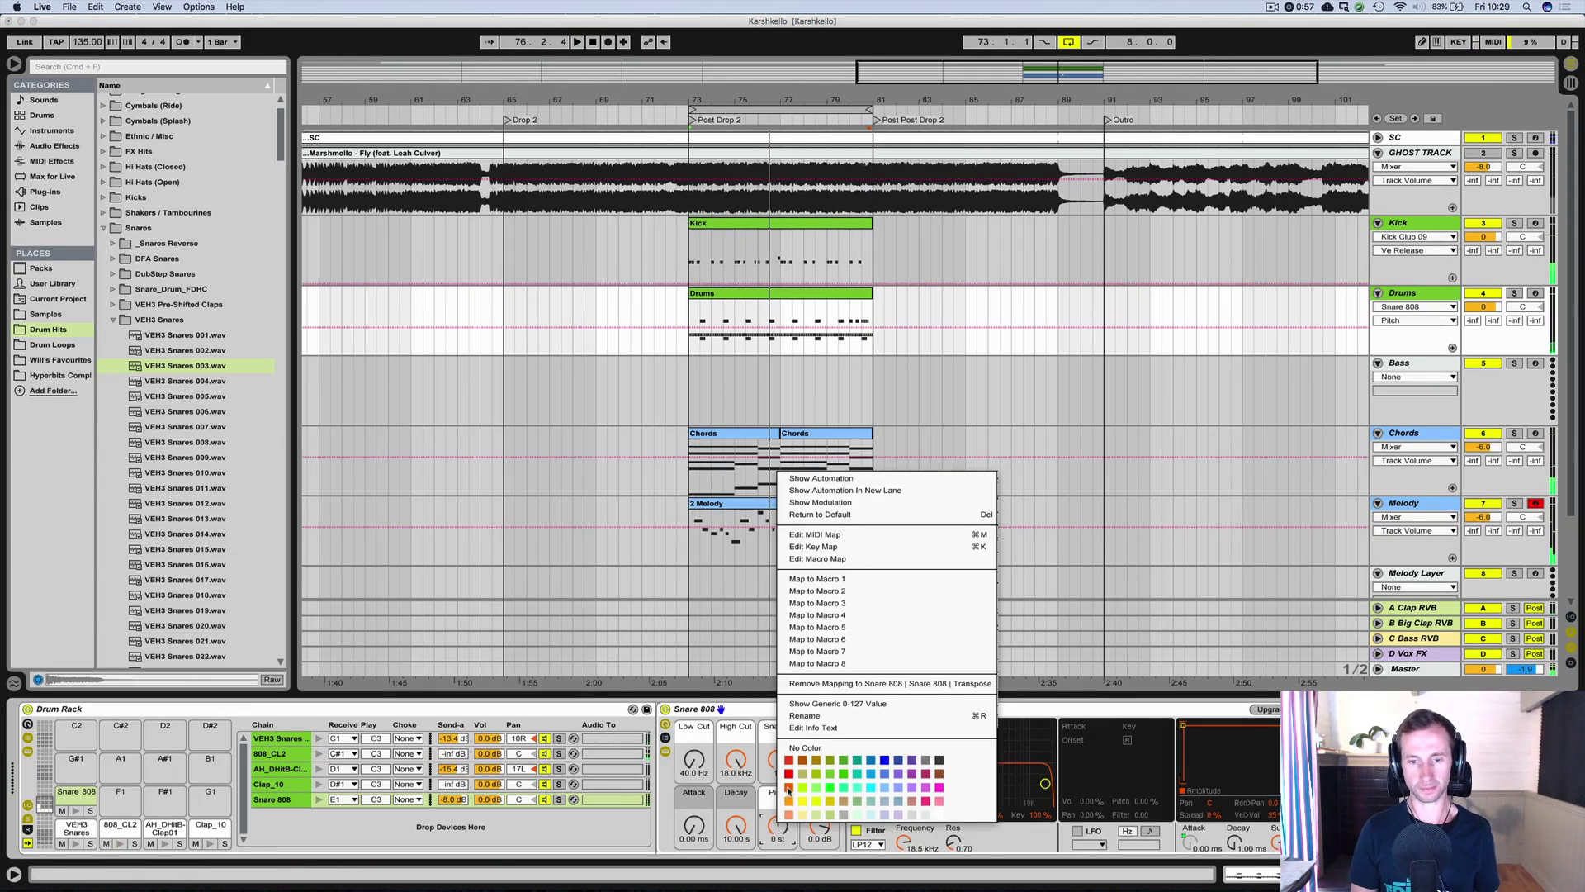
{"action": "left_click", "coordinate": [825, 491]}
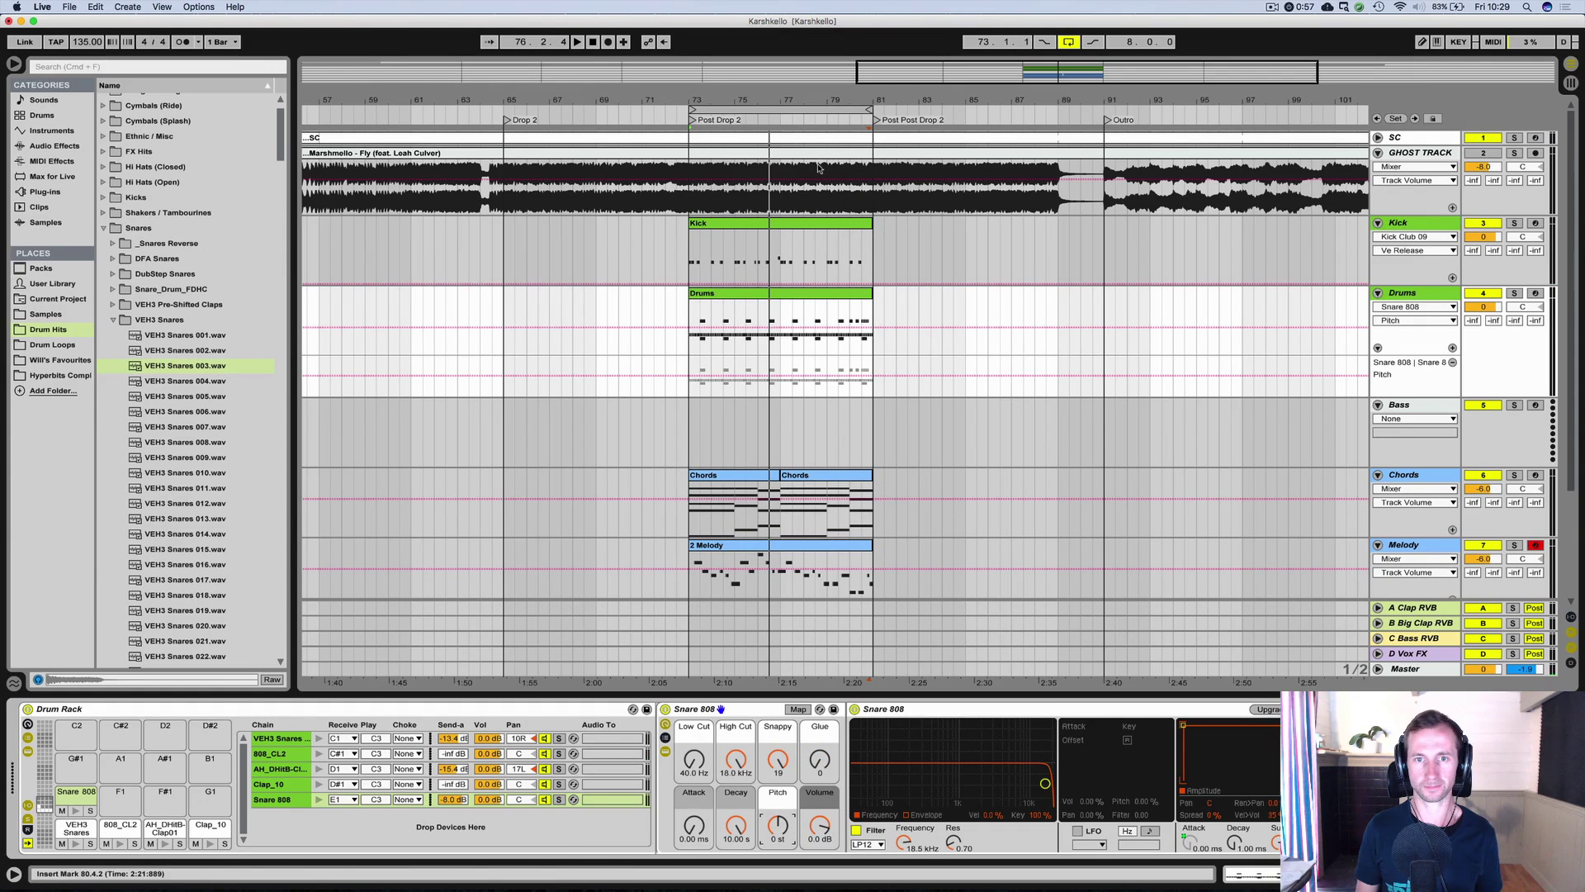
{"action": "left_click", "coordinate": [823, 116]}
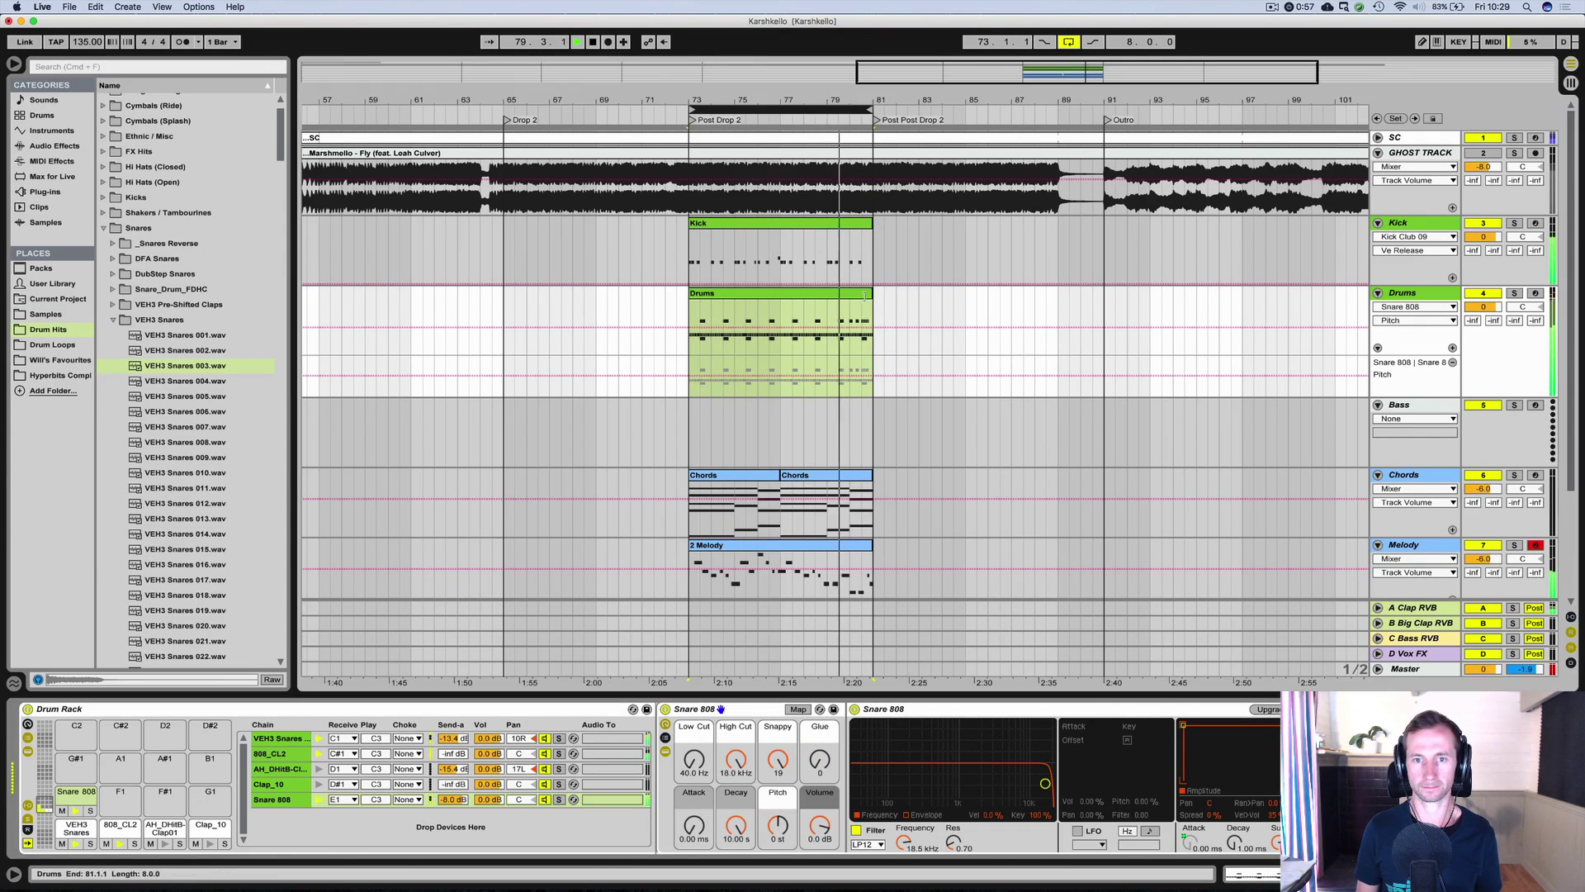
Inspect the Drums clip's MIDI pitch bend envelope and return to the Drum Rack devices.
{"action": "left_click", "coordinate": [865, 292]}
{"action": "double_click", "coordinate": [865, 292]}
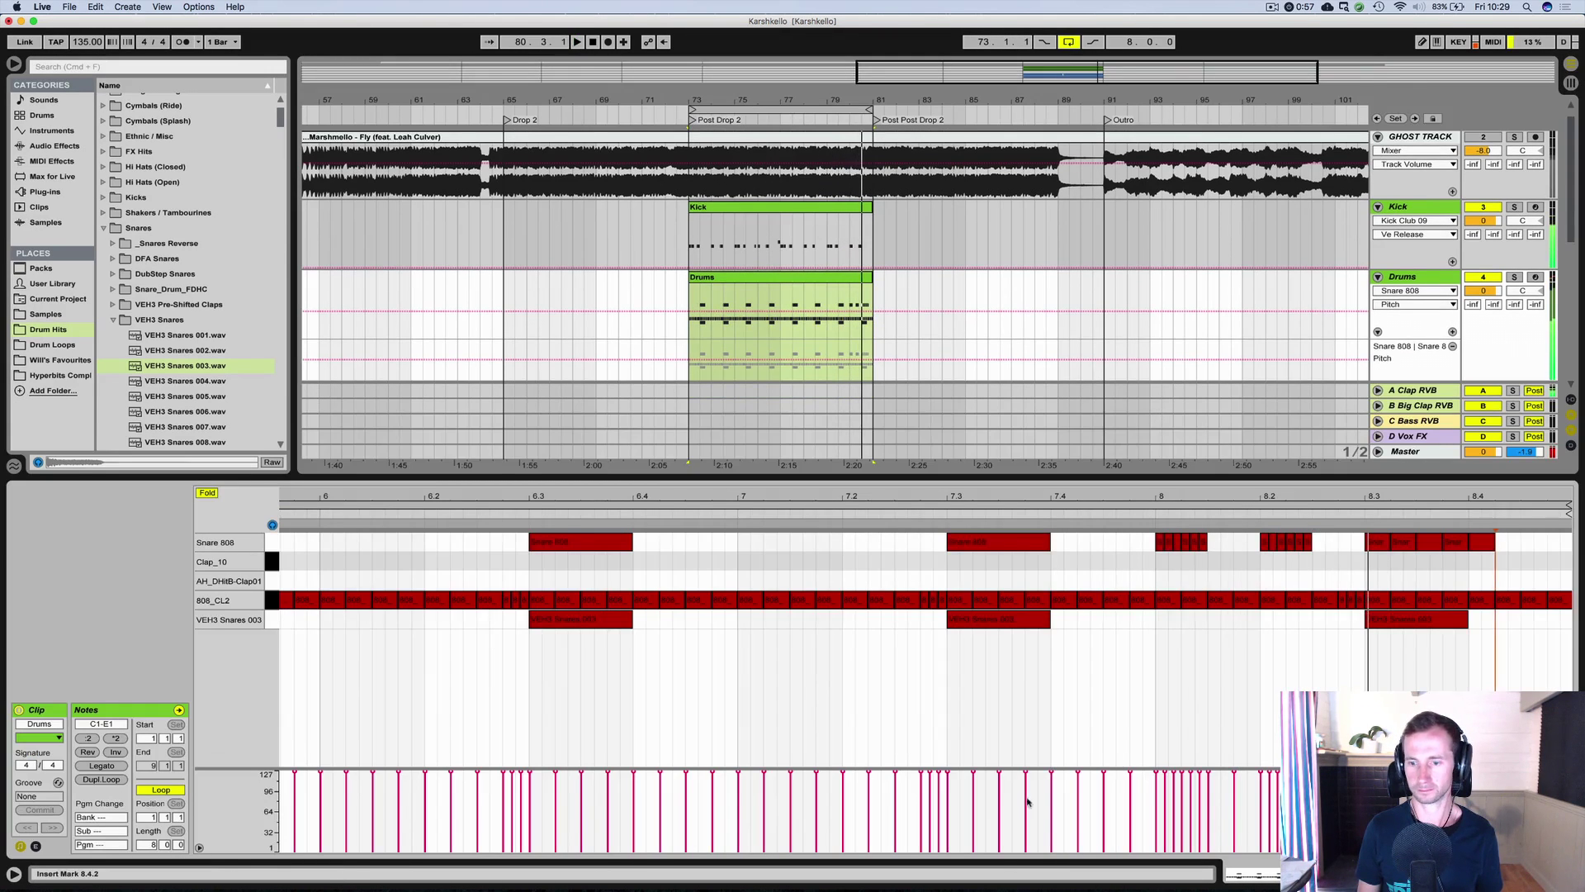
{"action": "left_click", "coordinate": [36, 846]}
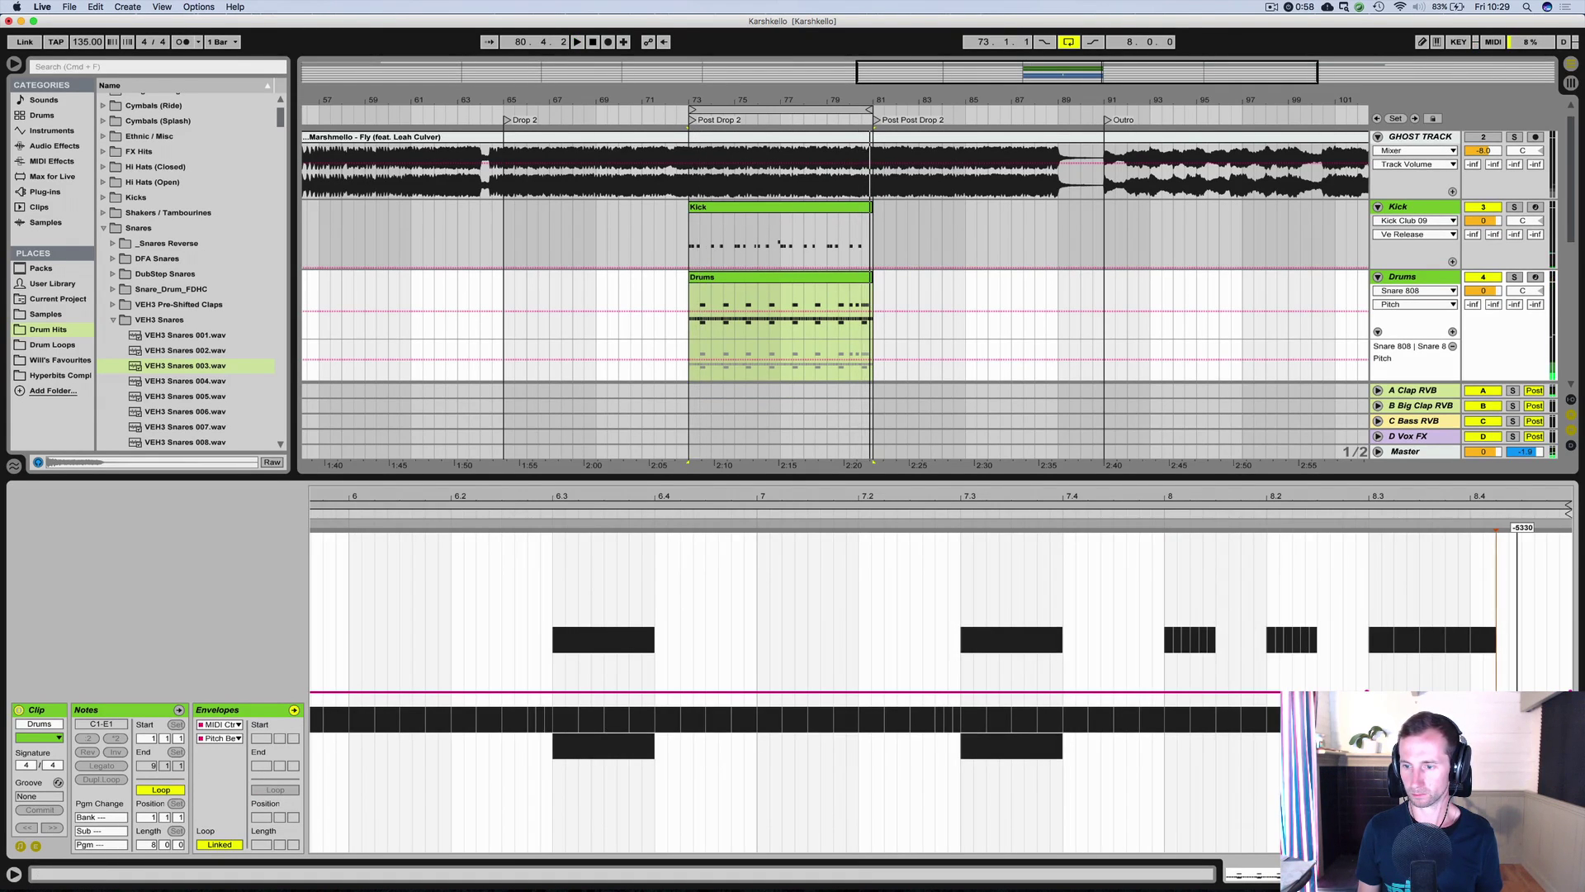
{"action": "left_click", "coordinate": [1293, 514]}
{"action": "key", "text": "shift+Tab"}
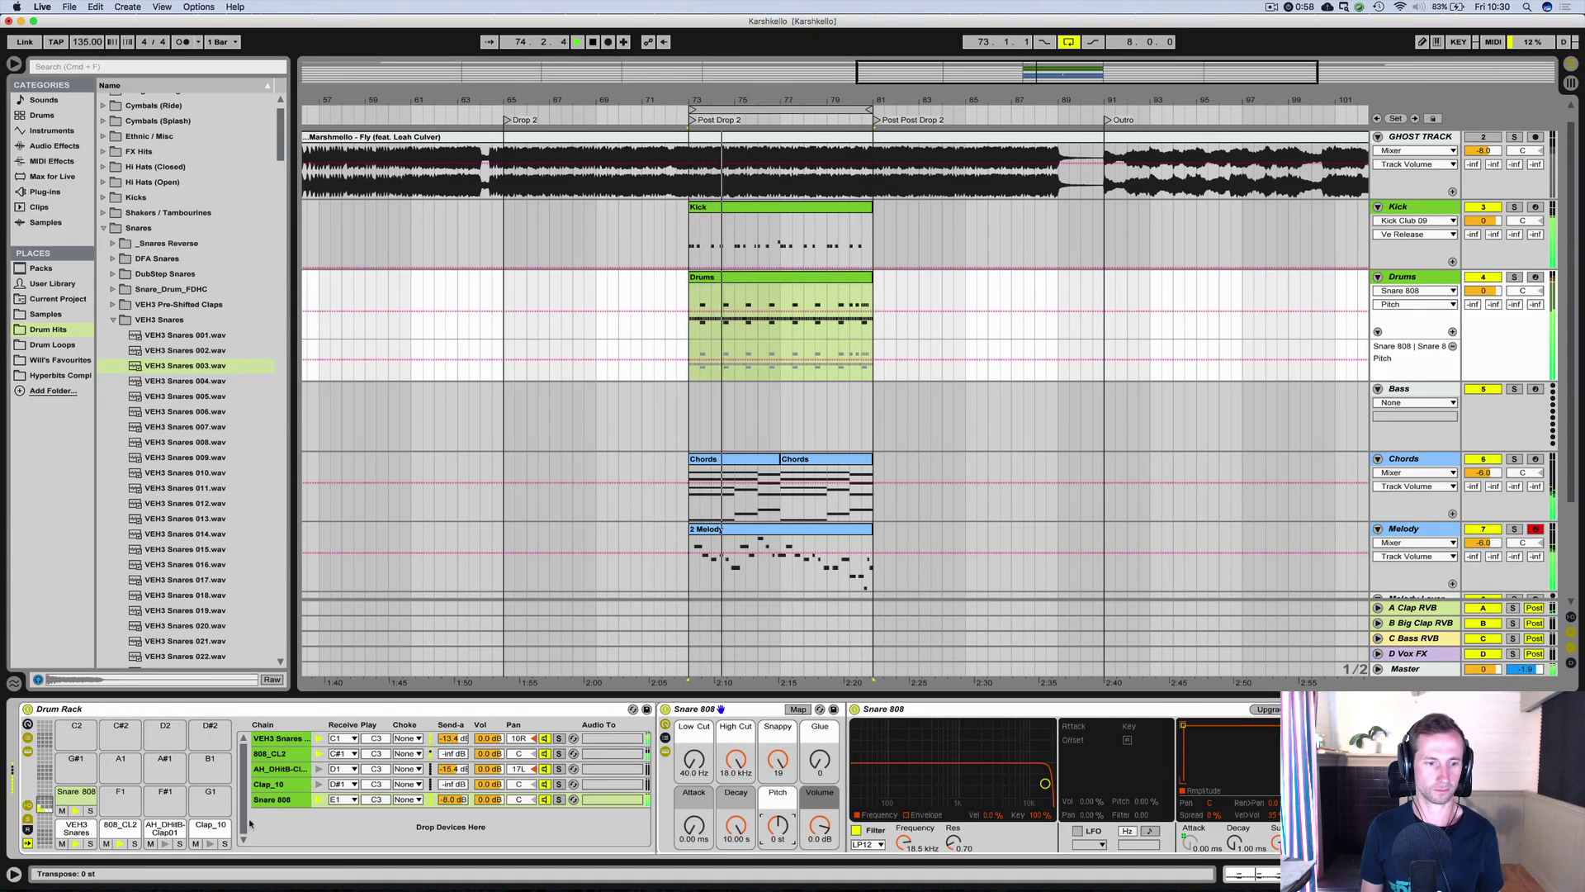
Check the Snare 808 chain in solo and set the VEH3 Snares 003 chain volume to -7.2 dB.
{"action": "left_click", "coordinate": [734, 824]}
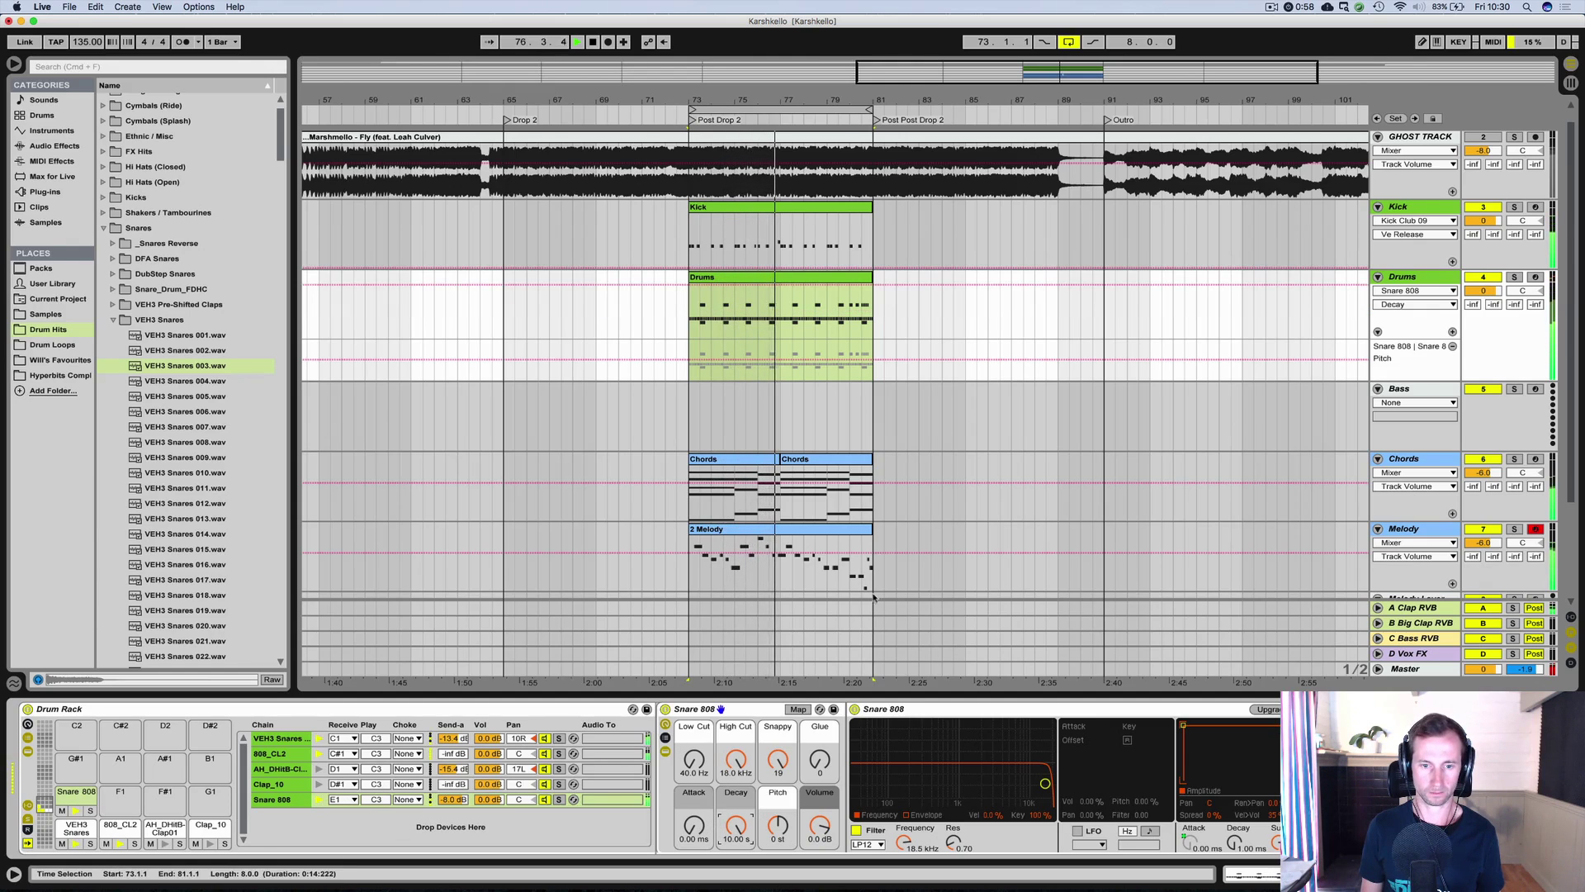
{"action": "left_click", "coordinate": [559, 799]}
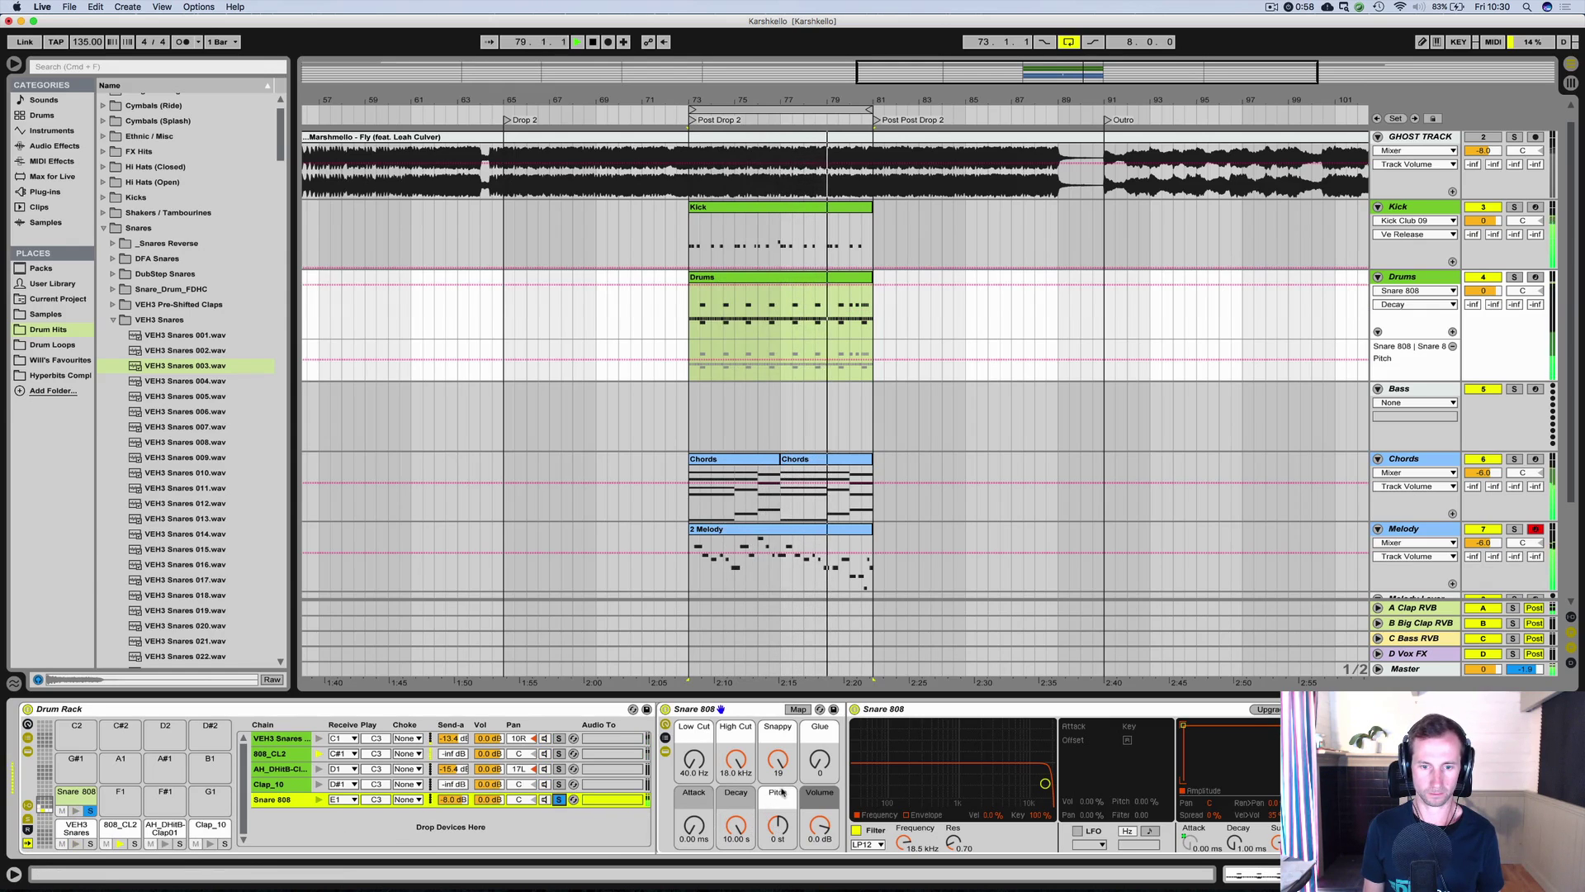
{"action": "left_click", "coordinate": [820, 759]}
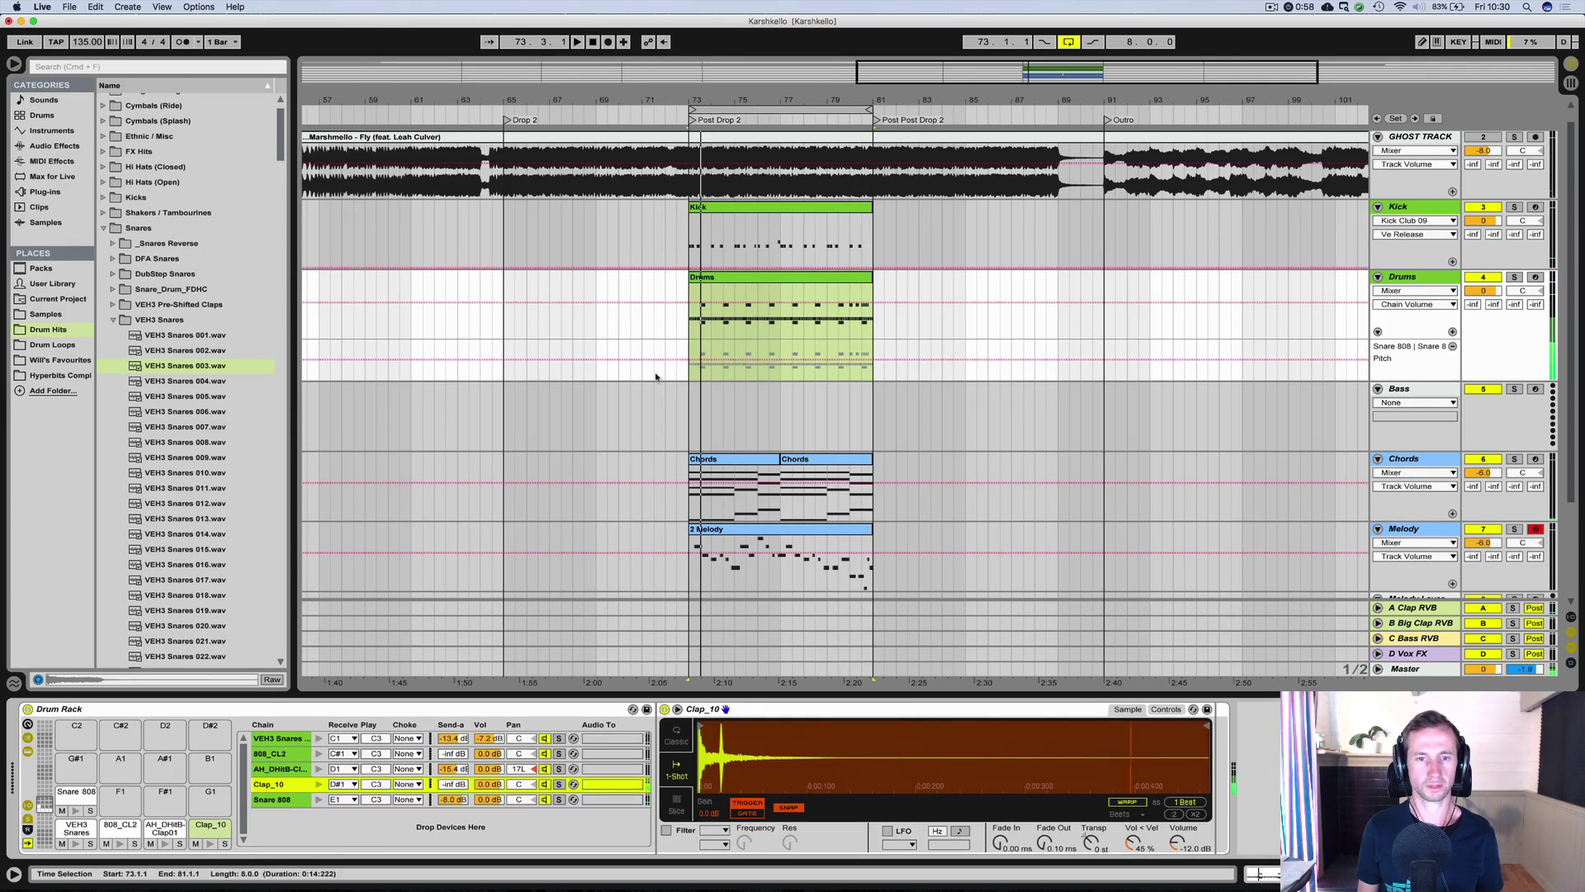
Add Clap_10 hits at 1.1.3 and 1.2.3 in the Drums clip and play them back against the loop.
{"action": "double_click", "coordinate": [709, 279]}
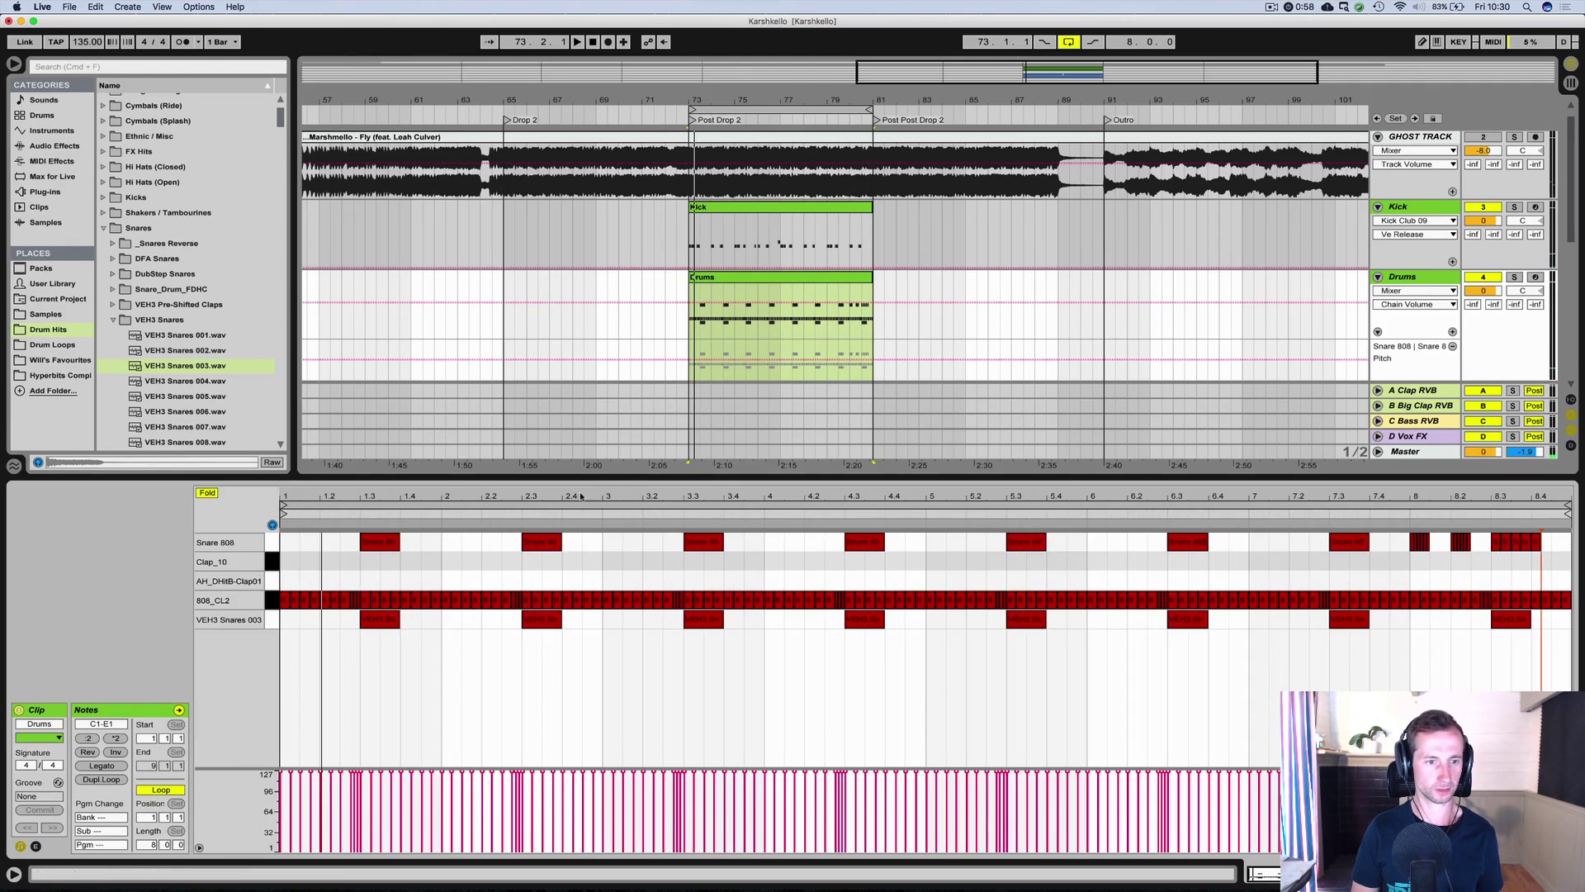
{"action": "key", "text": "plus"}
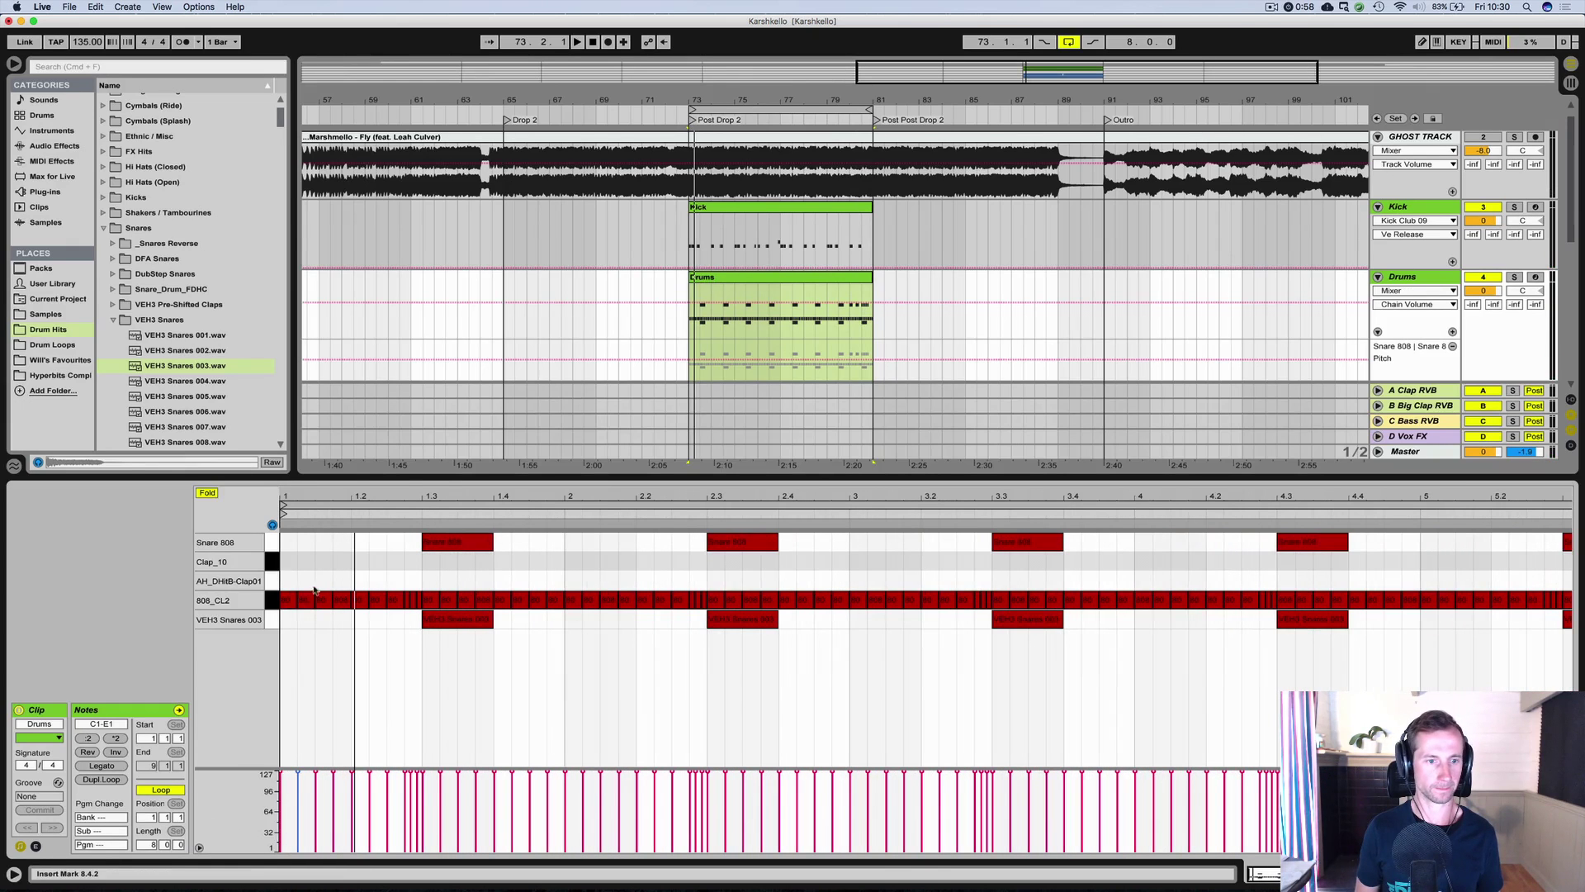
{"action": "double_click", "coordinate": [323, 562]}
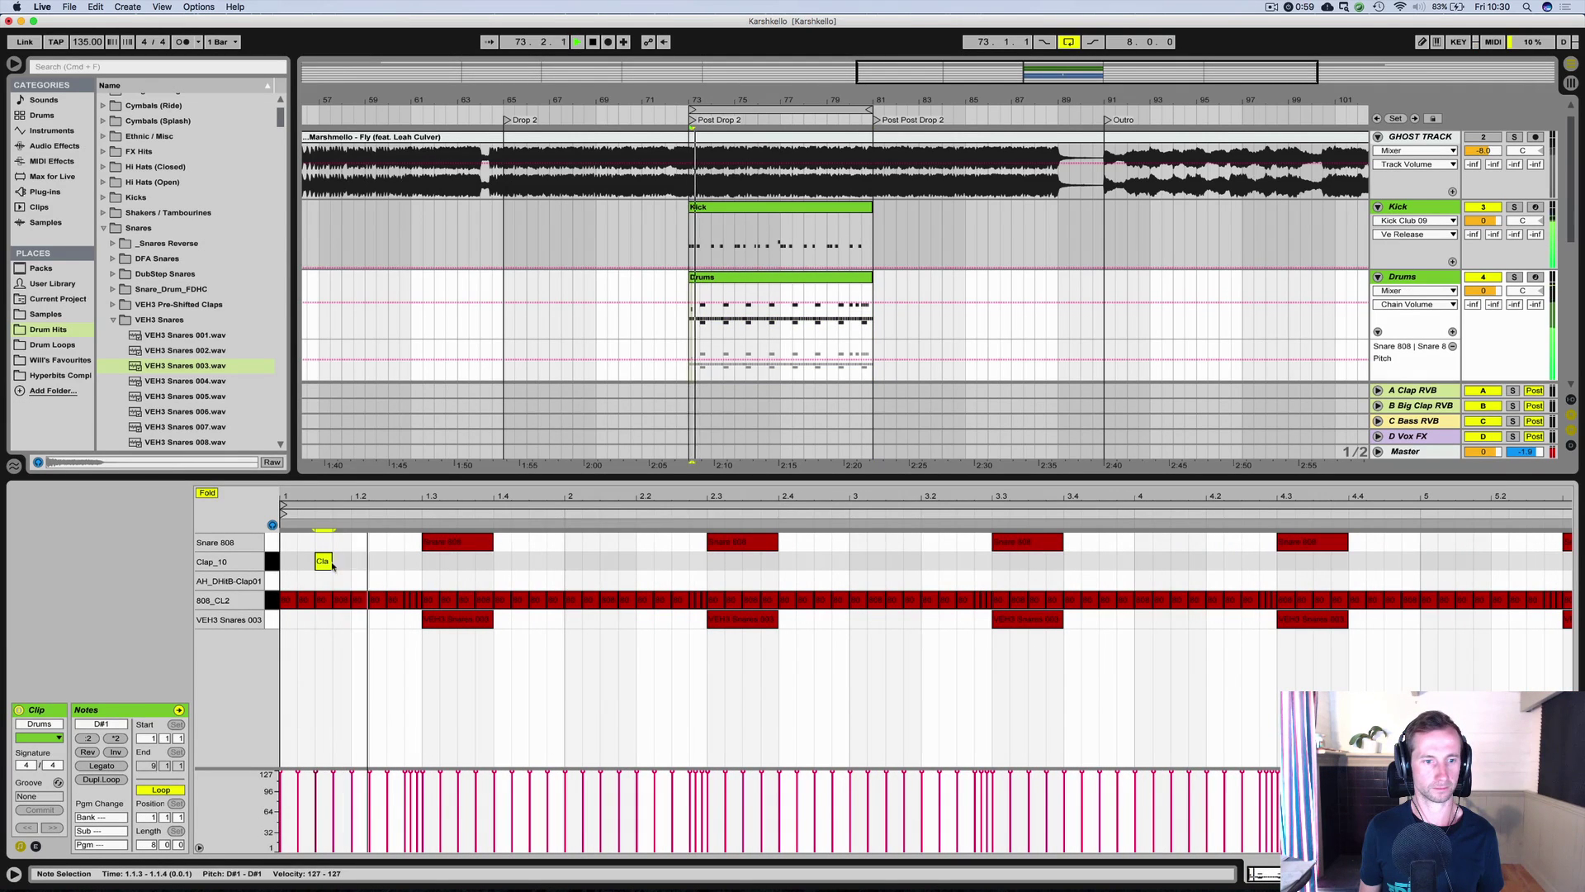
{"action": "double_click", "coordinate": [394, 563]}
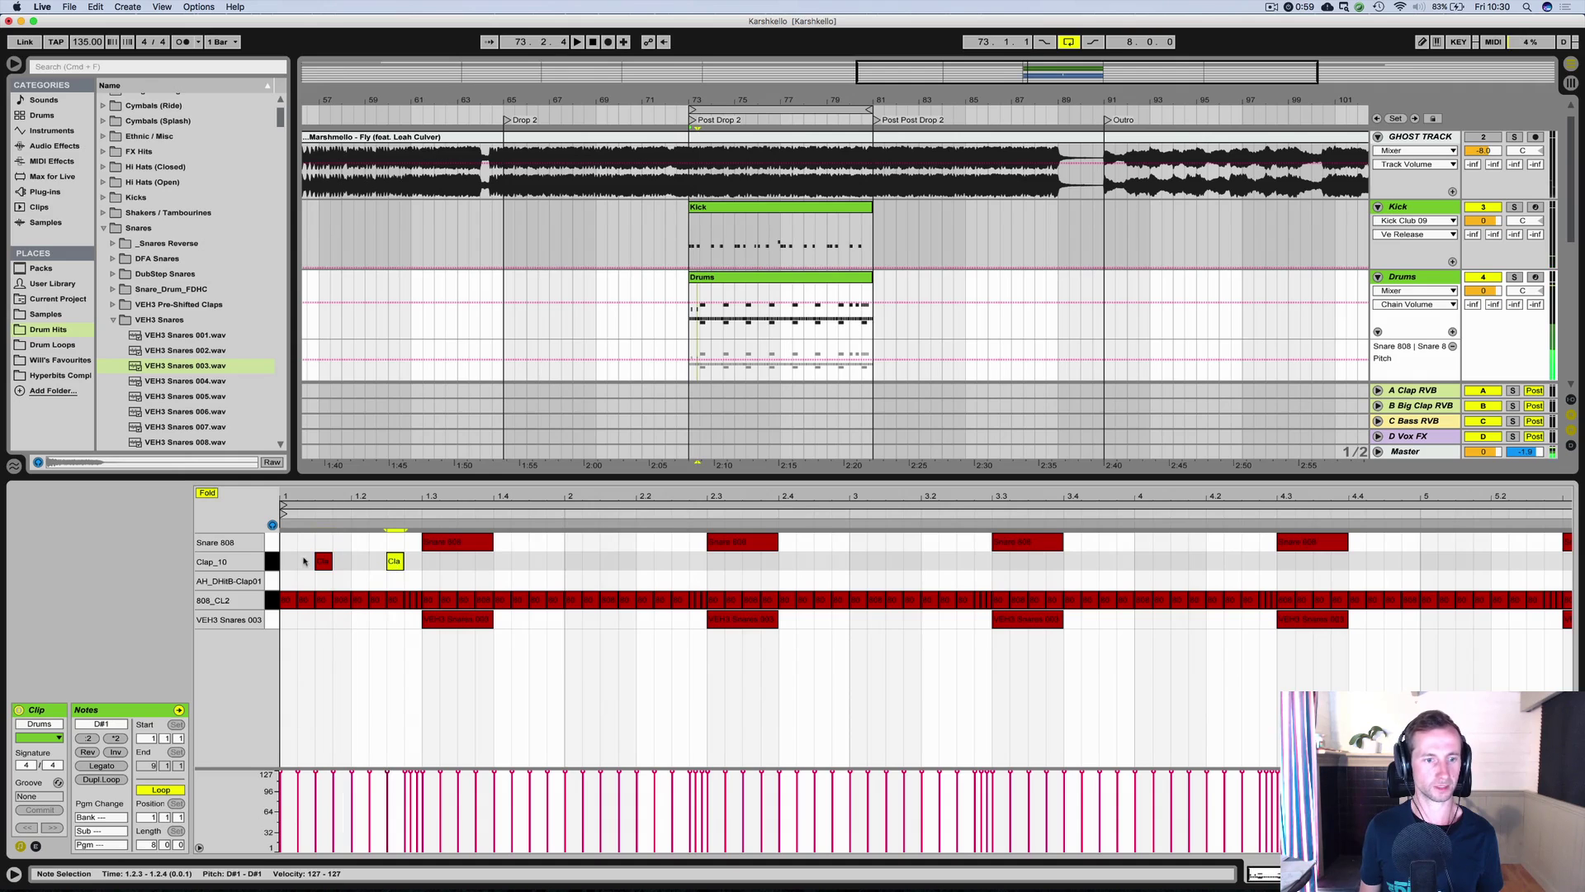
{"action": "left_click", "coordinate": [284, 568]}
{"action": "key", "text": "space"}
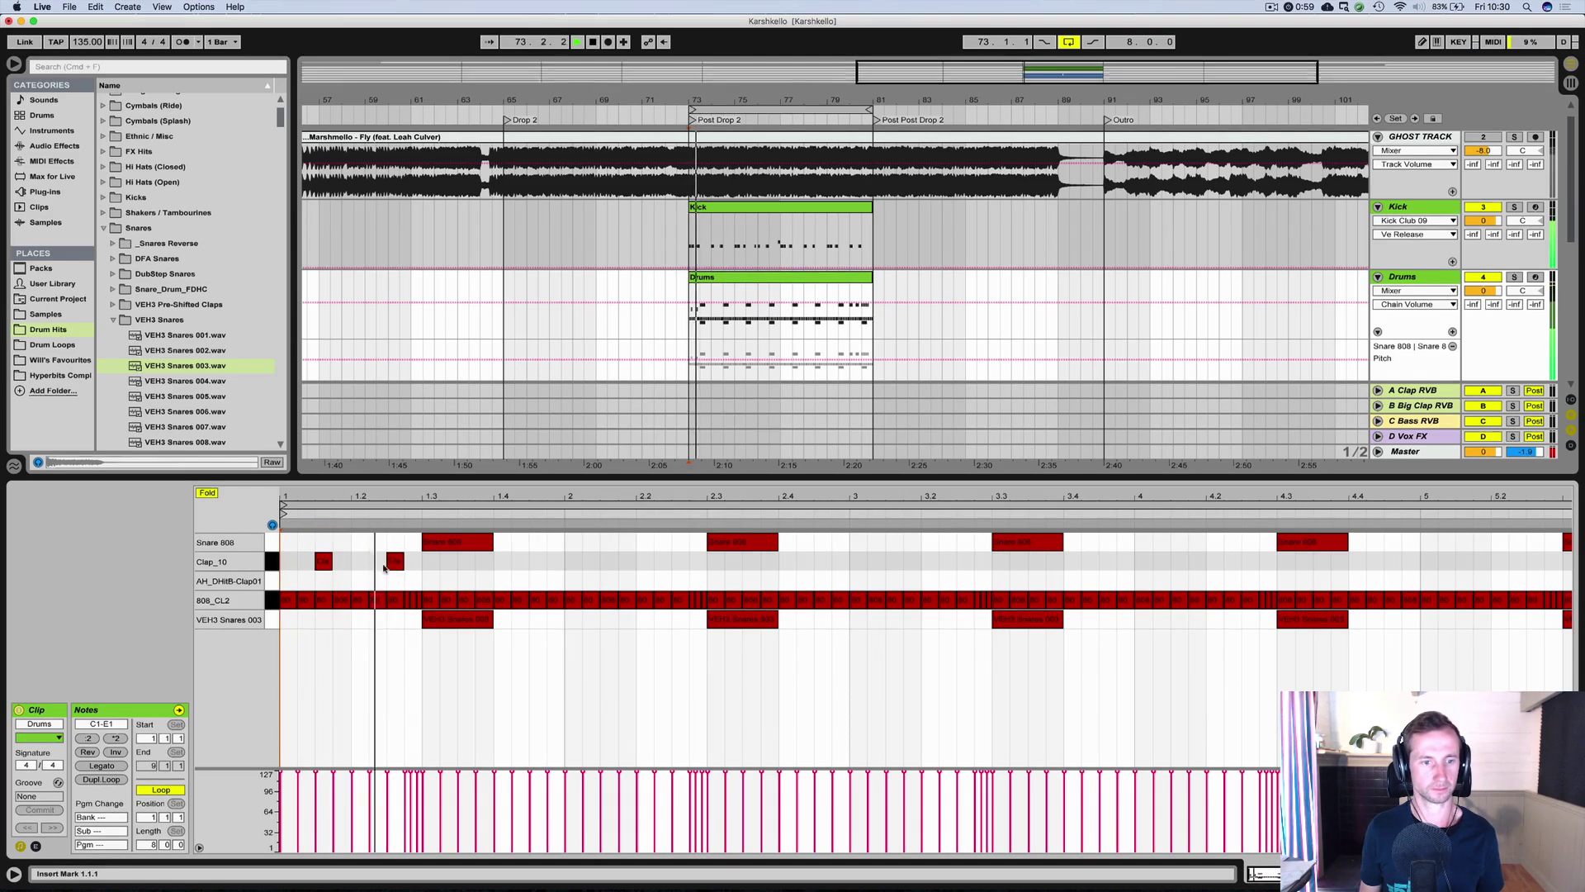
Add Clap_10 hits at 1.3.4 and 1.4.3, and repeat a two-bar clap pattern across the eight-bar Drums clip.
{"action": "double_click", "coordinate": [428, 564]}
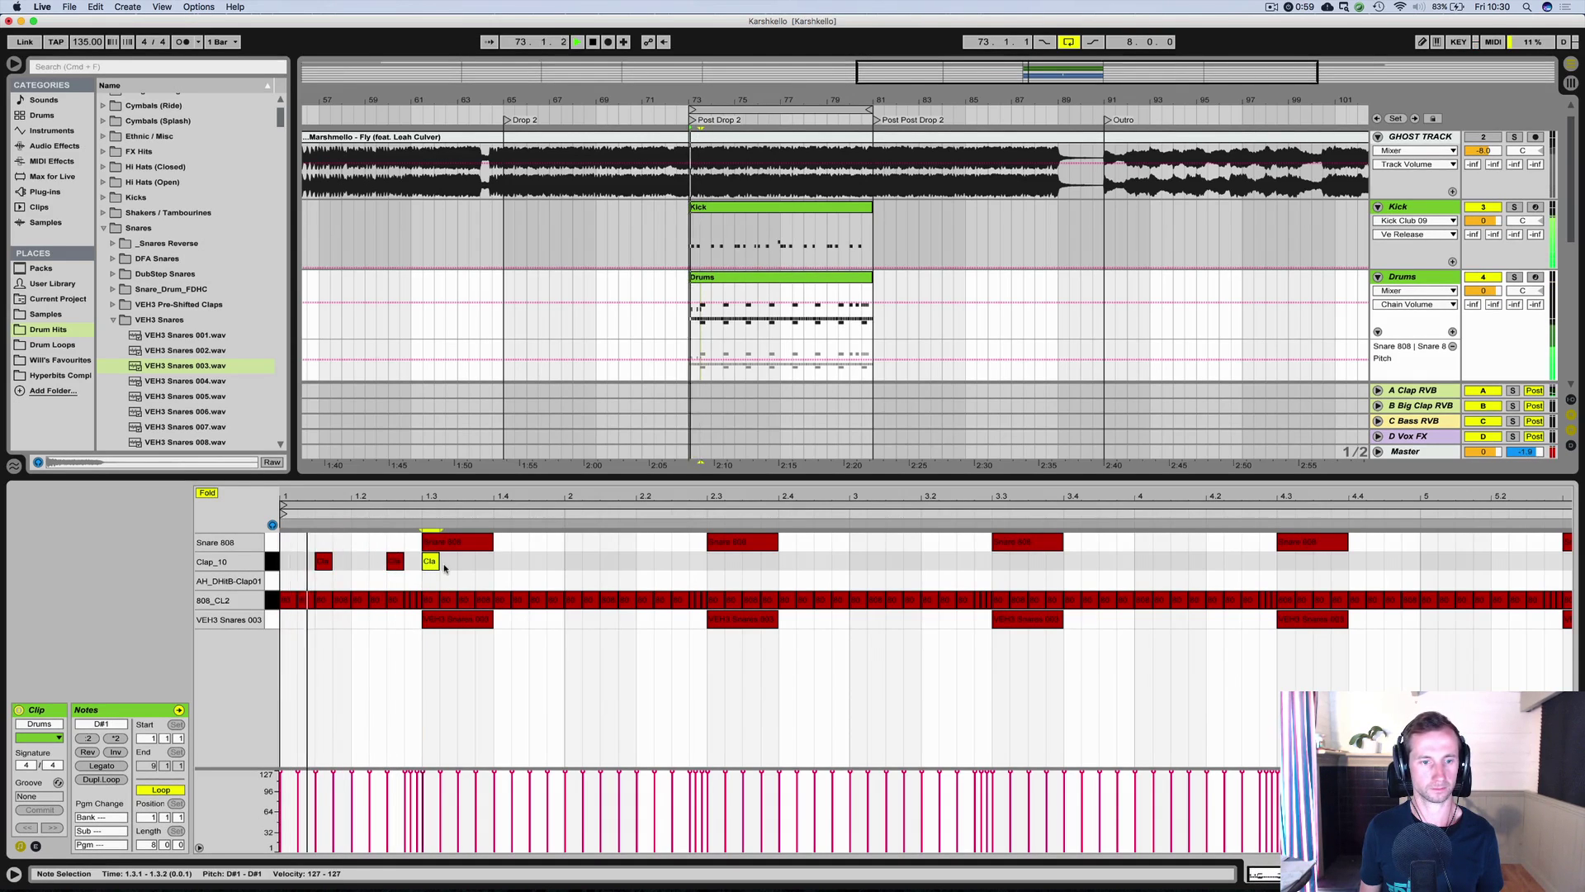
{"action": "double_click", "coordinate": [430, 562]}
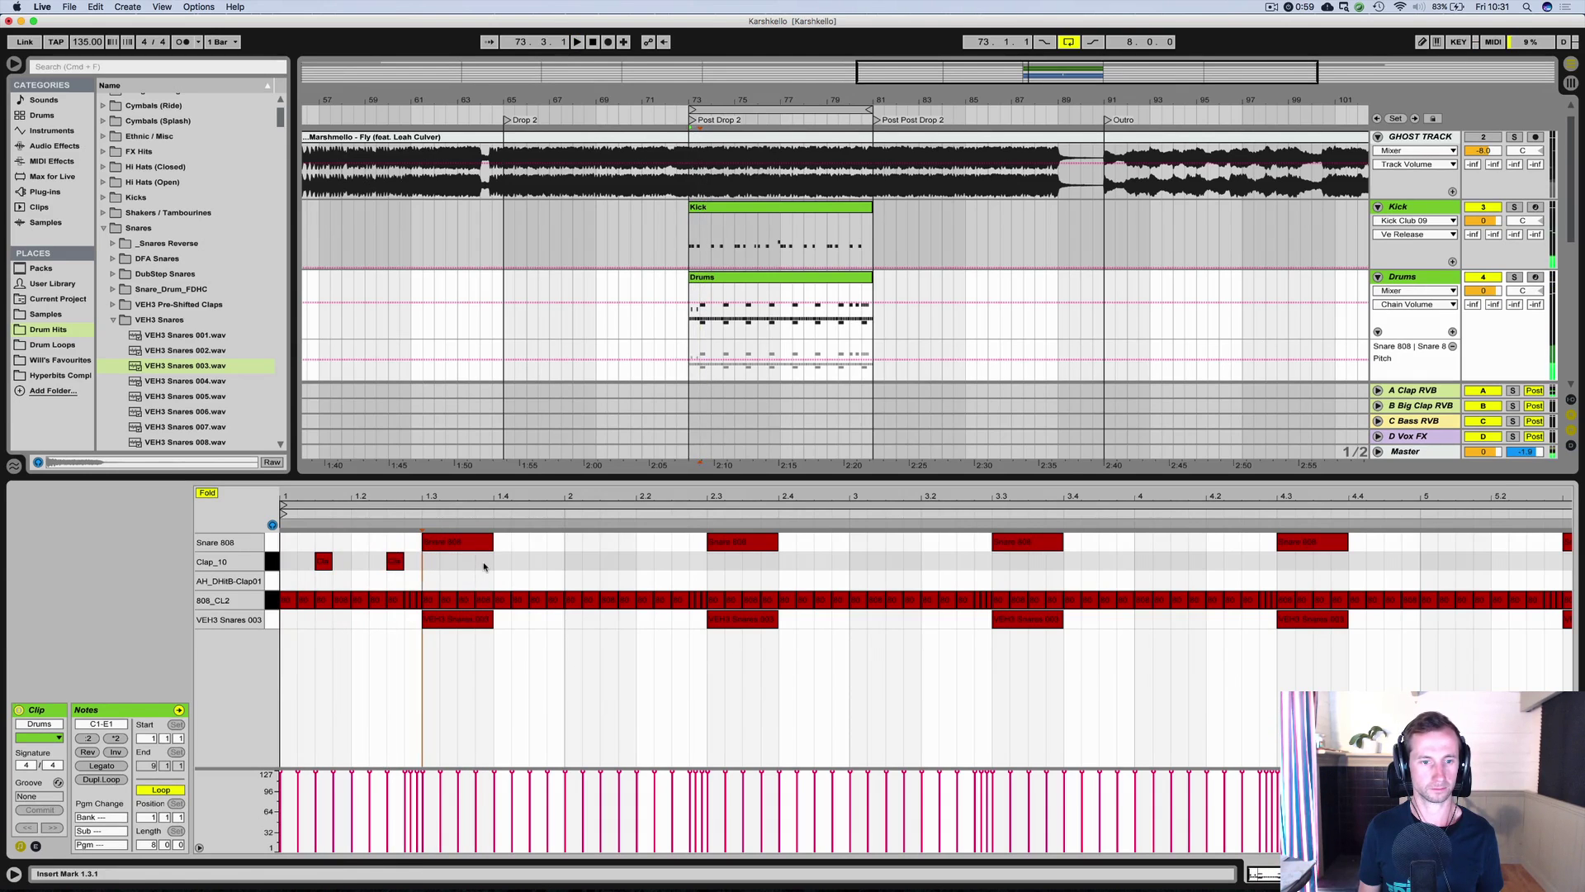
{"action": "double_click", "coordinate": [485, 565]}
{"action": "double_click", "coordinate": [532, 563]}
{"action": "key", "text": "space"}
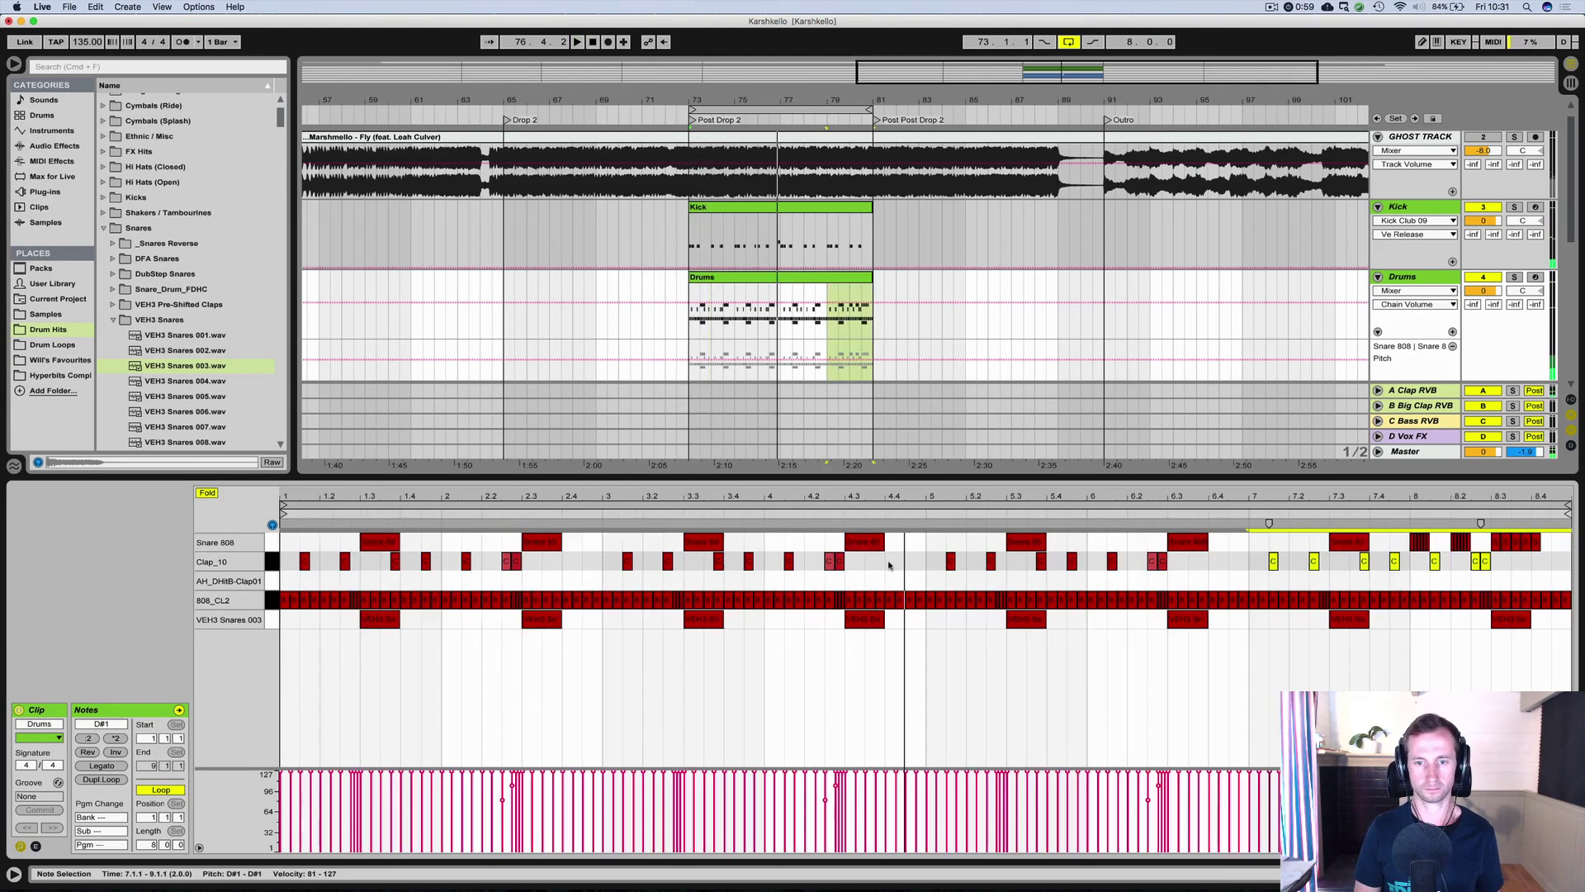
Set the Clap_10 chain's Send A to -9.4 dB and its volume to -4.9 dB during playback, and save the set.
{"action": "key", "text": "space"}
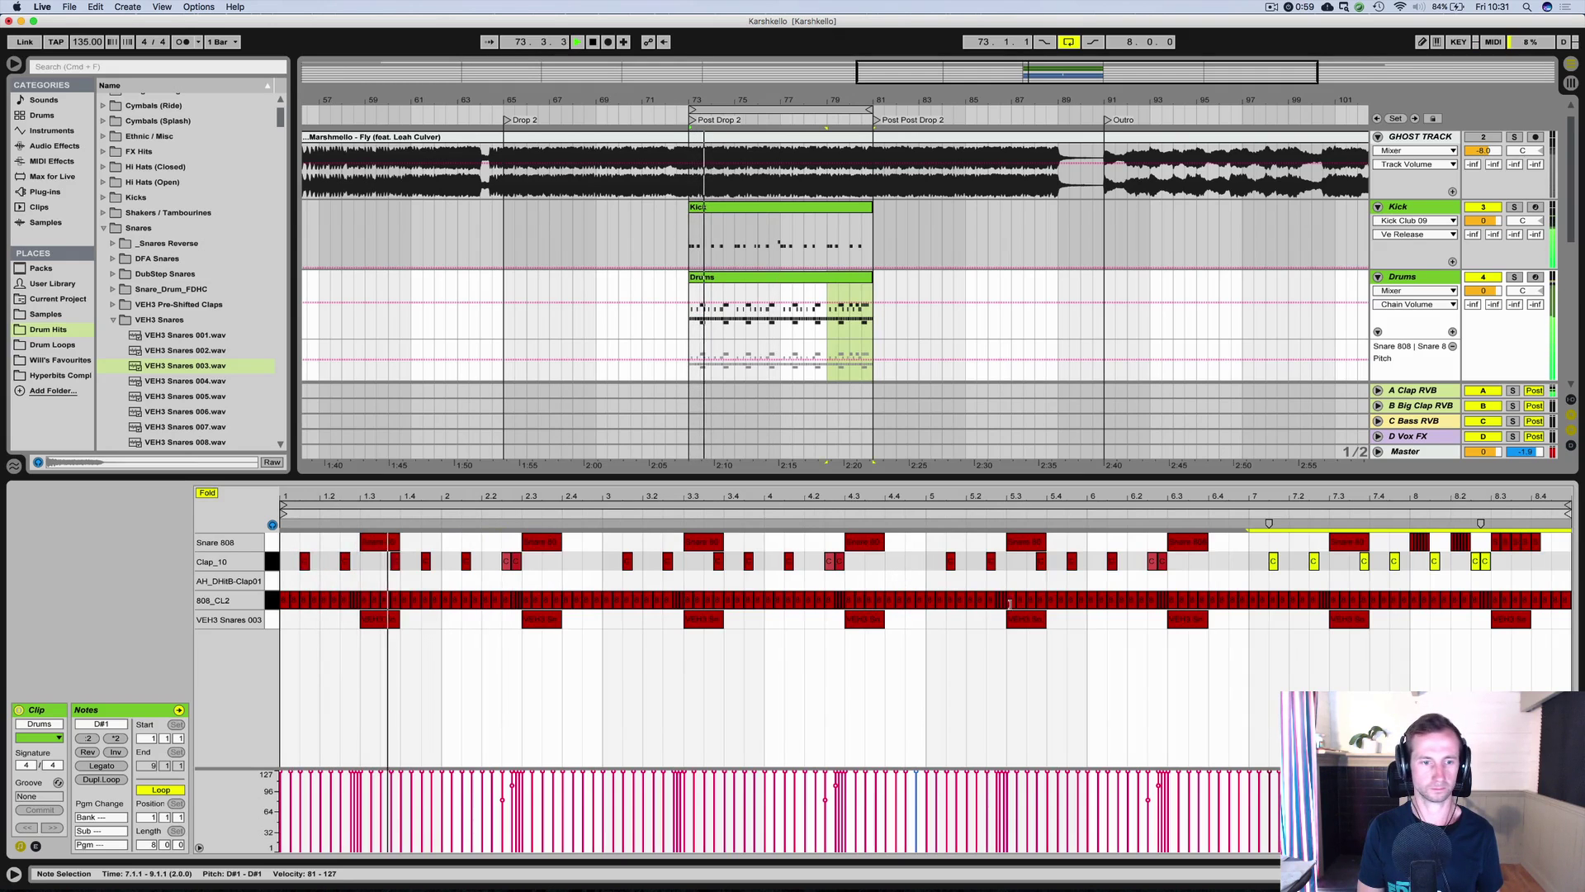
{"action": "key", "text": "shift+Tab"}
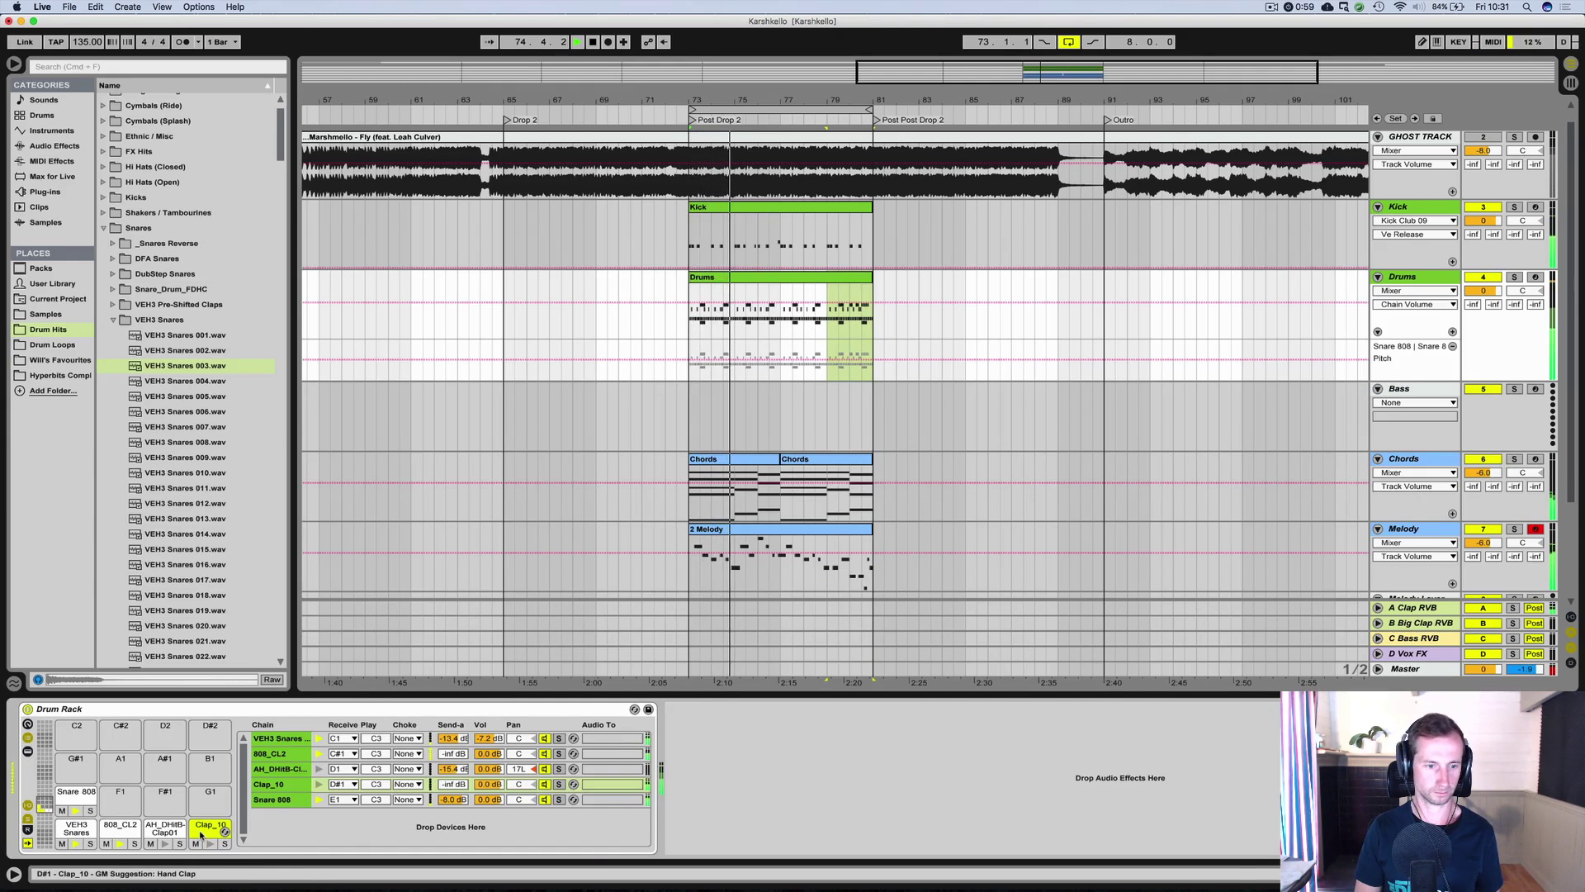
{"action": "left_click", "coordinate": [424, 787]}
{"action": "left_click_drag", "start_coordinate": [454, 784], "coordinate": [454, 714]}
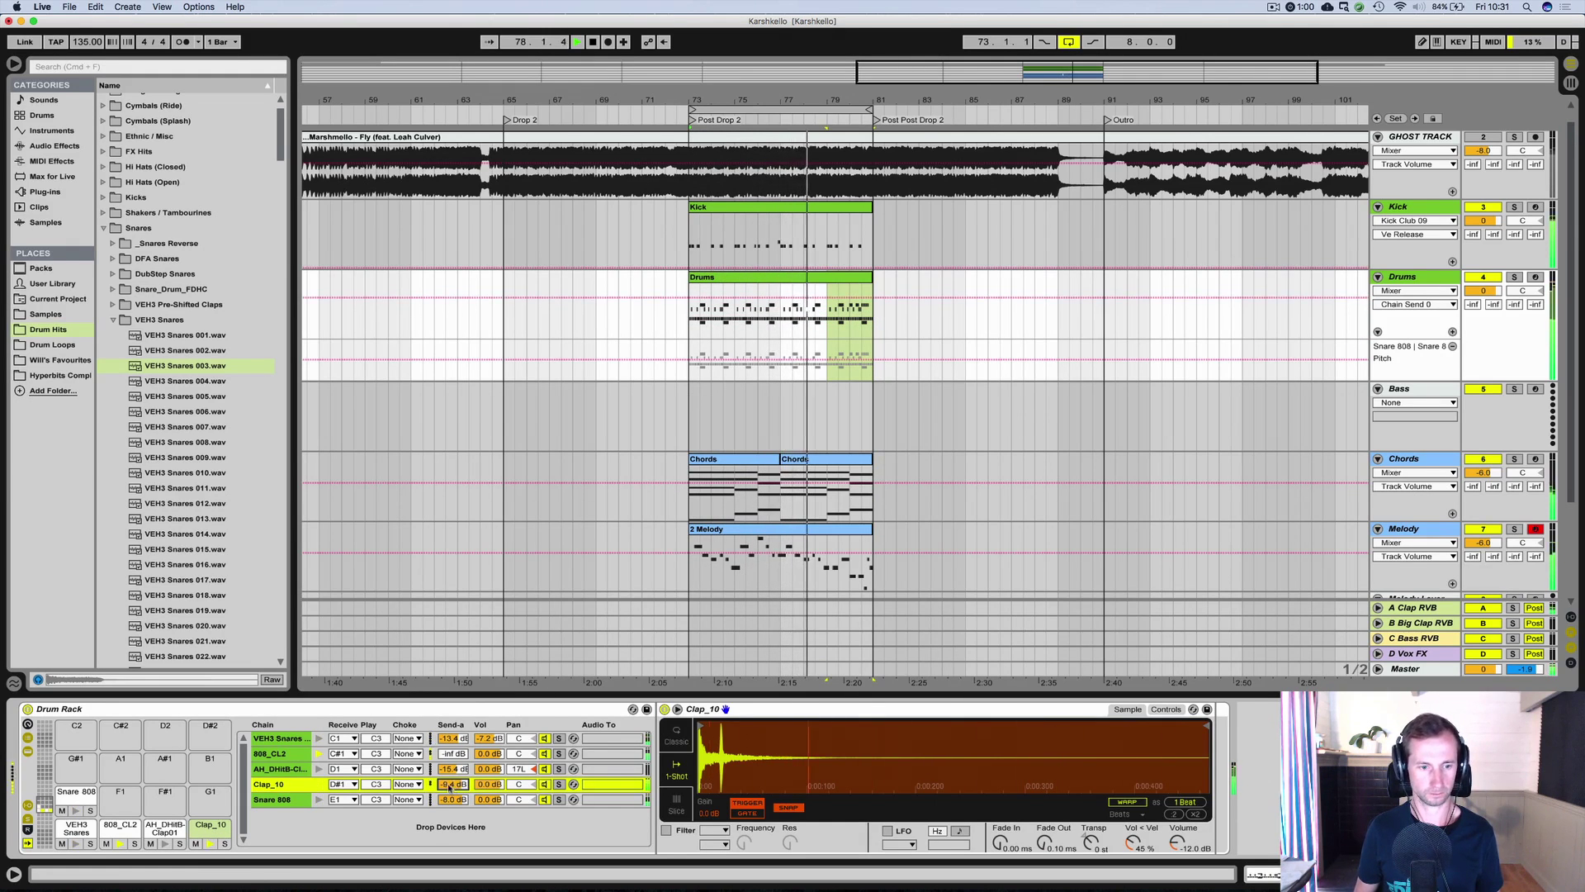
{"action": "left_click_drag", "start_coordinate": [487, 784], "coordinate": [487, 795]}
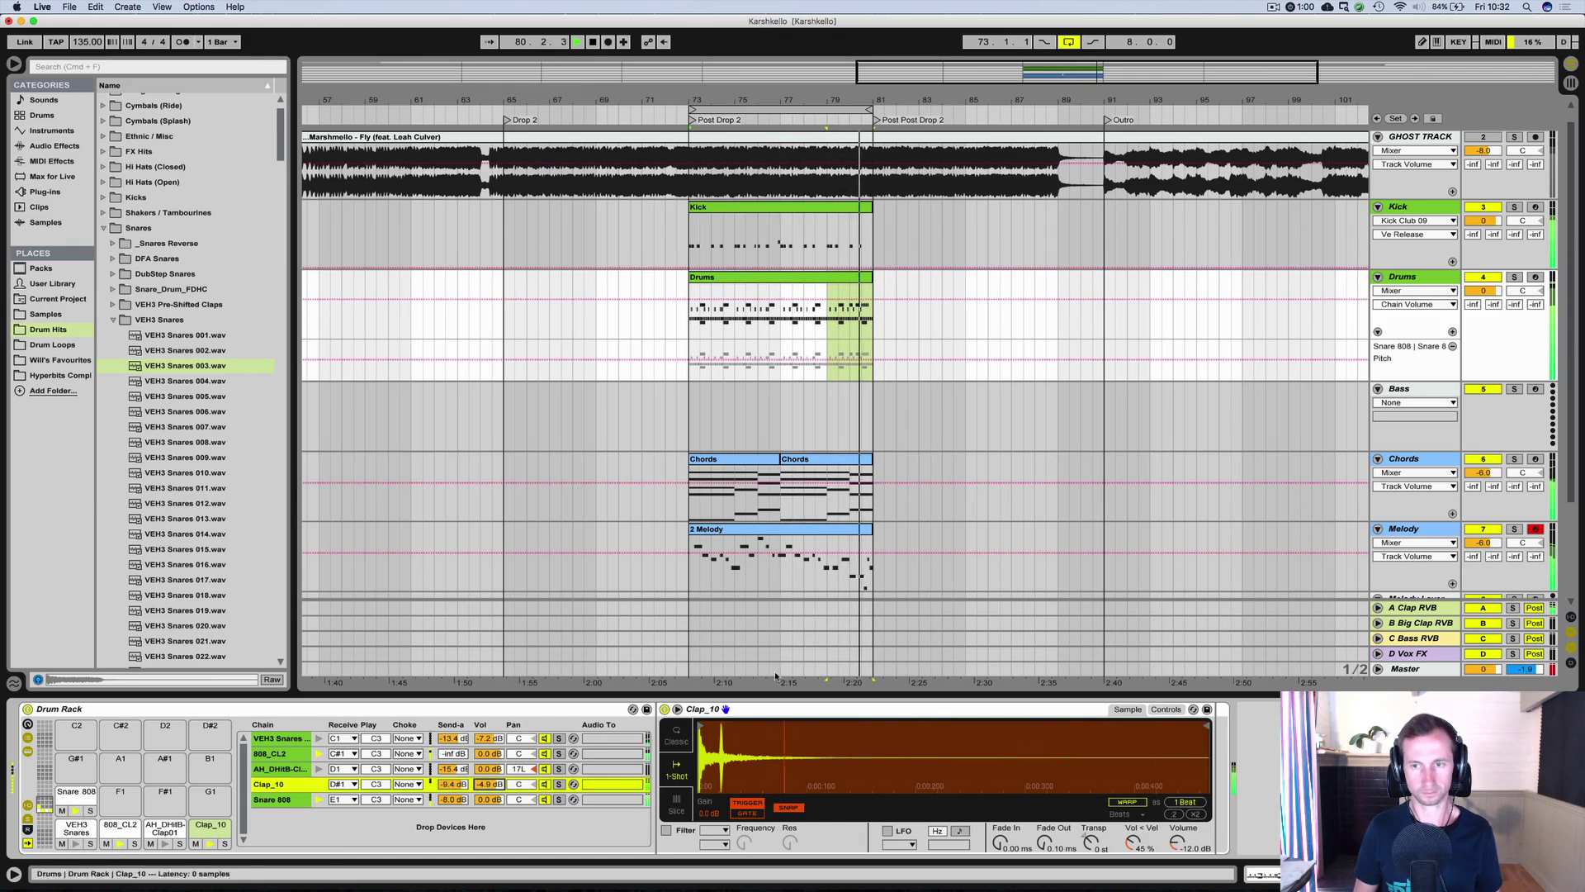
{"action": "key", "text": "space"}
{"action": "key", "text": "super+s"}
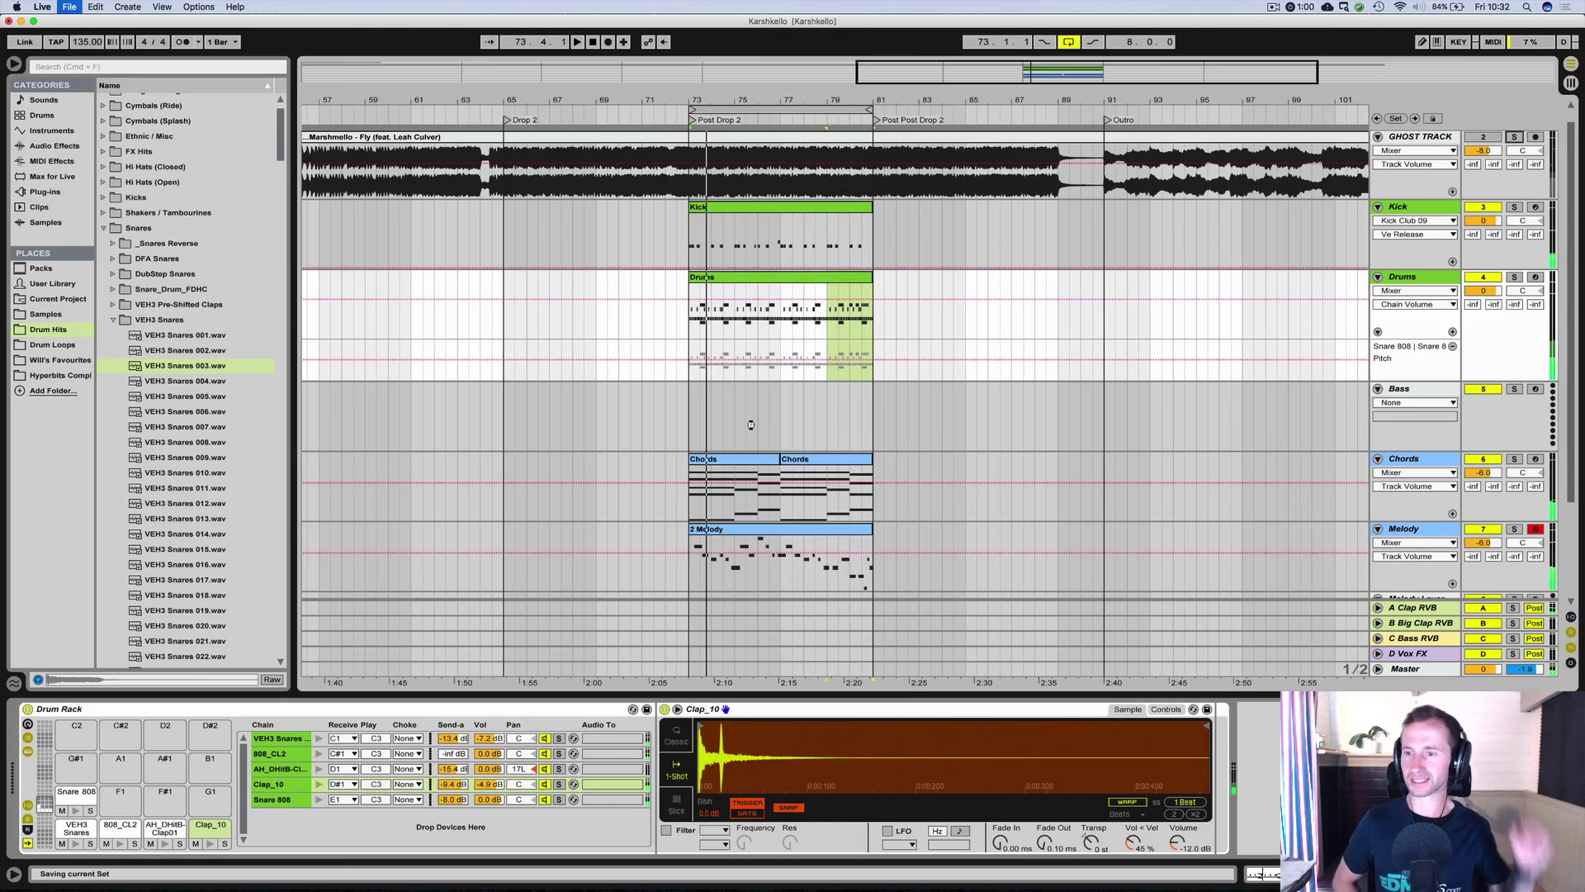
Change the Bass track's colour to yellow.
{"action": "left_click", "coordinate": [1408, 390]}
{"action": "right_click", "coordinate": [1408, 392]}
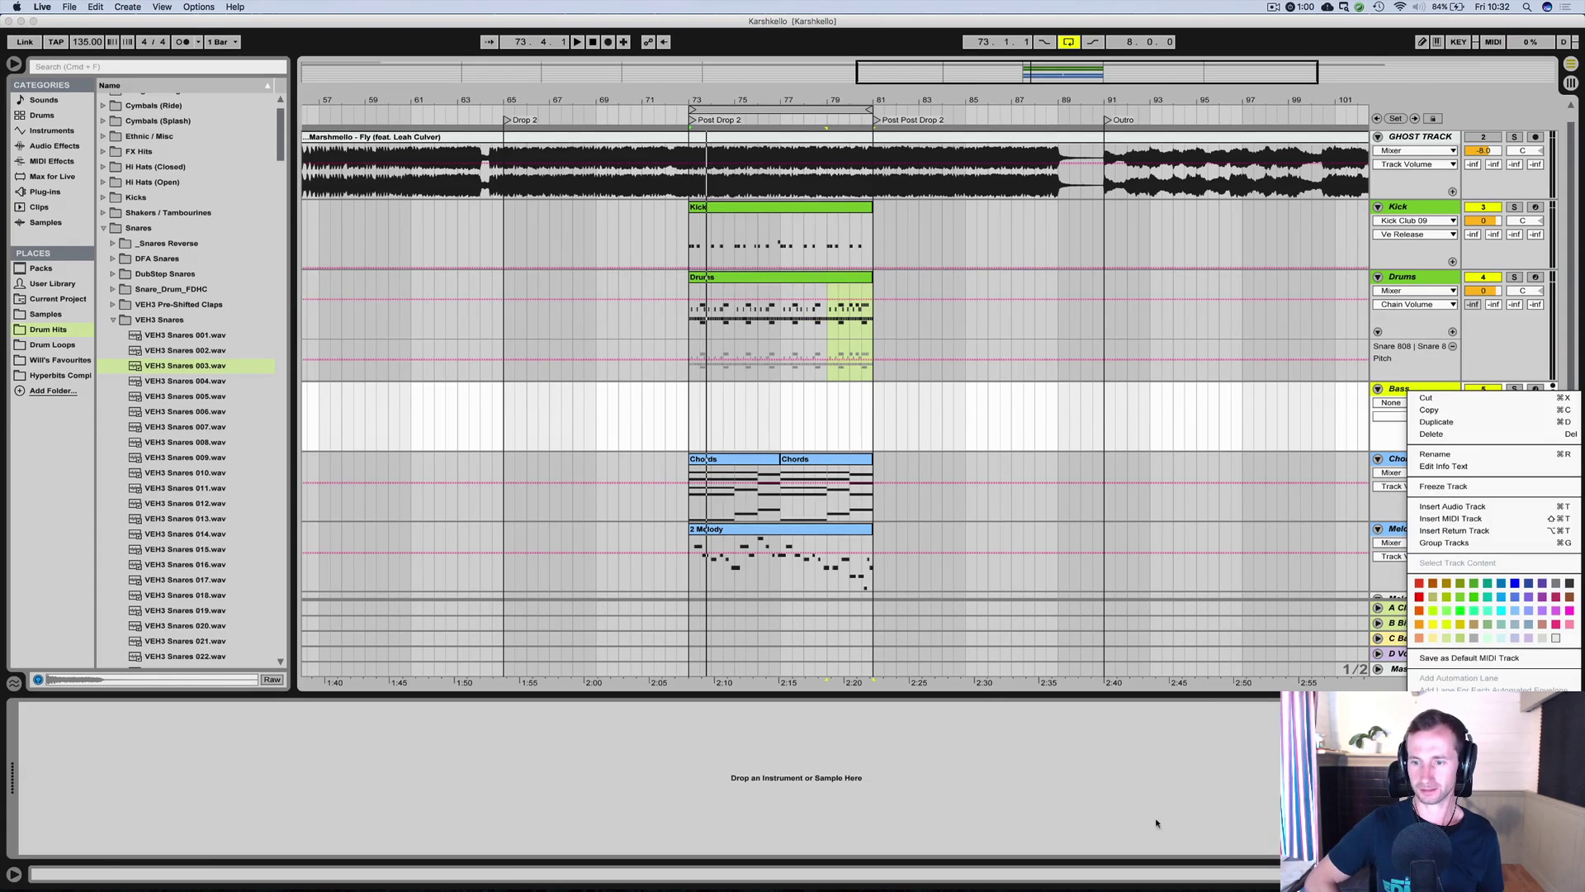
{"action": "left_click", "coordinate": [1431, 627]}
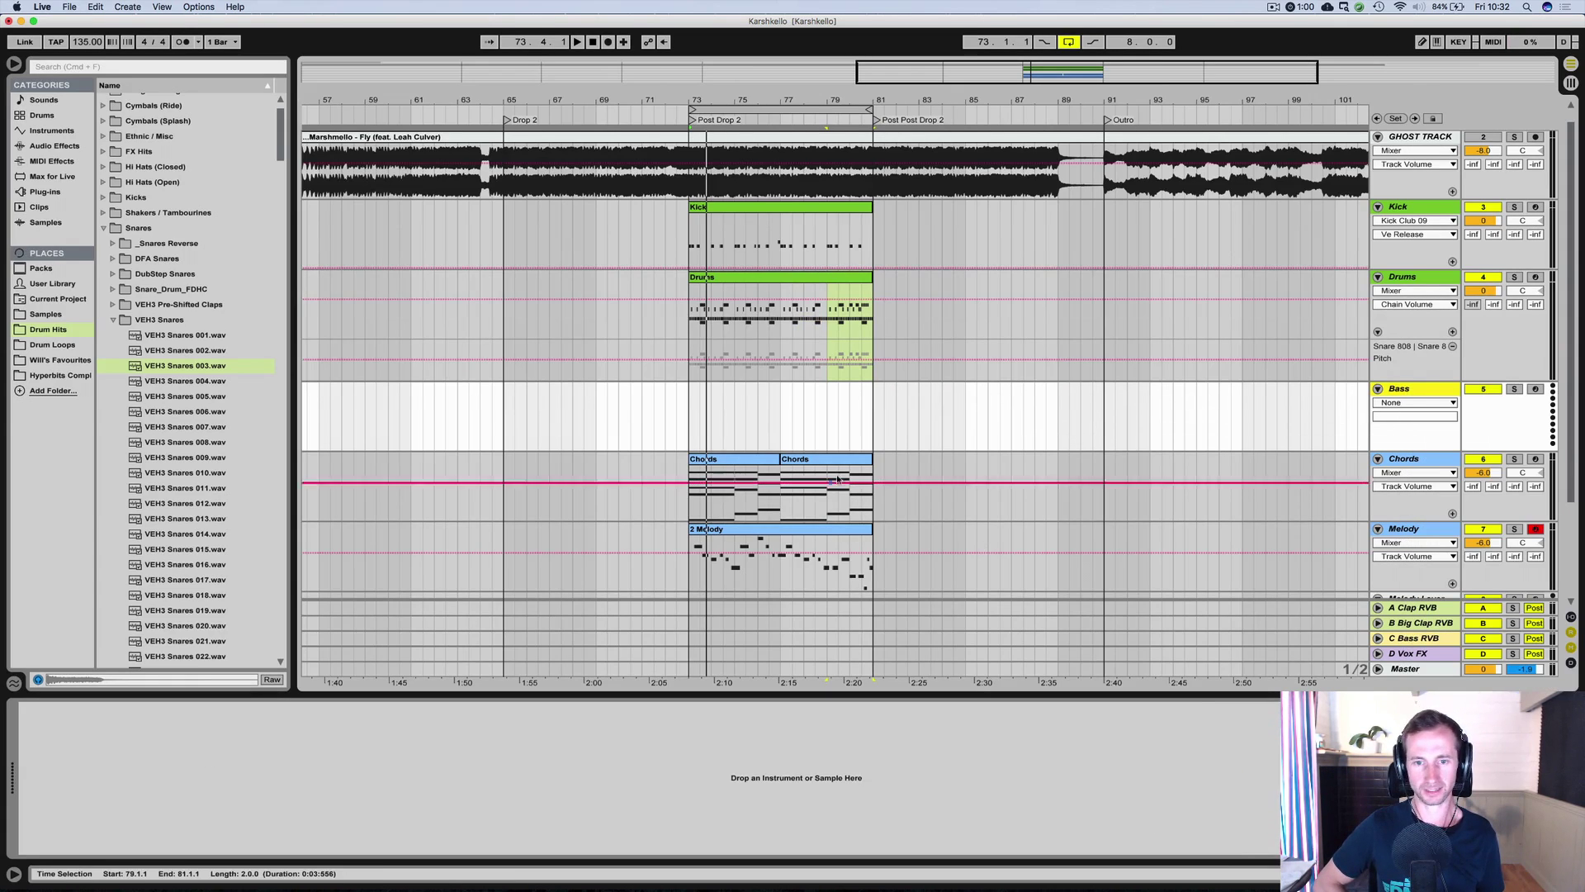
Create an eight-bar MIDI clip named Bass on the Bass track from 73.1.1 to 81.1.1.
{"action": "left_click_drag", "start_coordinate": [874, 445], "coordinate": [698, 439]}
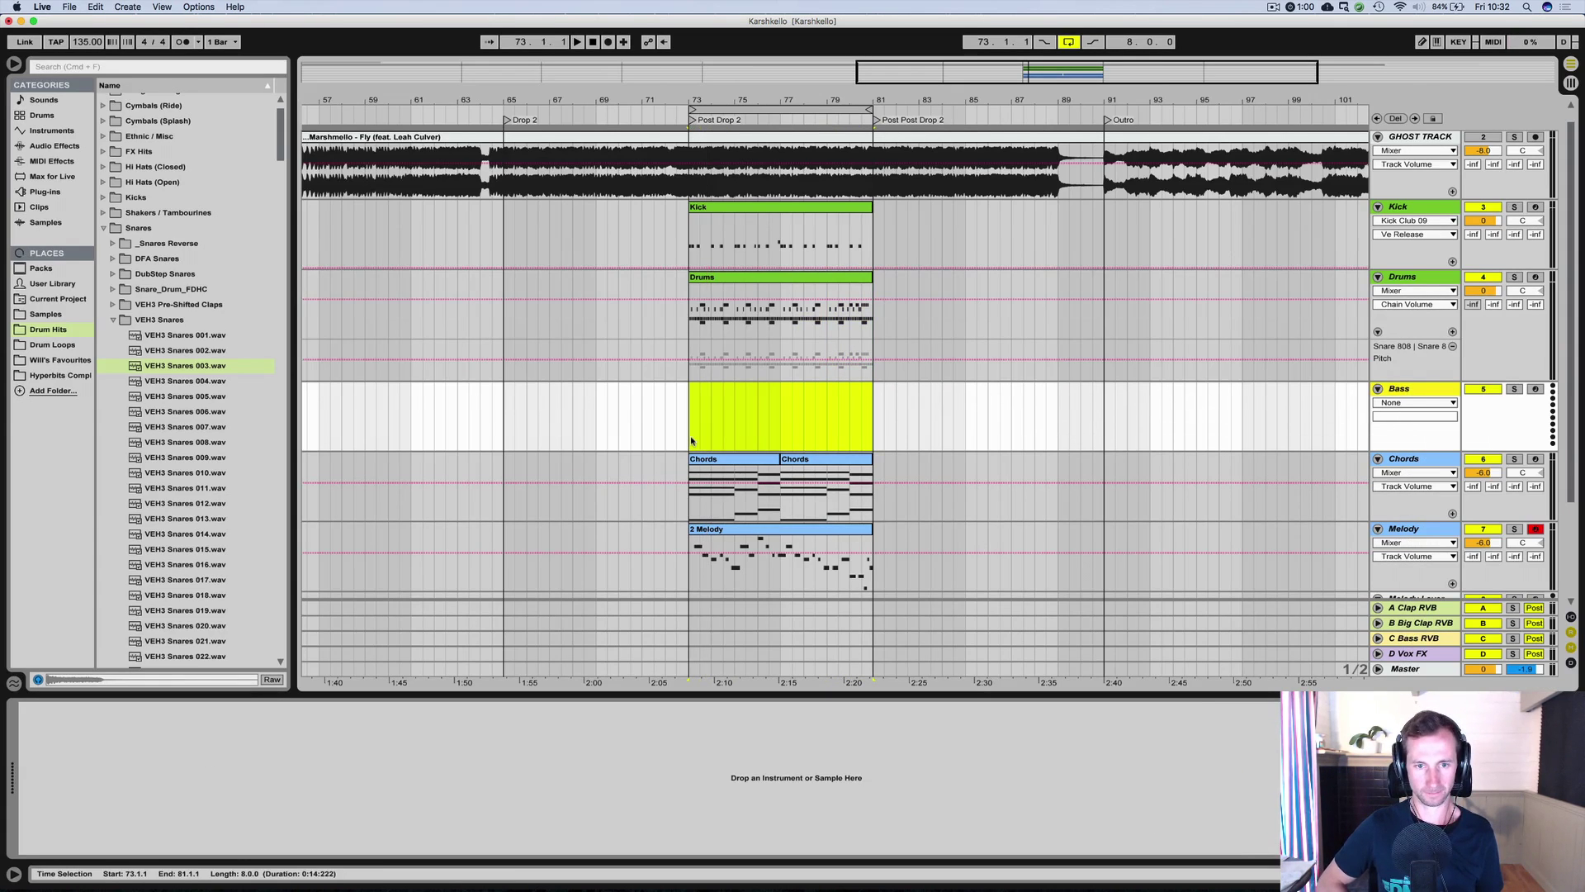
{"action": "key", "text": "super+r"}
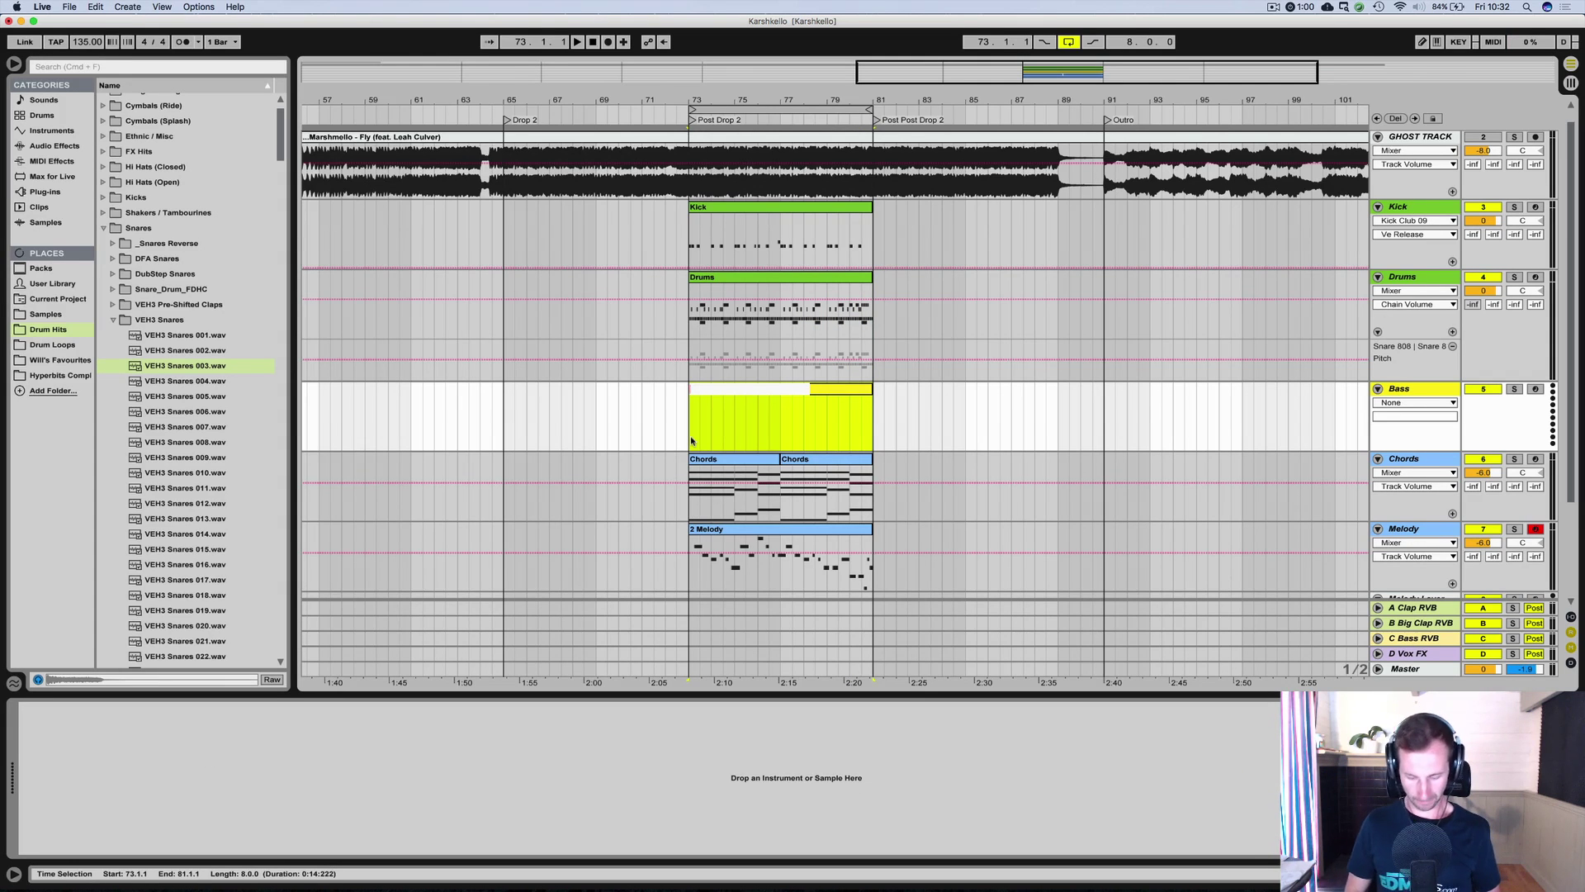
{"action": "type", "text": "Bass"}
{"action": "key", "text": "Return"}
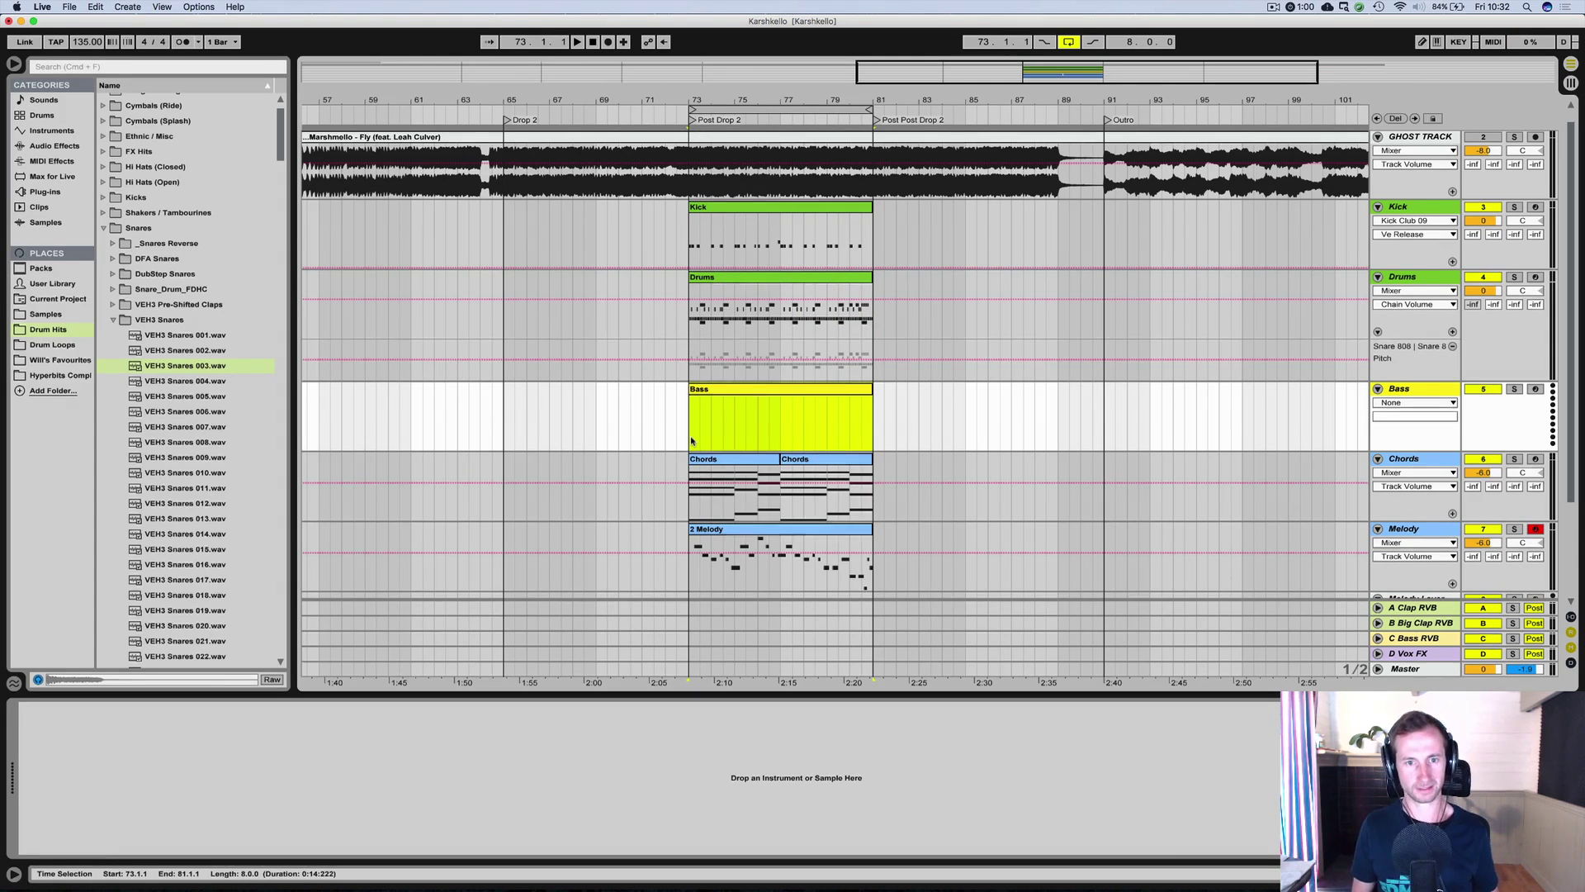
Consolidate the two Chords clips into one eight-bar clip and open its notes.
{"action": "left_click", "coordinate": [735, 474]}
{"action": "left_click", "coordinate": [823, 460]}
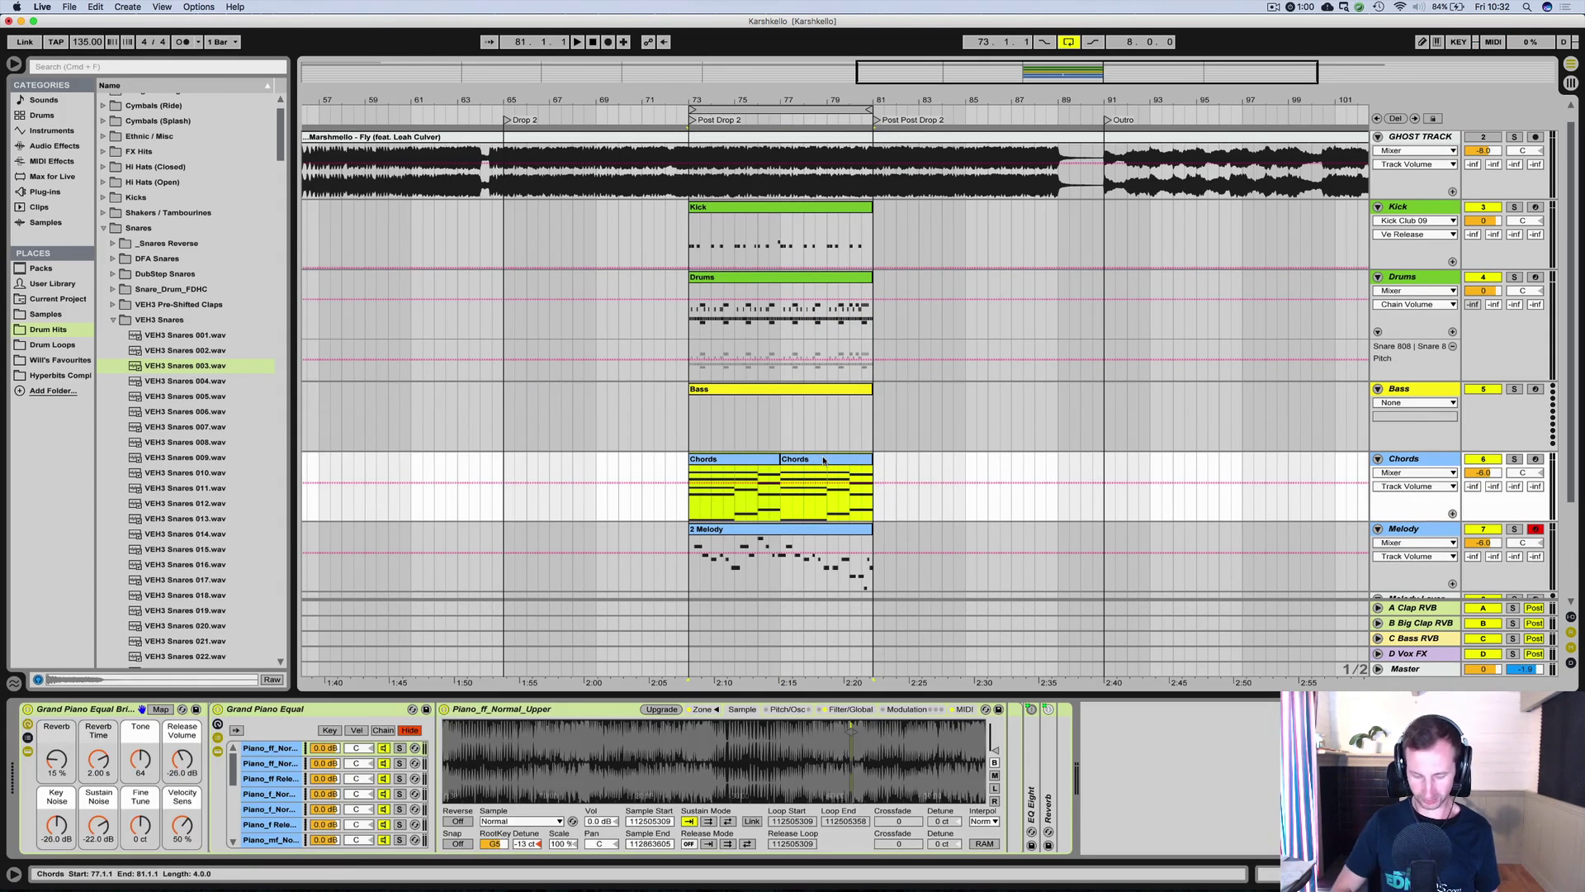
{"action": "double_click", "coordinate": [823, 460]}
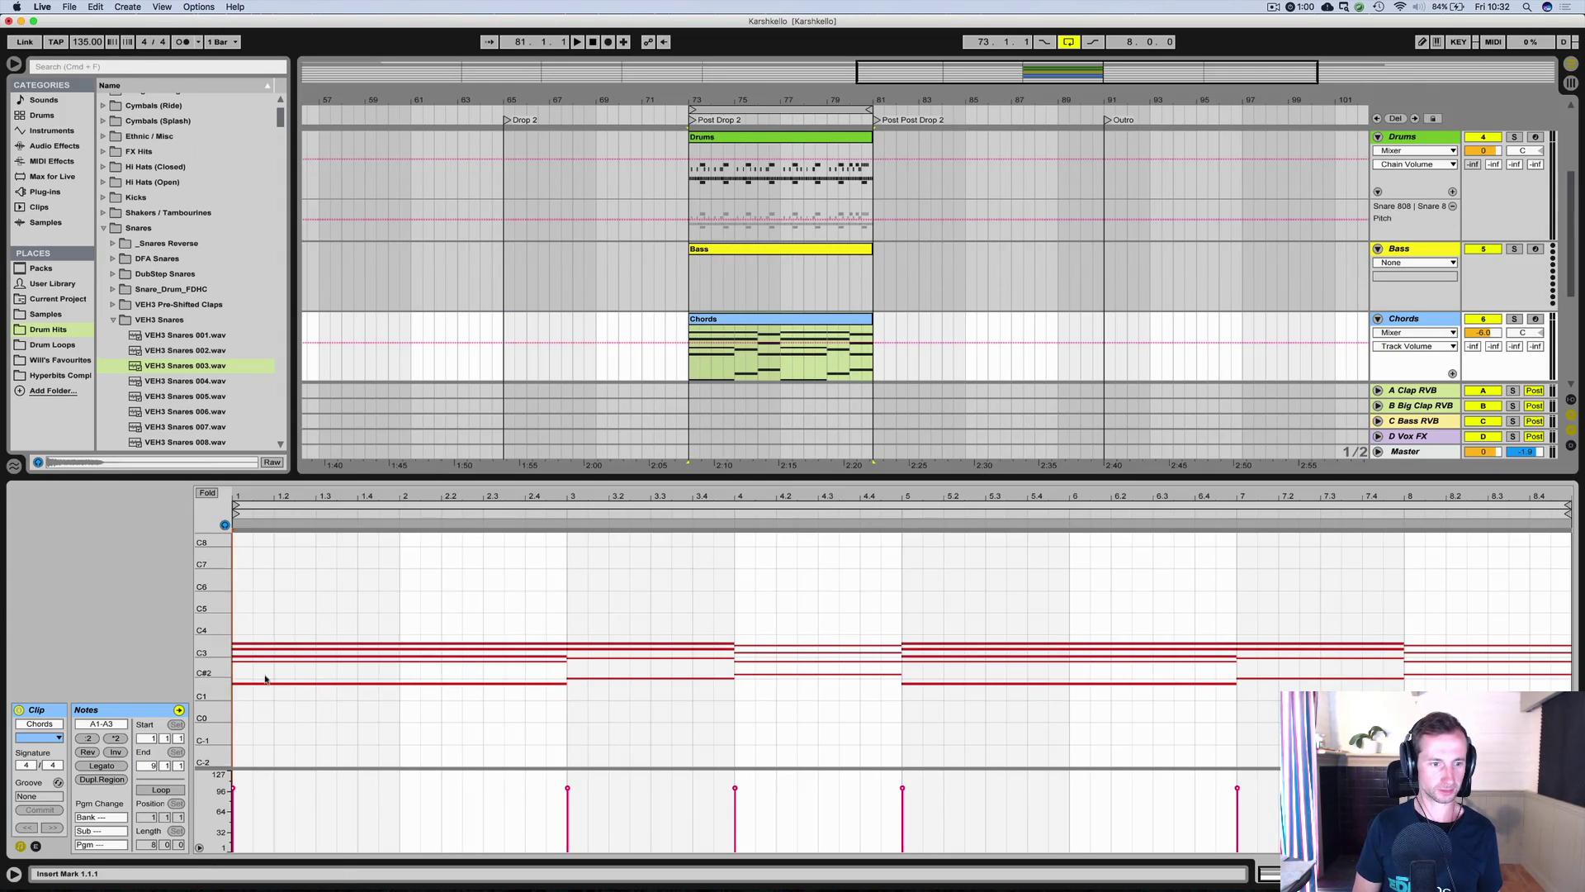
Copy the lowest note of every chord from the Chords clip into the Bass clip at 1.1.1 and return to the track's devices.
{"action": "left_click_drag", "start_coordinate": [205, 673], "coordinate": [1556, 664]}
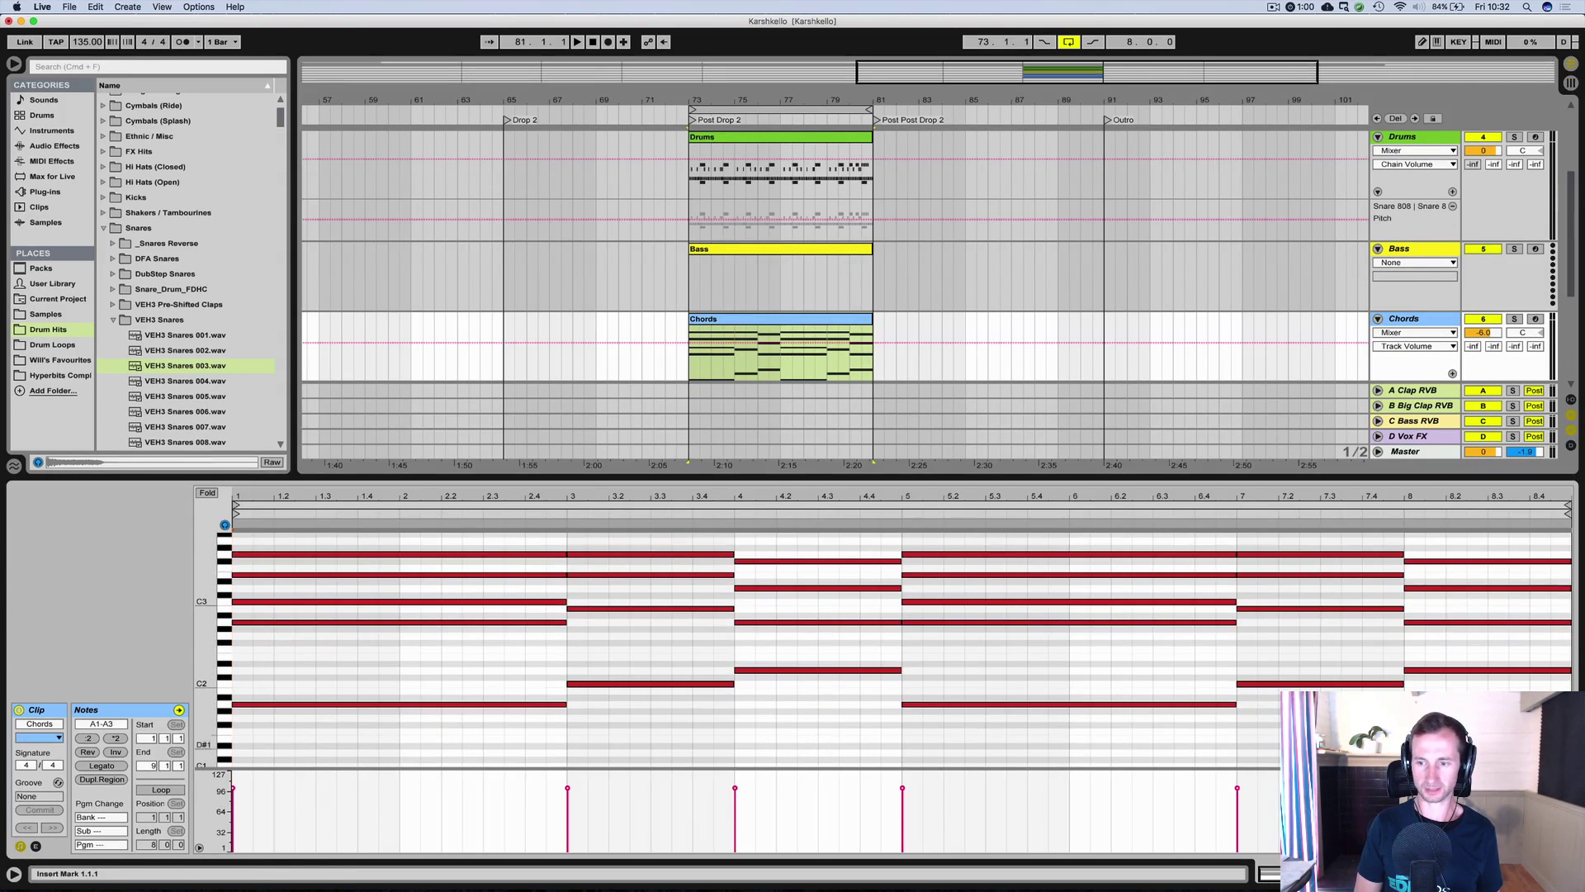
{"action": "left_click_drag", "start_coordinate": [223, 745], "coordinate": [339, 661]}
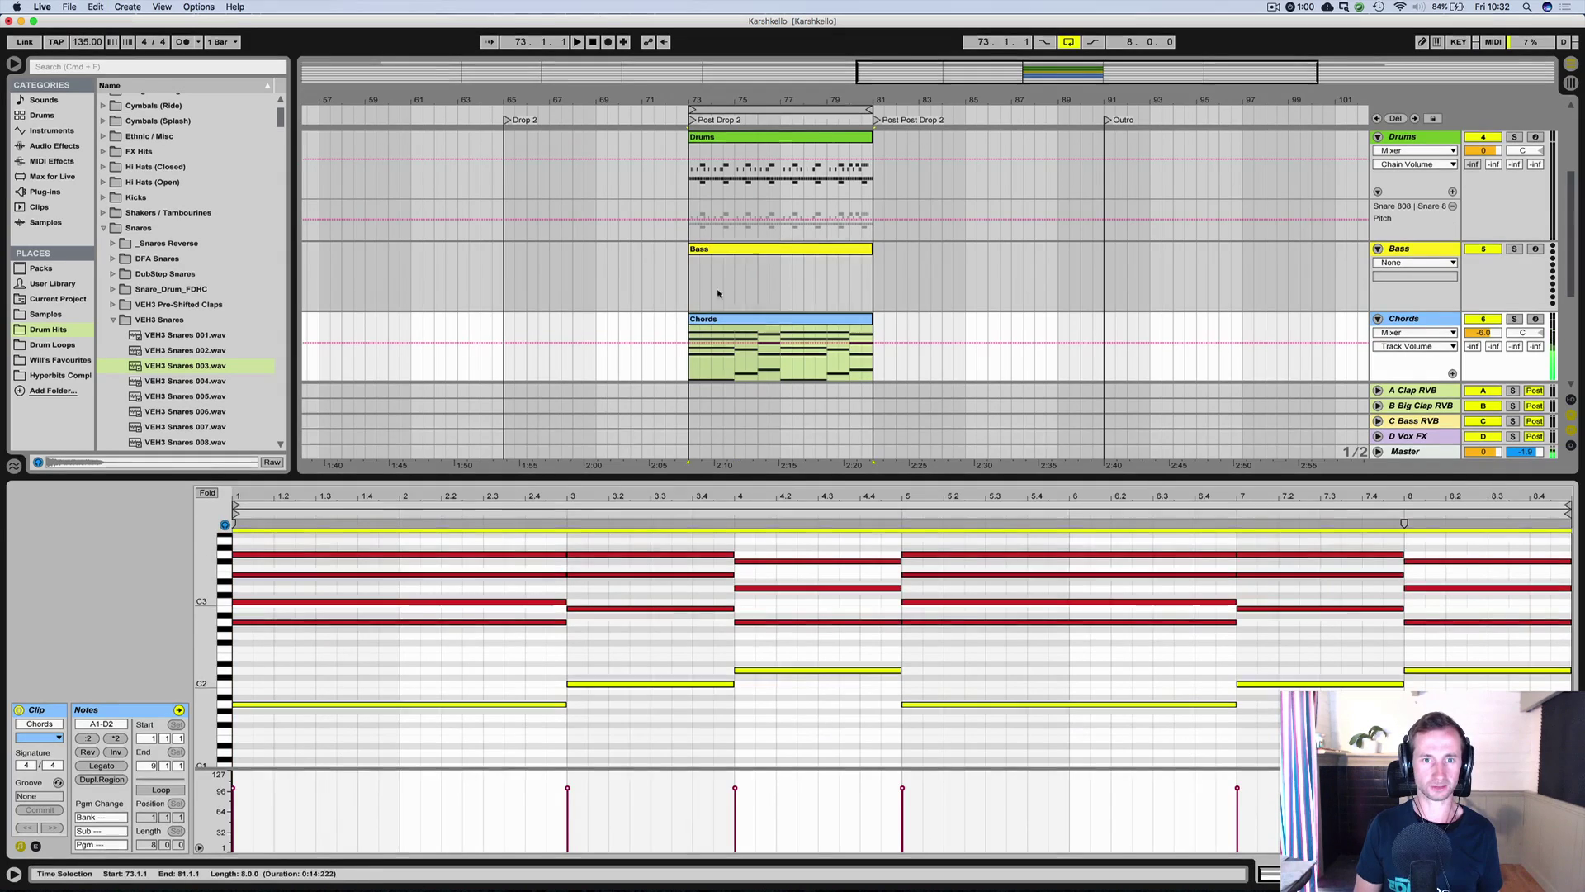
{"action": "left_click", "coordinate": [693, 278]}
{"action": "left_click", "coordinate": [237, 610]}
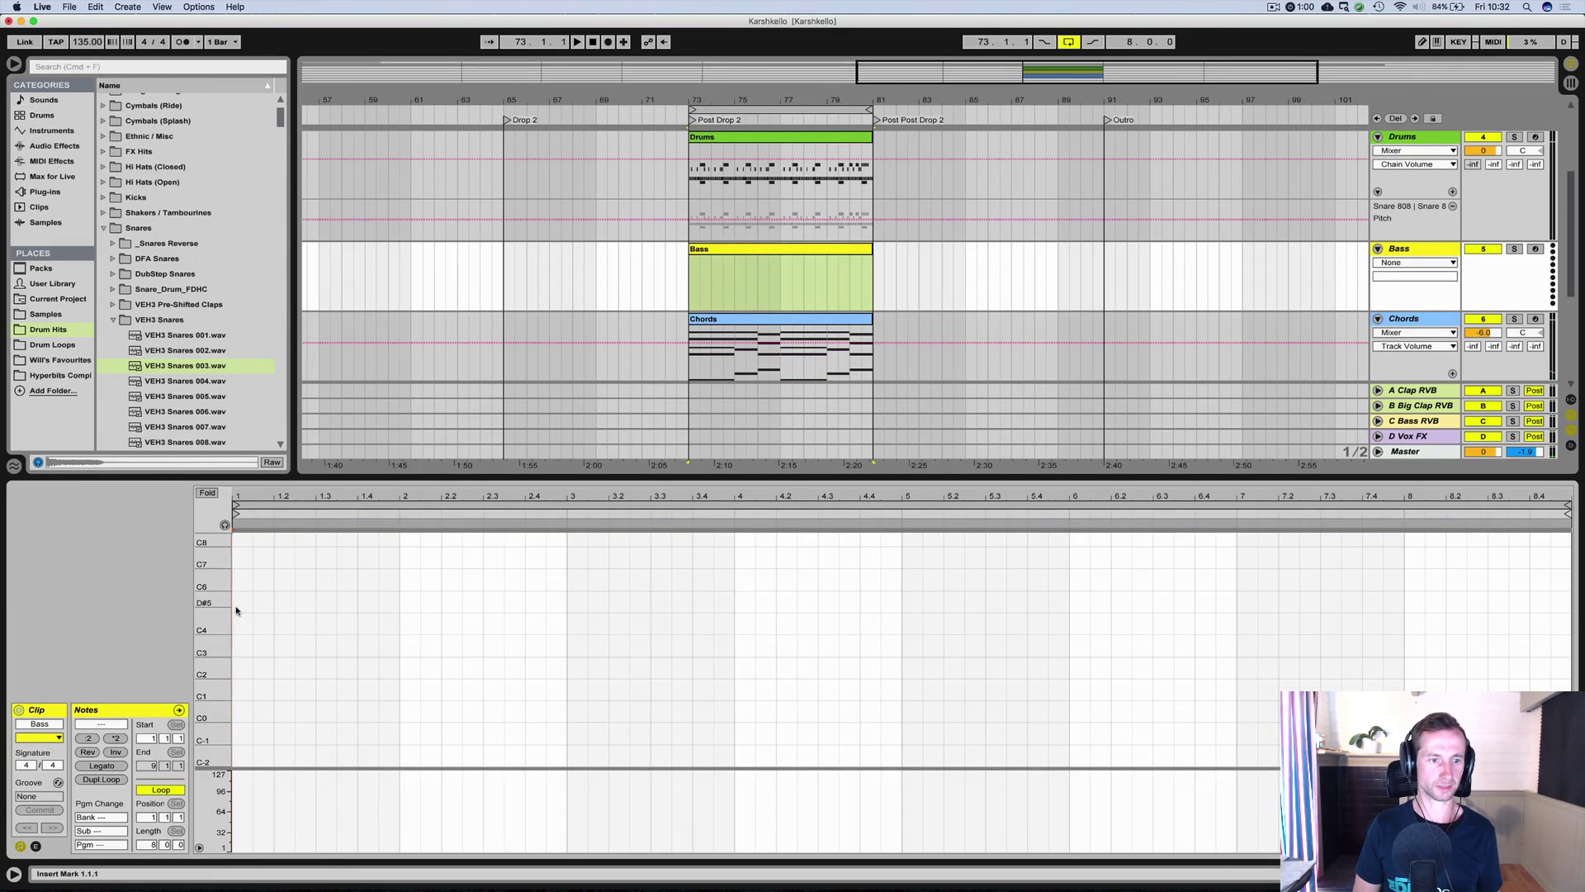
{"action": "key", "text": "super+v"}
{"action": "key", "text": "shift+Tab"}
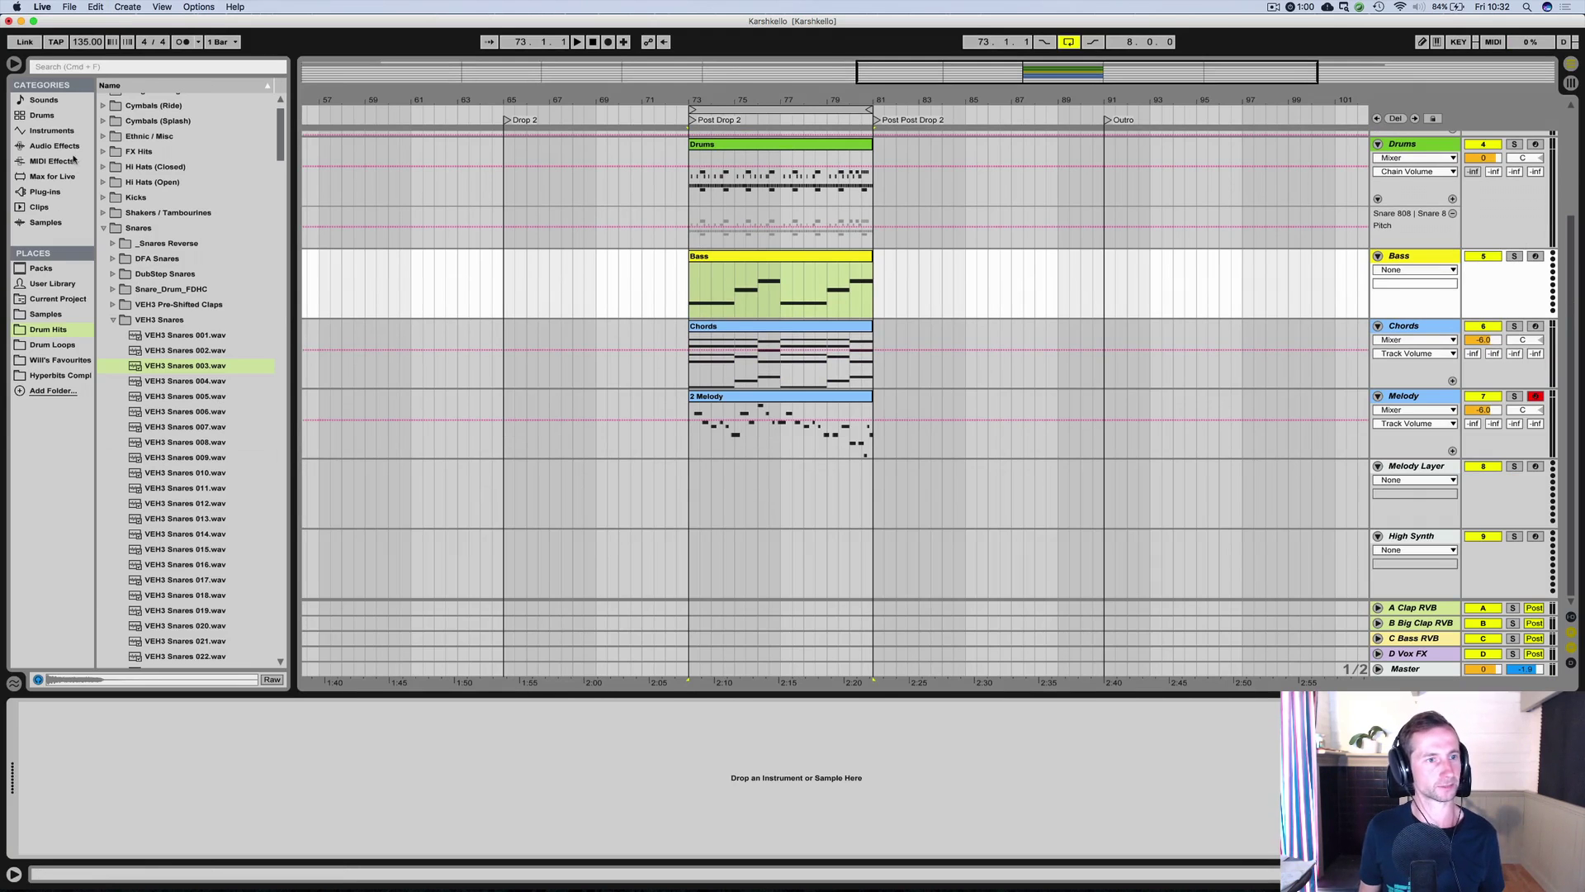
Load Sylenth1 on the Bass track and select the preset 062: BS Be There [AOKI].
{"action": "left_click", "coordinate": [50, 191]}
{"action": "left_click", "coordinate": [157, 255]}
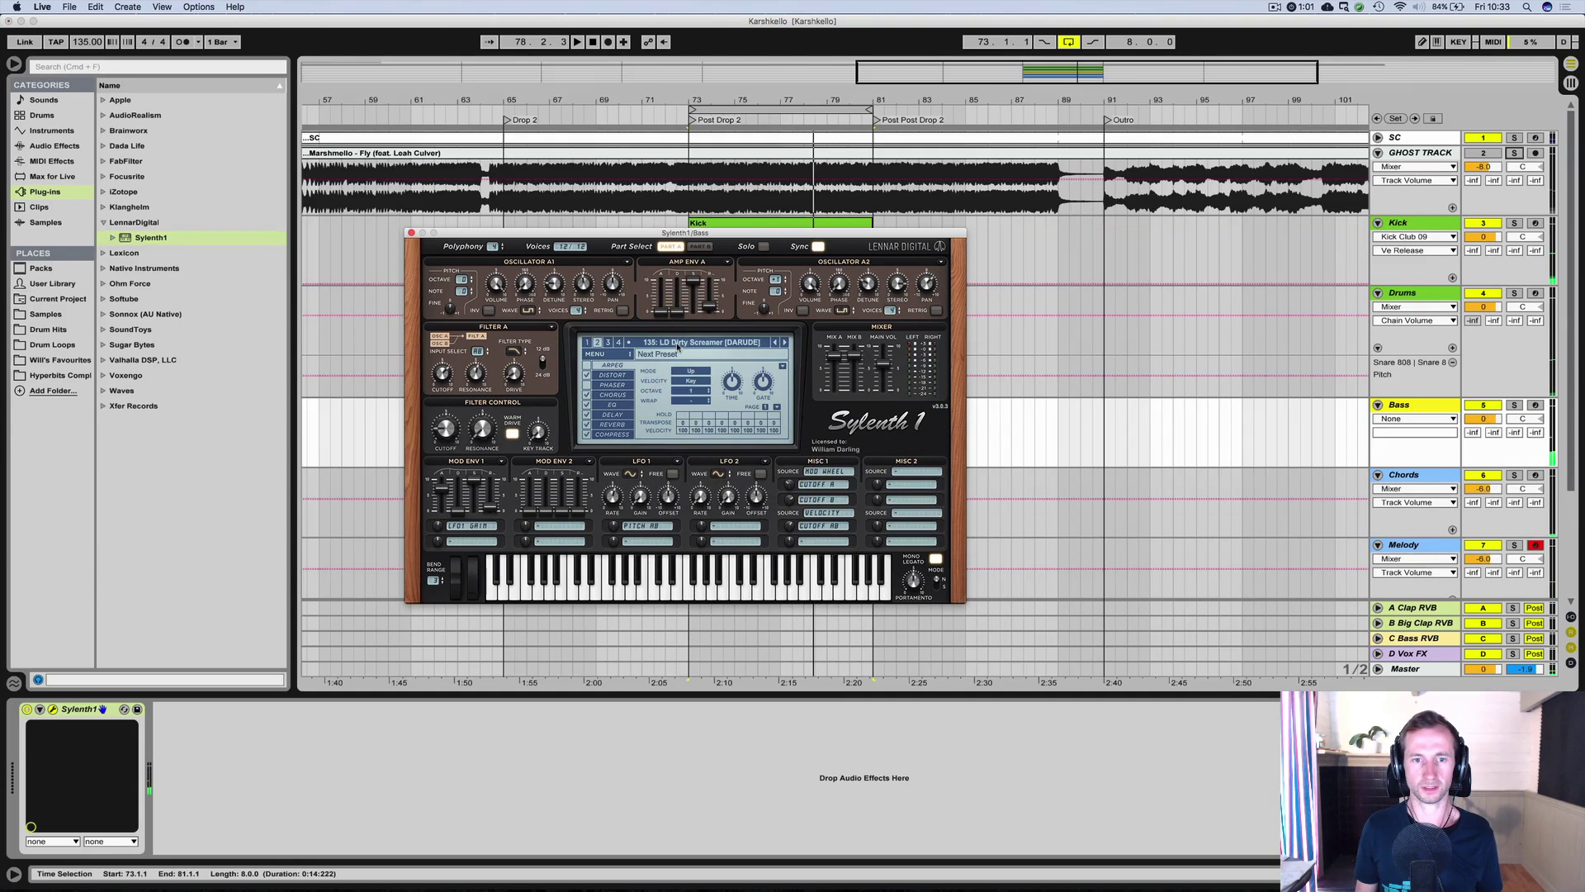
{"action": "left_click", "coordinate": [677, 343]}
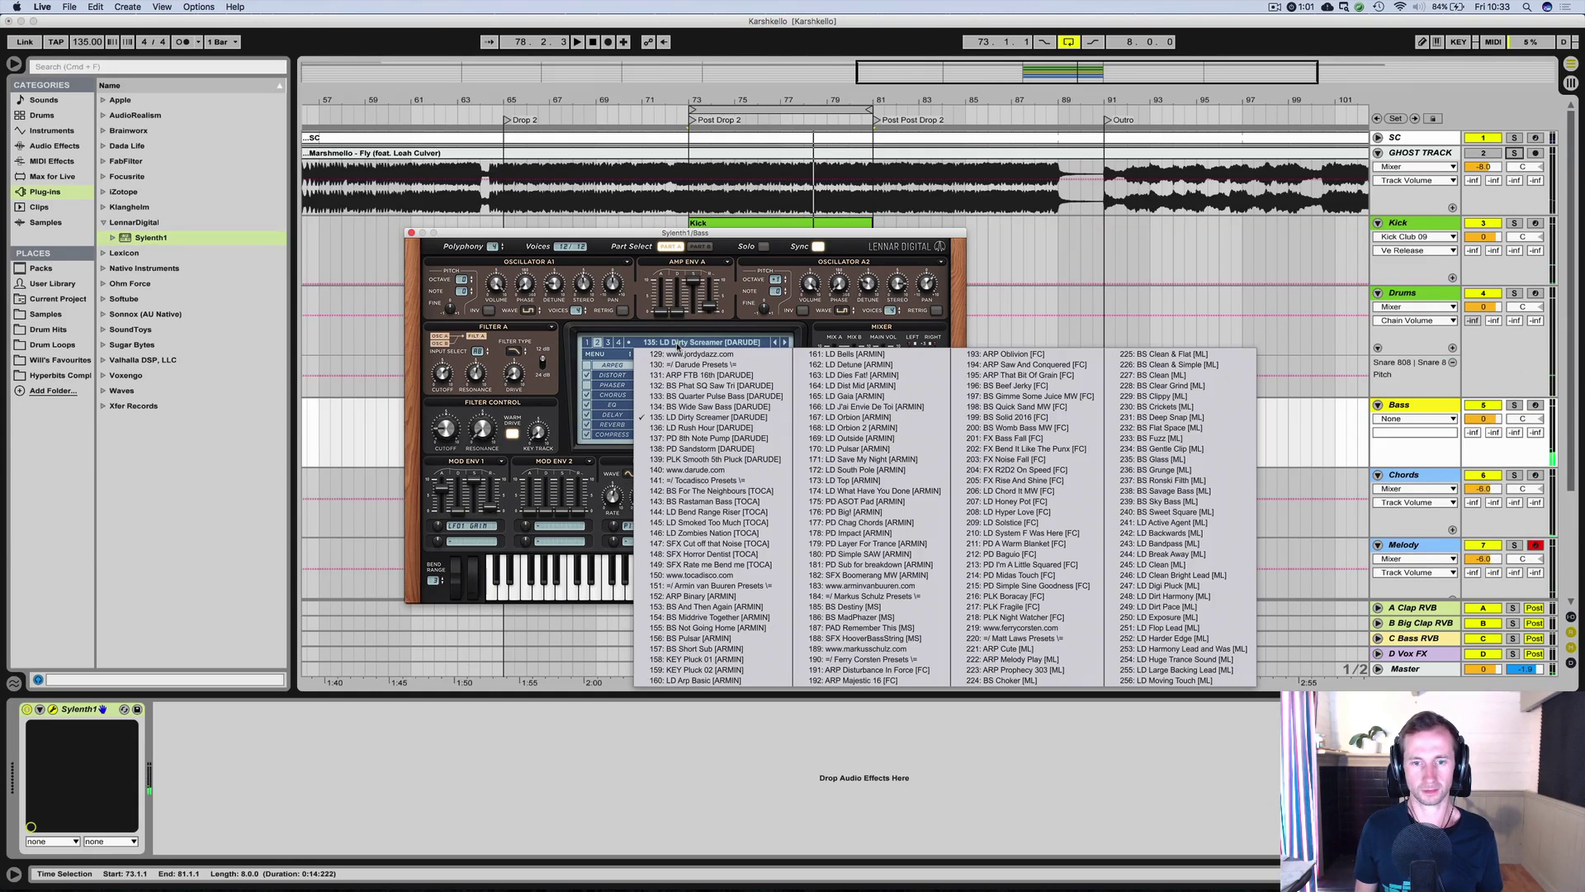
{"action": "left_click", "coordinate": [1024, 428]}
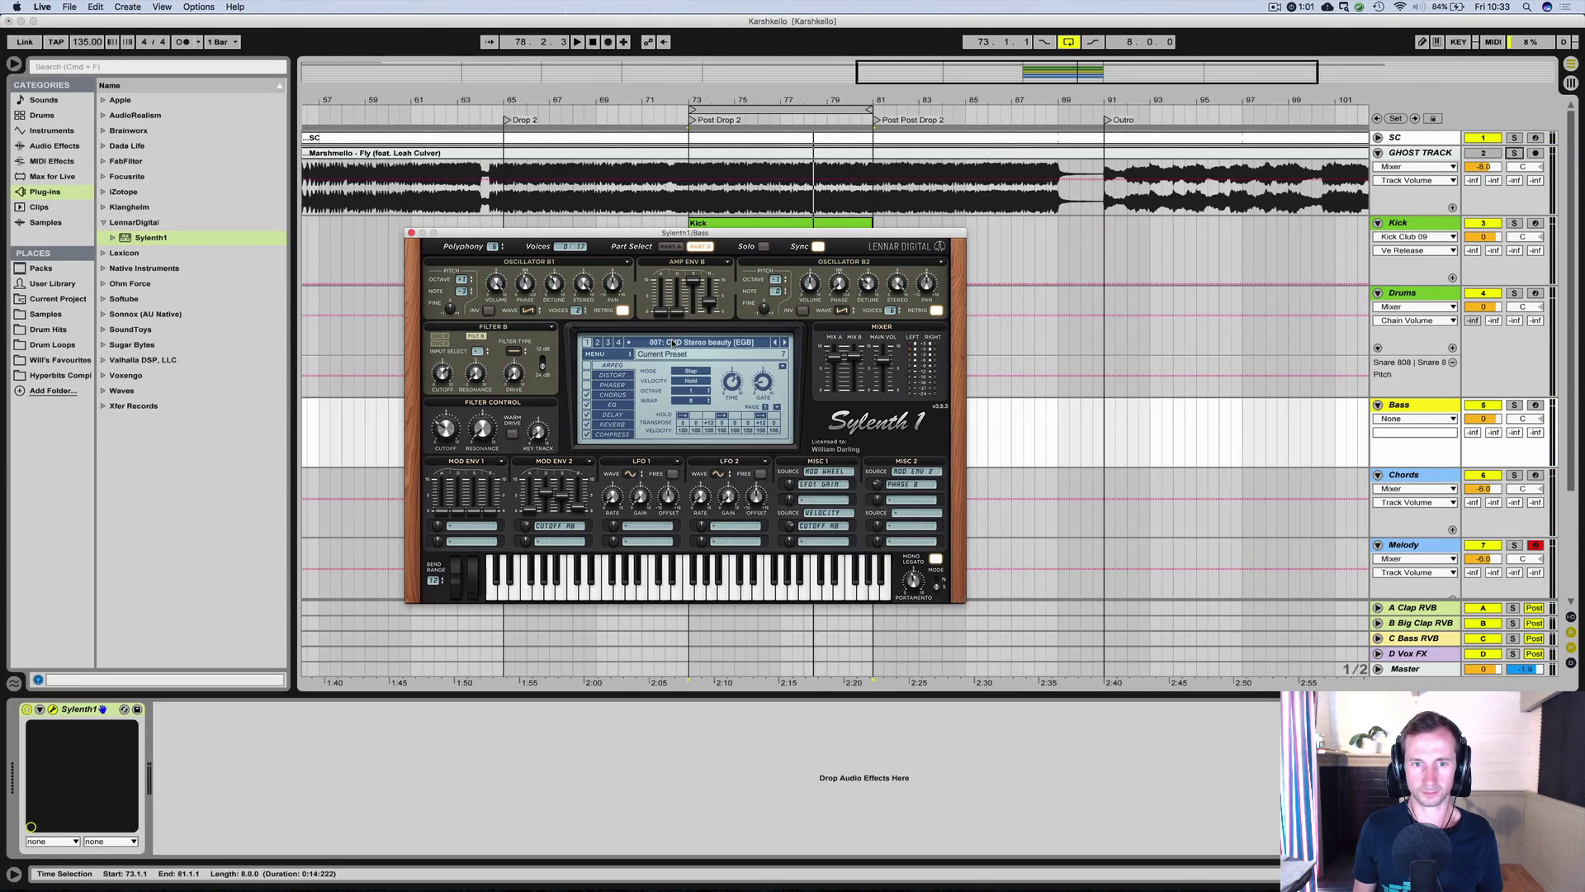
{"action": "left_click", "coordinate": [700, 246]}
{"action": "left_click", "coordinate": [673, 344]}
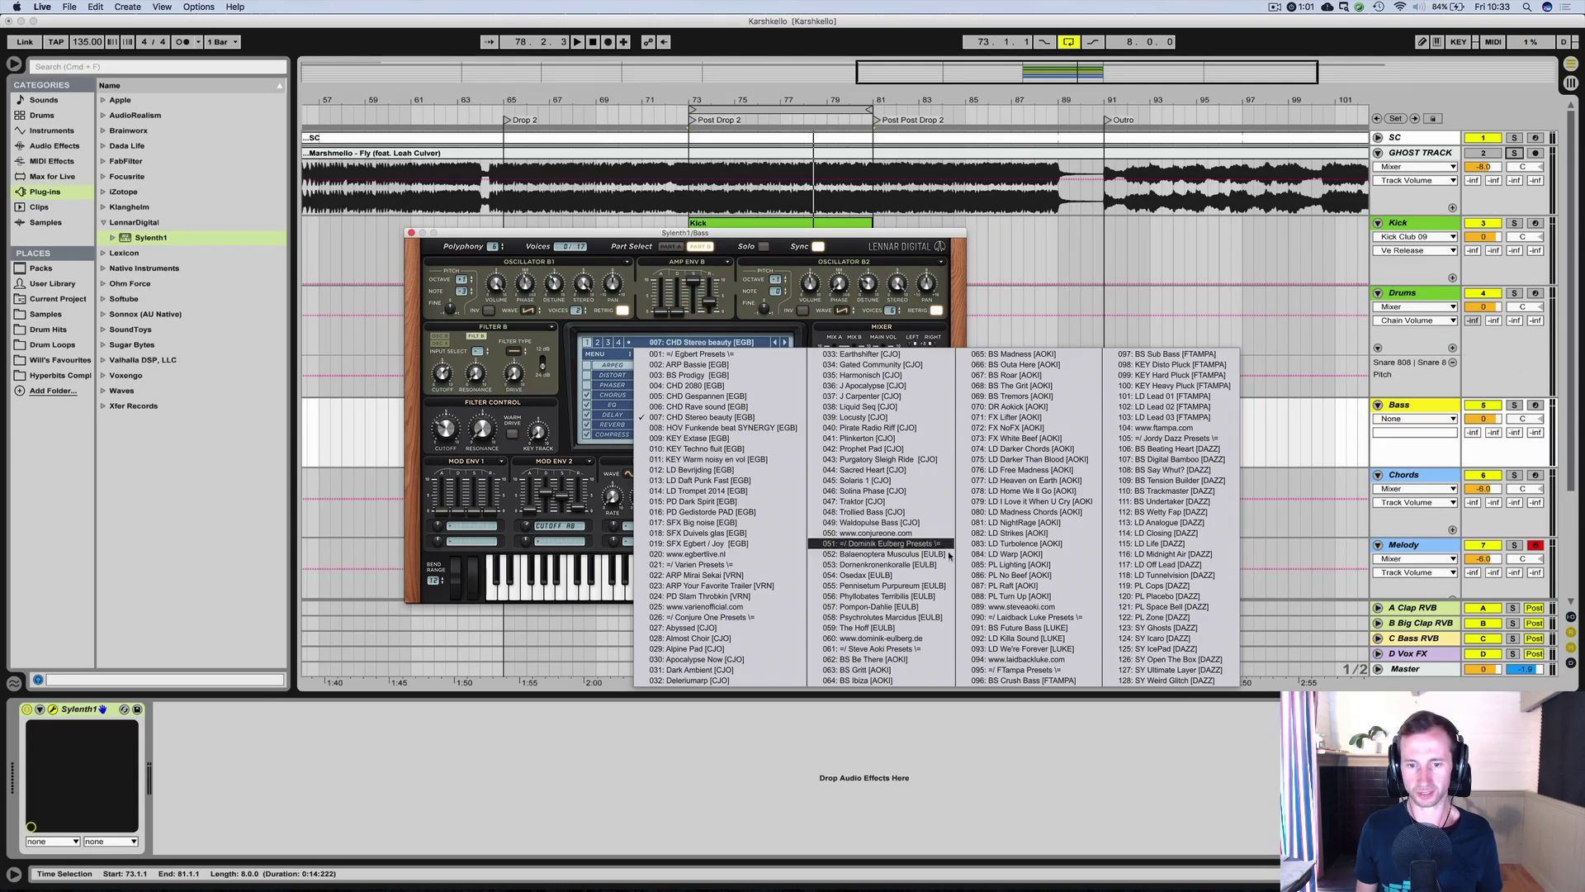
{"action": "left_click", "coordinate": [903, 660]}
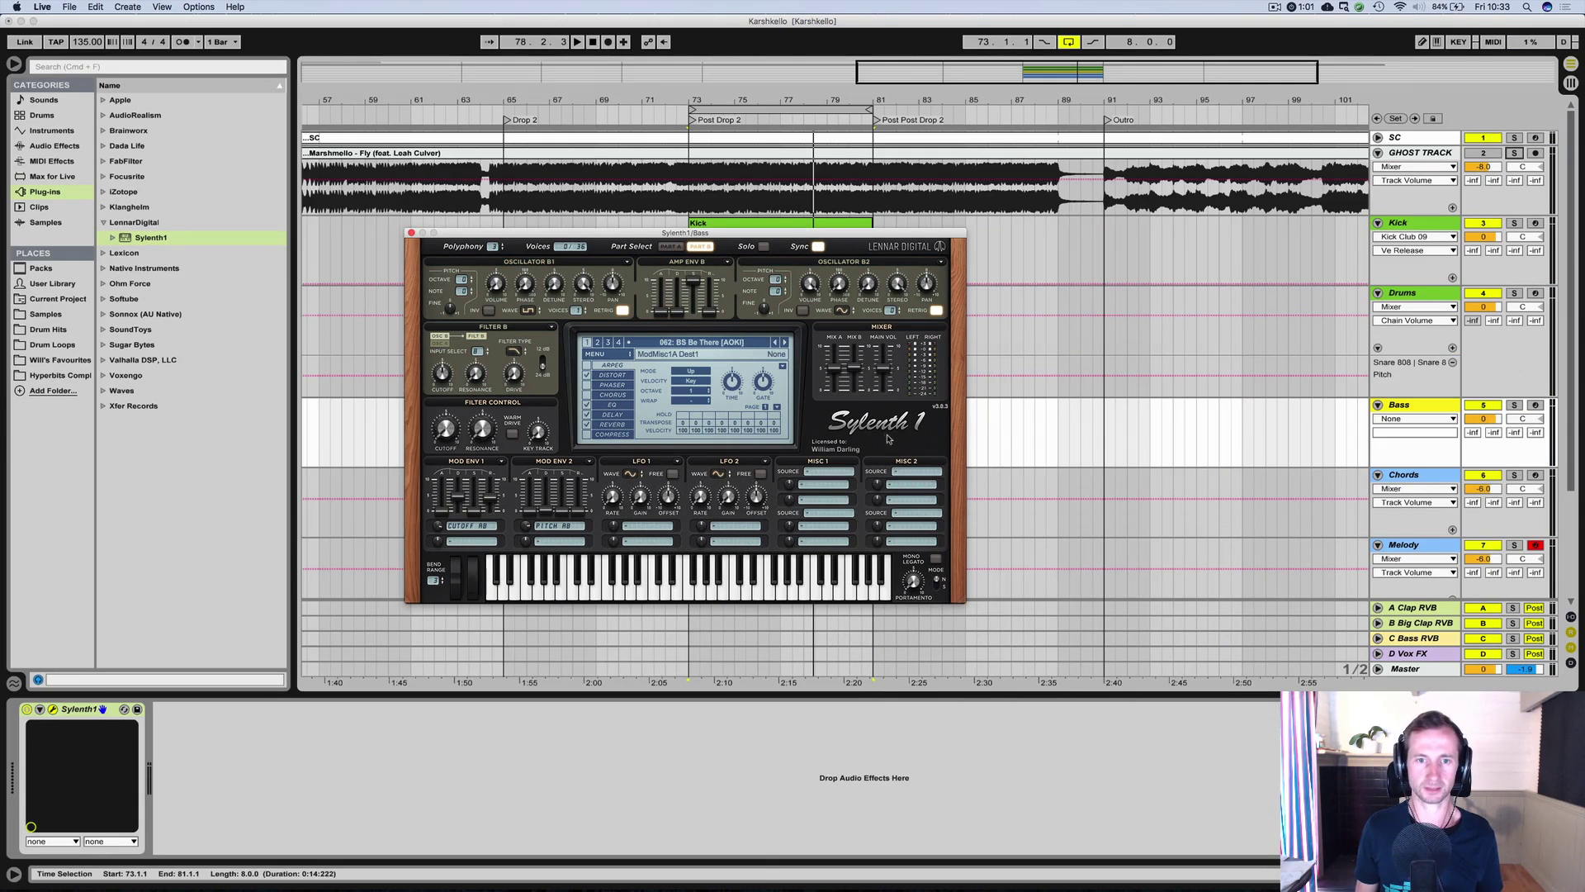
Audition the following Sylenth1 bass presets during playback, up to 067: BS Roar [AOKI].
{"action": "key", "text": "space"}
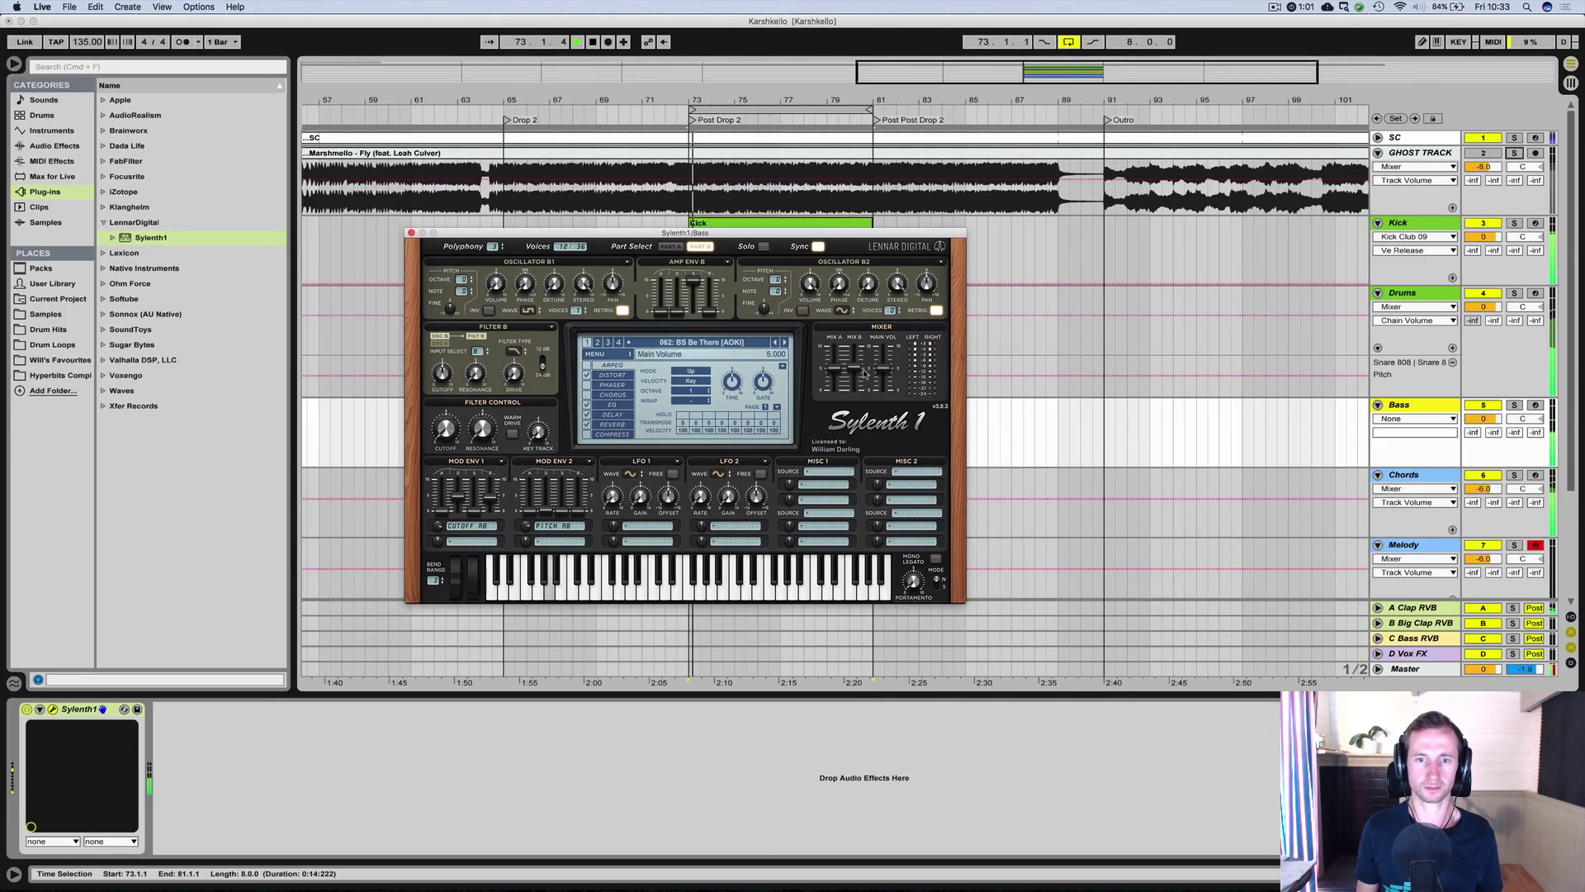
{"action": "left_click", "coordinate": [786, 343]}
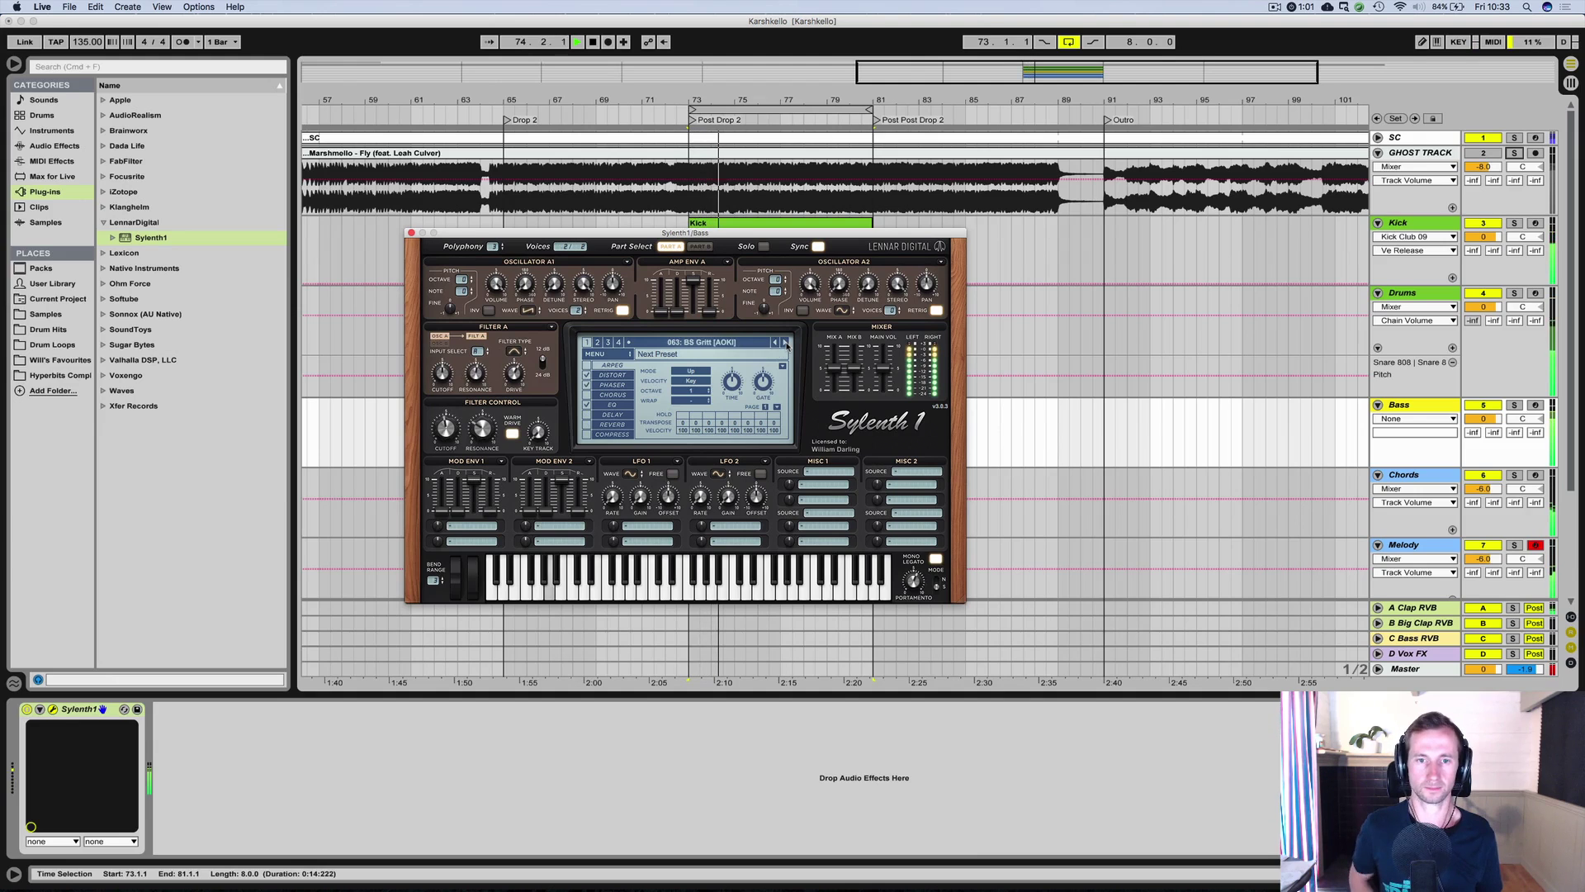
{"action": "left_click", "coordinate": [786, 343]}
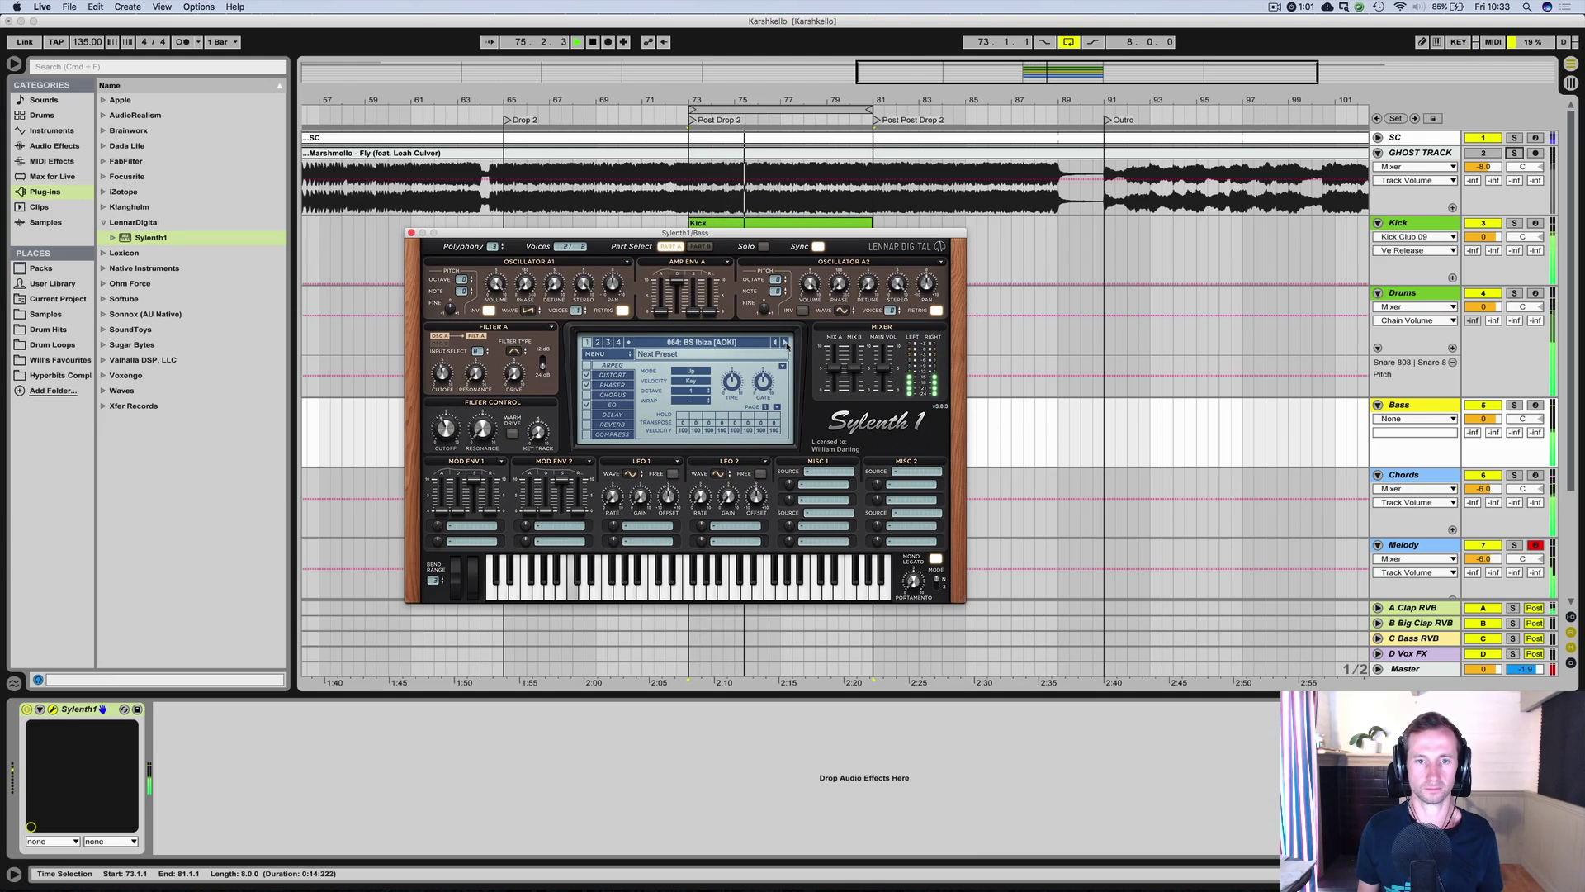
{"action": "left_click", "coordinate": [786, 342]}
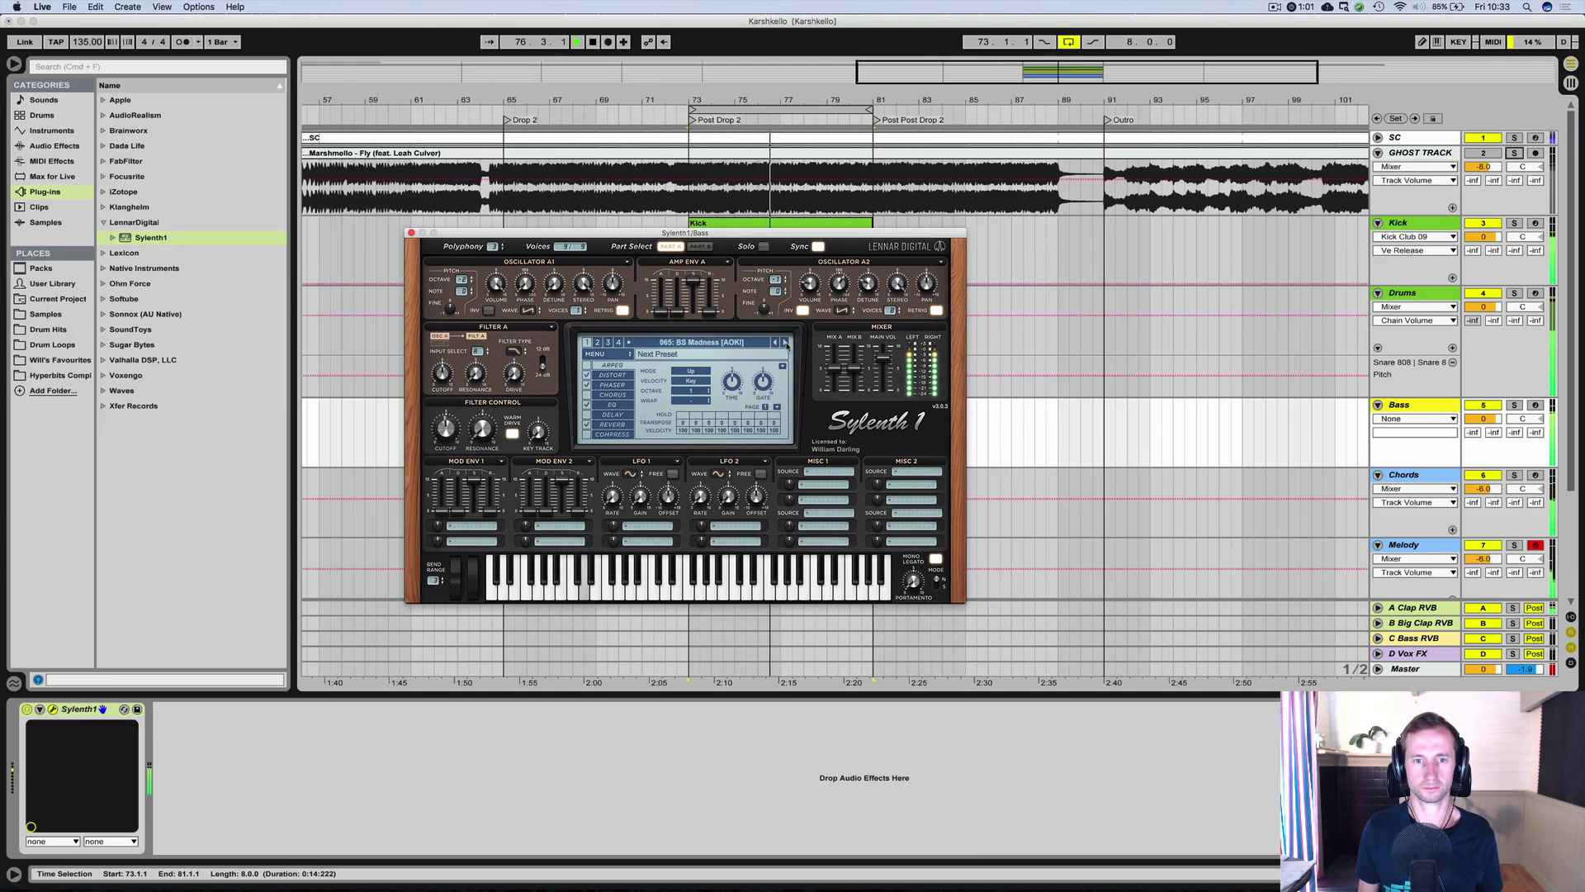
{"action": "left_click", "coordinate": [786, 342]}
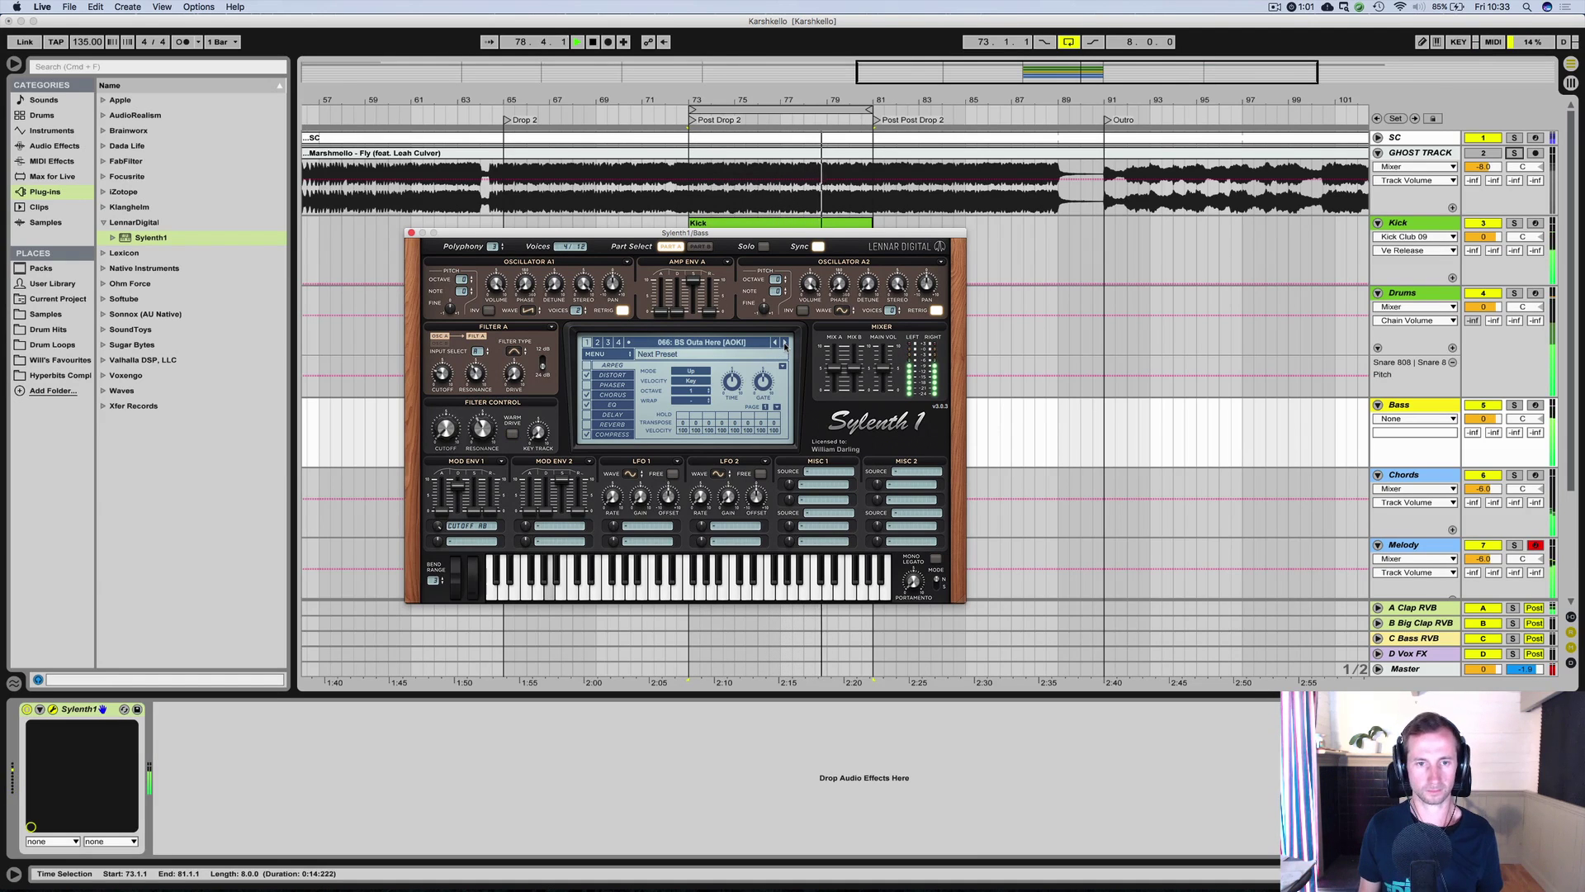
{"action": "left_click", "coordinate": [785, 344]}
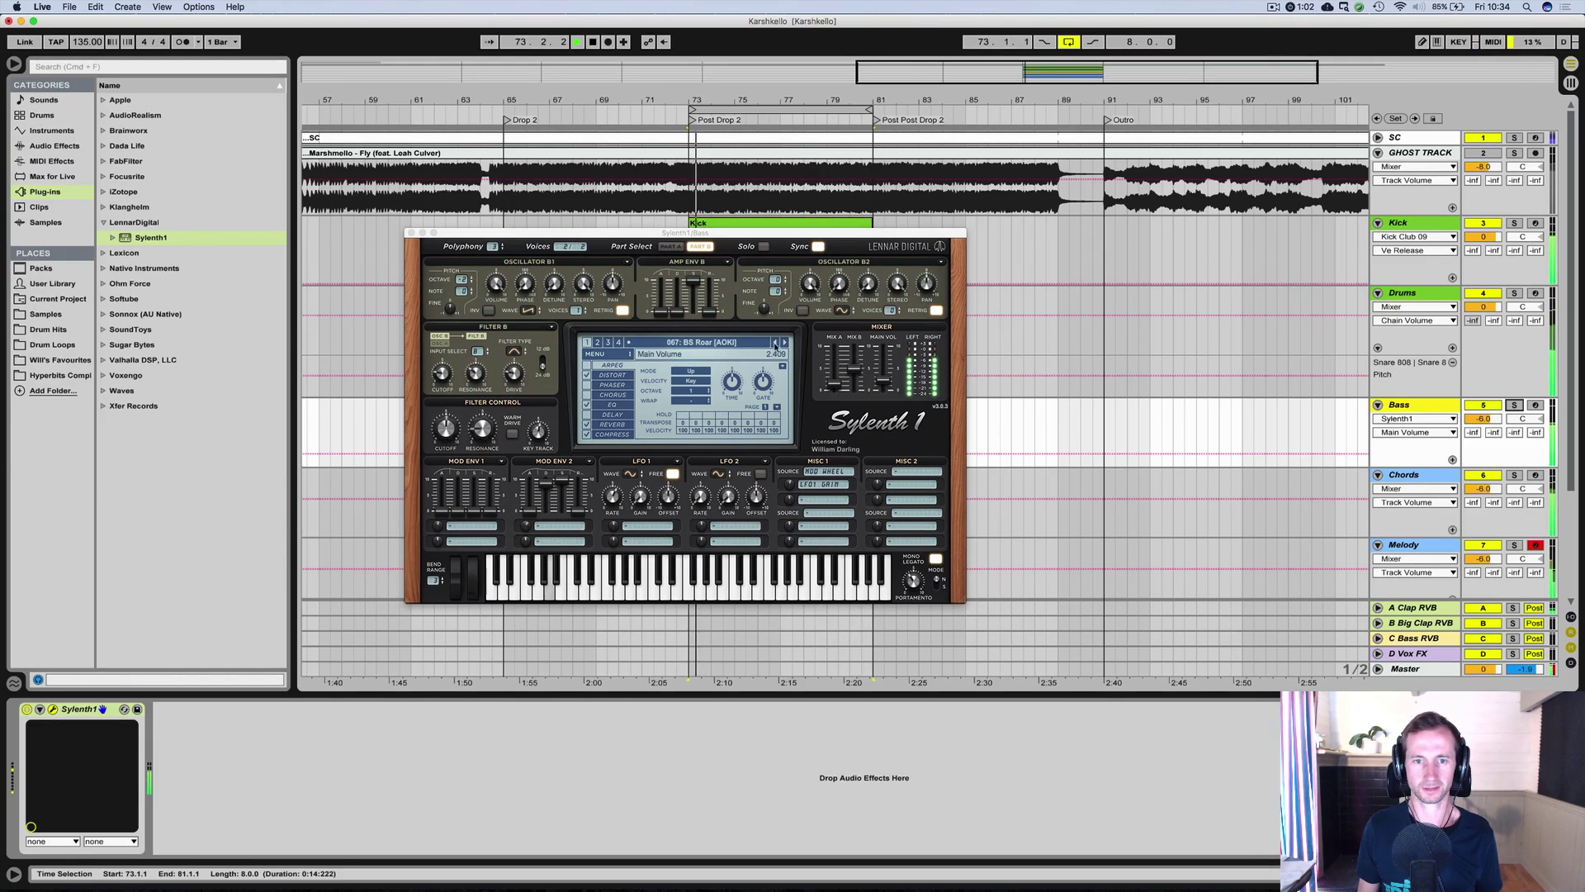
Audition the Sylenth1 bass preset 068: BS The Grit [AOKI] on the Bass track and close the plug-in window.
{"action": "left_click", "coordinate": [785, 343]}
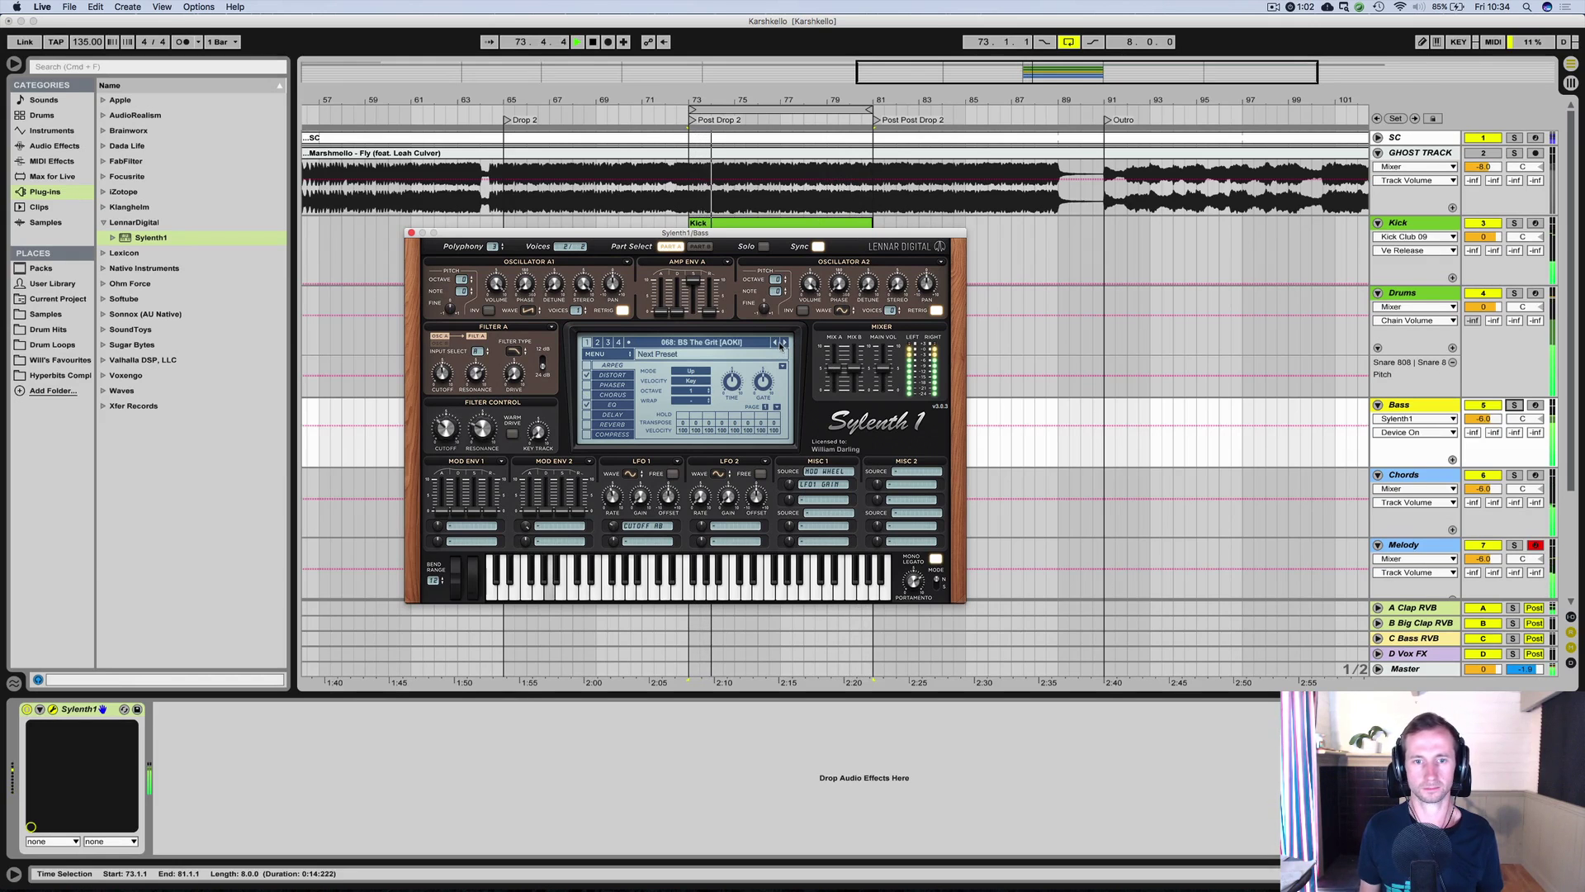
{"action": "left_click", "coordinate": [411, 232]}
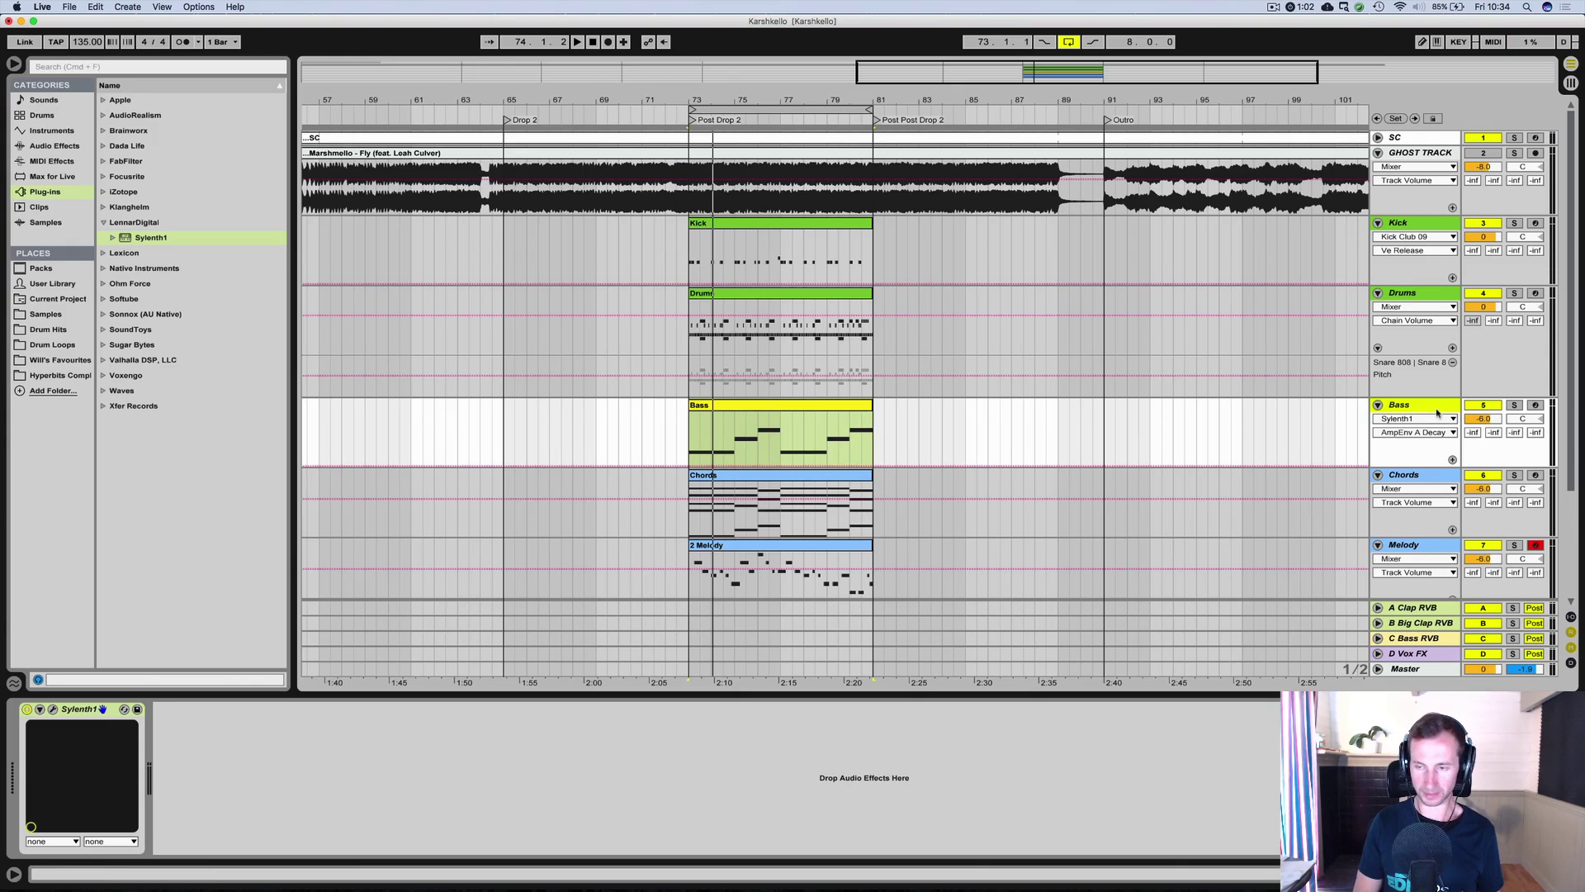
Duplicate the Bass track for the sub bass and rename the duplicate's clip to Sub Bass.
{"action": "key", "text": "super+d"}
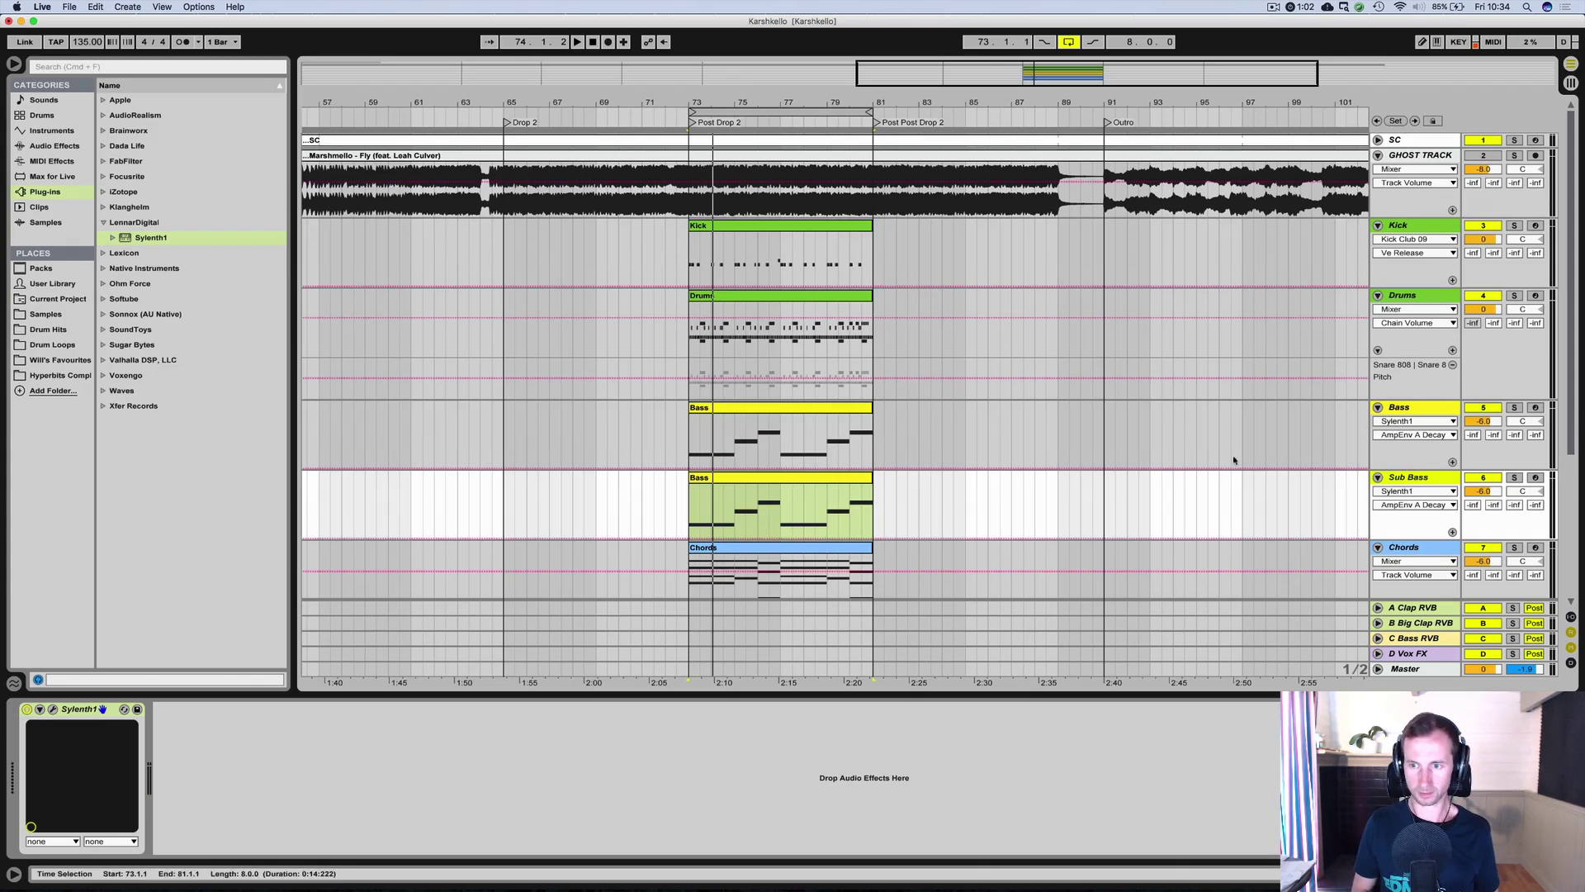
{"action": "left_click", "coordinate": [730, 481]}
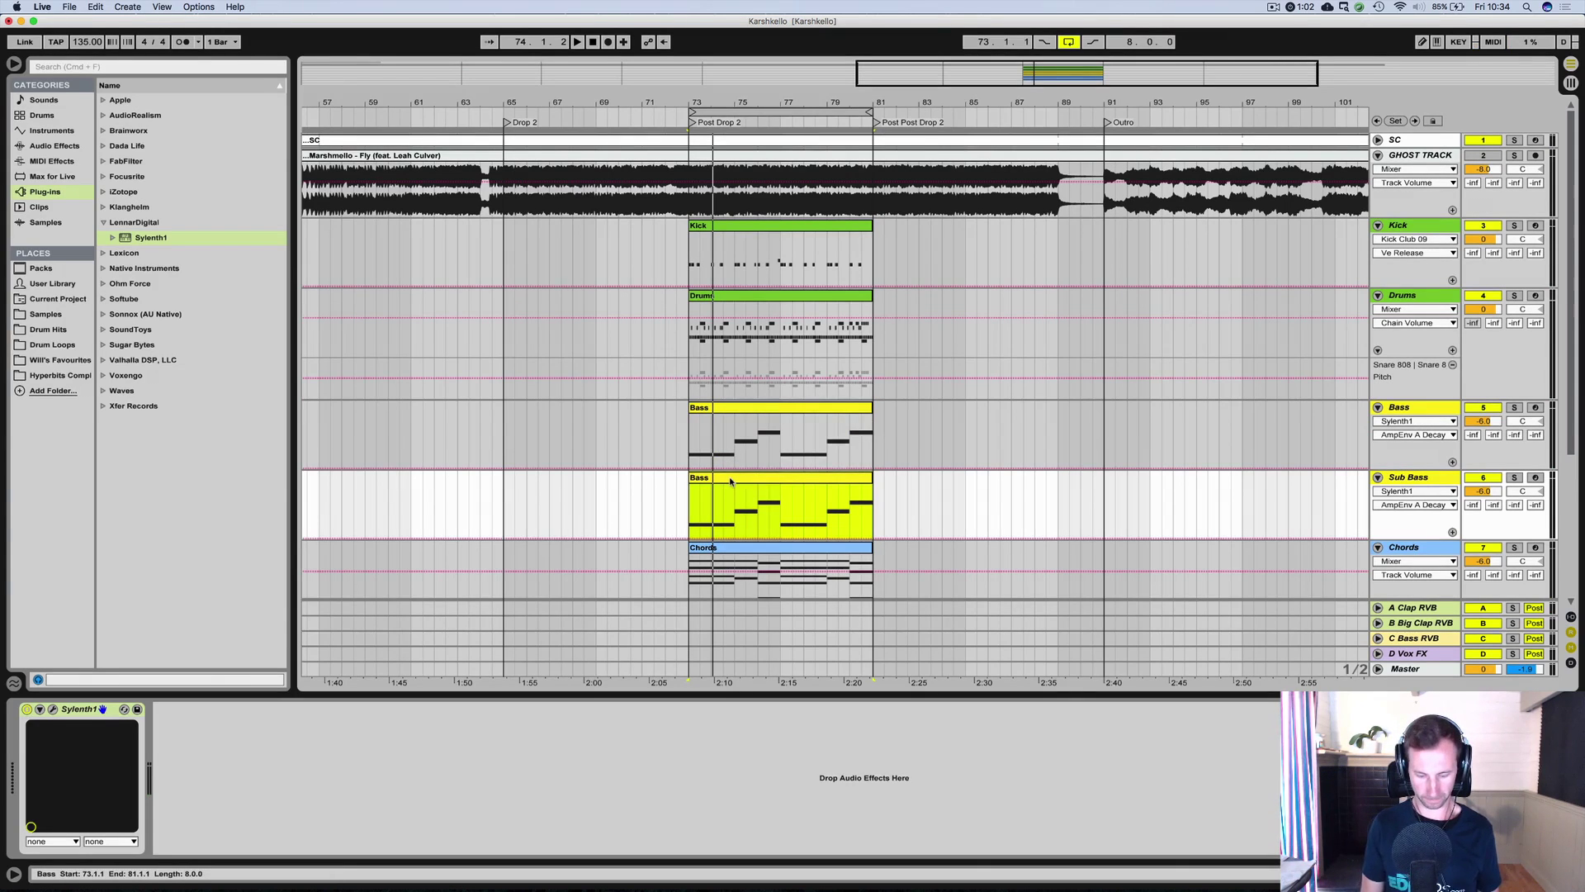
{"action": "key", "text": "super+r"}
{"action": "type", "text": "Sub Bass"}
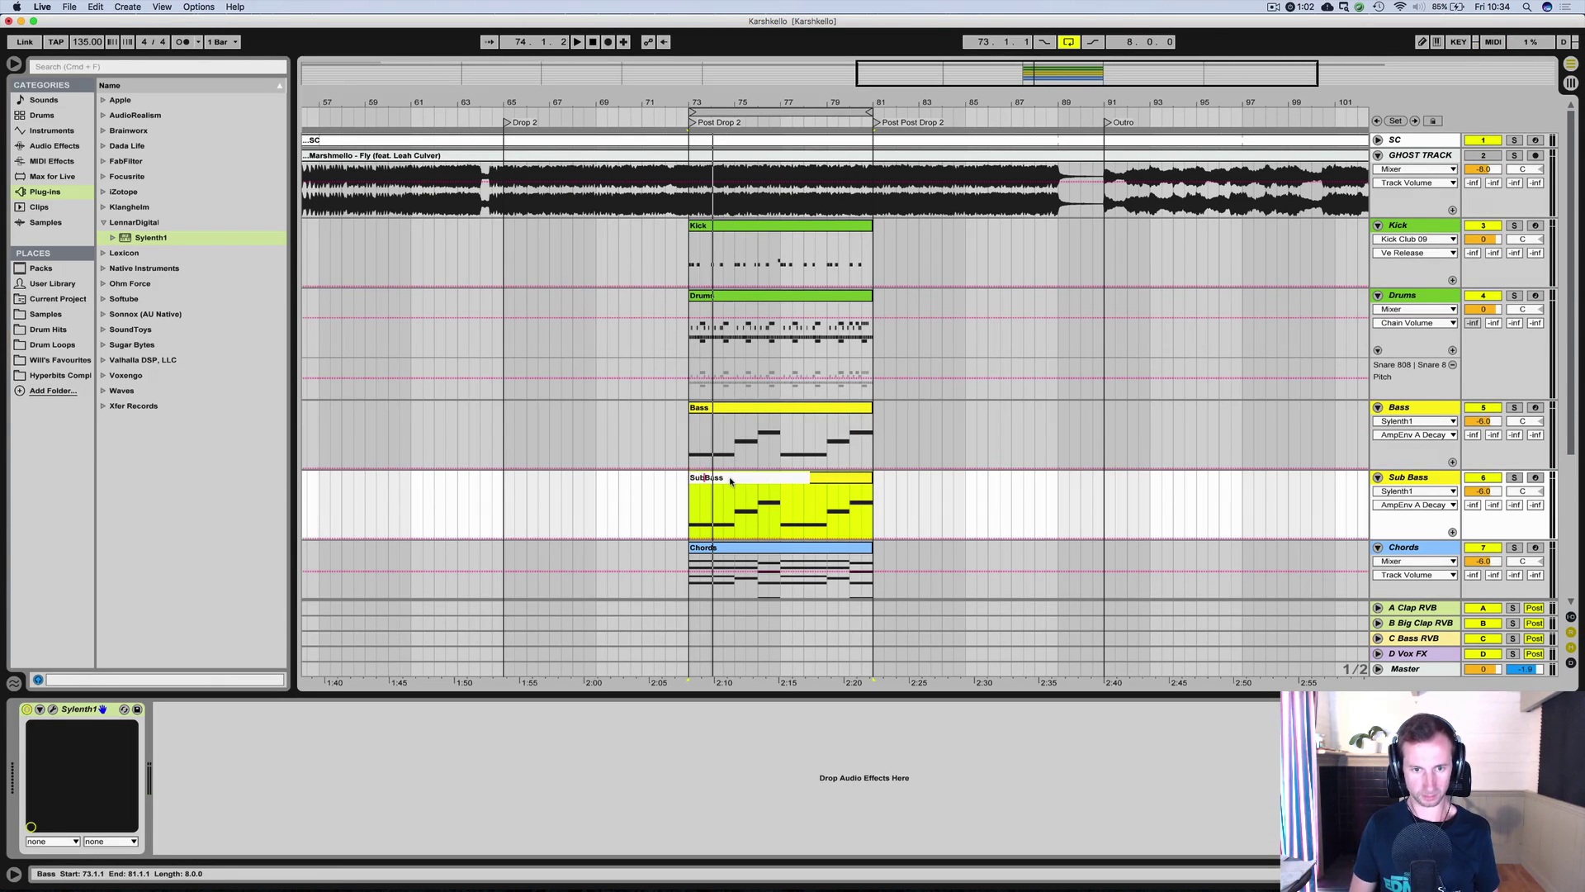
{"action": "key", "text": "Return"}
Mute the Bass track, solo the Sub Bass track and replace its Sylenth1 with the Operator instrument.
{"action": "left_click", "coordinate": [1489, 408]}
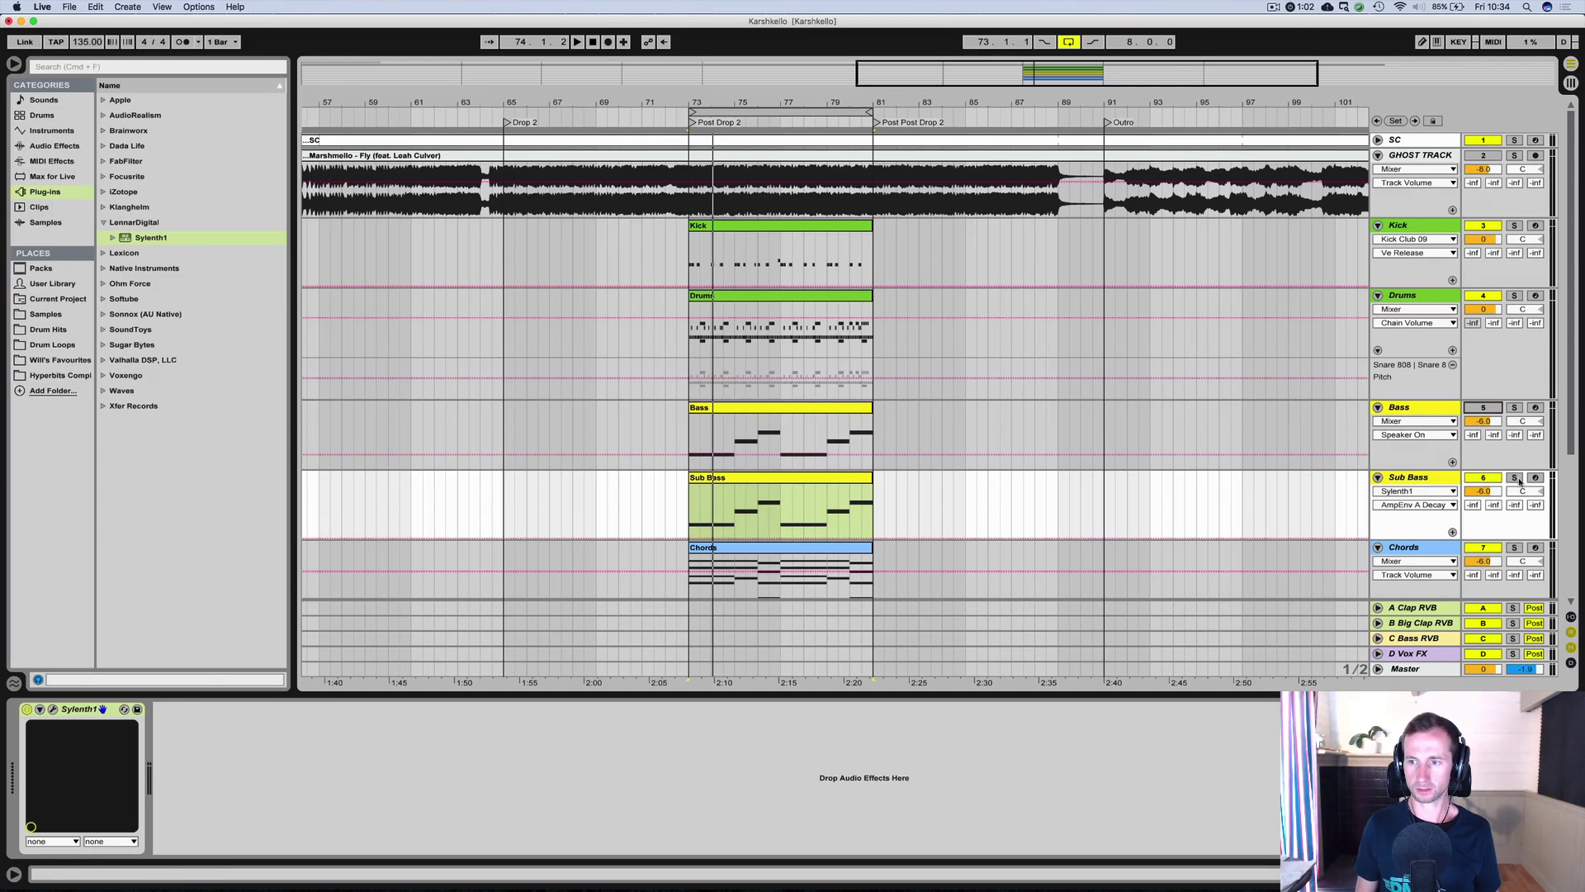
{"action": "left_click", "coordinate": [1514, 478]}
{"action": "left_click", "coordinate": [50, 149]}
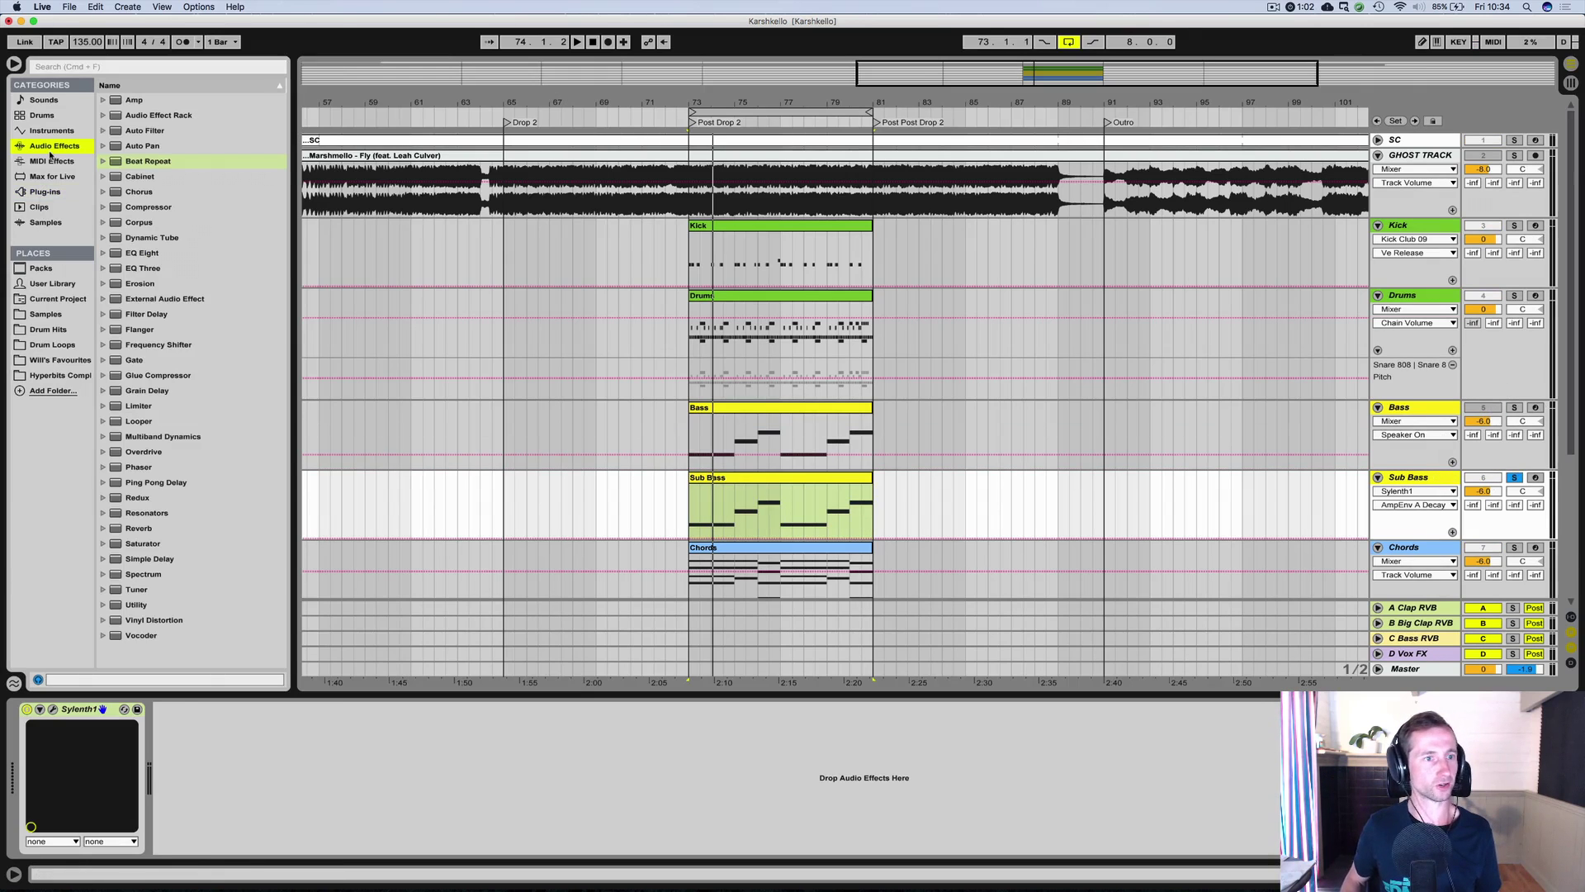
{"action": "left_click", "coordinate": [50, 132]}
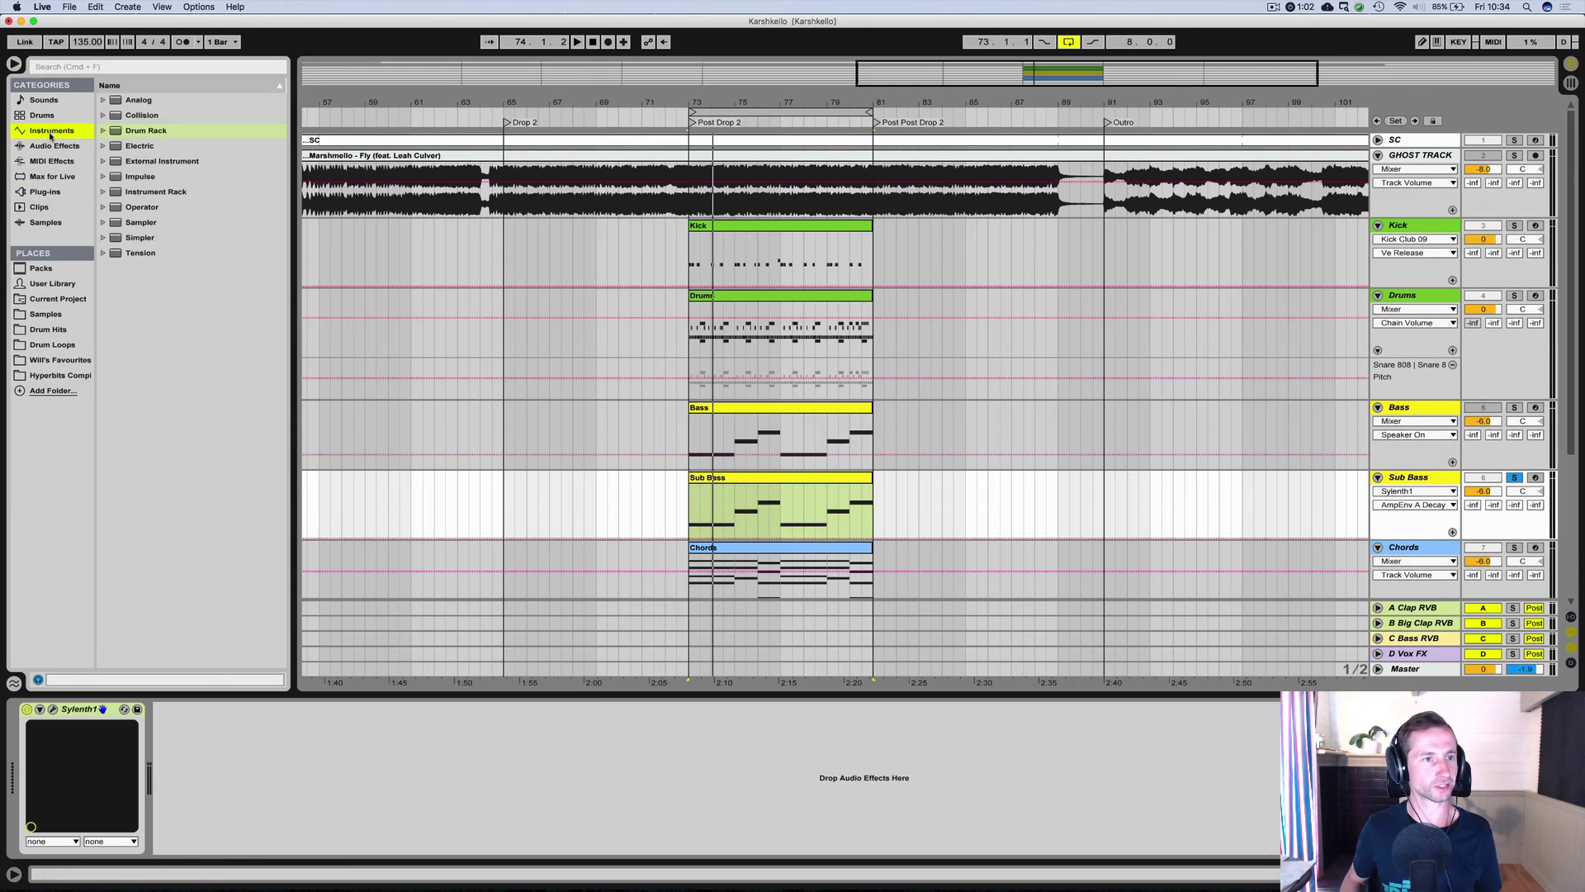
{"action": "left_click", "coordinate": [180, 191]}
{"action": "left_click", "coordinate": [134, 208]}
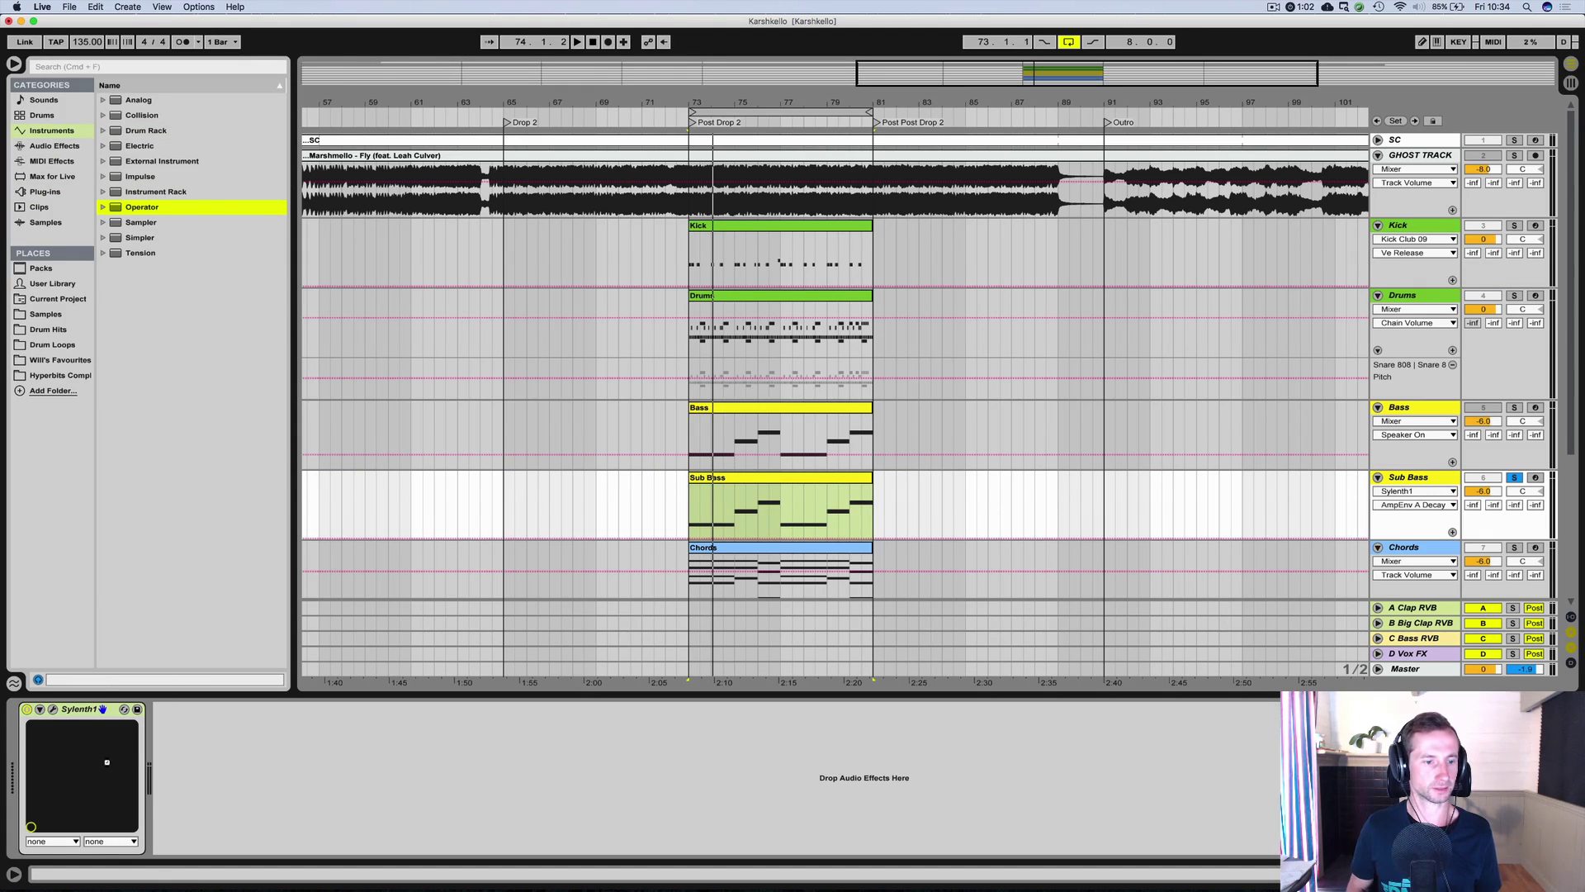
{"action": "left_click_drag", "start_coordinate": [107, 762], "coordinate": [108, 767]}
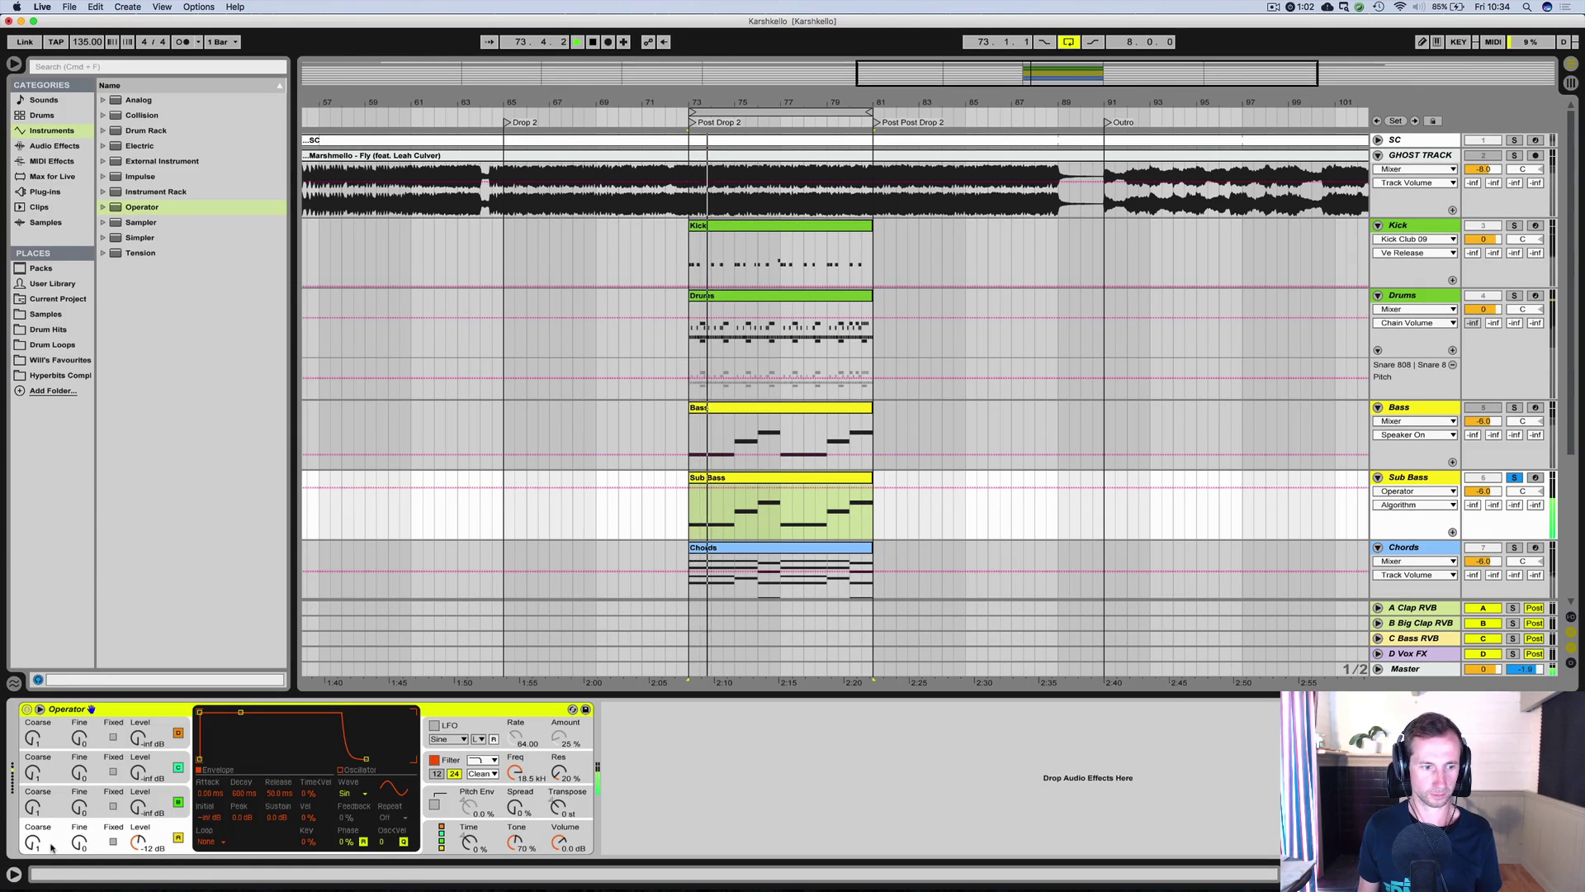
Set the Coarse tuning of Operator's oscillator A to 0.5 and solo the Bass and Sub Bass tracks together.
{"action": "left_click_drag", "start_coordinate": [35, 847], "coordinate": [36, 855]}
{"action": "key", "text": "space"}
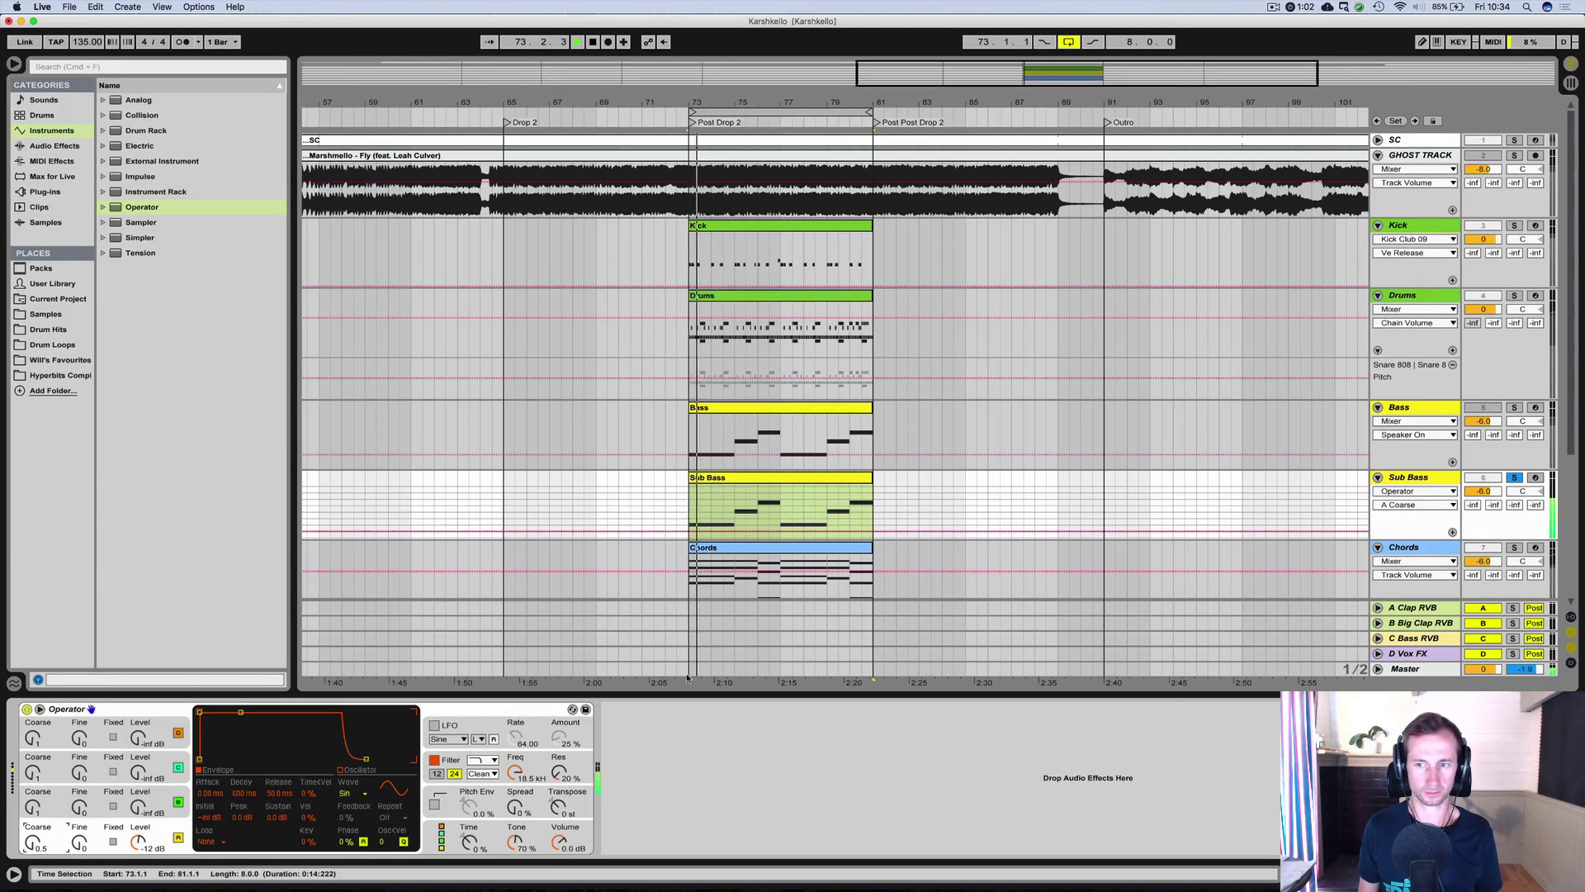
{"action": "left_click", "coordinate": [1515, 408]}
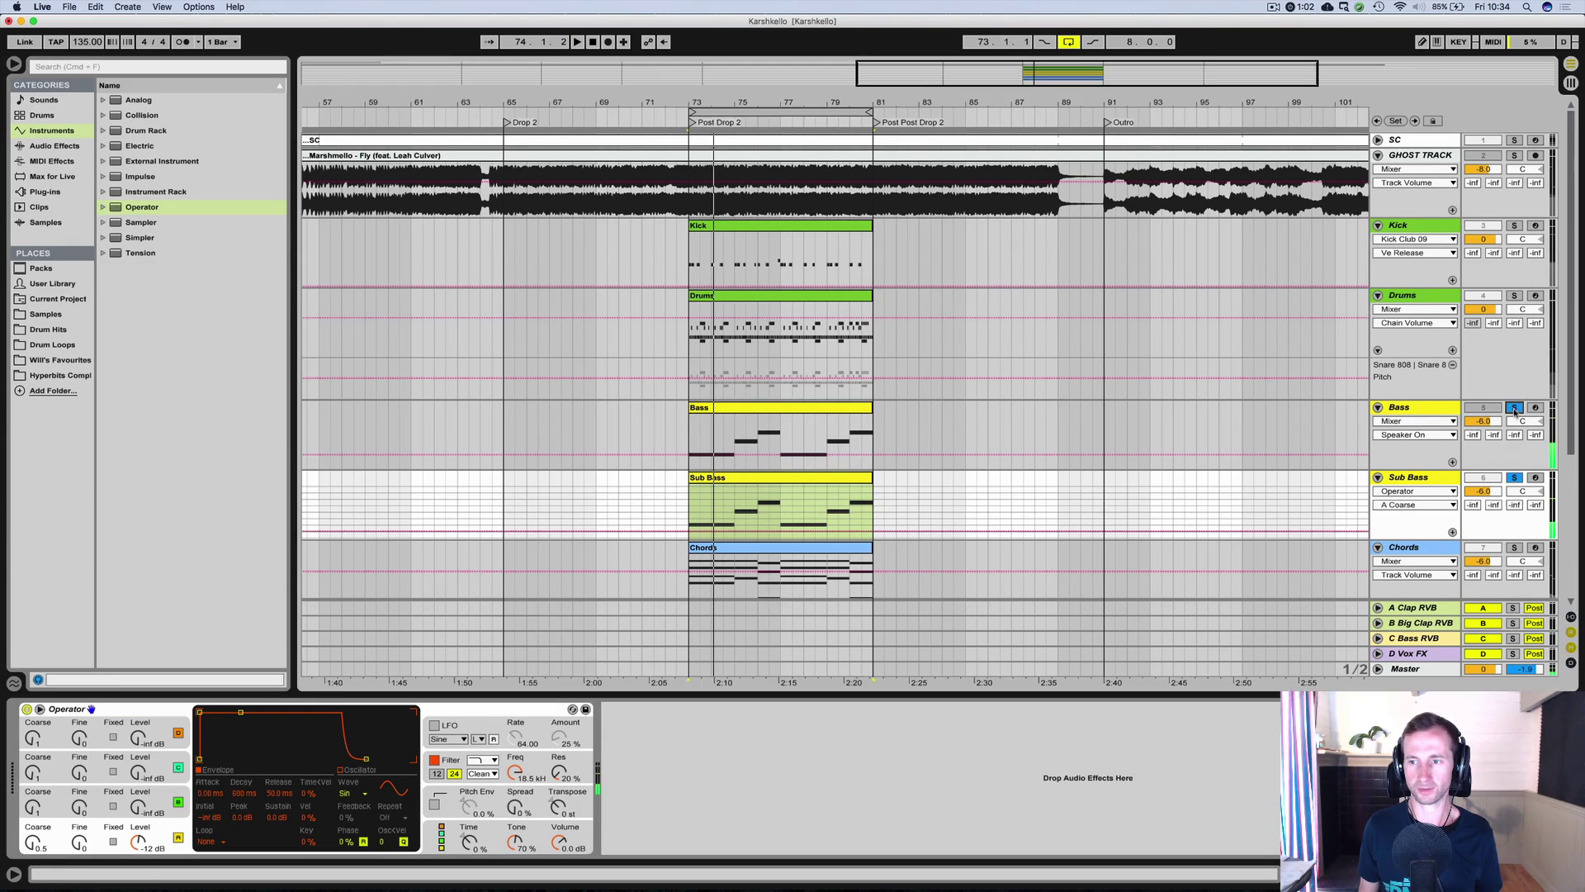
{"action": "left_click", "coordinate": [1516, 479]}
{"action": "left_click", "coordinate": [1514, 408]}
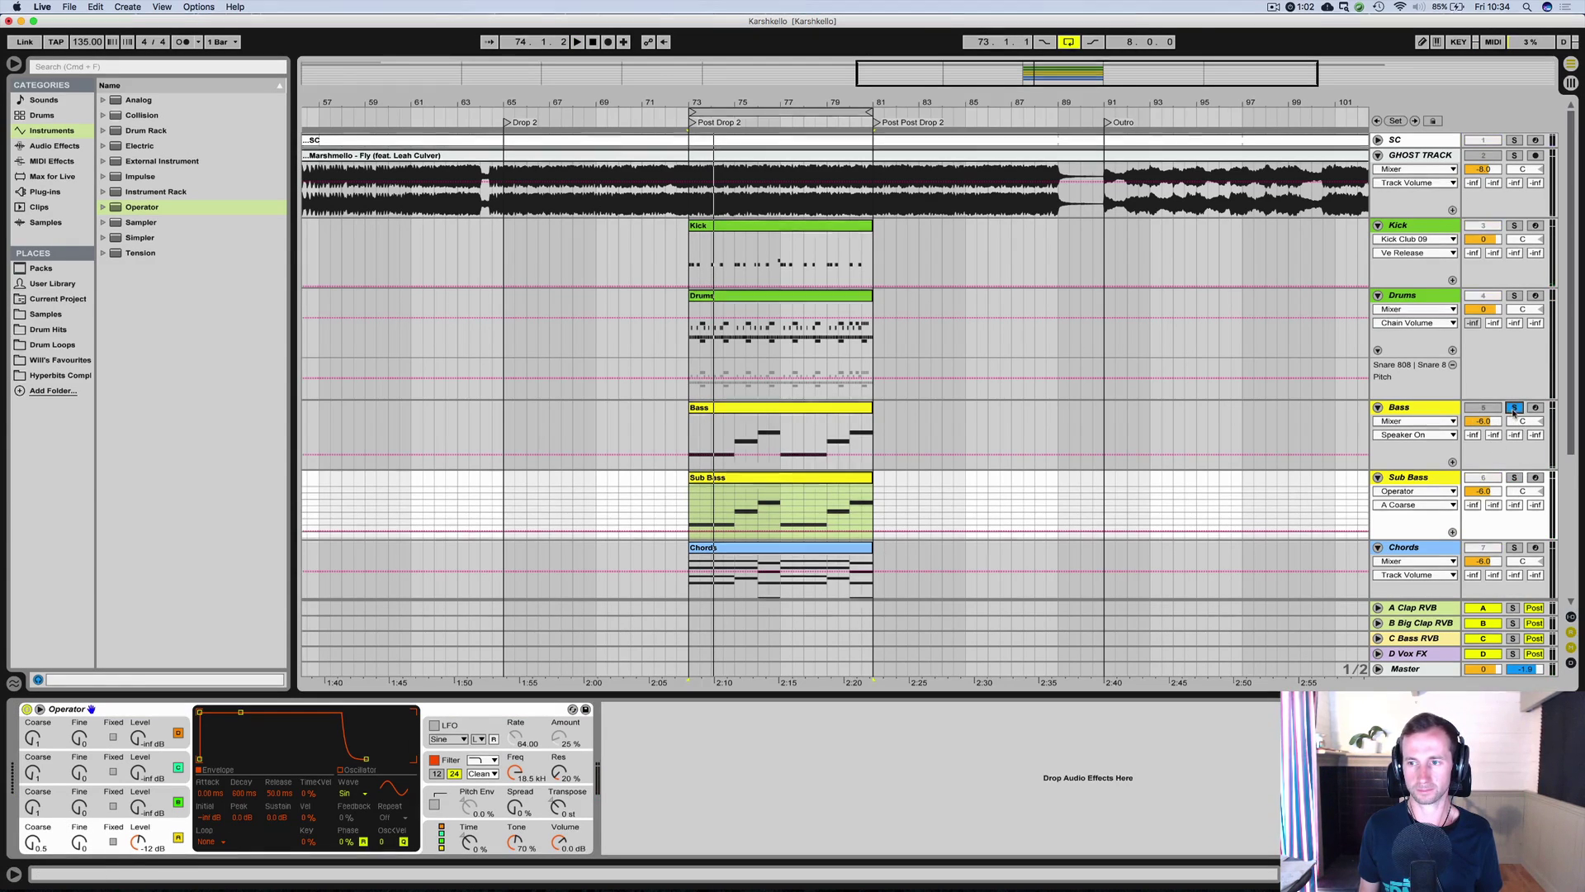
{"action": "key", "text": "space"}
{"action": "left_click", "coordinate": [1514, 477], "text": "super"}
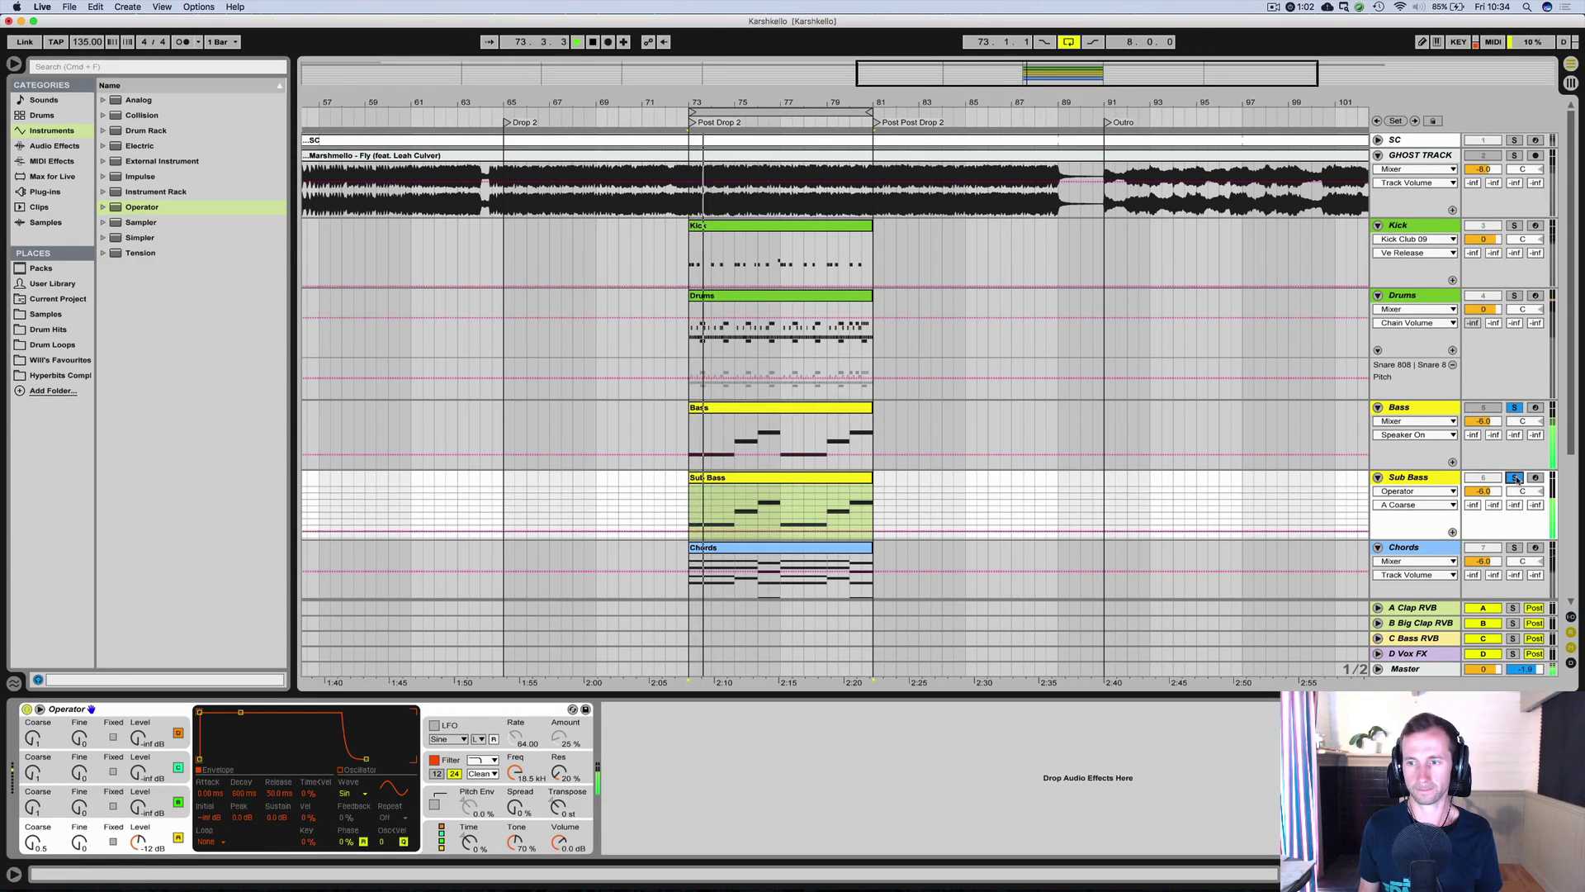
Try transposing all notes in the Bass clip down one octave during playback and return to the track's devices.
{"action": "double_click", "coordinate": [759, 408]}
{"action": "left_click", "coordinate": [671, 611]}
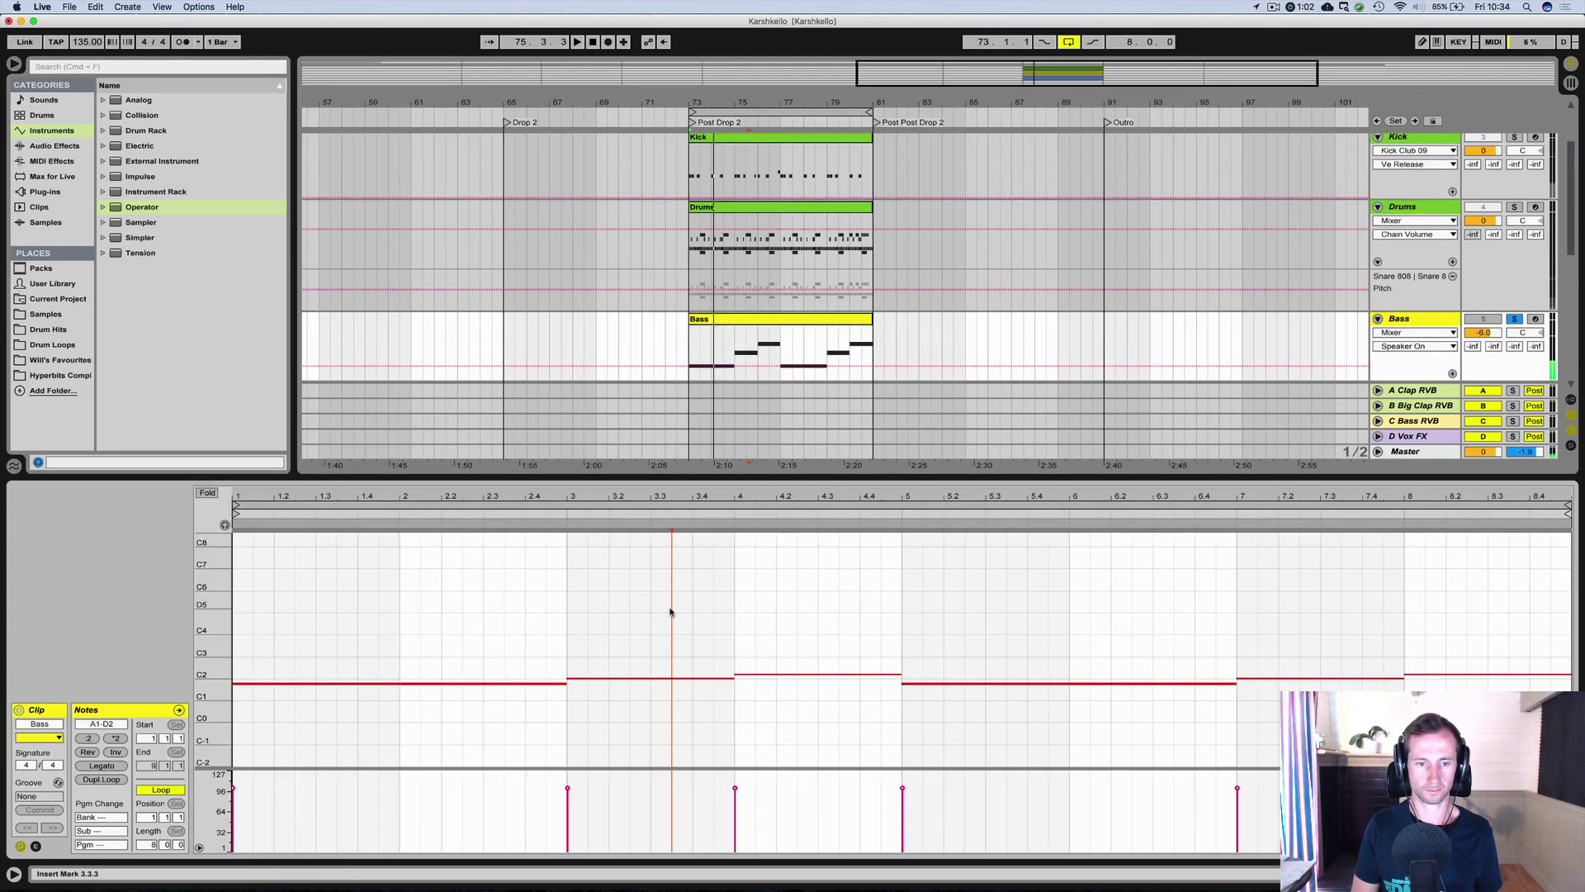
{"action": "key", "text": "super+a"}
{"action": "key", "text": "shift+Down"}
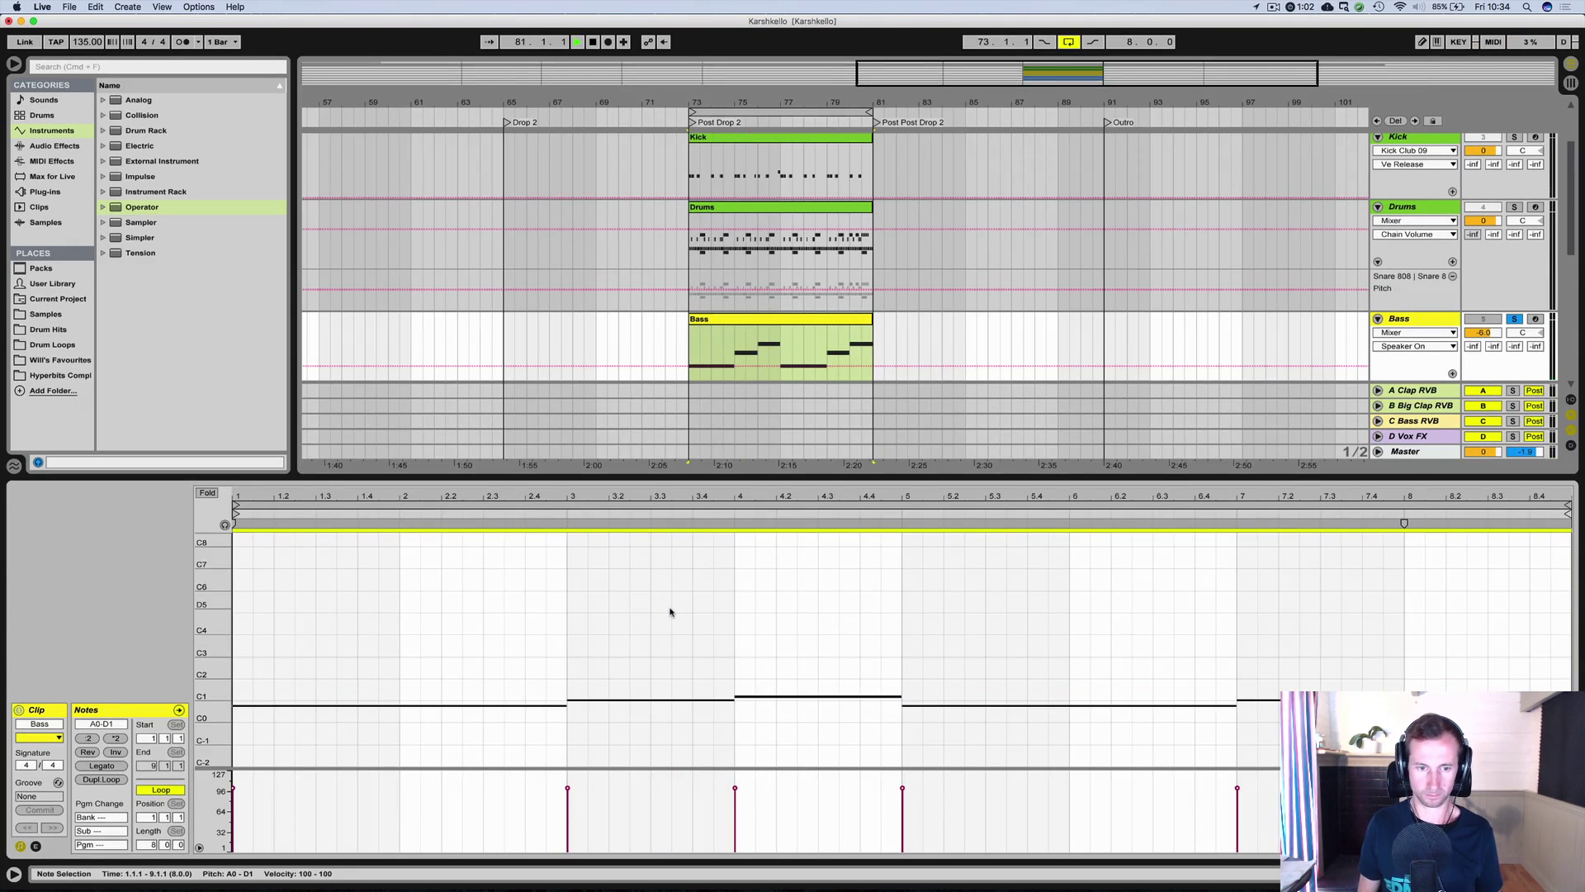
{"action": "key", "text": "space"}
{"action": "key", "text": "shift+Tab"}
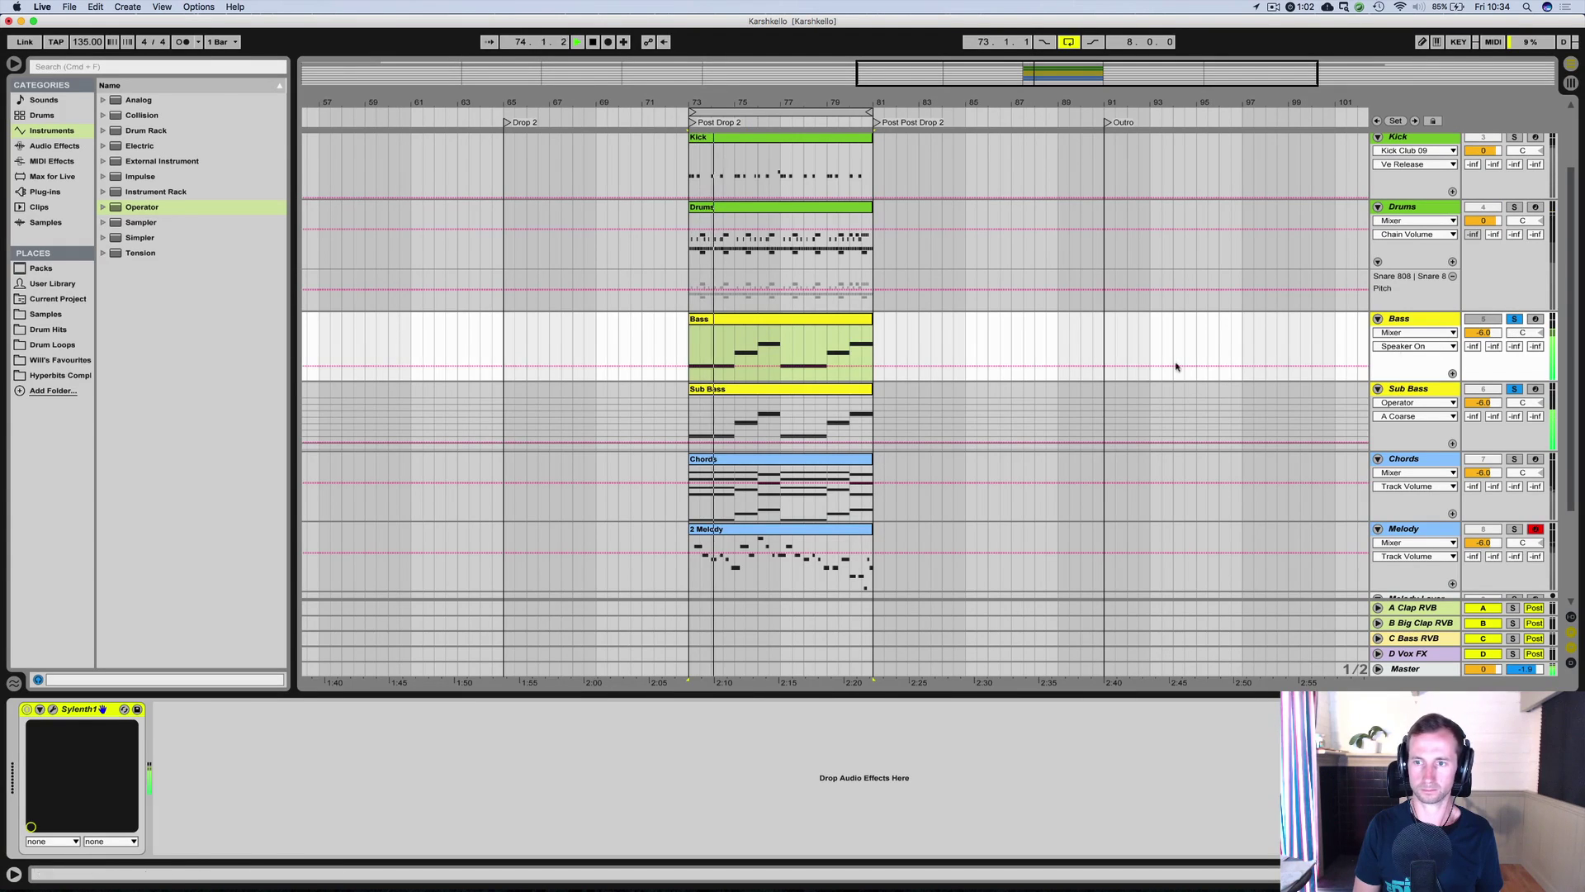
Lower the Bass track's volume to -17.7 dB and solo the Kick and Drums tracks alongside both basses.
{"action": "mouse_move", "coordinate": [1484, 332]}
{"action": "left_mouse_down"}
{"action": "mouse_move", "coordinate": [1484, 396]}
{"action": "mouse_move", "coordinate": [1484, 363]}
{"action": "left_mouse_up"}
{"action": "left_click", "coordinate": [1514, 137]}
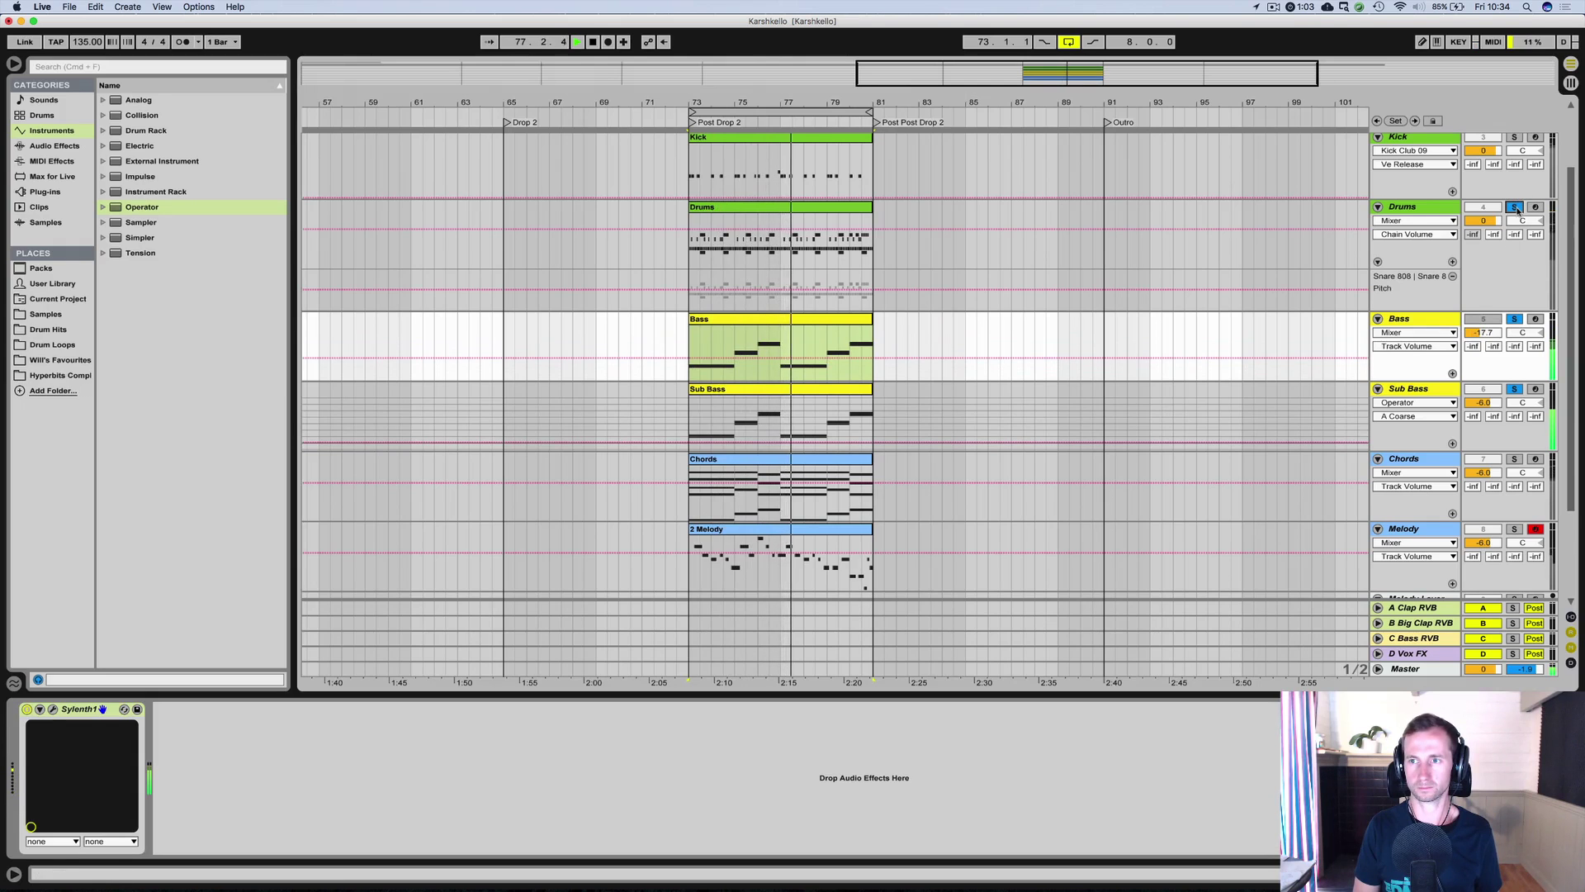
{"action": "left_click", "coordinate": [1514, 208]}
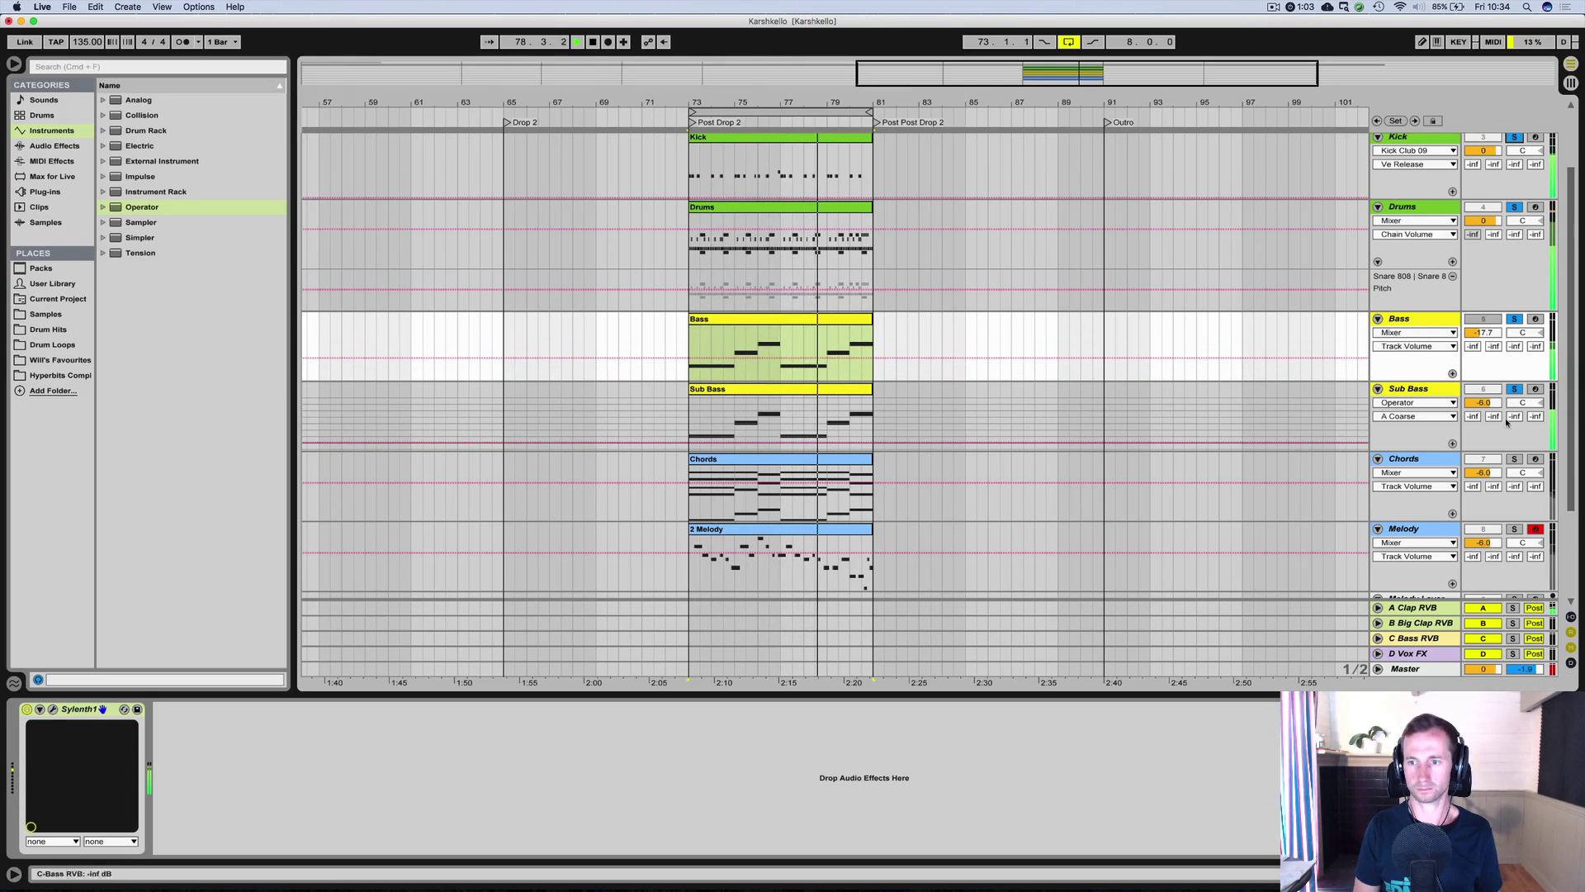
{"action": "scroll", "coordinate": [1383, 417], "scroll_direction": "up", "scroll_amount": 2}
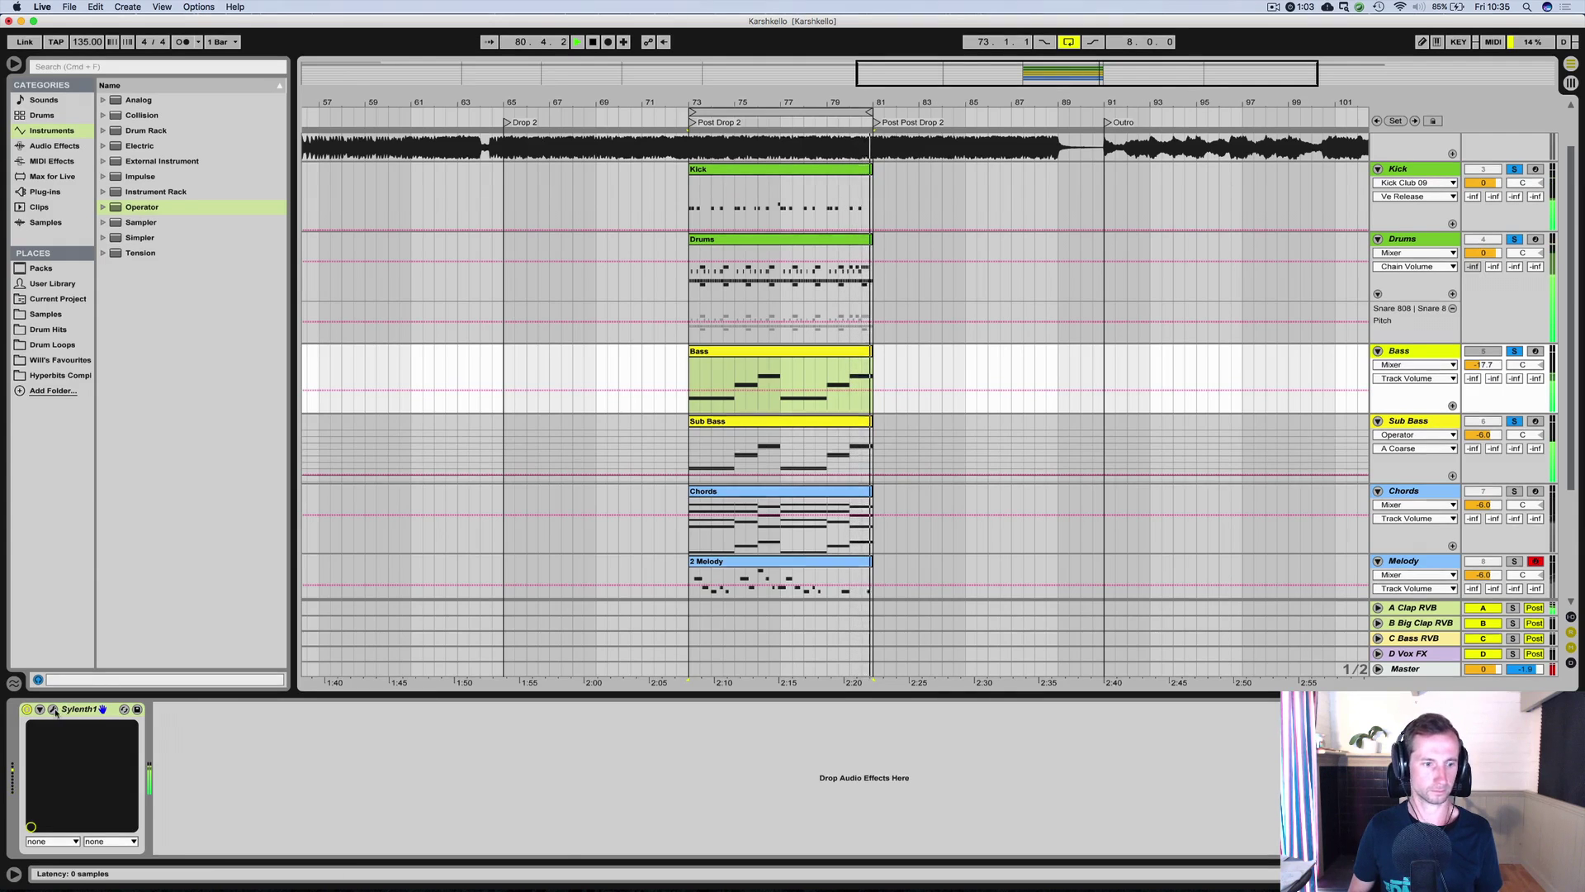
Duplicate the Bass track, solo the duplicate and open its Sylenth1 window.
{"action": "left_click", "coordinate": [1424, 322]}
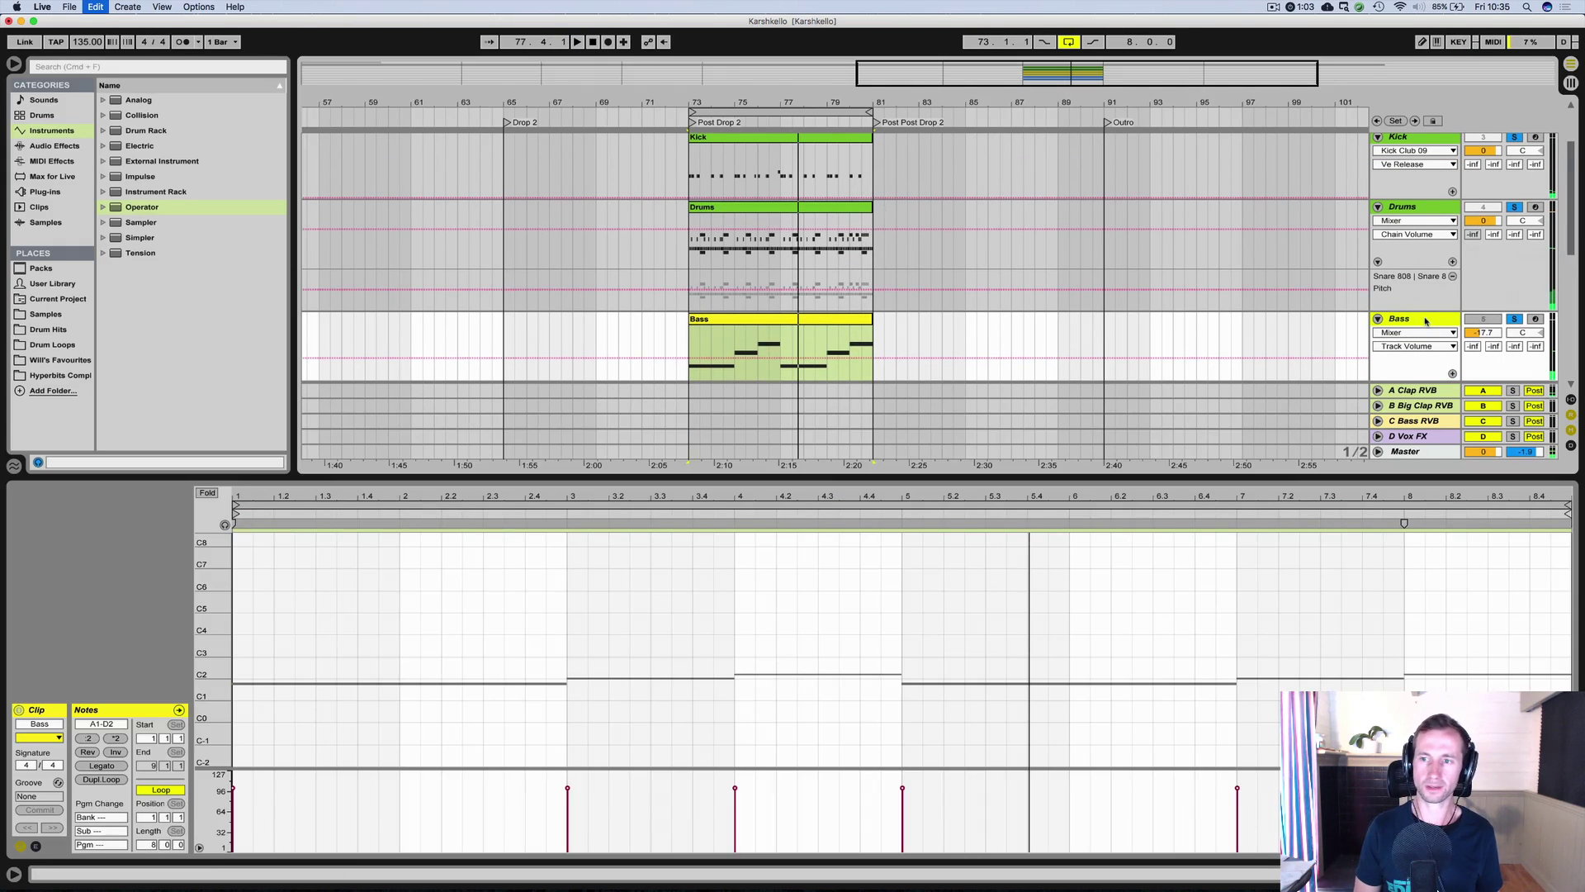
{"action": "key", "text": "super+d"}
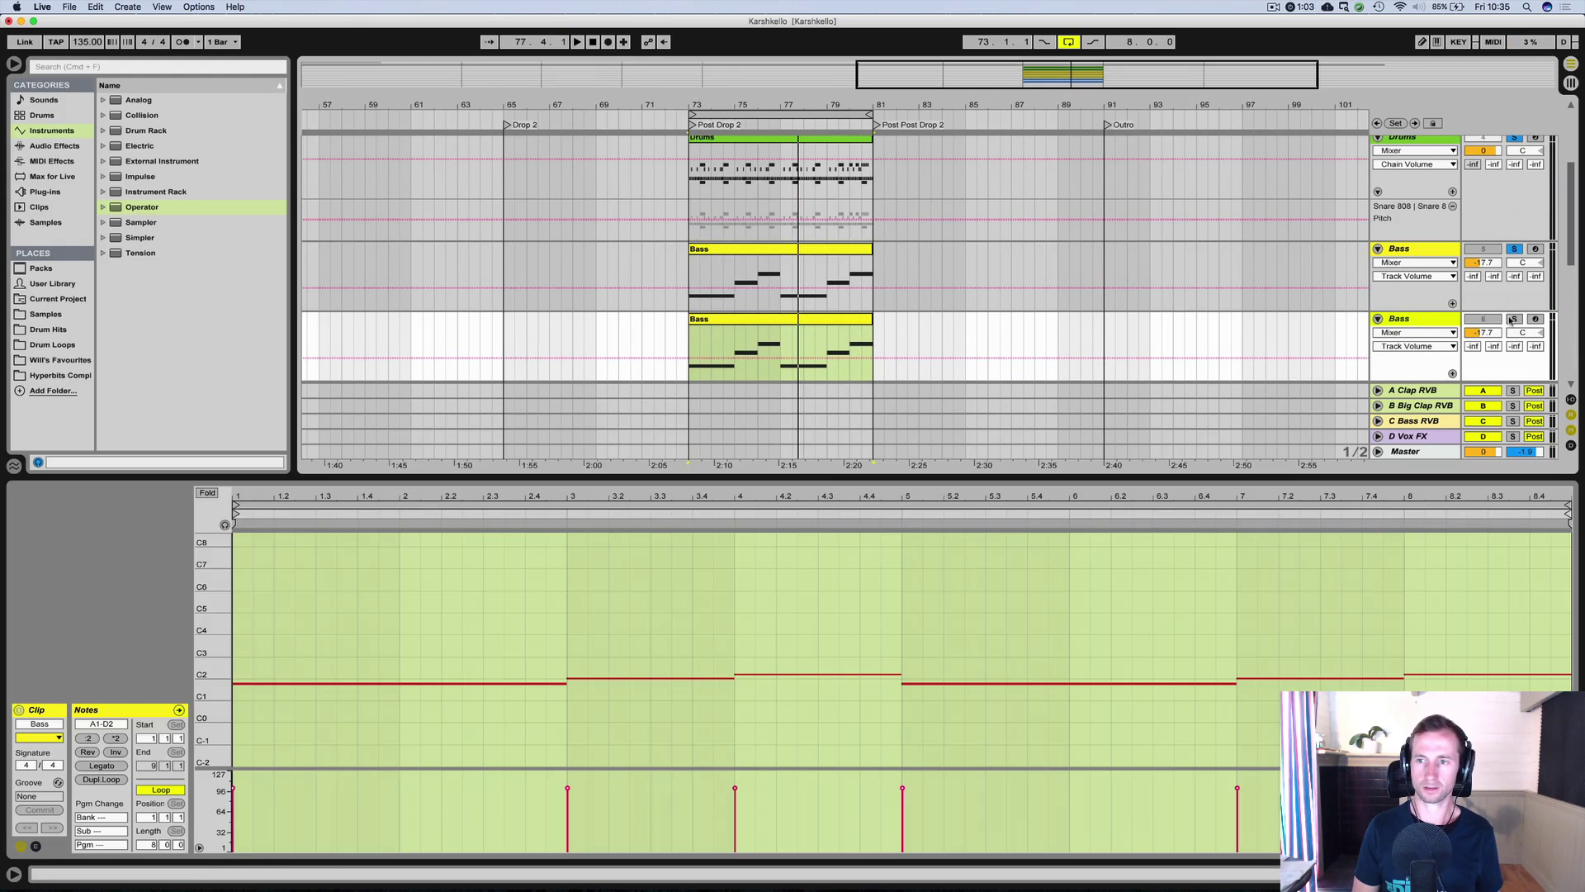
{"action": "left_click", "coordinate": [1394, 323]}
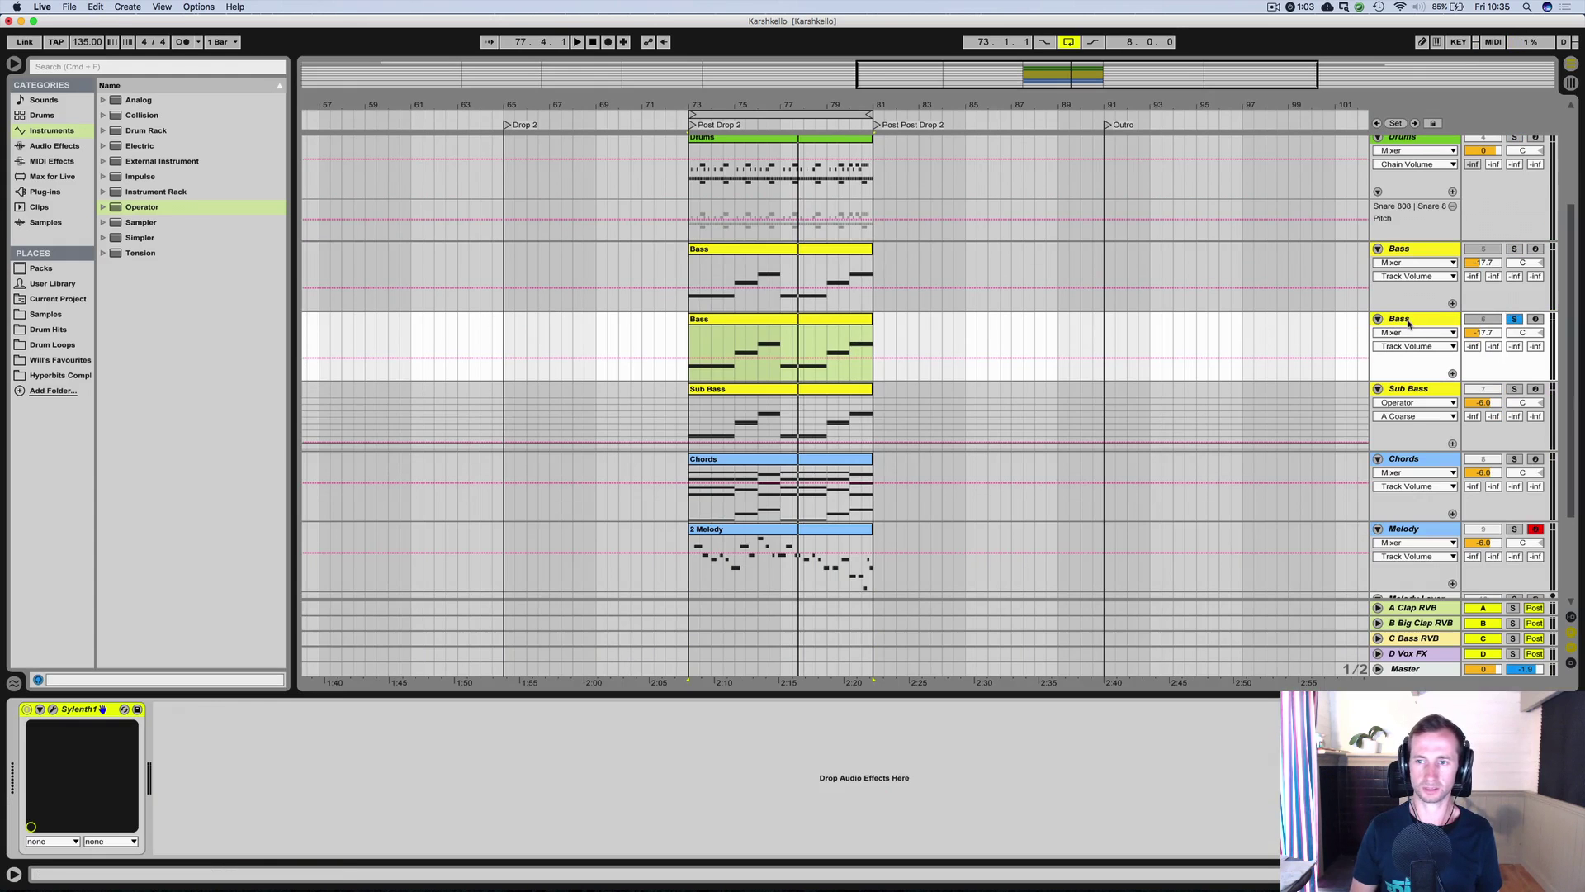
{"action": "left_click", "coordinate": [53, 710]}
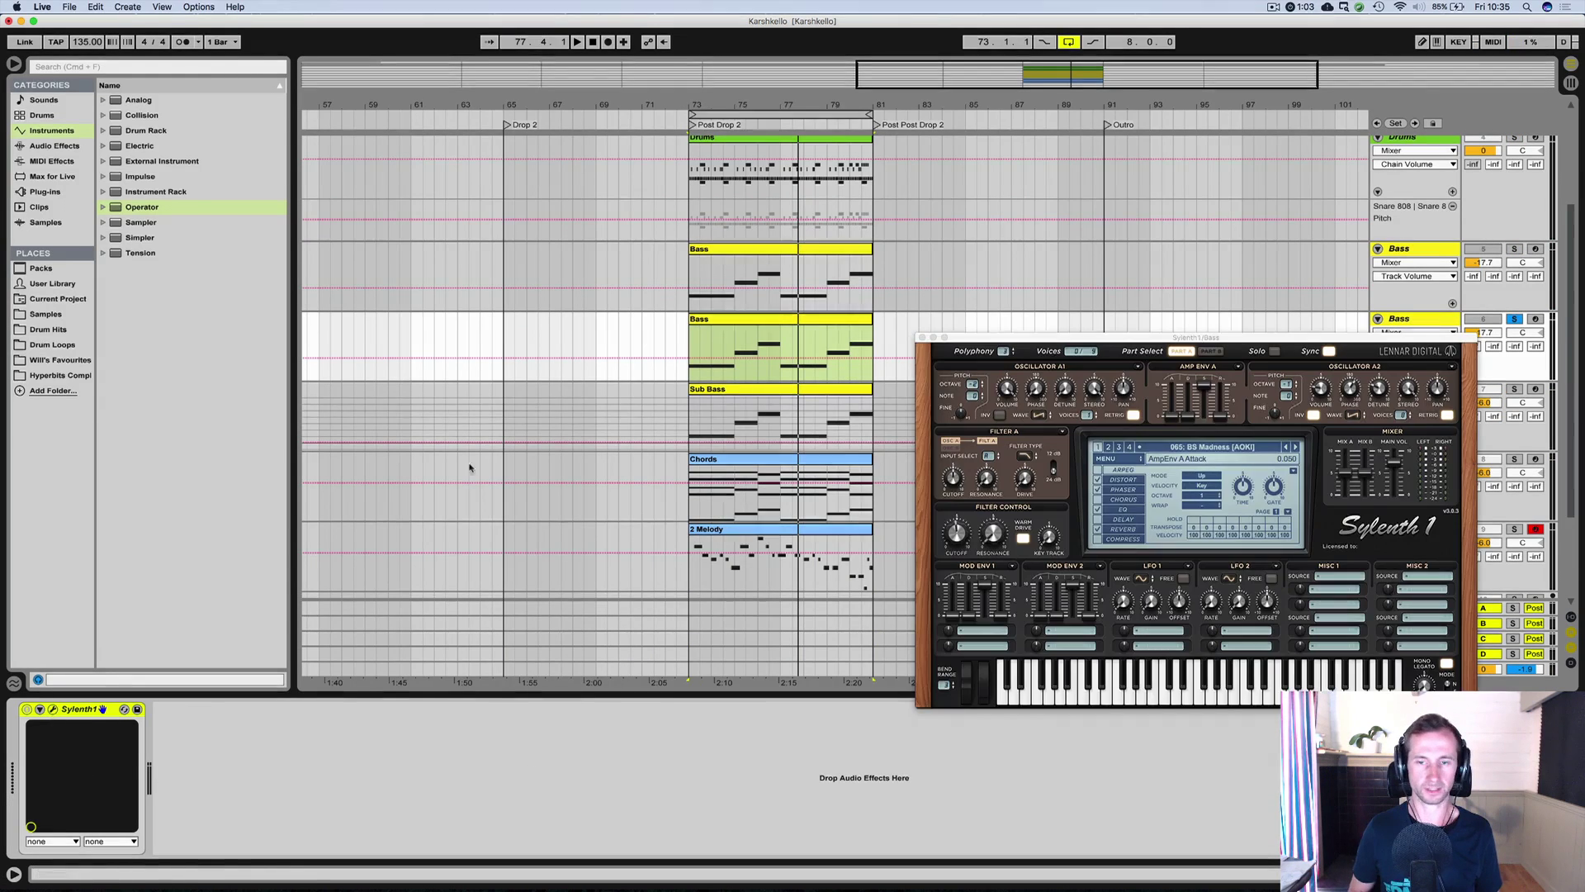
Add a Reverb to the C Bass RVB return track with High quality and a decay time of 394 ms.
{"action": "key", "text": "Tab"}
{"action": "left_click", "coordinate": [1329, 84]}
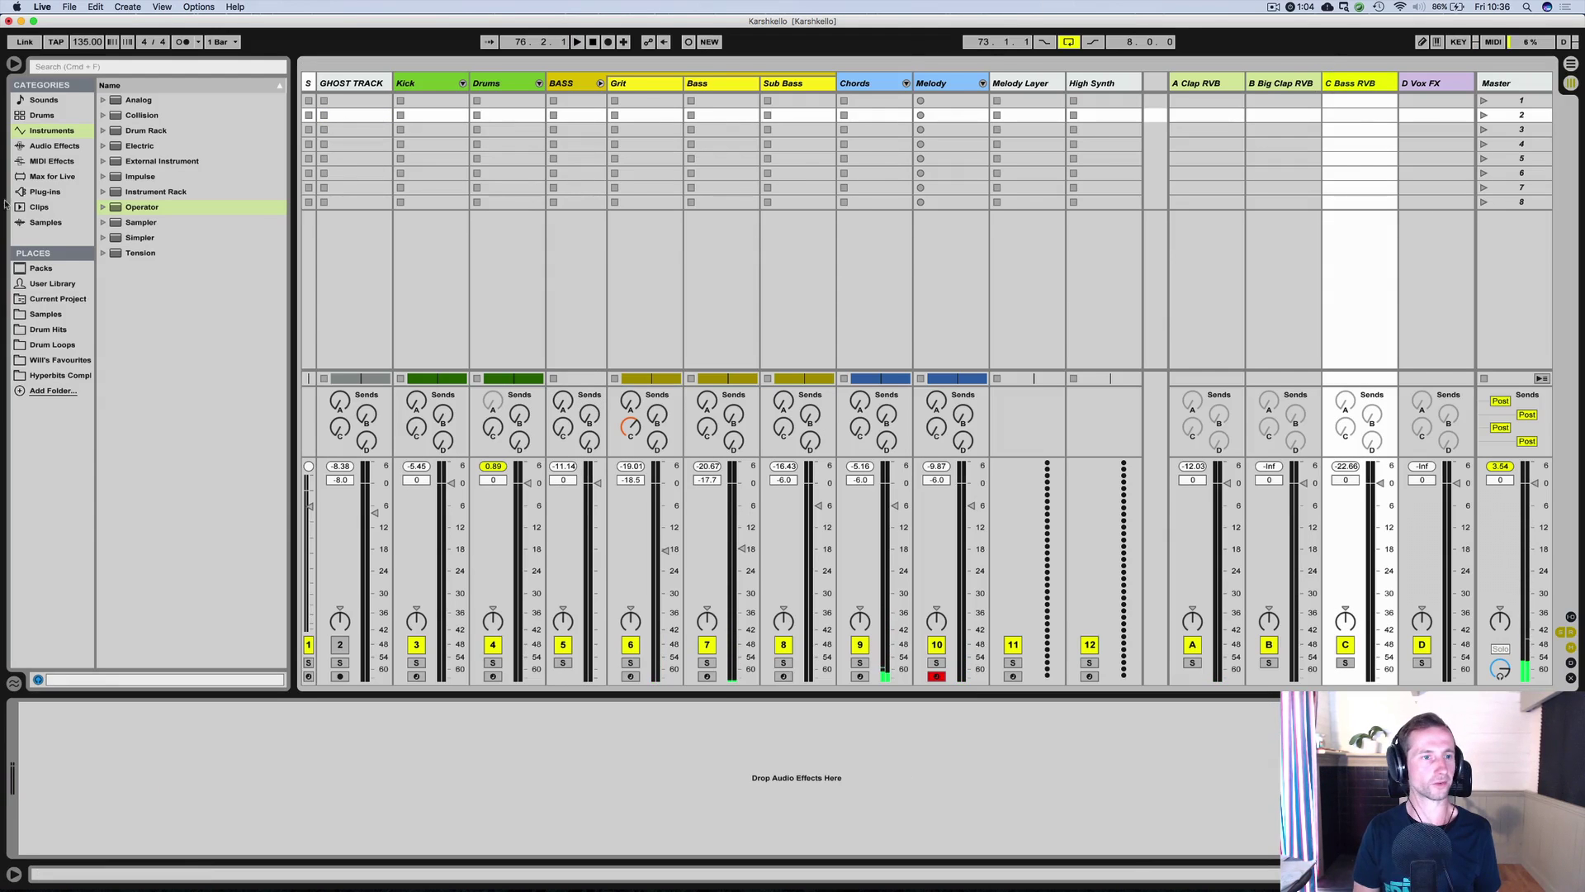
{"action": "left_click", "coordinate": [49, 145]}
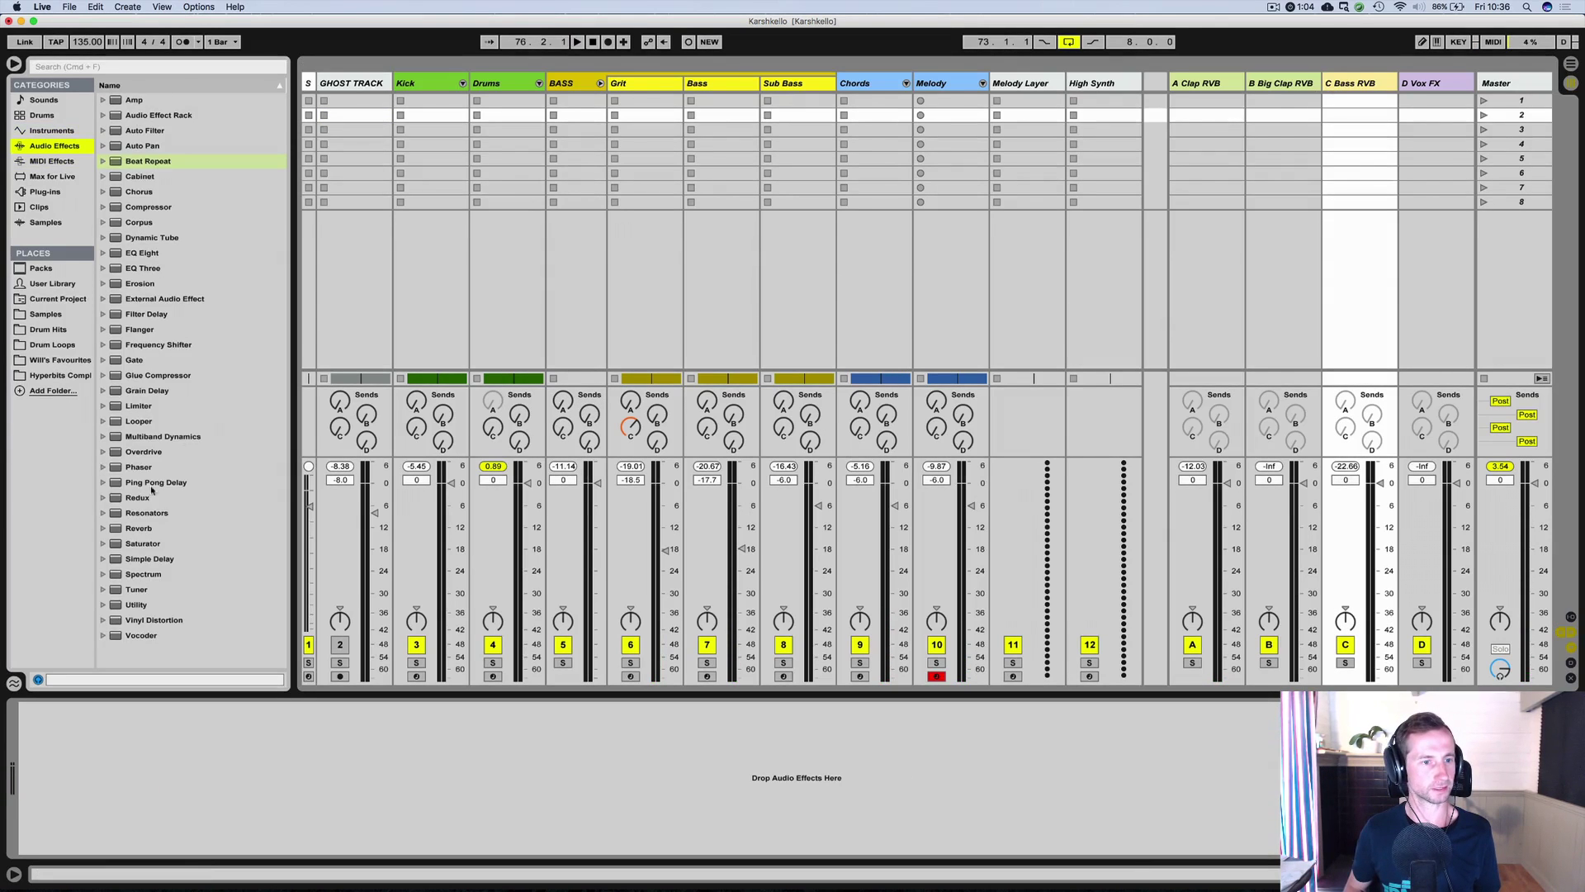
{"action": "left_click", "coordinate": [136, 528]}
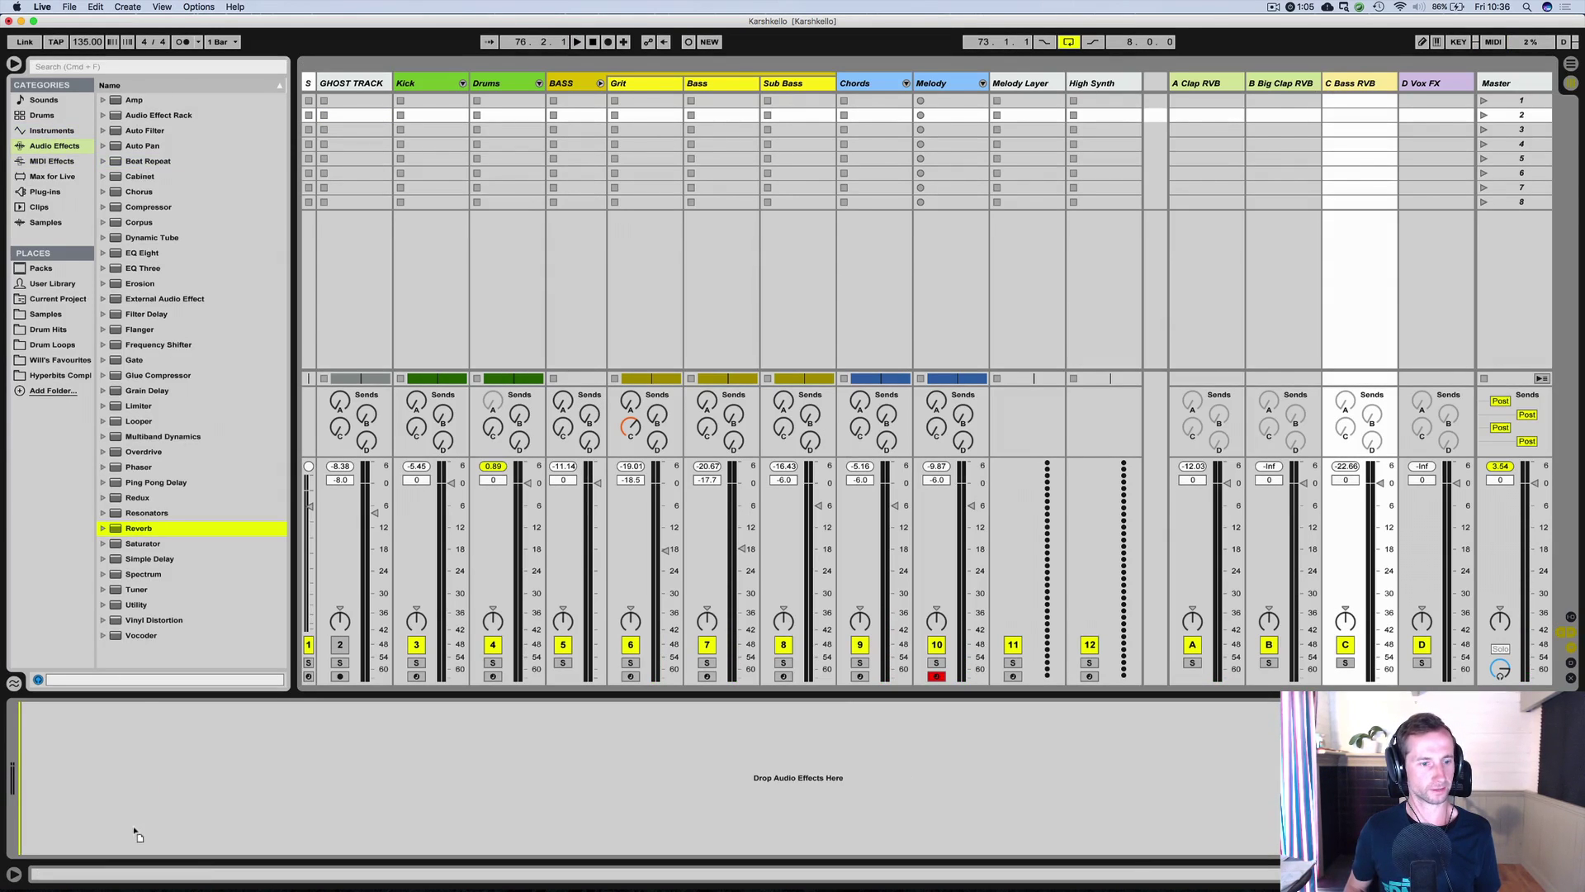
{"action": "left_click_drag", "start_coordinate": [176, 753], "coordinate": [178, 753]}
{"action": "left_click_drag", "start_coordinate": [228, 835], "coordinate": [228, 829]}
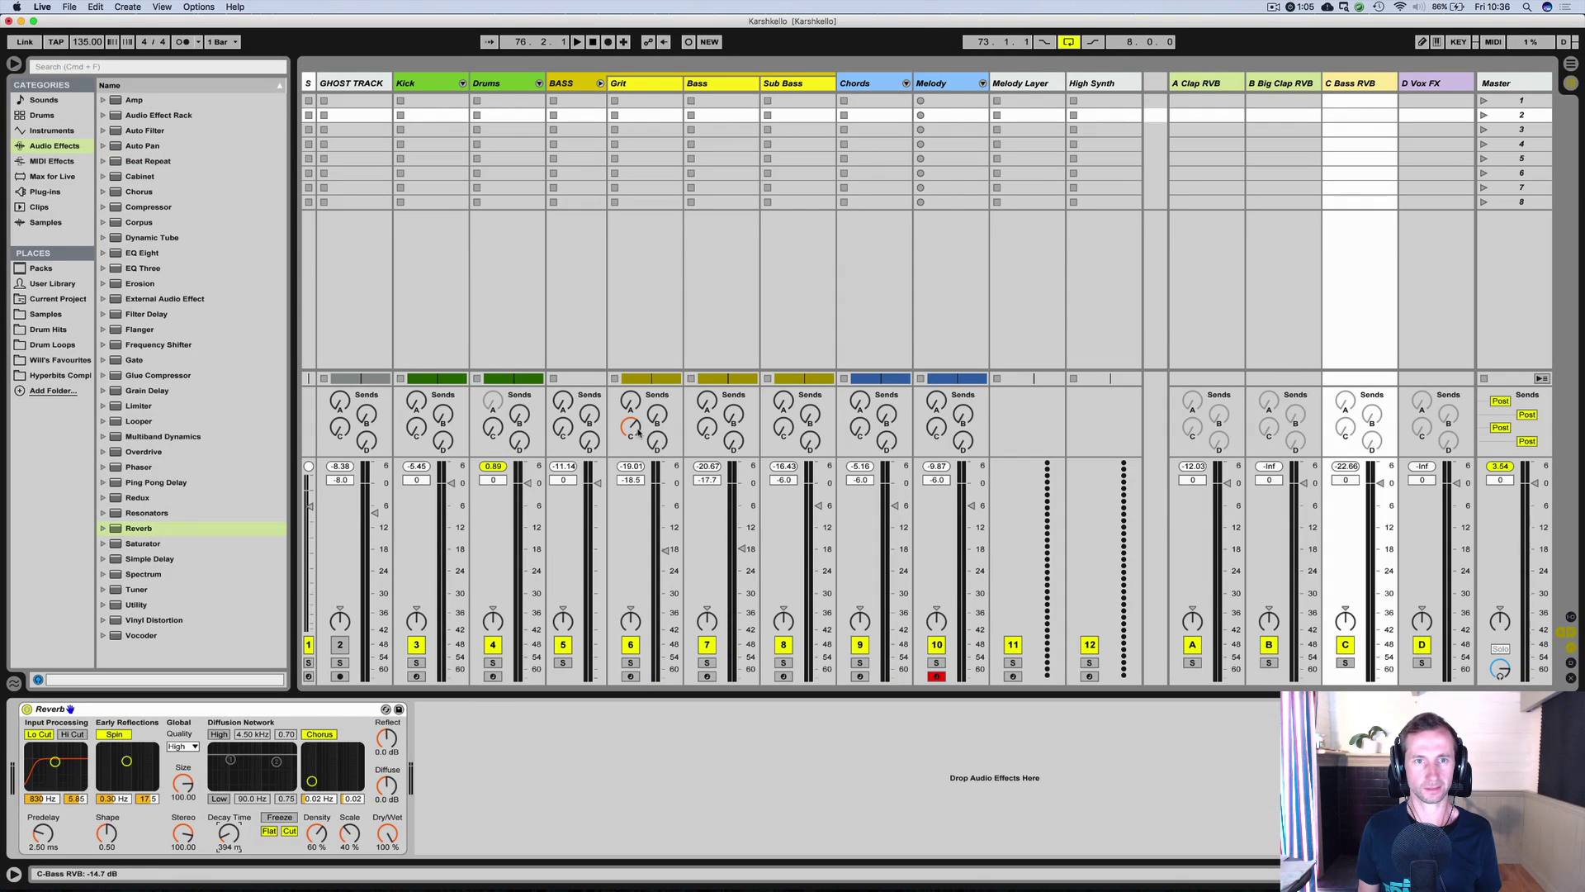
Add a Utility with 30 dB gain after the bass return's Reverb and set the reverb decay time to 875 ms.
{"action": "key", "text": "space"}
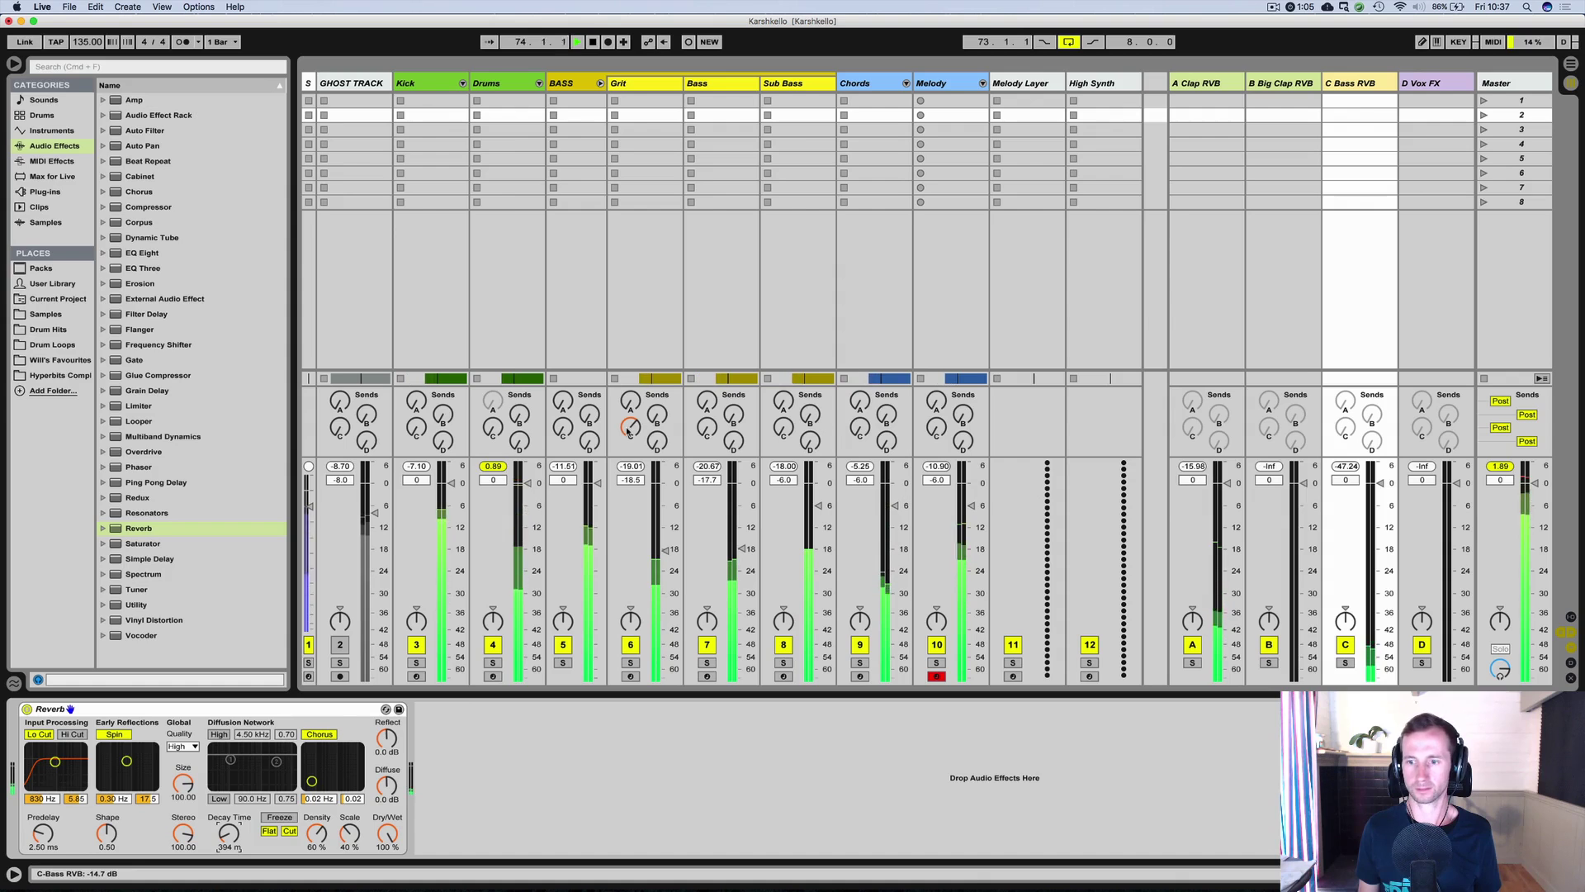
{"action": "left_click", "coordinate": [384, 709]}
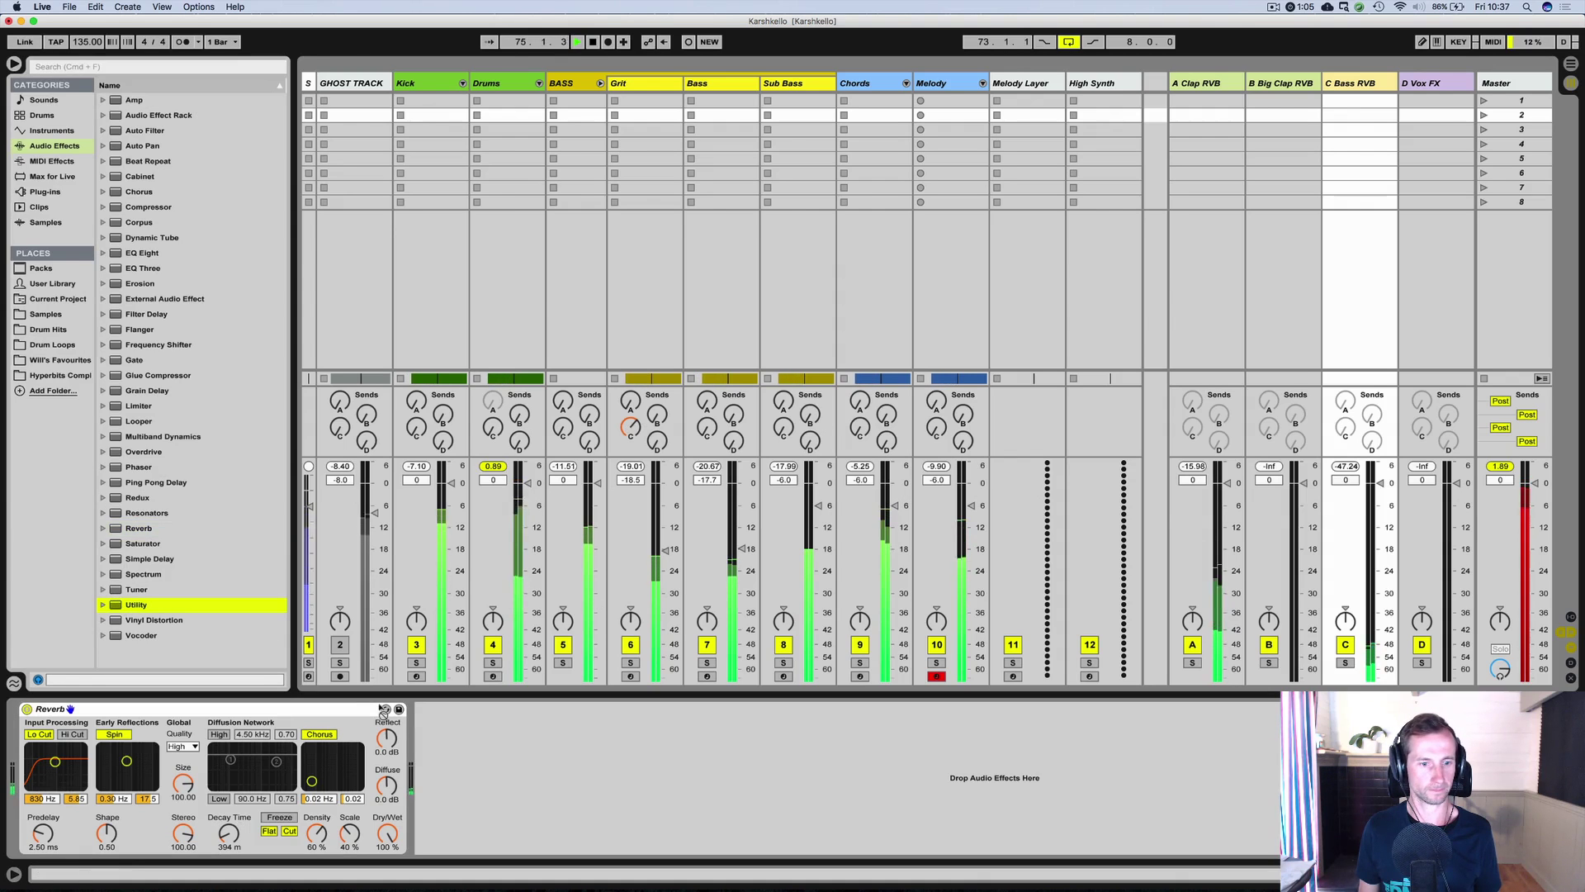
{"action": "key", "text": "Return"}
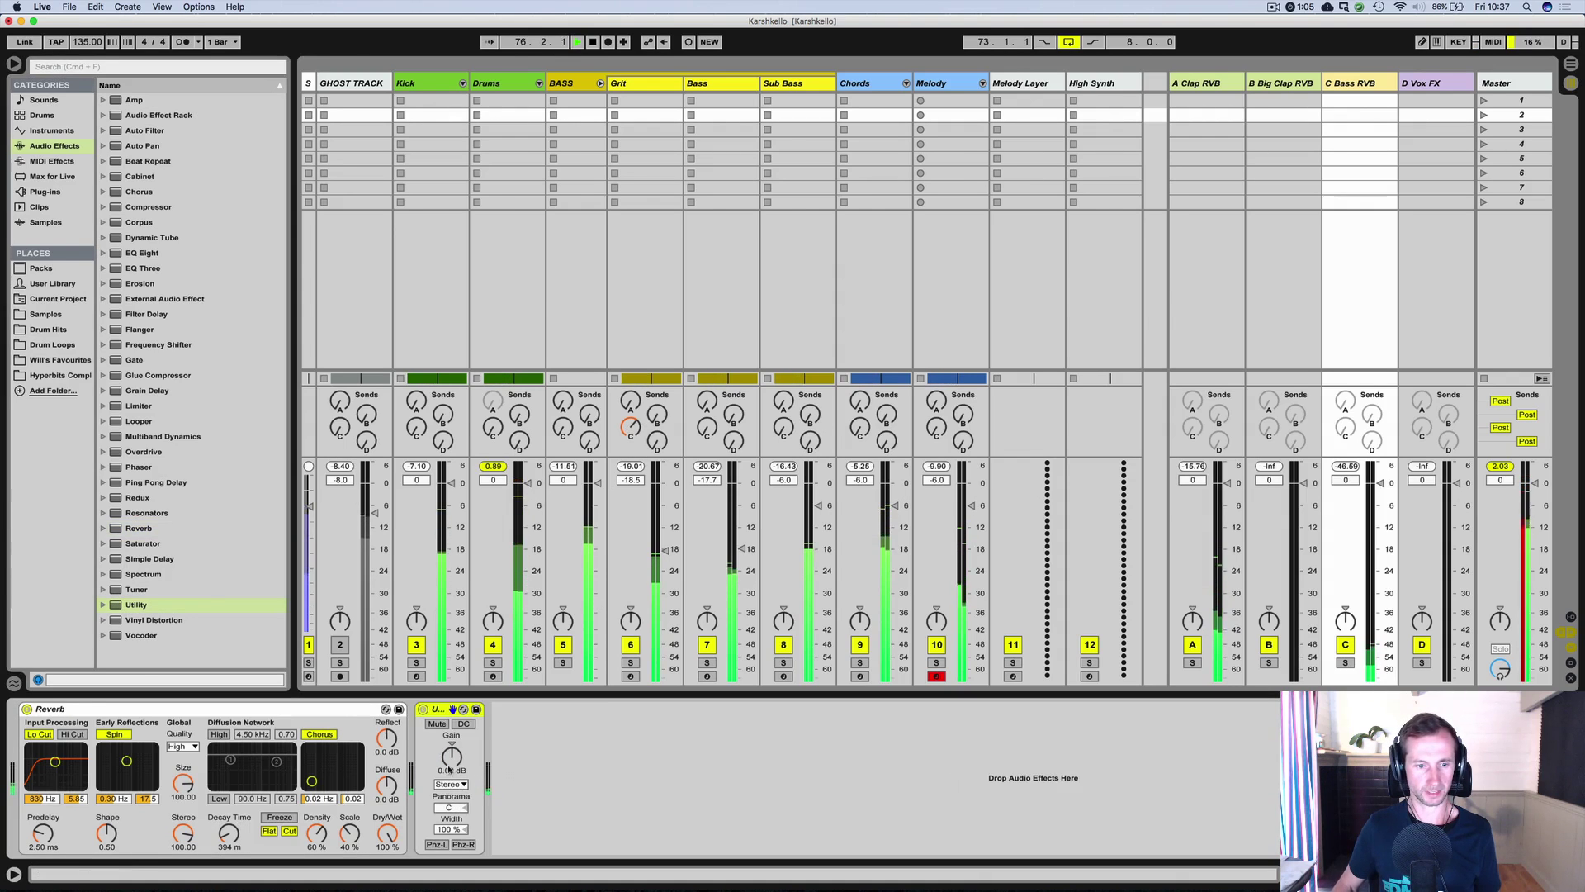
{"action": "left_click_drag", "start_coordinate": [449, 768], "coordinate": [454, 774]}
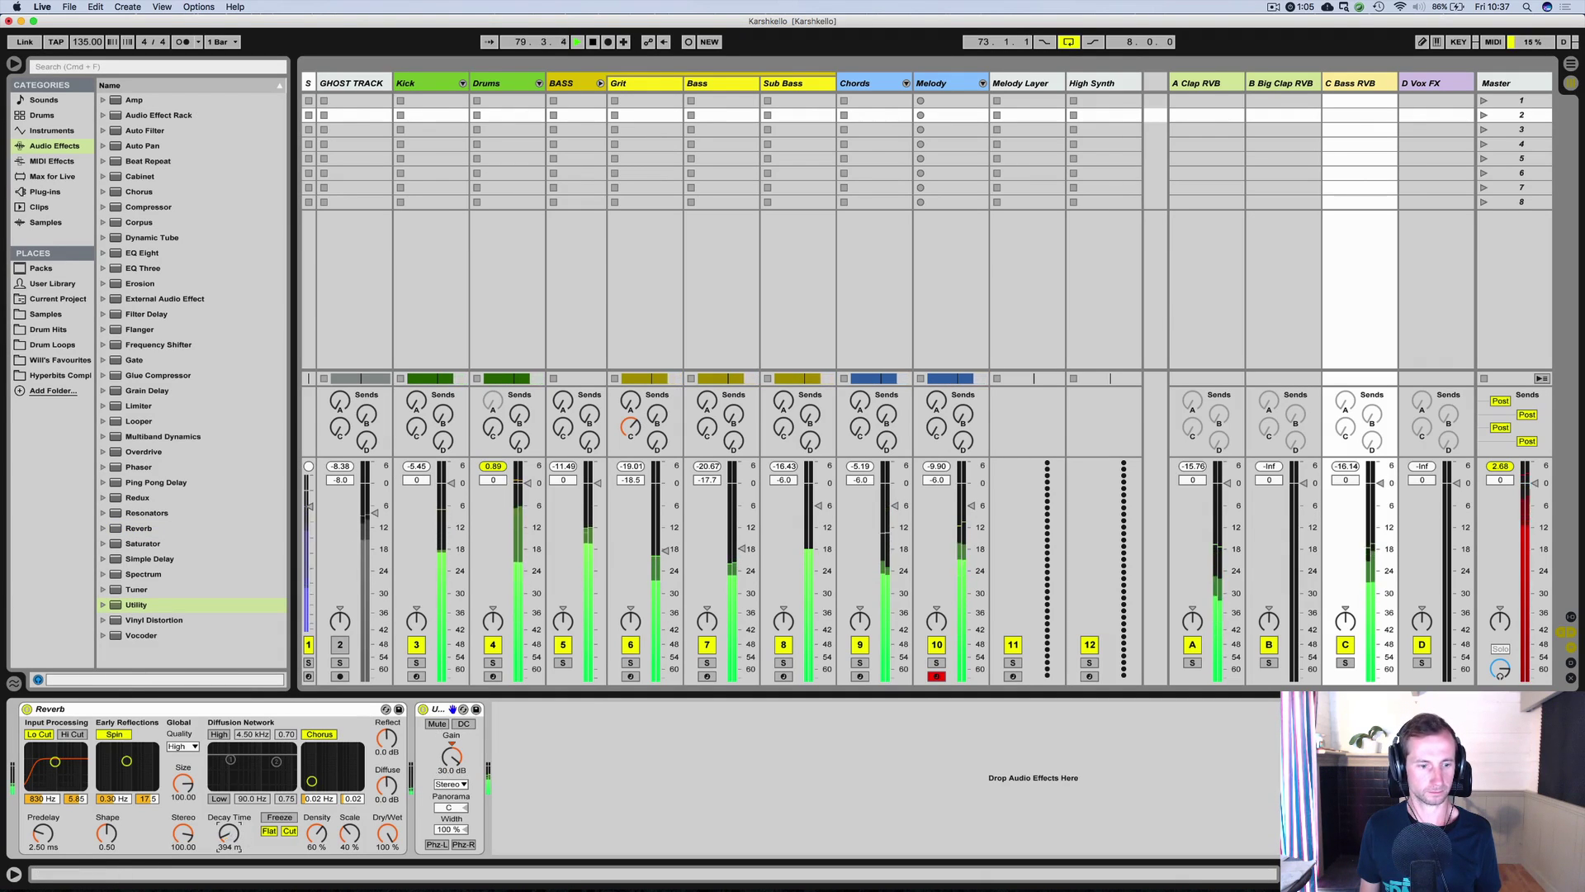
{"action": "left_click_drag", "start_coordinate": [237, 847], "coordinate": [237, 876]}
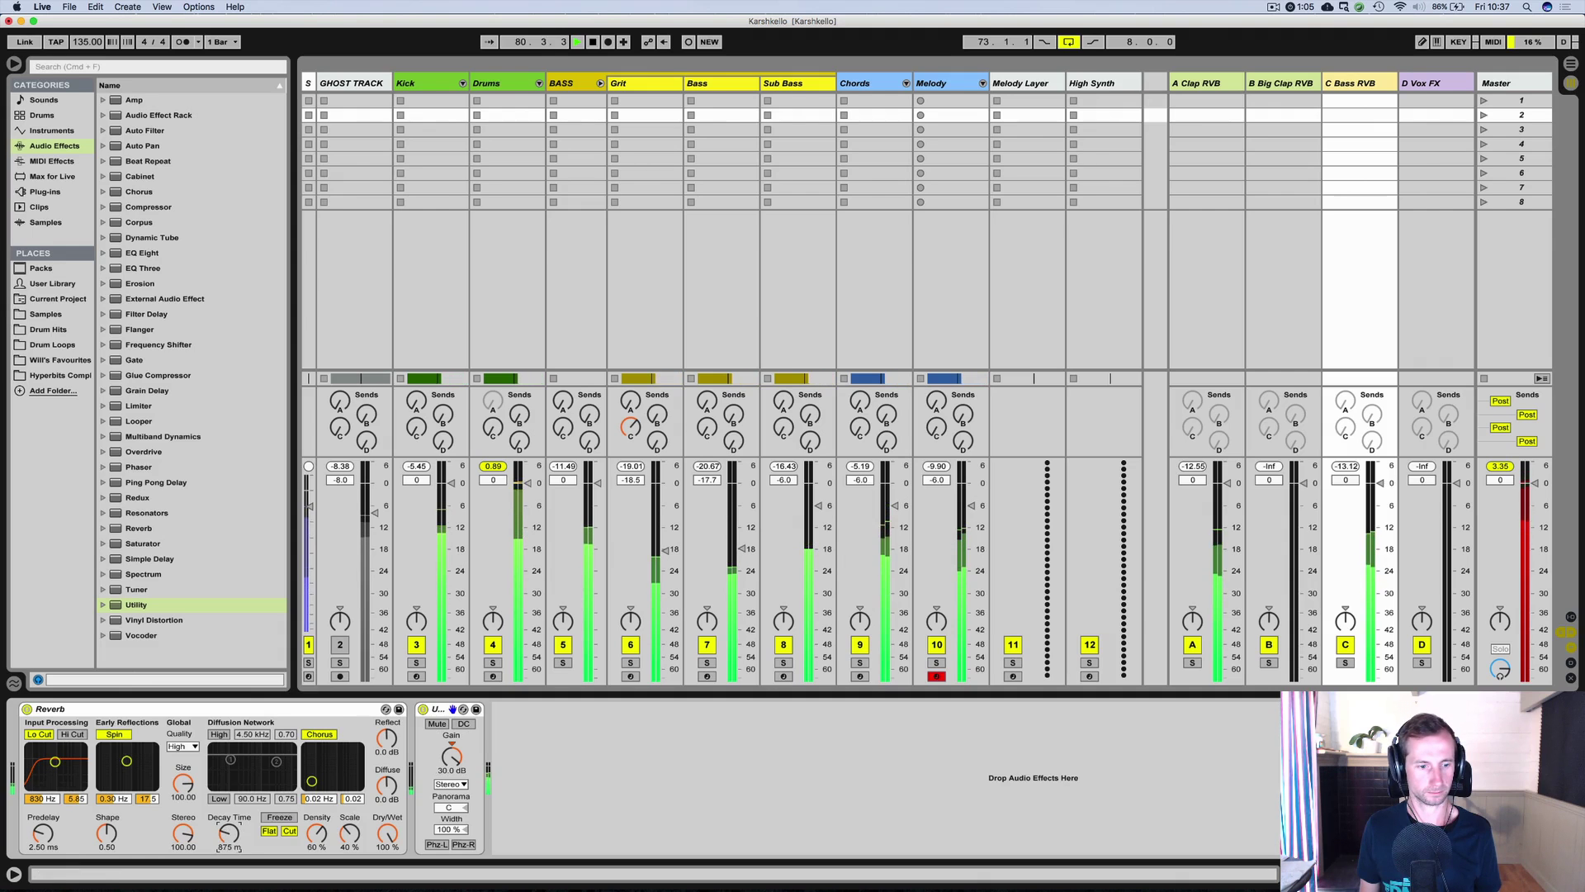
Save the set from the arrangement and load the Egbert Presets bank in Sylenth1 on the Melody track.
{"action": "key", "text": "Tab"}
{"action": "key", "text": "super+s"}
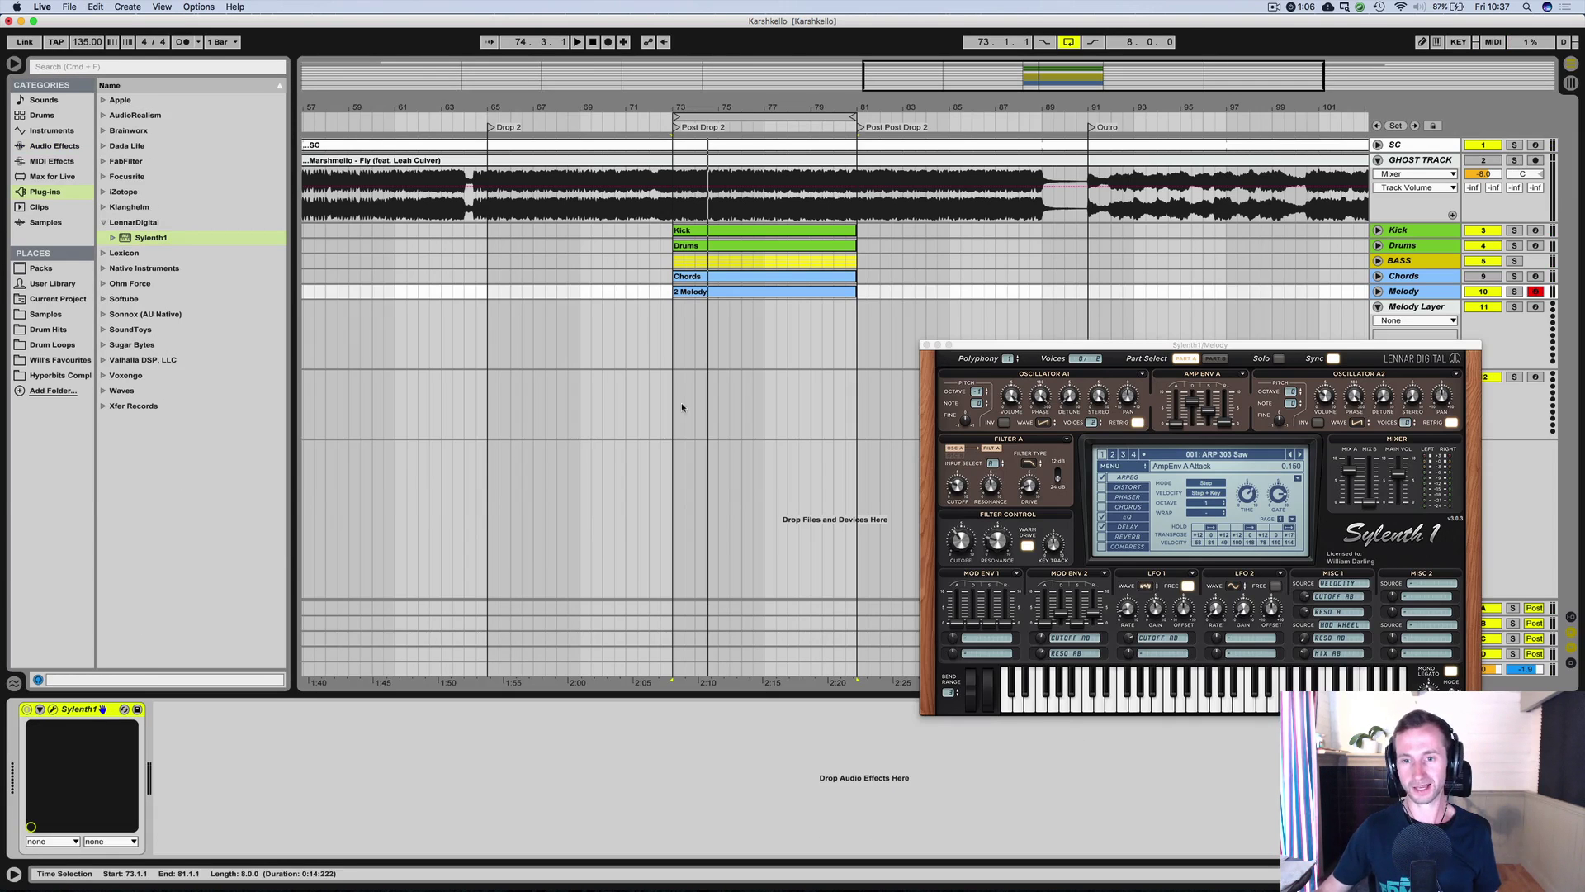
{"action": "left_click", "coordinate": [1111, 465]}
{"action": "mouse_move", "coordinate": [1172, 481]}
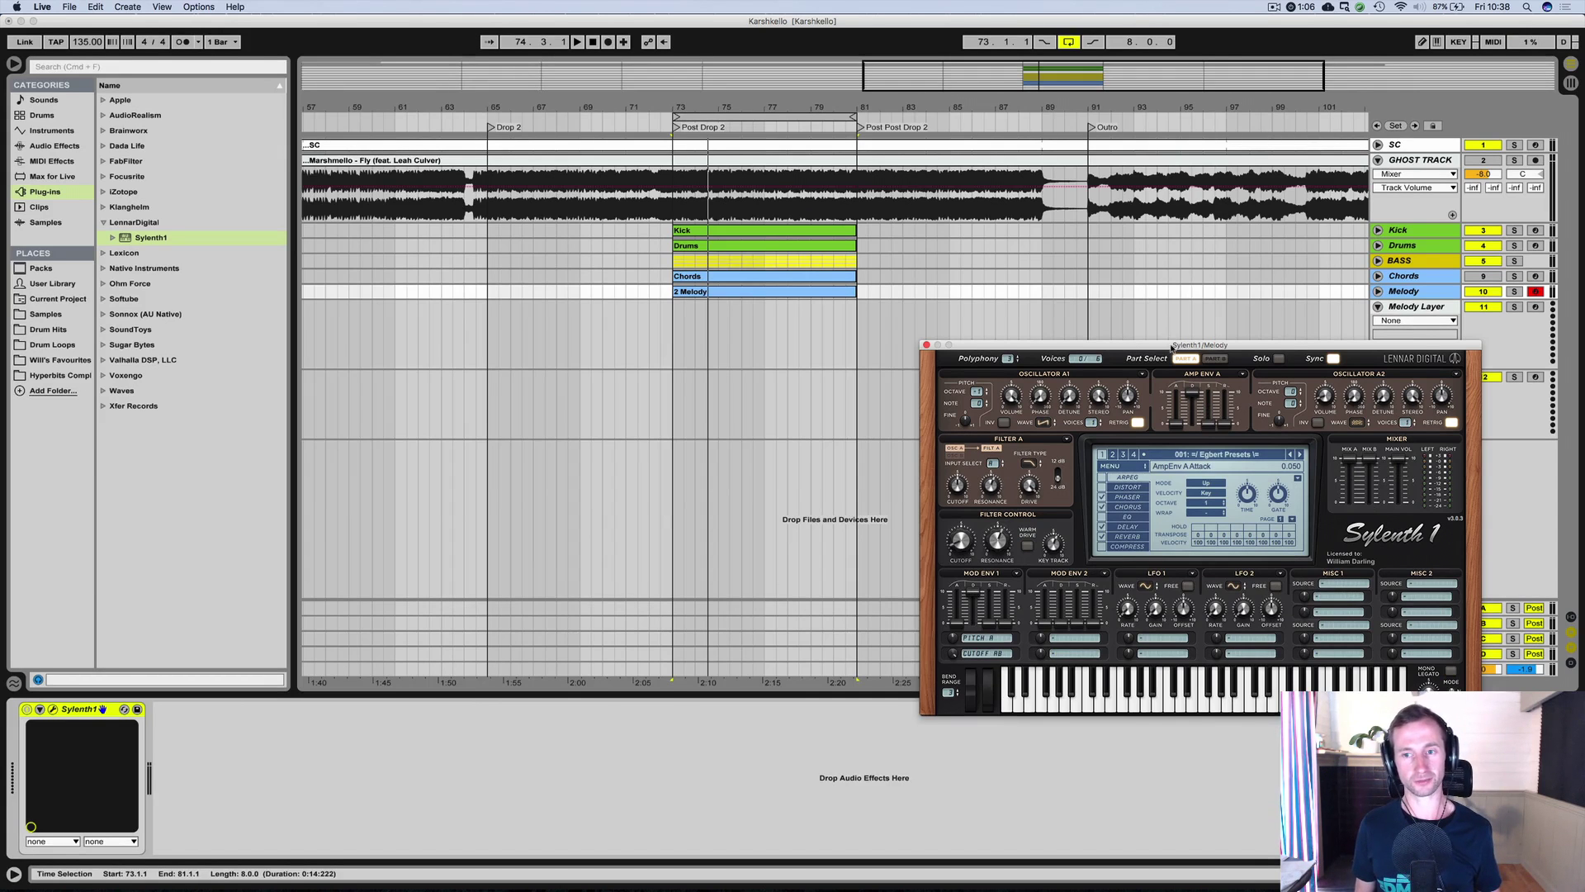
Solo the ghost track to hear the reference melody, restore the full mix and close the Sylenth1 window.
{"action": "left_click_drag", "start_coordinate": [1170, 348], "coordinate": [708, 342]}
{"action": "left_click", "coordinate": [1516, 161]}
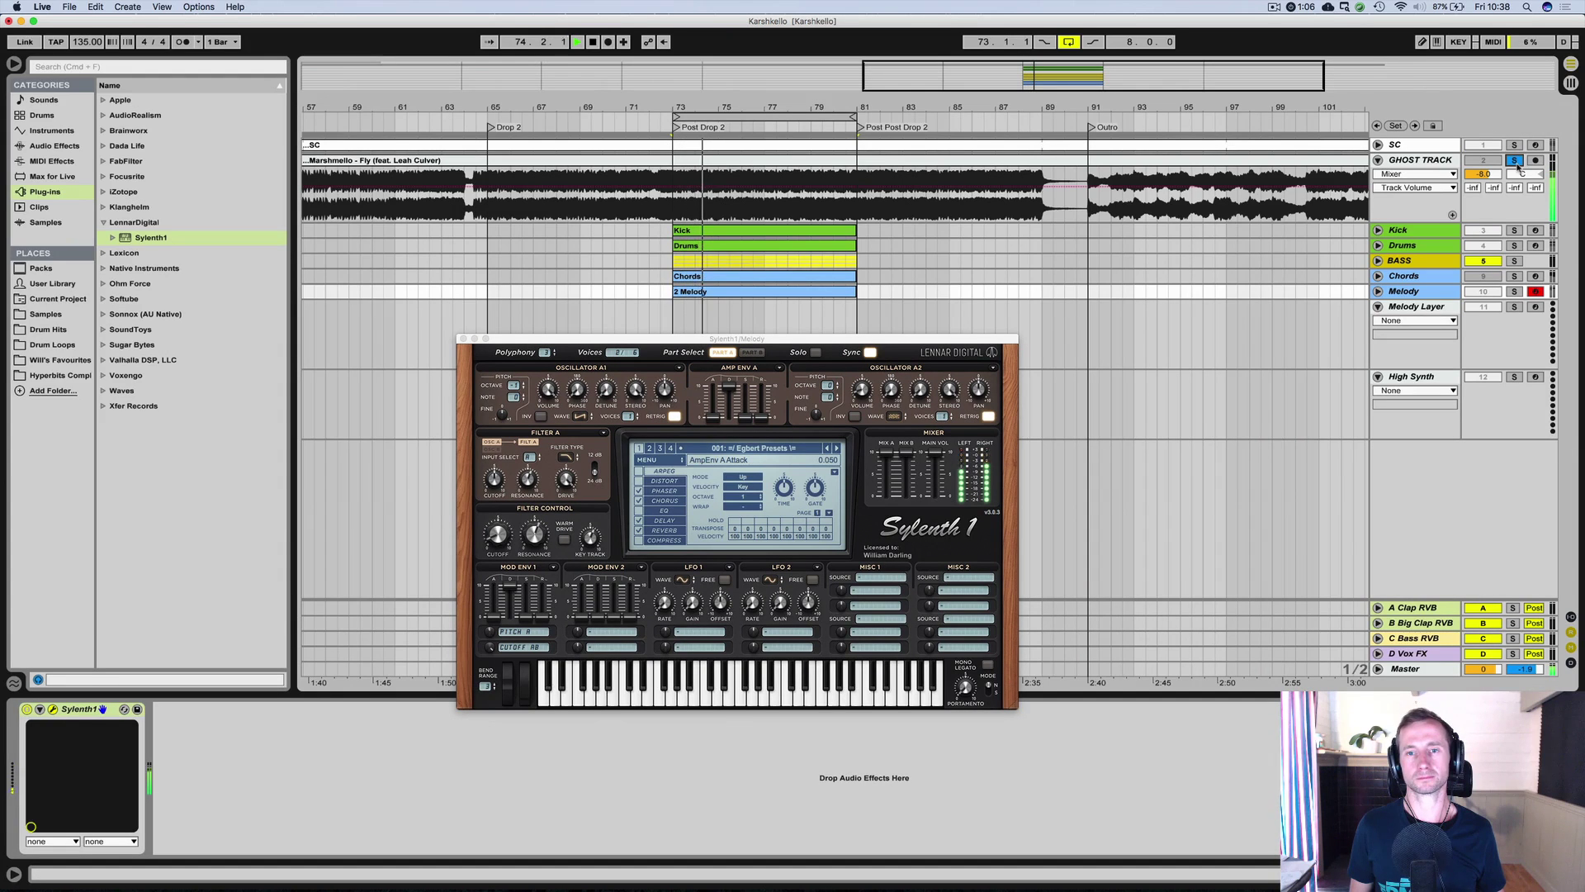
{"action": "left_click", "coordinate": [1520, 161]}
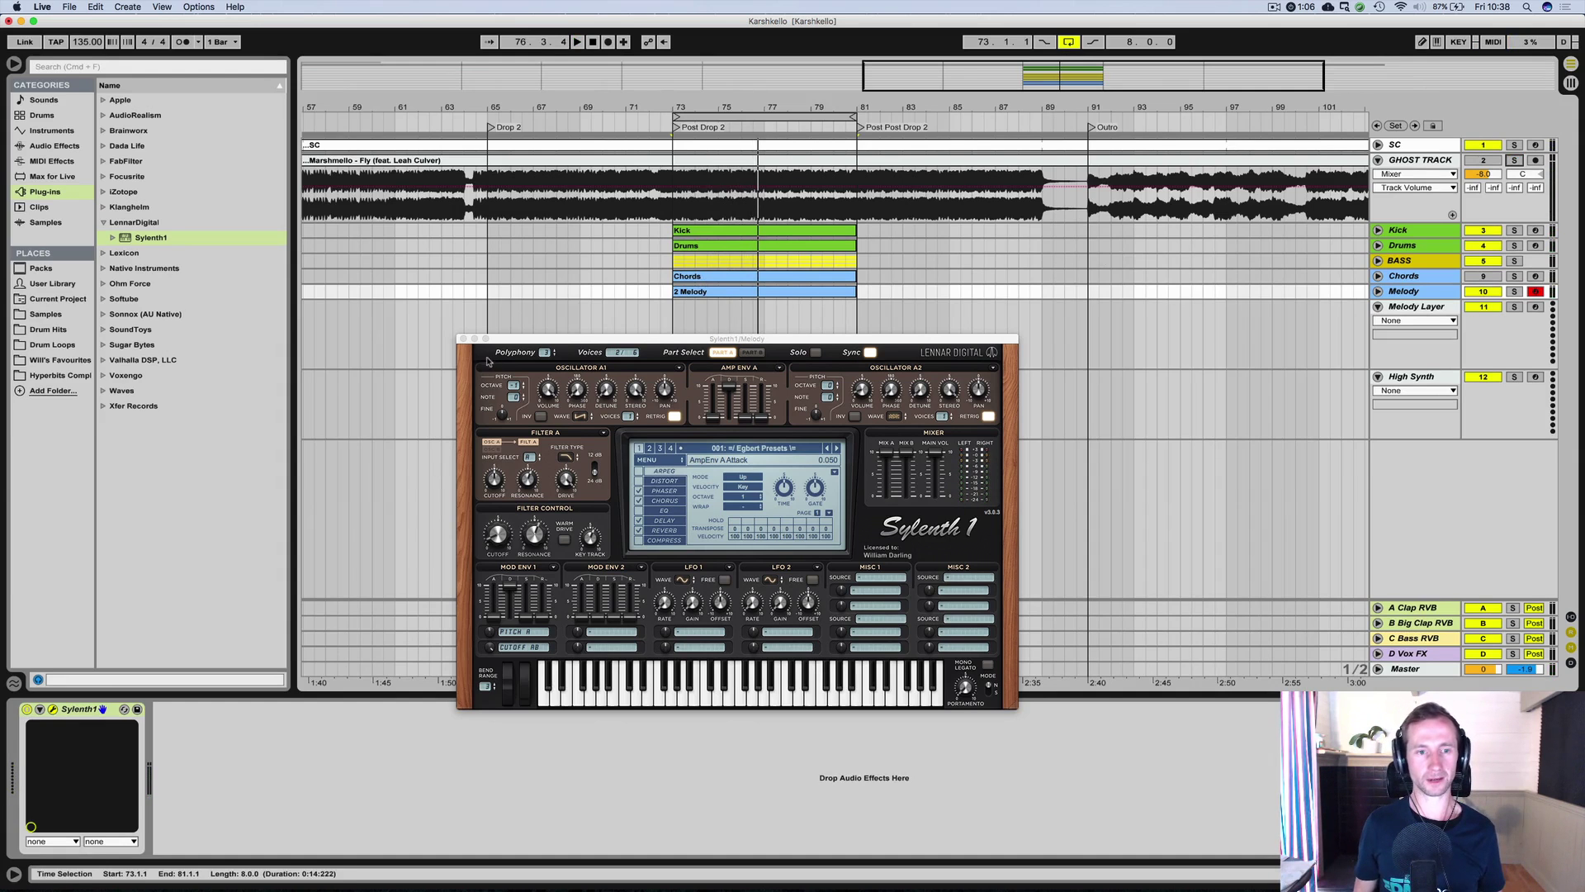
{"action": "left_click", "coordinate": [463, 339]}
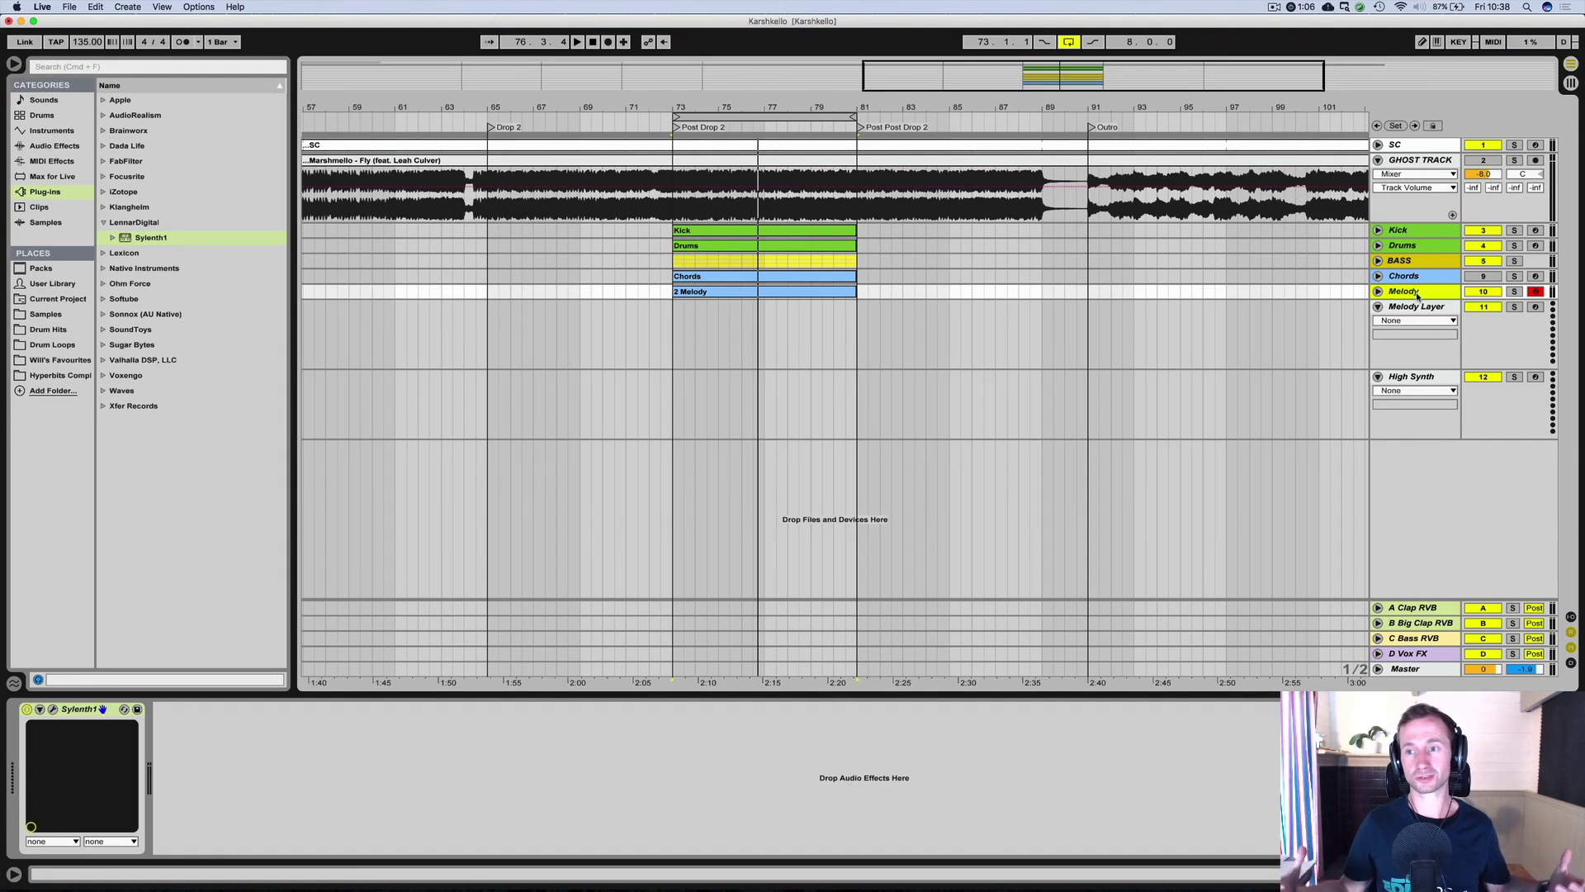
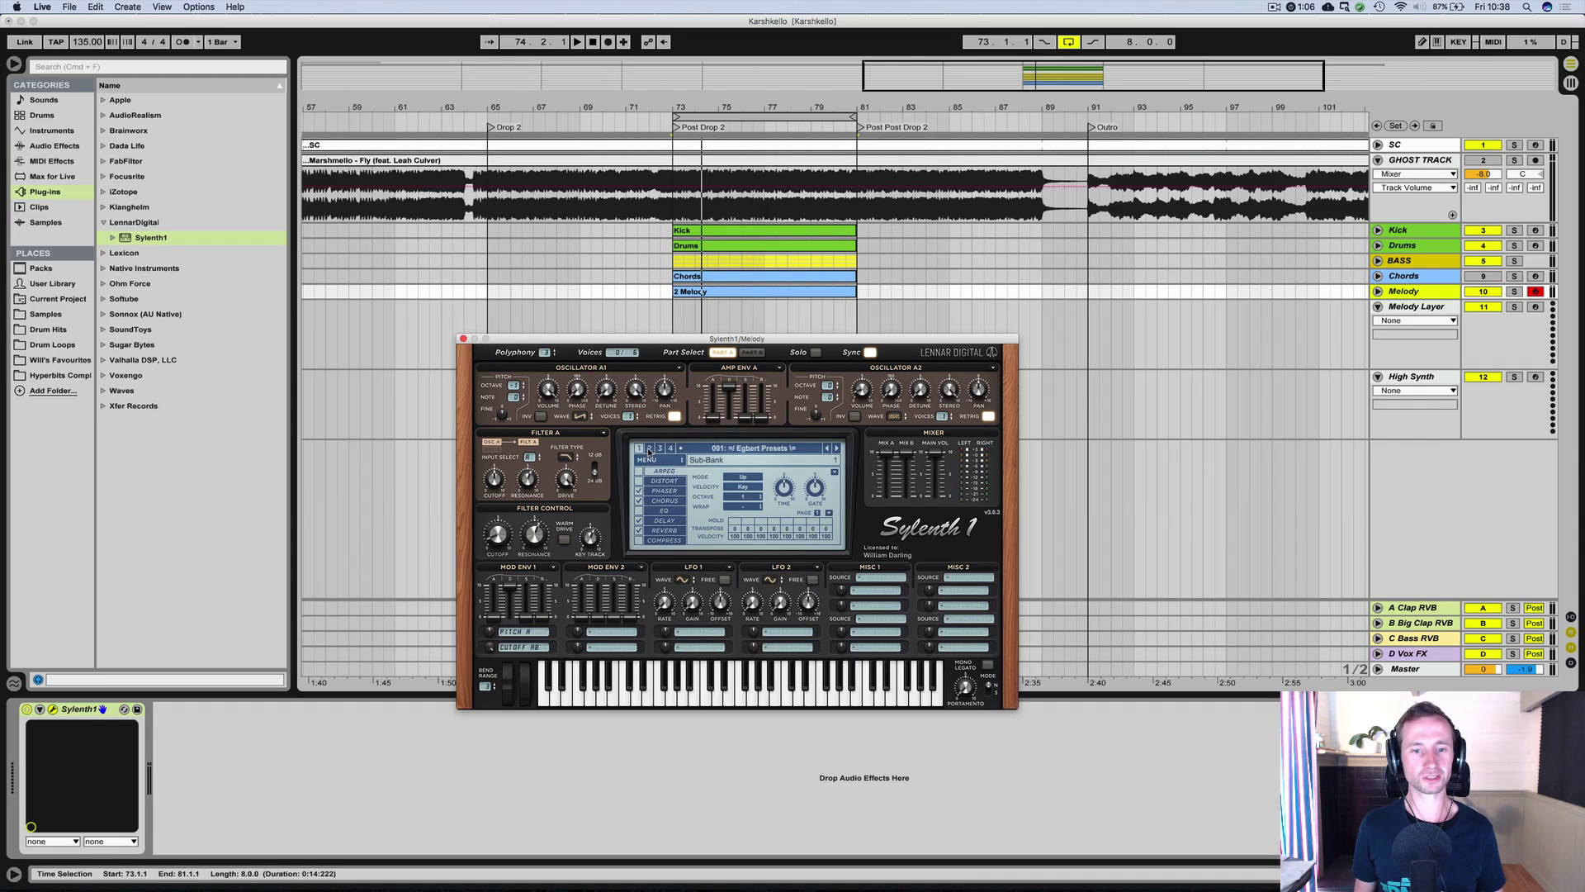
Load preset 144: LD Bend Range Riser [TOCA] from the second Sylenth1 sub-bank on the Melody track.
{"action": "left_click", "coordinate": [649, 448]}
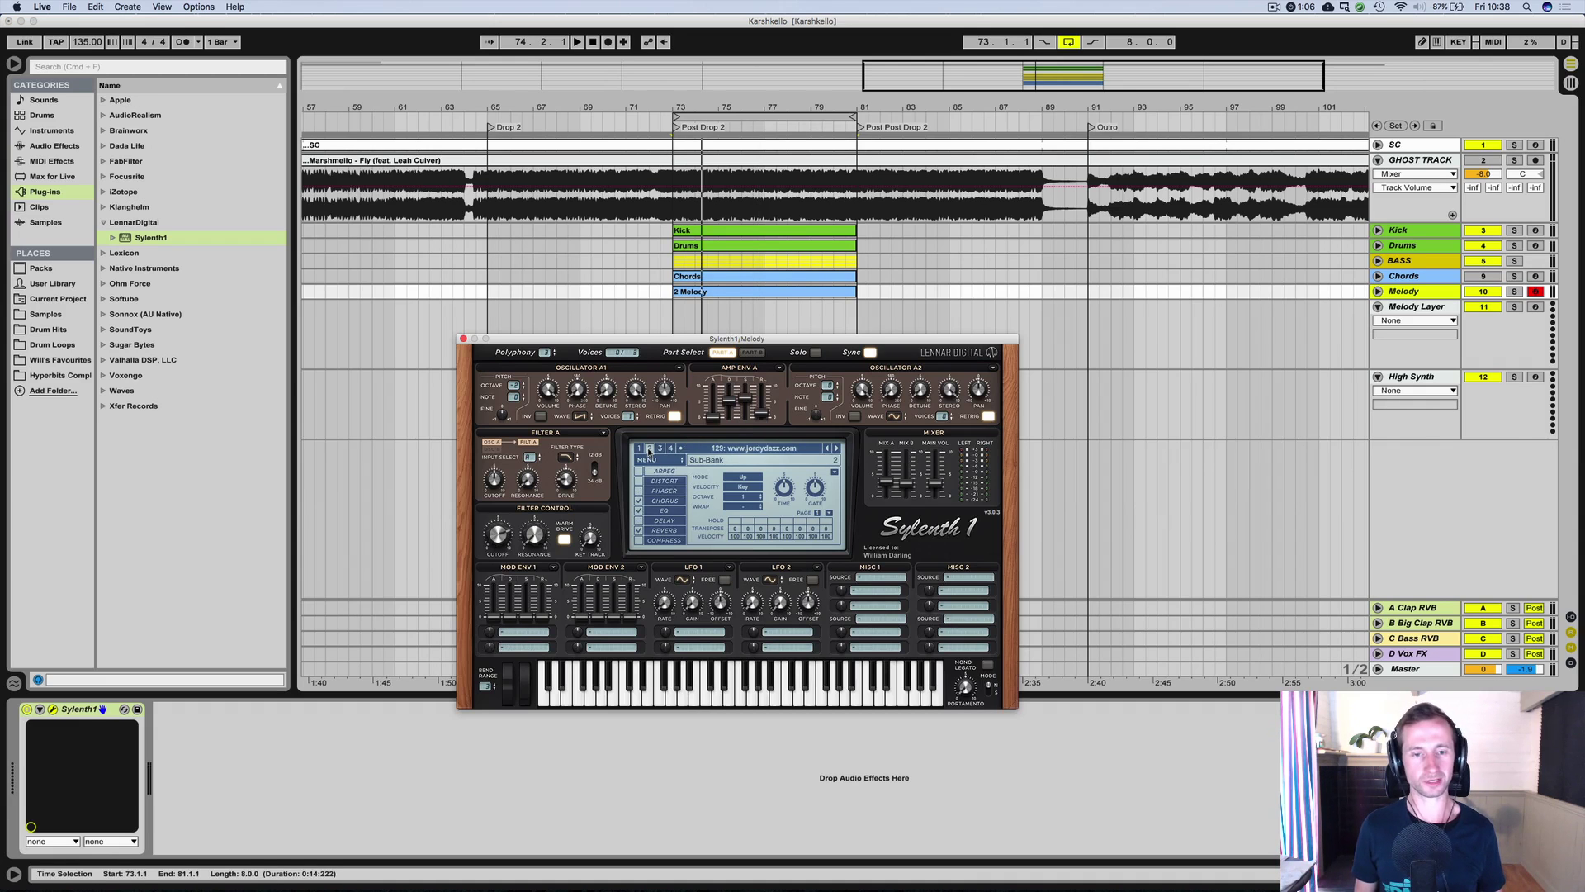
{"action": "left_click", "coordinate": [743, 449]}
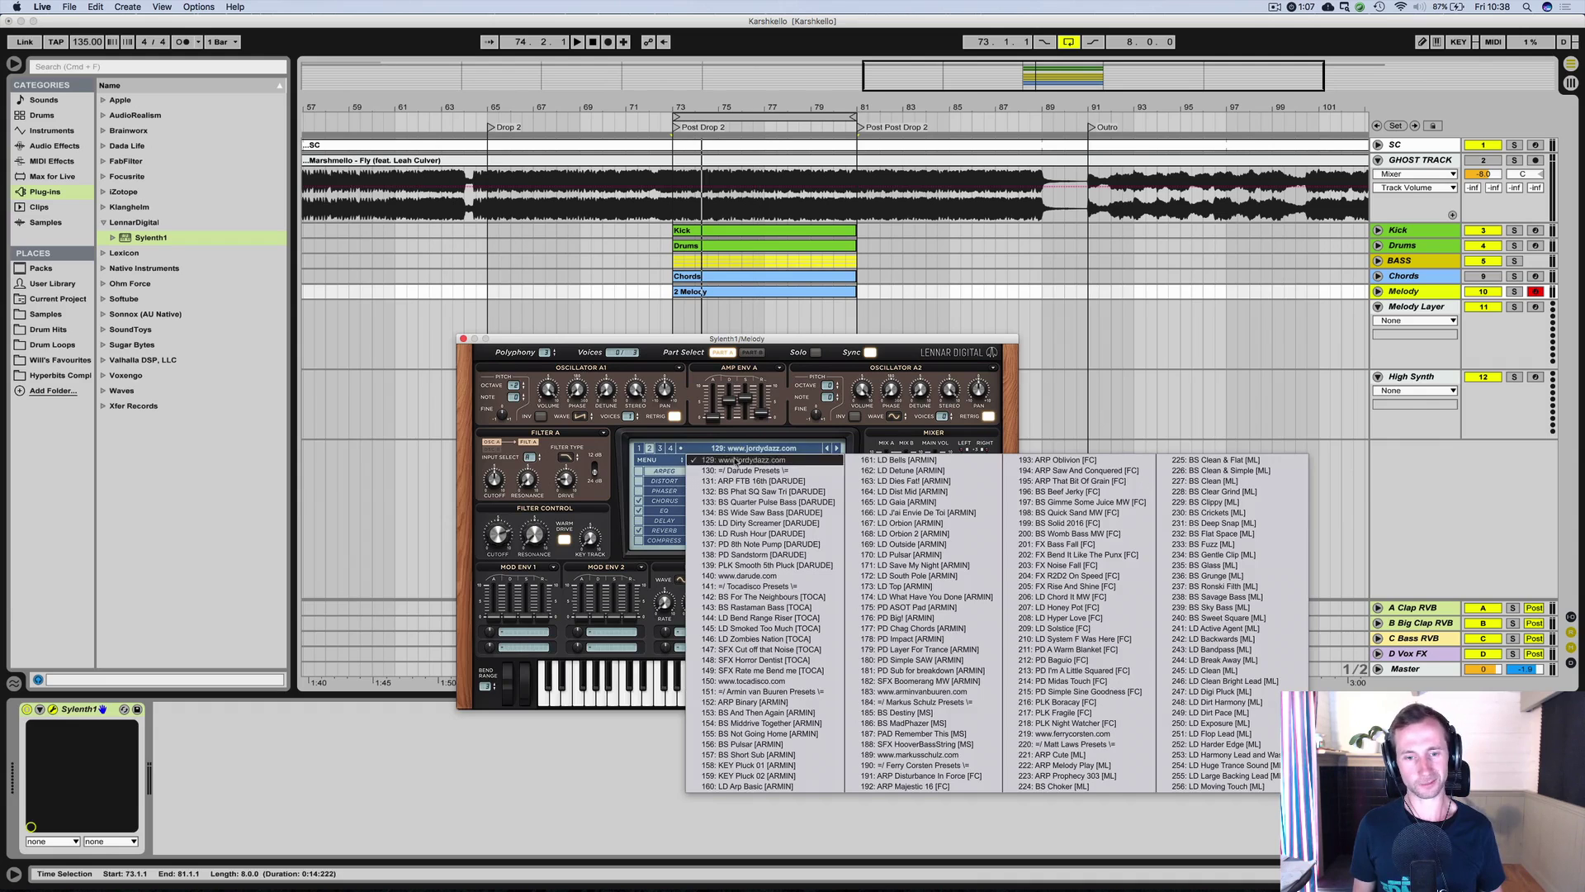
{"action": "left_click", "coordinate": [750, 618]}
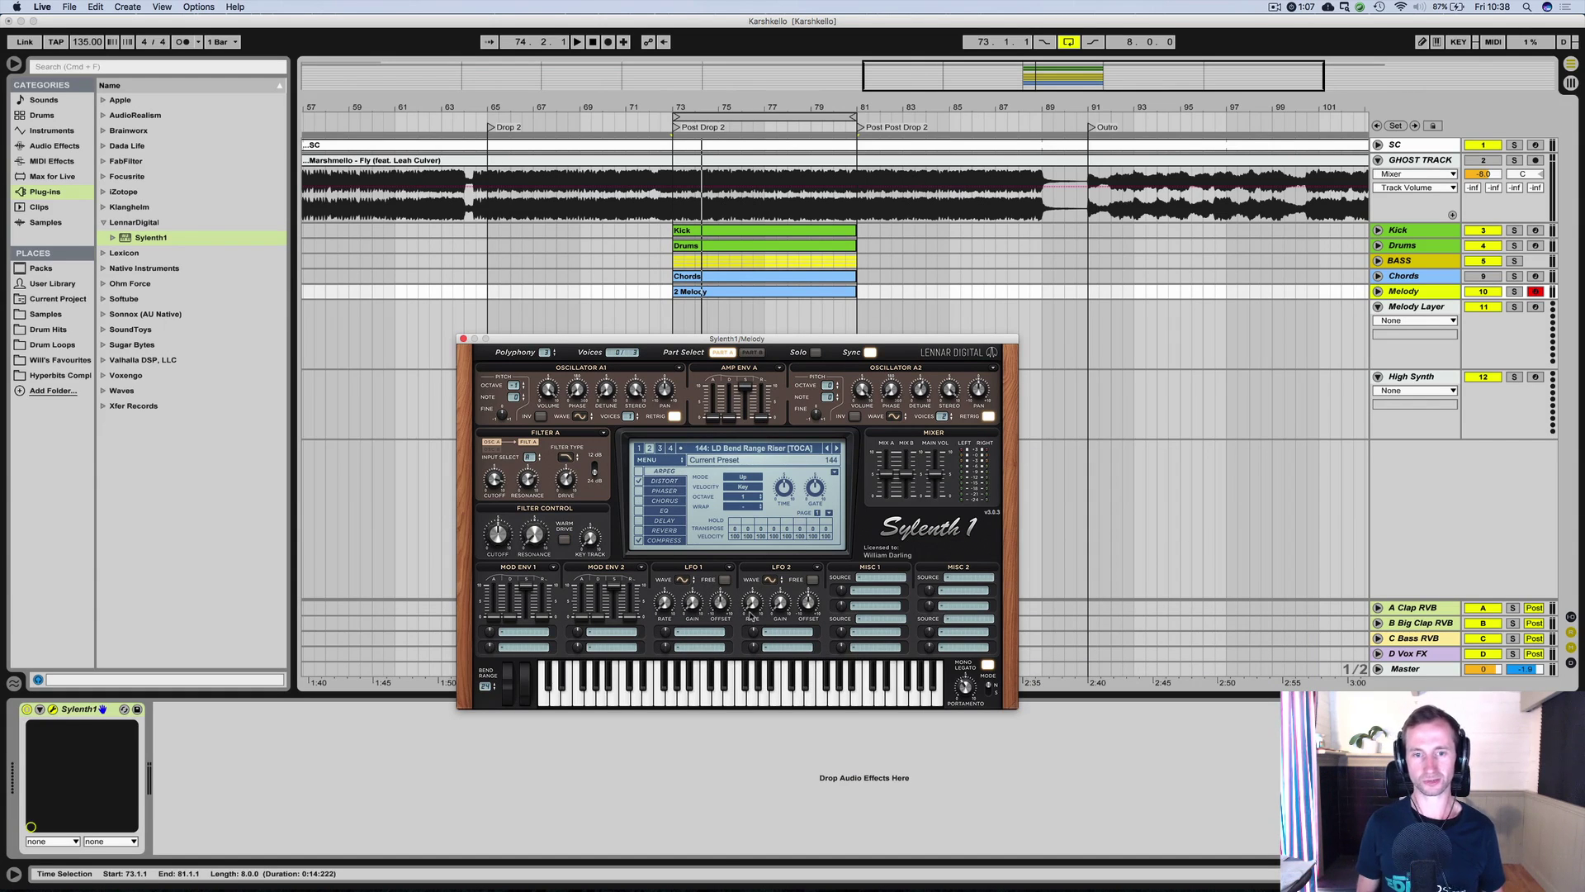
Audition the following Sylenth1 presets during playback and settle on 156: BS Pulsar [ARMIN].
{"action": "key", "text": "space"}
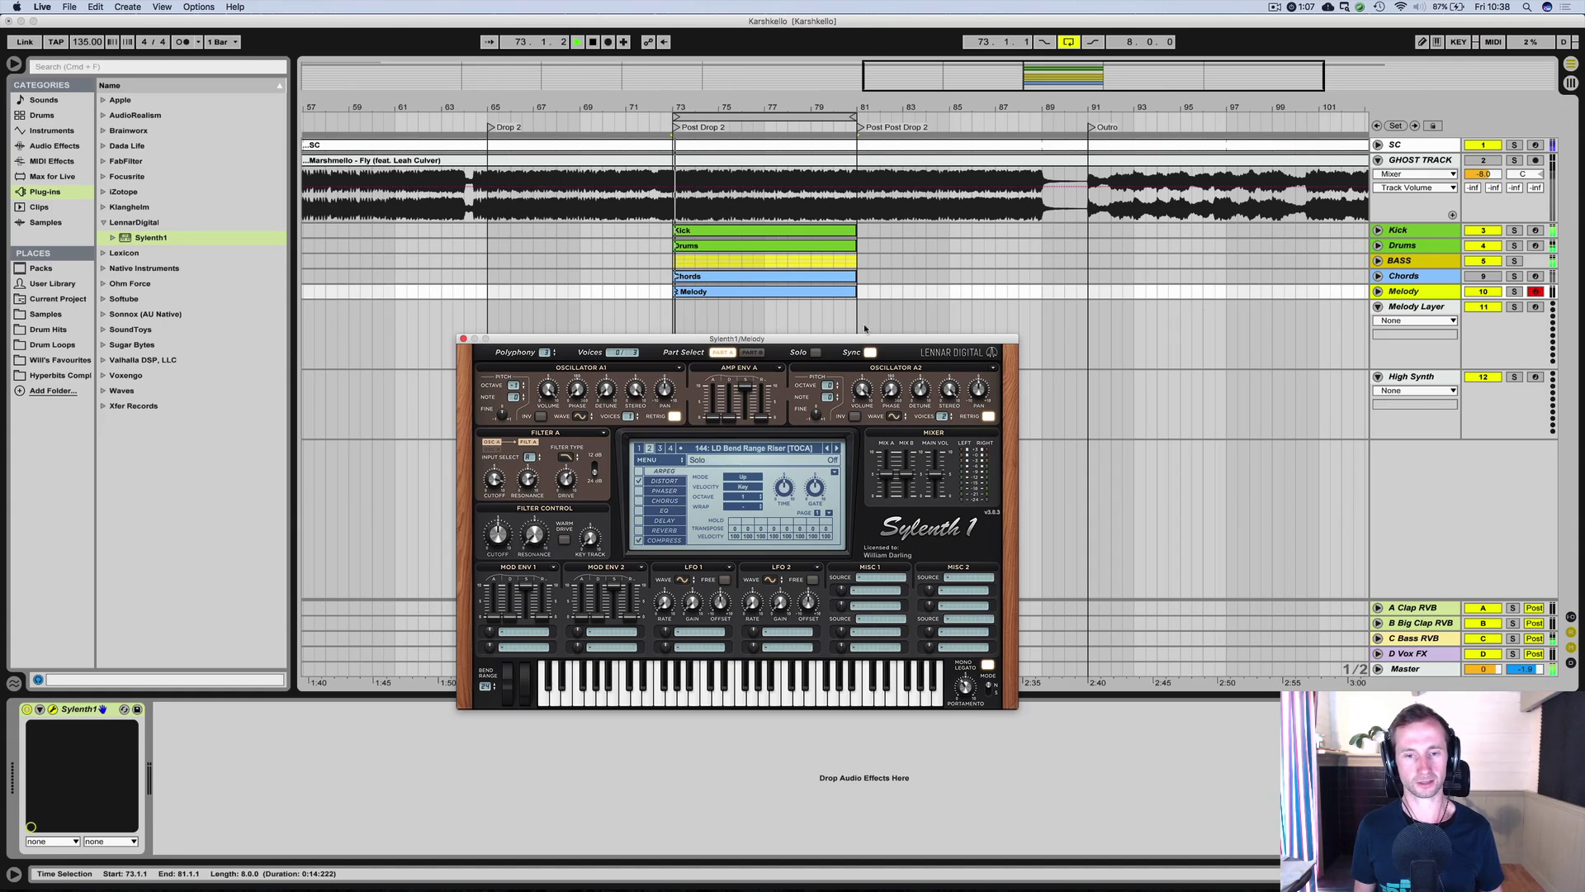
{"action": "left_click", "coordinate": [837, 448]}
{"action": "left_click", "coordinate": [837, 448]}
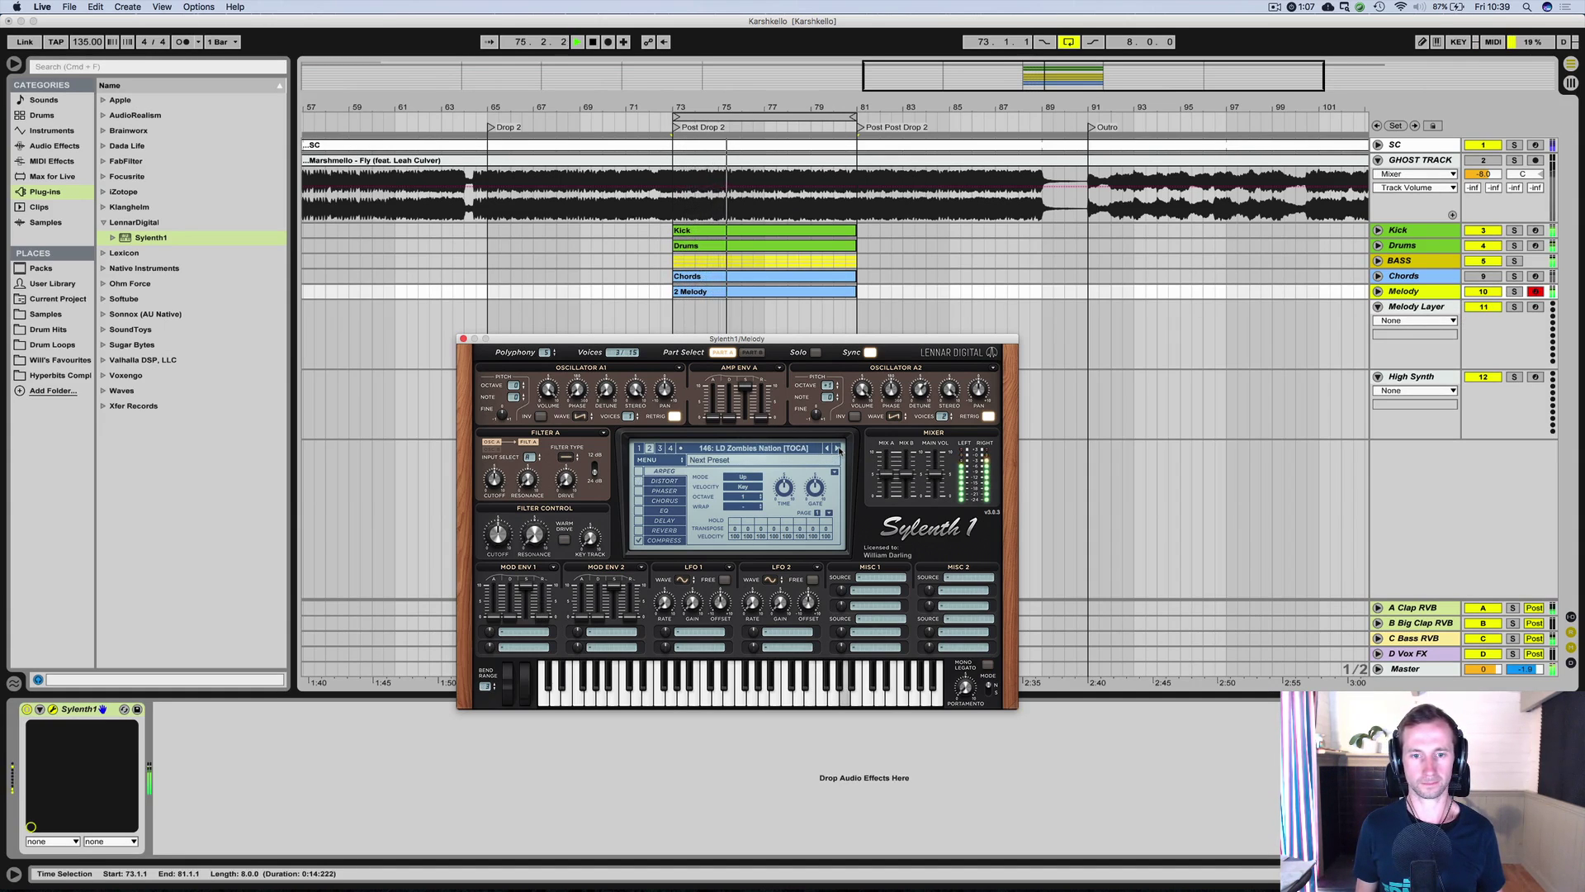
{"action": "left_click", "coordinate": [838, 447]}
{"action": "left_click", "coordinate": [838, 448]}
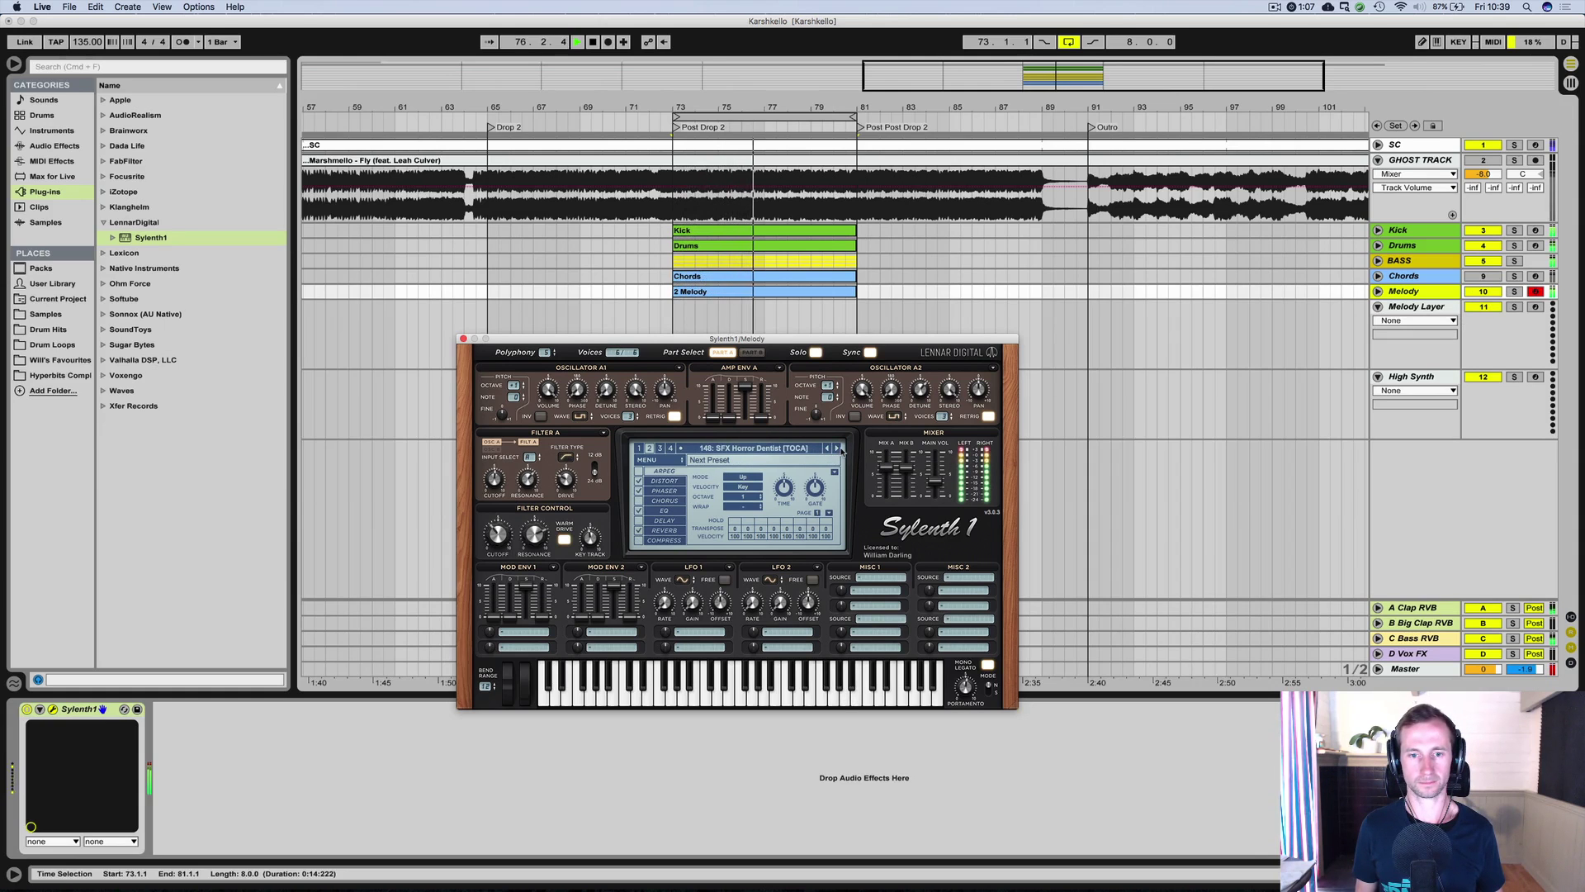
{"action": "left_click", "coordinate": [837, 448]}
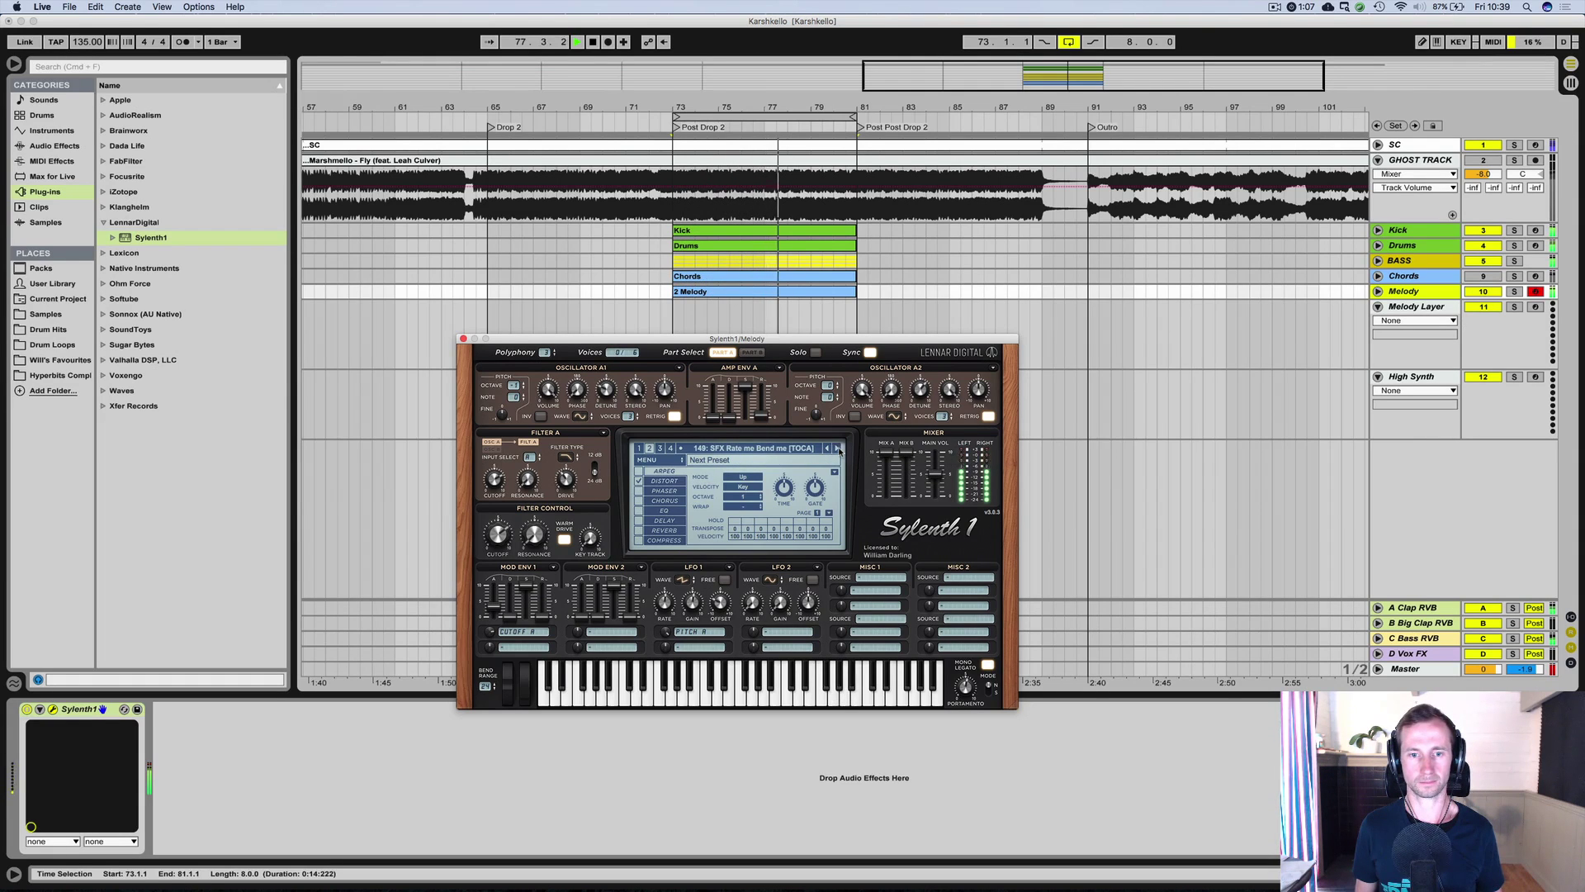
{"action": "left_click", "coordinate": [837, 447]}
{"action": "left_click", "coordinate": [837, 448]}
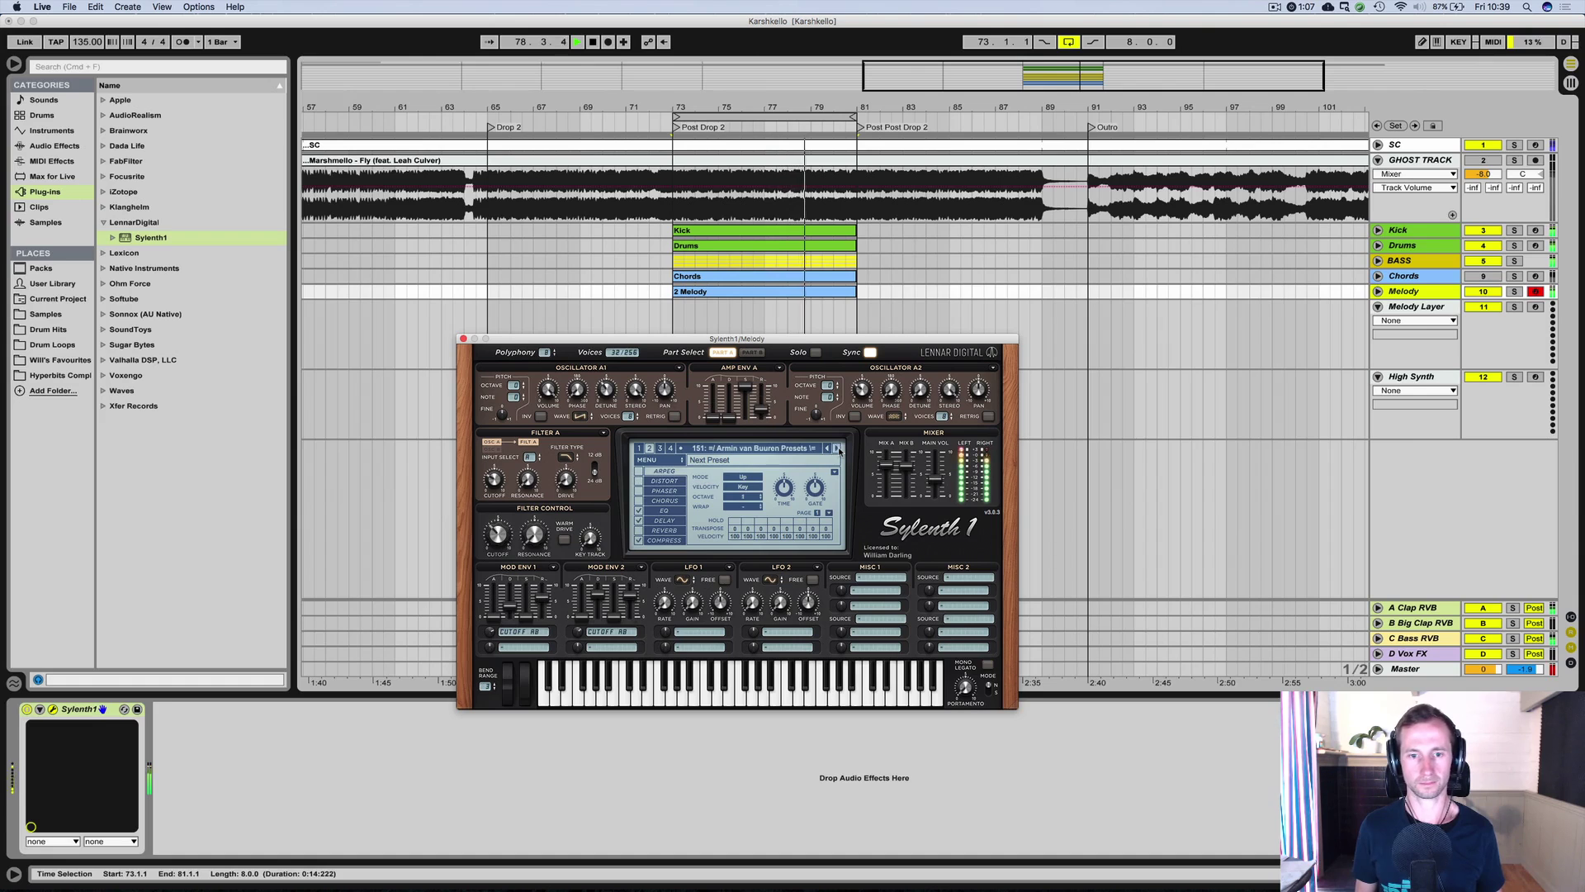
{"action": "left_click", "coordinate": [837, 448]}
{"action": "left_click", "coordinate": [837, 447]}
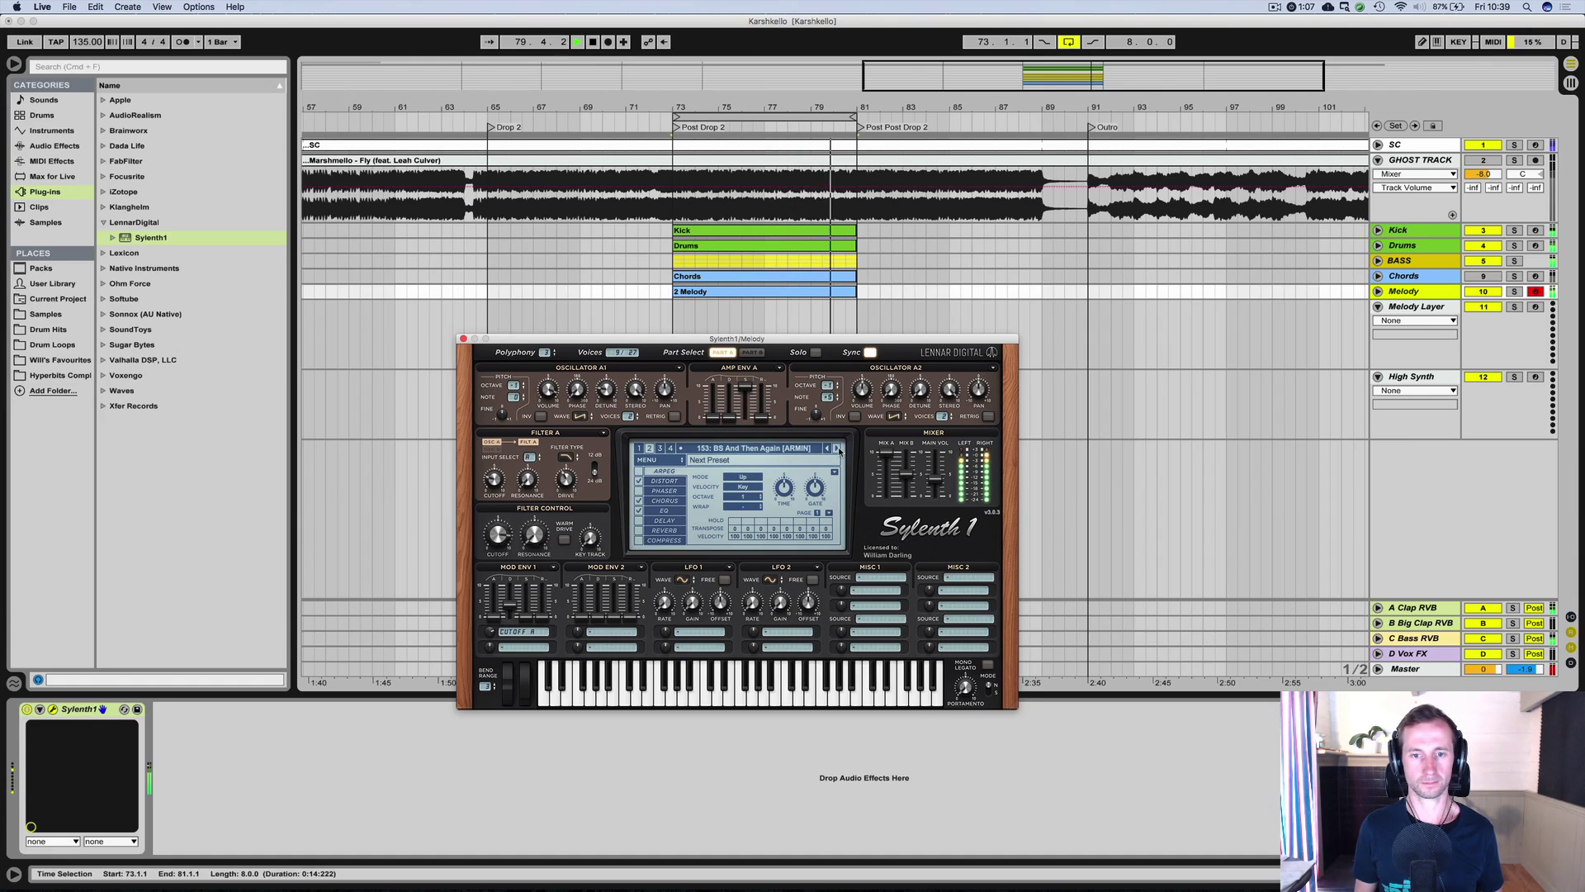
{"action": "left_click", "coordinate": [837, 447]}
{"action": "left_click", "coordinate": [838, 448]}
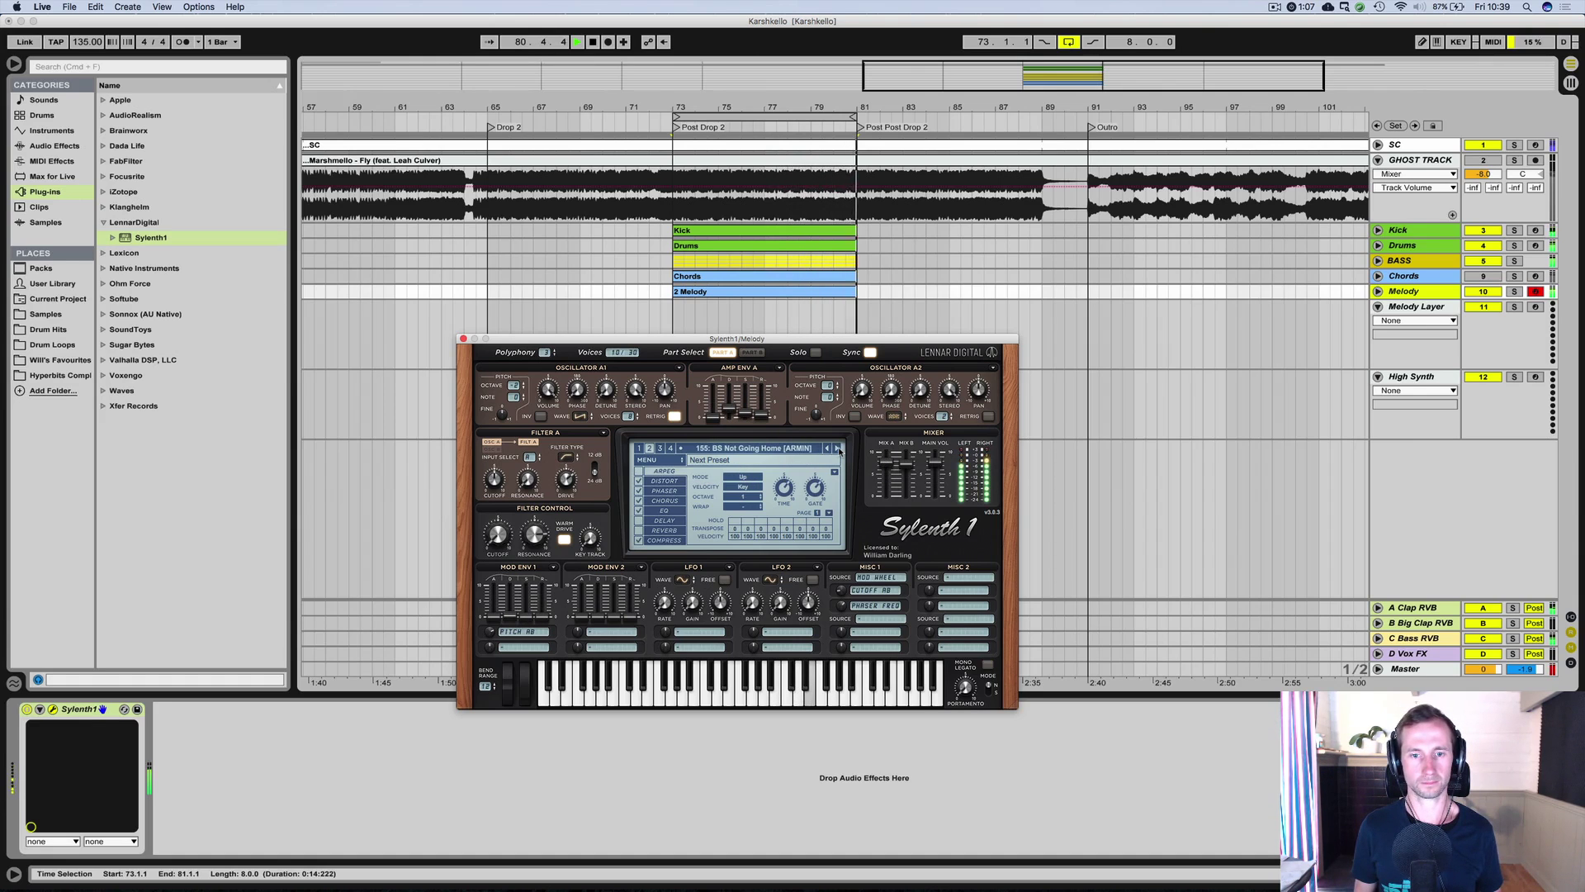
{"action": "left_click", "coordinate": [837, 448]}
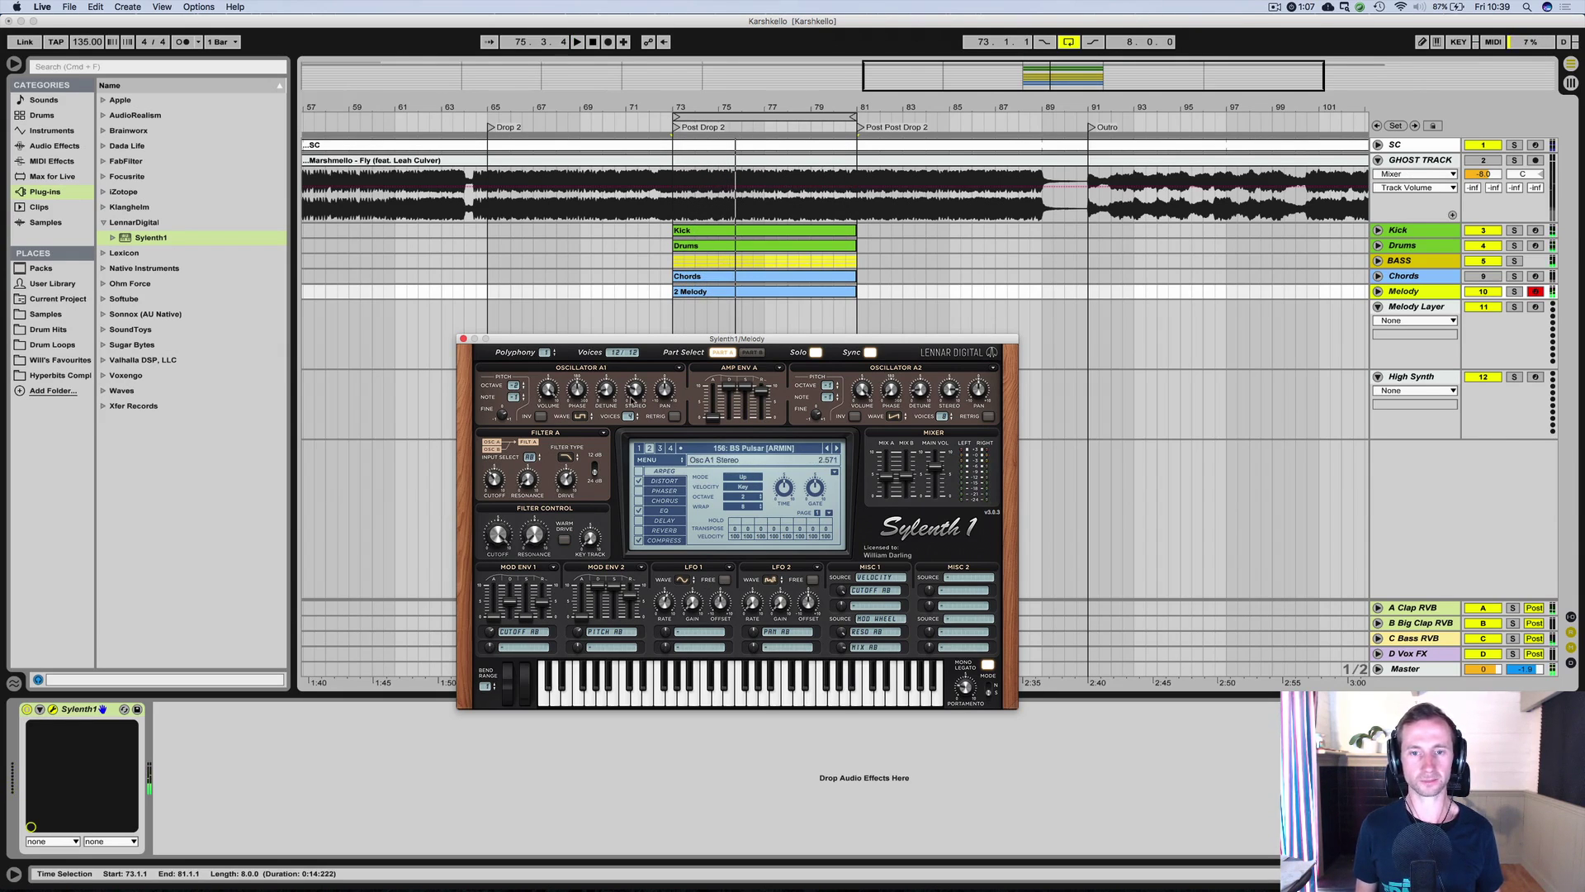
{"action": "key", "text": "space"}
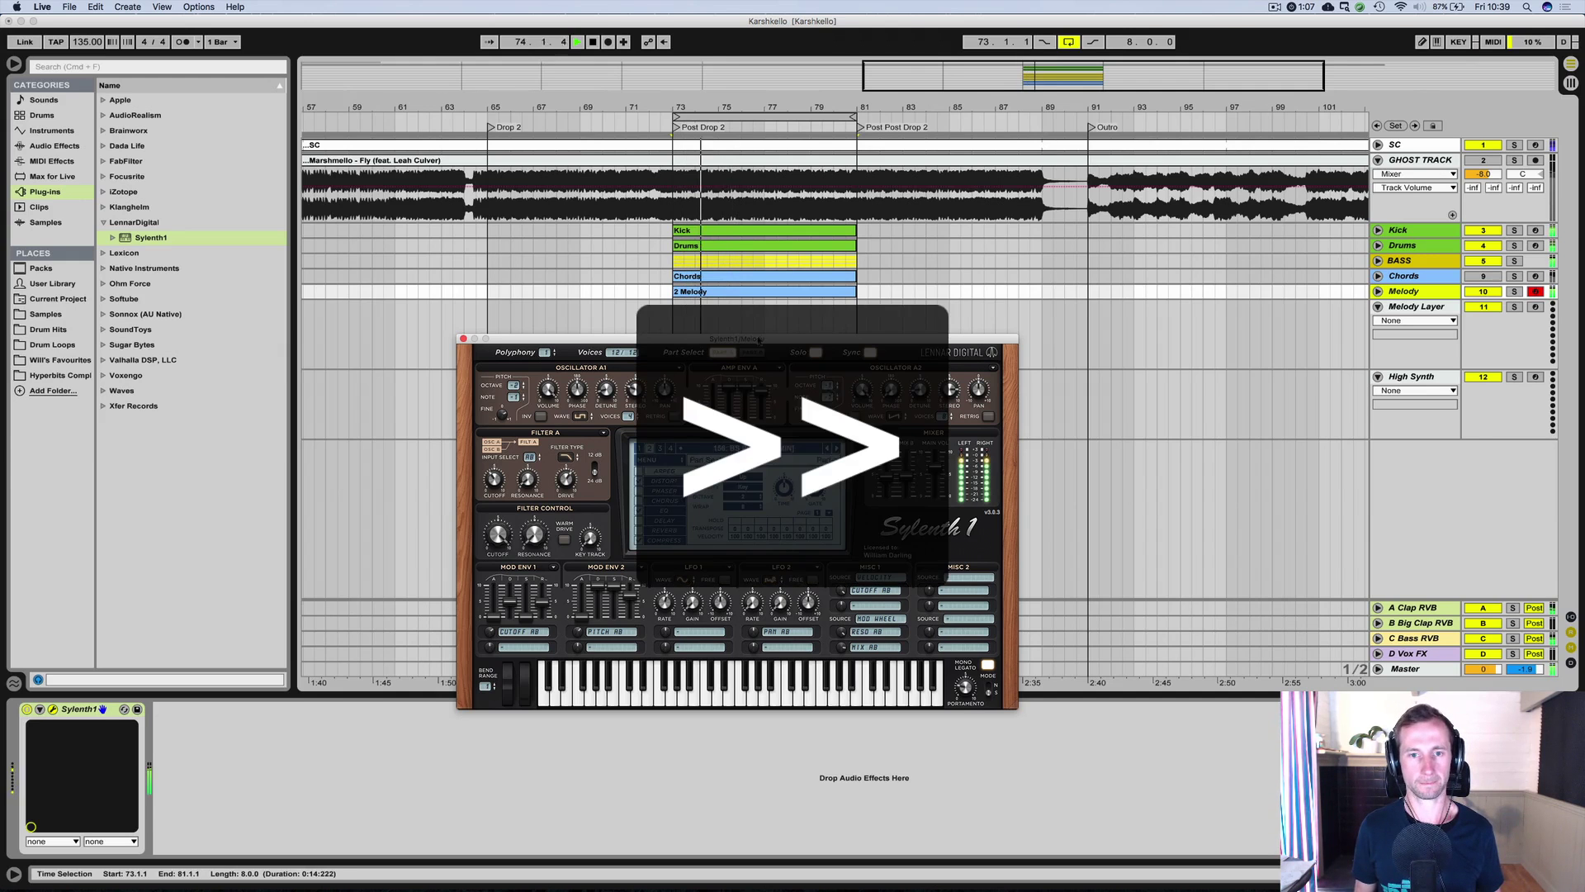
Transpose all notes of the Melody clip down one octave and return to the track's devices.
{"action": "double_click", "coordinate": [743, 291]}
{"action": "left_click", "coordinate": [353, 550]}
{"action": "key", "text": "super+a"}
{"action": "key", "text": "shift+Down"}
{"action": "key", "text": "shift+Tab"}
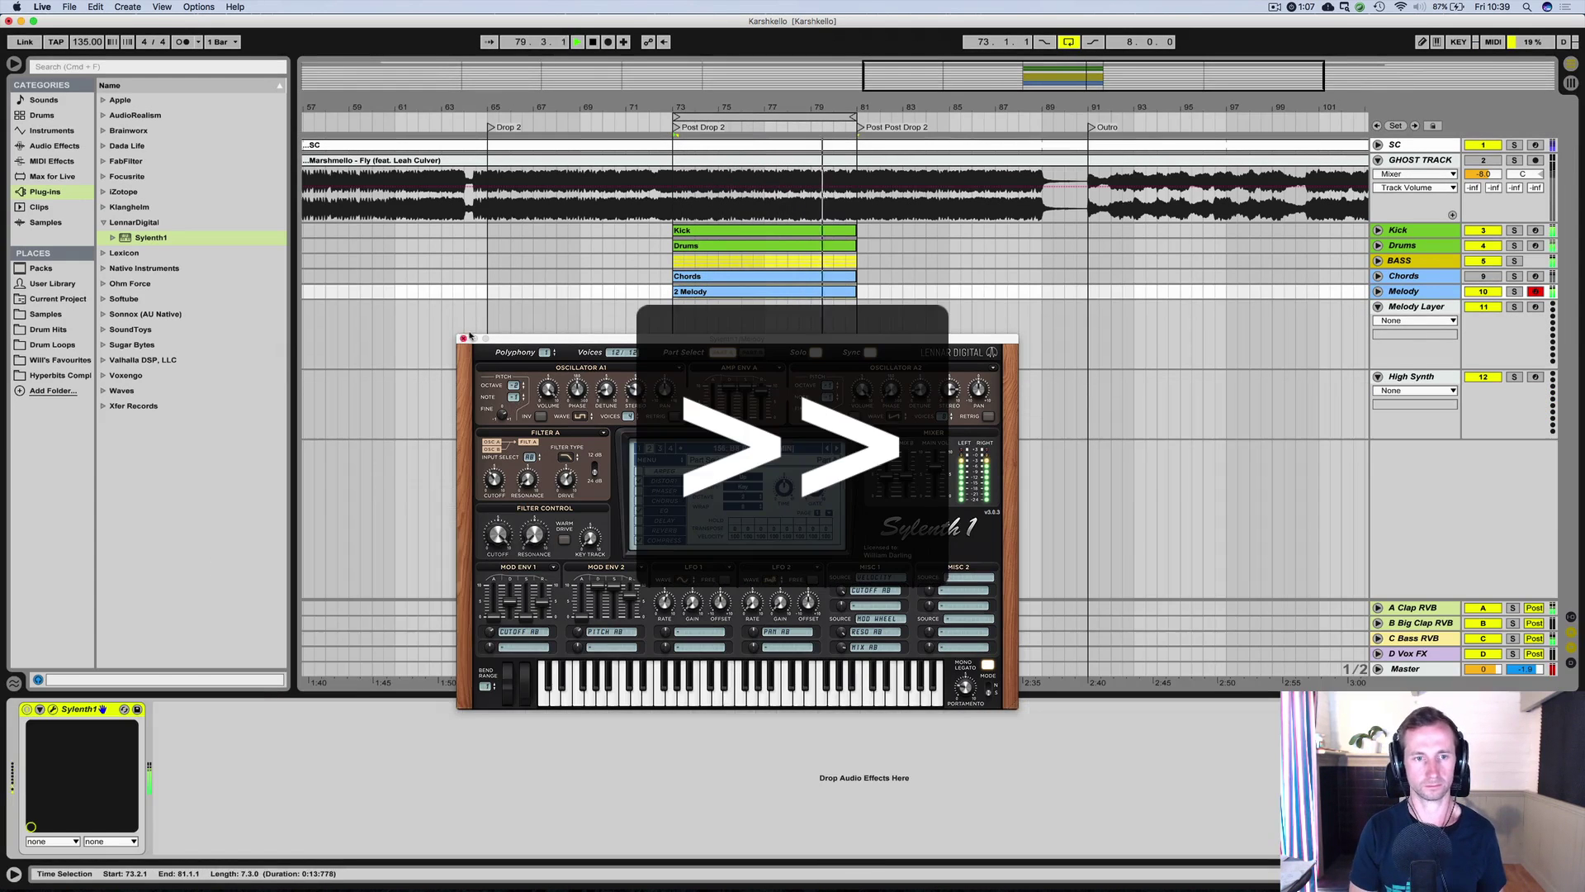
Close Sylenth1, unfold the Melody track and set its B Big Clap RVB send to -10 dB.
{"action": "left_click", "coordinate": [463, 339]}
{"action": "left_click", "coordinate": [1378, 291]}
{"action": "left_click_drag", "start_coordinate": [1493, 318], "coordinate": [1493, 239]}
{"action": "key", "text": "Tab"}
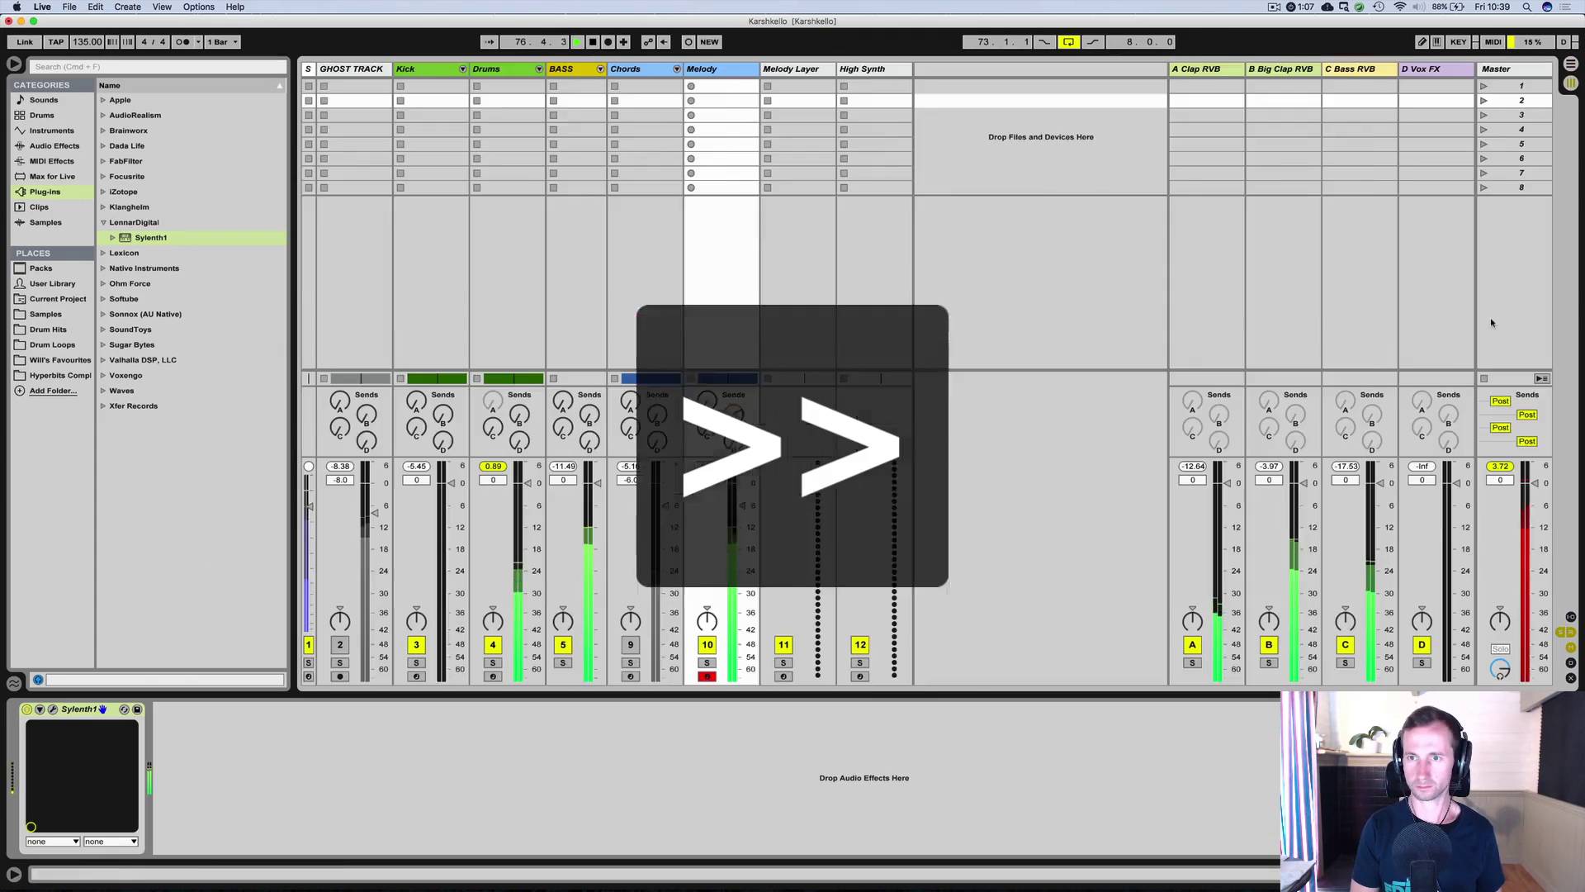
{"action": "key", "text": "Tab"}
{"action": "left_click_drag", "start_coordinate": [1494, 319], "coordinate": [1494, 397]}
{"action": "mouse_move", "coordinate": [1473, 319]}
{"action": "left_mouse_down"}
{"action": "mouse_move", "coordinate": [1473, 272]}
{"action": "mouse_move", "coordinate": [1473, 355]}
{"action": "mouse_move", "coordinate": [1493, 297]}
{"action": "left_mouse_up"}
{"action": "key", "text": "space"}
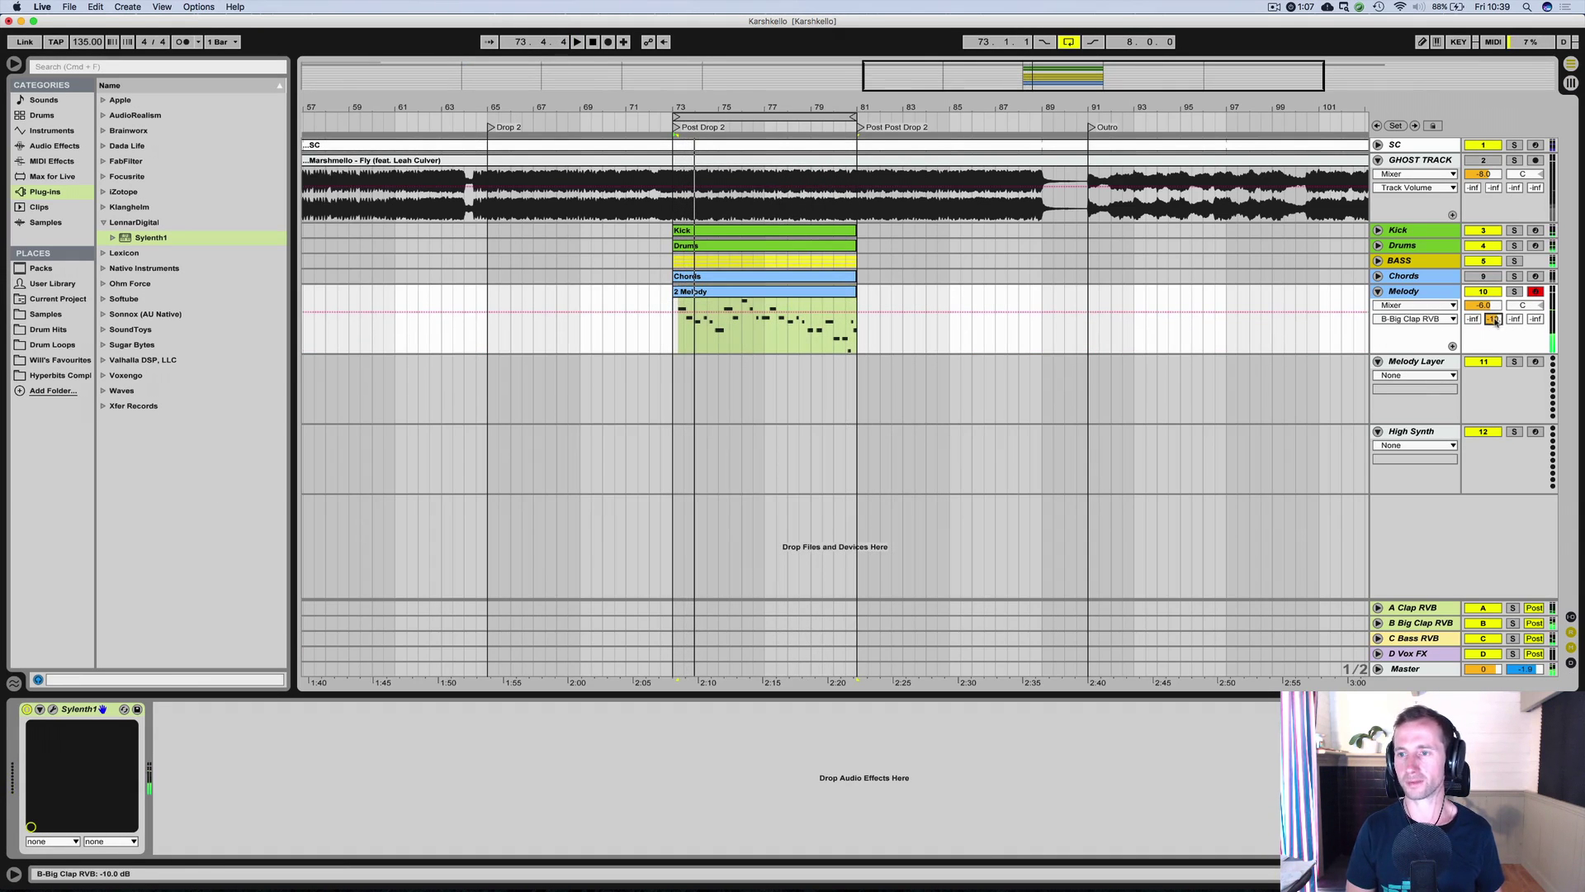
Lower the Melody track's B Big Clap RVB send to about -18 dB and its volume to -9.7 dB.
{"action": "left_click_drag", "start_coordinate": [1494, 319], "coordinate": [1496, 320]}
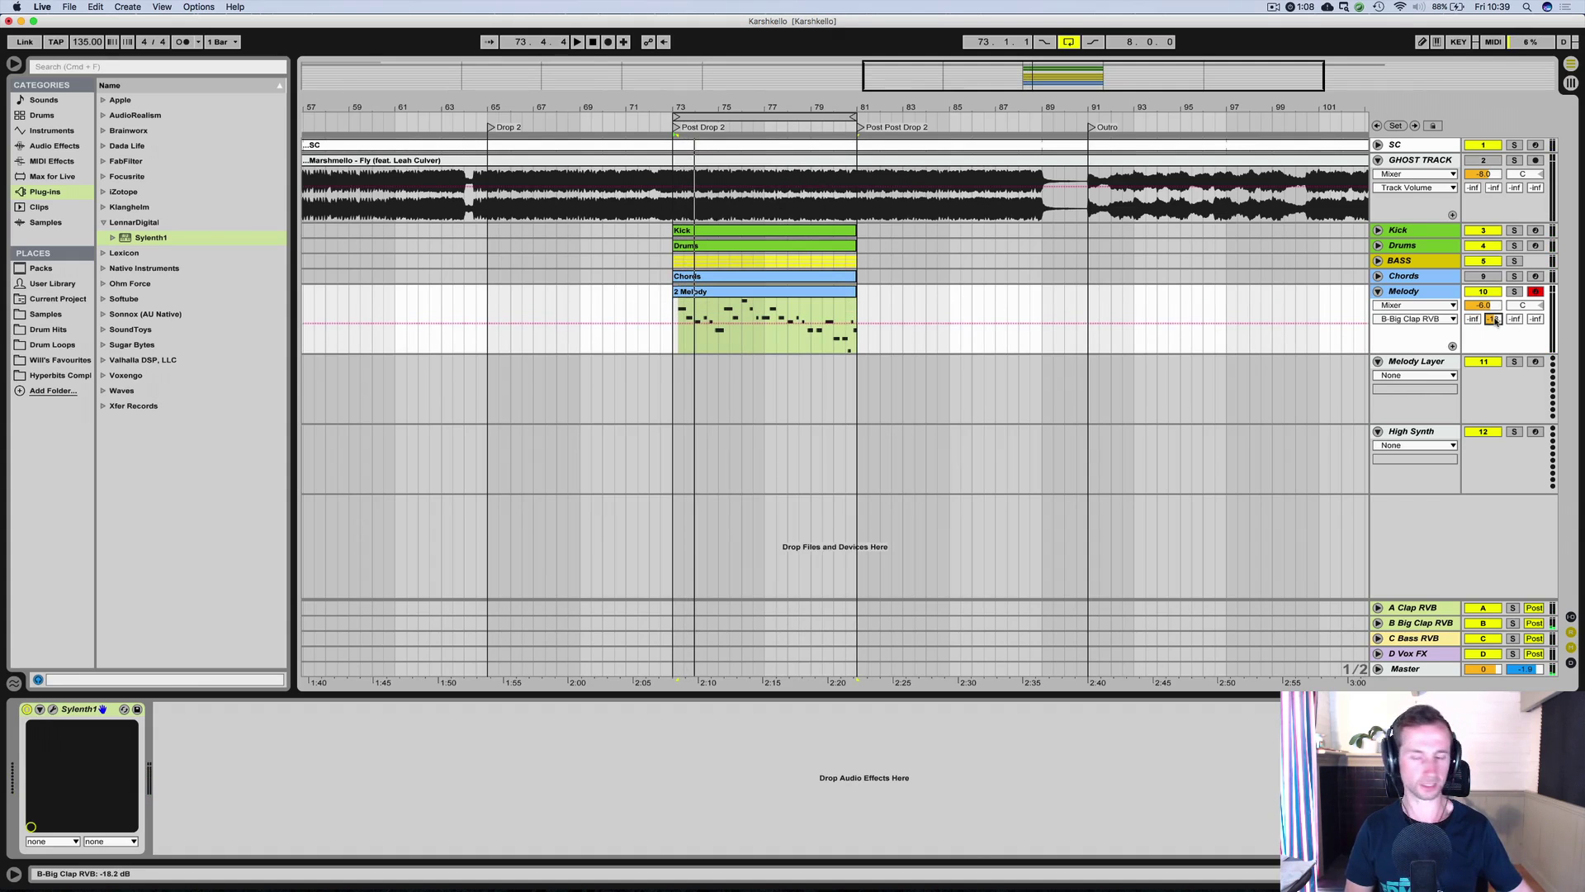
{"action": "key", "text": "space"}
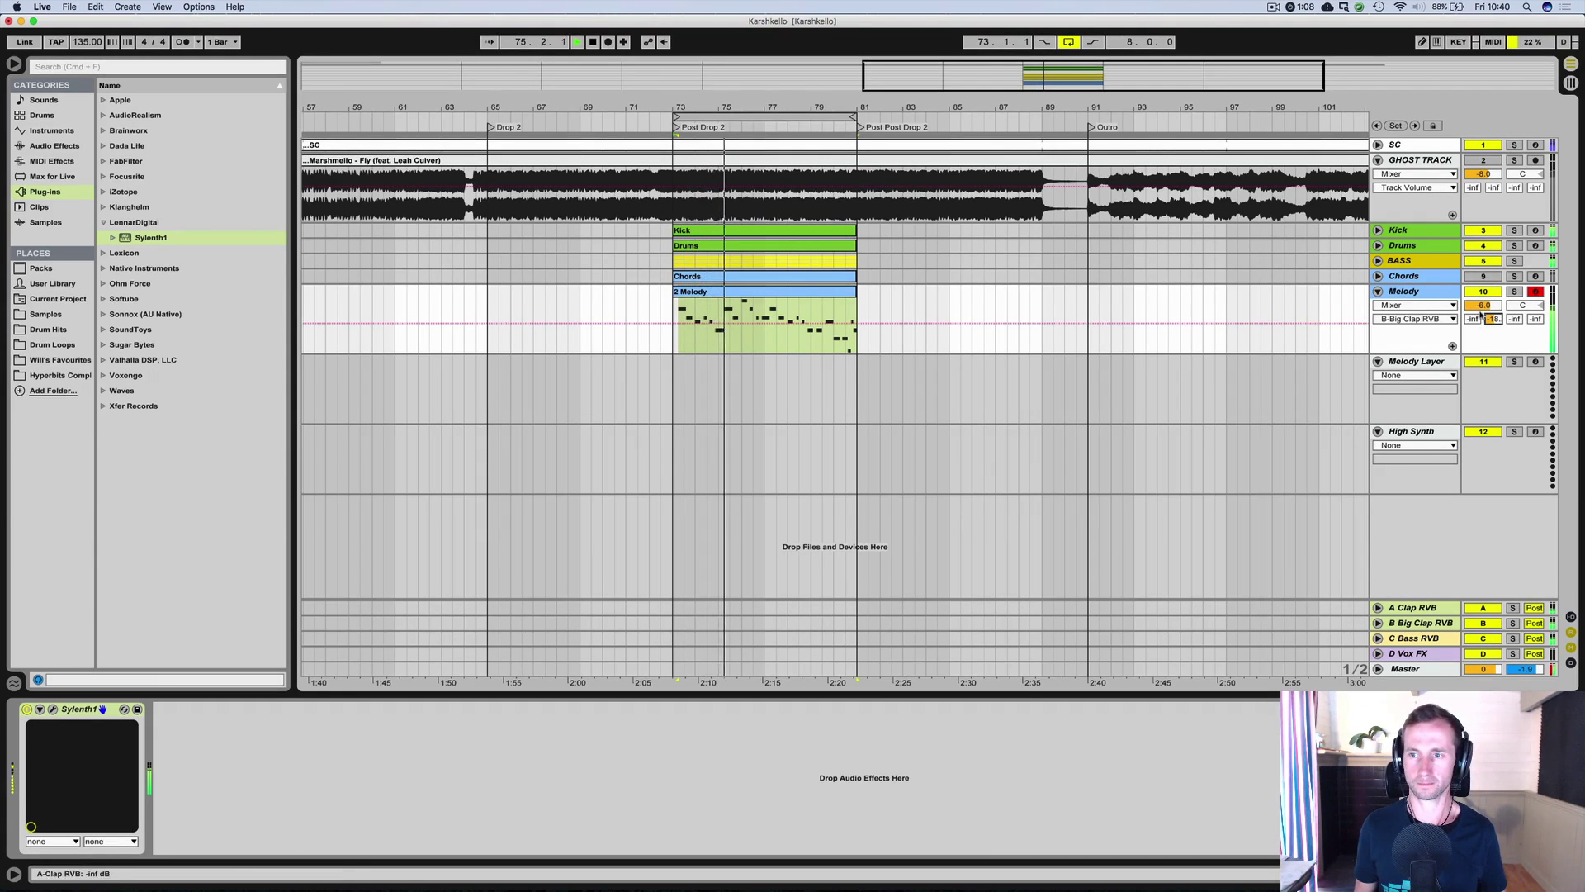
{"action": "left_click_drag", "start_coordinate": [1483, 305], "coordinate": [1484, 308]}
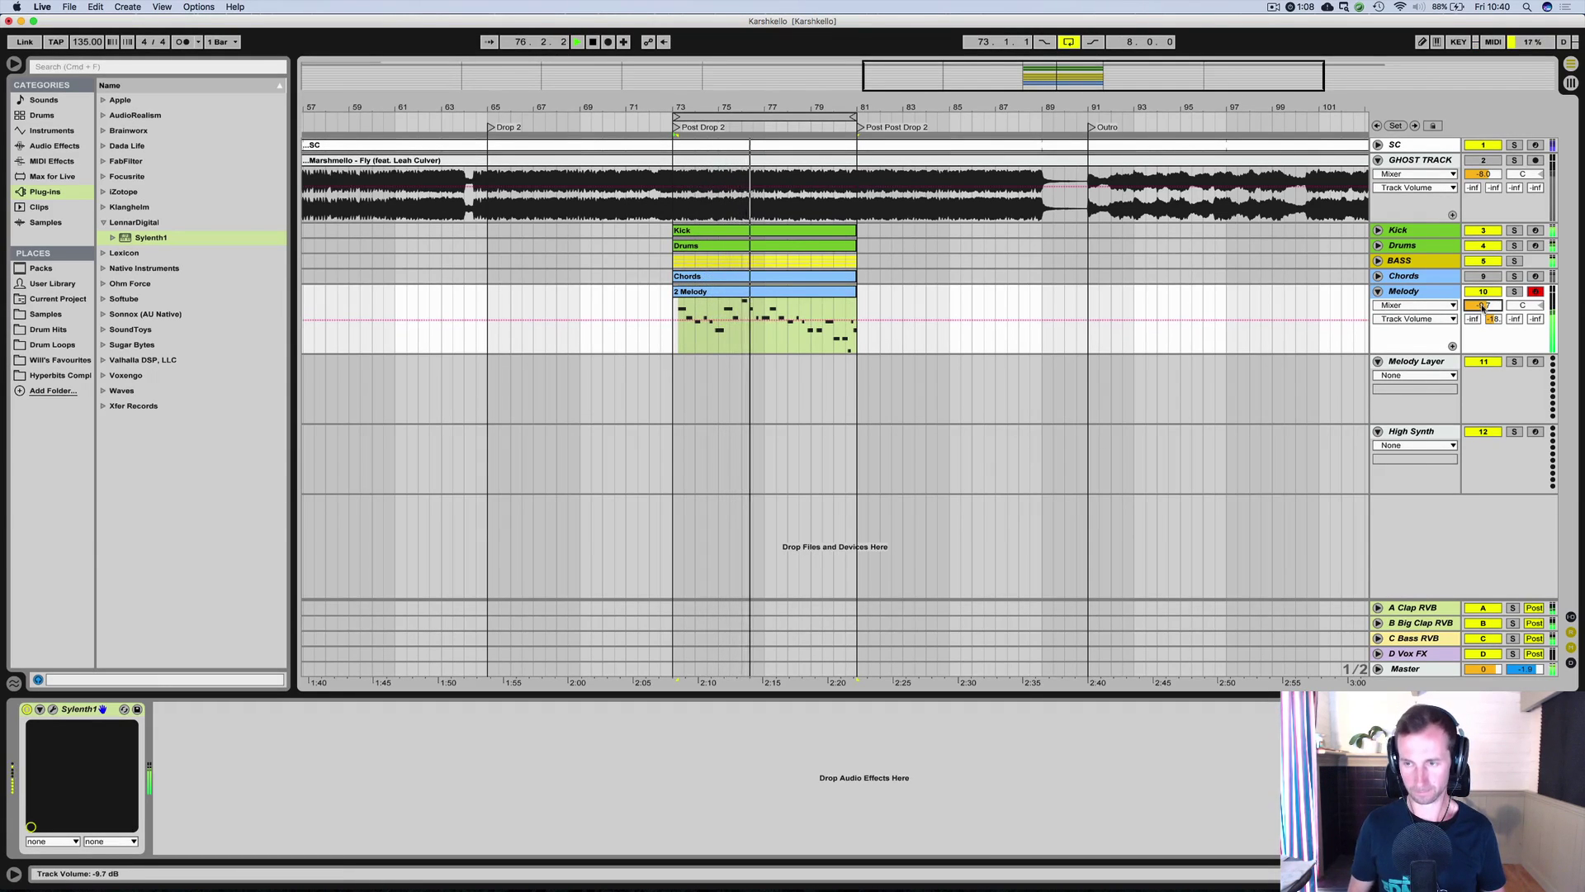
Replay the section against the soloed ghost track and save the set.
{"action": "key", "text": "space"}
{"action": "key", "text": "space"}
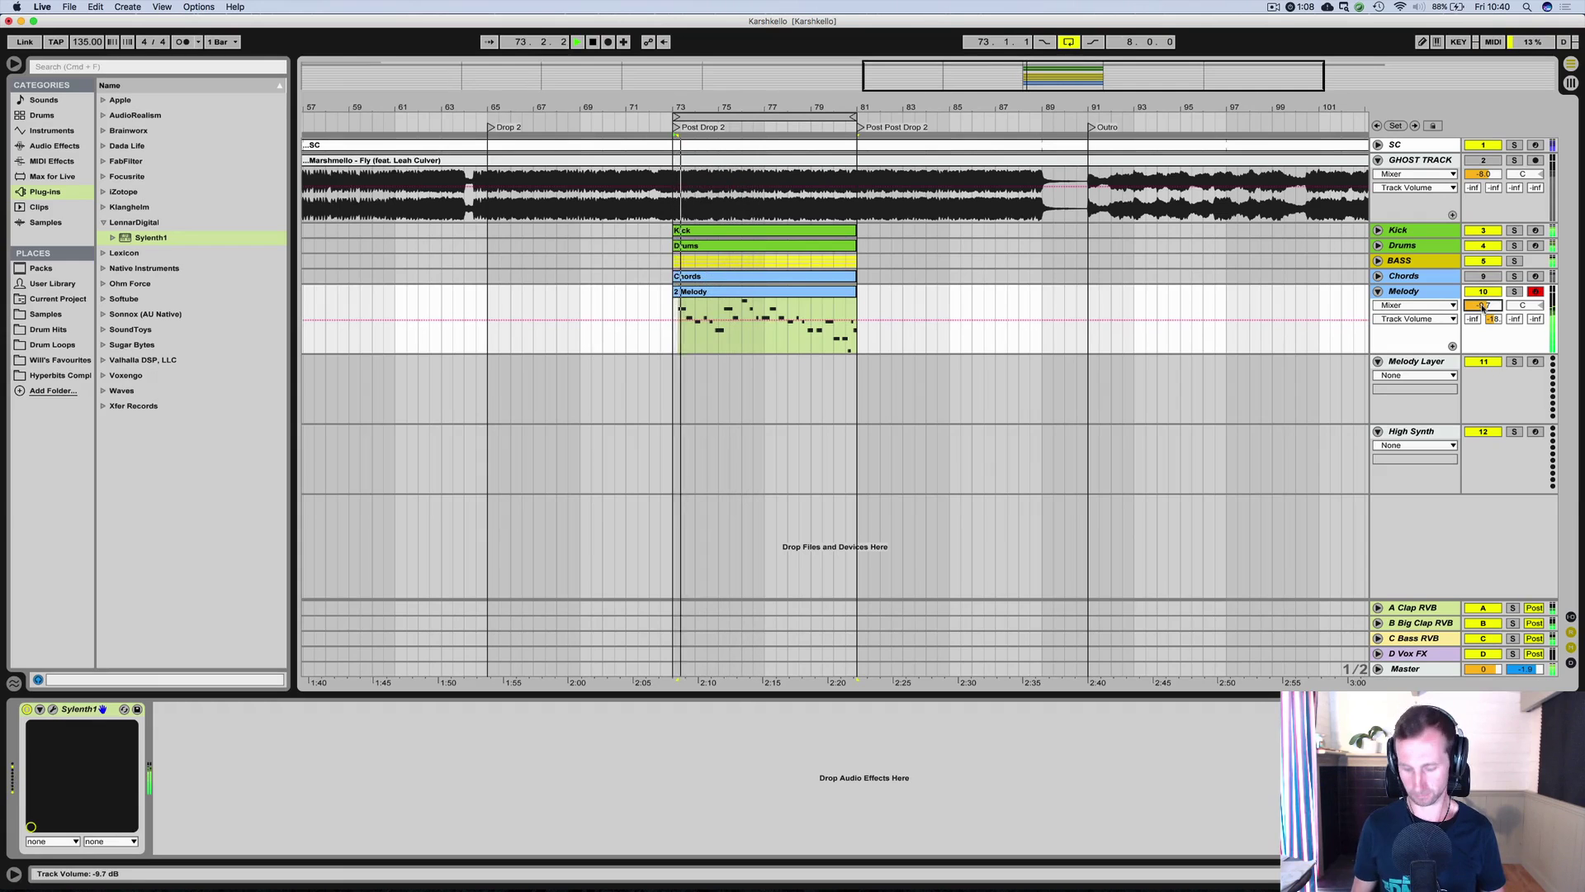
{"action": "left_click", "coordinate": [1515, 160]}
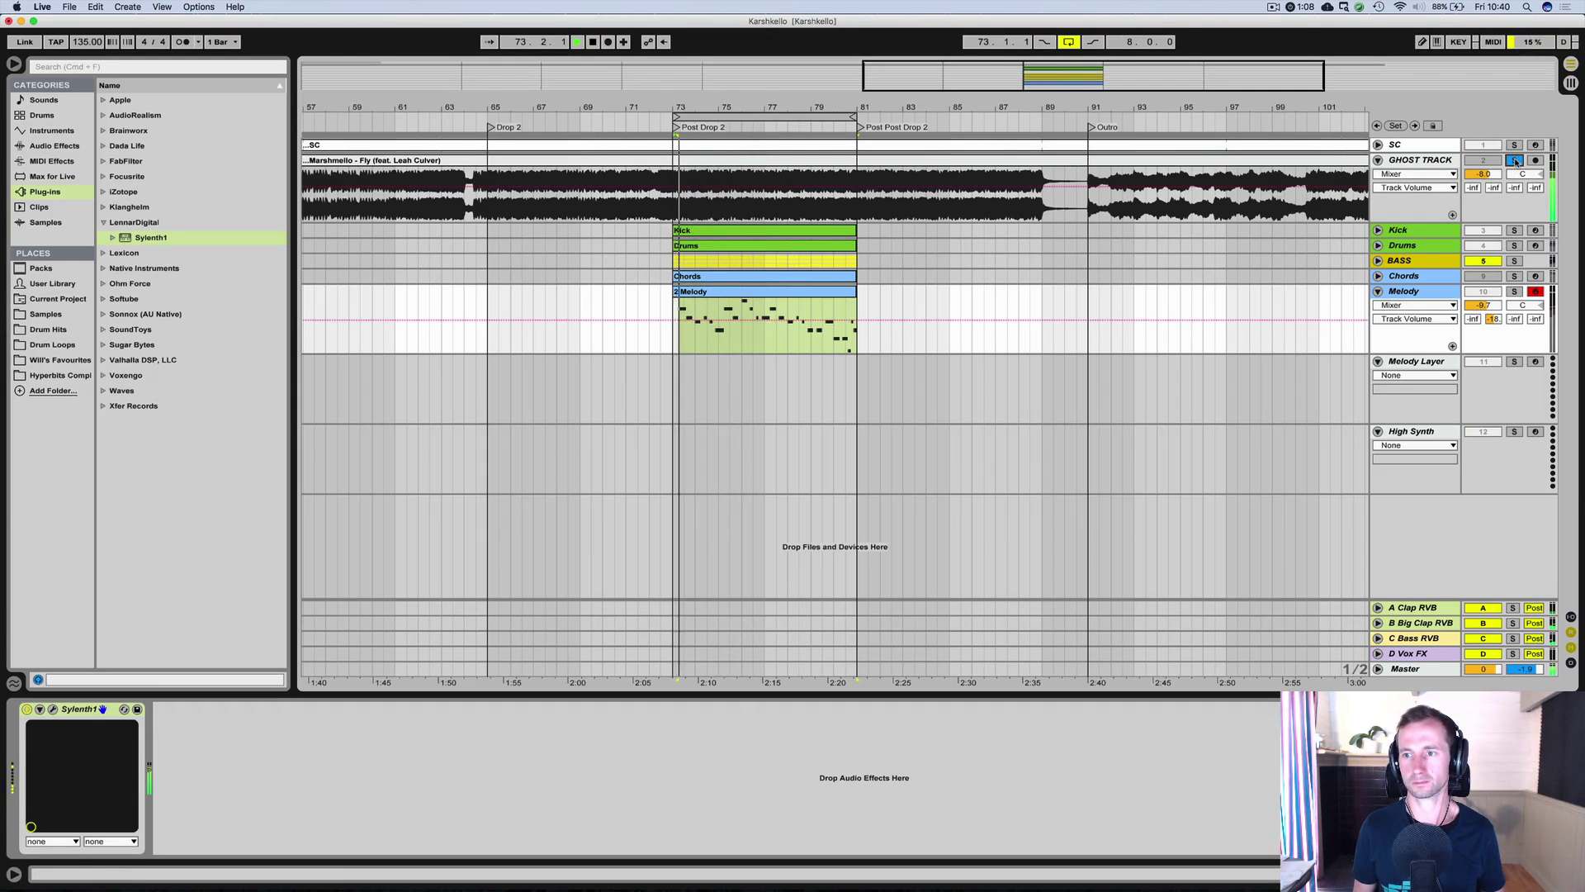
{"action": "key", "text": "super+s"}
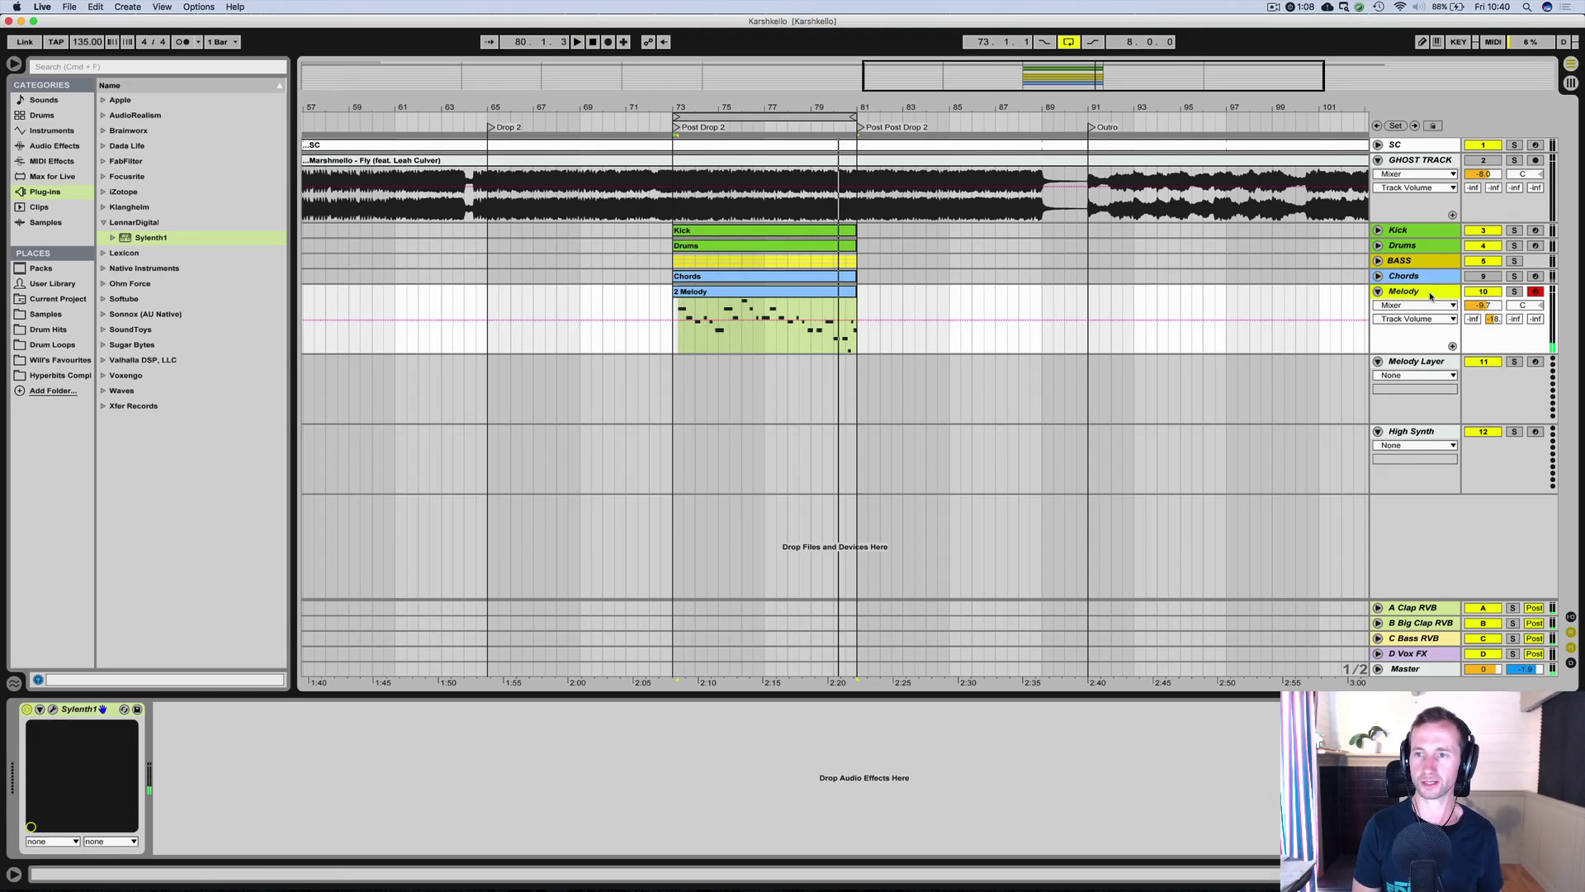
Add a Vocal Chop Melody MIDI track below Melody and create an empty MIDI clip from bar 73 to 81.
{"action": "key", "text": "super+z"}
{"action": "left_click", "coordinate": [670, 385]}
{"action": "left_click_drag", "start_coordinate": [670, 384], "coordinate": [866, 374]}
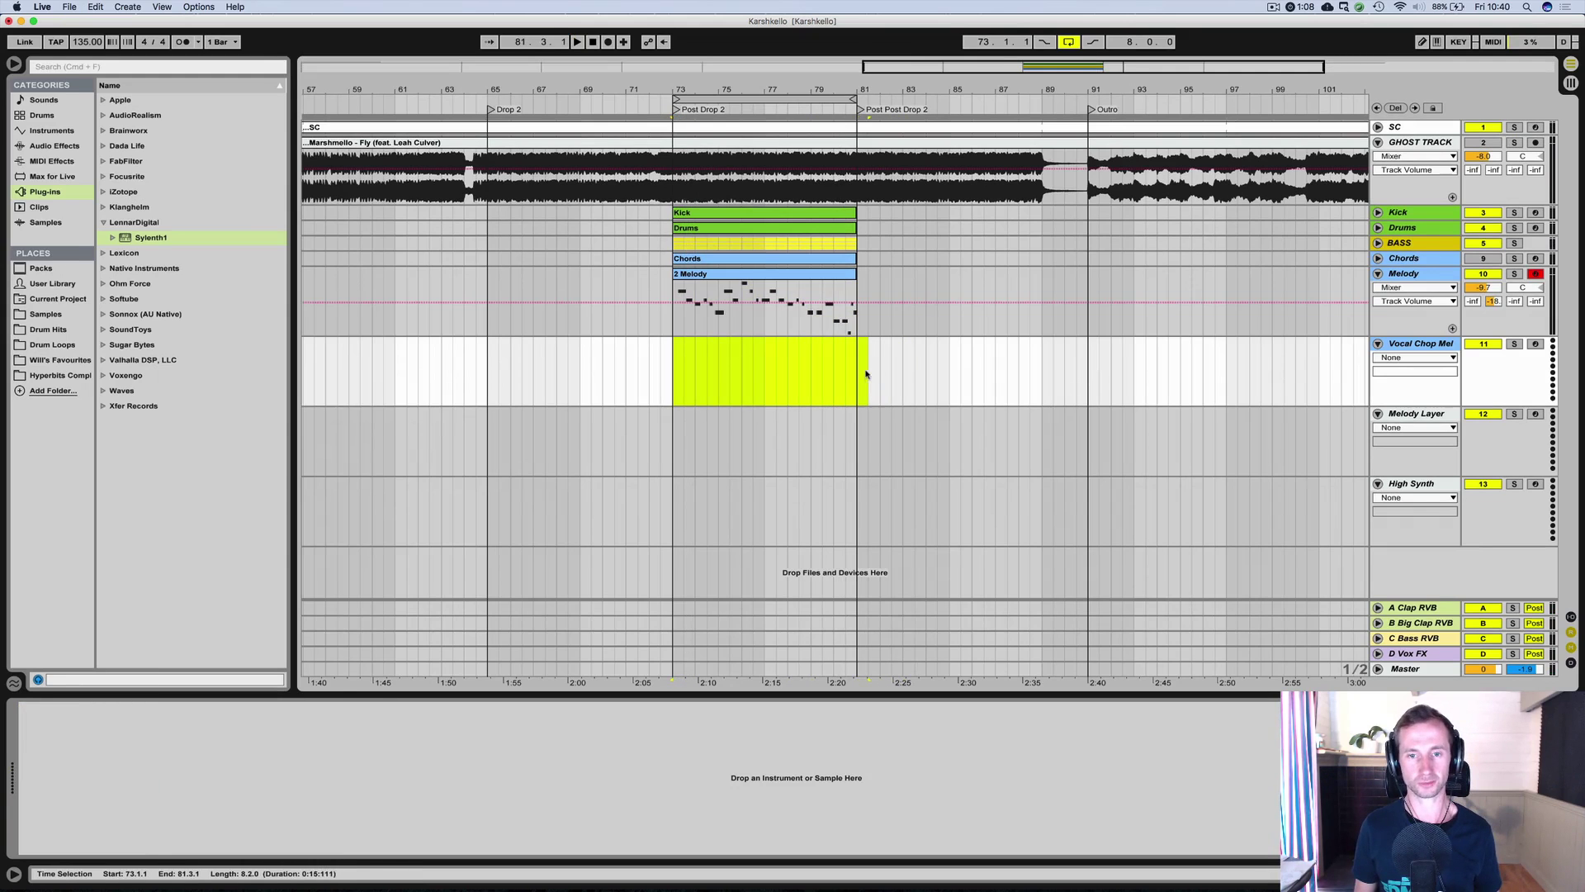
{"action": "key", "text": "super+shift+m"}
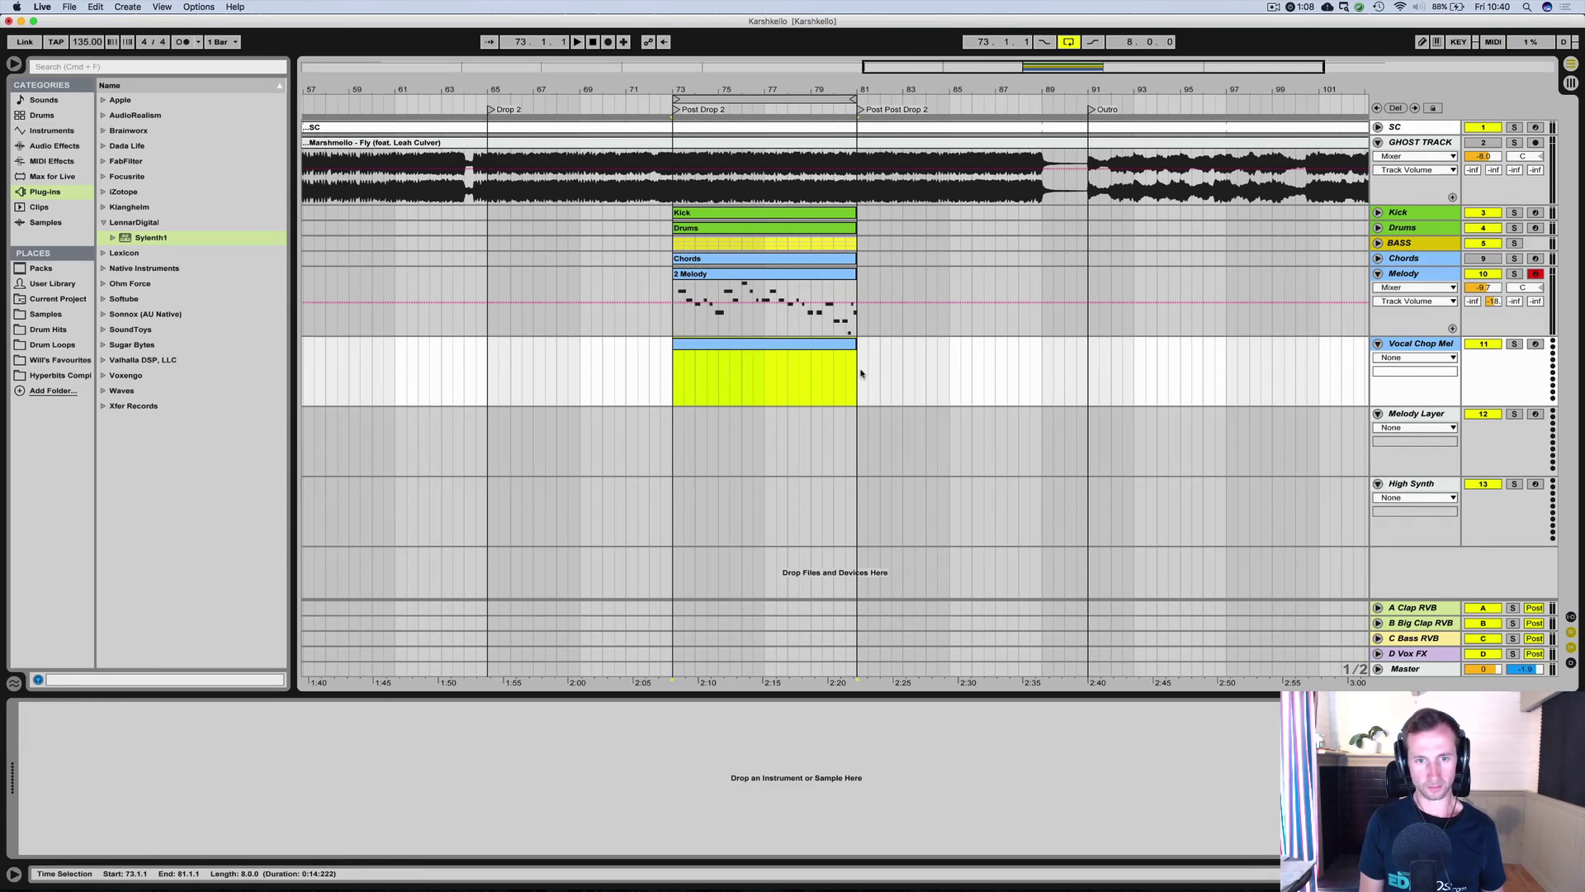
Put an empty Simpler on the Vocal Chop Melody track and open the Female Vox folder in the Vocals samples.
{"action": "left_click", "coordinate": [46, 314]}
{"action": "double_click", "coordinate": [138, 298]}
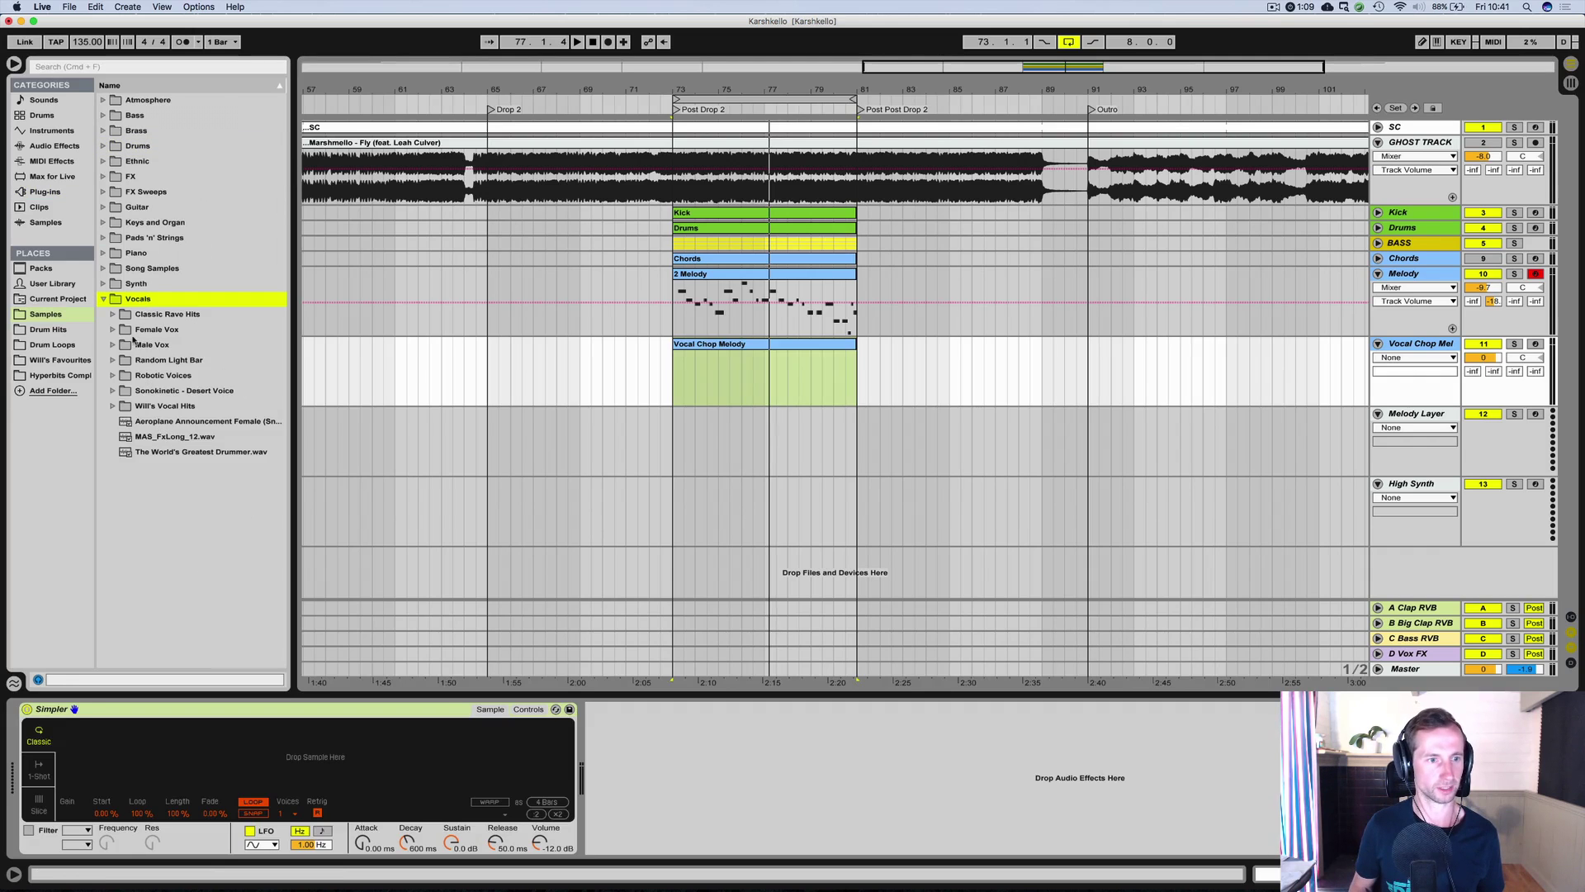
{"action": "left_click", "coordinate": [152, 345]}
{"action": "key", "text": "Up"}
{"action": "key", "text": "Right"}
Audition the Female Vox samples, including 004, 011, 019, desire2 and Uh7, for a suitable vocal chop.
{"action": "key", "text": "Down"}
{"action": "left_click", "coordinate": [164, 378]}
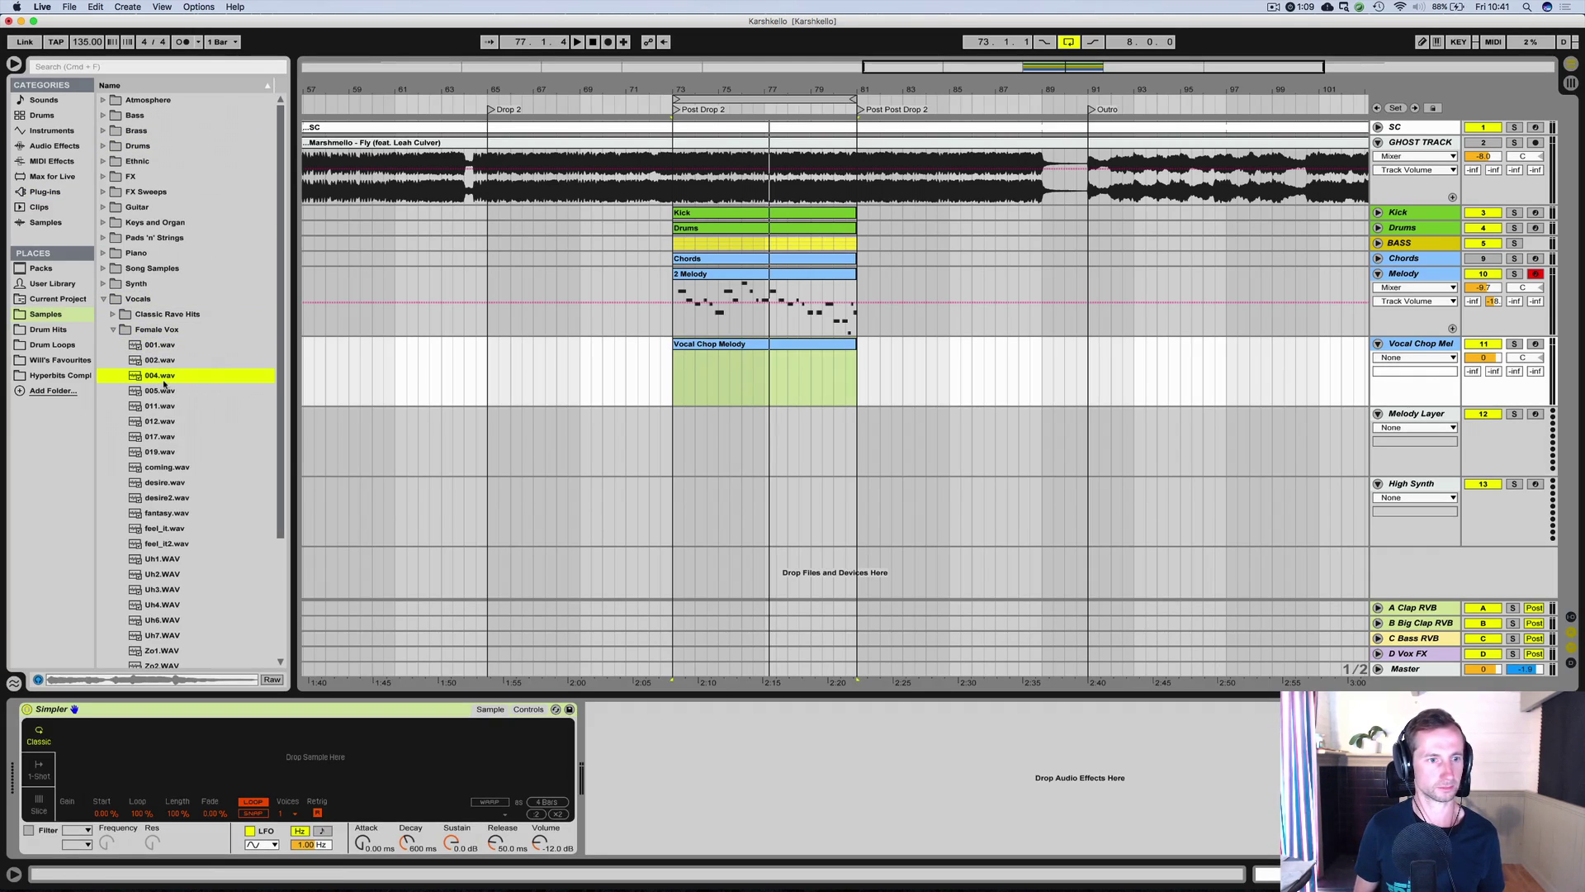
{"action": "left_click", "coordinate": [162, 405]}
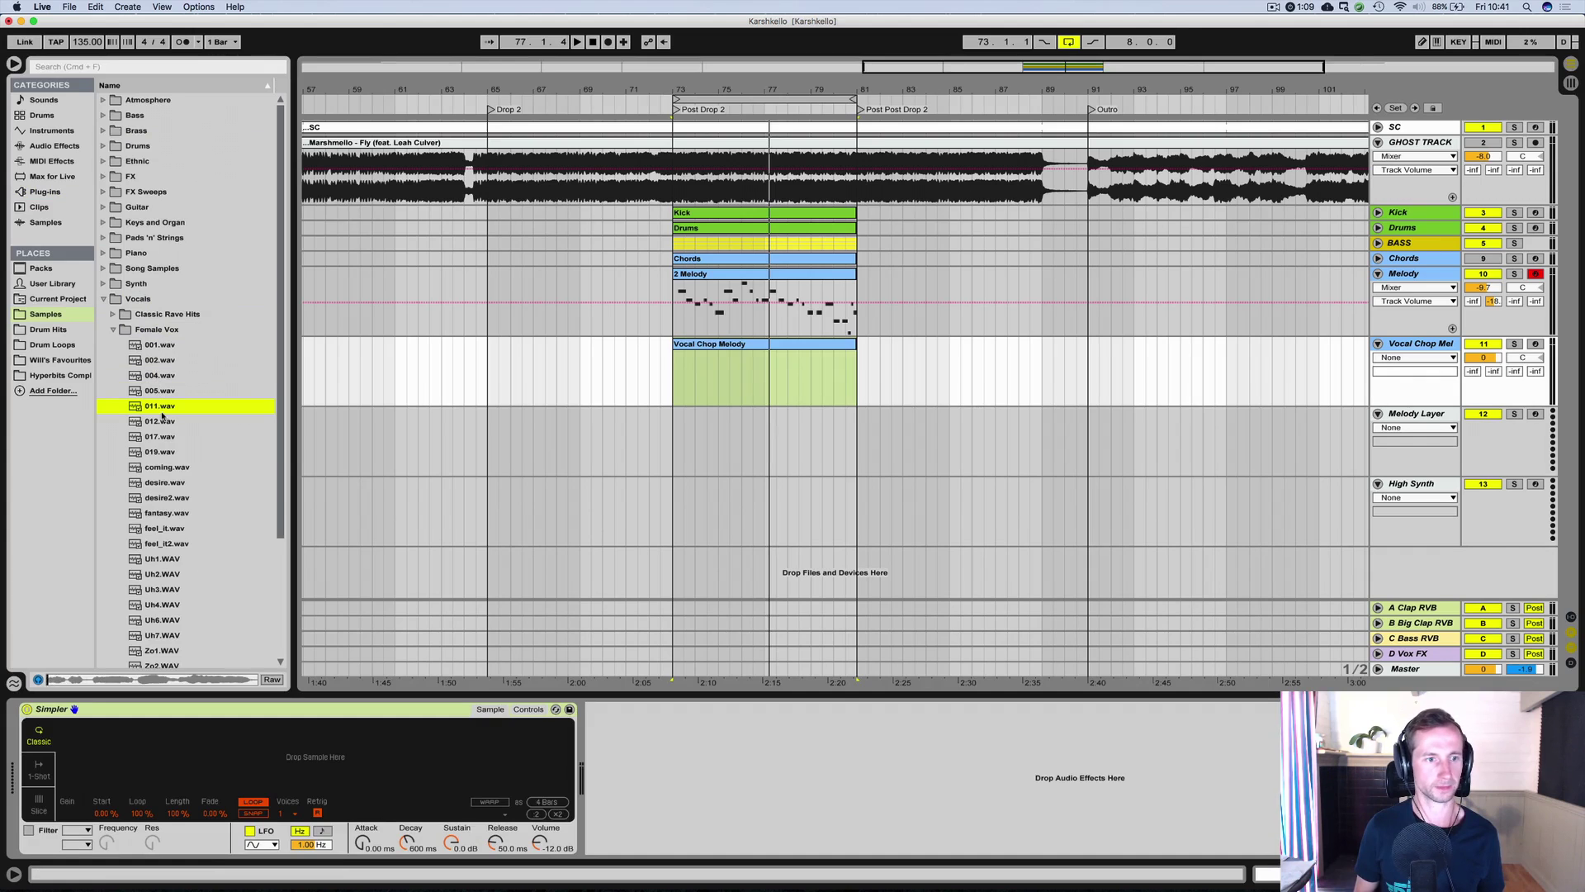
{"action": "left_click", "coordinate": [160, 452]}
{"action": "left_click", "coordinate": [166, 497]}
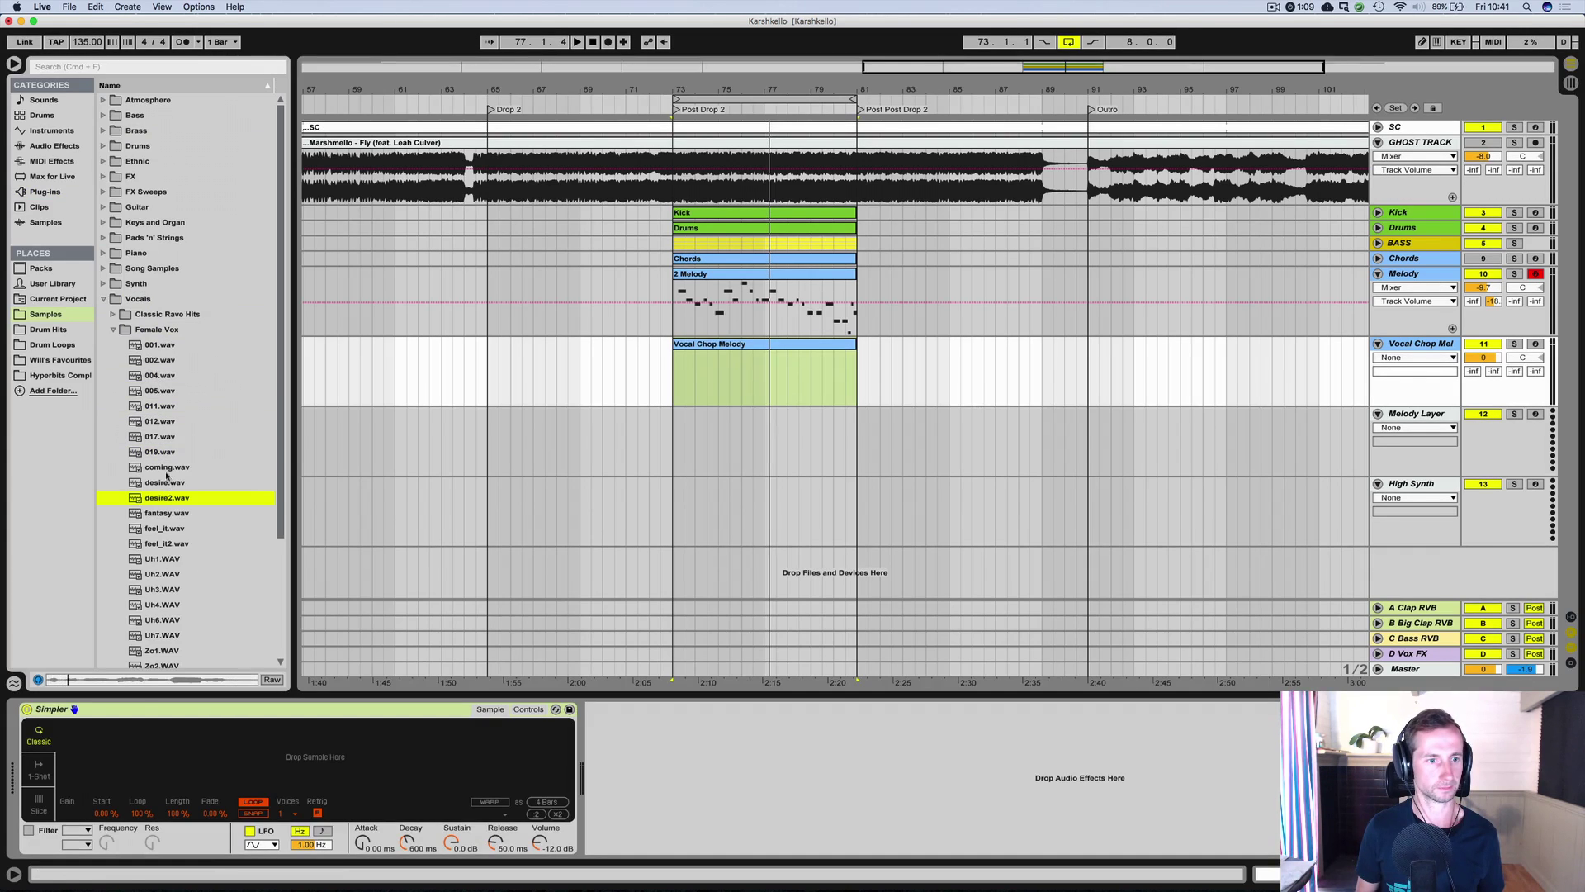
{"action": "left_click", "coordinate": [166, 471]}
{"action": "scroll", "coordinate": [167, 487], "scroll_direction": "down", "scroll_amount": 4}
{"action": "left_click", "coordinate": [167, 499]}
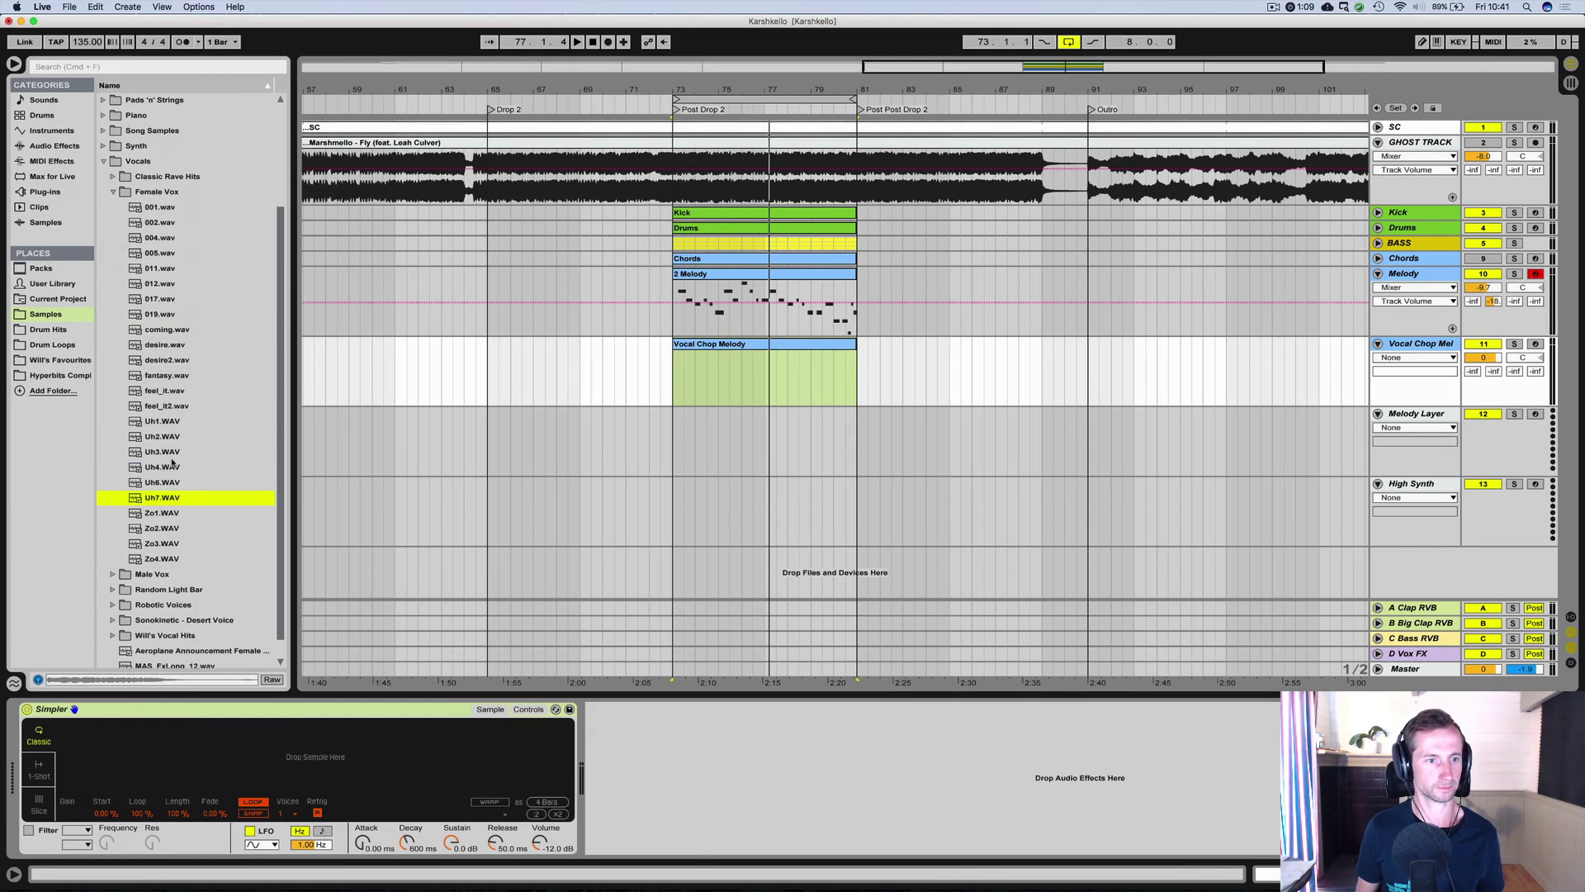
{"action": "left_click", "coordinate": [172, 454]}
{"action": "left_click", "coordinate": [172, 465]}
{"action": "left_click", "coordinate": [164, 497]}
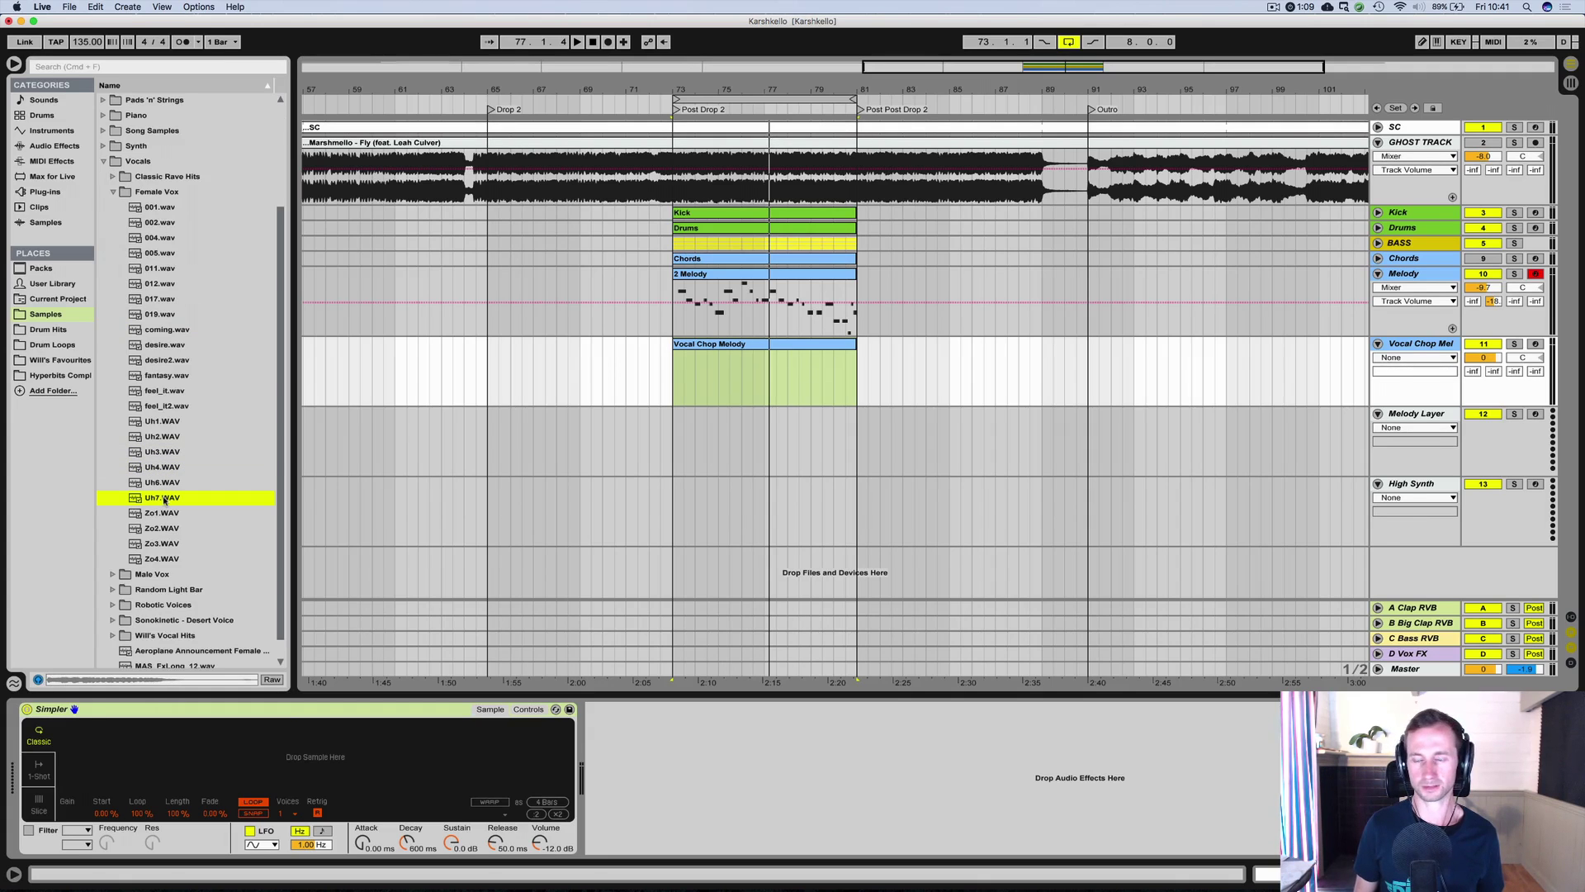
Place the Uh7.WAV sample on the Melody Layer track at bar 73 and open its clip waveform.
{"action": "left_click_drag", "start_coordinate": [164, 499], "coordinate": [676, 438]}
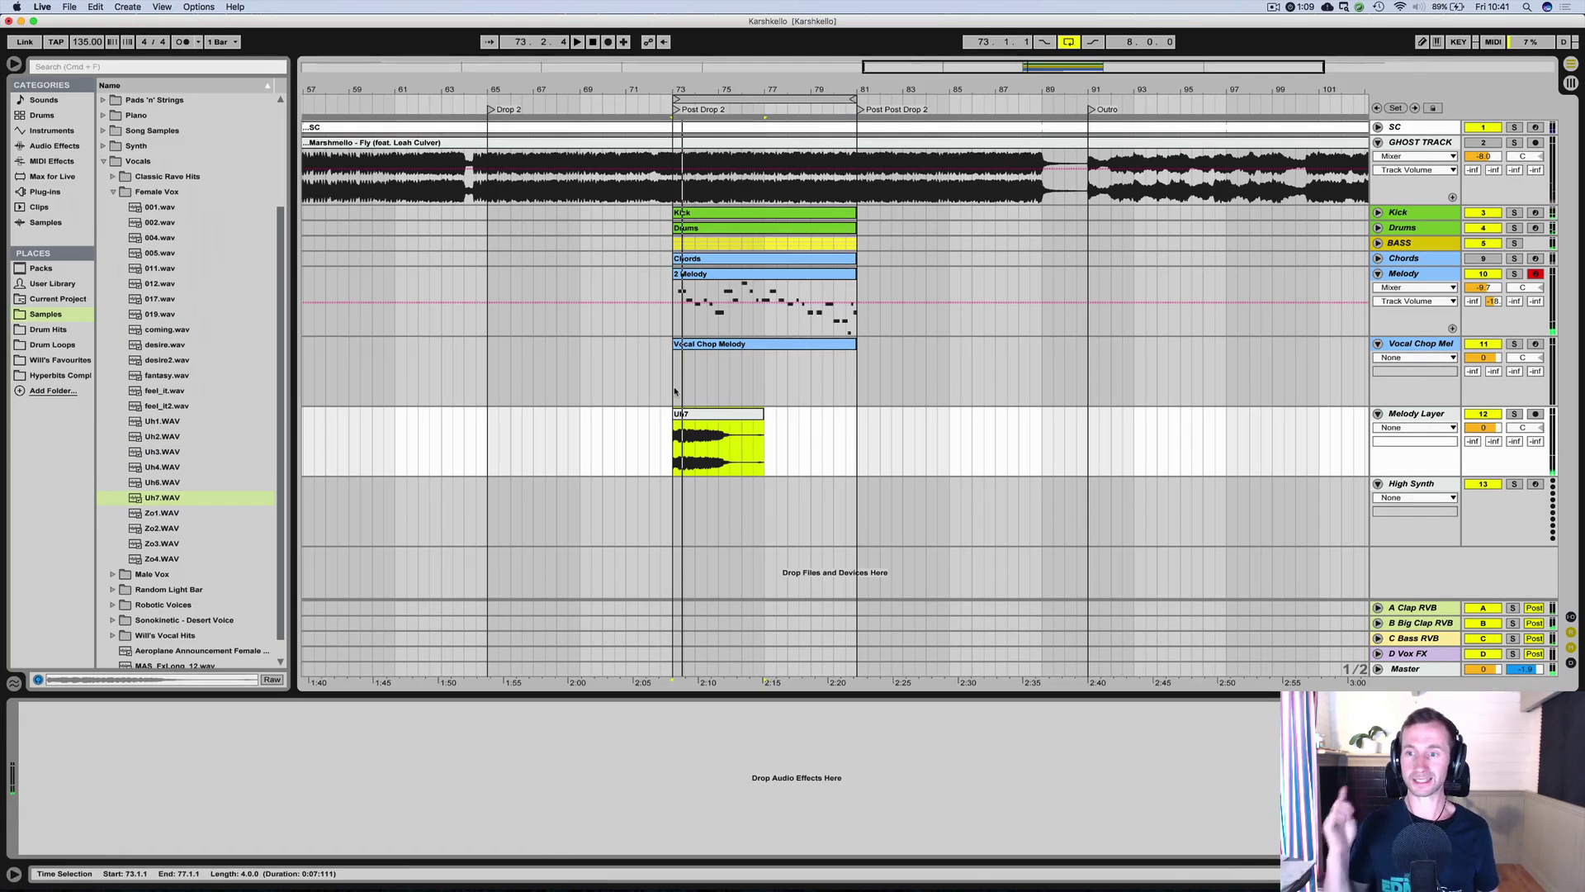
{"action": "double_click", "coordinate": [718, 445]}
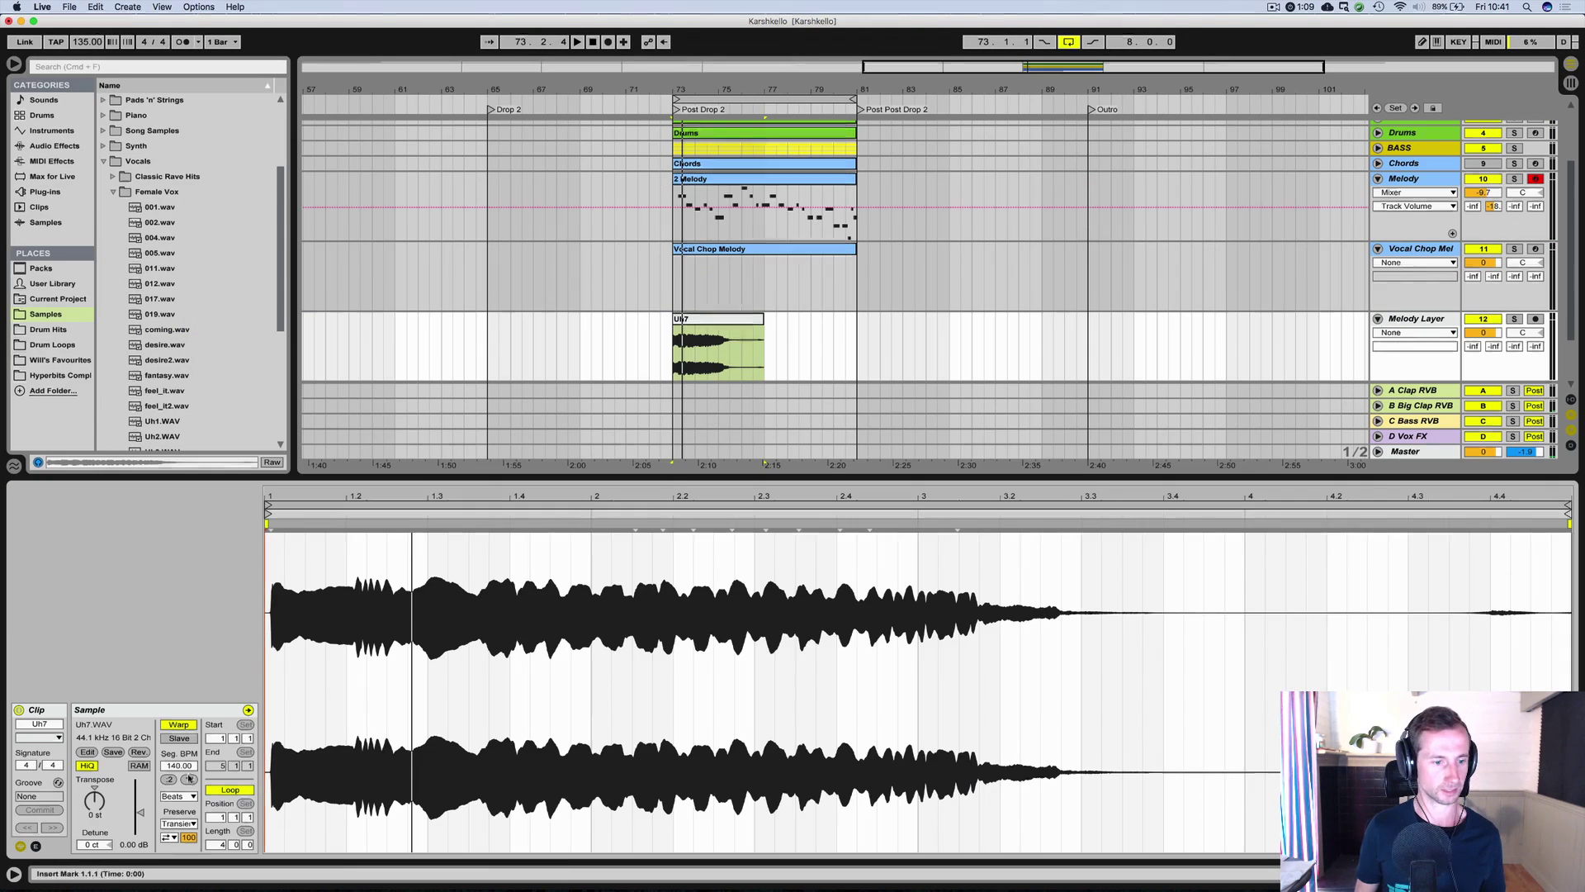
Transpose the Uh7 clip up 6 semitones and play it back to check the pitch.
{"action": "key", "text": "space"}
{"action": "left_click_drag", "start_coordinate": [95, 804], "coordinate": [95, 791]}
{"action": "key", "text": "space"}
{"action": "key", "text": "space"}
{"action": "key", "text": "space"}
{"action": "key", "text": "space"}
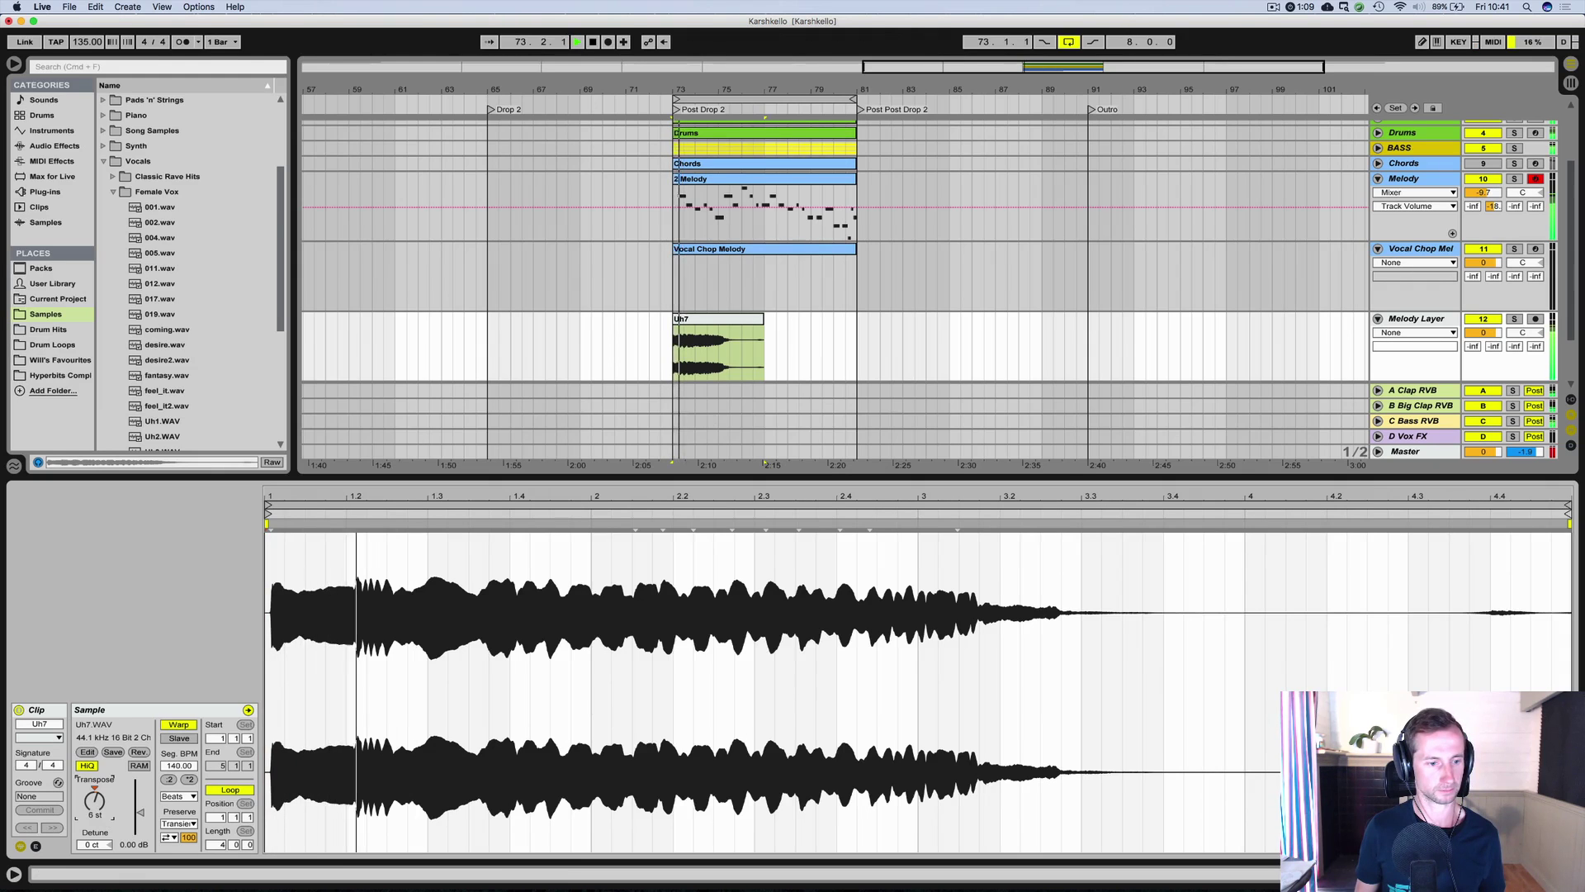
{"action": "key", "text": "space"}
{"action": "key", "text": "space"}
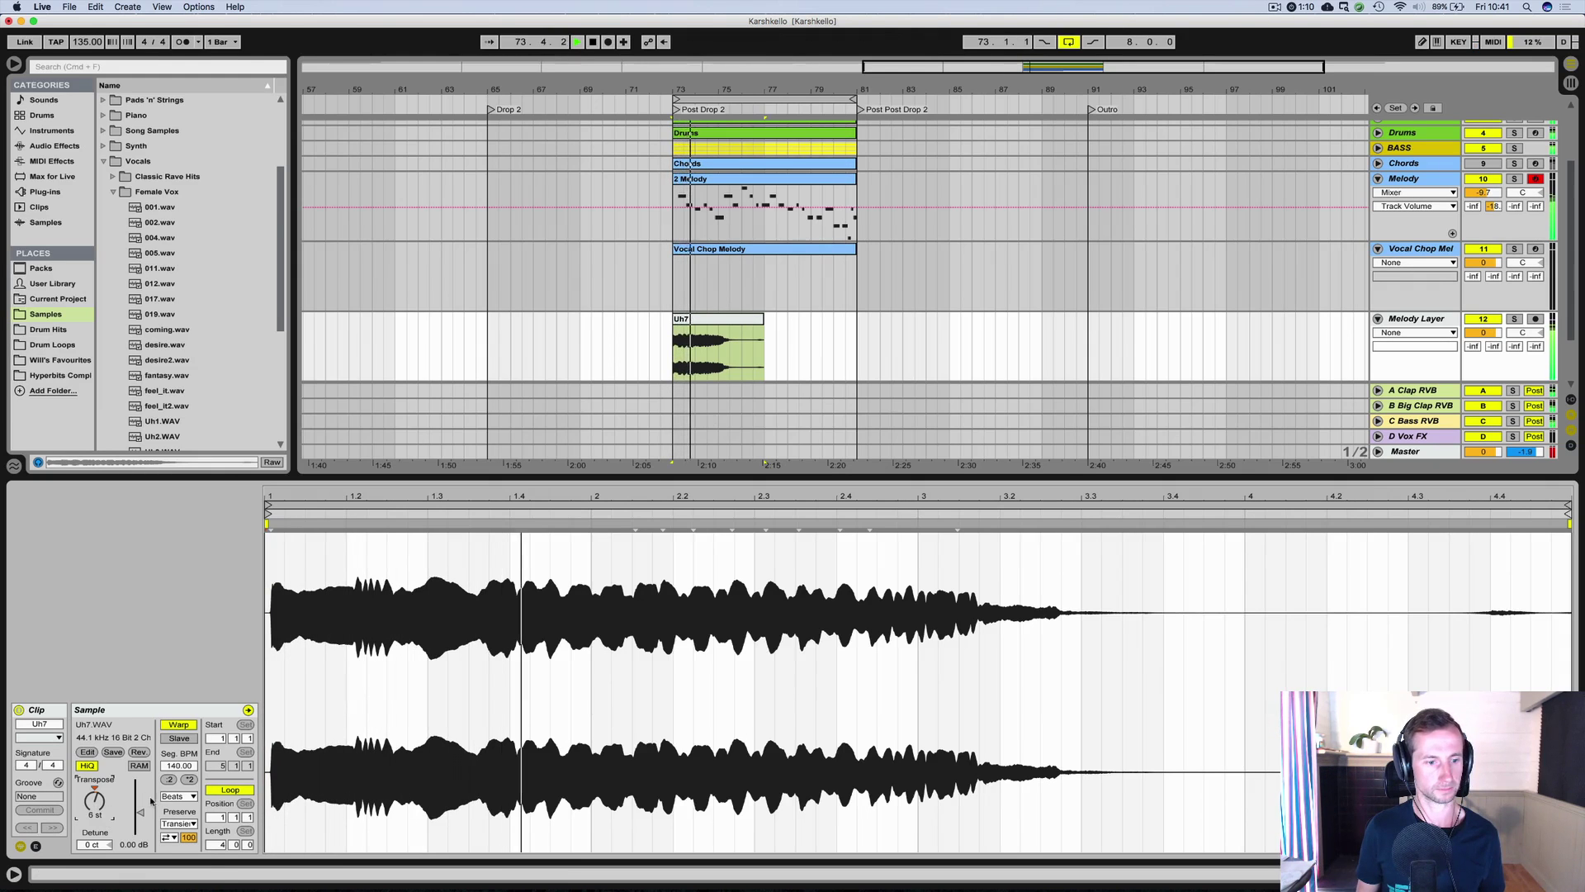
Set the Uh7 clip's warp mode to Complex Pro and listen to how the transposed vocal sounds.
{"action": "left_click", "coordinate": [180, 798]}
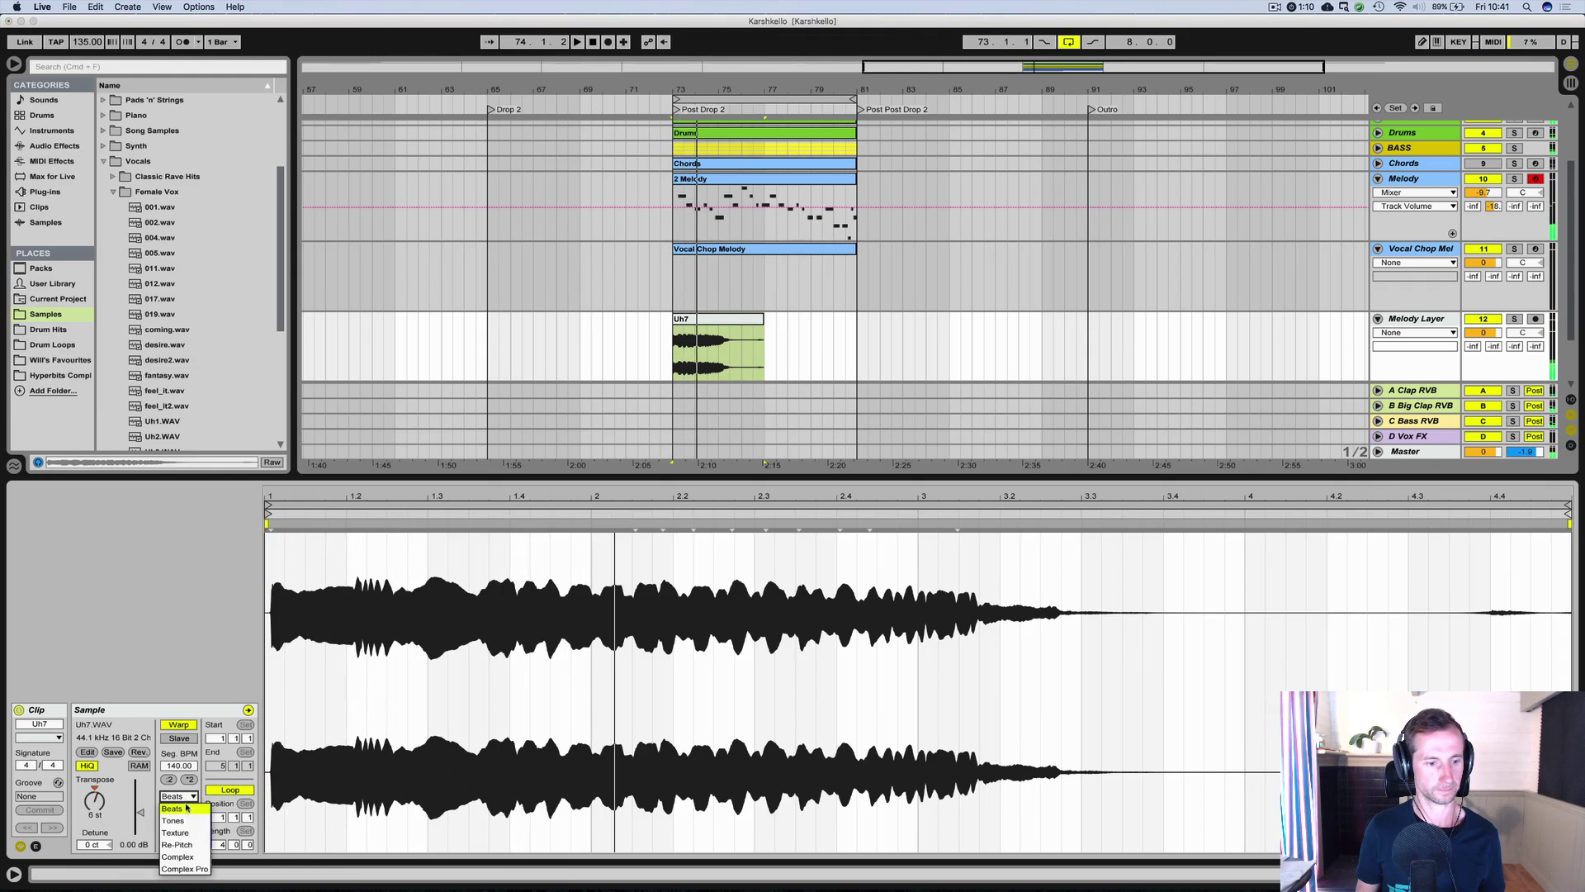
{"action": "left_click", "coordinate": [192, 867]}
{"action": "key", "text": "space"}
{"action": "key", "text": "space"}
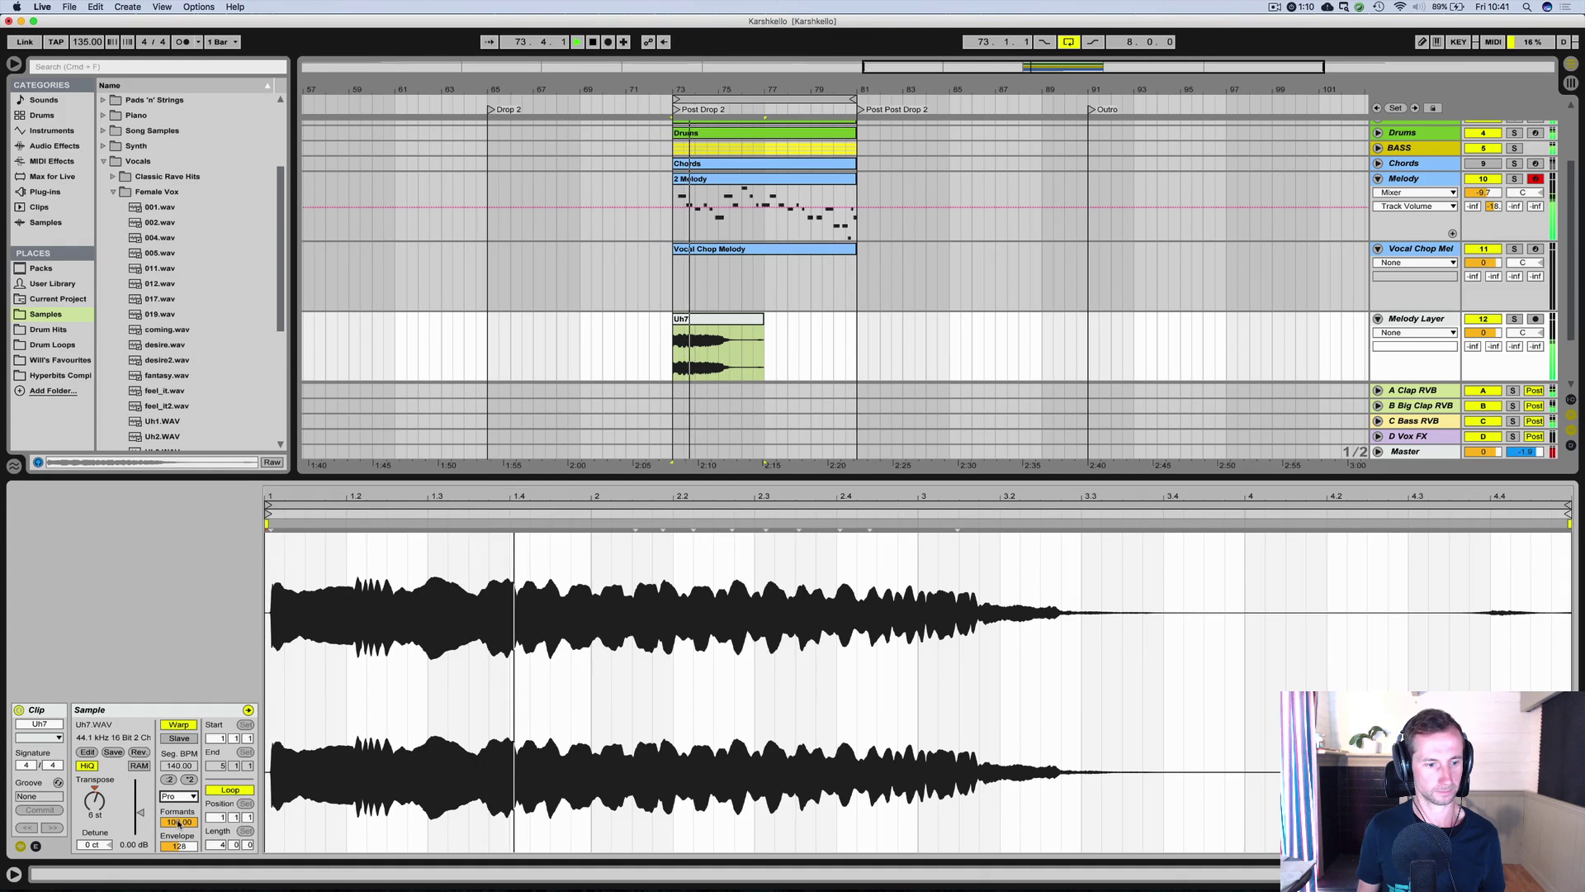
{"action": "left_click", "coordinate": [178, 823]}
{"action": "key", "text": "space"}
{"action": "key", "text": "space"}
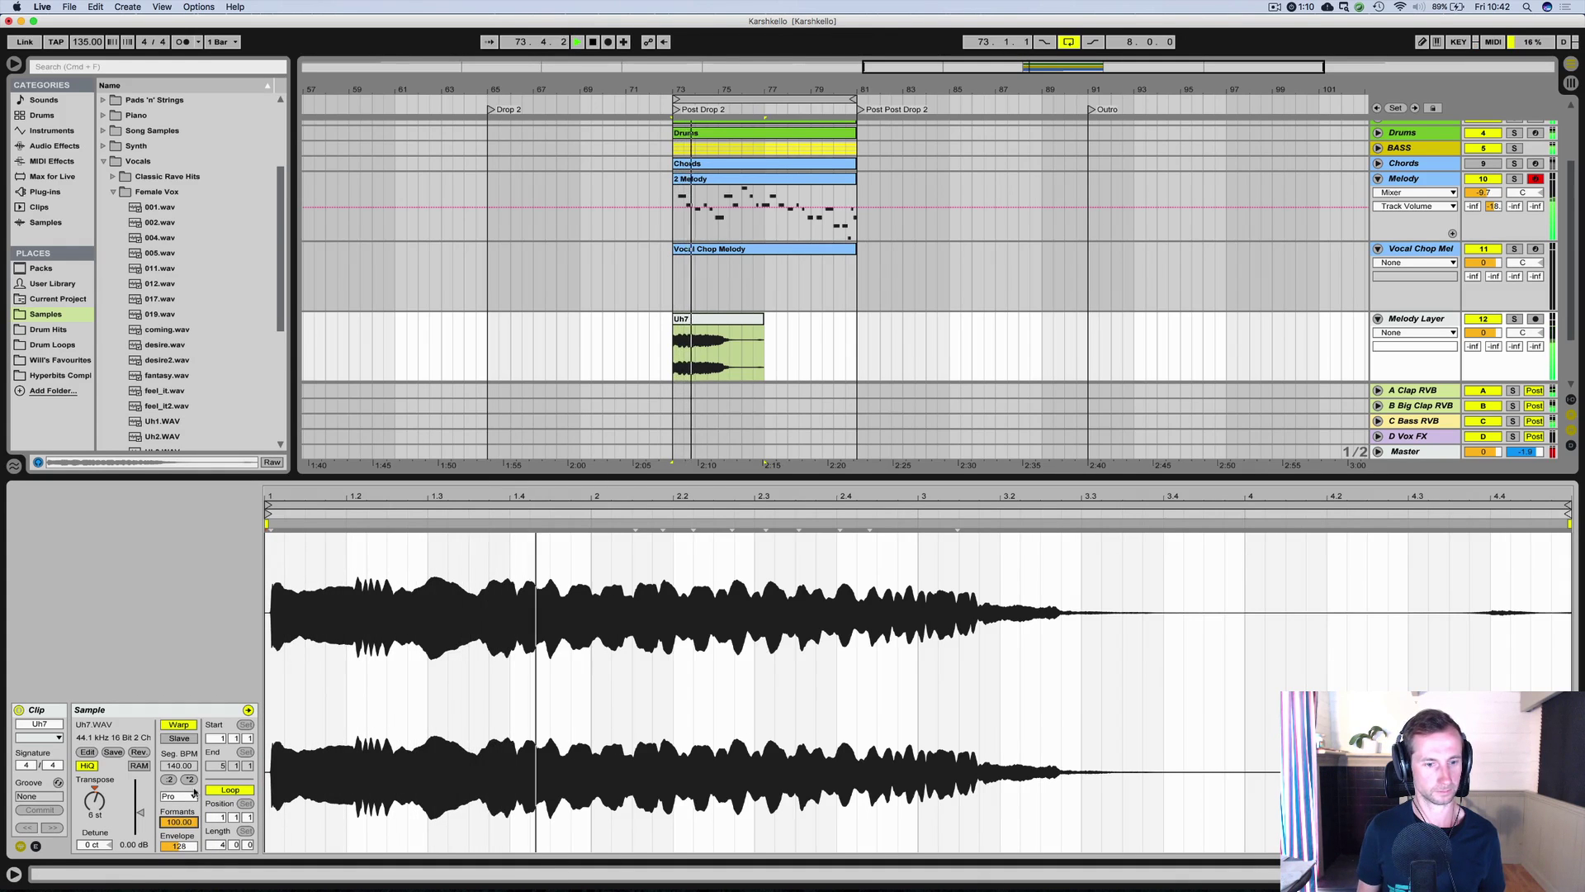
{"action": "key", "text": "space"}
{"action": "key", "text": "space"}
{"action": "key", "text": "space"}
Turn off warping for the Uh7 clip on the Melody Layer track.
{"action": "left_click_drag", "start_coordinate": [695, 86], "coordinate": [690, 157]}
{"action": "key", "text": "space"}
{"action": "left_click_drag", "start_coordinate": [578, 82], "coordinate": [572, 88]}
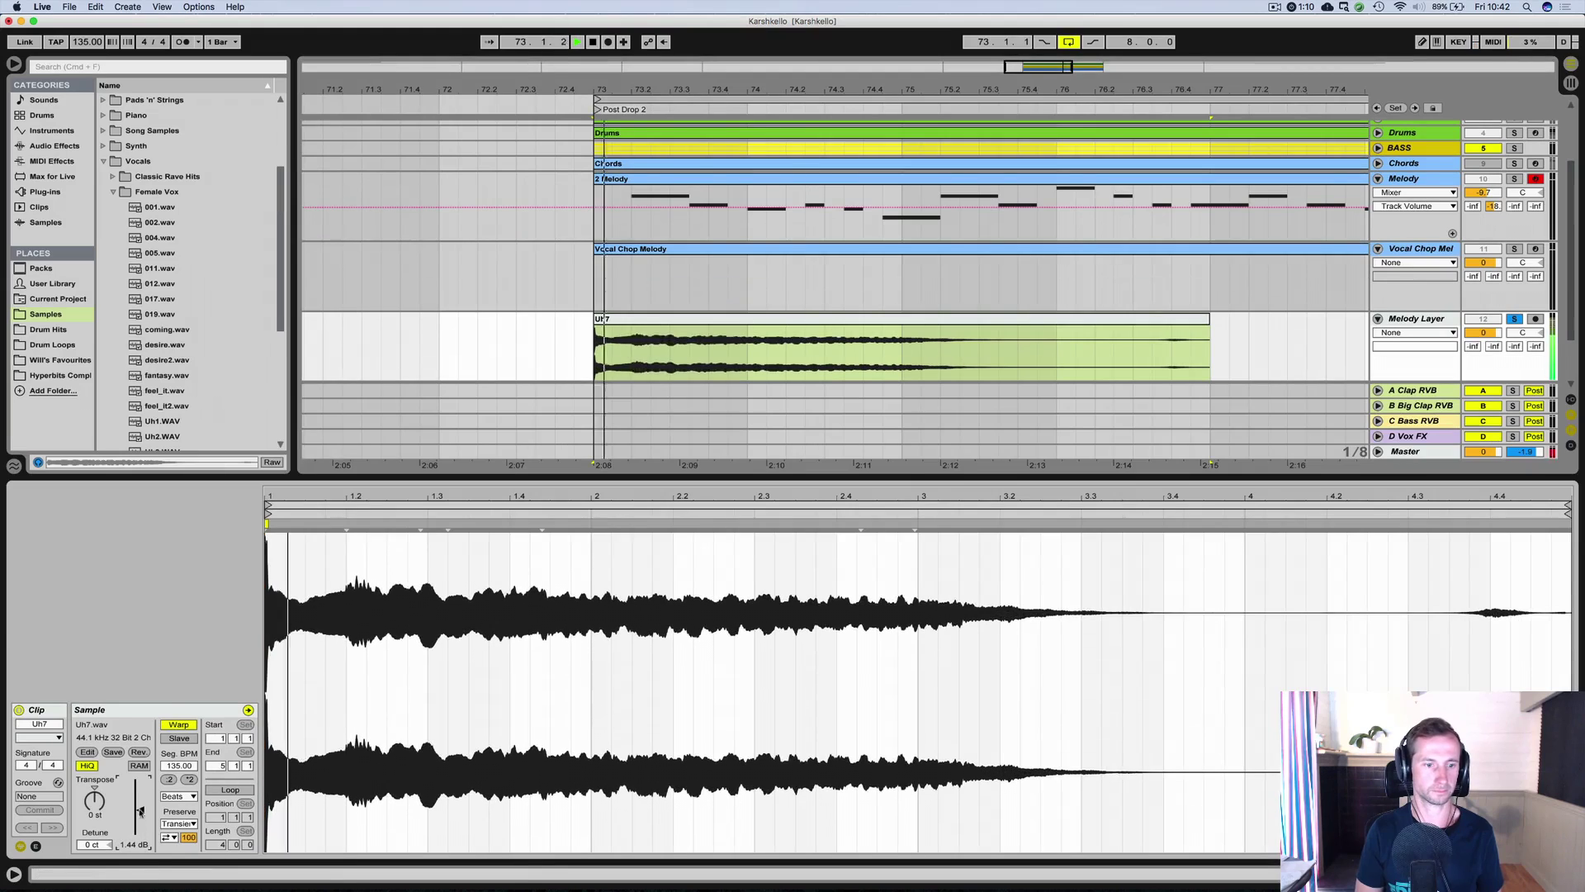
{"action": "left_click", "coordinate": [179, 724]}
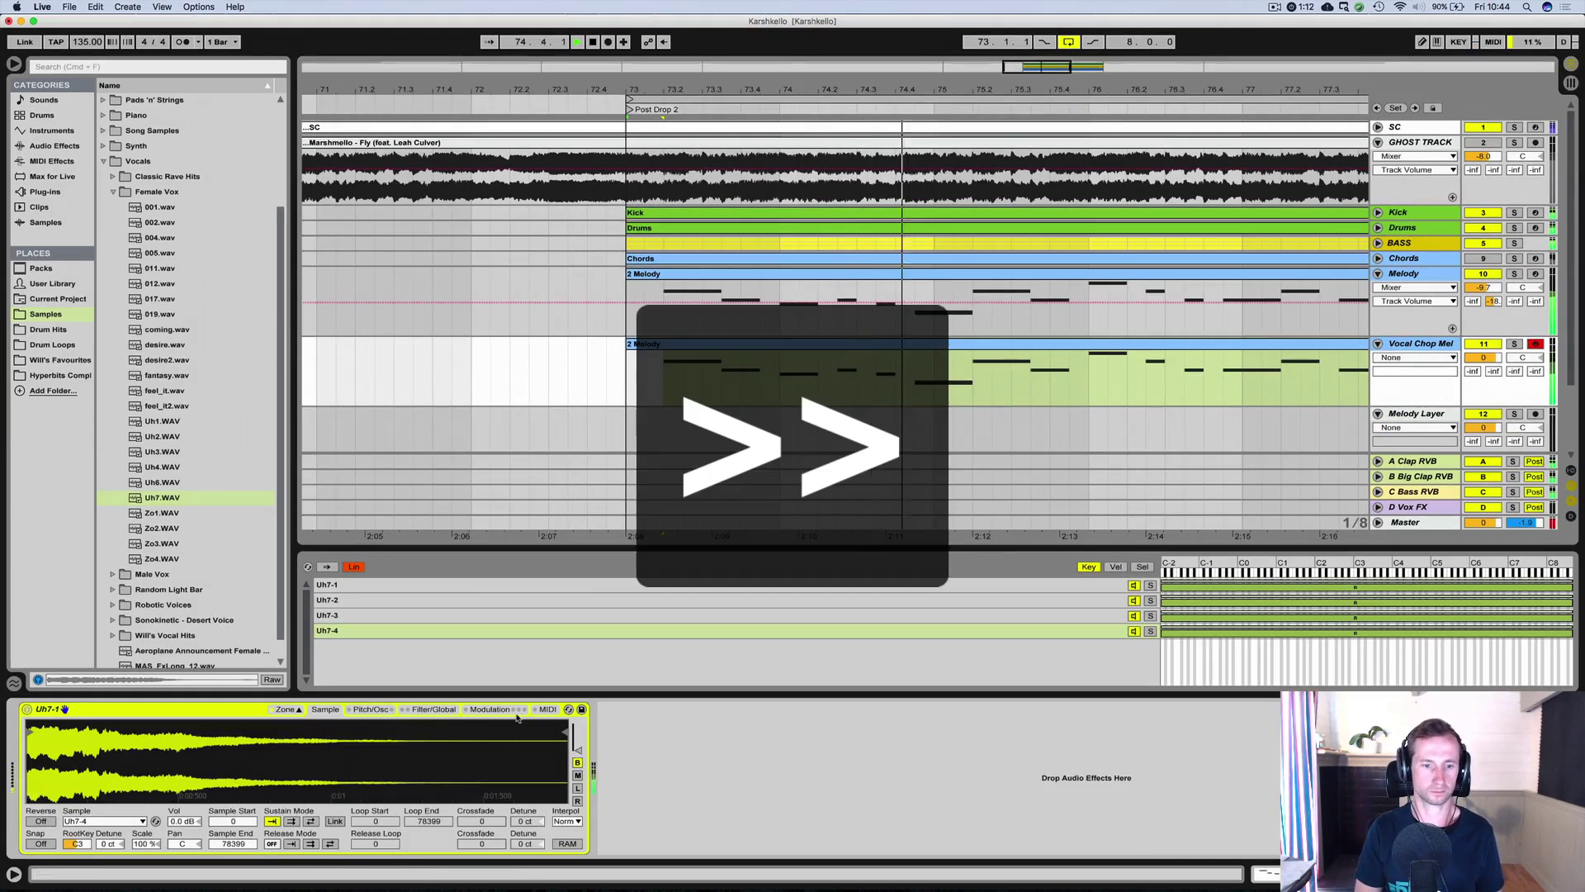
Raise the Vocal Chop Melody track's send to reverb return B and lower the MELODY group's volume in the arrangement.
{"action": "left_click", "coordinate": [1483, 380]}
{"action": "left_click_drag", "start_coordinate": [1493, 371], "coordinate": [1494, 323]}
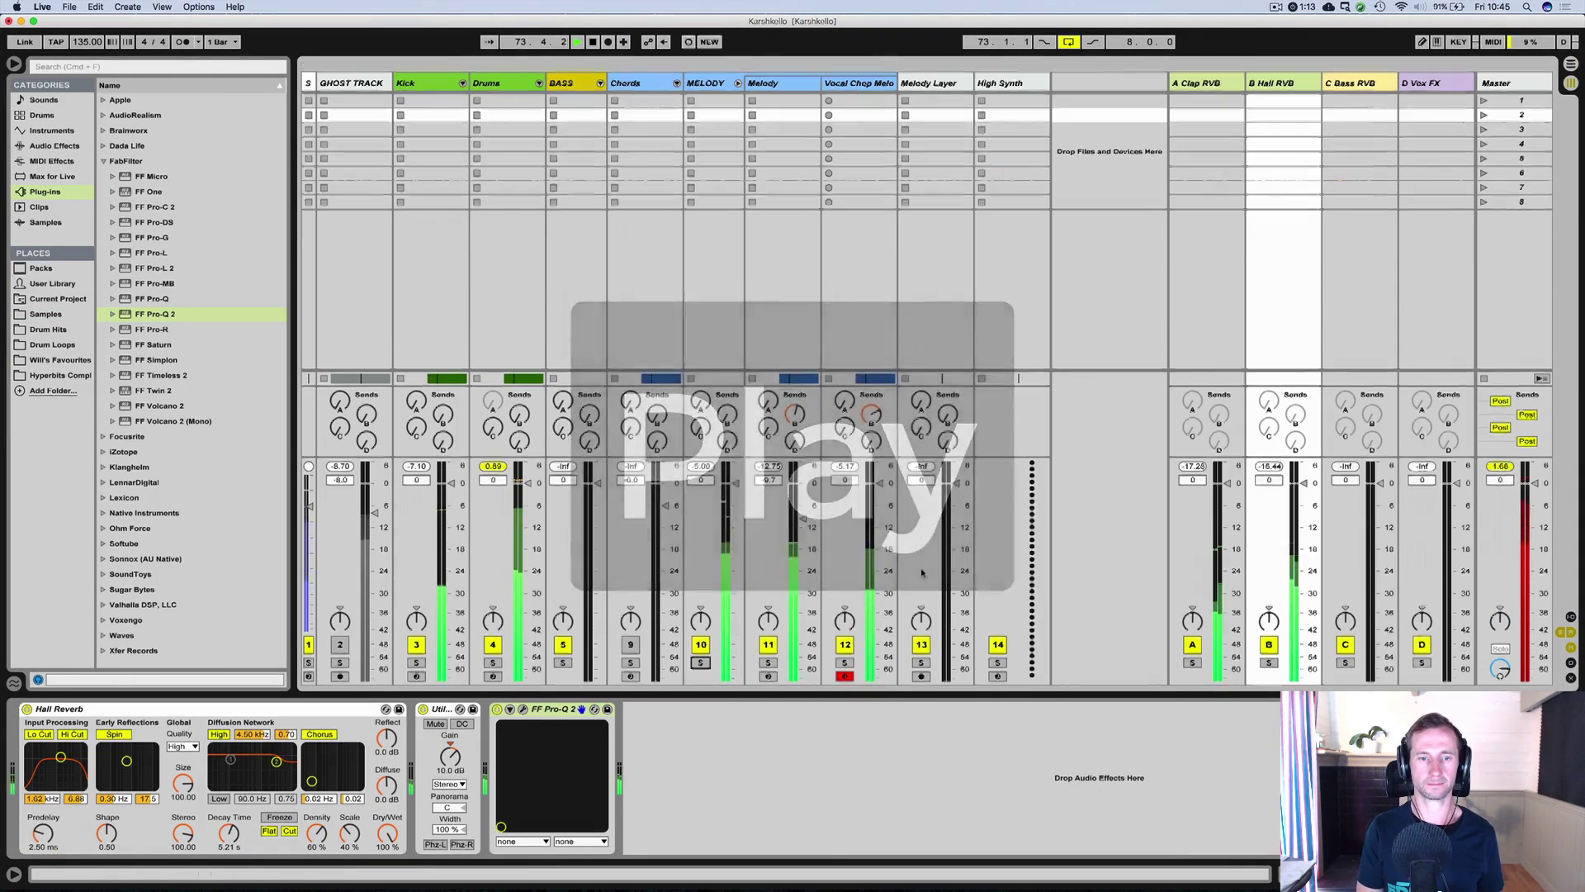
{"action": "key", "text": "Tab"}
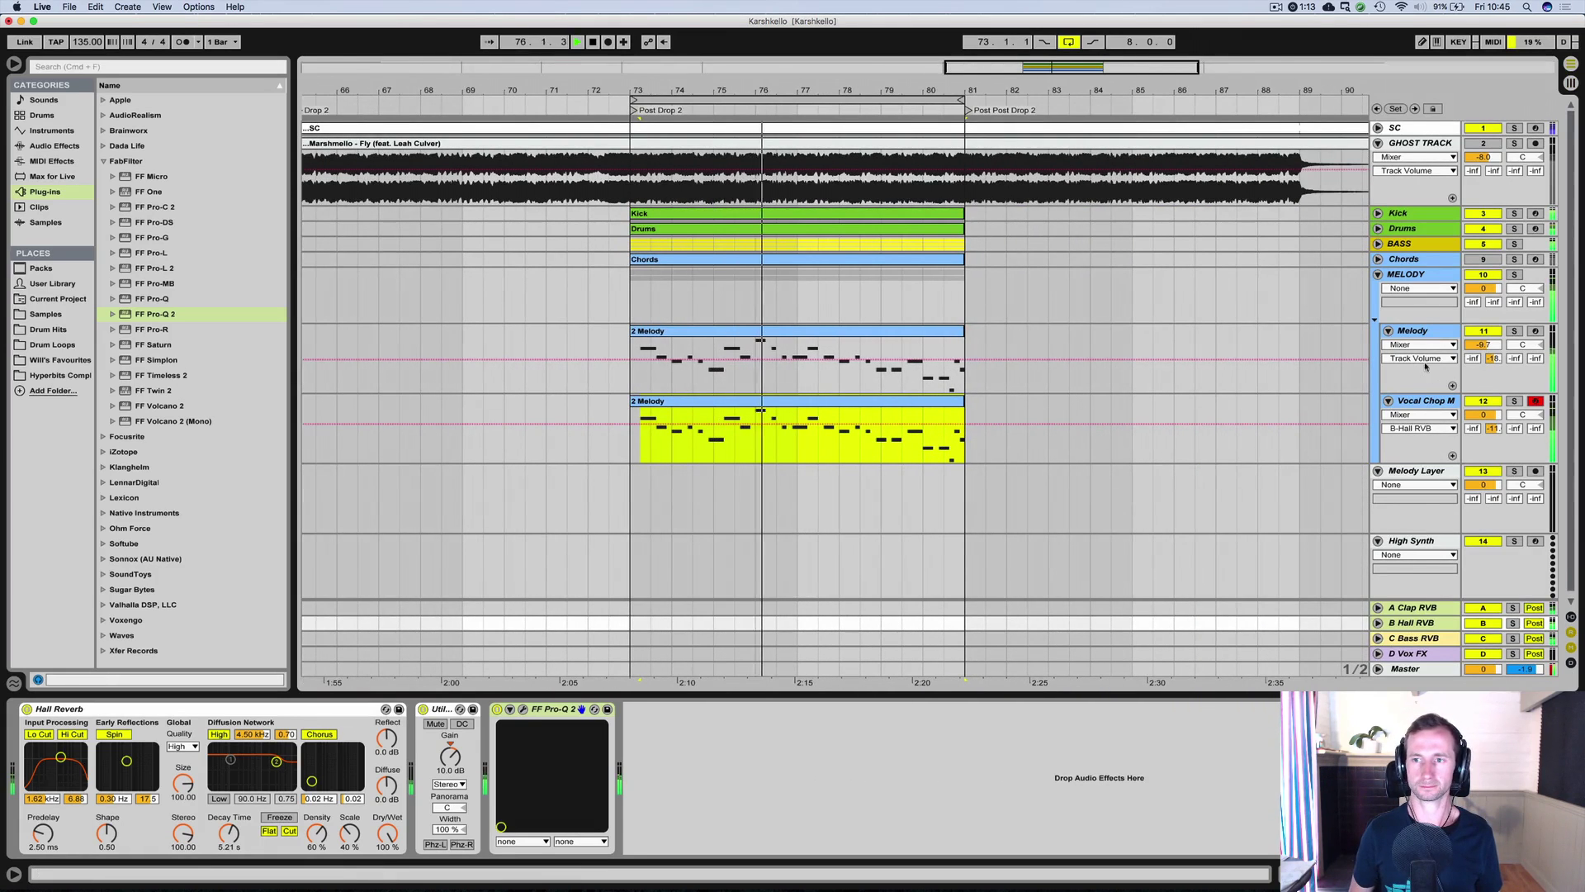
{"action": "left_click_drag", "start_coordinate": [1483, 289], "coordinate": [1477, 290]}
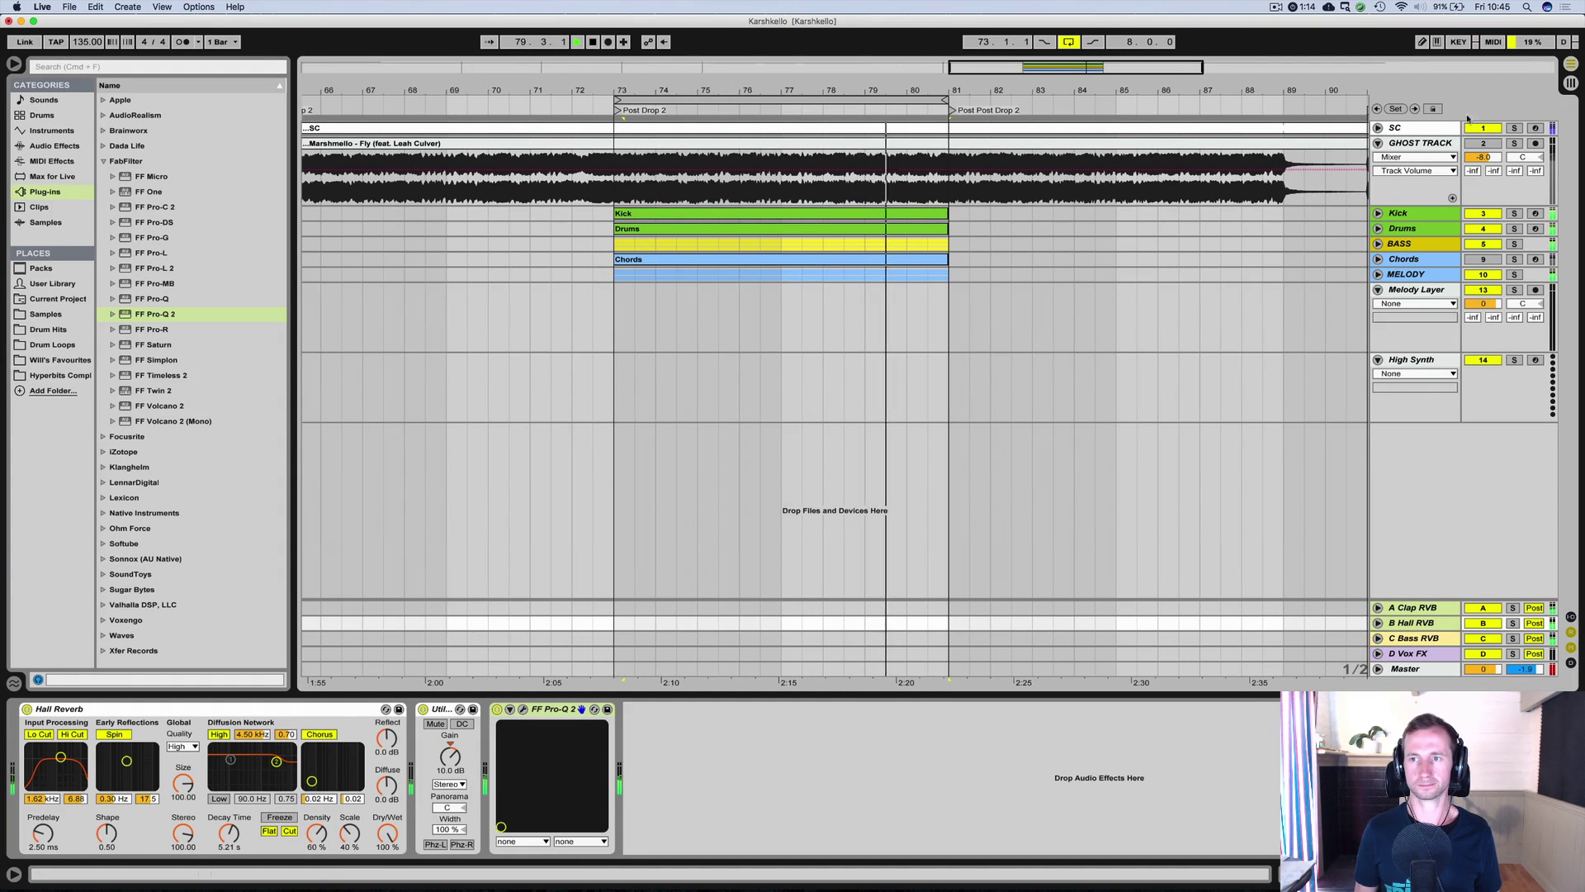
Compare the Post Drop 2 mix with the reference by soloing and unsoloing GHOST TRACK during playback.
{"action": "left_click", "coordinate": [1515, 143]}
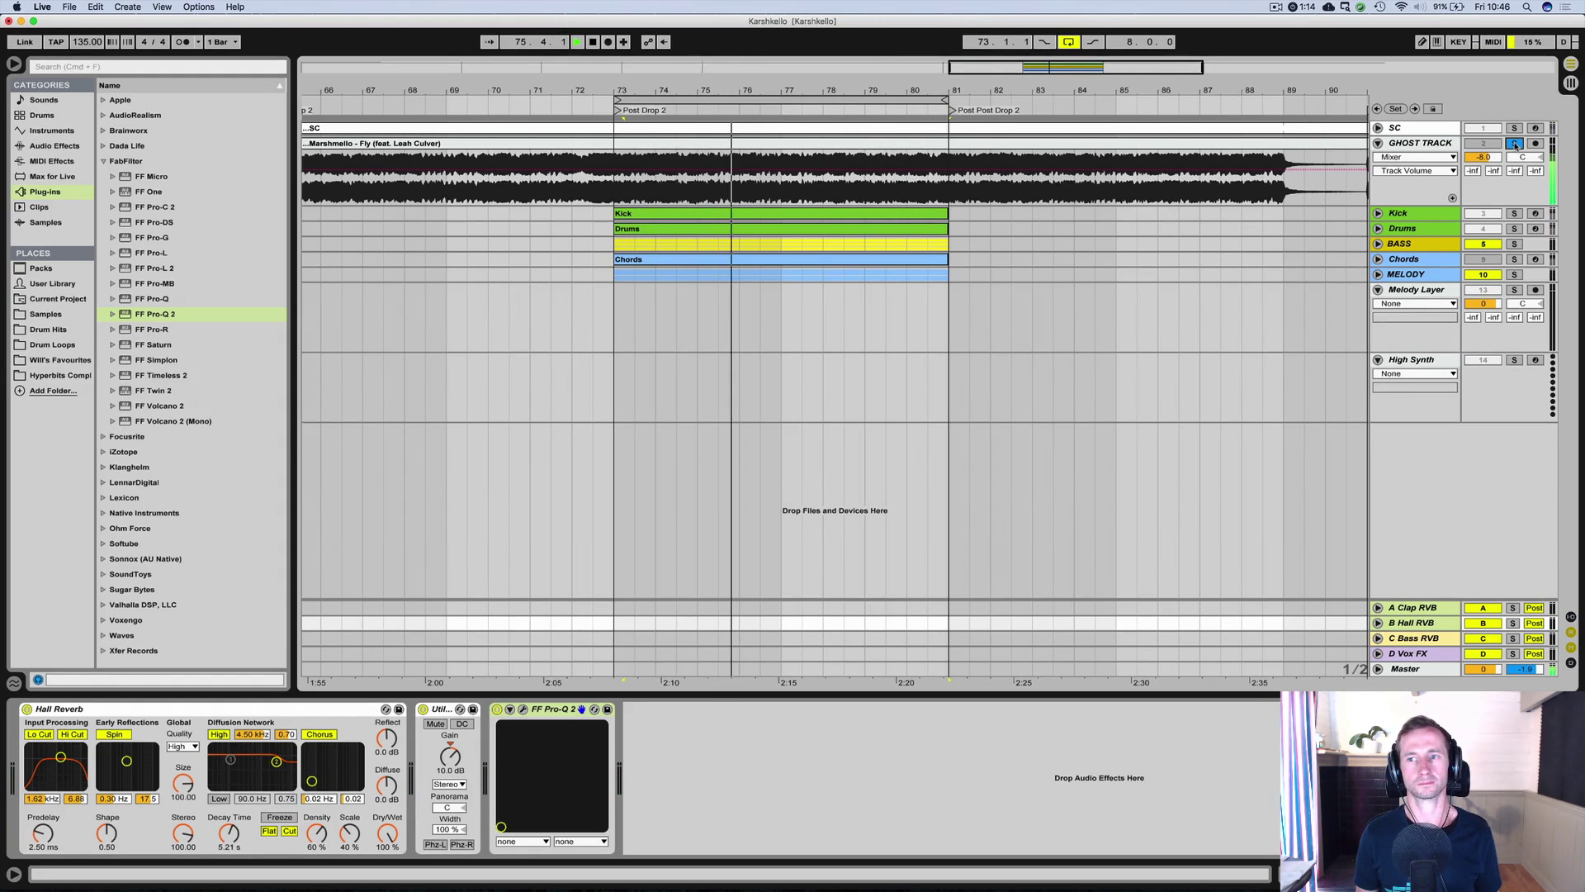
{"action": "left_click", "coordinate": [1515, 143]}
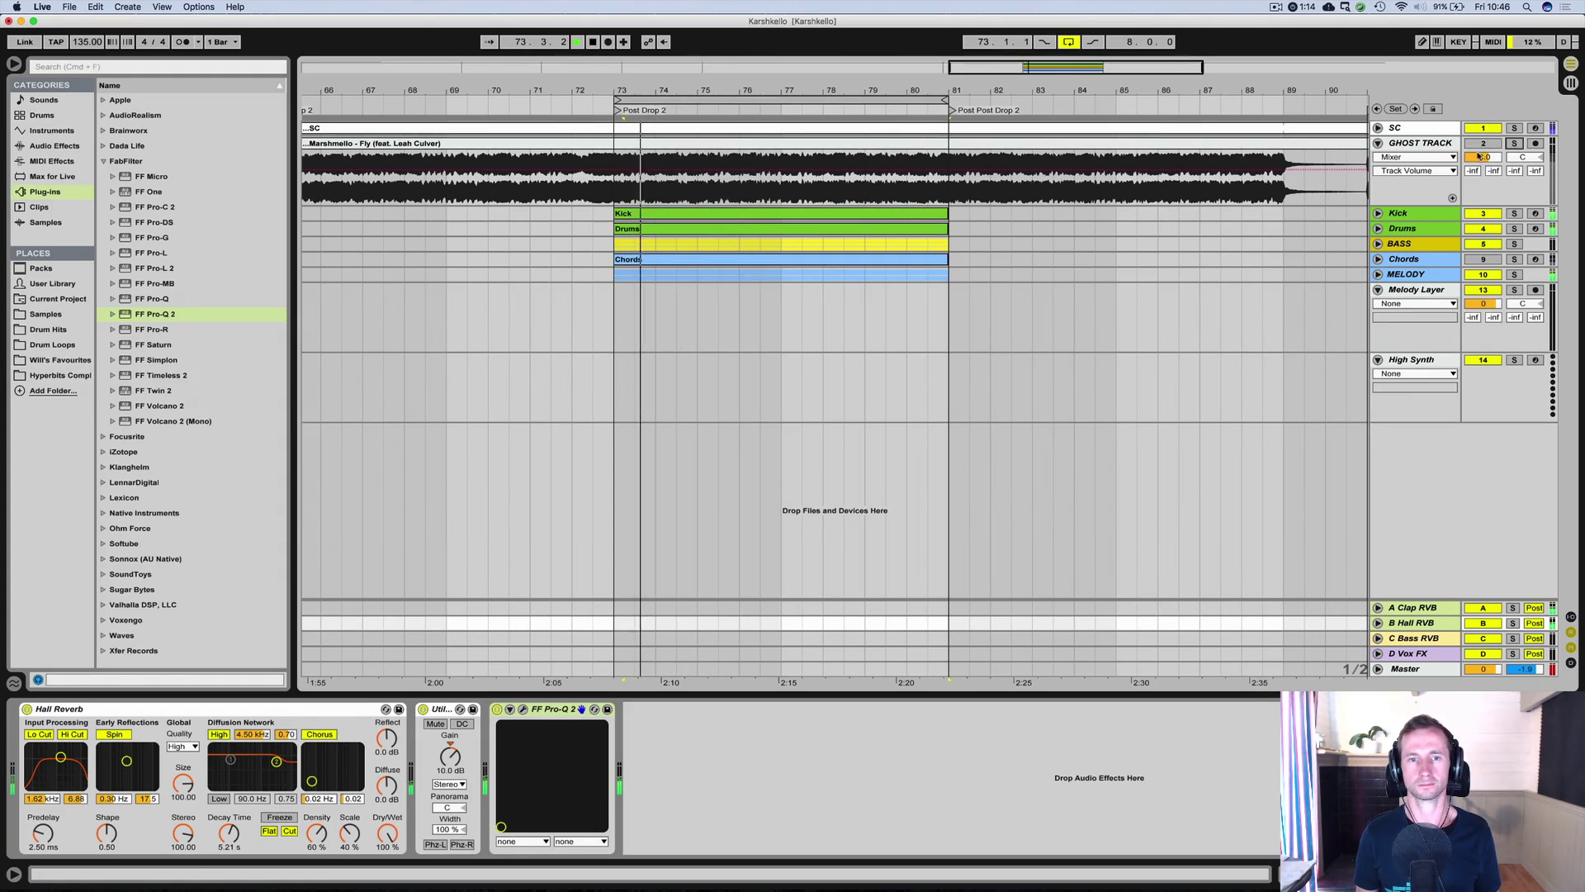
{"action": "left_click", "coordinate": [596, 109]}
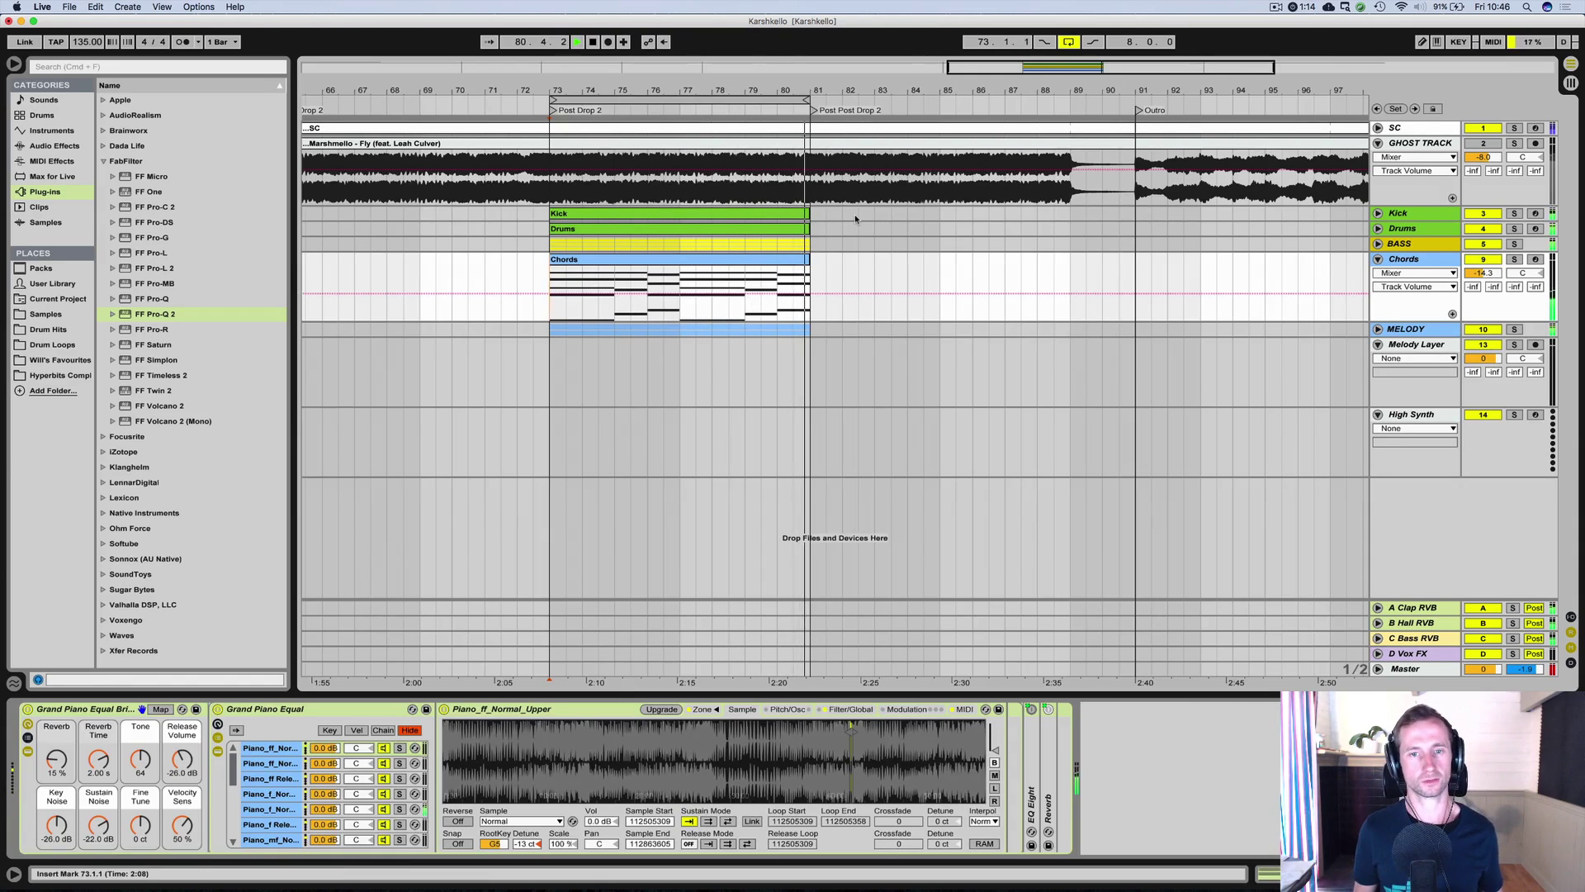
{"action": "key", "text": "space"}
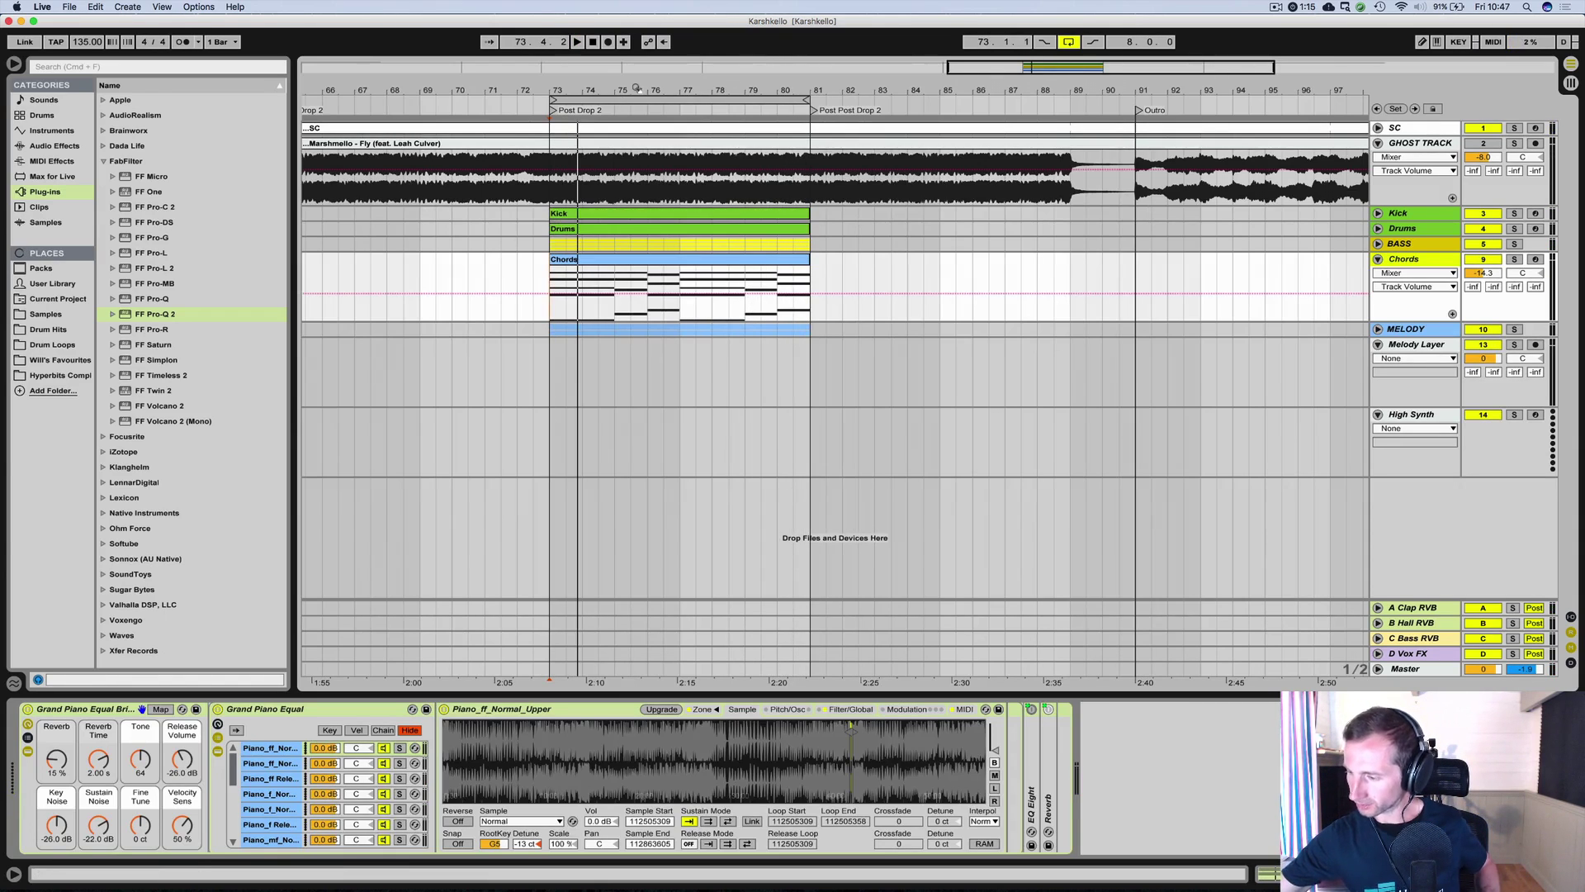
Fold the Melody Layer and High Synth tracks to tidy the arrangement.
{"action": "left_click", "coordinate": [1412, 345]}
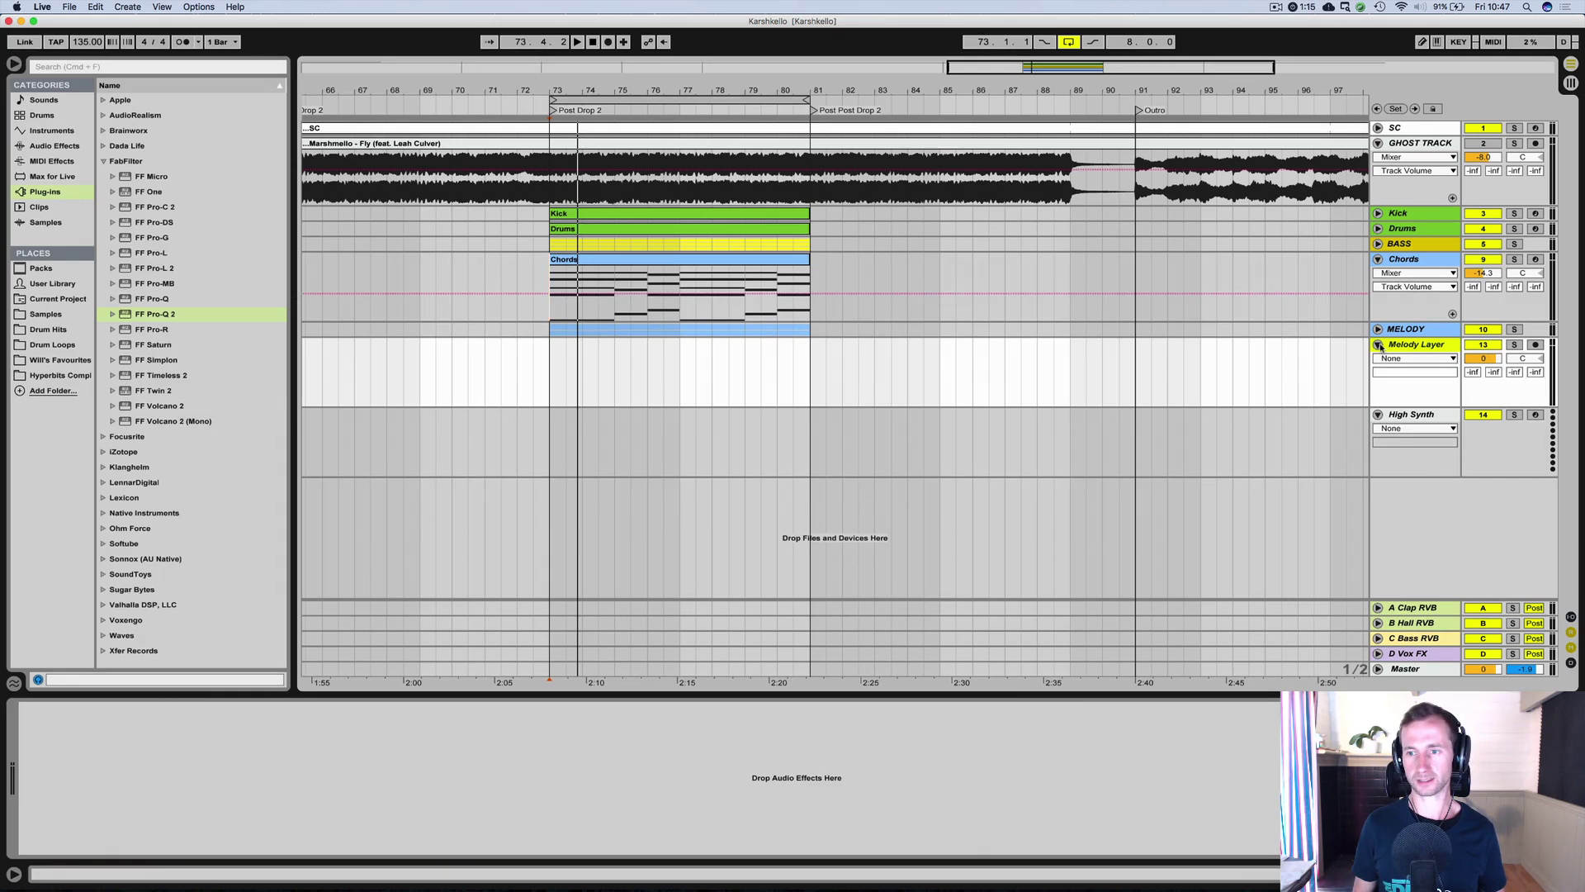
{"action": "left_click", "coordinate": [1378, 346]}
{"action": "left_click", "coordinate": [1377, 360]}
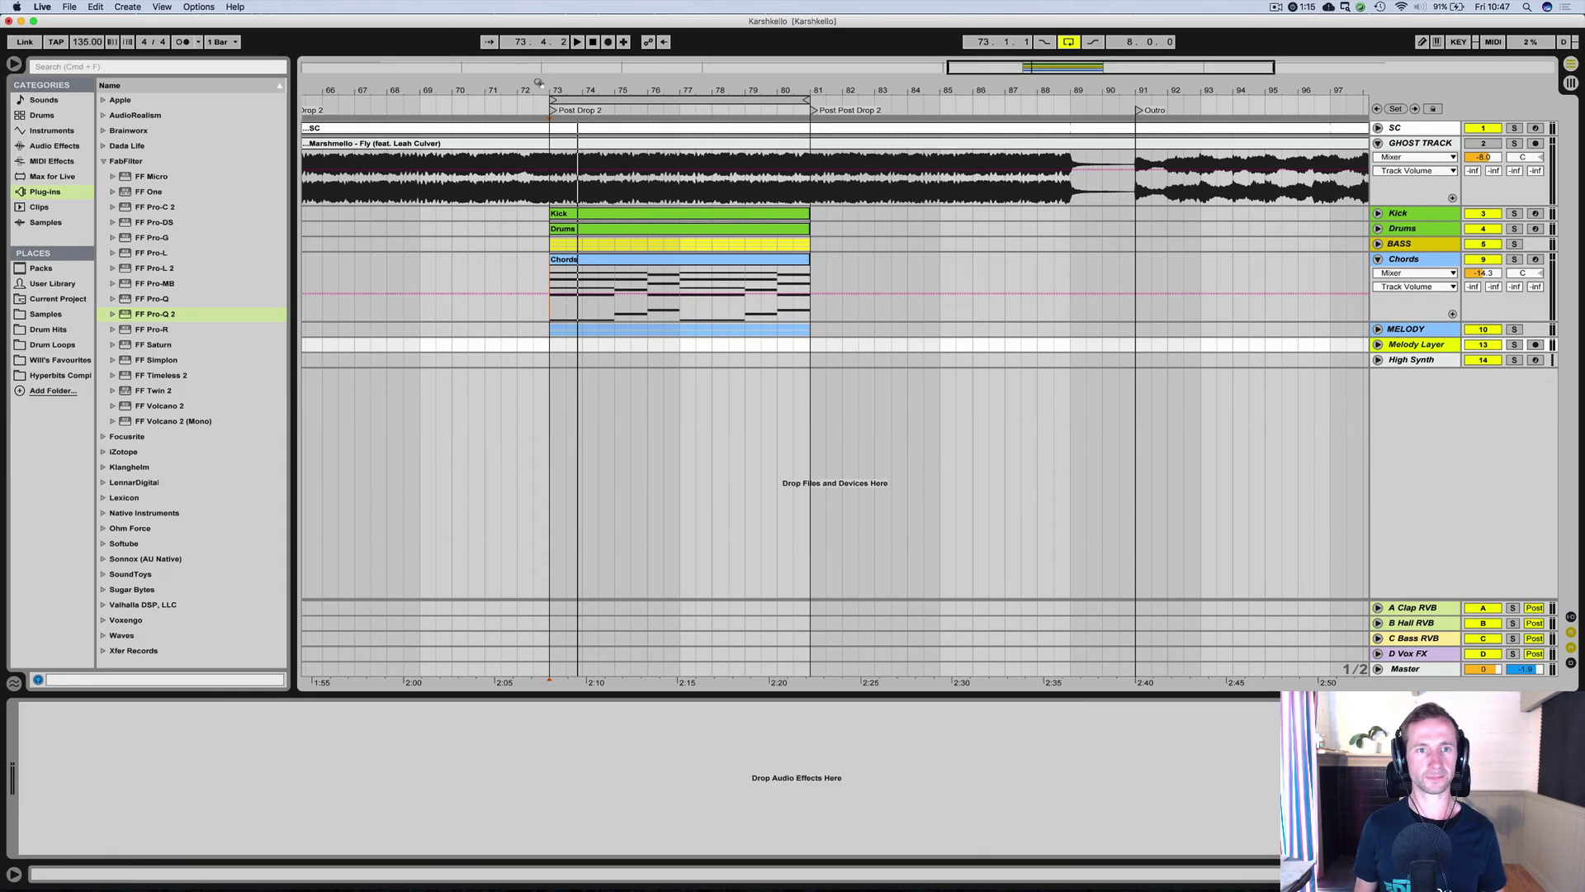
{"action": "mouse_move", "coordinate": [538, 82]}
{"action": "left_mouse_down"}
{"action": "mouse_move", "coordinate": [538, 58]}
{"action": "mouse_move", "coordinate": [578, 33]}
{"action": "left_mouse_up"}
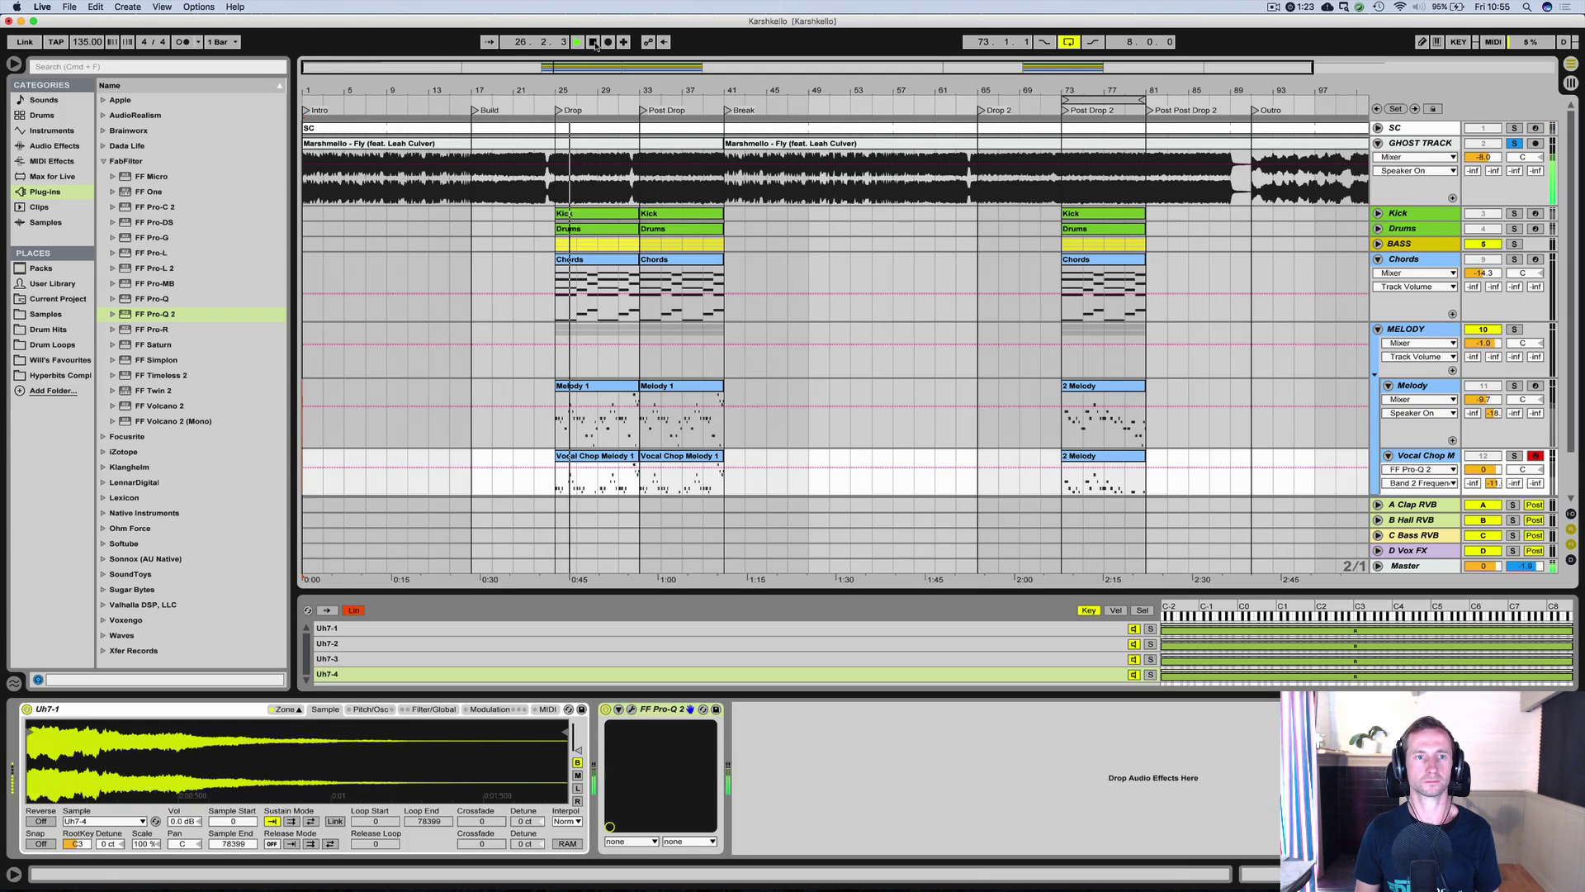
Play the soloed ghost track from the song's start and reduce the height of the Melody track.
{"action": "left_click", "coordinate": [594, 42]}
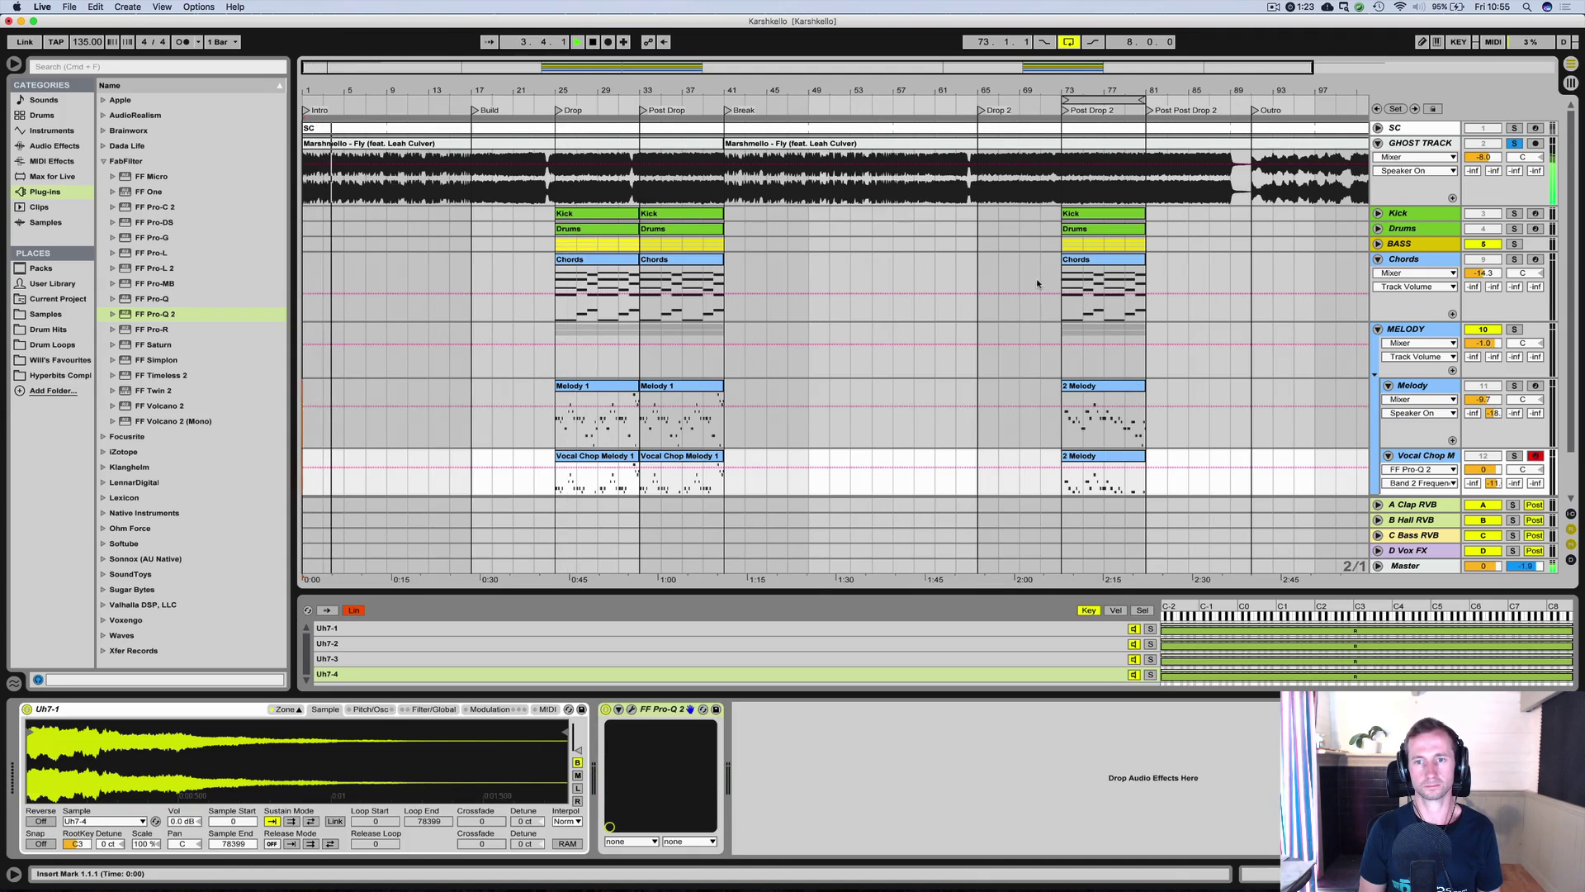
{"action": "scroll", "coordinate": [1047, 283], "scroll_direction": "down", "scroll_amount": 3}
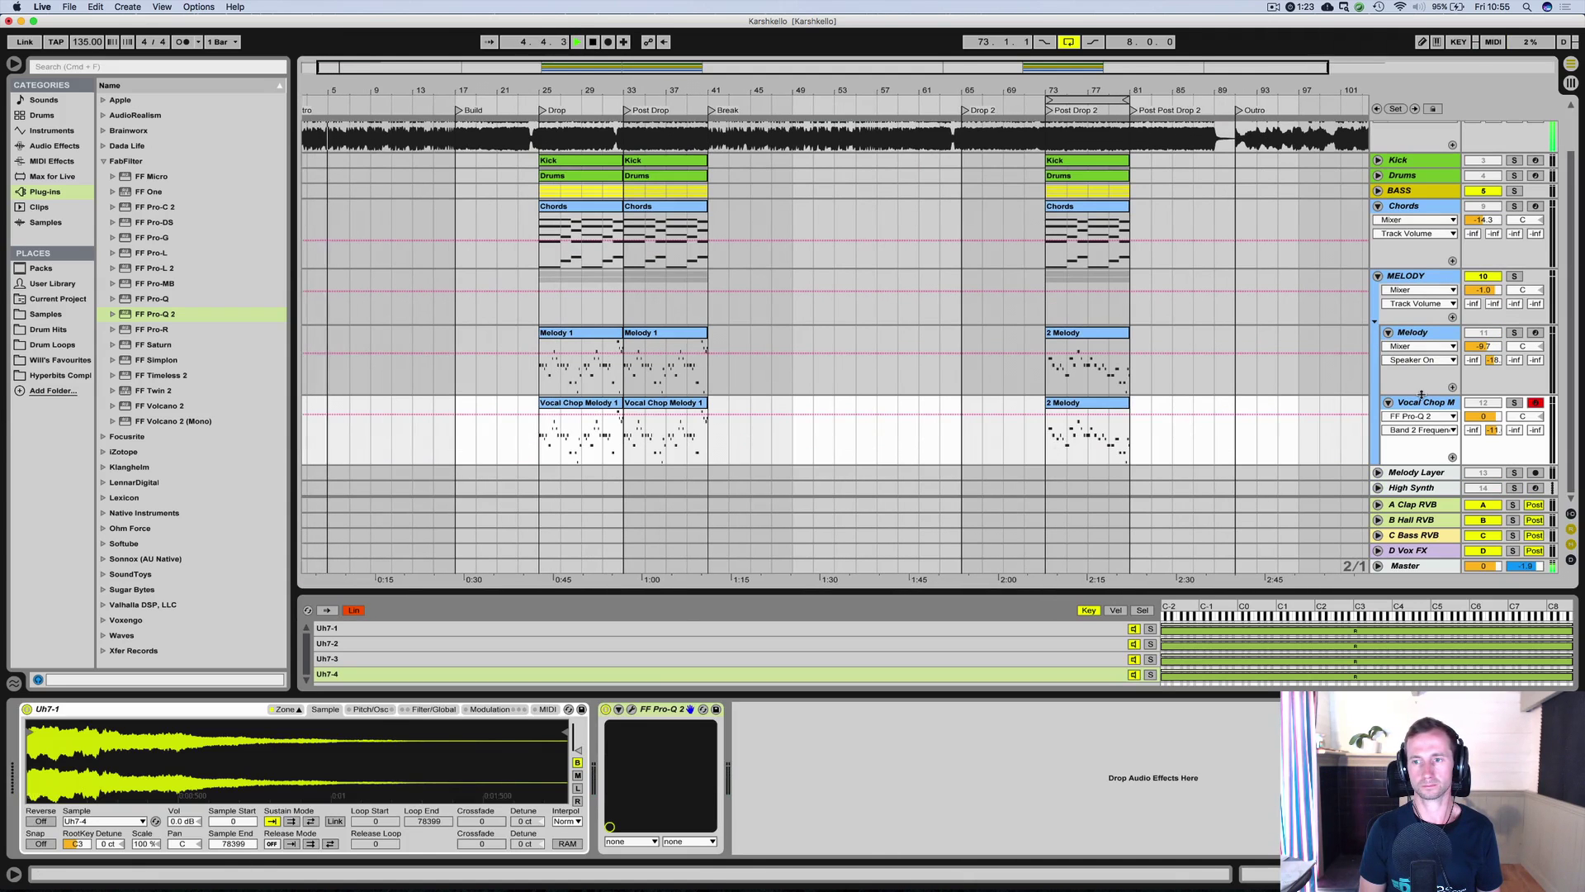
{"action": "left_click_drag", "start_coordinate": [1418, 393], "coordinate": [1418, 368]}
{"action": "scroll", "coordinate": [931, 315], "scroll_direction": "up", "scroll_amount": 3}
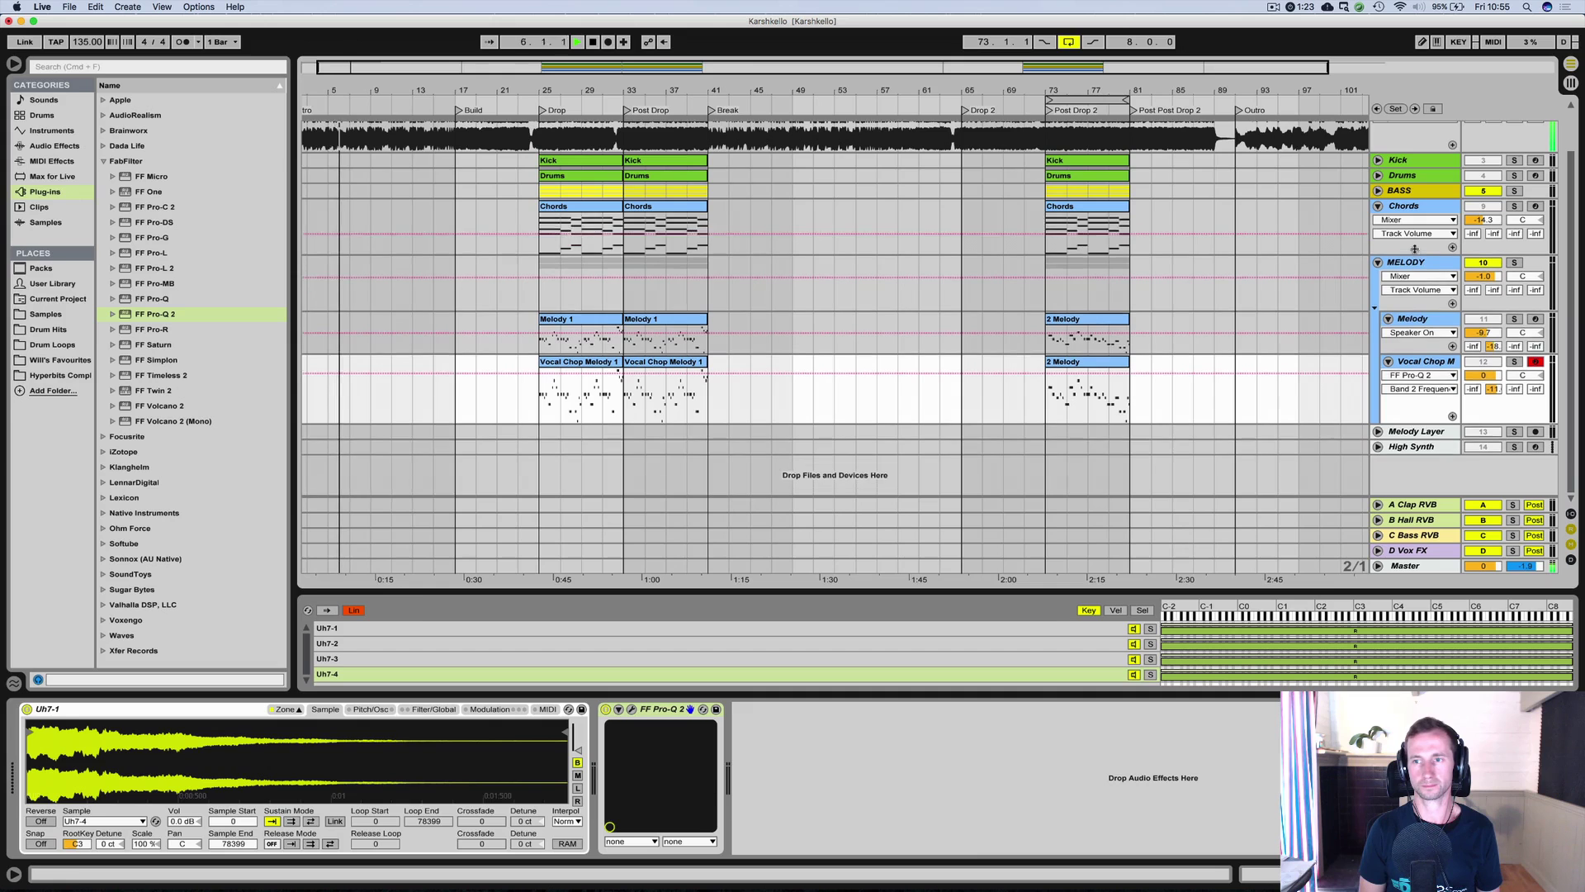
Copy the Chords clip to bar 1 in the intro and duplicate the Chords track as Other Chords.
{"action": "left_click_drag", "start_coordinate": [582, 267], "coordinate": [345, 272]}
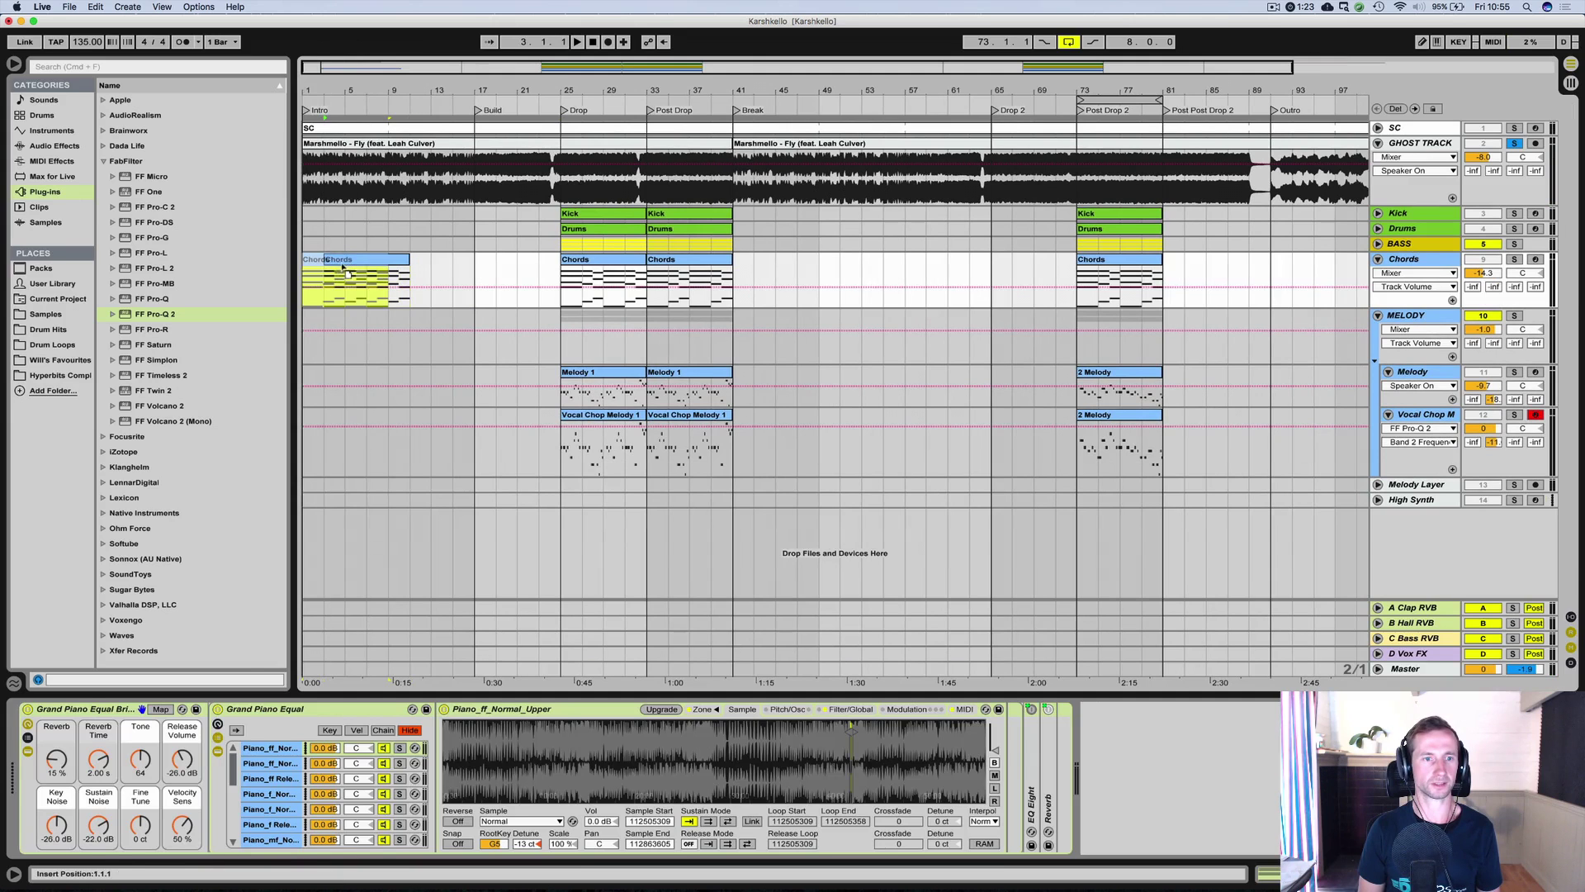
{"action": "left_click_drag", "start_coordinate": [825, 275], "coordinate": [825, 275]}
{"action": "left_click", "coordinate": [1413, 261]}
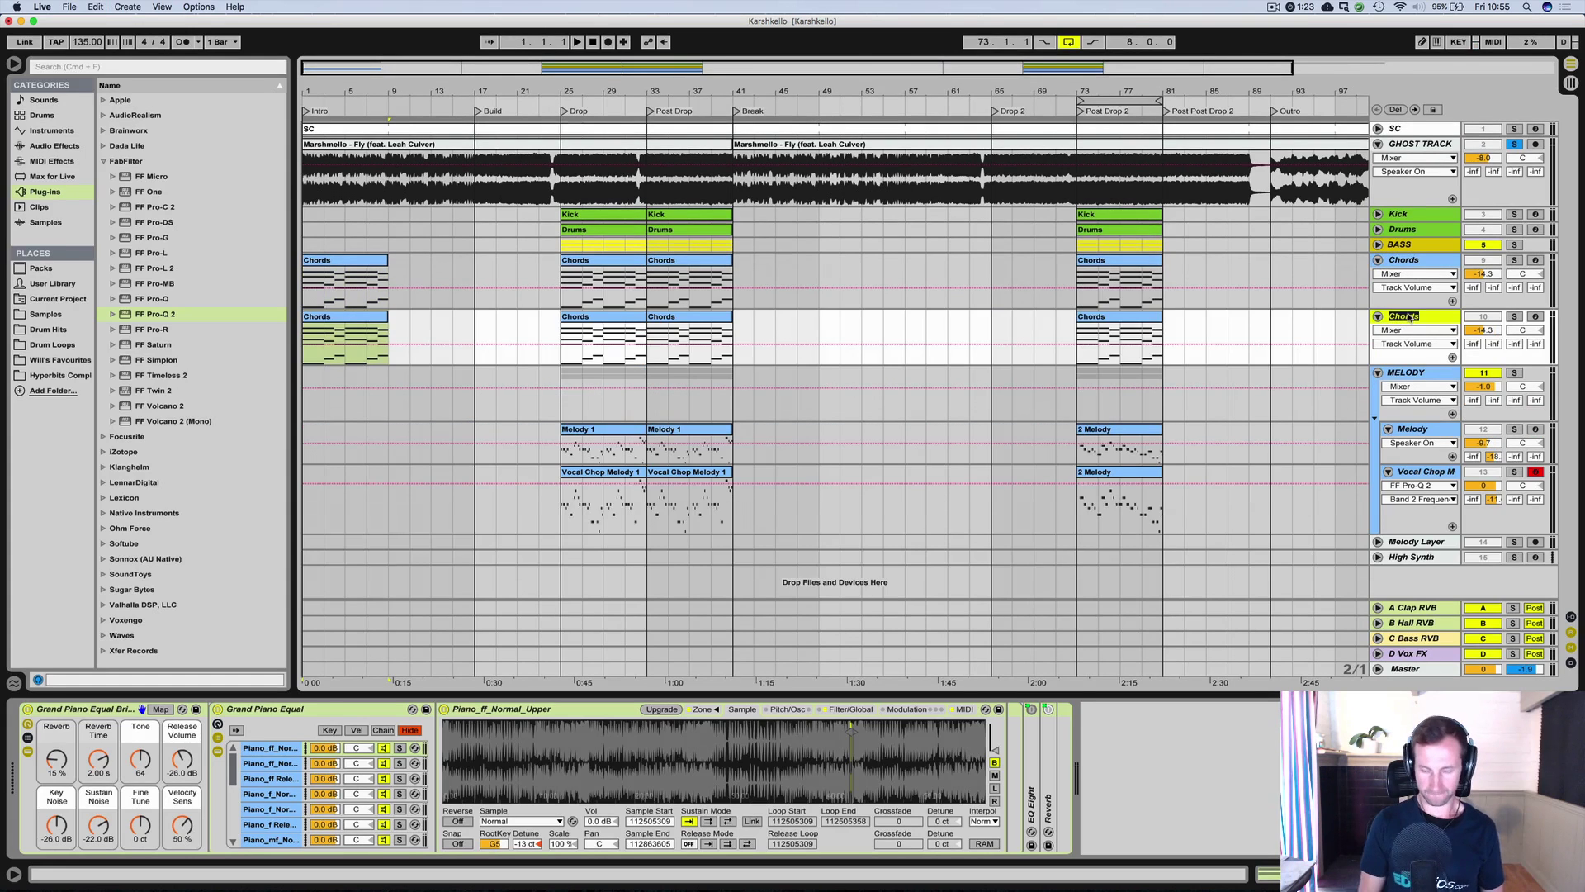
{"action": "type", "text": "C"}
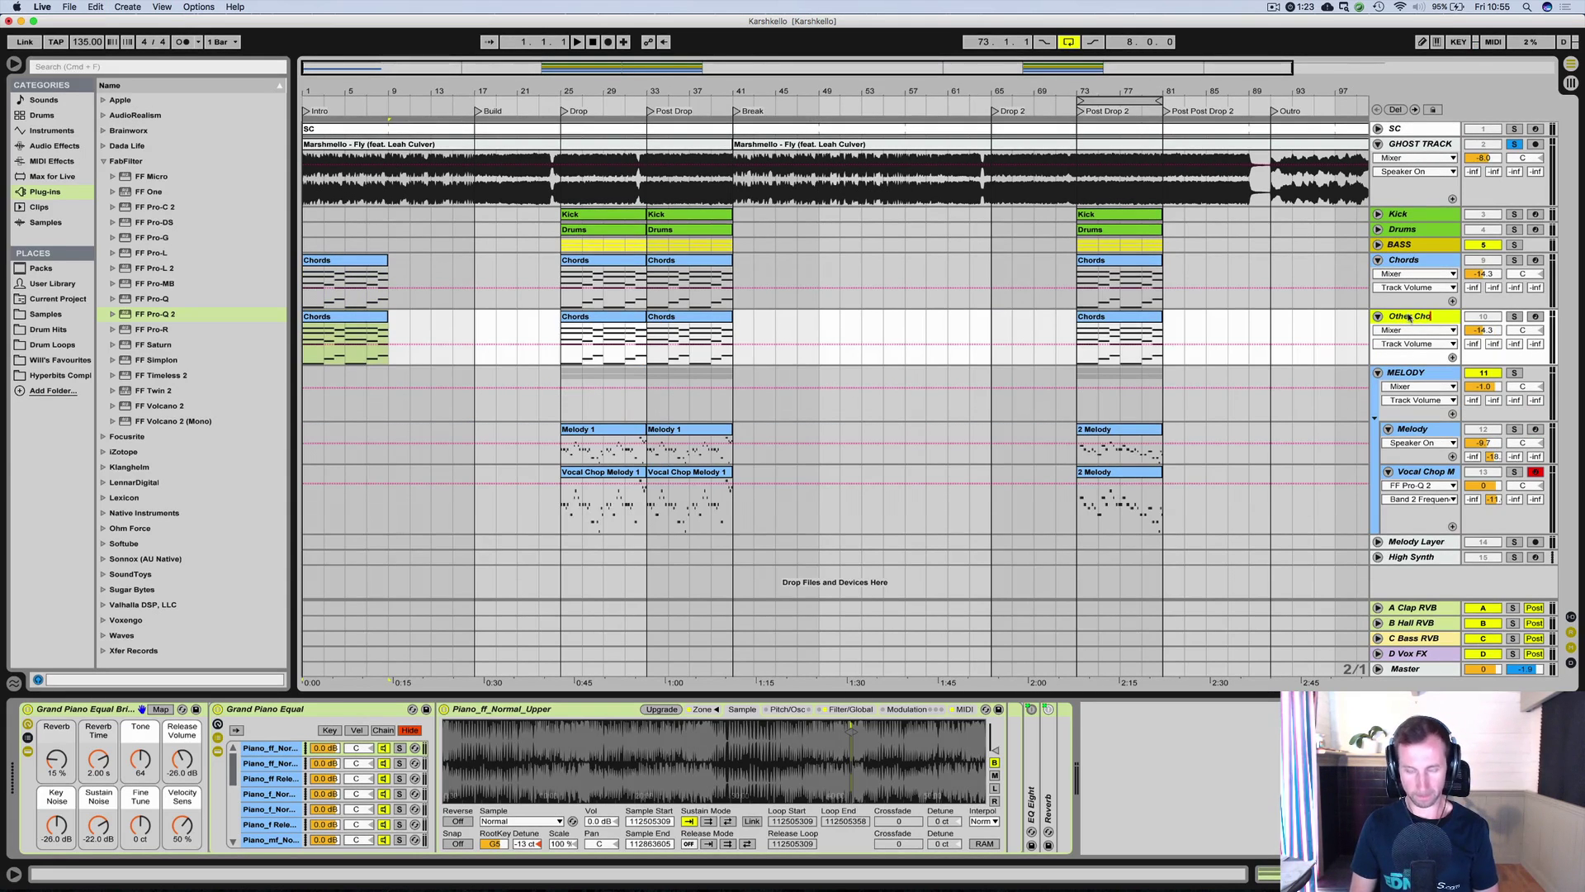
{"action": "key", "text": "Return"}
Compare the ghost track's intro with the soloed Chords track, and solo Other Chords.
{"action": "key", "text": "space"}
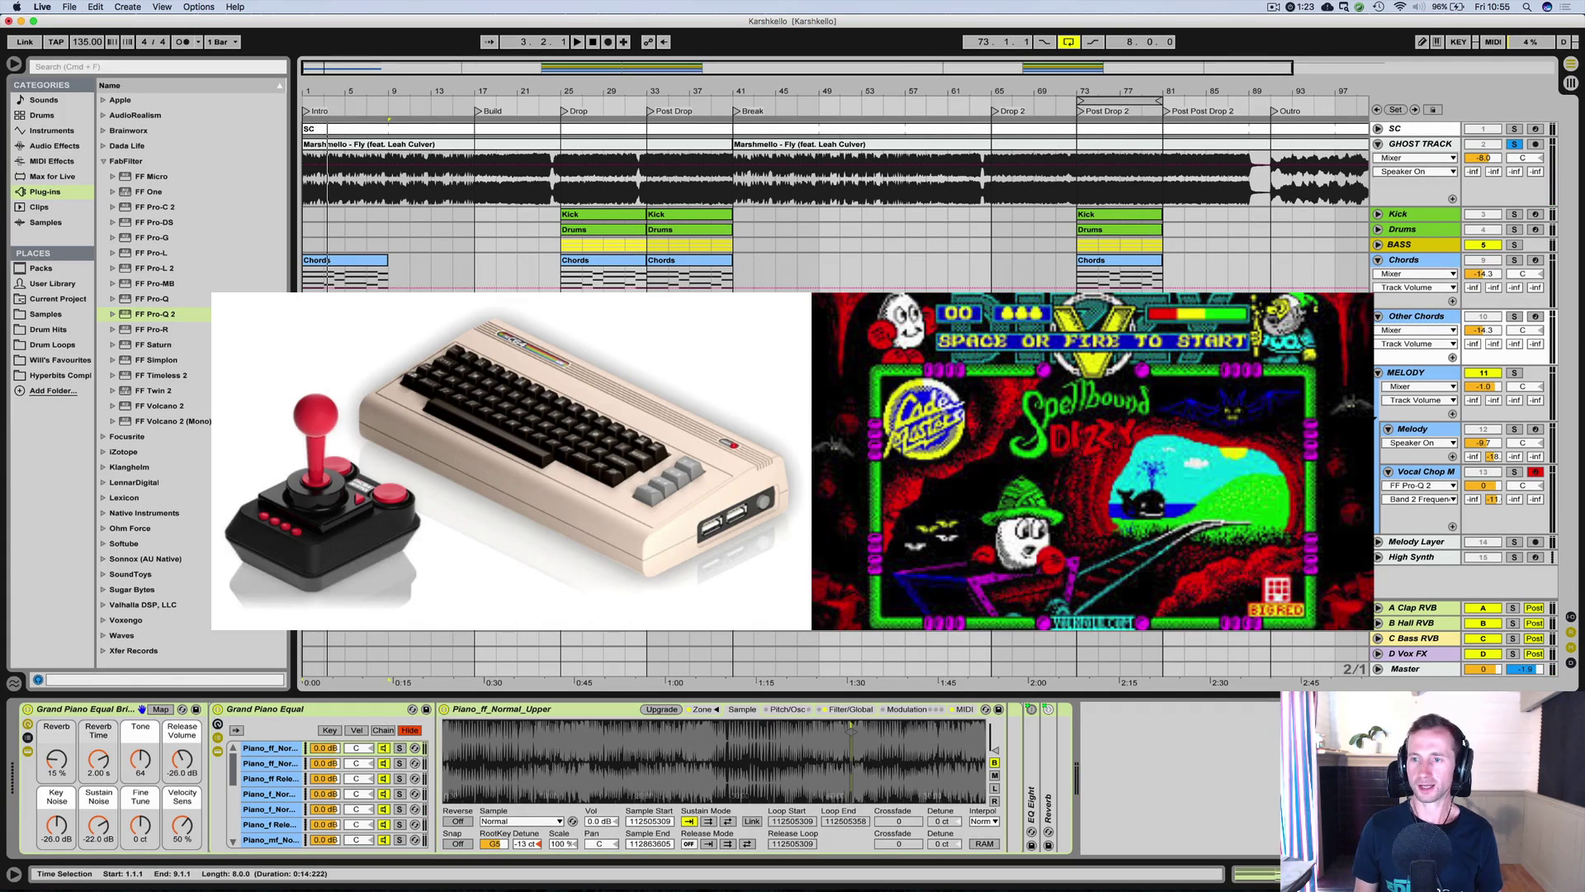
{"action": "left_click", "coordinate": [1515, 260]}
{"action": "key", "text": "space"}
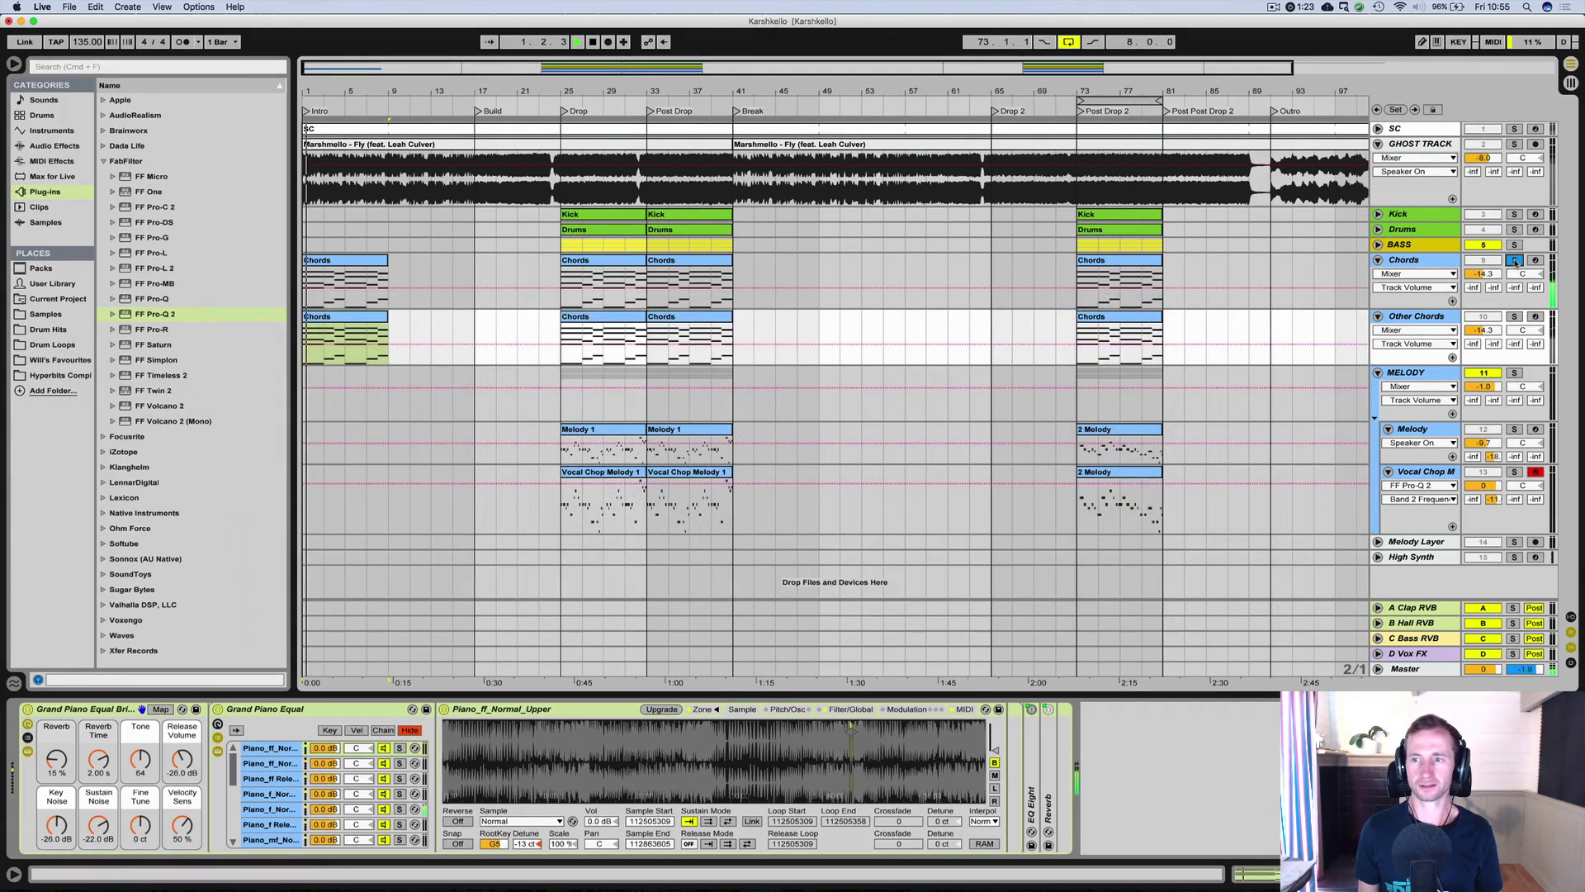
{"action": "key", "text": "space"}
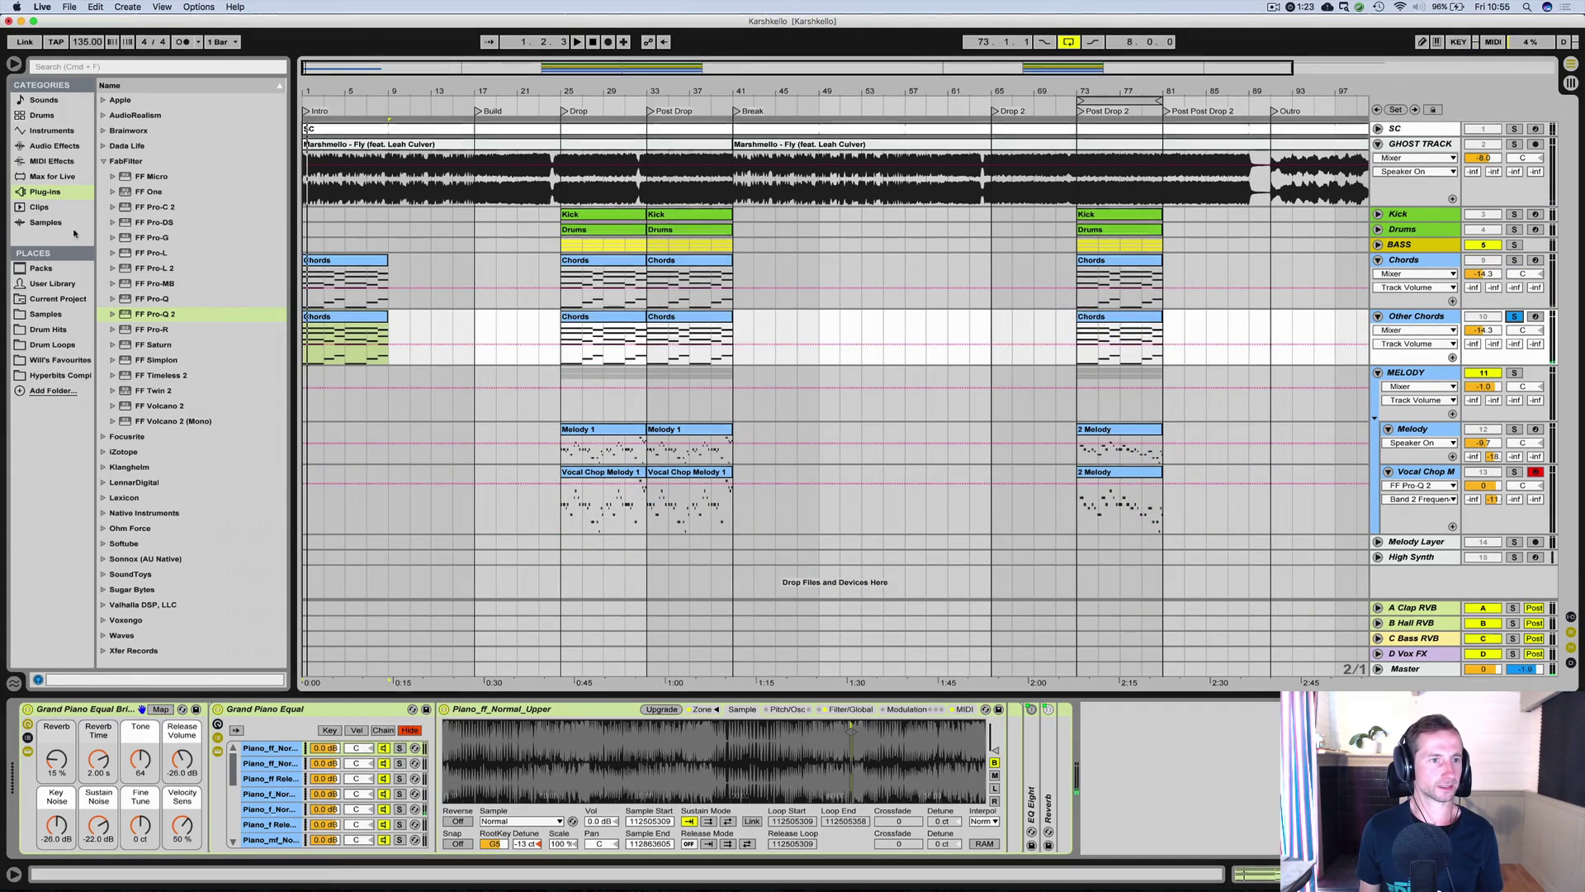
Load the Native Instruments Kontakt 5 plug-in on the Other Chords track in place of the grand piano.
{"action": "left_click", "coordinate": [51, 345]}
{"action": "left_click", "coordinate": [43, 299]}
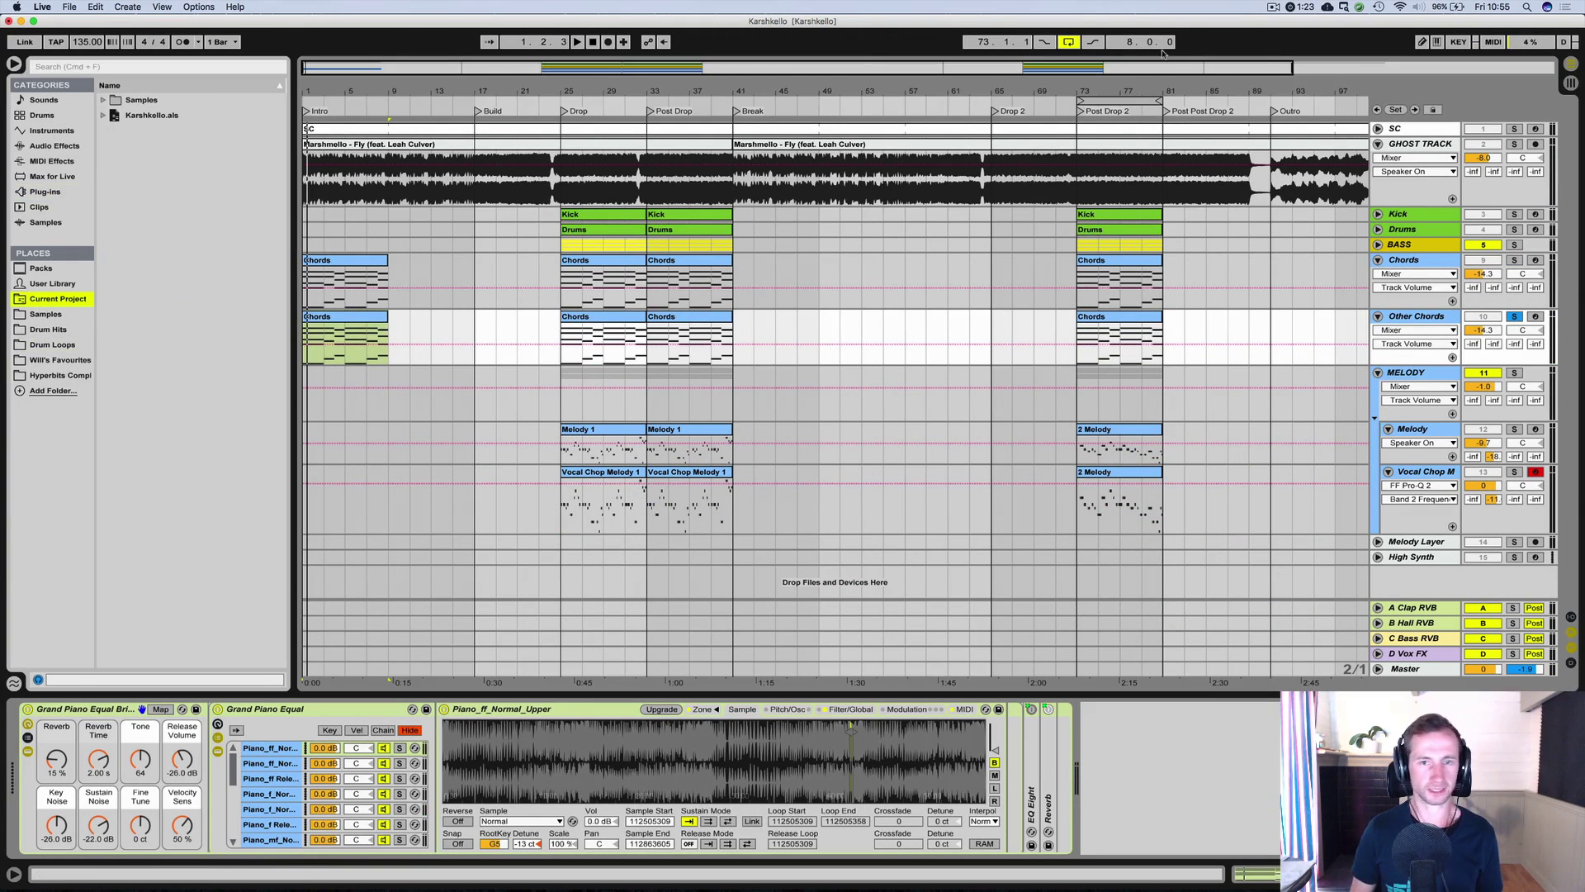
{"action": "left_click", "coordinate": [45, 192]}
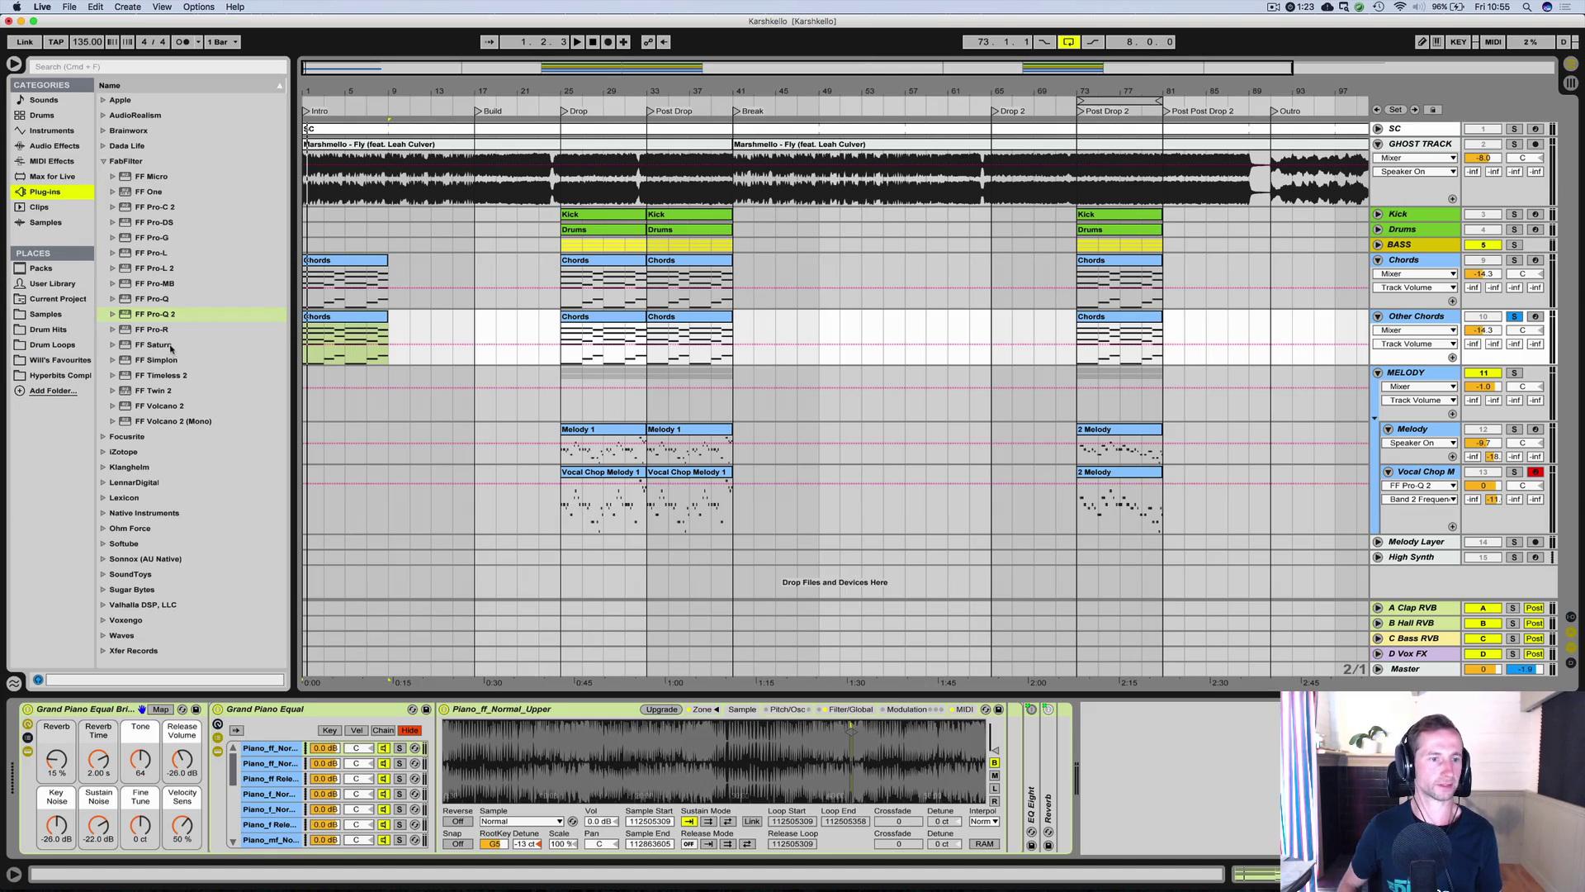
{"action": "left_click", "coordinate": [159, 512]}
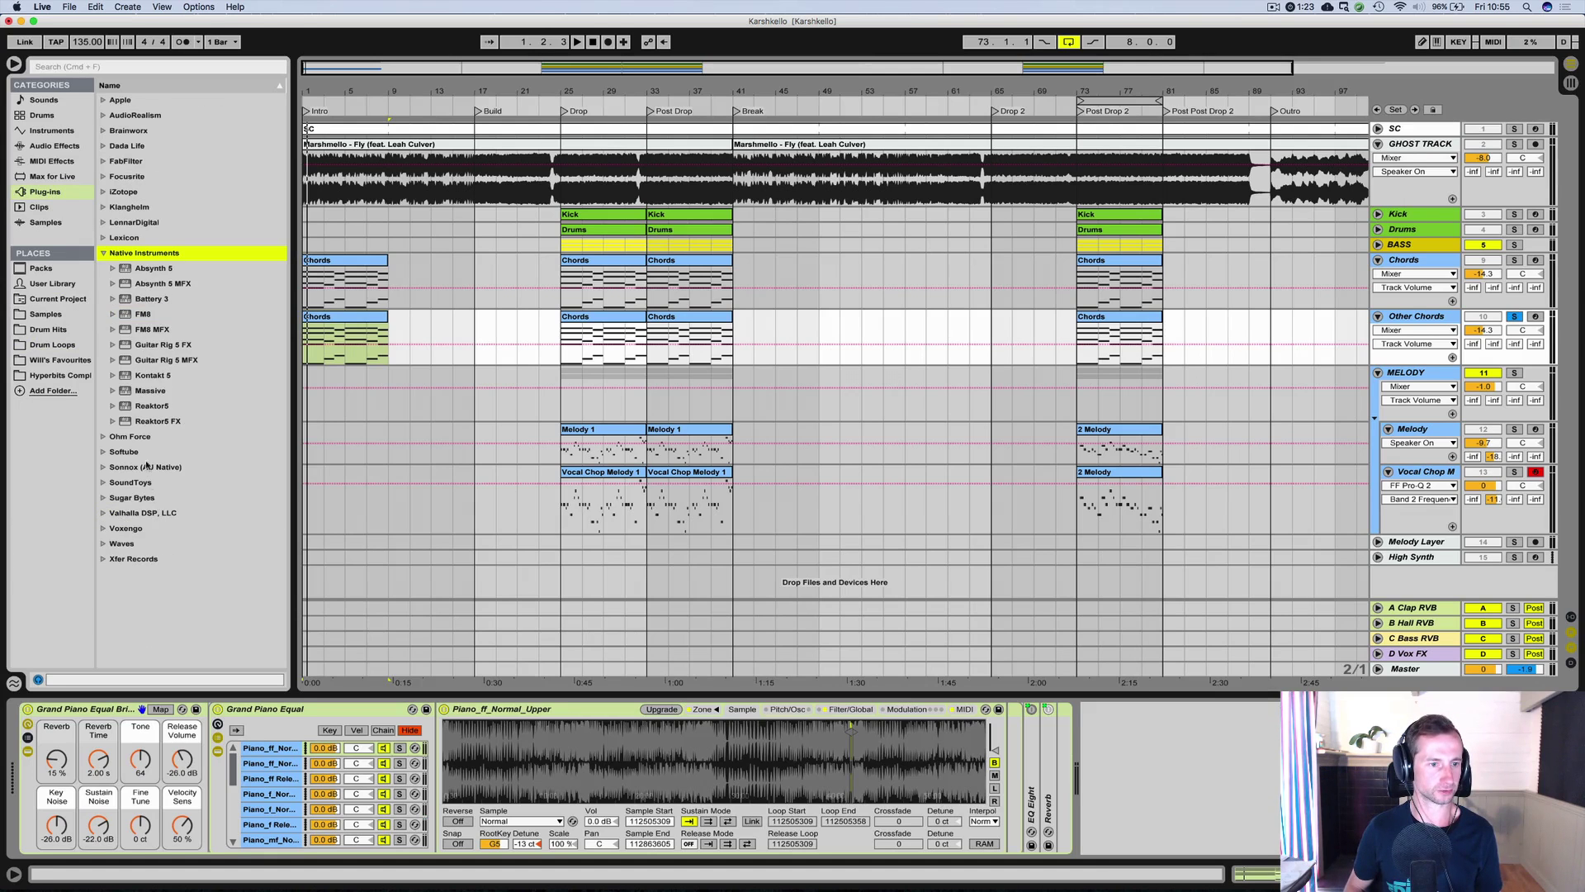
{"action": "left_click", "coordinate": [141, 377]}
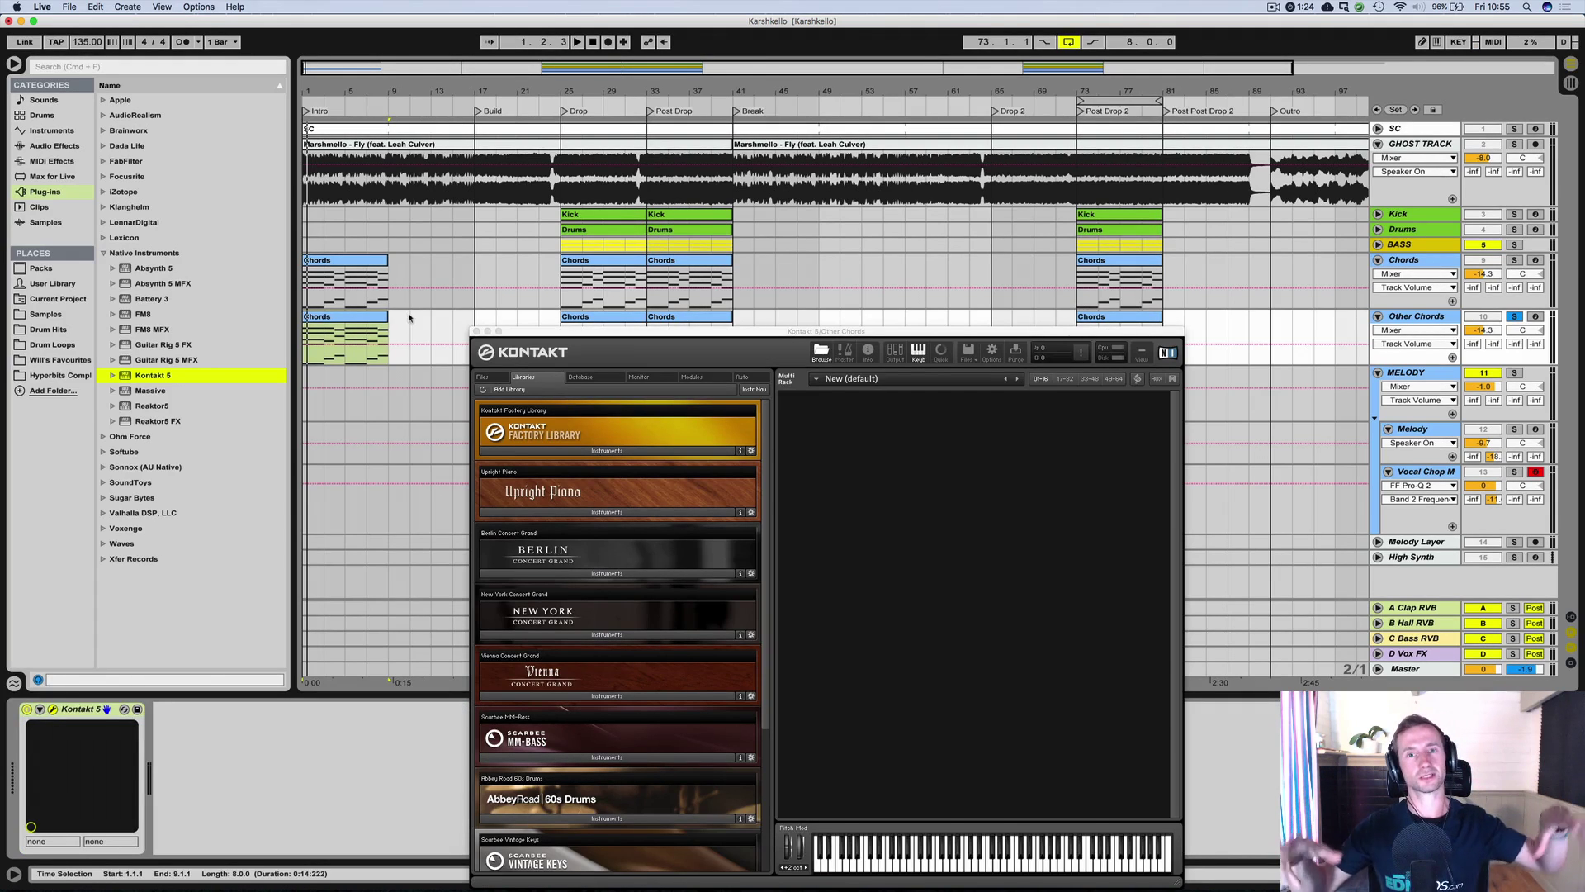
Load the Scarbee Mark I instrument from Kontakt's Scarbee Vintage Keys library for Other Chords.
{"action": "left_click_drag", "start_coordinate": [598, 333], "coordinate": [545, 151]}
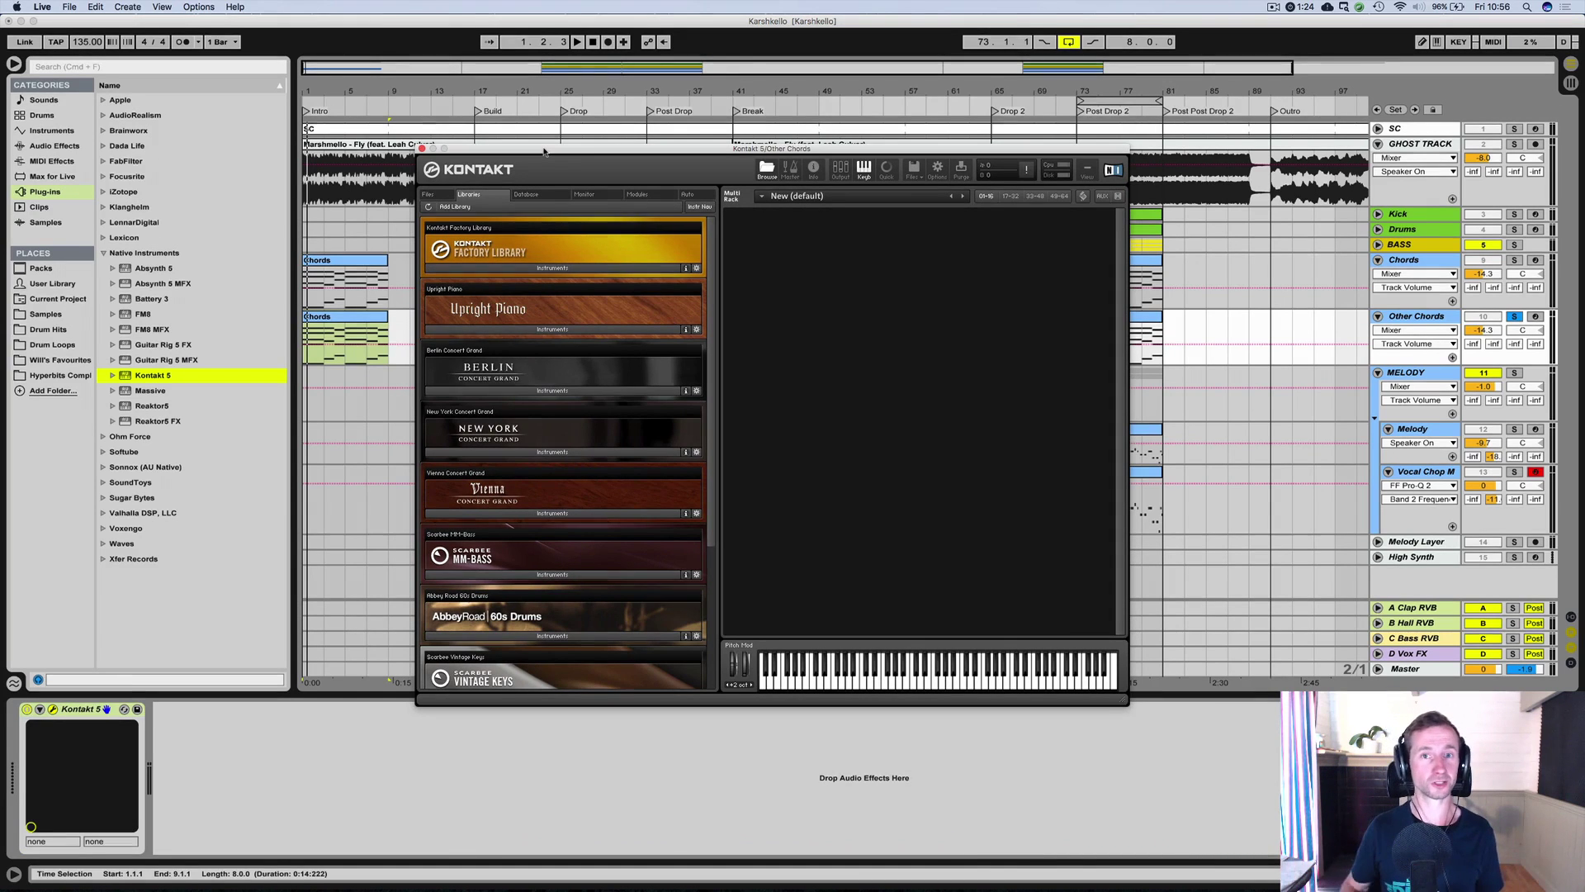
{"action": "scroll", "coordinate": [562, 543], "scroll_direction": "down", "scroll_amount": 1}
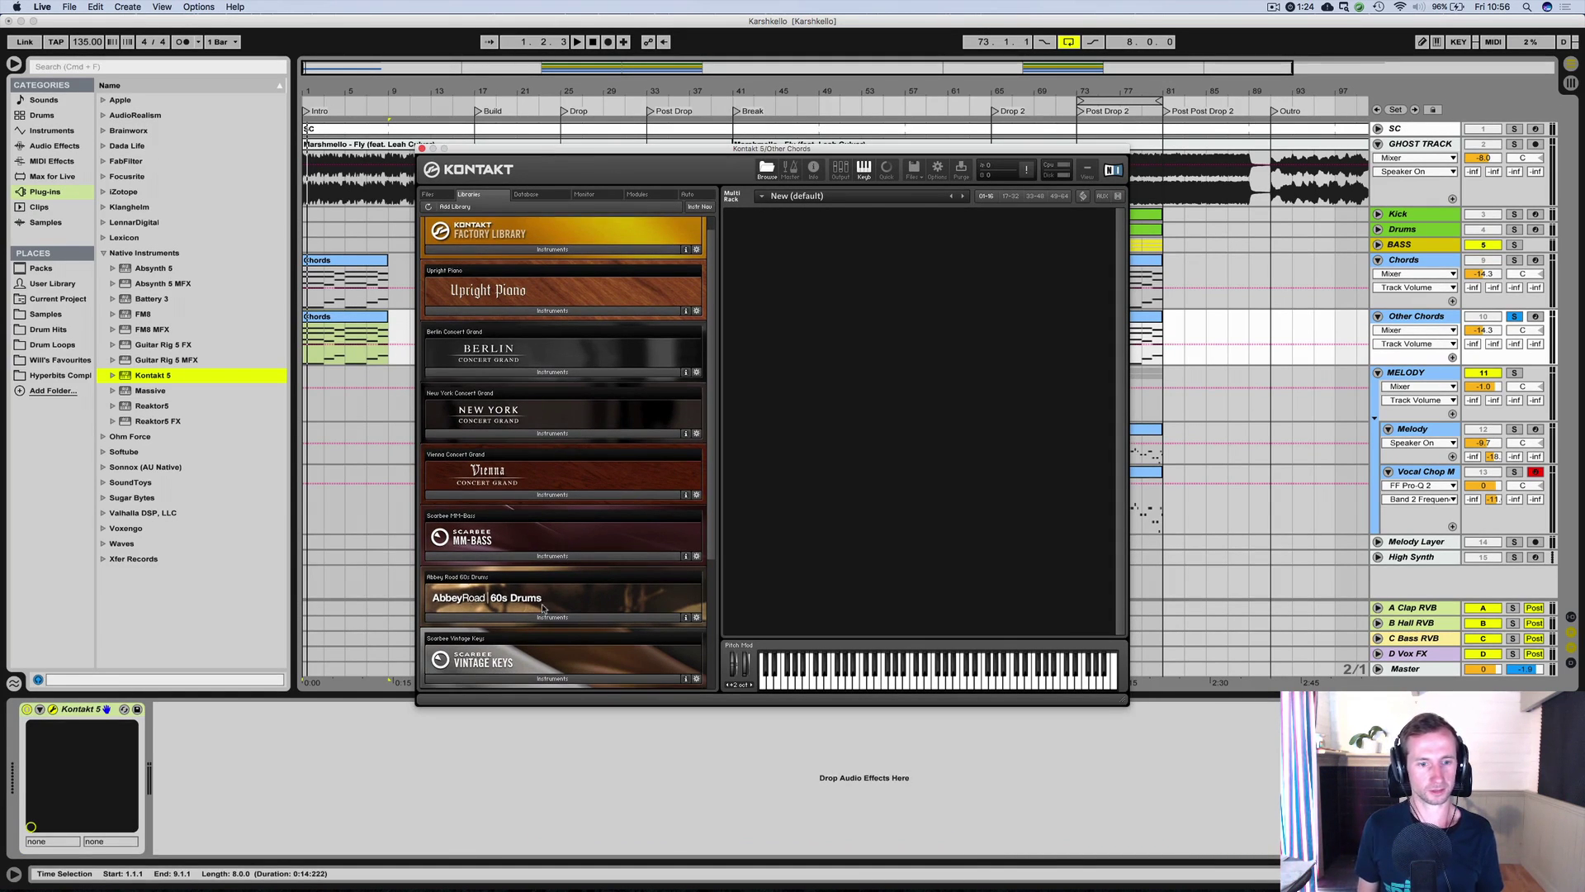
{"action": "scroll", "coordinate": [542, 567], "scroll_direction": "down", "scroll_amount": 1}
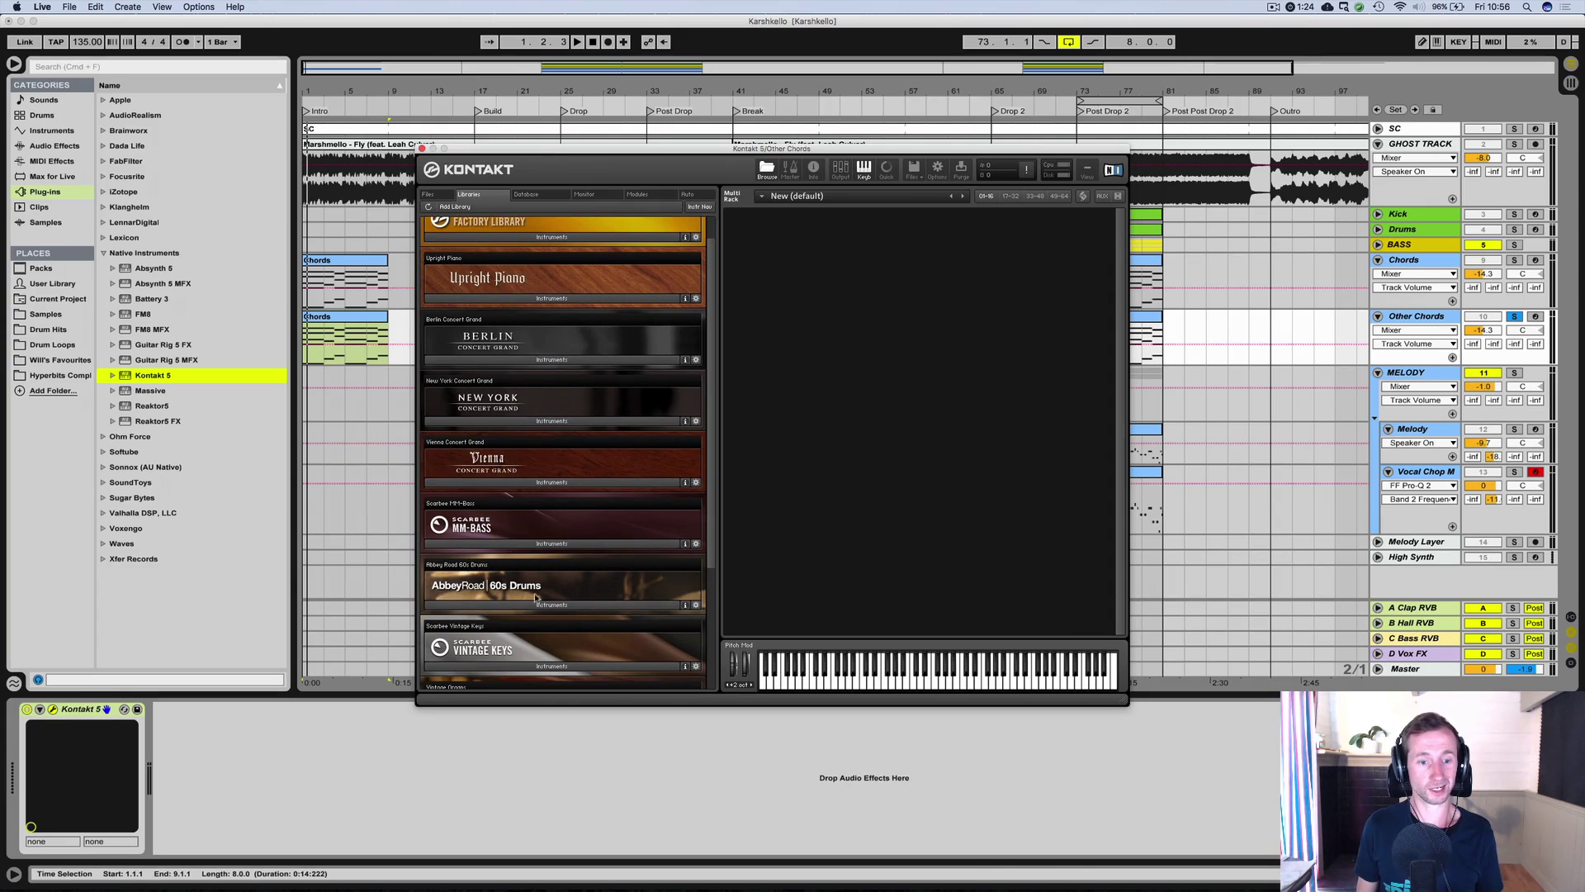
{"action": "left_click", "coordinate": [552, 667]}
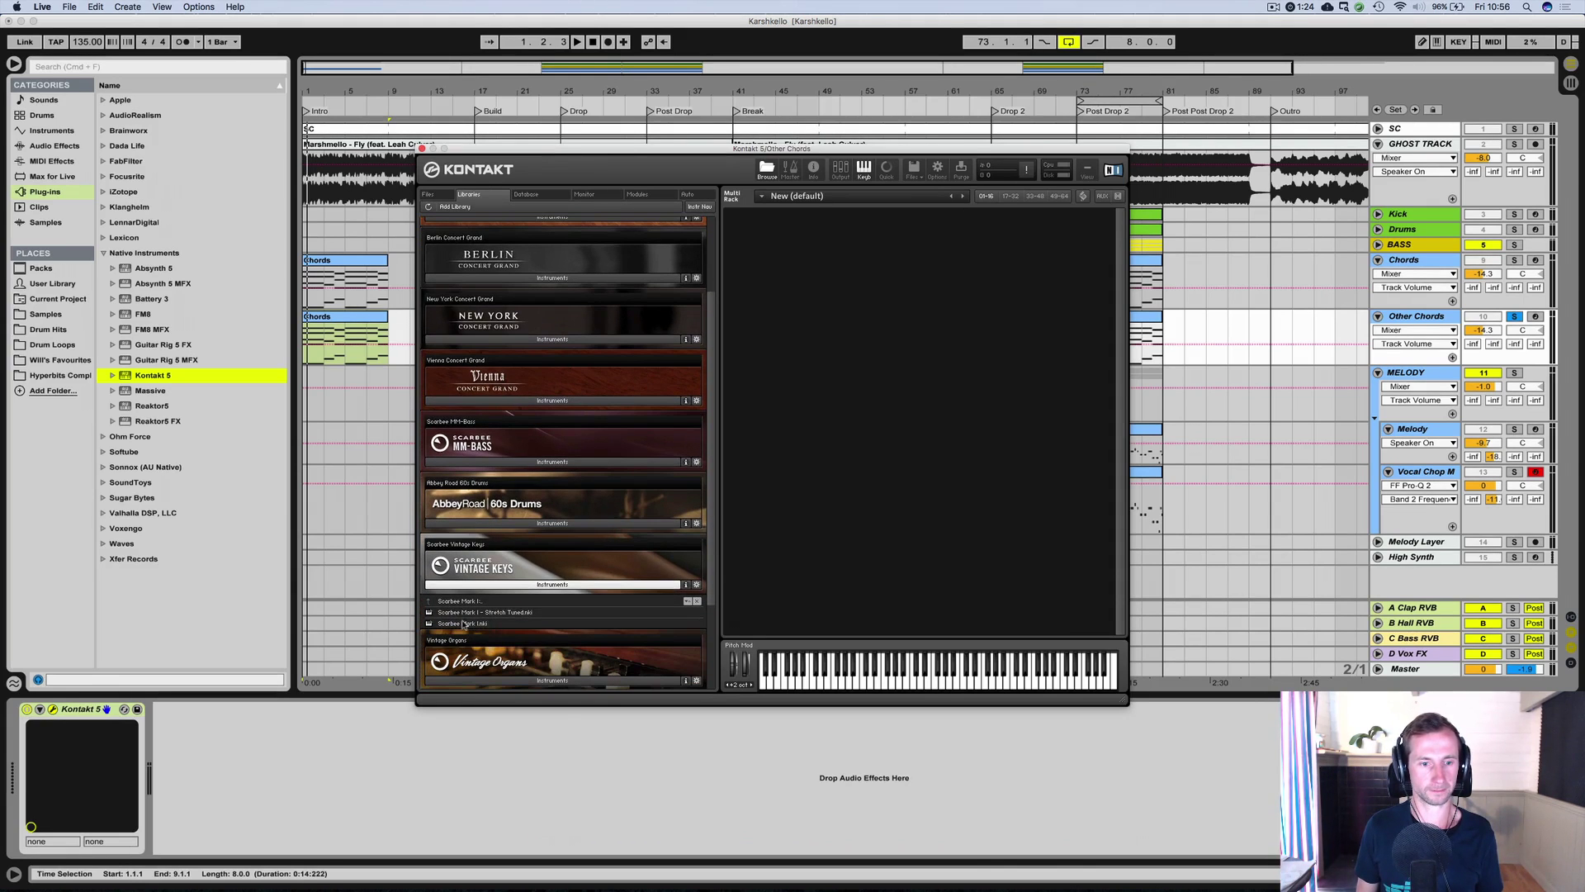
{"action": "left_click", "coordinate": [463, 624]}
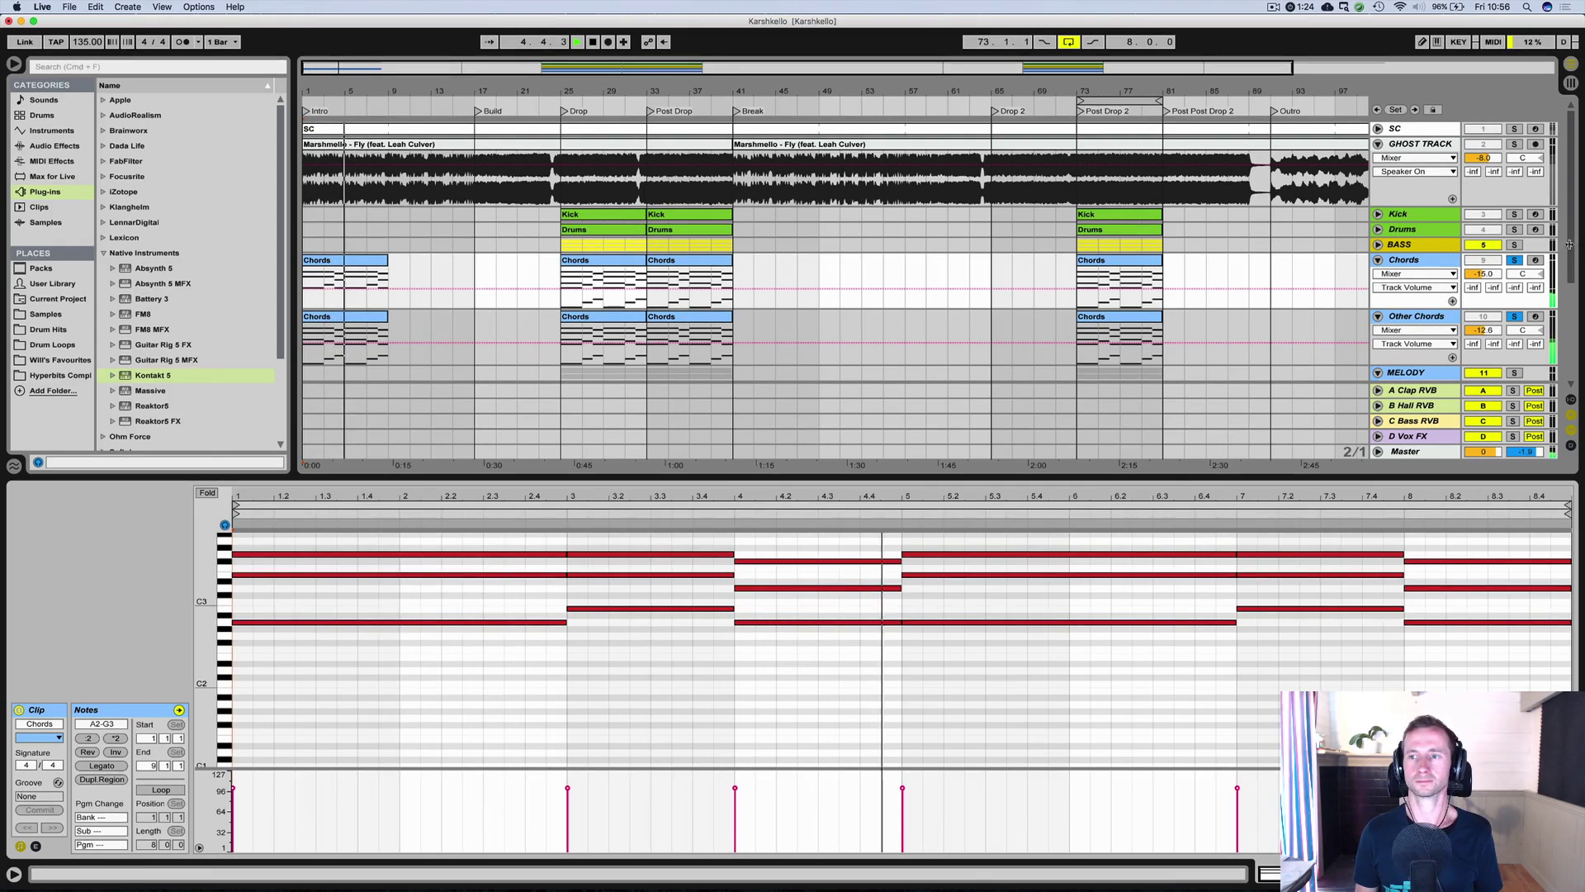
Unsolo the Chords track and insert a new MIDI track below Vocal Chop Melody in the MELODY group.
{"action": "left_click", "coordinate": [1516, 260]}
{"action": "scroll", "coordinate": [1383, 289], "scroll_direction": "down", "scroll_amount": 5}
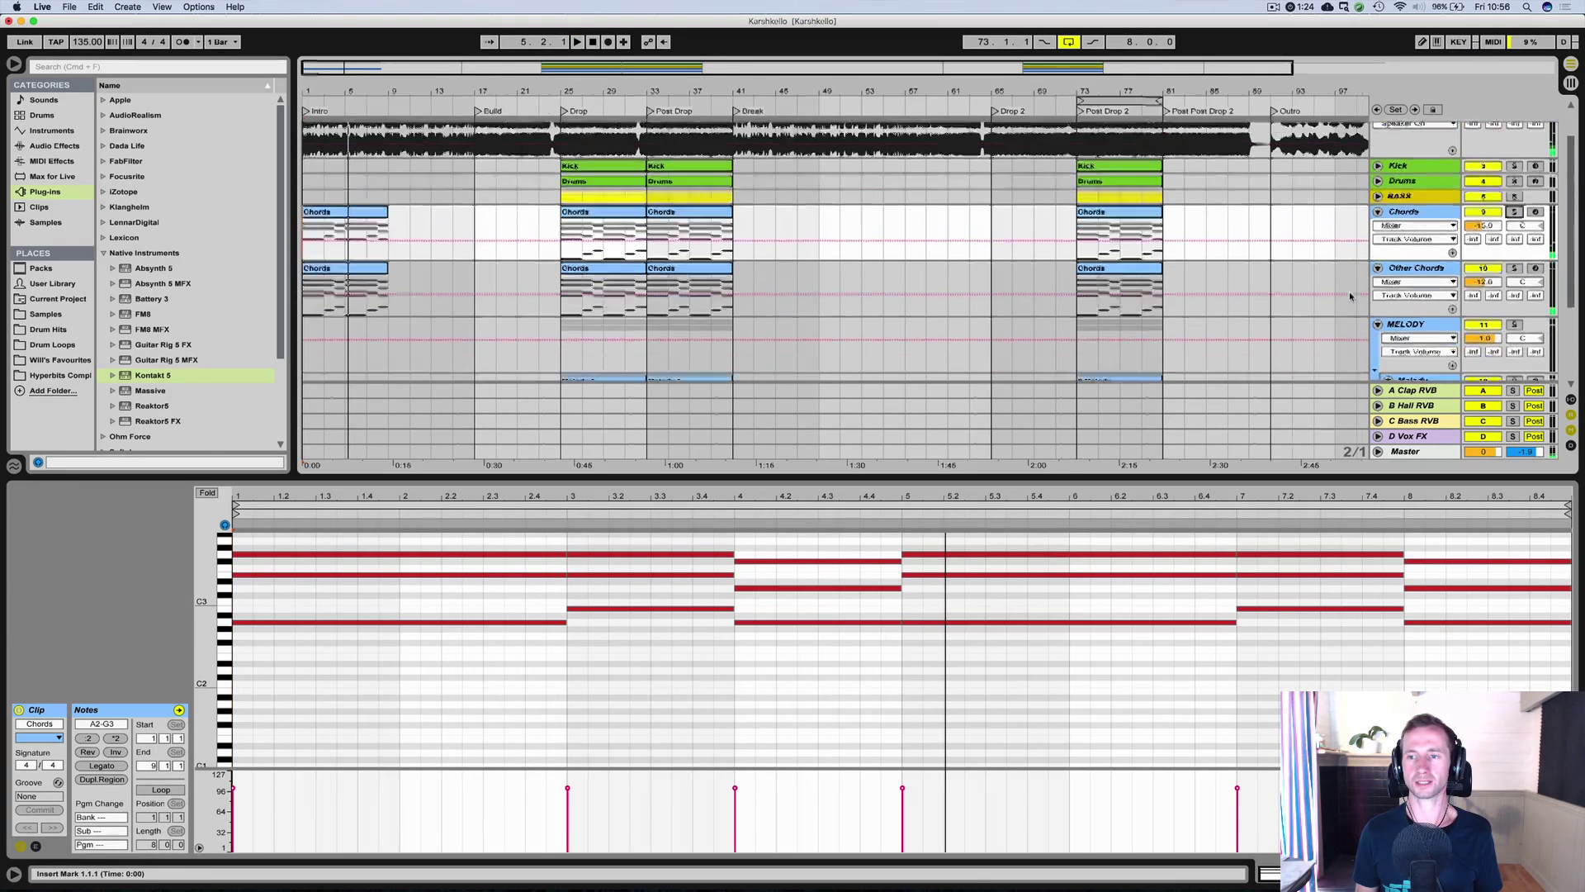
{"action": "left_click", "coordinate": [1391, 255]}
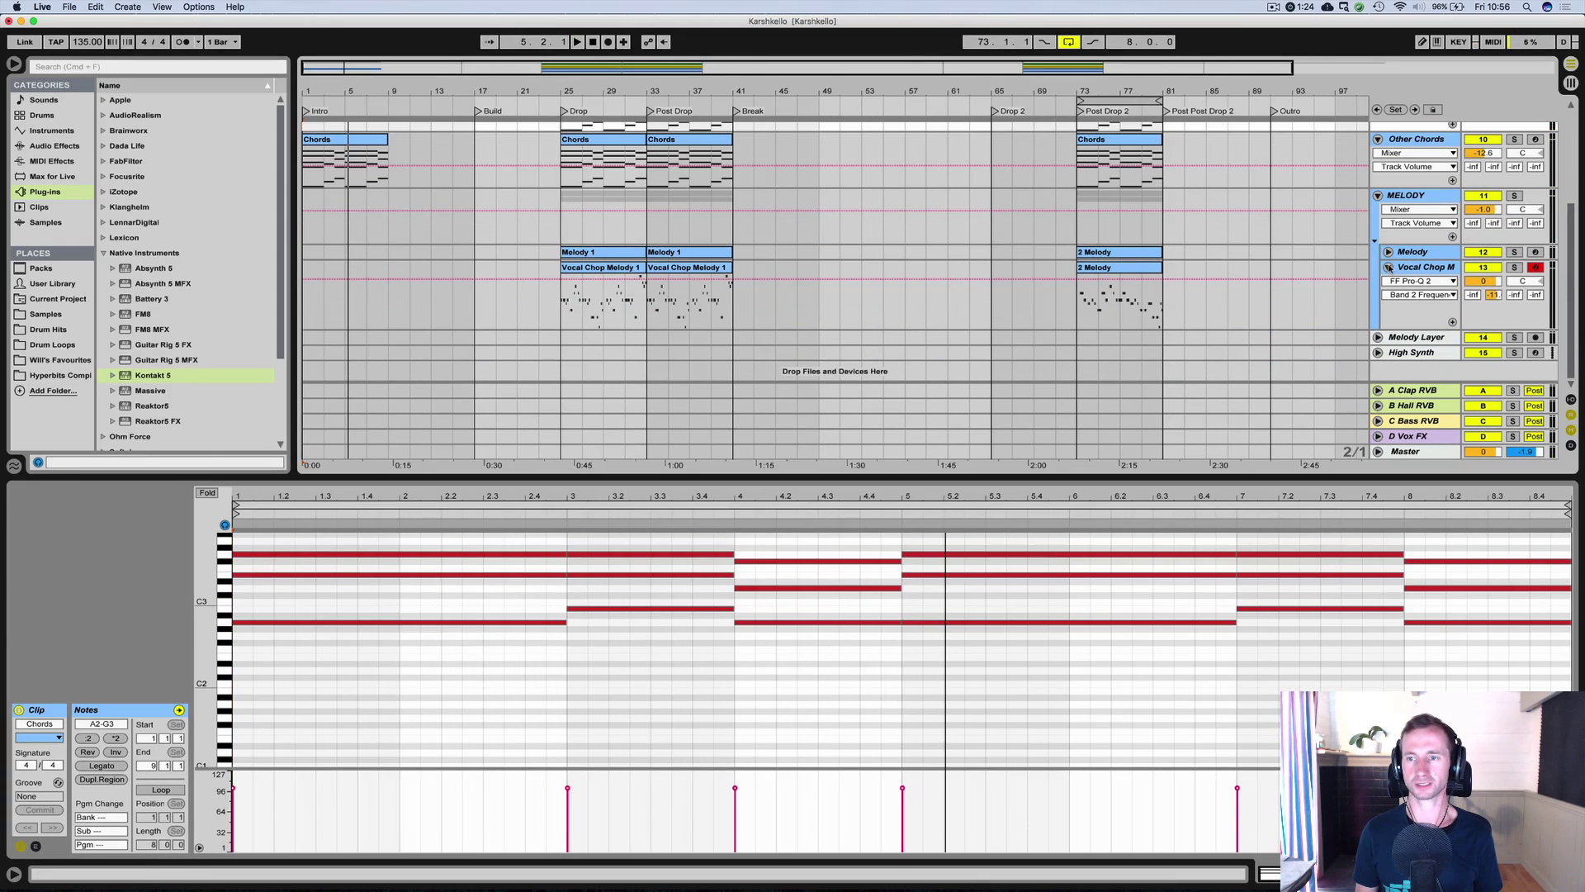
{"action": "left_click", "coordinate": [1414, 266]}
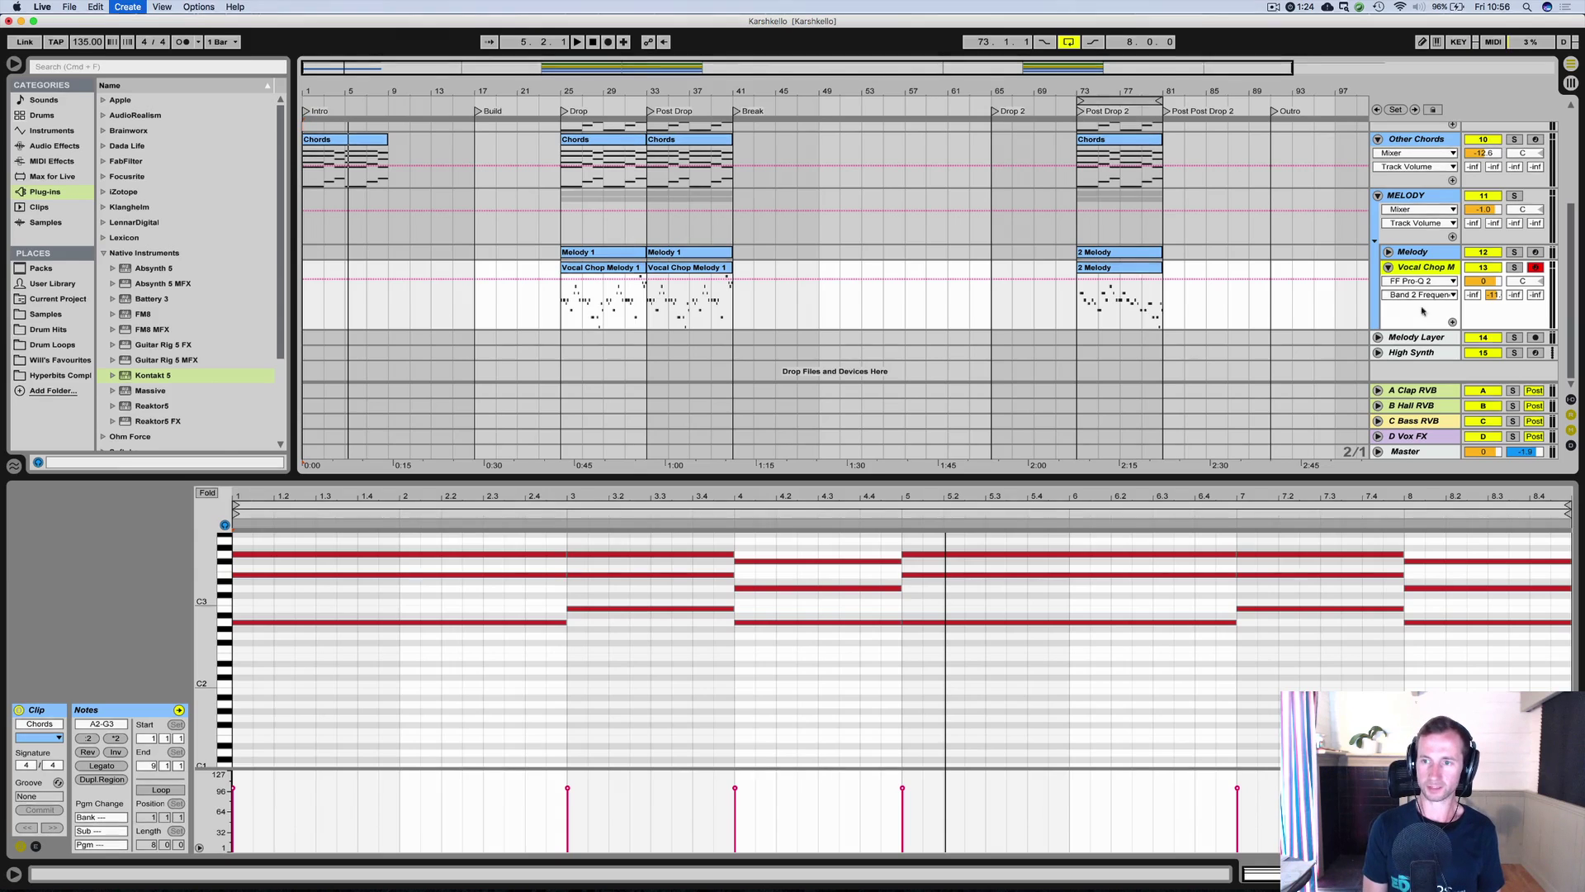
{"action": "key", "text": "super+shift+t"}
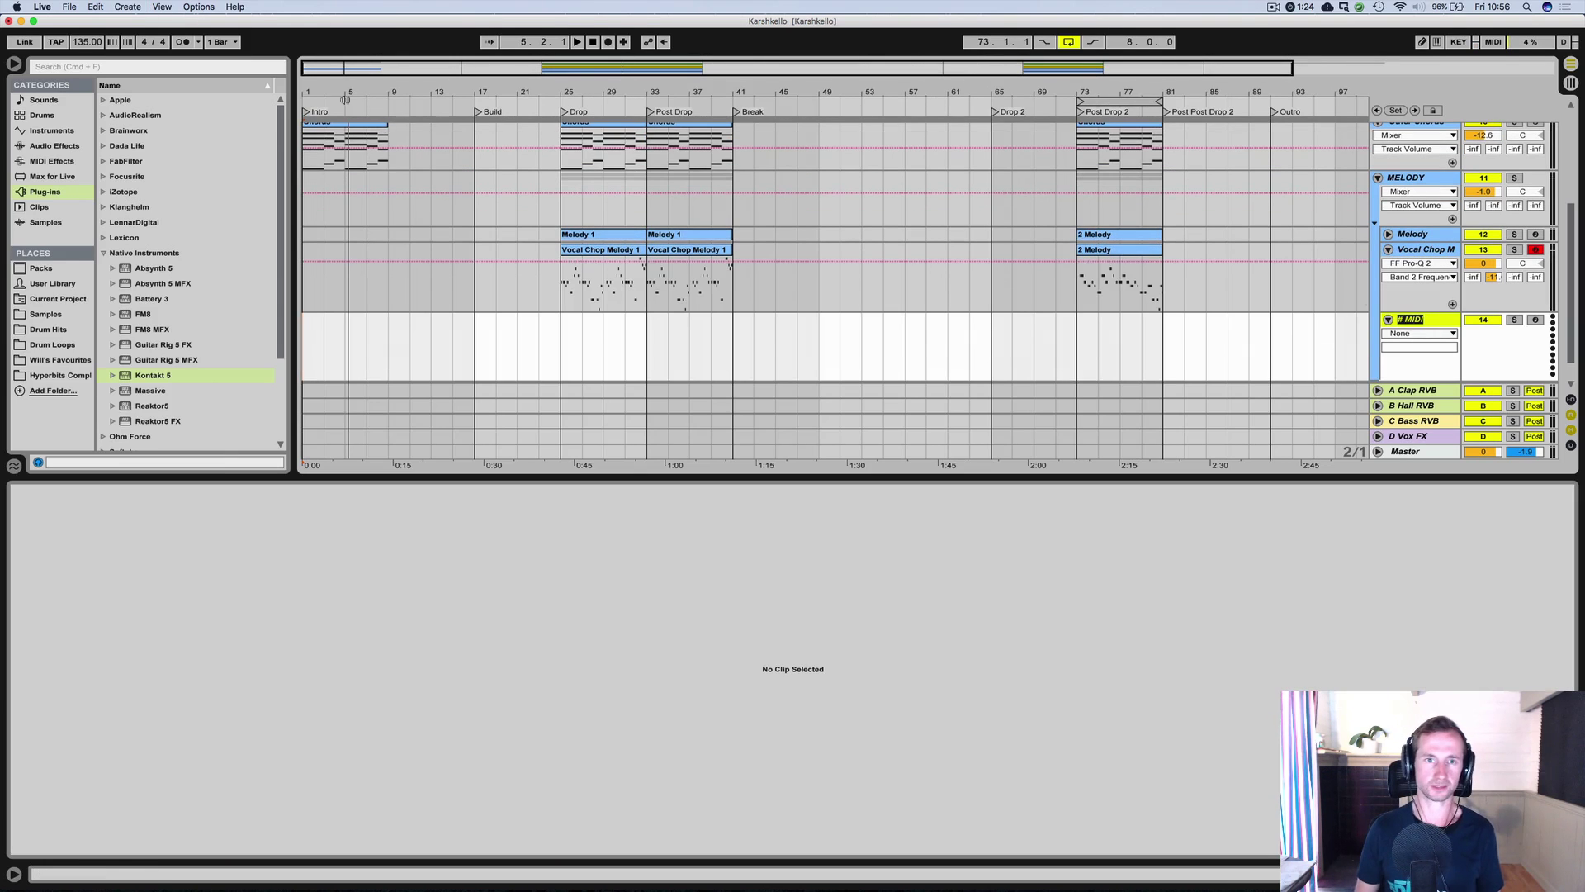
Stop playback and name the new MIDI track Tropical Melody.
{"action": "left_click", "coordinate": [592, 42]}
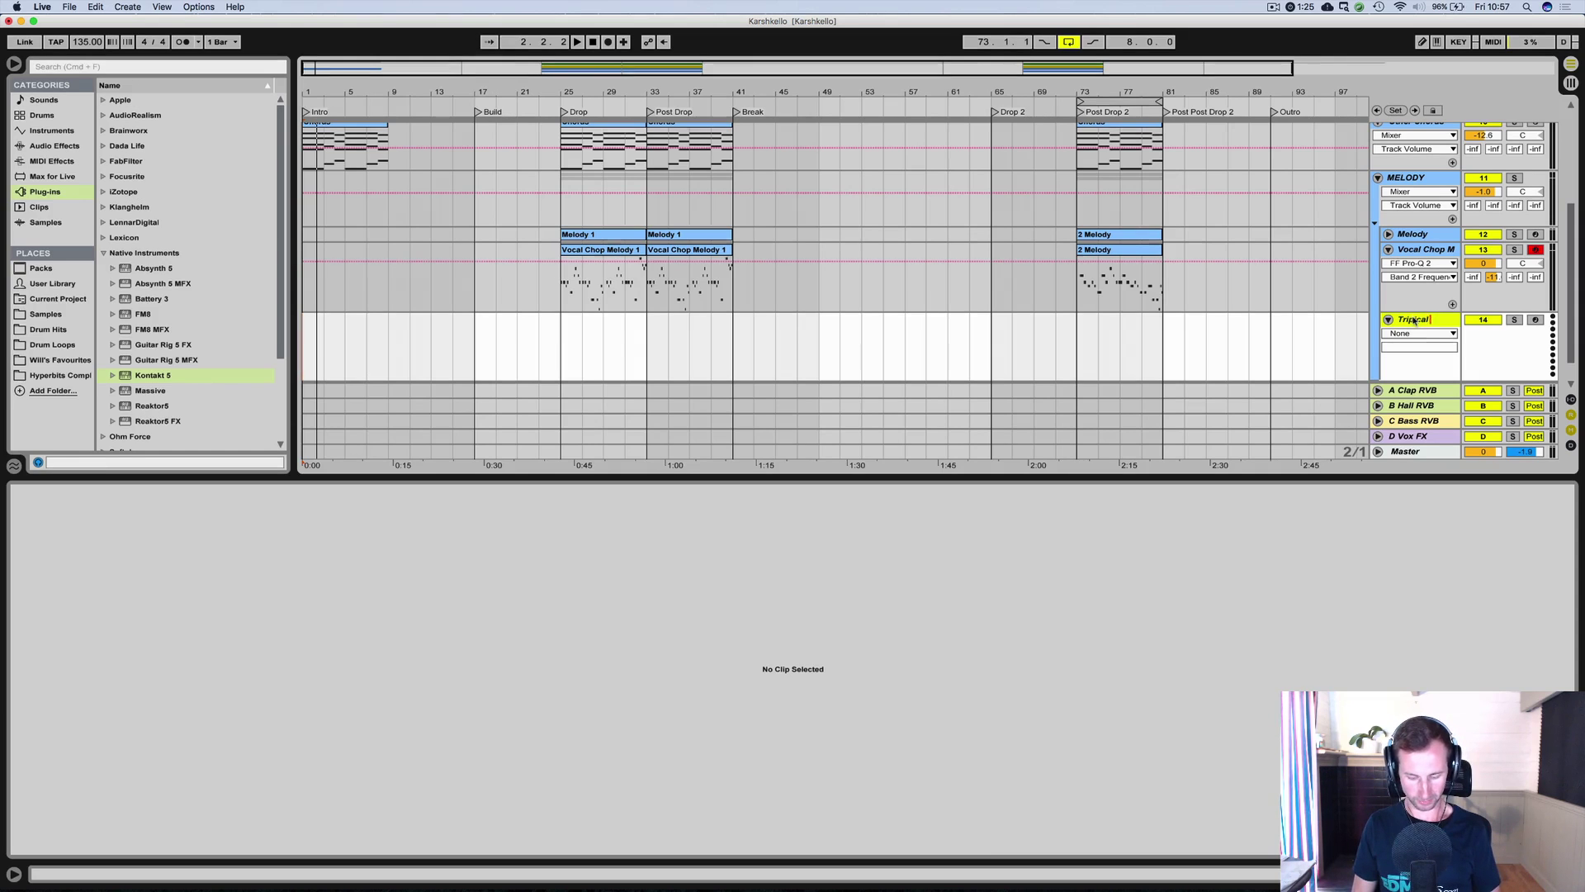
{"action": "type", "text": "ody"}
{"action": "key", "text": "Return"}
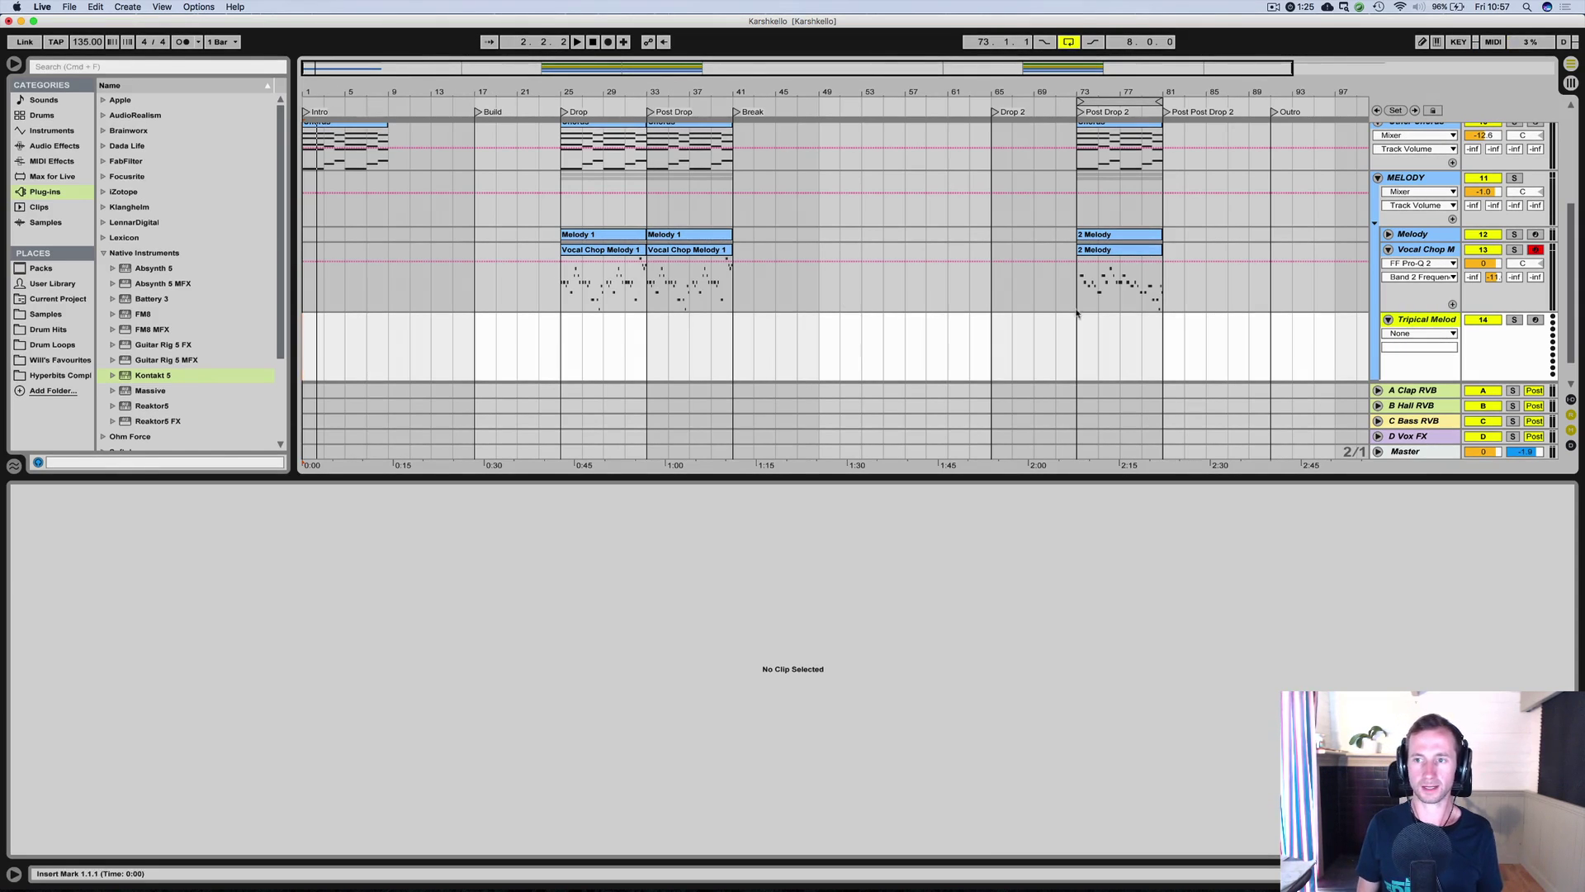
{"action": "key", "text": "super+r"}
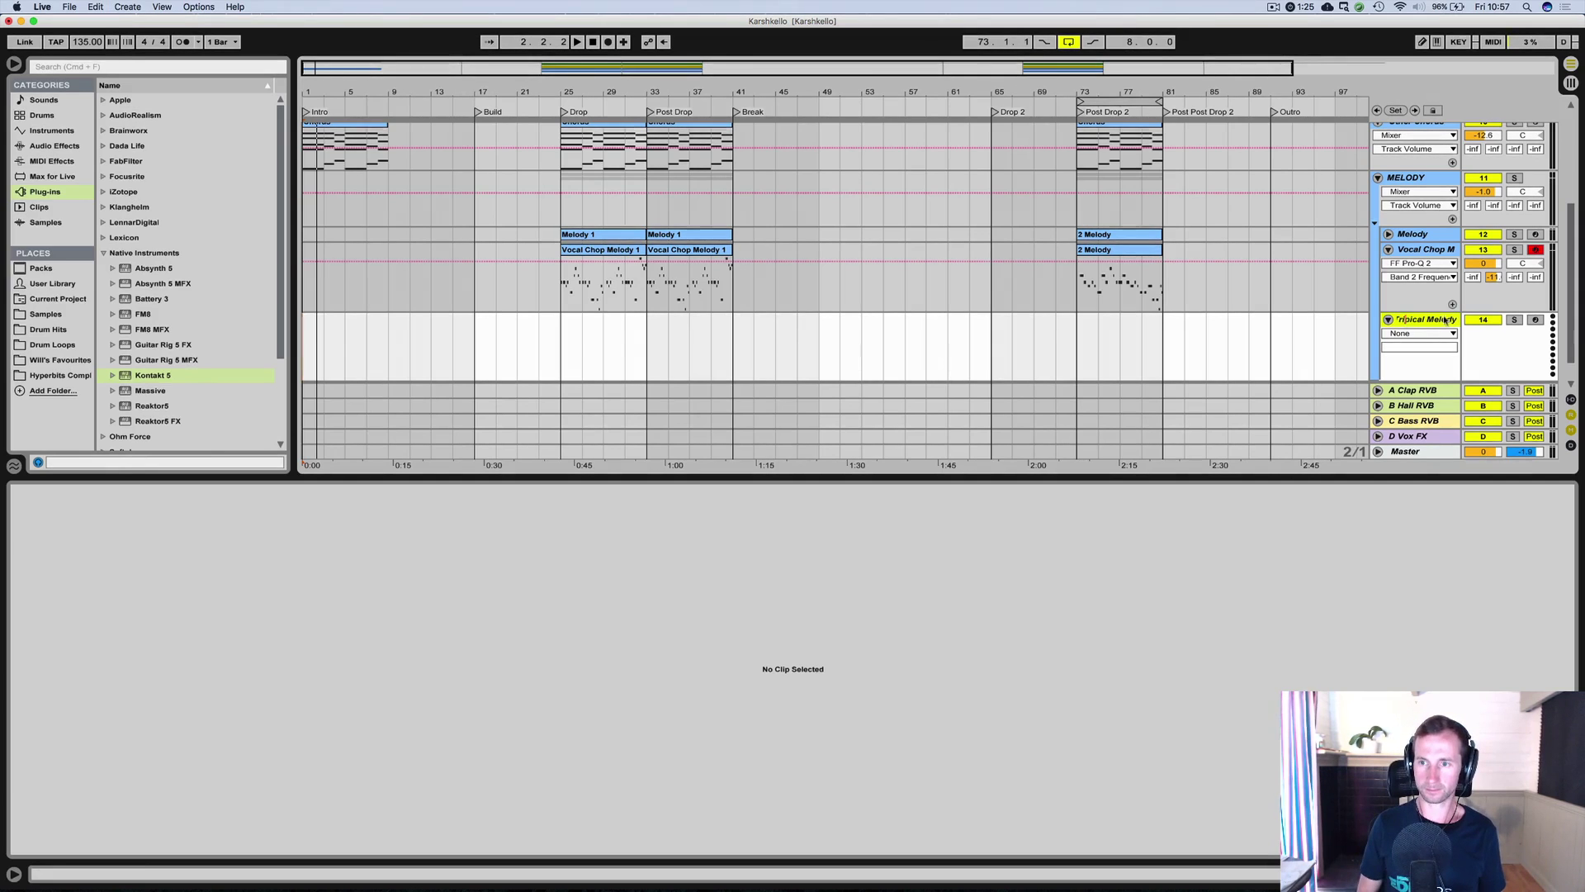
{"action": "key", "text": "Right"}
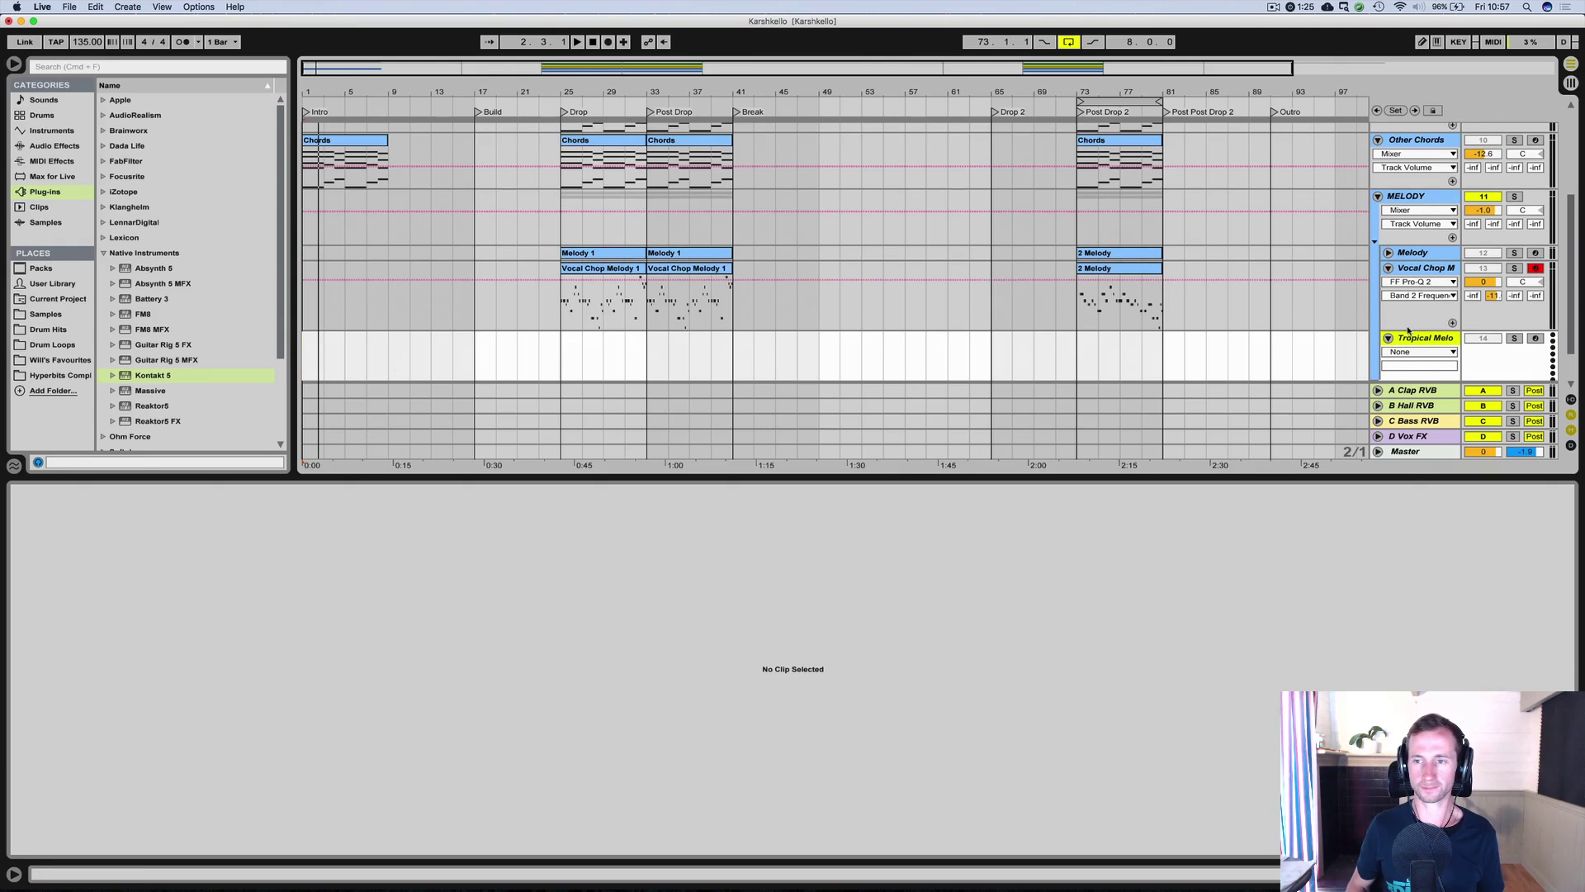
Colour the Tropical Melody track blue and copy the drop's Vocal Chop Melody 1 clip to bar 1 on it.
{"action": "right_click", "coordinate": [1409, 332]}
{"action": "left_click", "coordinate": [1346, 544]}
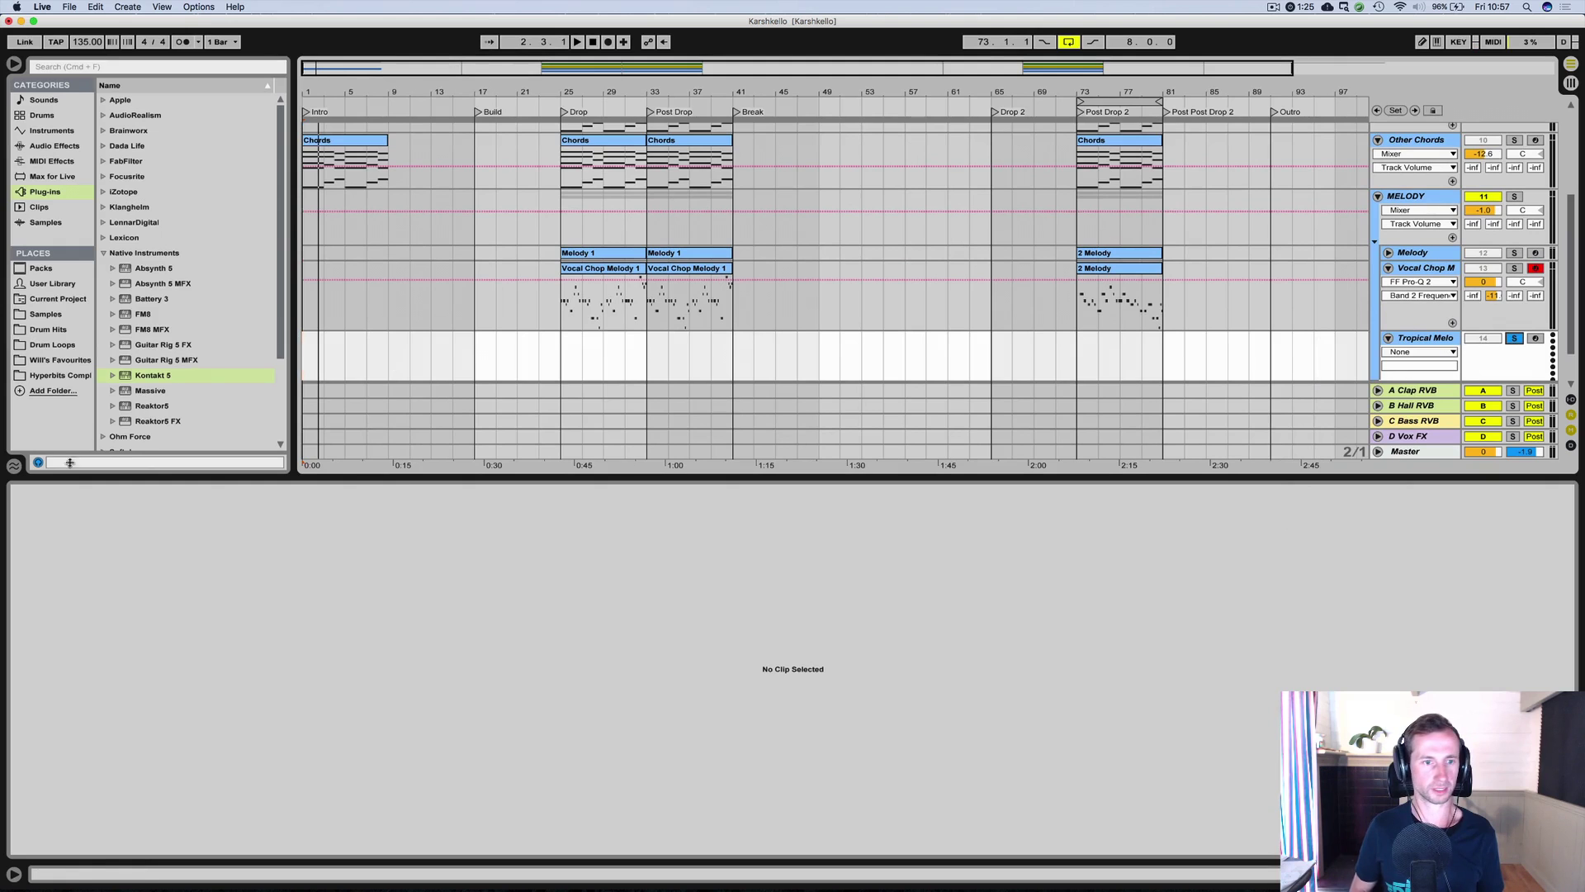
{"action": "left_click_drag", "start_coordinate": [593, 269], "coordinate": [327, 341]}
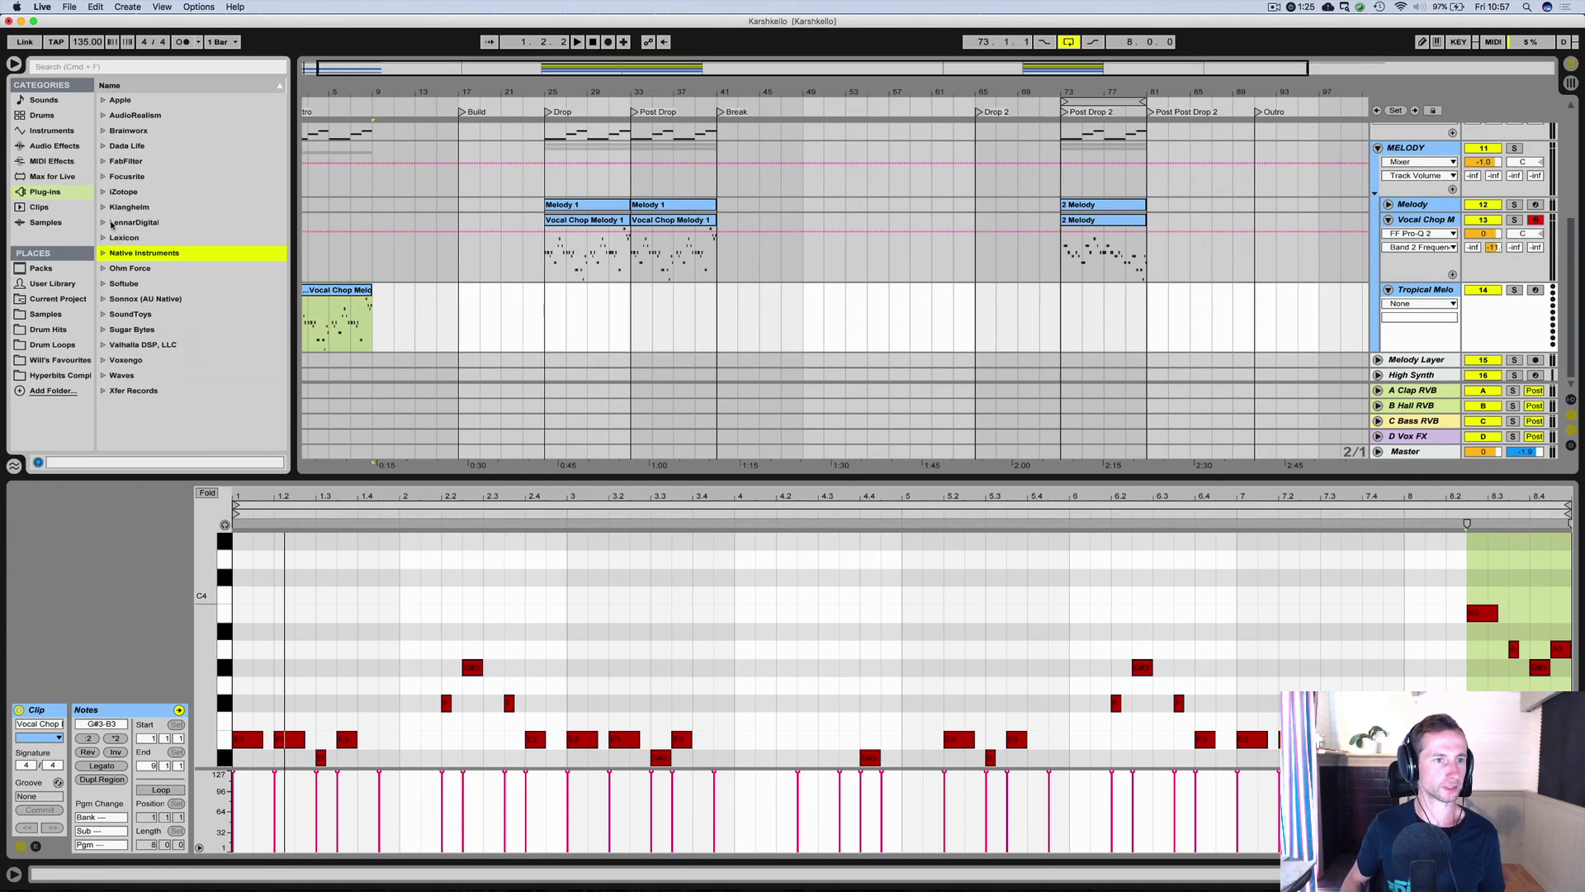
Load LennarDigital's Sylenth1 plug-in on the Tropical Melody track.
{"action": "left_click", "coordinate": [111, 223]}
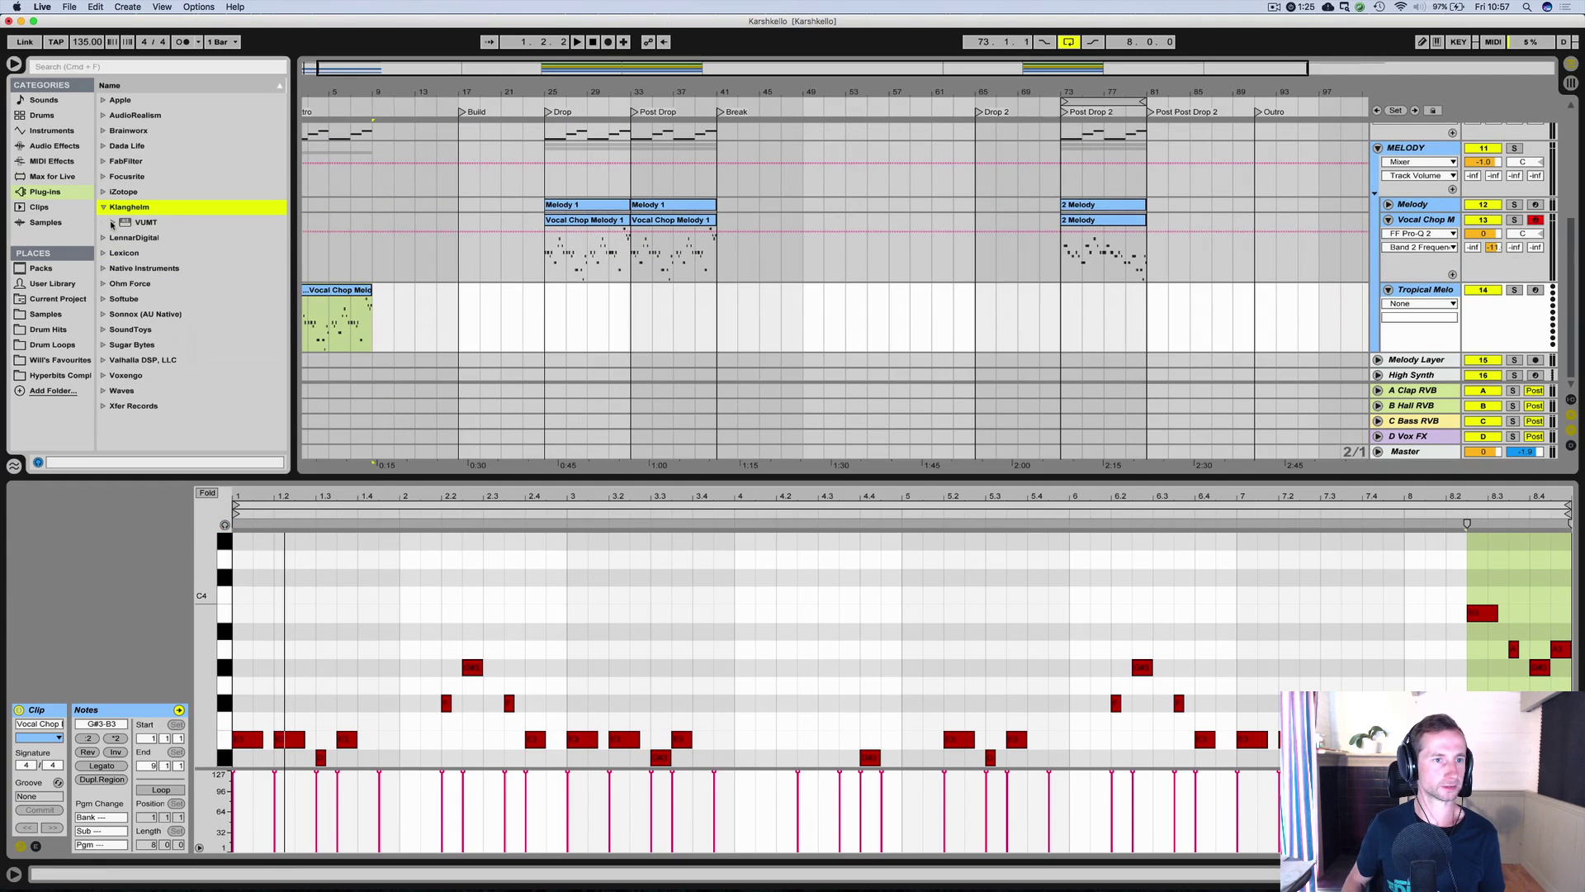
{"action": "left_click_drag", "start_coordinate": [124, 238], "coordinate": [256, 280]}
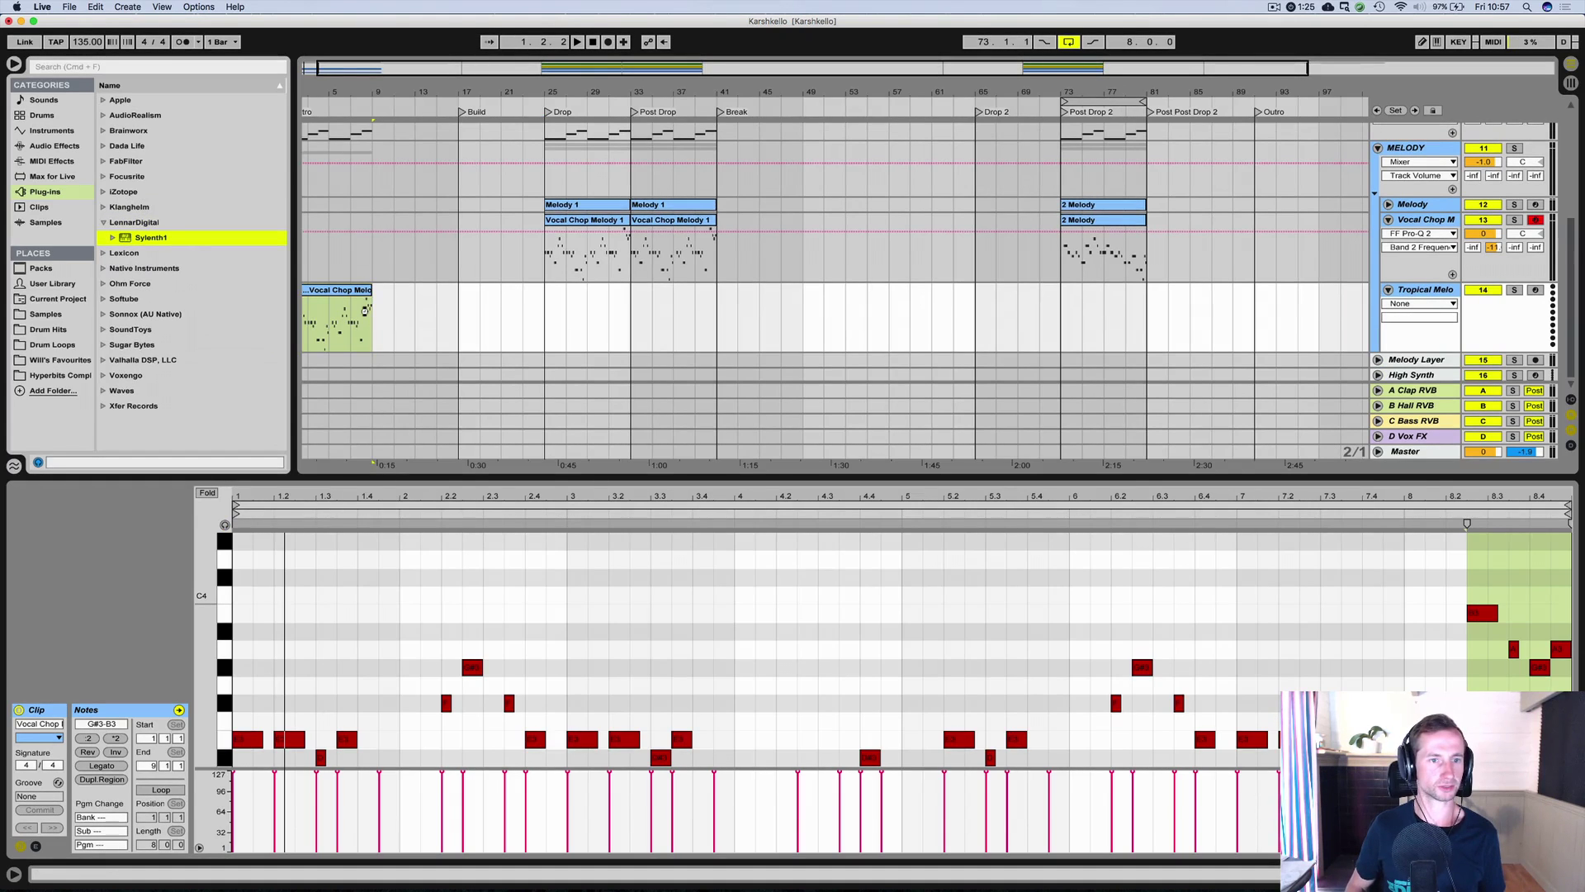
{"action": "left_click_drag", "start_coordinate": [364, 310], "coordinate": [364, 310]}
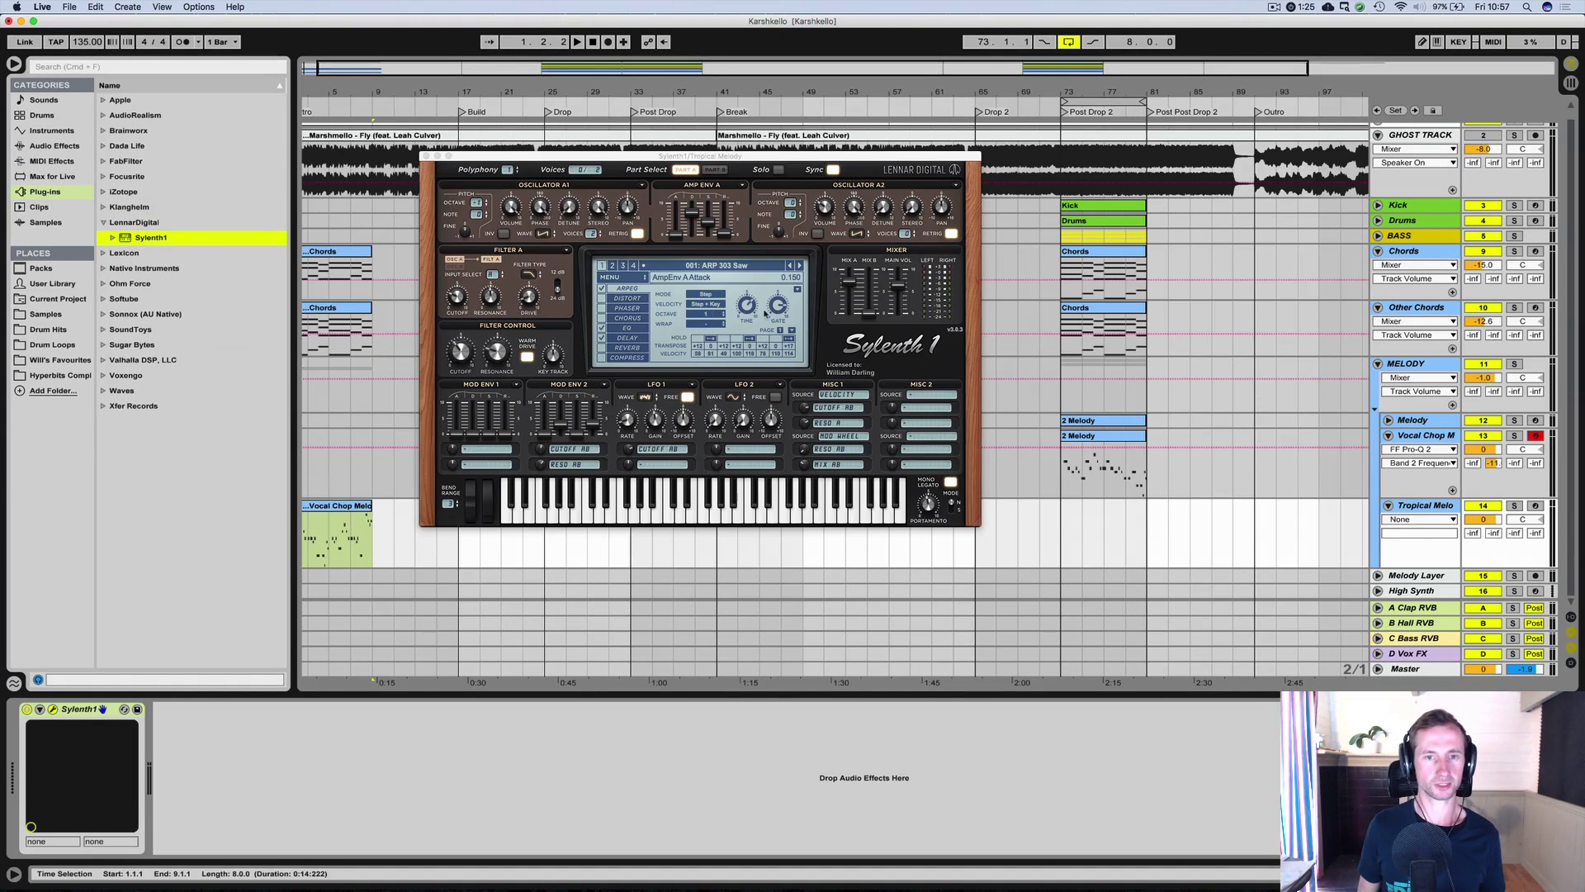
Load a preset bank into Sylenth1 and choose the PL Solid As Bass [BDG] preset.
{"action": "left_click", "coordinate": [608, 278]}
{"action": "mouse_move", "coordinate": [621, 299]}
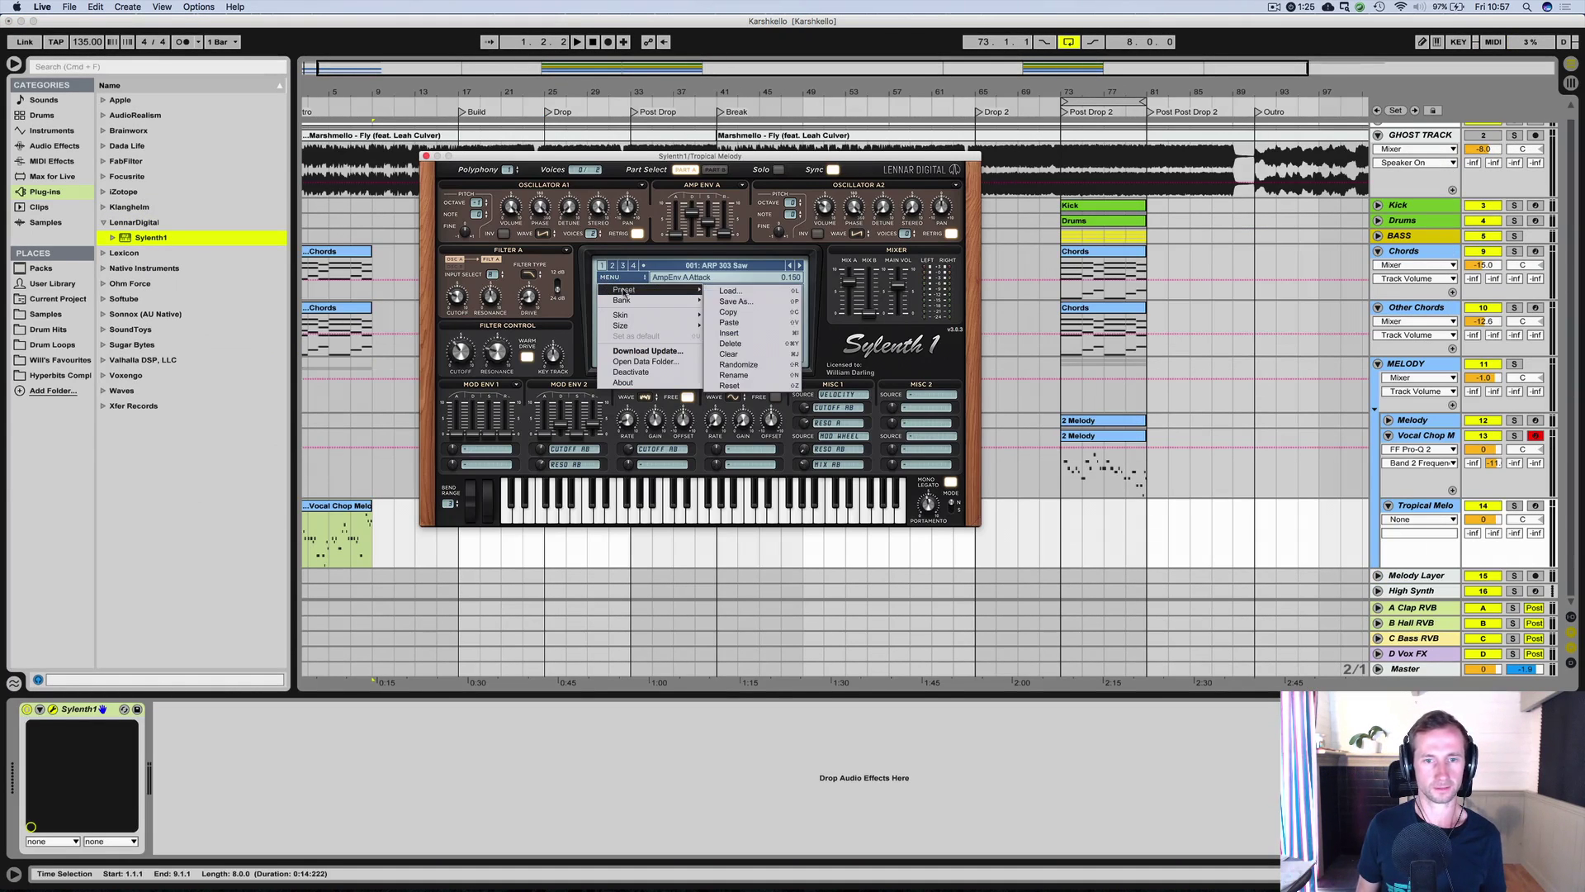
{"action": "left_click", "coordinate": [767, 289]}
{"action": "left_click", "coordinate": [752, 266]}
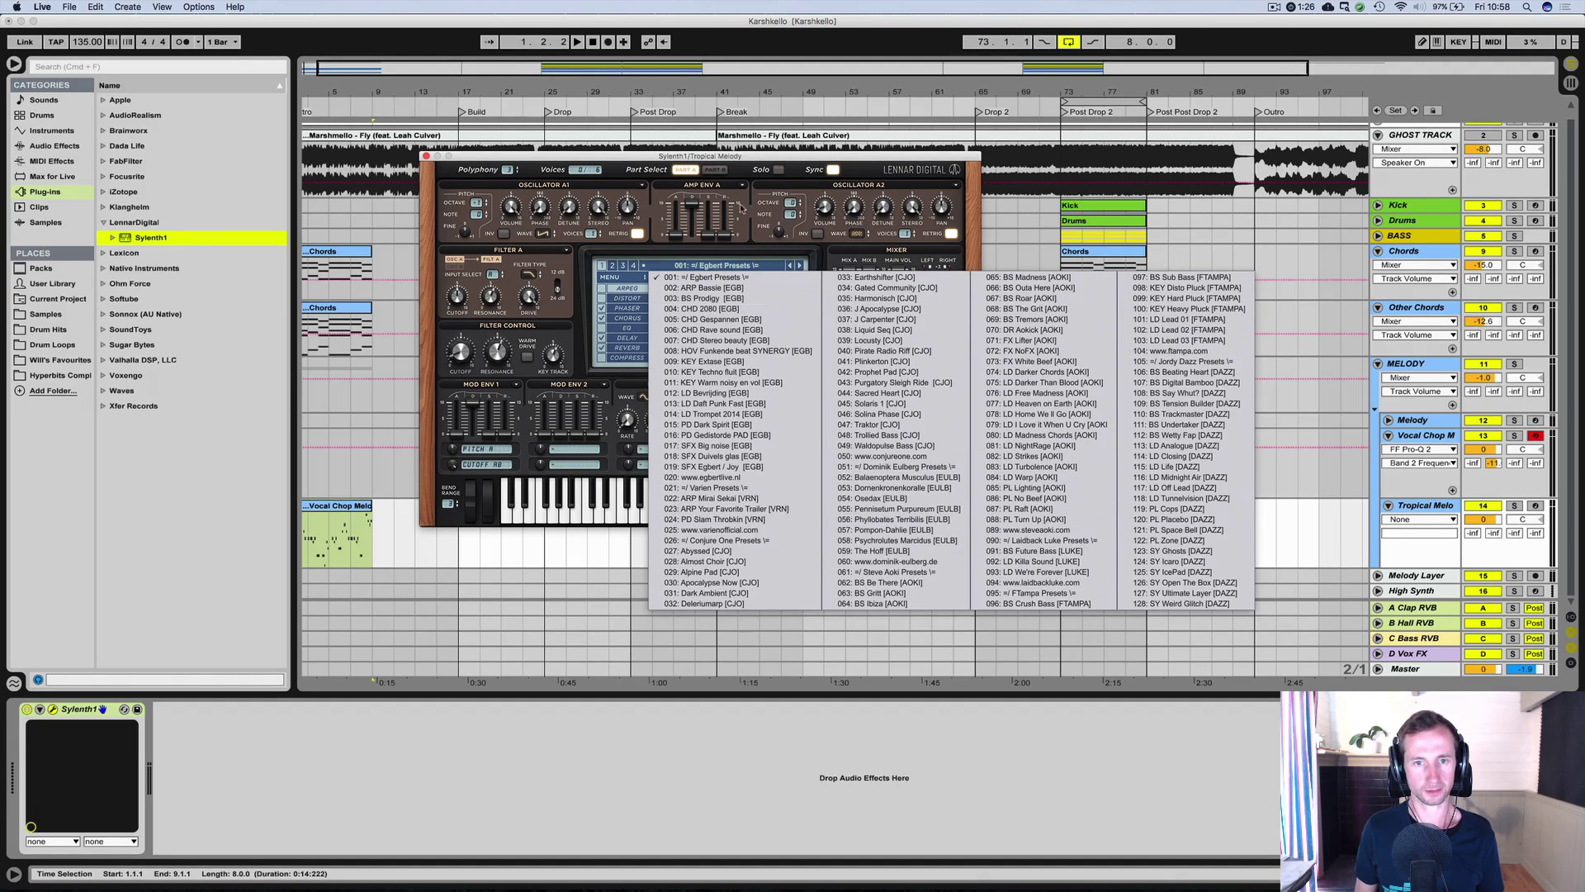
{"action": "left_click", "coordinate": [621, 267]}
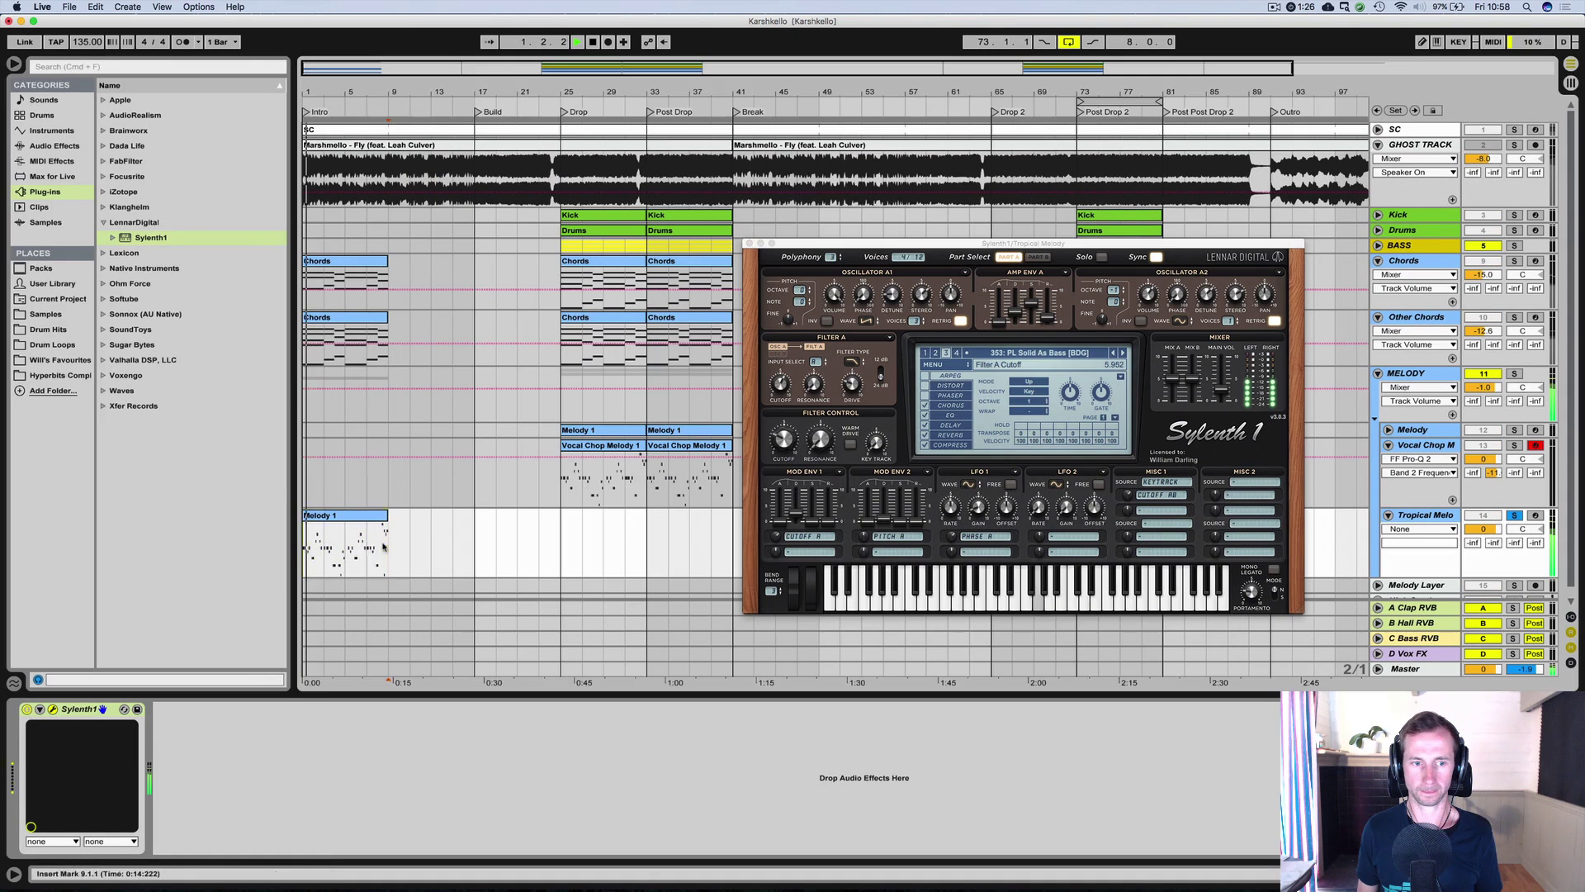
Loop the eight-bar Melody 1 clip on Tropical Melody and step through the Sylenth1 presets to PL Vierkant [BDG].
{"action": "left_click", "coordinate": [310, 549]}
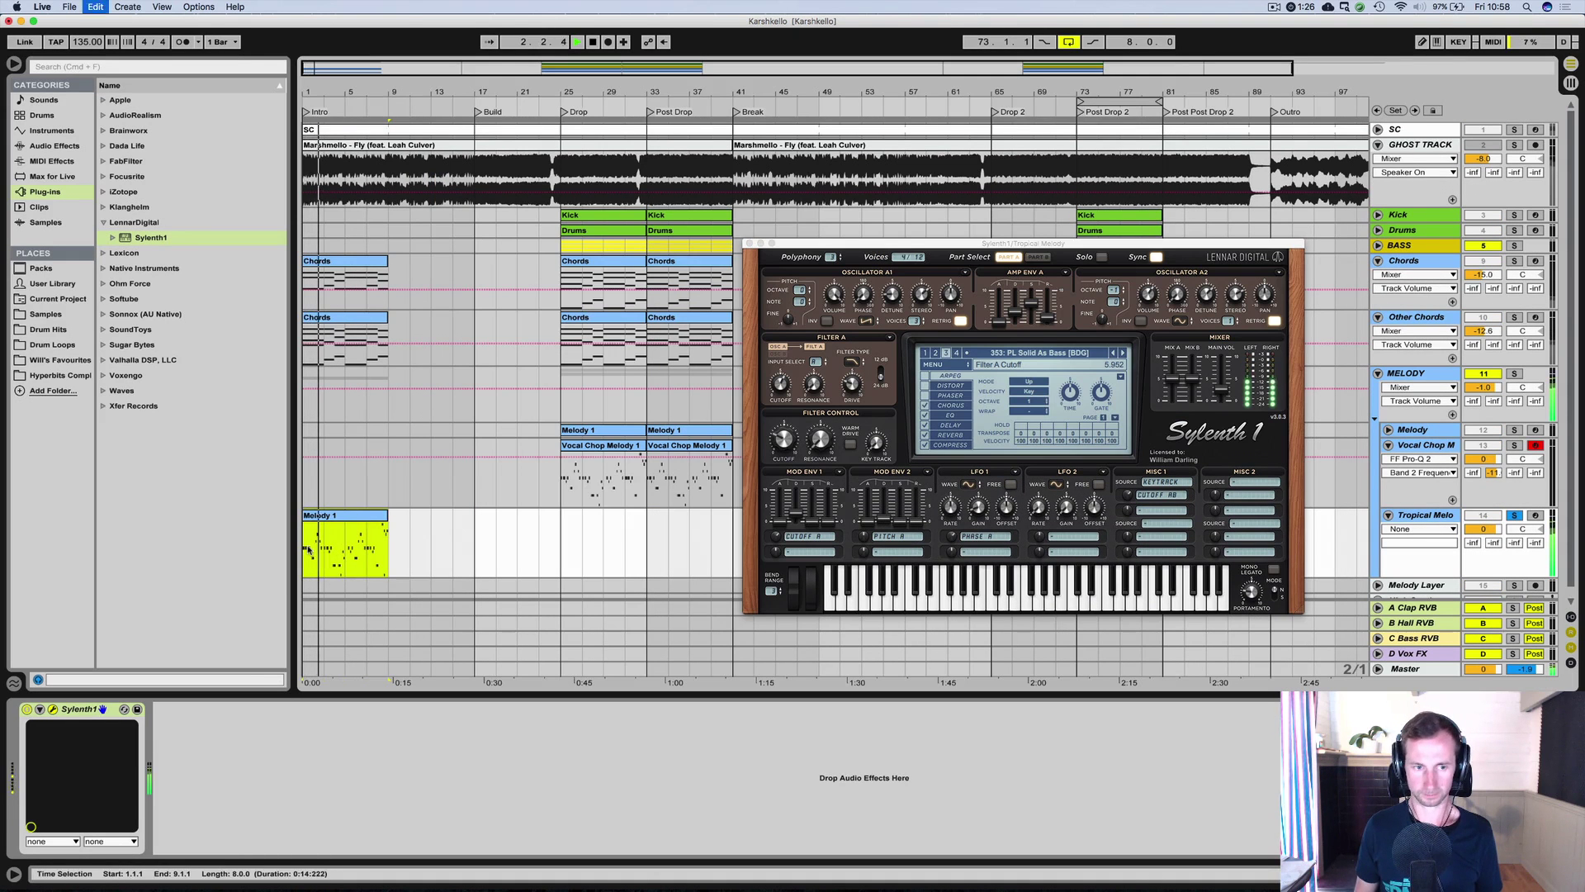
{"action": "key", "text": "super+l"}
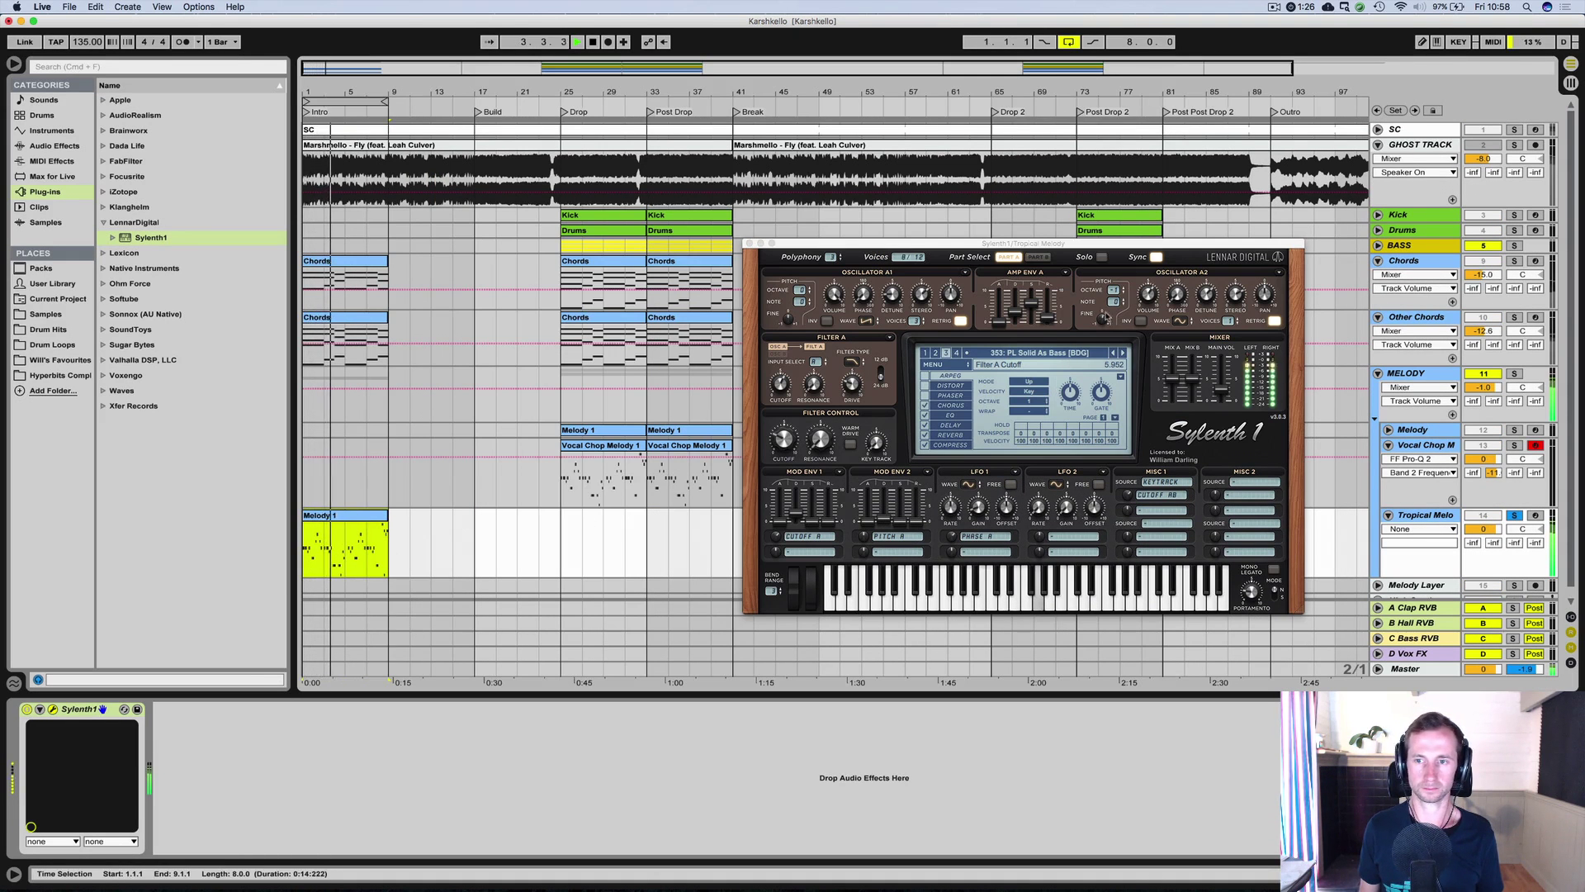
{"action": "left_click", "coordinate": [1122, 352]}
{"action": "left_click", "coordinate": [1122, 353]}
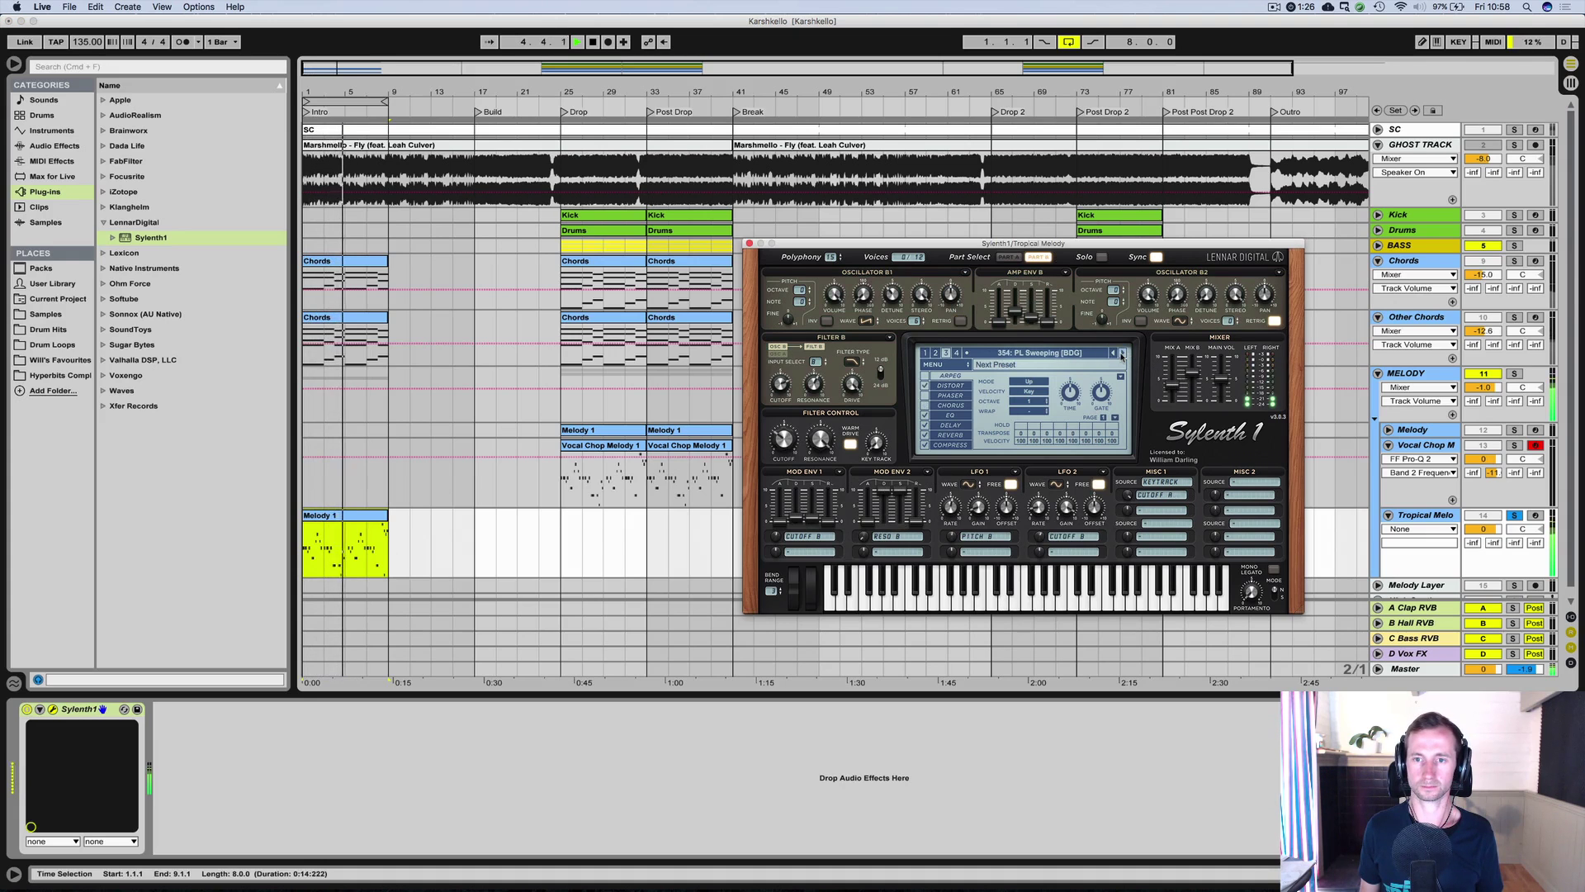
{"action": "left_click", "coordinate": [1122, 352]}
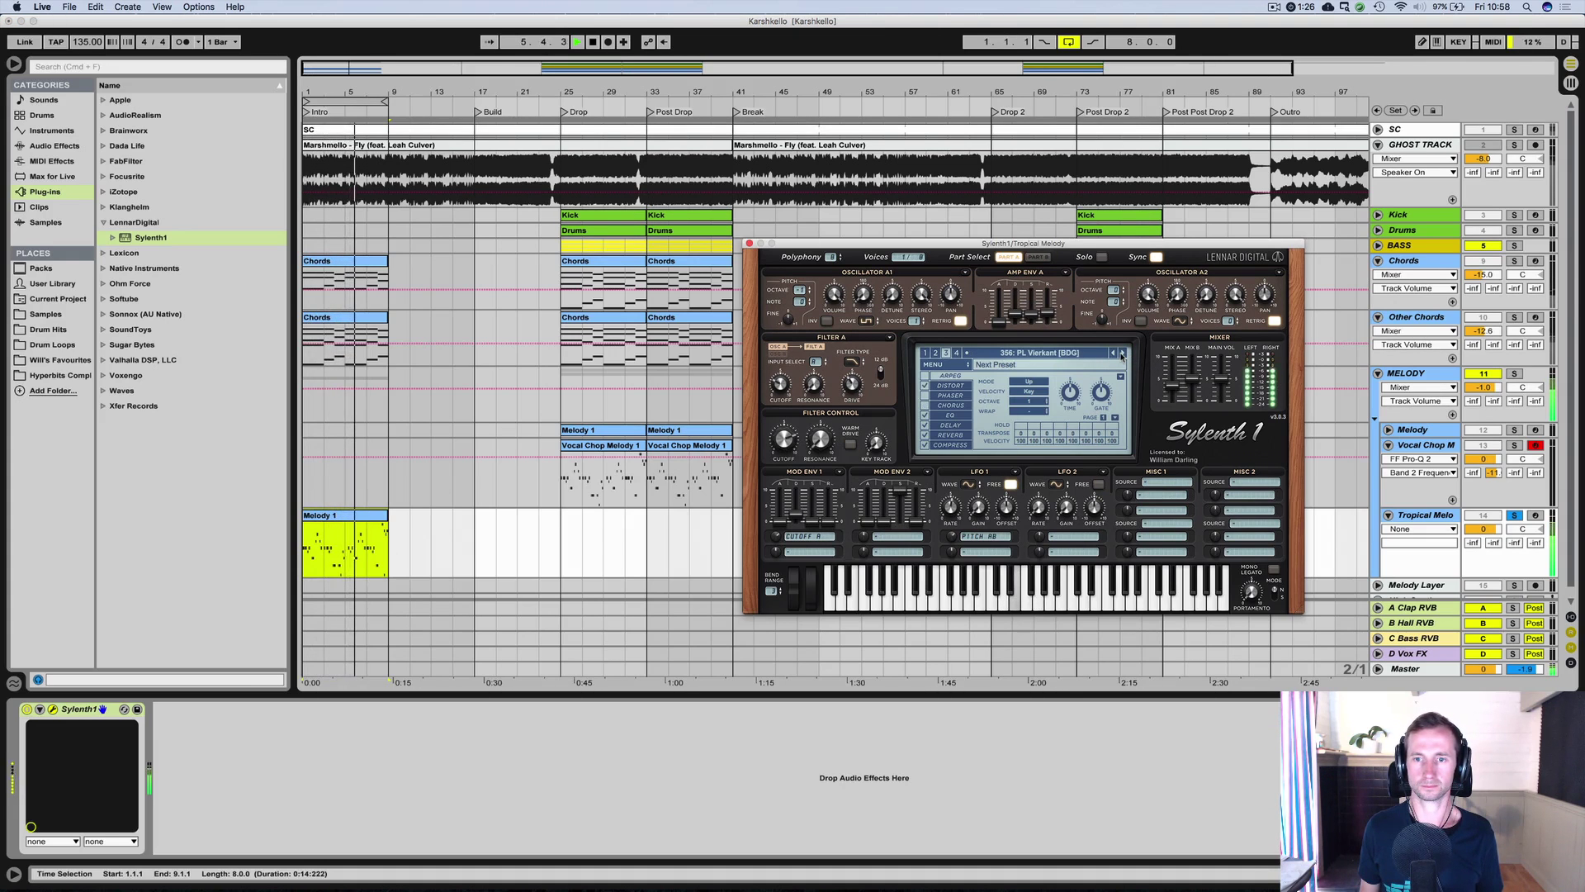
Set Sylenth1's Amp Env A sustain to 0 and send Tropical Melody to Clap RVB and Hall RVB, with Hall at -21.6 dB.
{"action": "left_click", "coordinate": [1030, 321]}
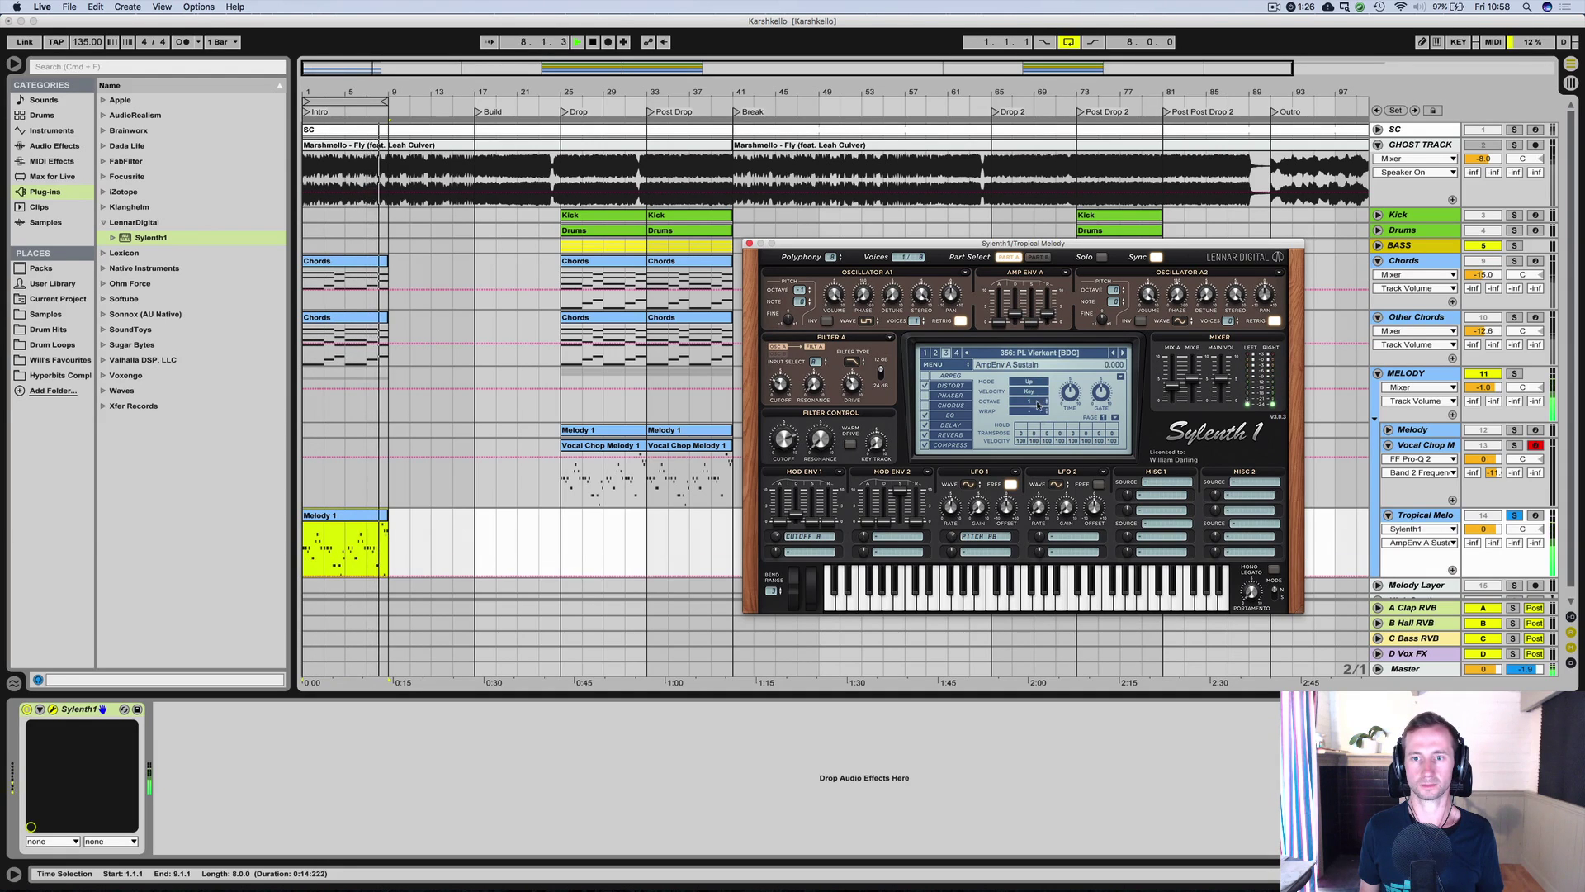
{"action": "left_click", "coordinate": [1017, 316]}
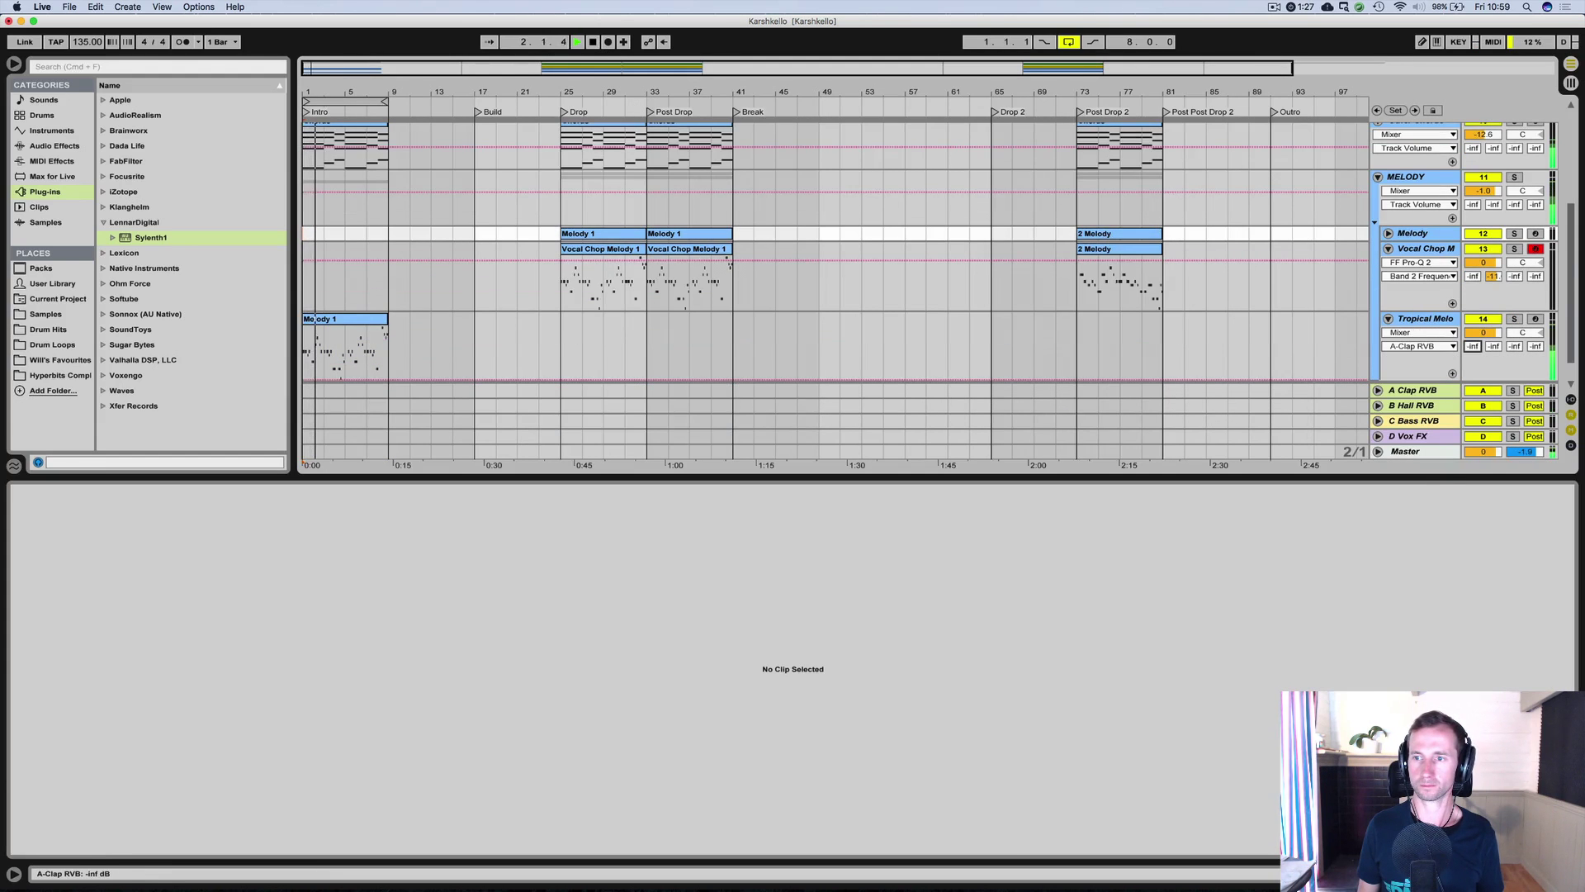
{"action": "mouse_move", "coordinate": [1473, 346]}
{"action": "left_mouse_down"}
{"action": "mouse_move", "coordinate": [1473, 332]}
{"action": "mouse_move", "coordinate": [1493, 337]}
{"action": "left_mouse_up"}
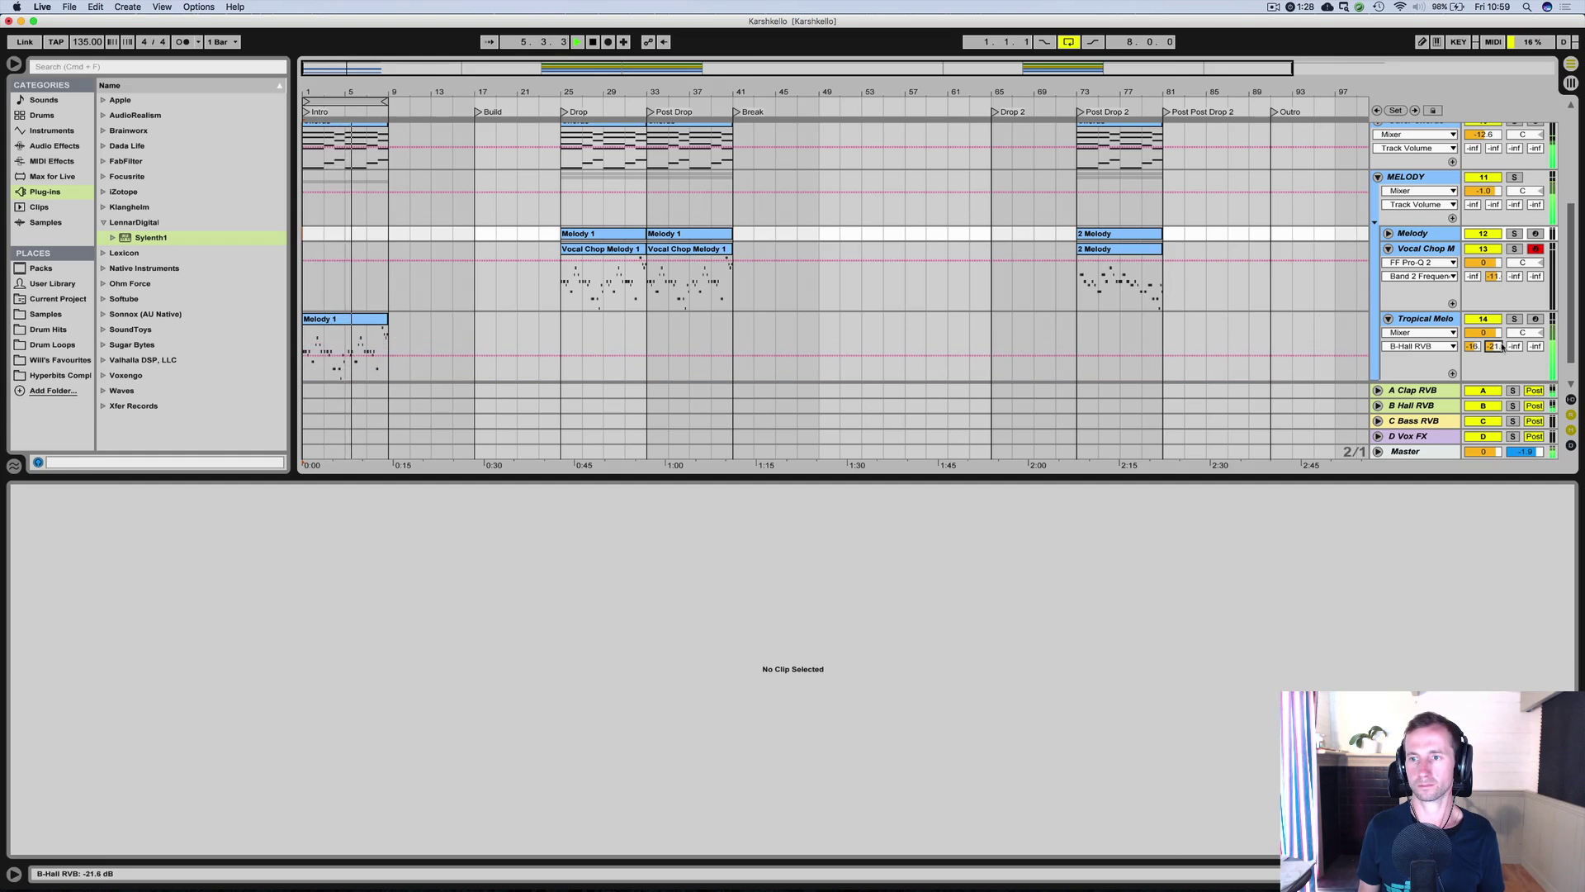
Compare the soloed ghost track's intro with the recreated chords and tropical melody.
{"action": "scroll", "coordinate": [1502, 347], "scroll_direction": "up", "scroll_amount": 10}
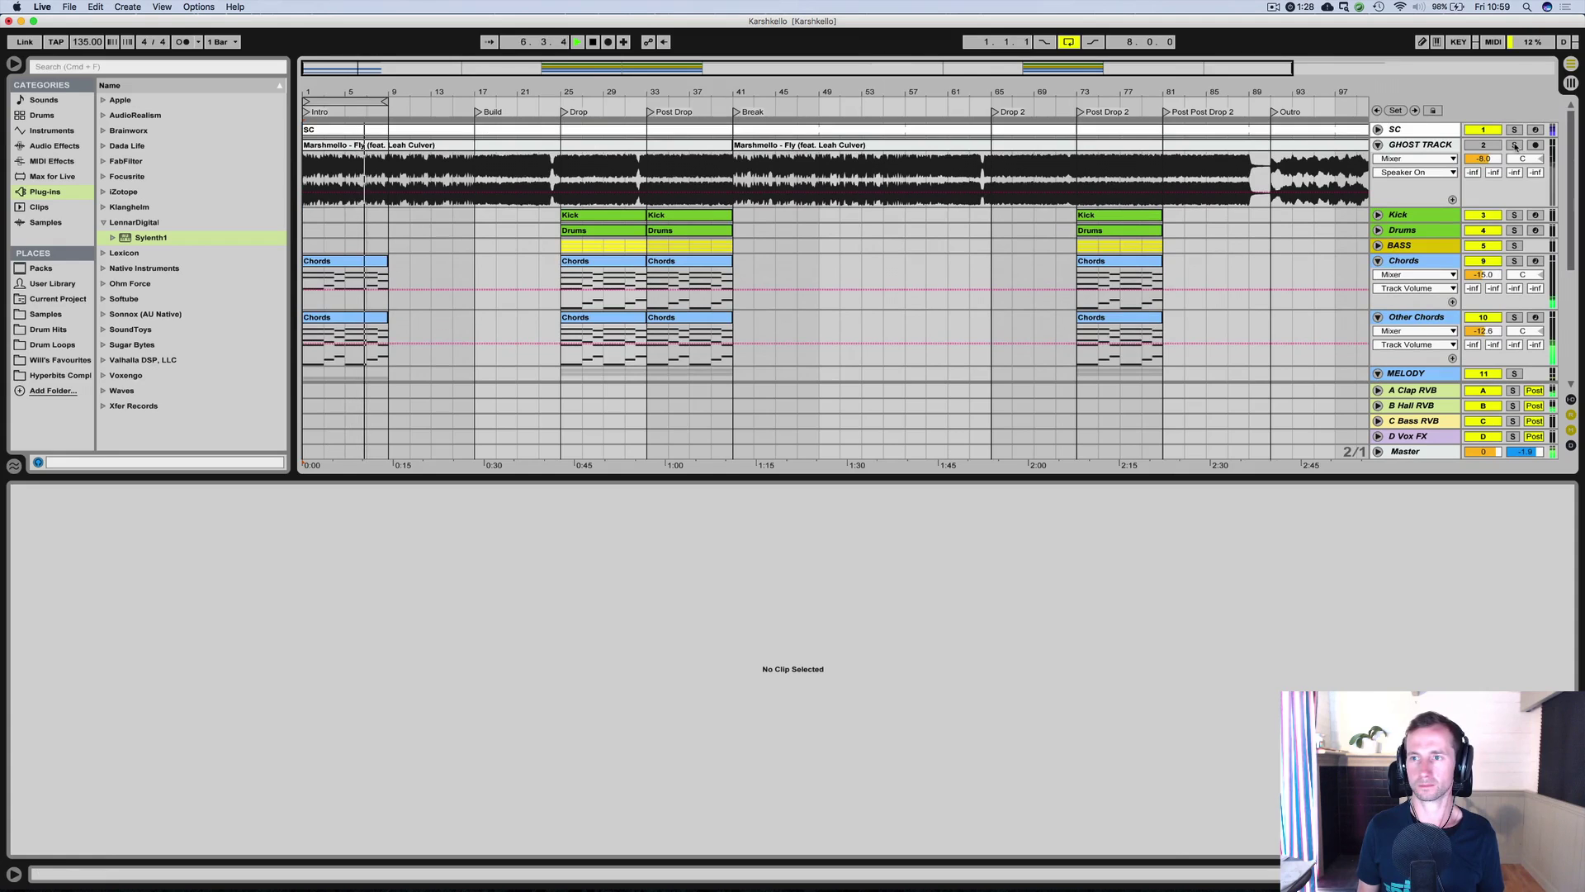
{"action": "left_click", "coordinate": [1516, 146]}
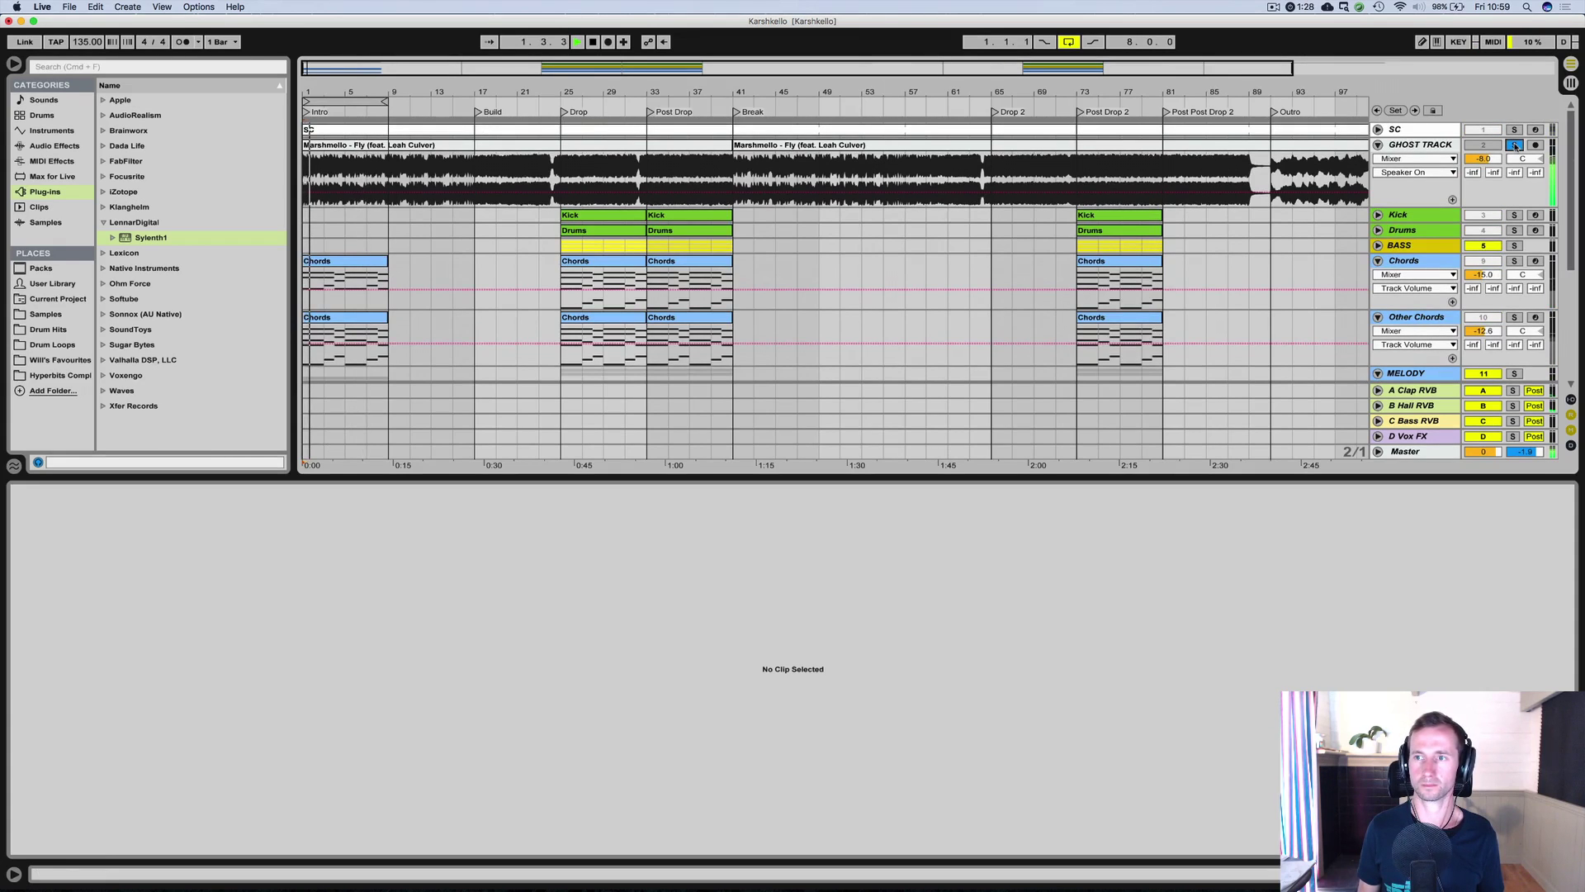
{"action": "left_click", "coordinate": [1516, 147]}
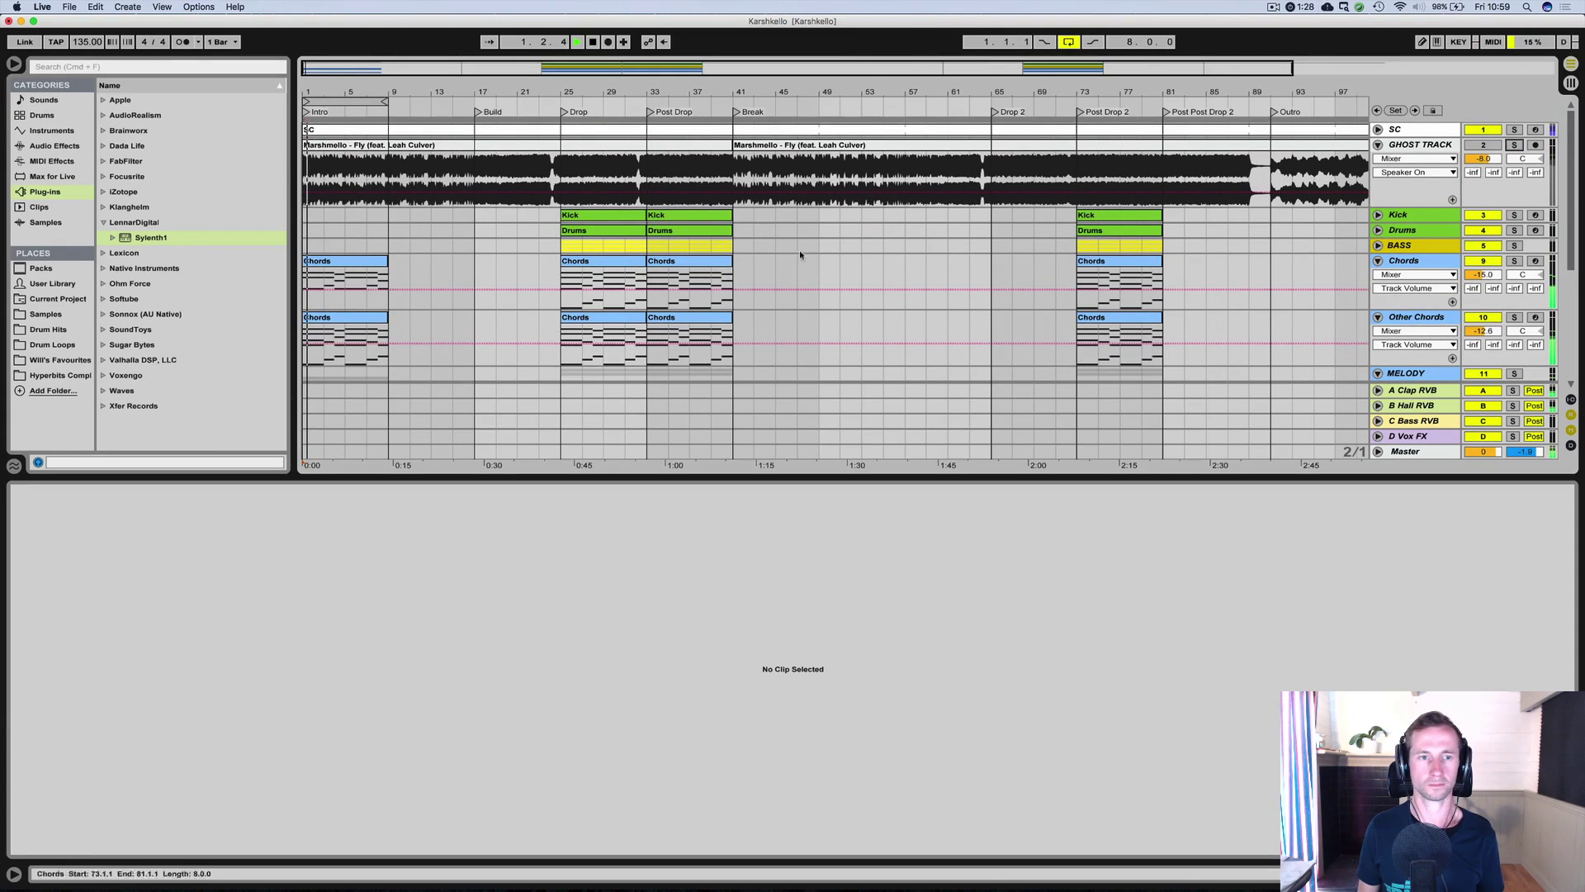
{"action": "key", "text": "space"}
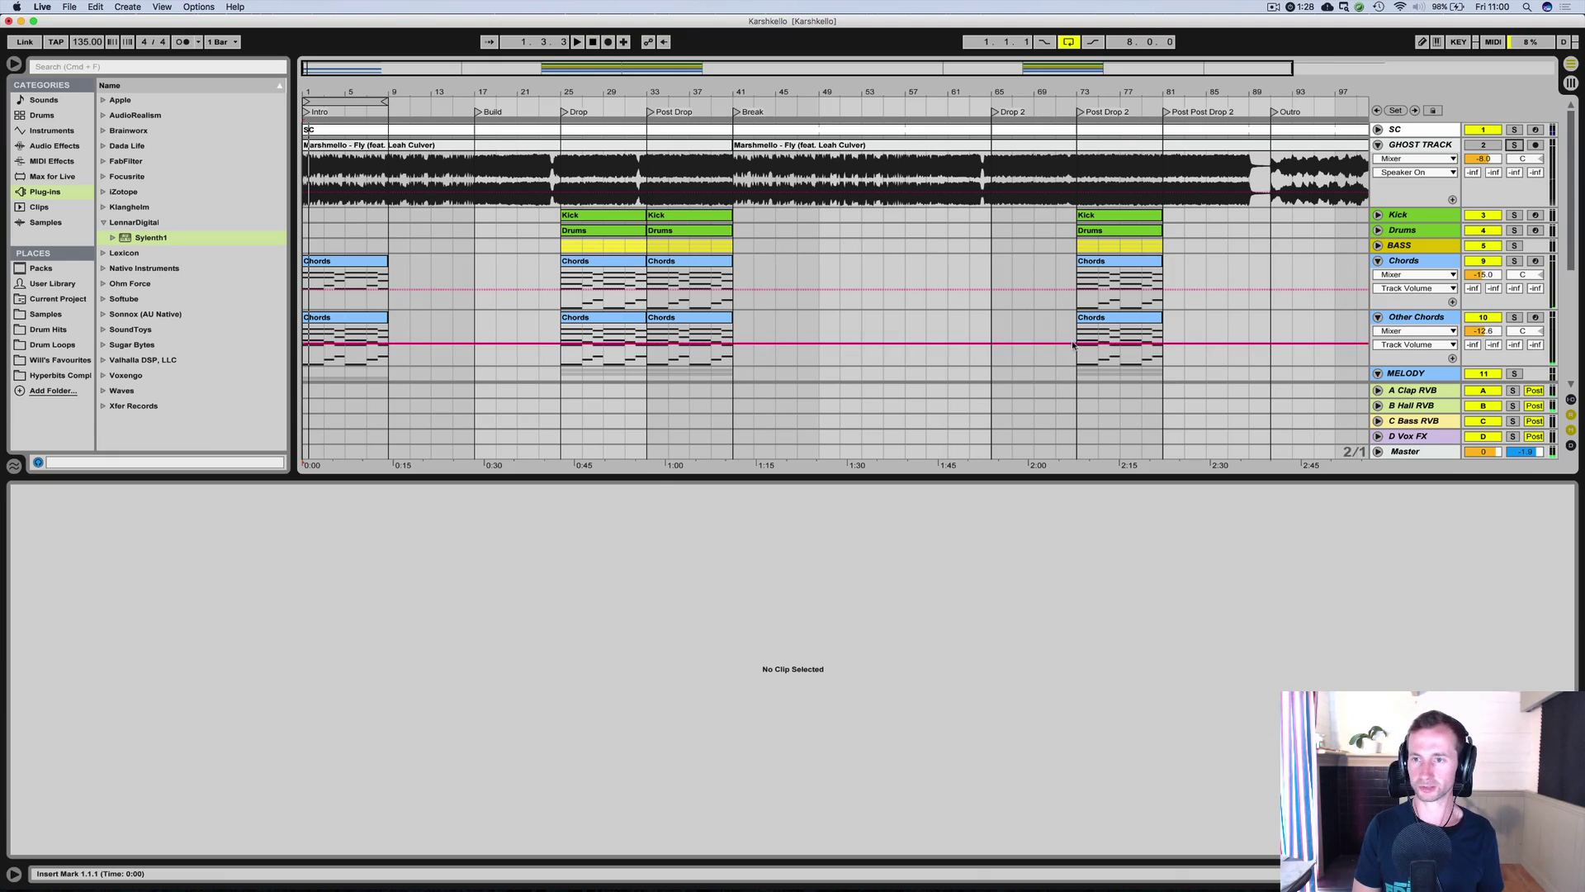
Show the Tropical Melody devices and listen to the soloed ghost track from the second half of the intro into the build.
{"action": "key", "text": "shift+Tab"}
{"action": "left_click", "coordinate": [331, 521]}
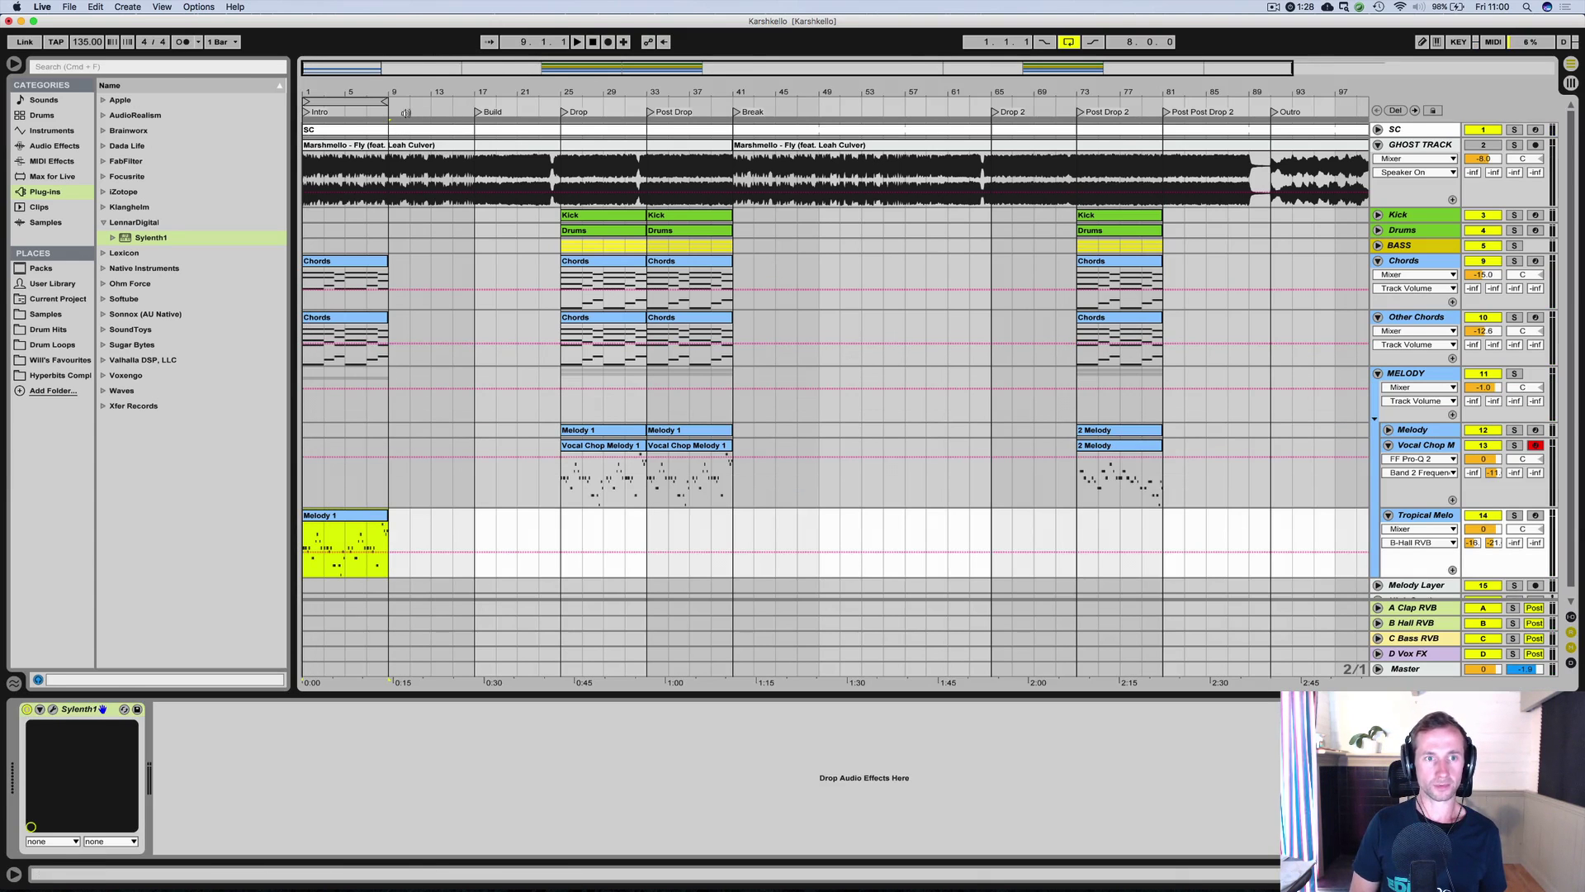
{"action": "left_click", "coordinate": [406, 113]}
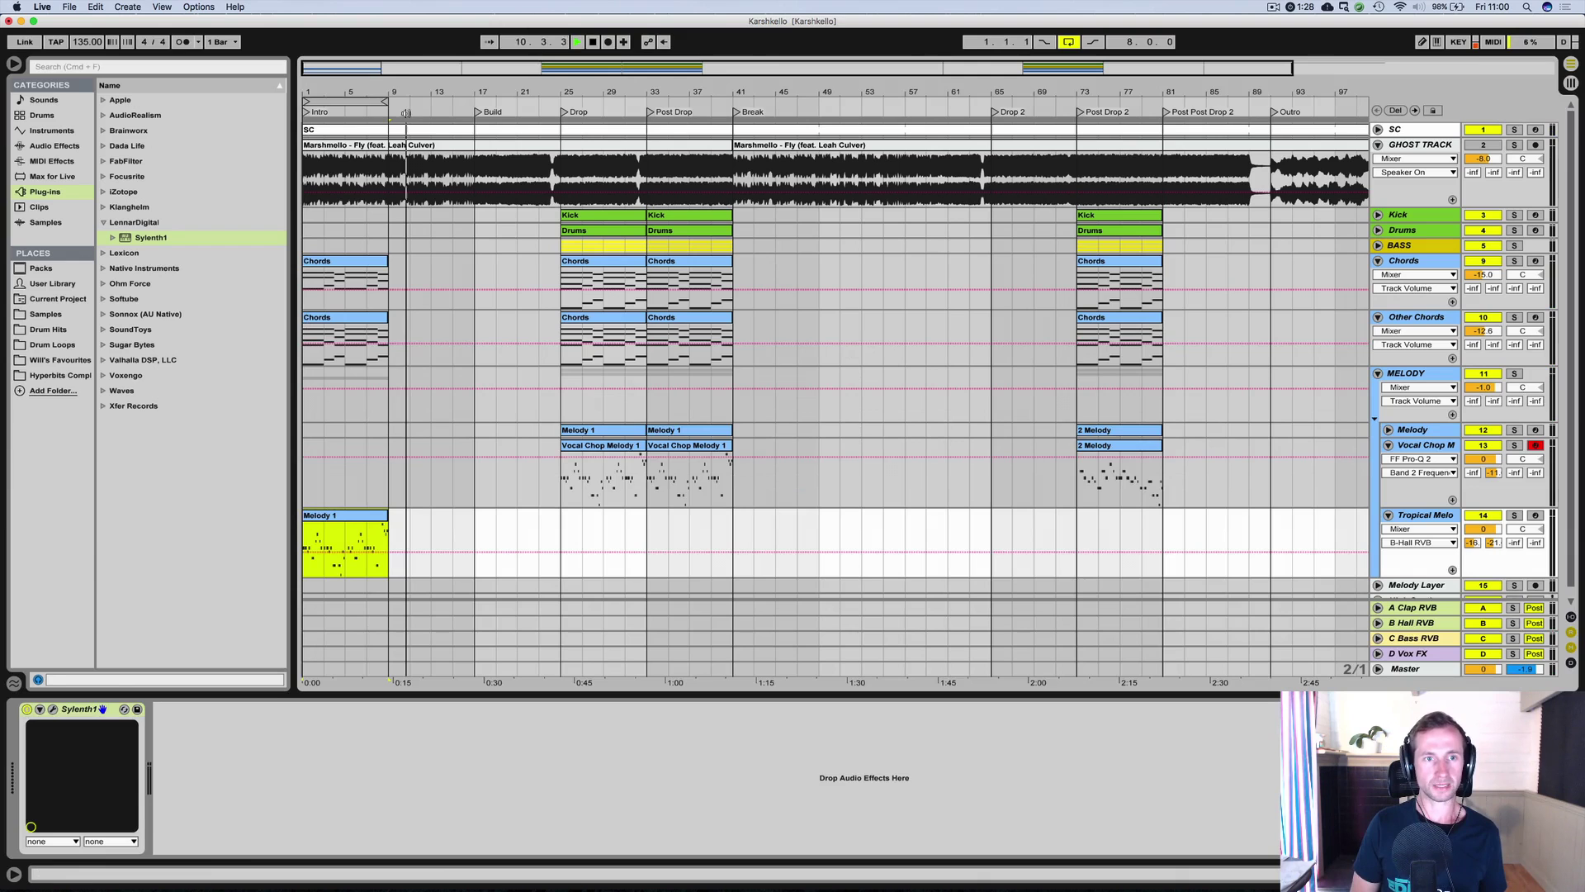
{"action": "left_click", "coordinate": [1519, 145]}
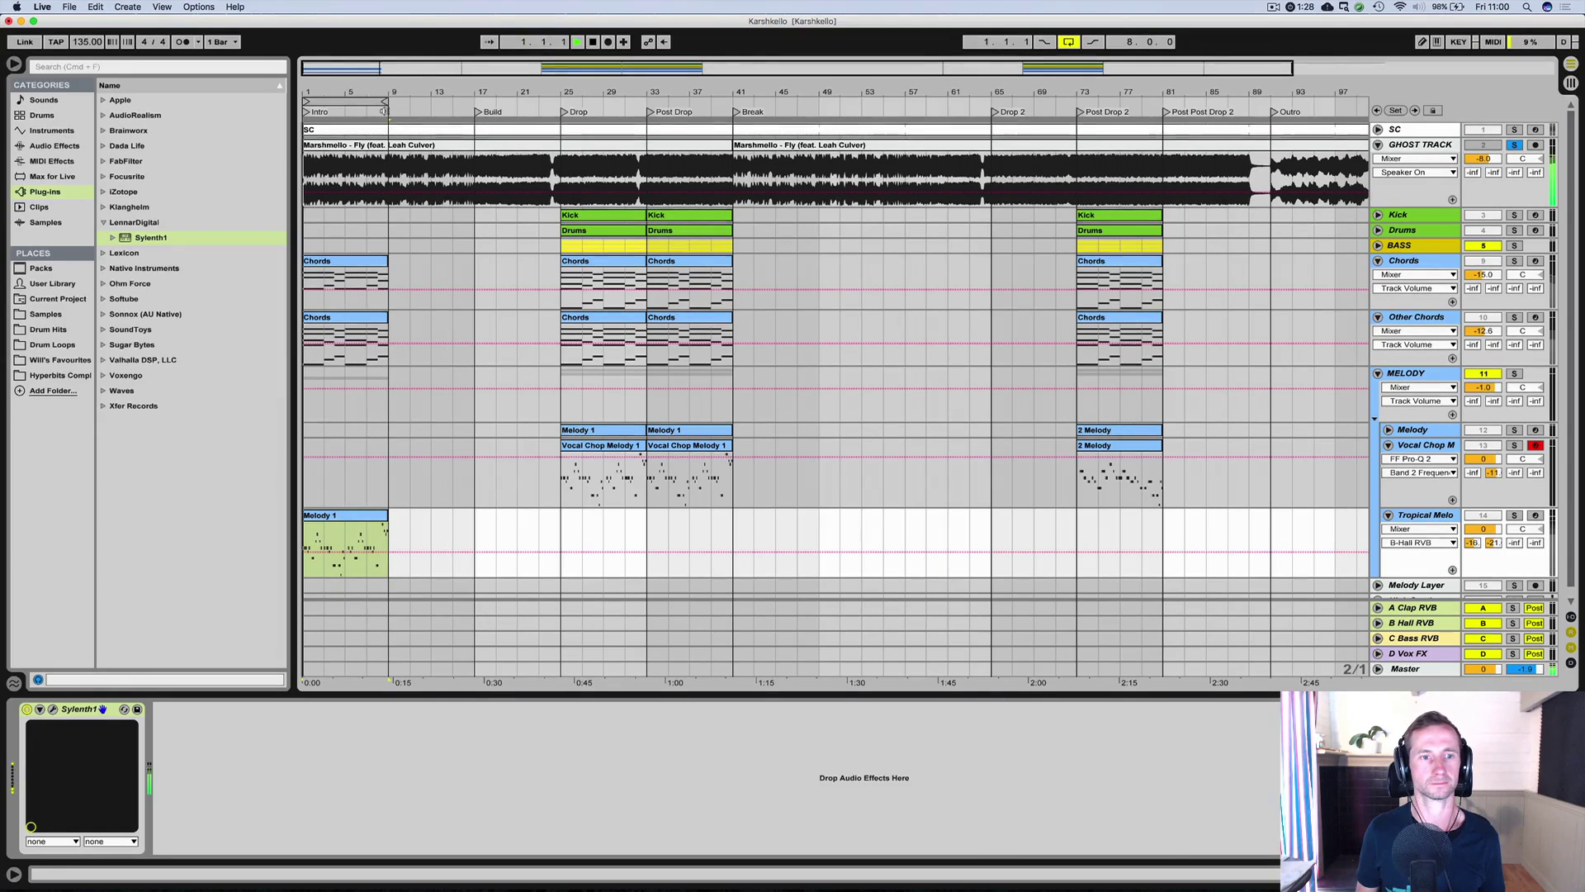
{"action": "left_click", "coordinate": [412, 110]}
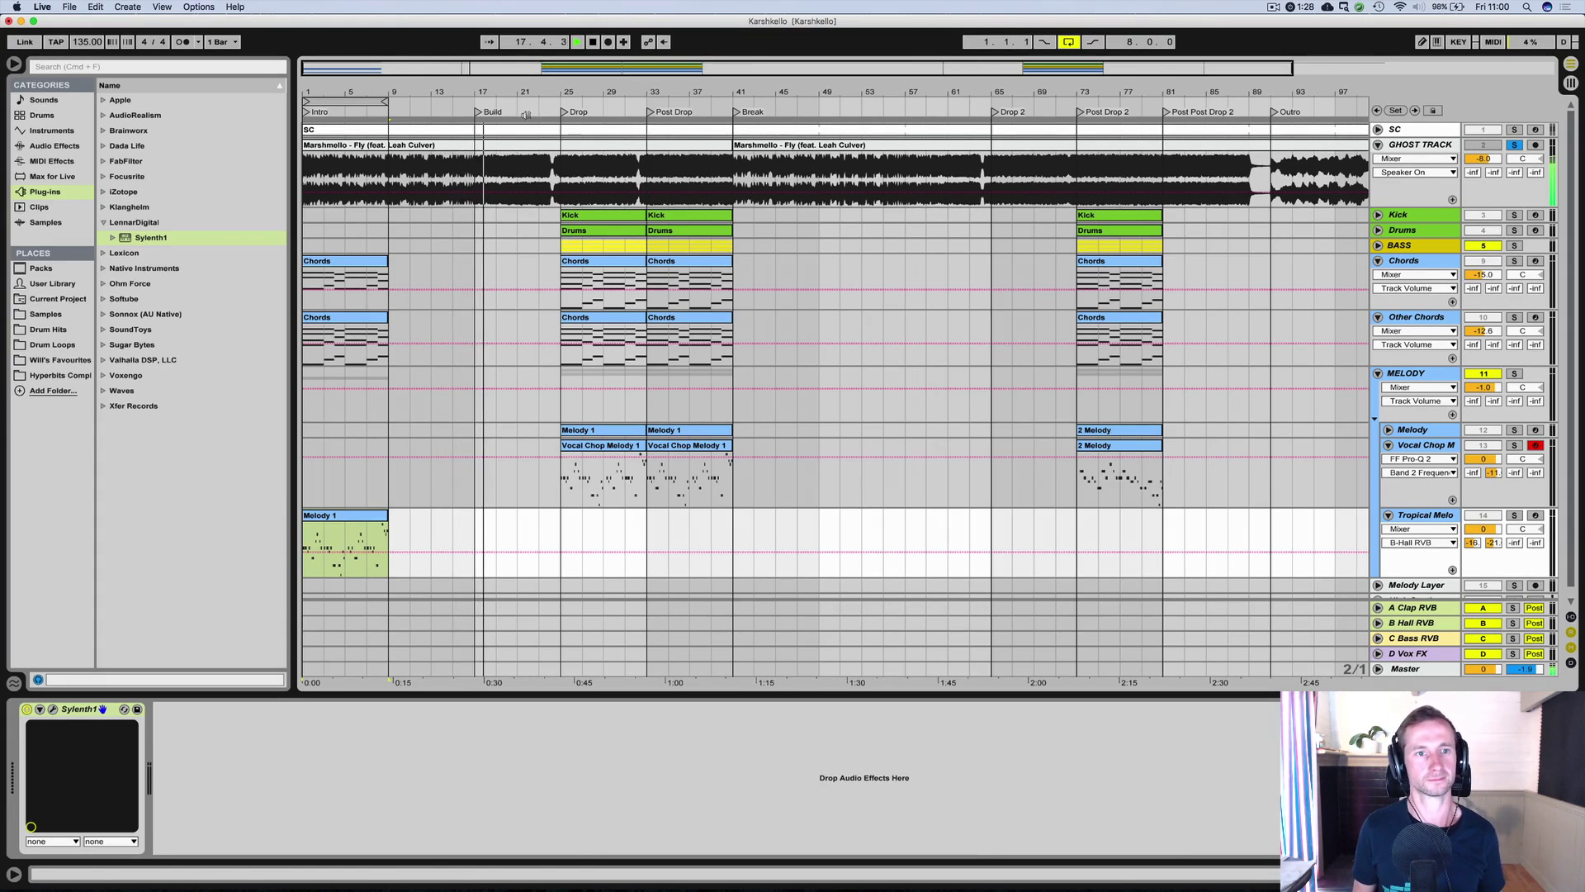
{"action": "left_click", "coordinate": [592, 43]}
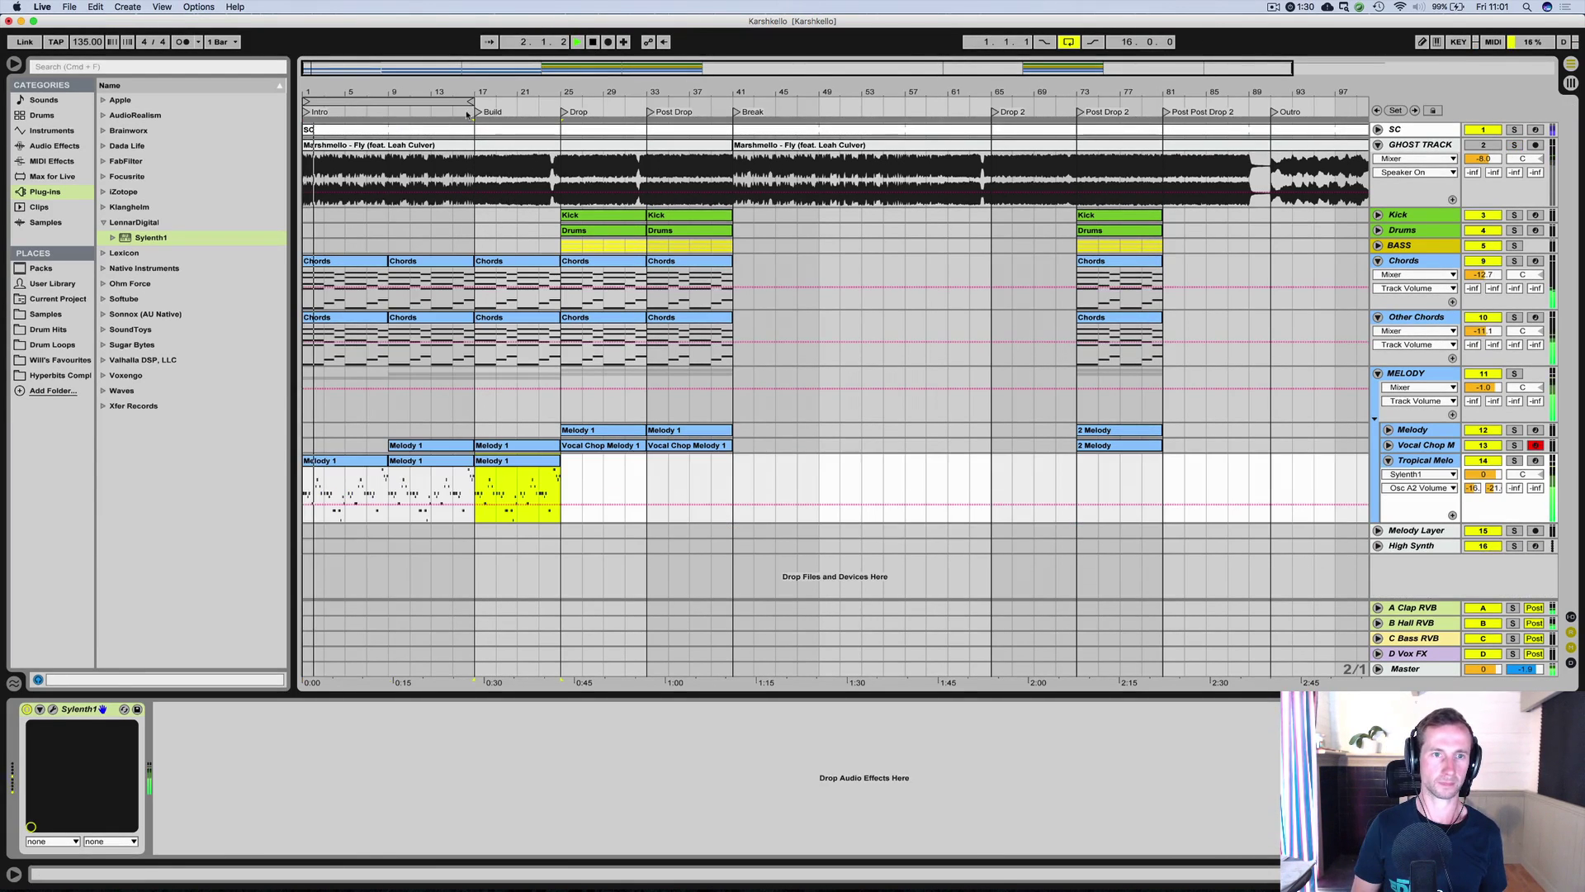
Listen to the soloed ghost track from the build into the drop and extend the loop to 24 bars.
{"action": "left_click", "coordinate": [1514, 145]}
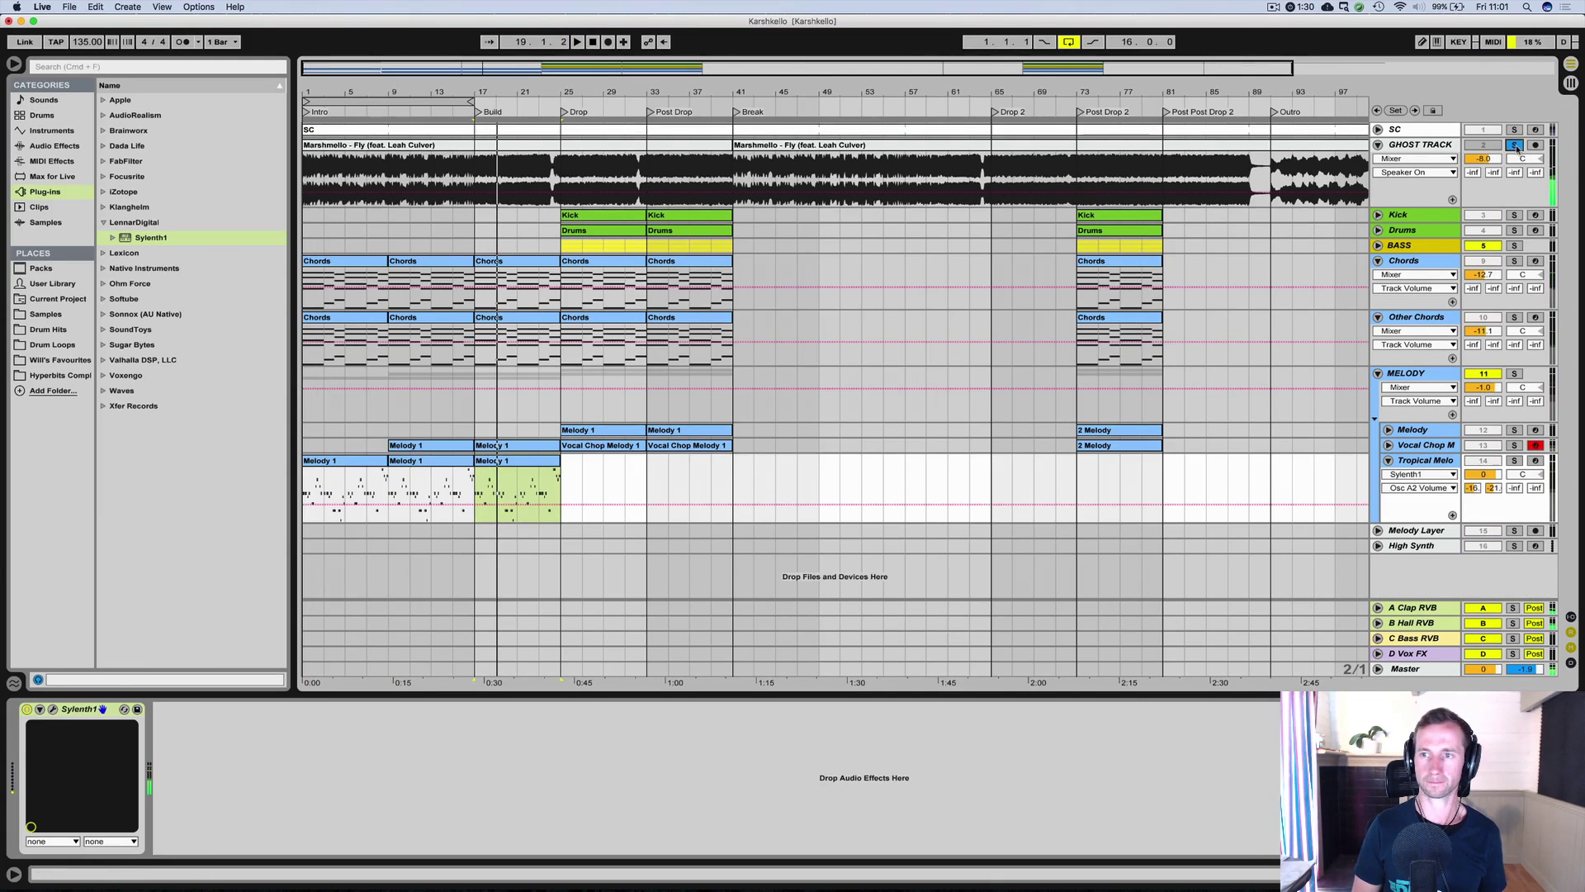
{"action": "key", "text": "space"}
{"action": "key", "text": "space"}
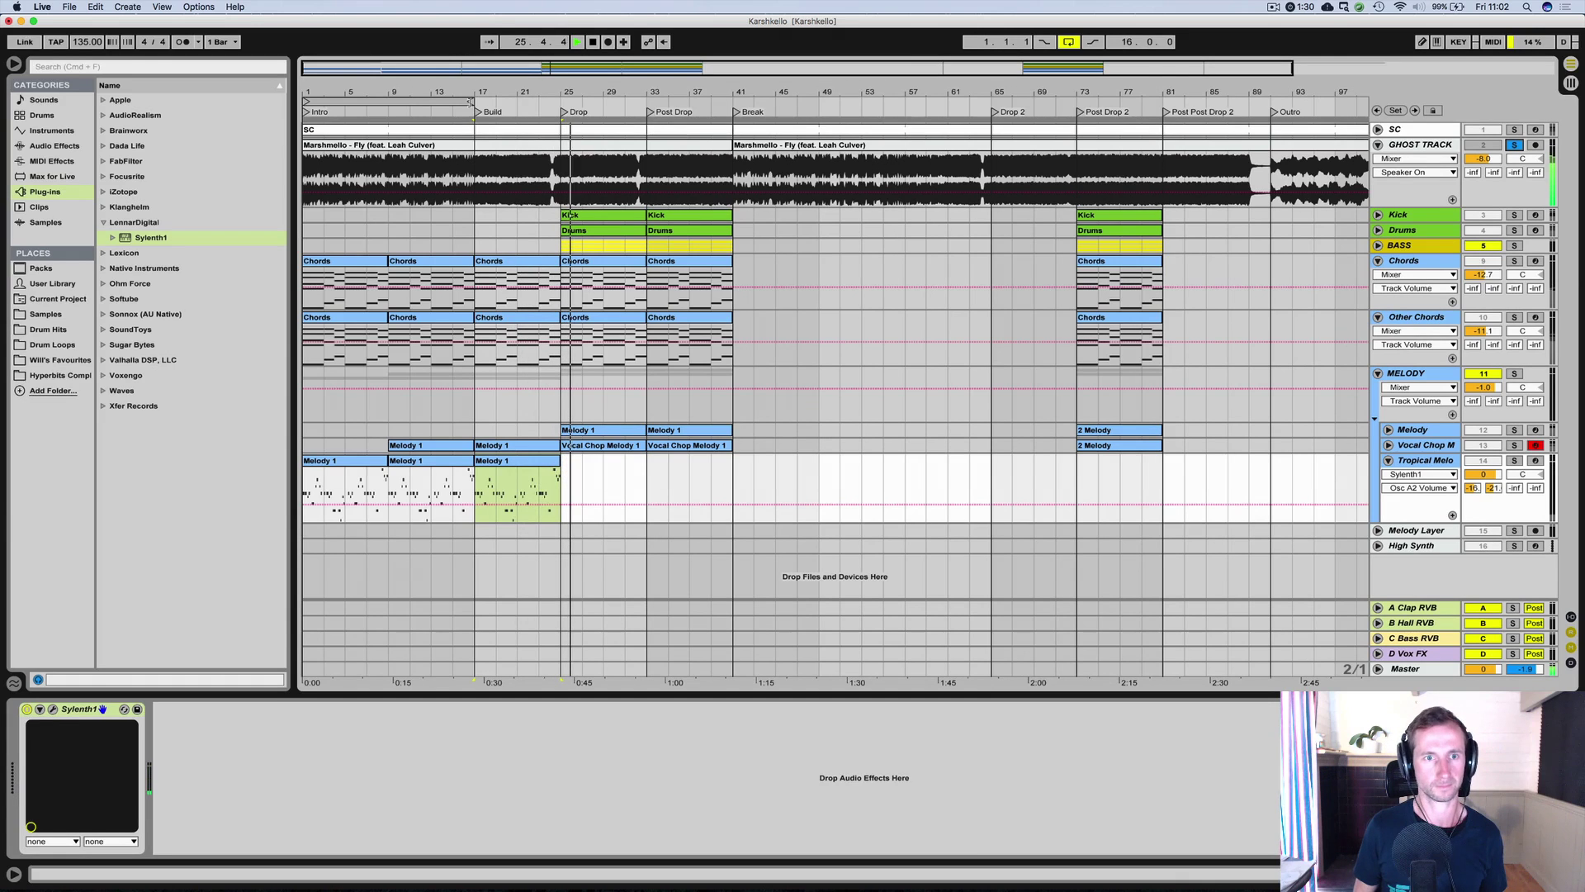
{"action": "key", "text": "space"}
{"action": "left_click_drag", "start_coordinate": [470, 102], "coordinate": [541, 99]}
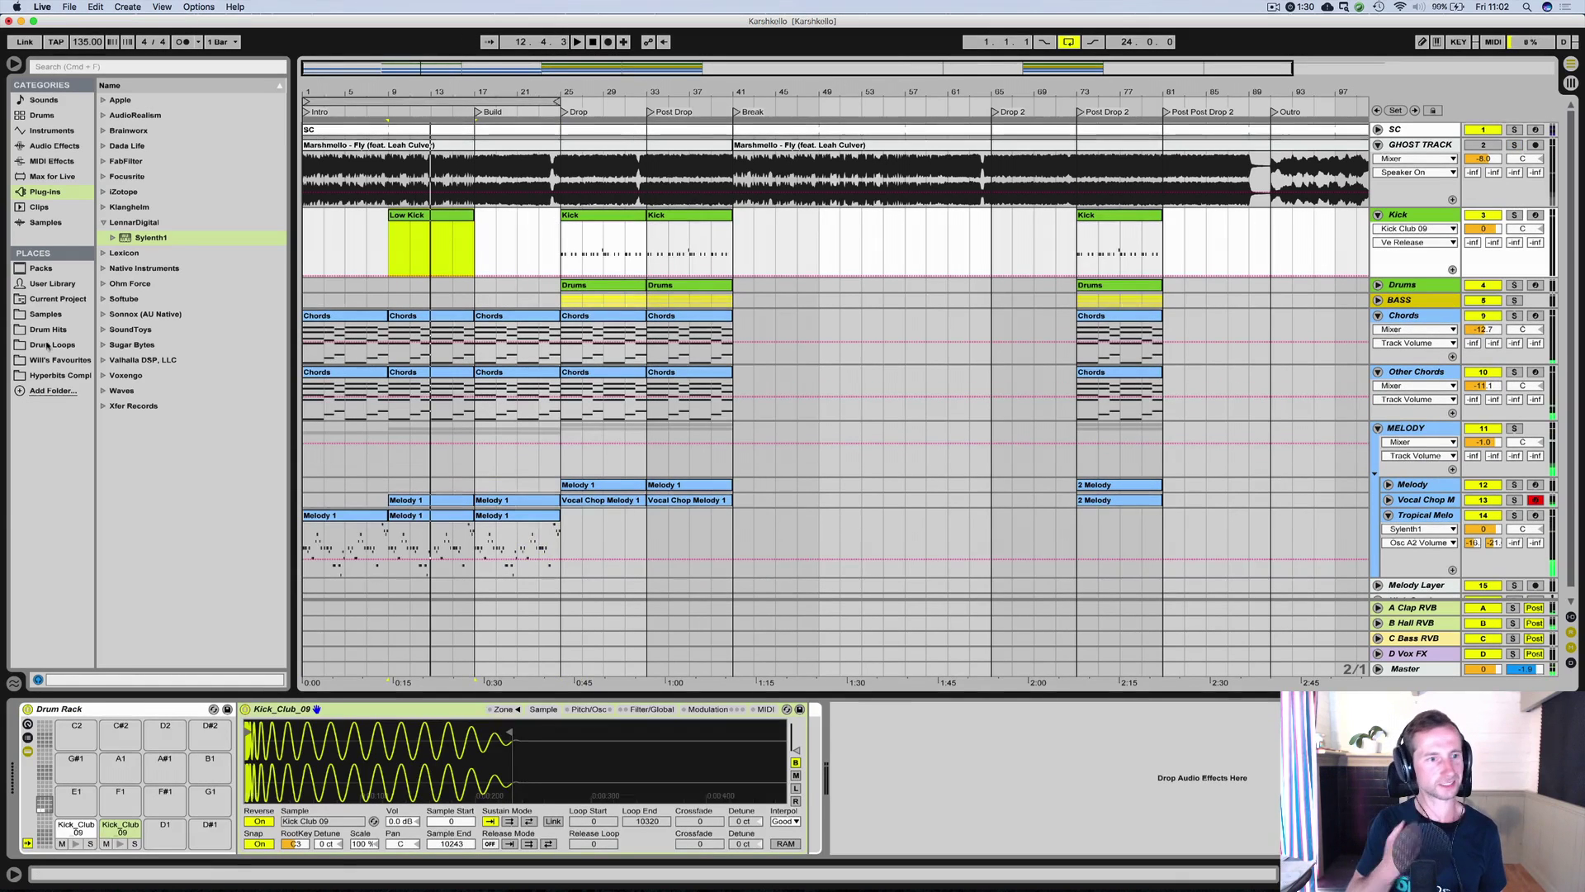
Find A Kick 2.wav among the Drum Hits kicks and load it on the Kick drum rack's E1 pad.
{"action": "left_click", "coordinate": [45, 329]}
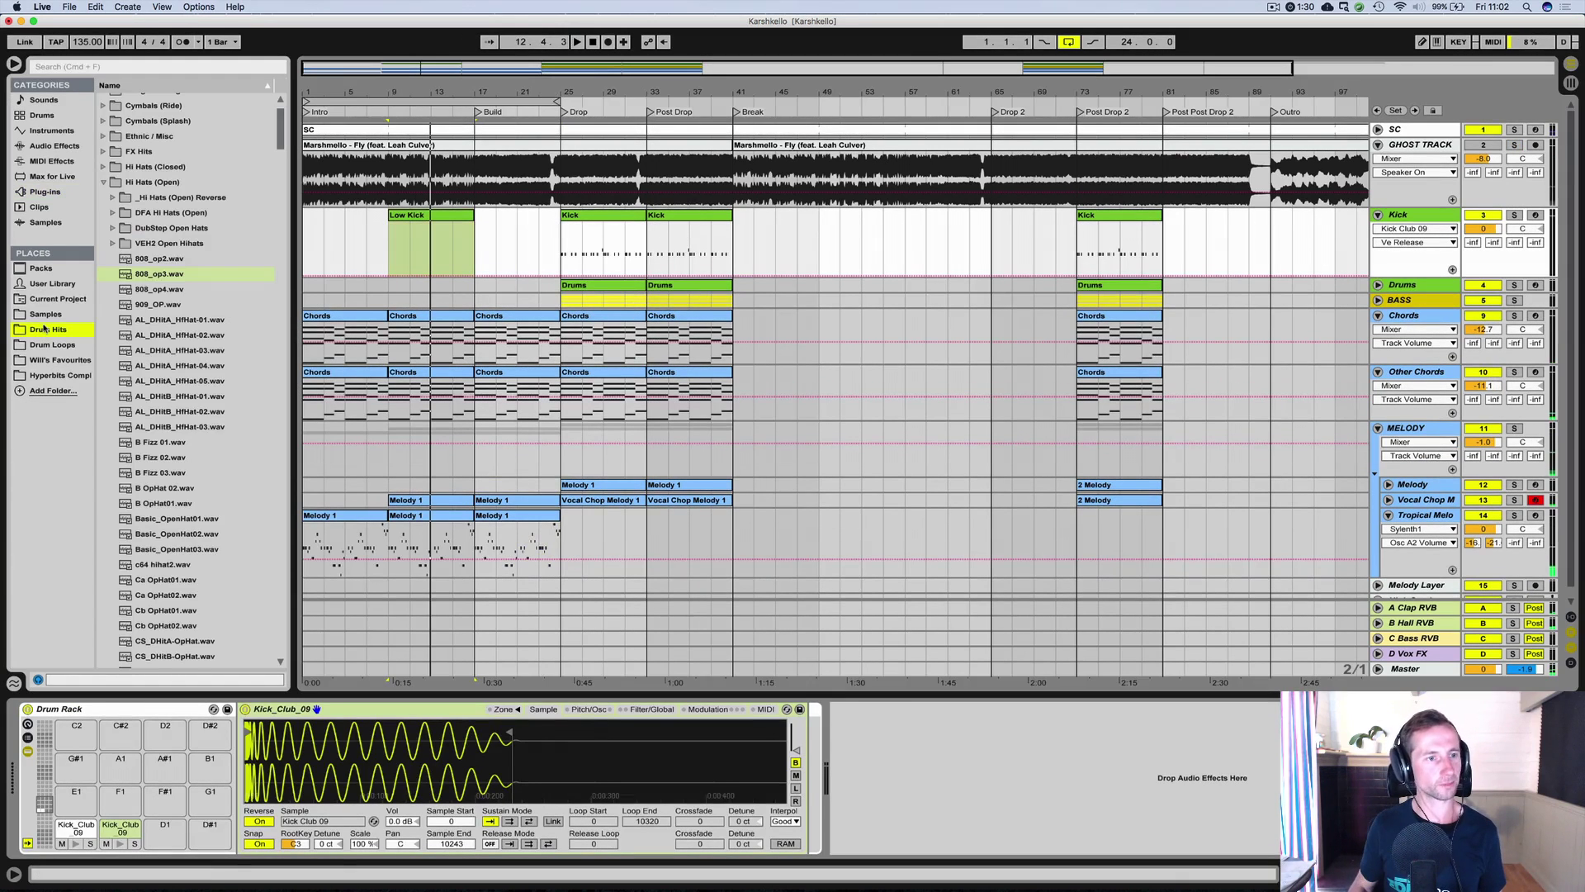
{"action": "left_click", "coordinate": [103, 183]}
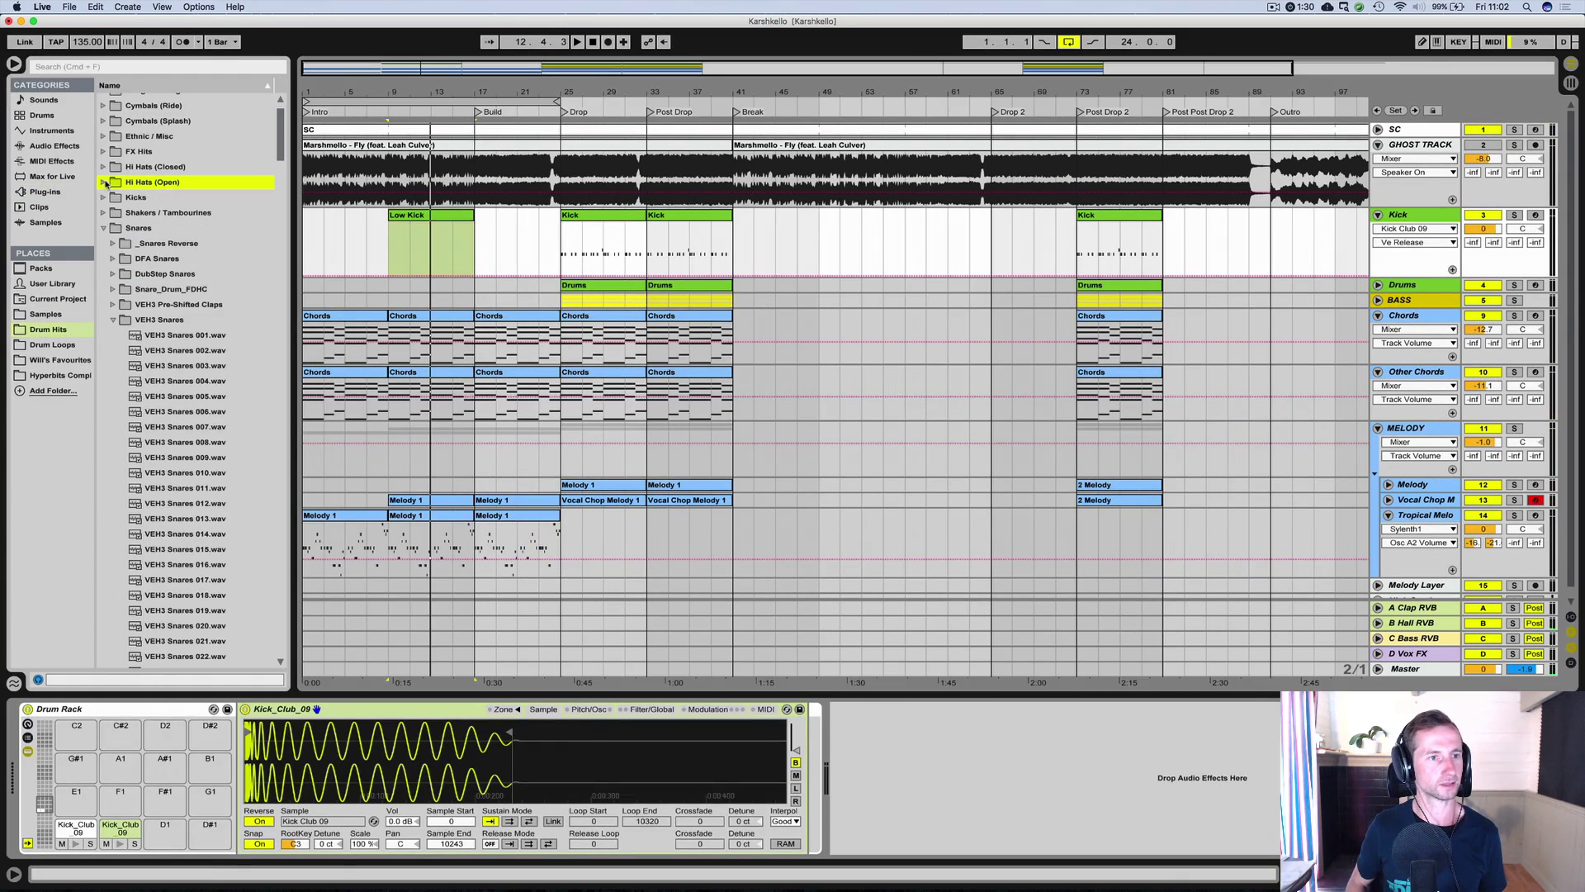
{"action": "left_click", "coordinate": [103, 229]}
{"action": "left_click", "coordinate": [104, 237]}
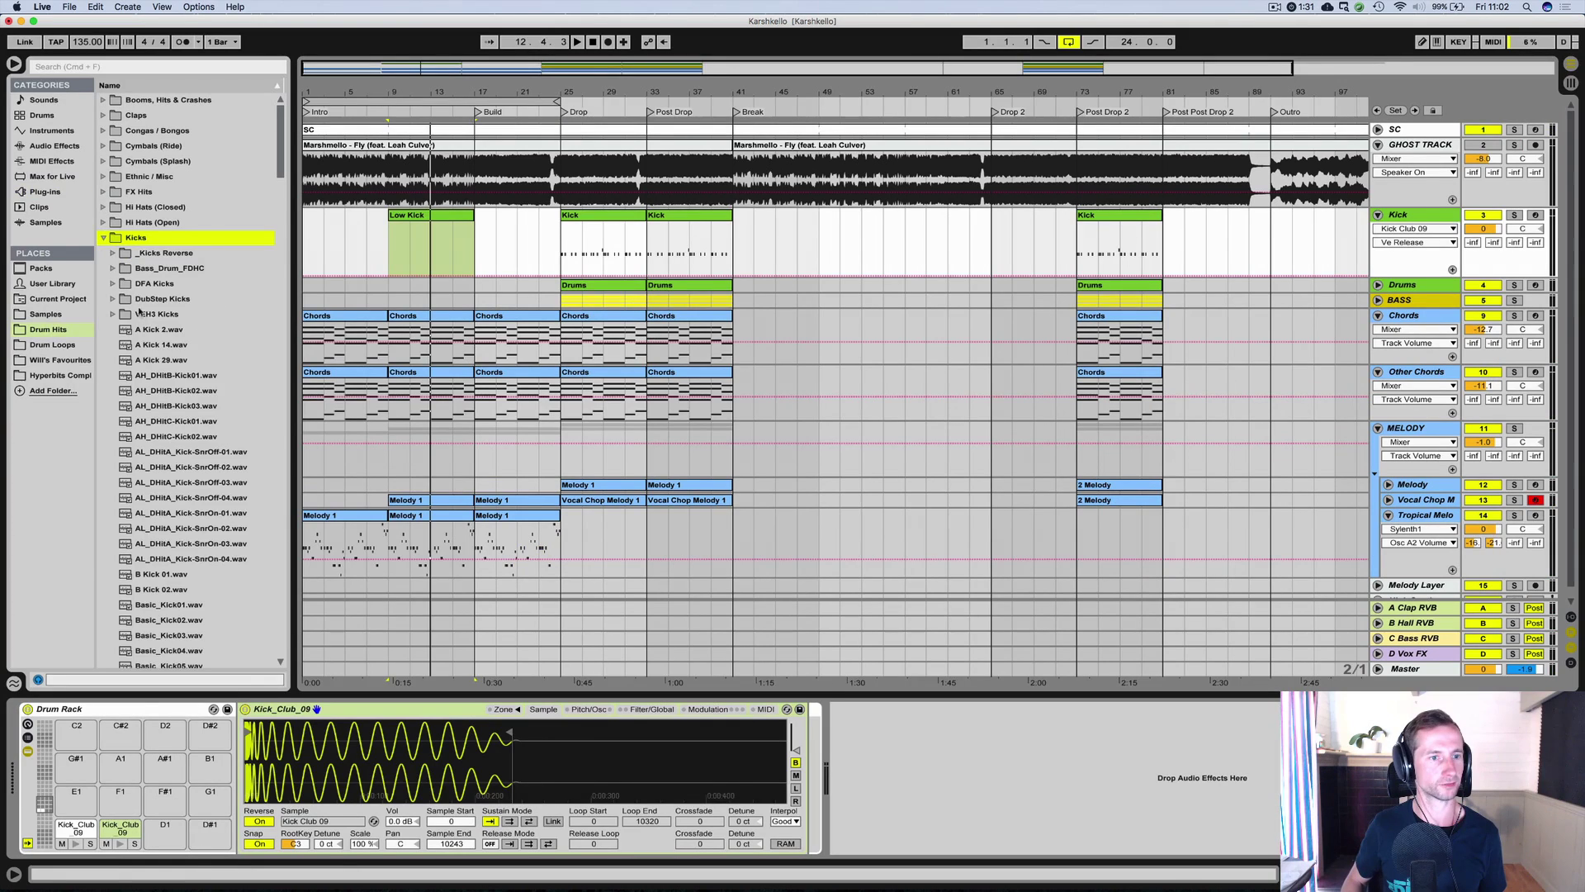
{"action": "left_click", "coordinate": [157, 331]}
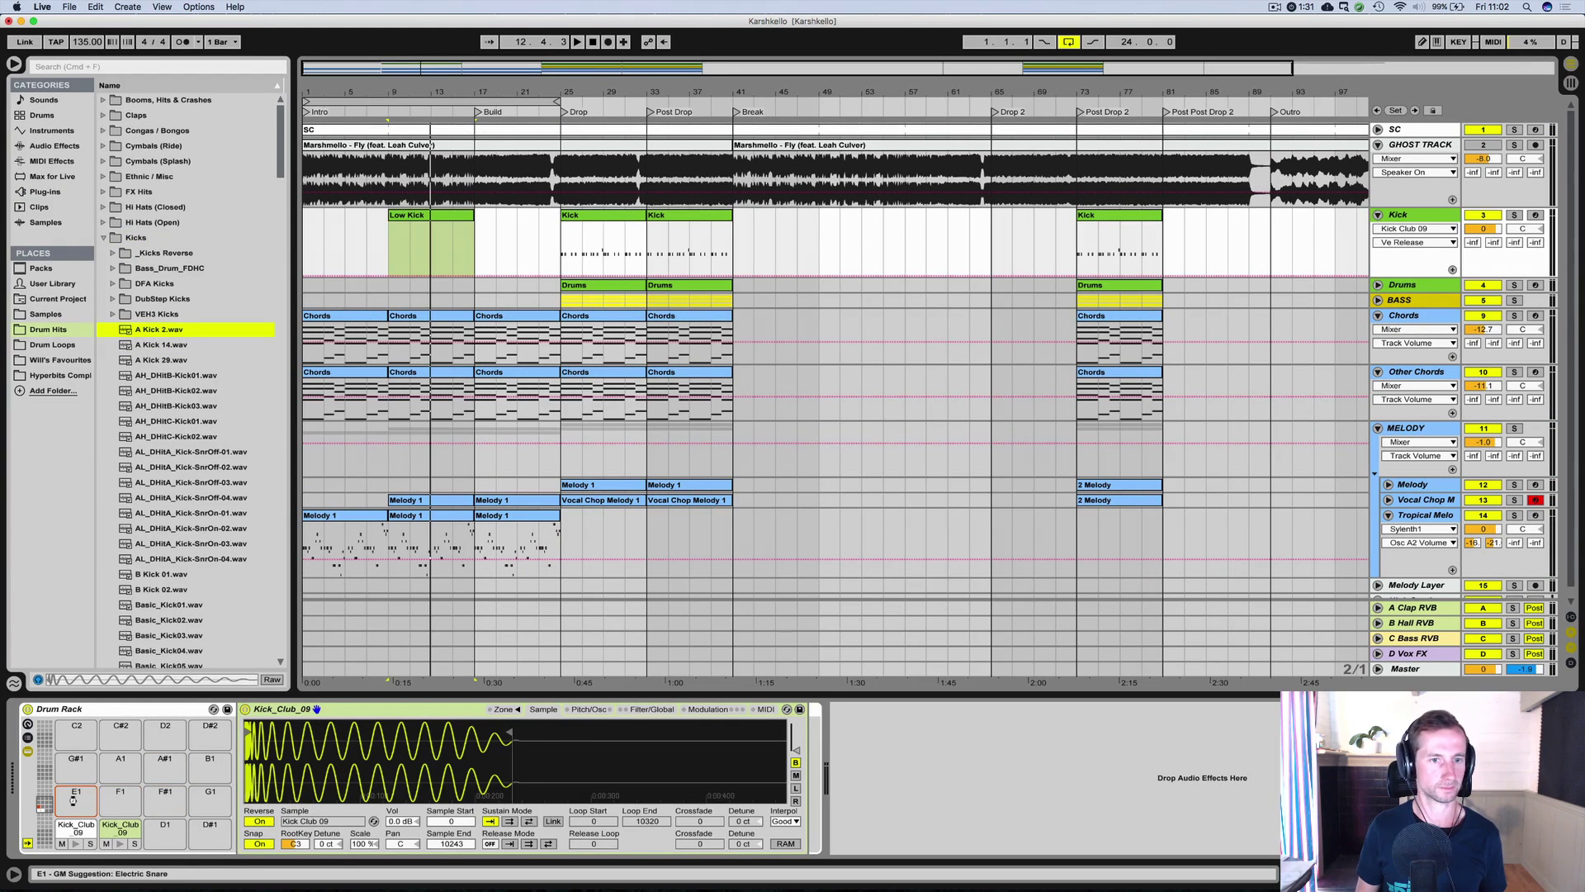
Place an A Kick 2 hit at the start of the Low Kick clip, then adjust its Simpler's playback mode and Snap.
{"action": "double_click", "coordinate": [413, 217]}
{"action": "double_click", "coordinate": [275, 543]}
{"action": "key", "text": "space"}
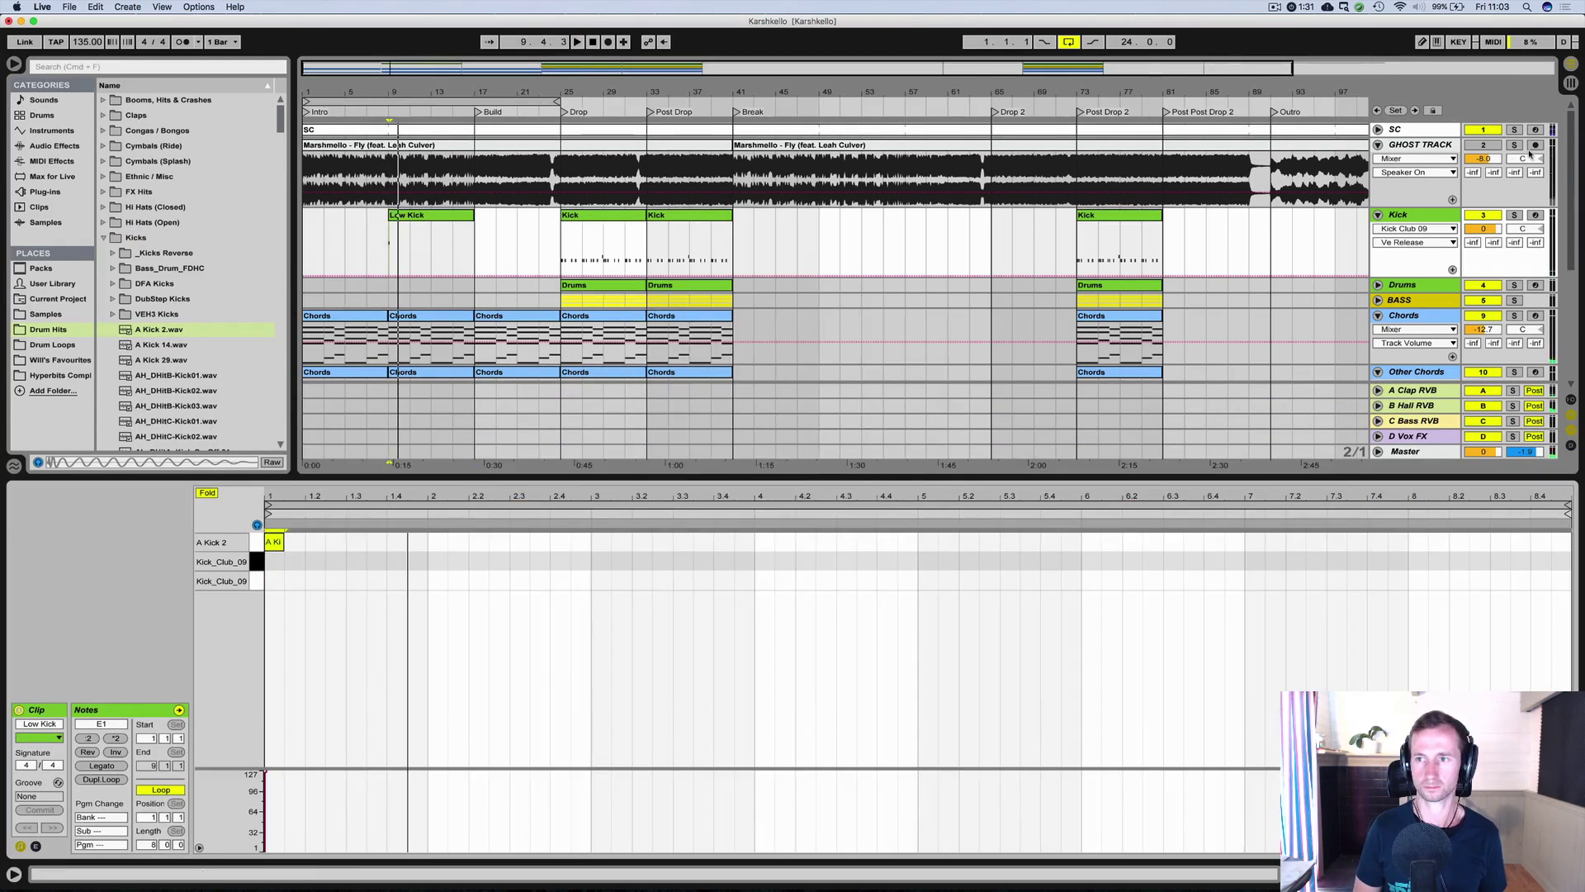
{"action": "key", "text": "shift+Tab"}
{"action": "left_click", "coordinate": [257, 735]}
{"action": "left_click", "coordinate": [470, 813]}
Complete a two-bar A Kick 2 pattern with hits at 1.2.3, 1.3, 1.4.3, 2.1 and 2.4, lowering both off-beat velocities to about 67.
{"action": "key", "text": "shift+Tab"}
{"action": "double_click", "coordinate": [335, 543]}
{"action": "left_click_drag", "start_coordinate": [326, 773], "coordinate": [326, 810]}
{"action": "double_click", "coordinate": [355, 542]}
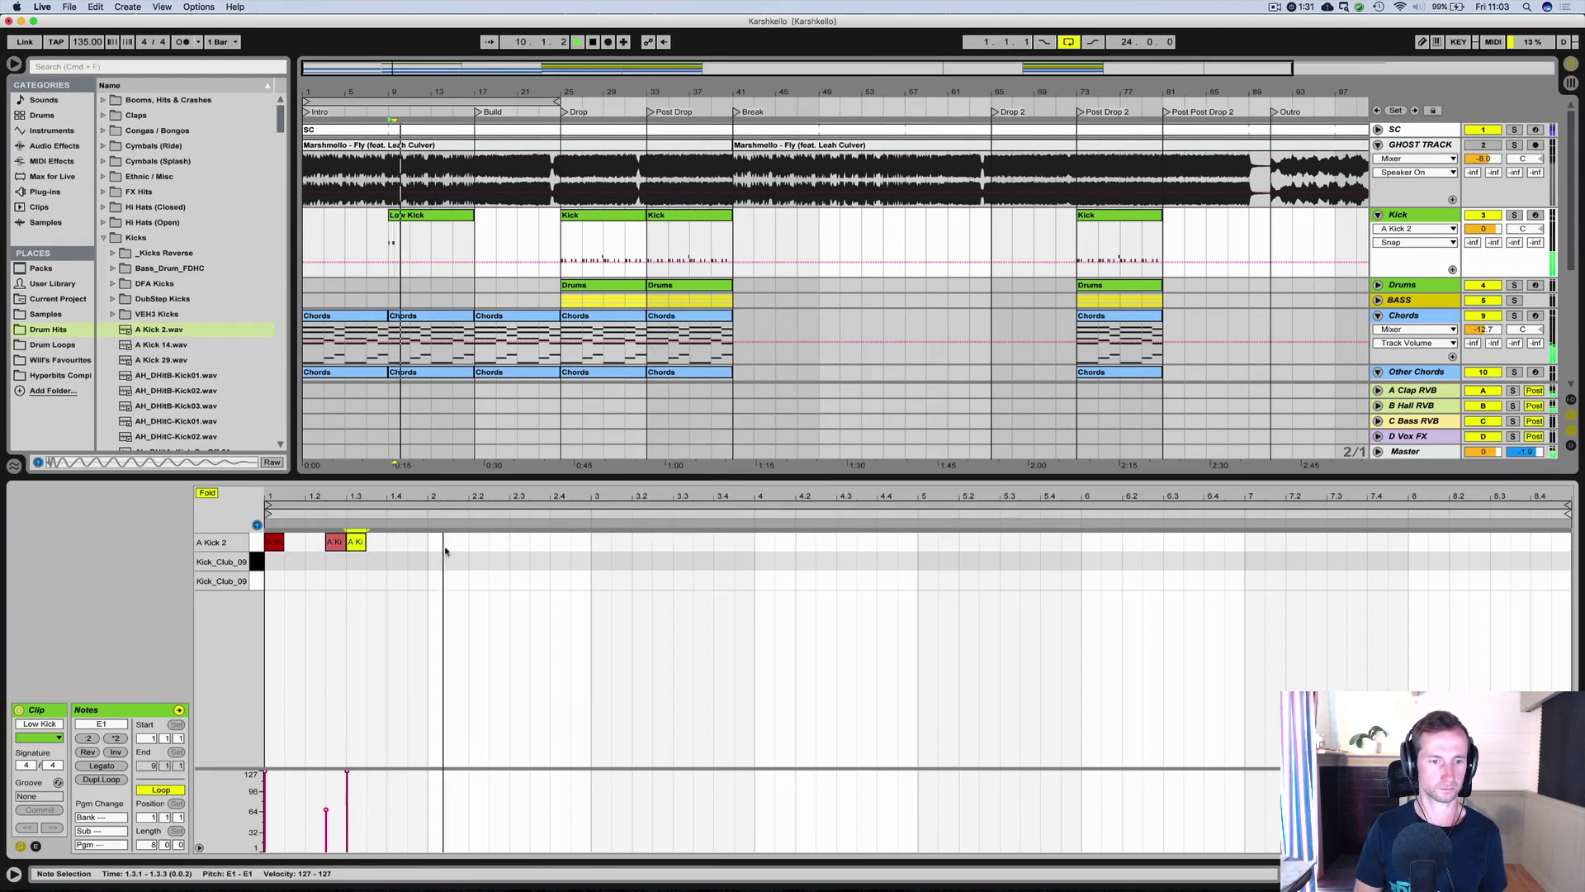
{"action": "double_click", "coordinate": [437, 543]}
{"action": "key", "text": "space"}
{"action": "double_click", "coordinate": [417, 543]}
{"action": "left_click_drag", "start_coordinate": [408, 773], "coordinate": [408, 810]}
{"action": "double_click", "coordinate": [499, 543]}
{"action": "double_click", "coordinate": [520, 542]}
{"action": "double_click", "coordinate": [561, 542]}
{"action": "key", "text": "Delete"}
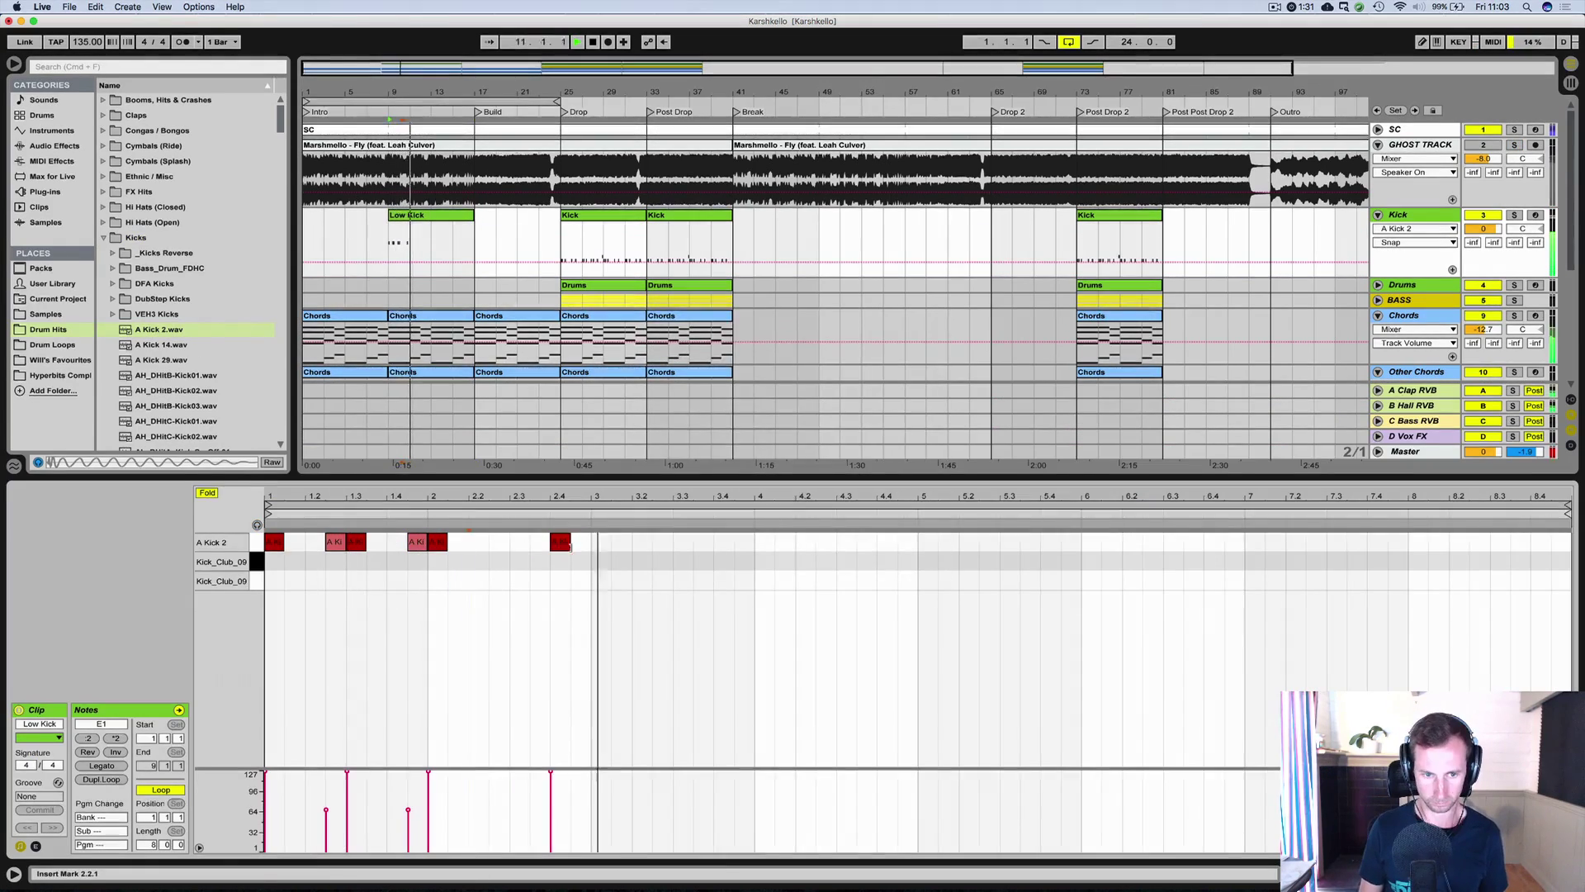
Repeat the two-bar kick pattern across the eight-bar Low Kick clip and duplicate the clip into the build.
{"action": "left_click_drag", "start_coordinate": [592, 627], "coordinate": [266, 538]}
{"action": "key", "text": "super+d"}
{"action": "key", "text": "super+d"}
{"action": "key", "text": "super+d"}
{"action": "key", "text": "shift+Tab"}
{"action": "left_click", "coordinate": [446, 247]}
{"action": "key", "text": "super+d"}
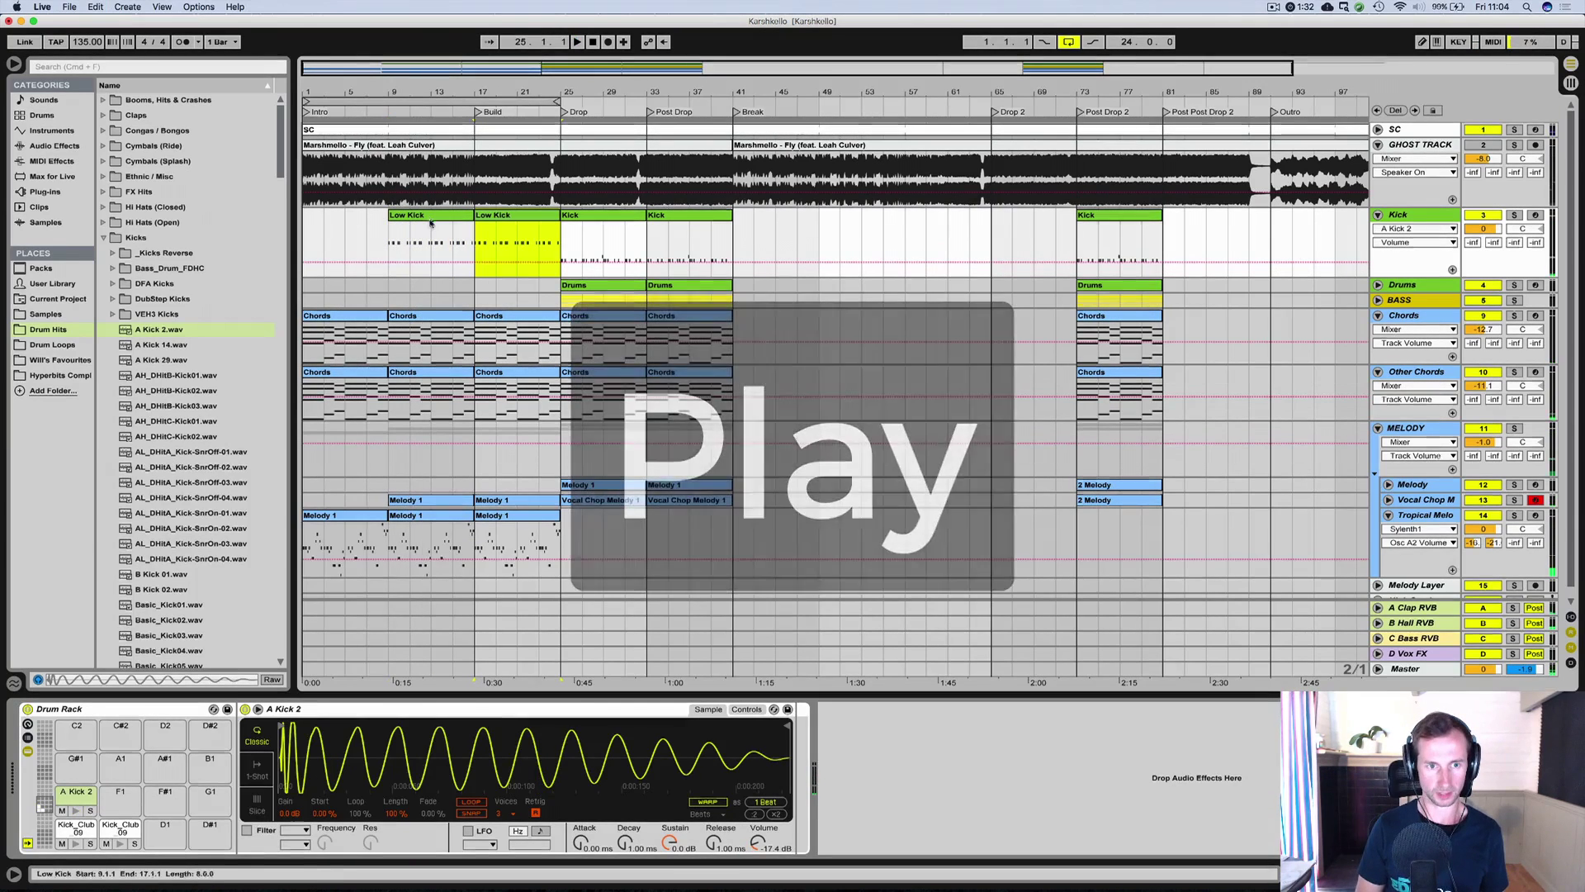
Create an empty eight-bar MIDI clip on the Drums track across the build, bars 17 to 25.
{"action": "left_click", "coordinate": [483, 290]}
{"action": "left_click_drag", "start_coordinate": [555, 288], "coordinate": [556, 288]}
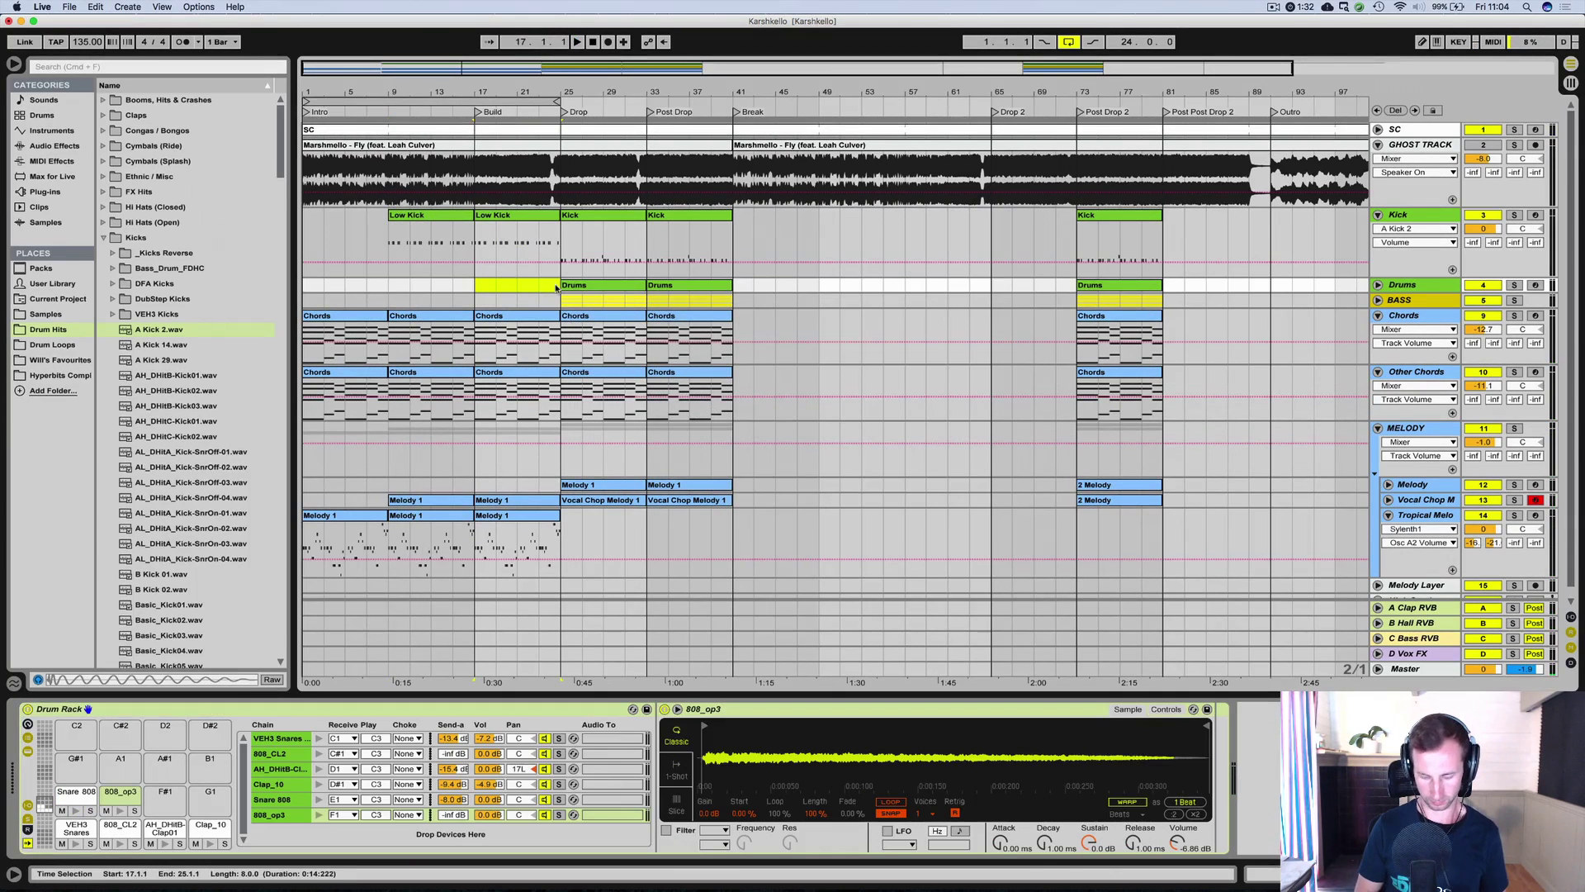
{"action": "key", "text": "super+shift+m"}
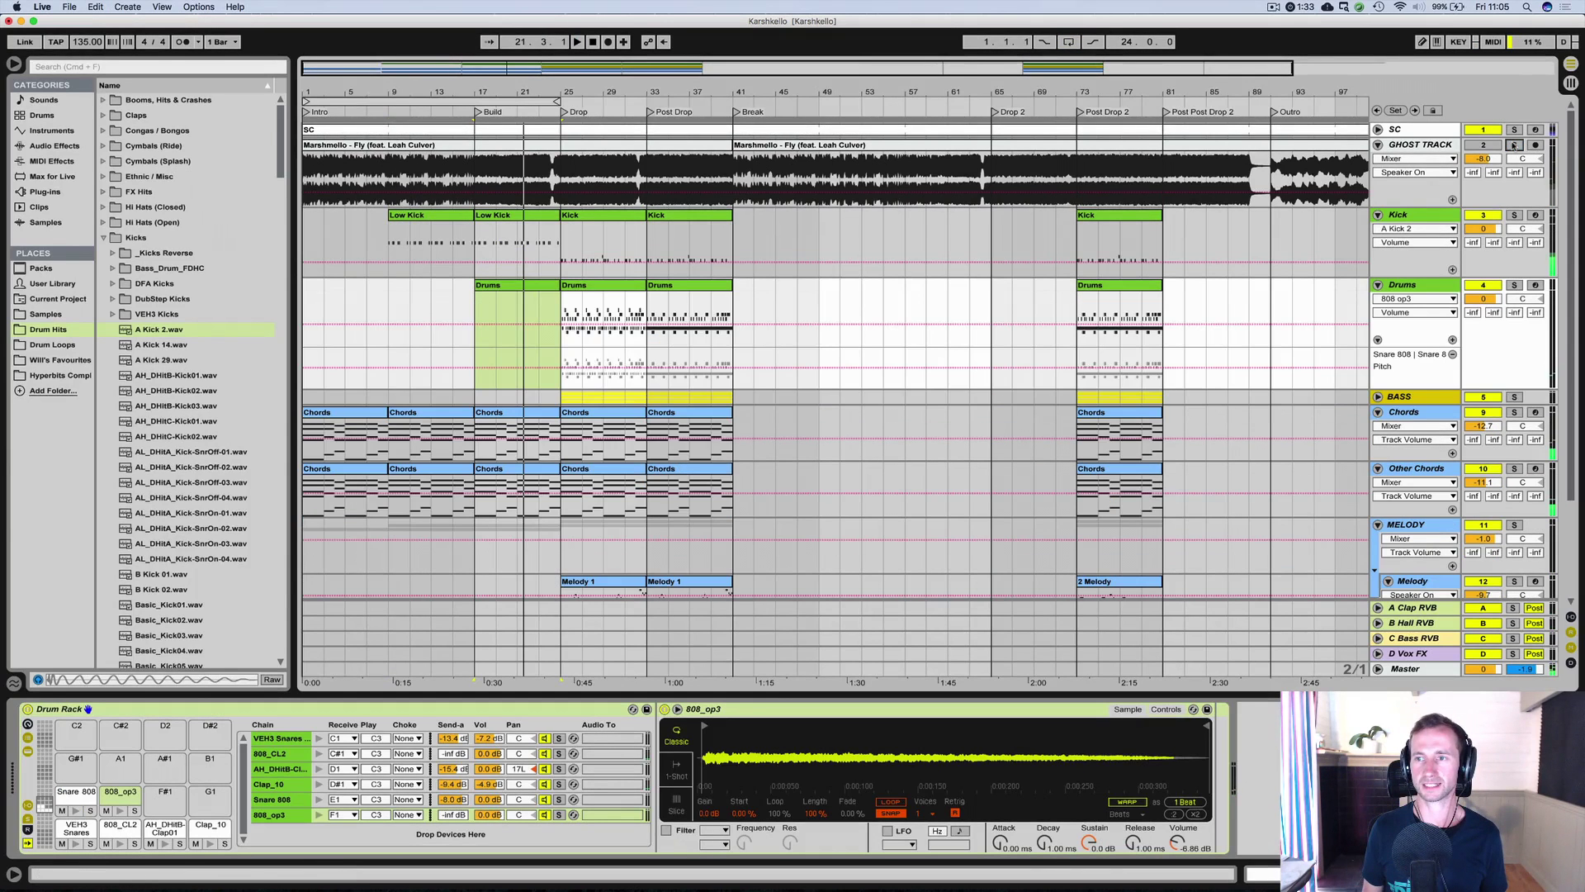
Copy the drop's Melody 1 clip on the Melody track into the build and audition it soloed.
{"action": "scroll", "coordinate": [1428, 398], "scroll_direction": "down", "scroll_amount": 4}
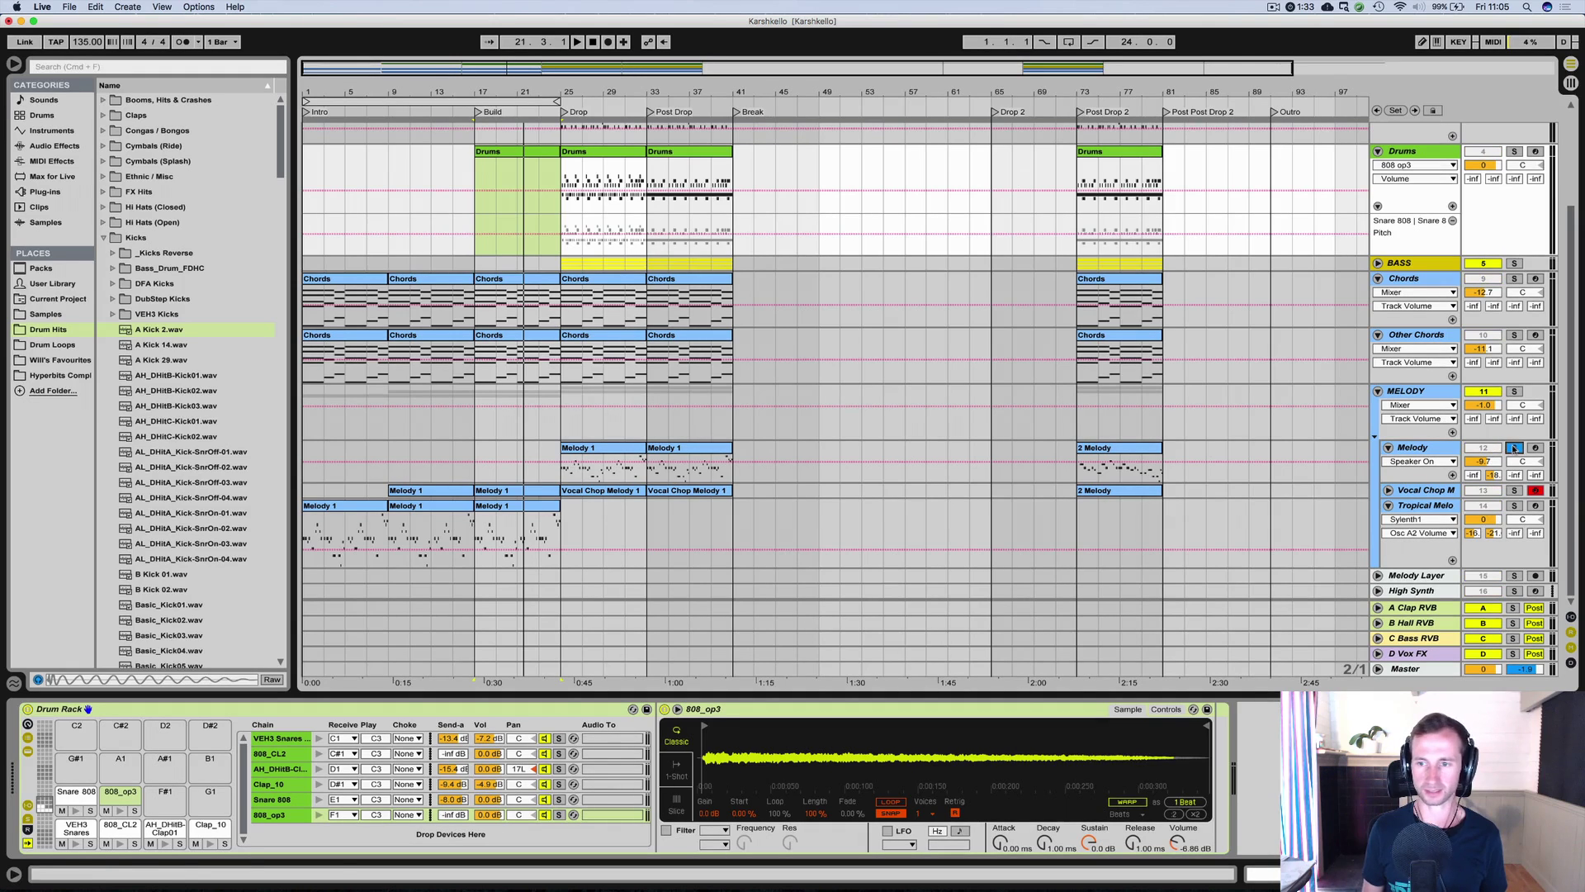
{"action": "left_click", "coordinate": [1514, 447]}
{"action": "left_click", "coordinate": [582, 454]}
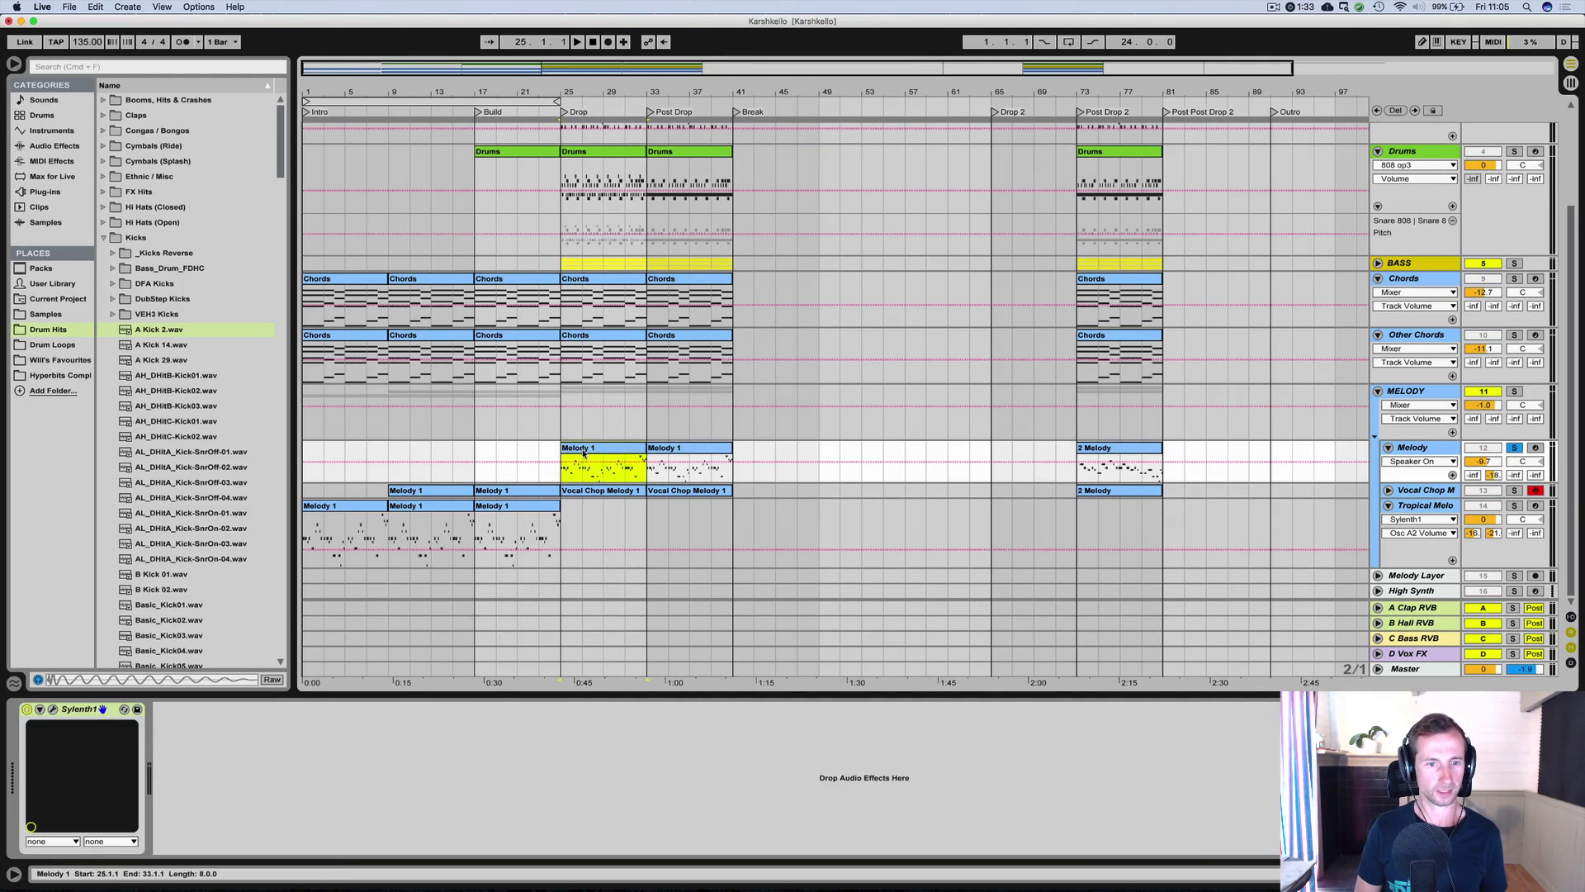
{"action": "left_click_drag", "start_coordinate": [583, 454], "coordinate": [499, 454]}
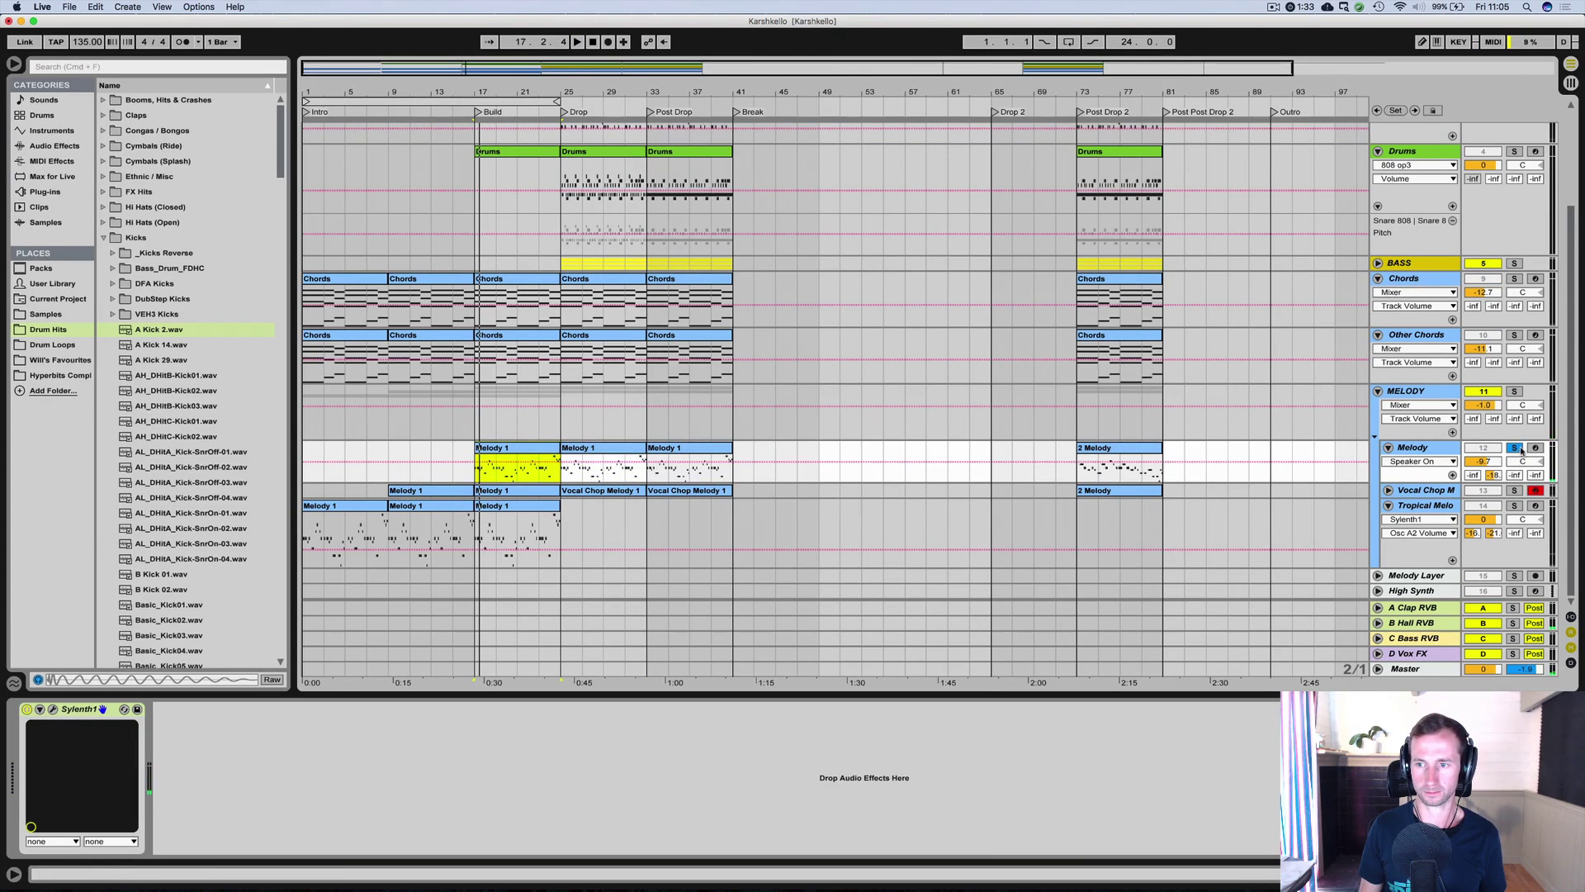
{"action": "left_click", "coordinate": [1515, 448]}
Add an Auto Filter after Sylenth1 on the Melody track and lower its low-pass cutoff to about 1.1 kHz.
{"action": "left_click", "coordinate": [55, 146]}
{"action": "left_click", "coordinate": [139, 222]}
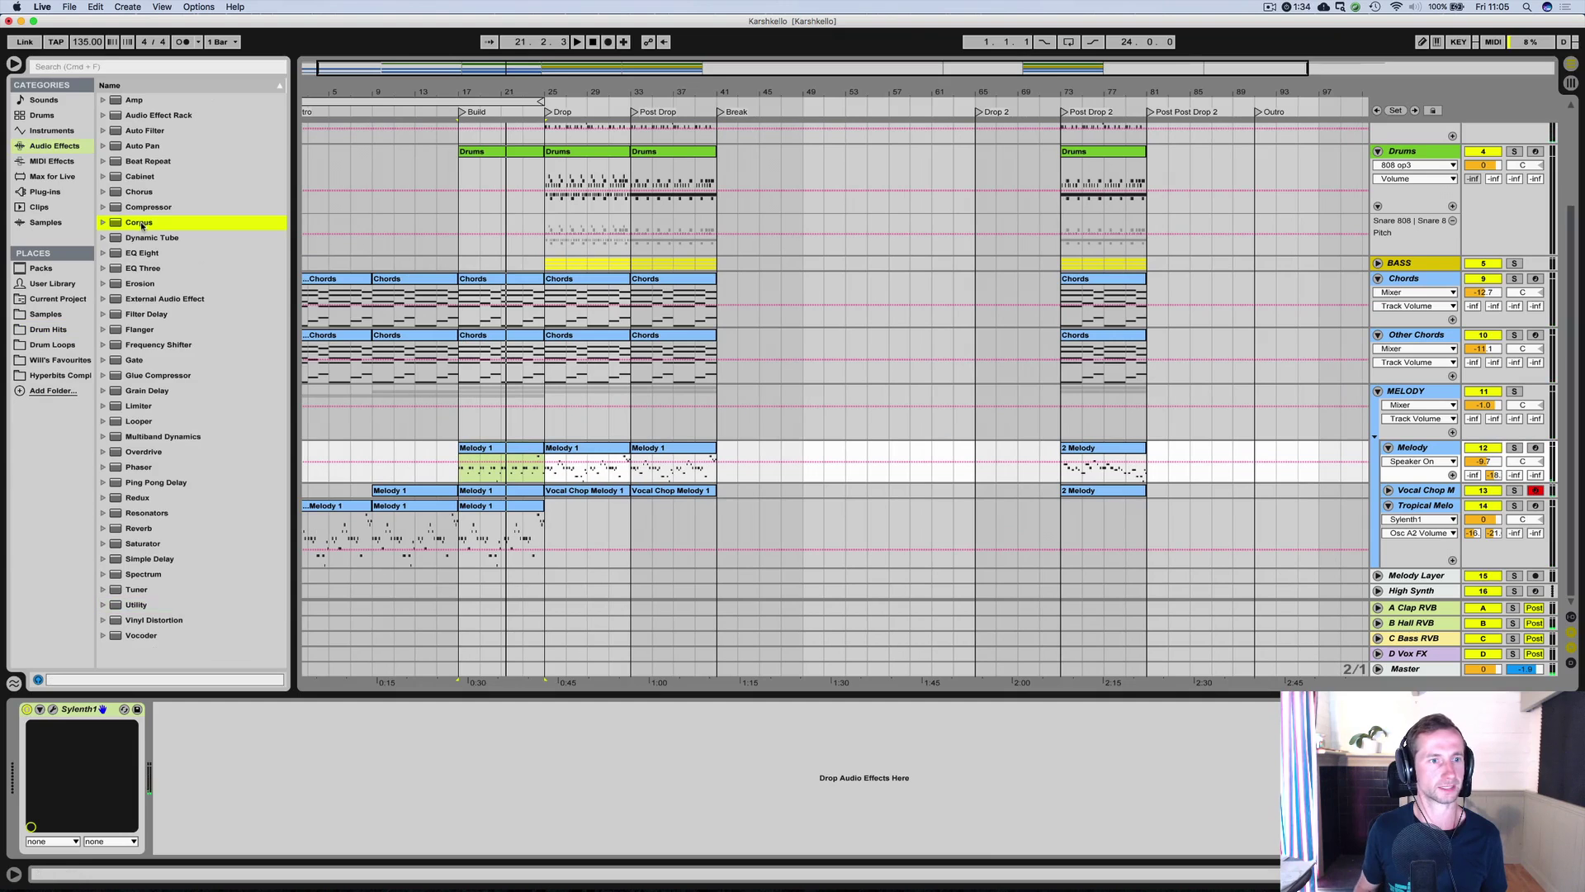
{"action": "key", "text": "Up"}
{"action": "key", "text": "Up"}
{"action": "key", "text": "Up"}
{"action": "key", "text": "Up"}
{"action": "key", "text": "Up"}
{"action": "left_click", "coordinate": [138, 131]}
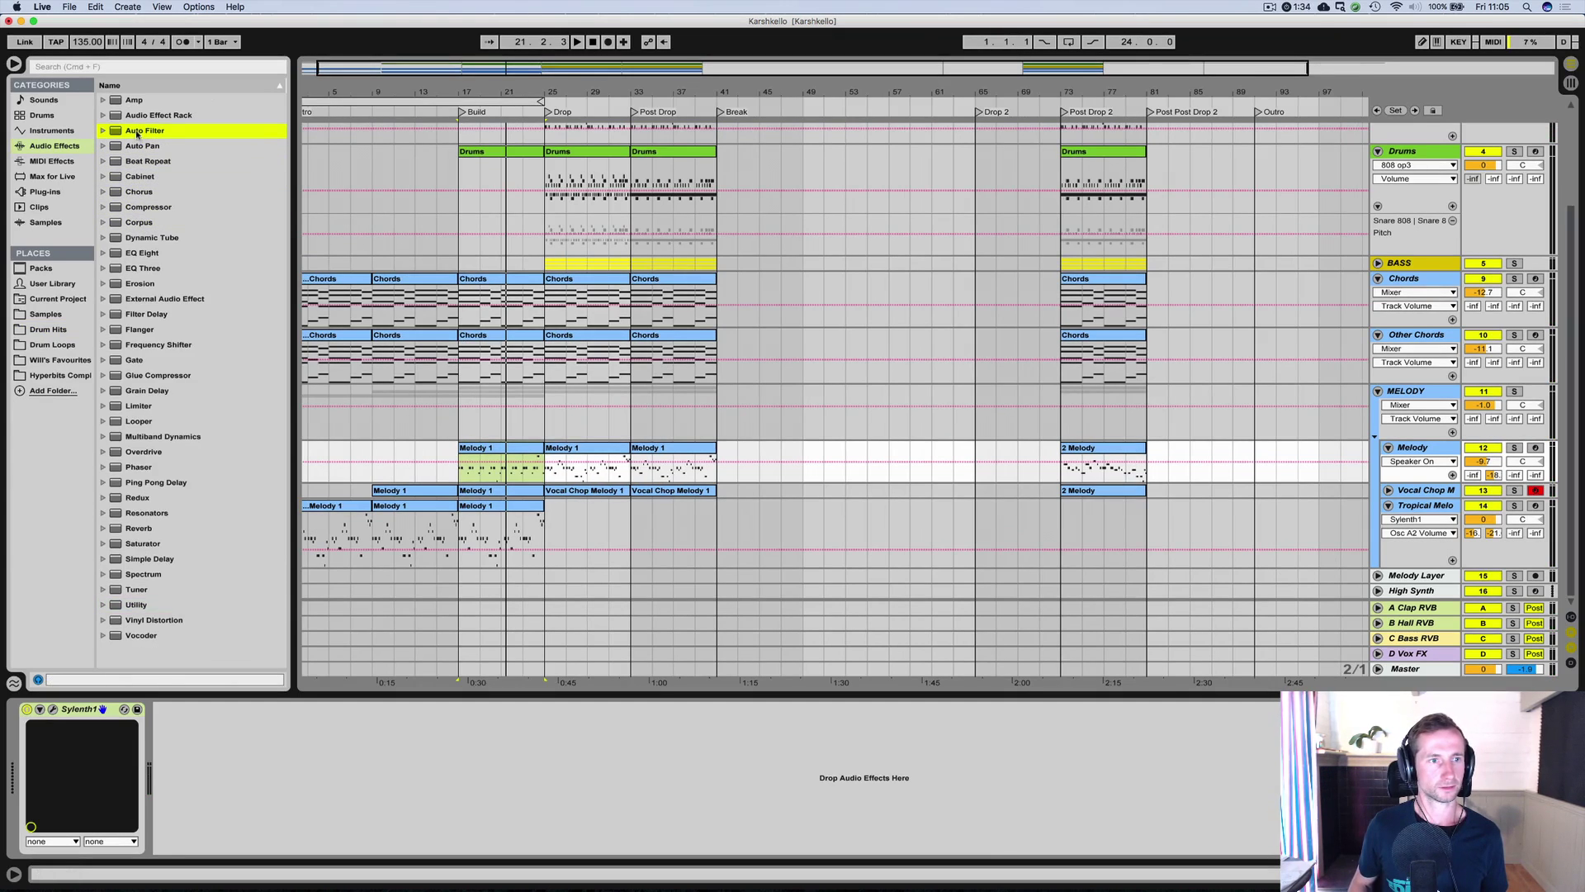
{"action": "left_click_drag", "start_coordinate": [218, 748], "coordinate": [240, 726]}
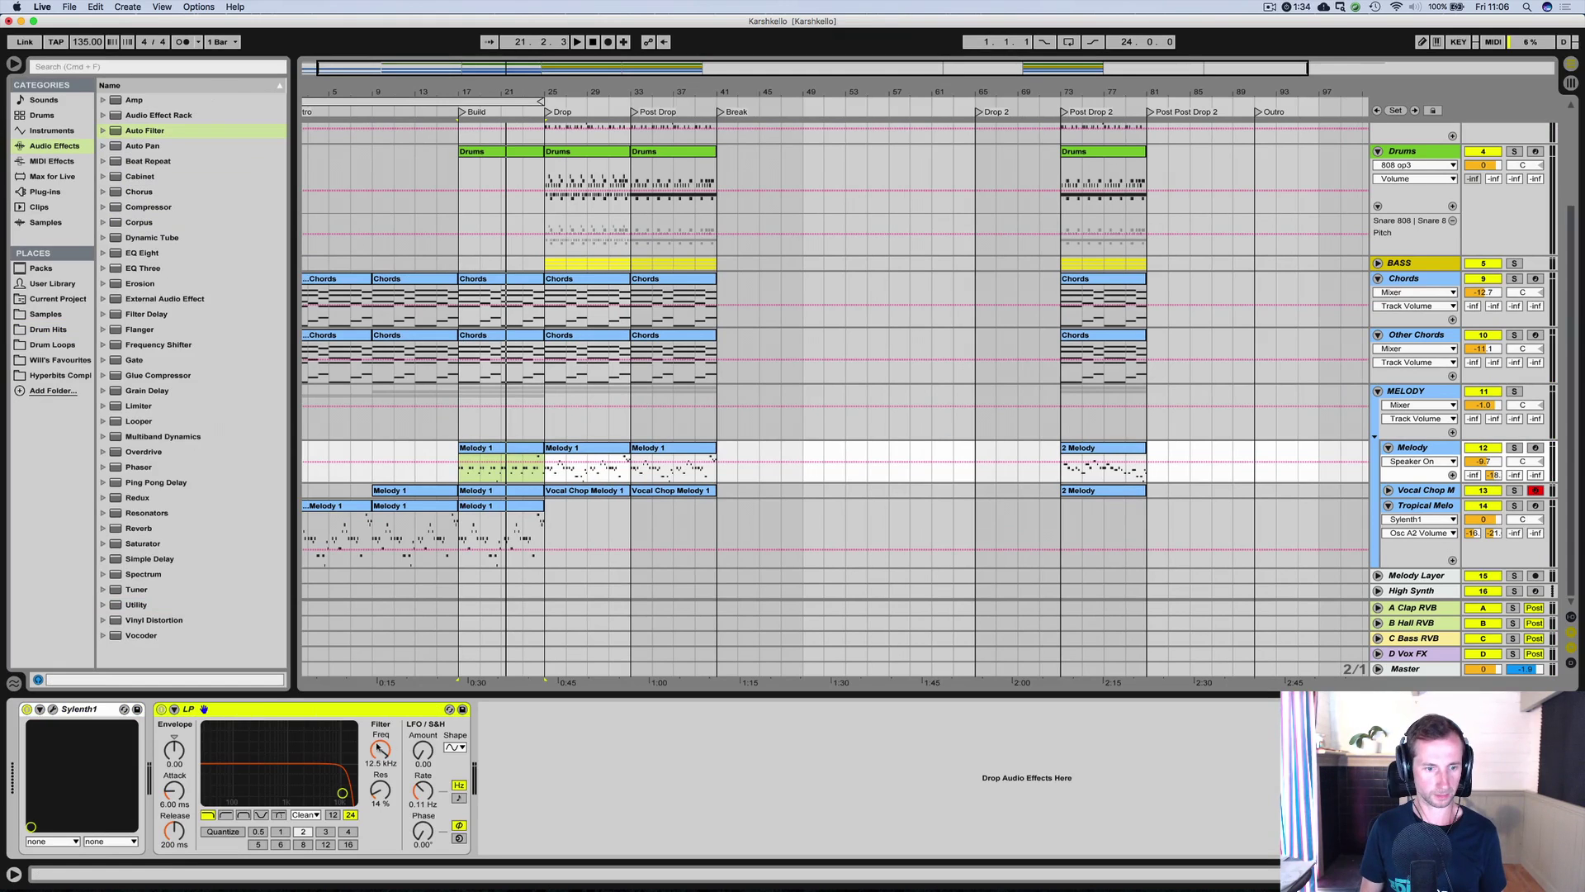
{"action": "left_click_drag", "start_coordinate": [379, 748], "coordinate": [379, 782]}
{"action": "key", "text": "space"}
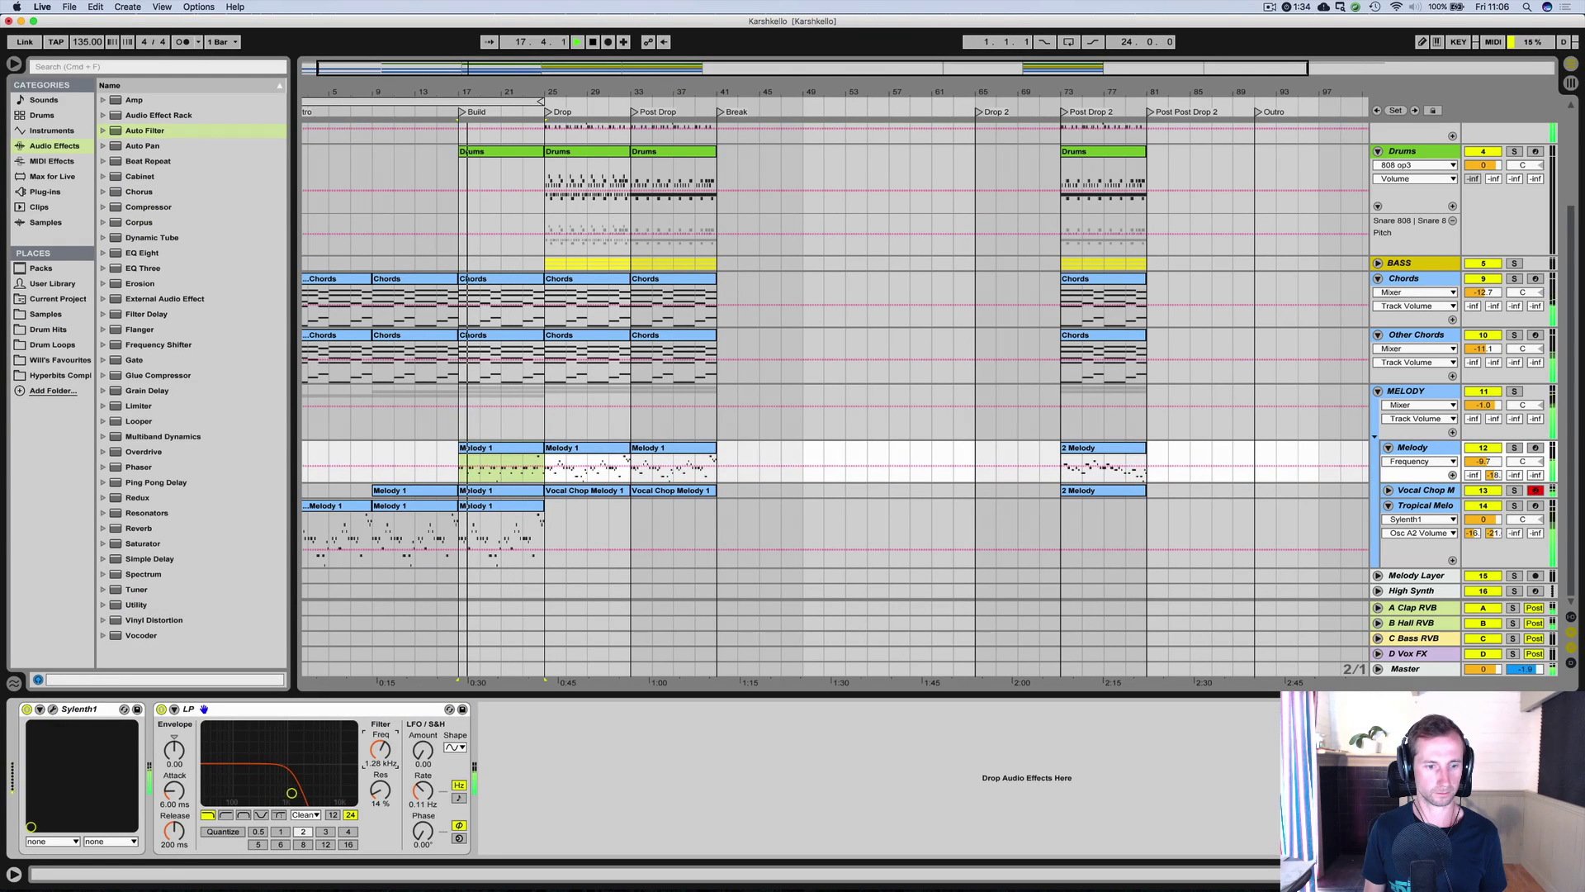
Automate the Melody filter frequency to rise from 1.10 kHz through the build, opening to 19.9 kHz in the bar before the drop.
{"action": "right_click", "coordinate": [379, 747]}
{"action": "left_click", "coordinate": [417, 751]}
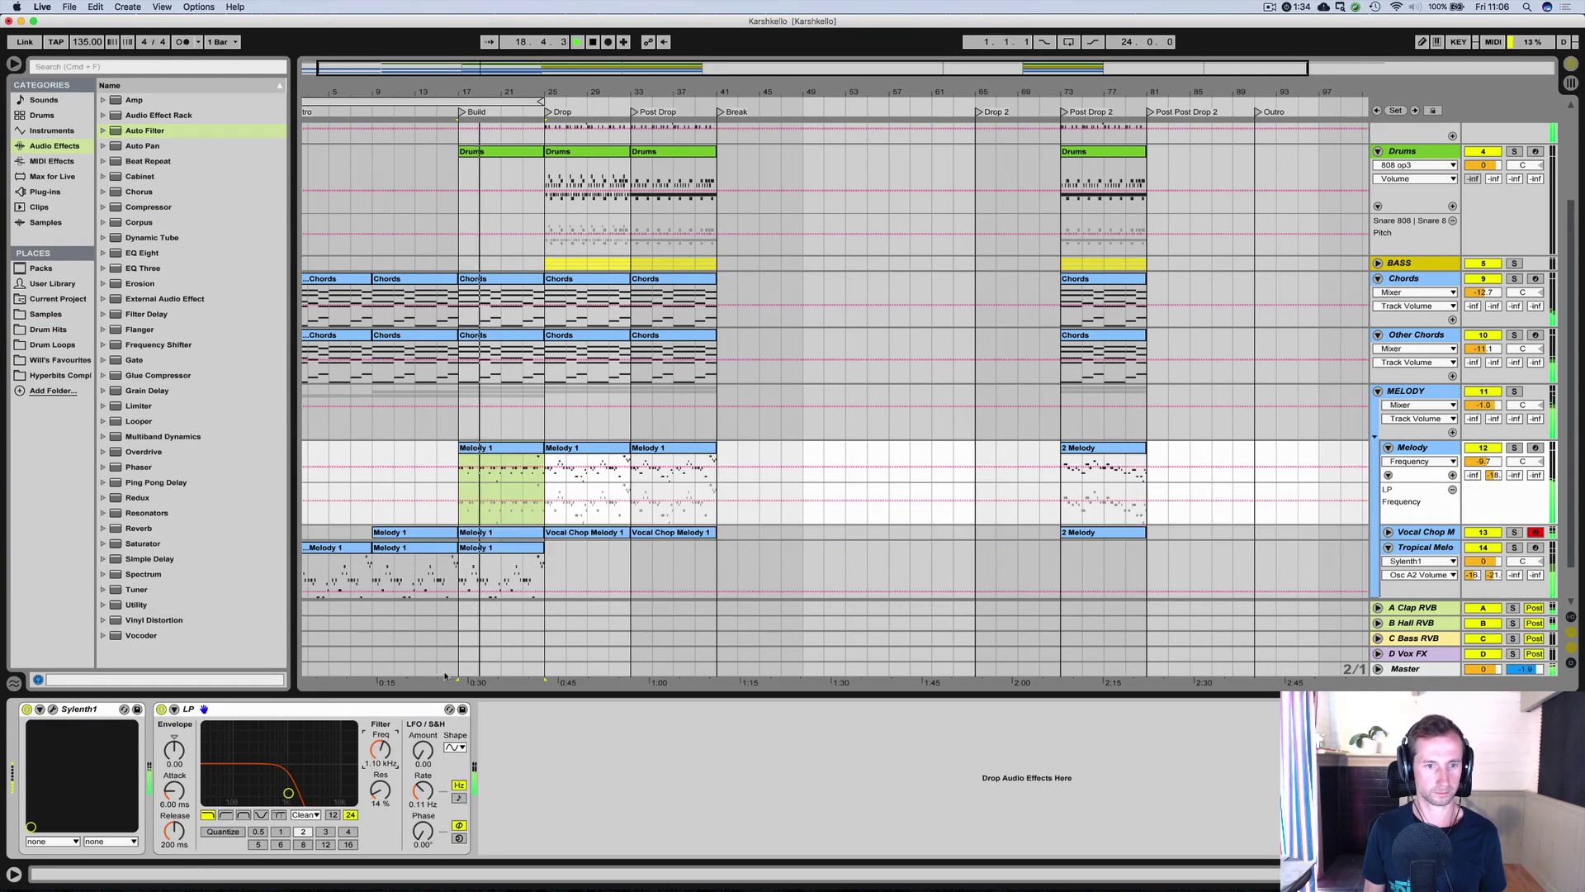
{"action": "left_click", "coordinate": [458, 501]}
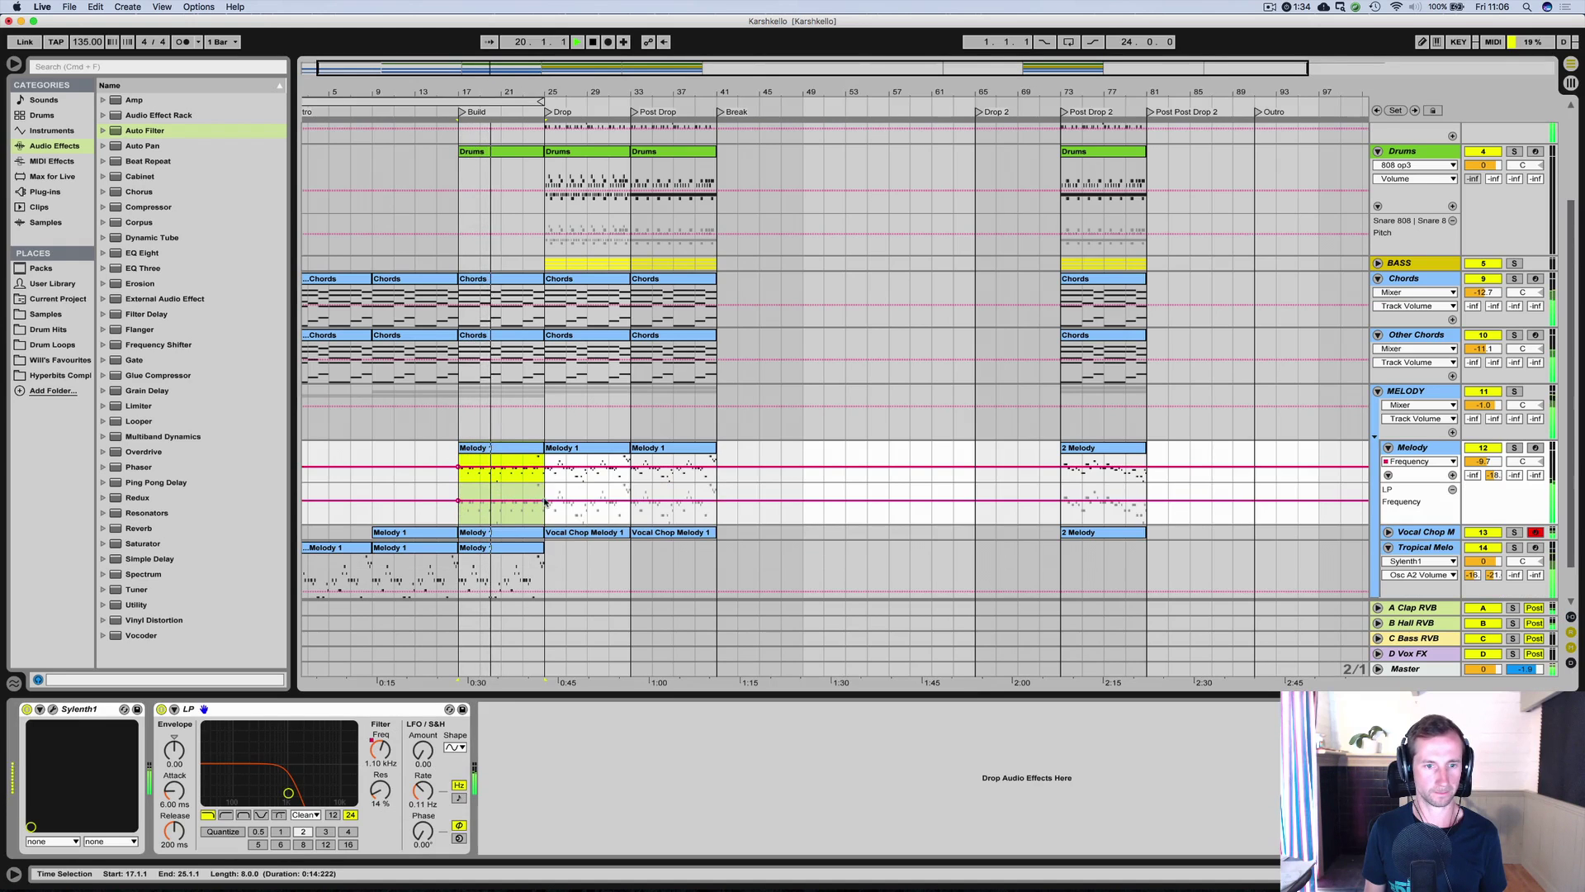
{"action": "left_click_drag", "start_coordinate": [544, 500], "coordinate": [541, 491]}
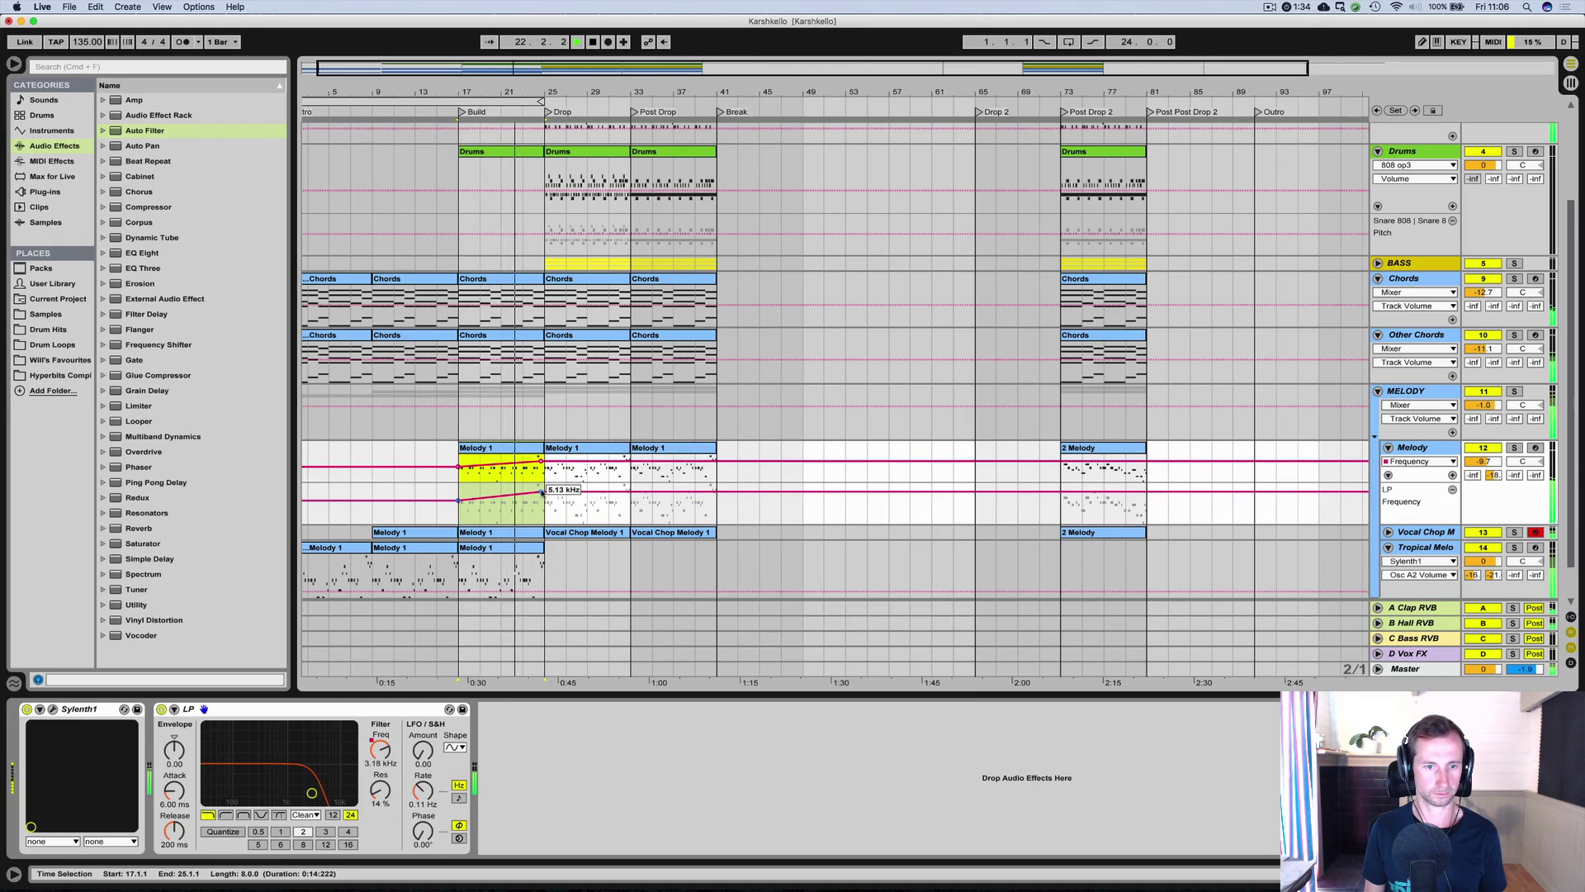
{"action": "left_click_drag", "start_coordinate": [542, 93], "coordinate": [529, 341]}
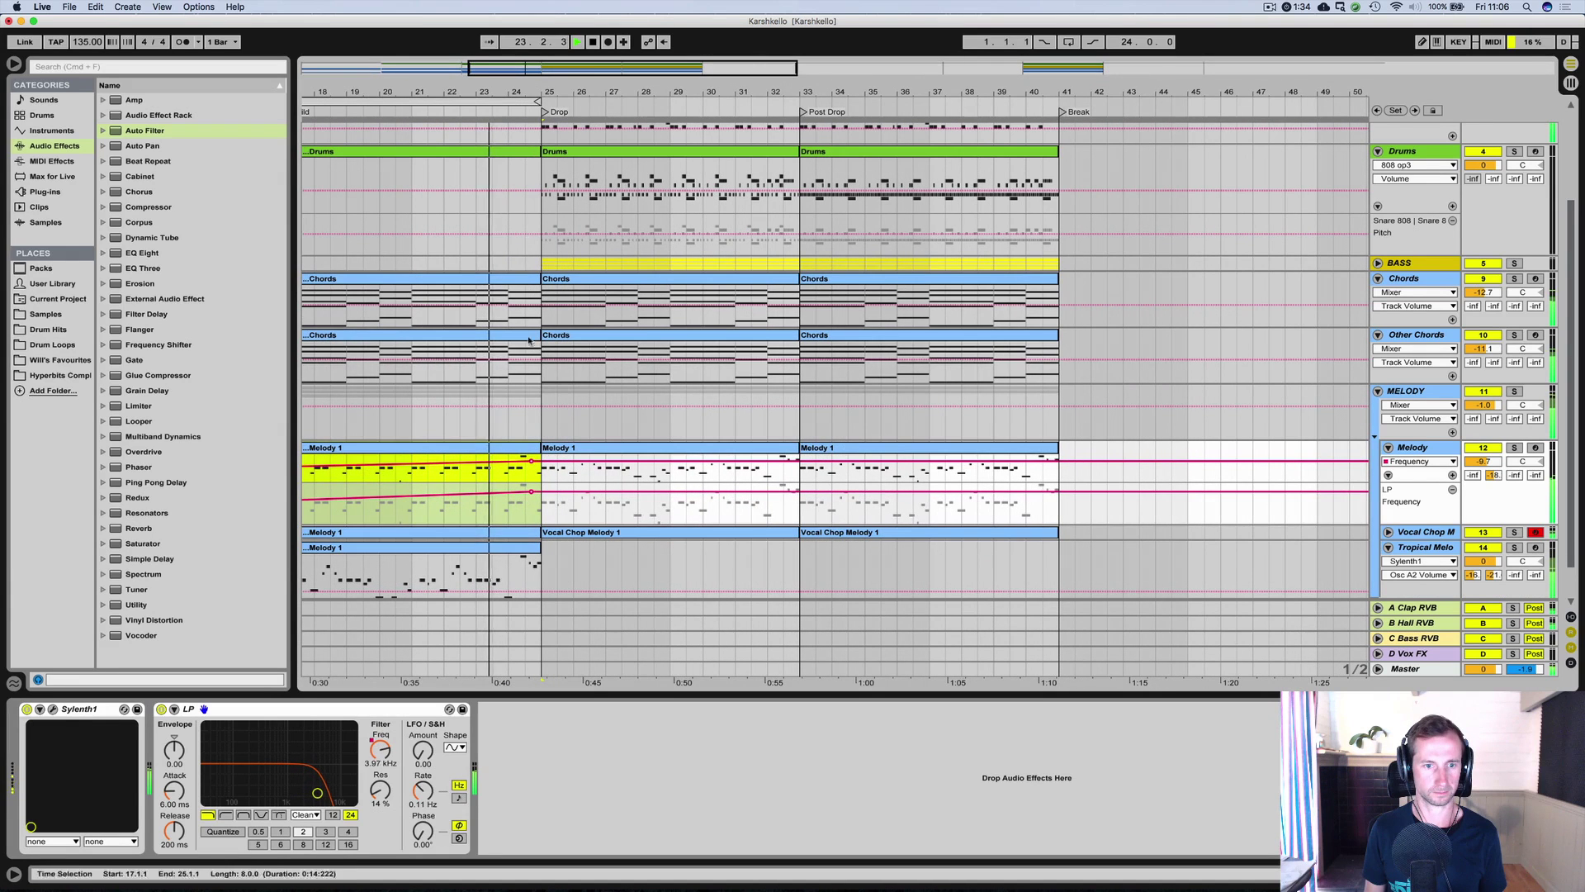
{"action": "key", "text": "space"}
{"action": "left_click", "coordinate": [509, 505]}
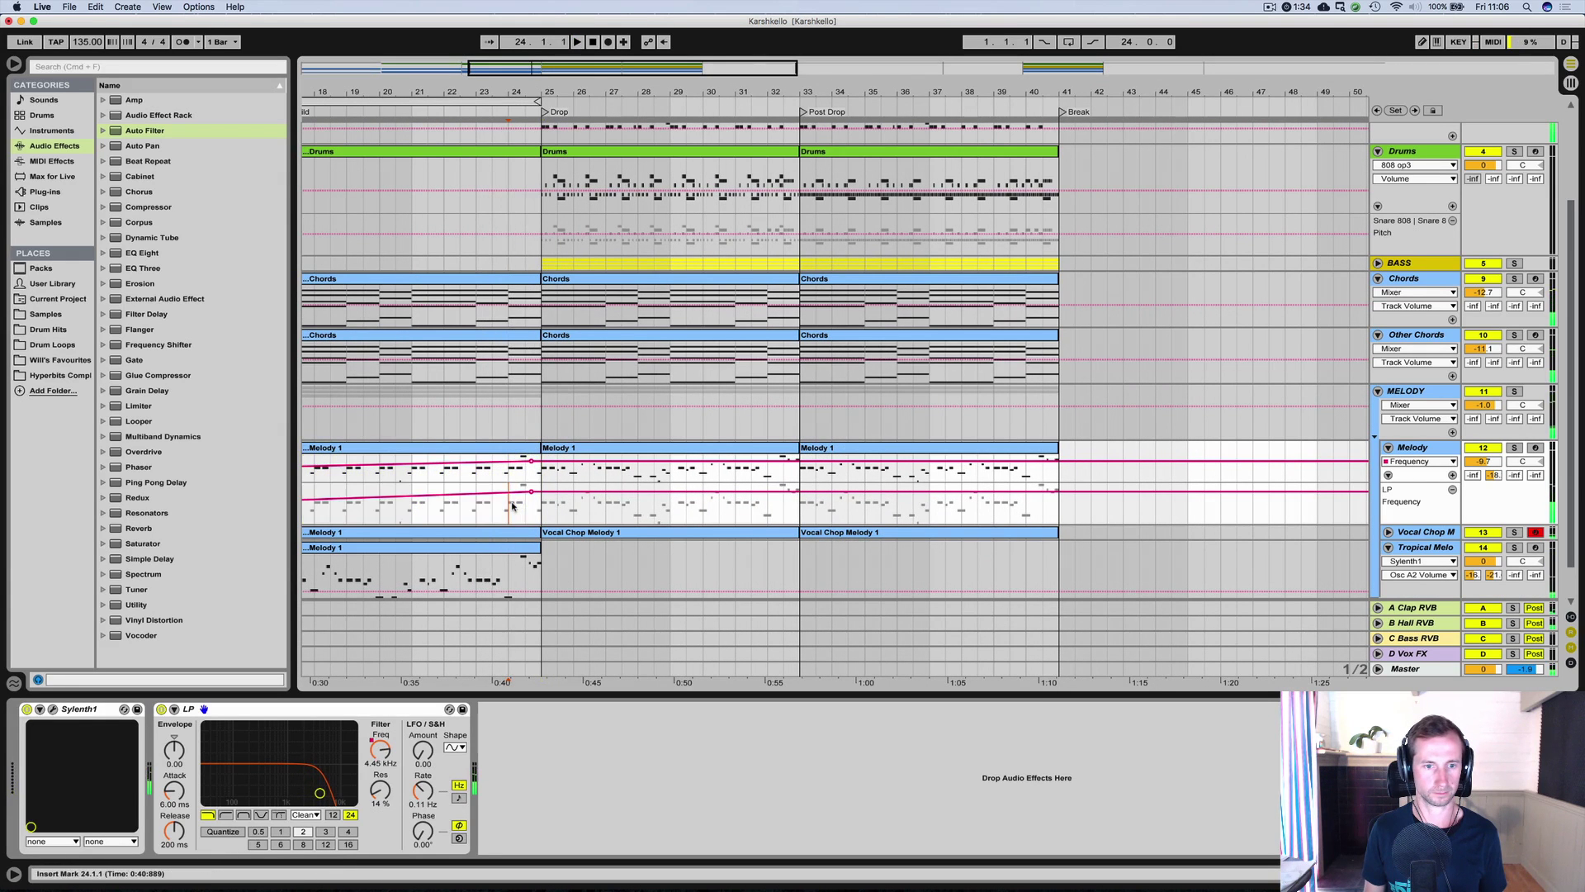
{"action": "left_click", "coordinate": [520, 495]}
{"action": "scroll", "coordinate": [826, 462], "scroll_direction": "down", "scroll_amount": 2}
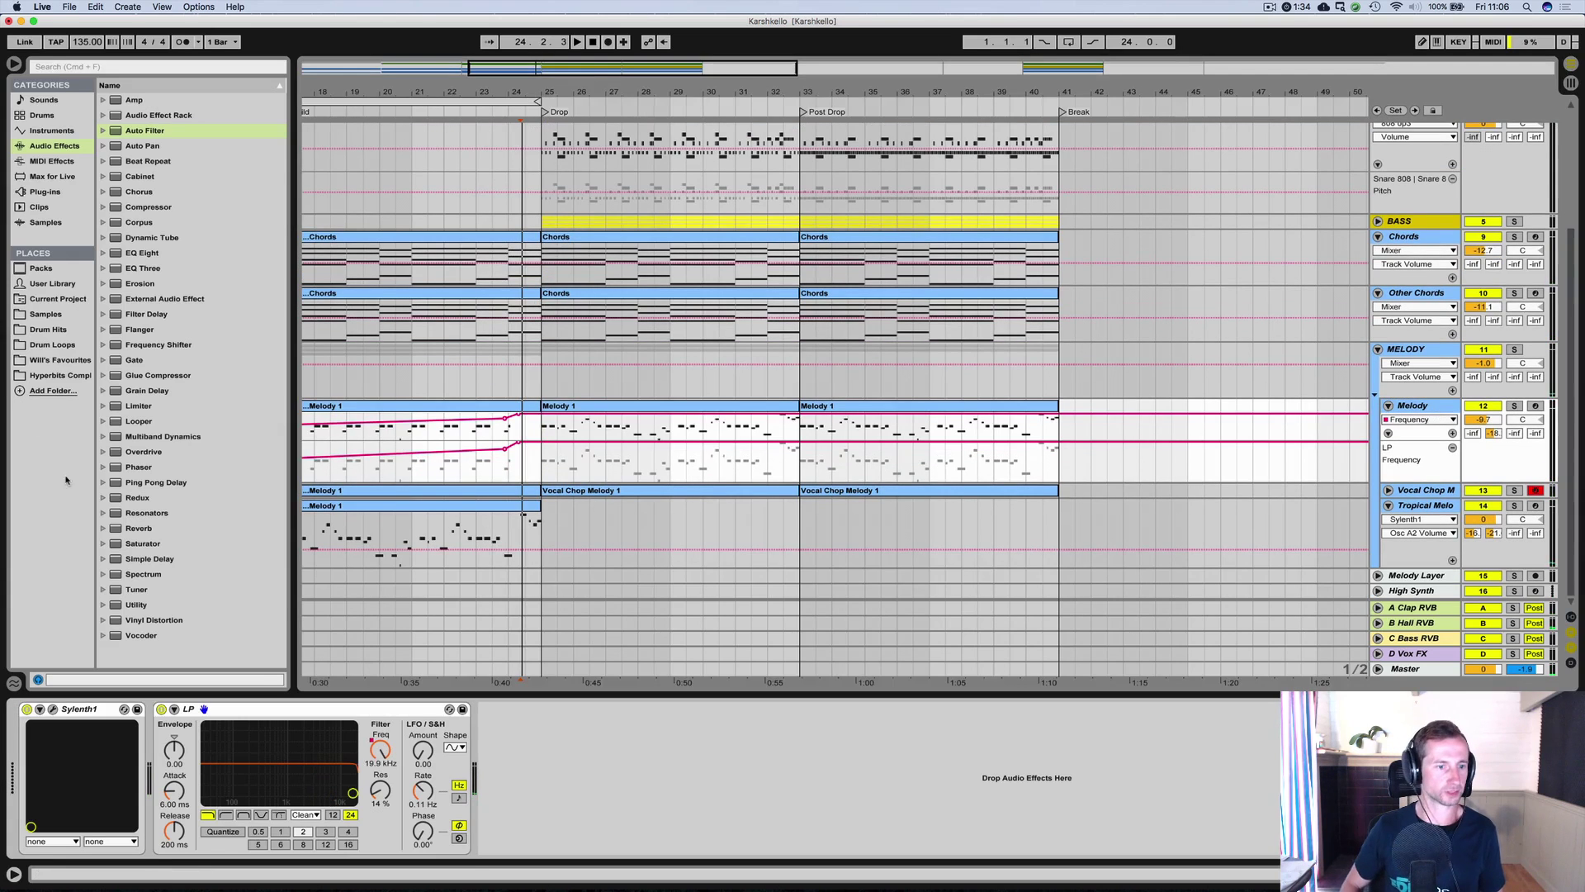
Add a Utility to the Melody track and automate its gain to dip to -35 dB in the last bar before the drop.
{"action": "left_click_drag", "start_coordinate": [136, 607], "coordinate": [489, 753]}
{"action": "right_click", "coordinate": [515, 756]}
{"action": "left_click", "coordinate": [568, 781]}
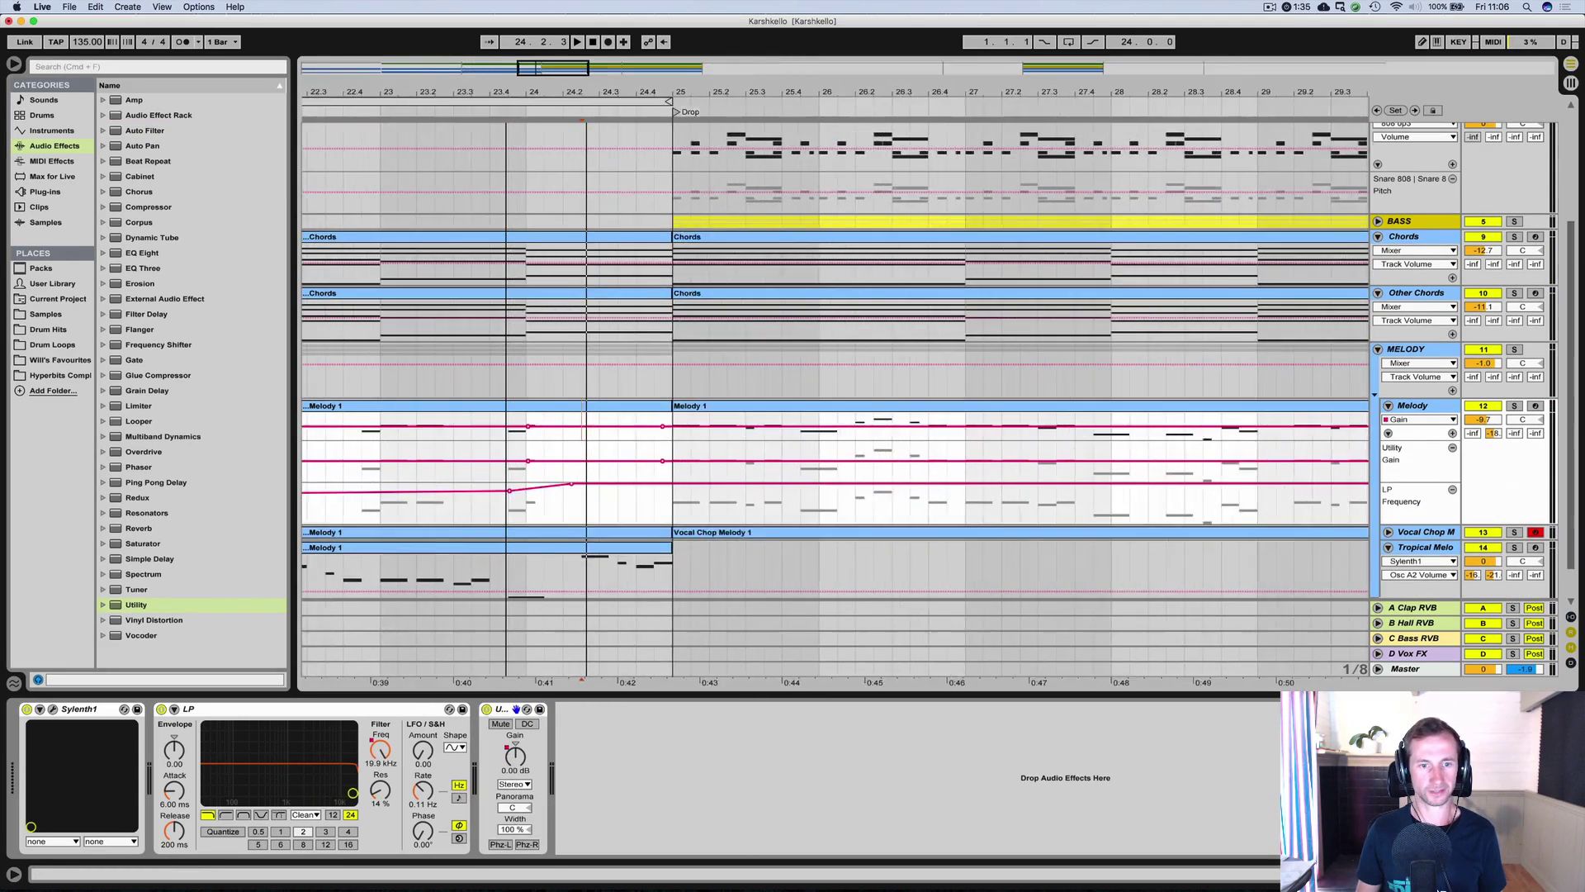
{"action": "scroll", "coordinate": [740, 444], "scroll_direction": "up", "scroll_amount": 3}
{"action": "left_click", "coordinate": [799, 461]}
{"action": "left_click", "coordinate": [558, 460]}
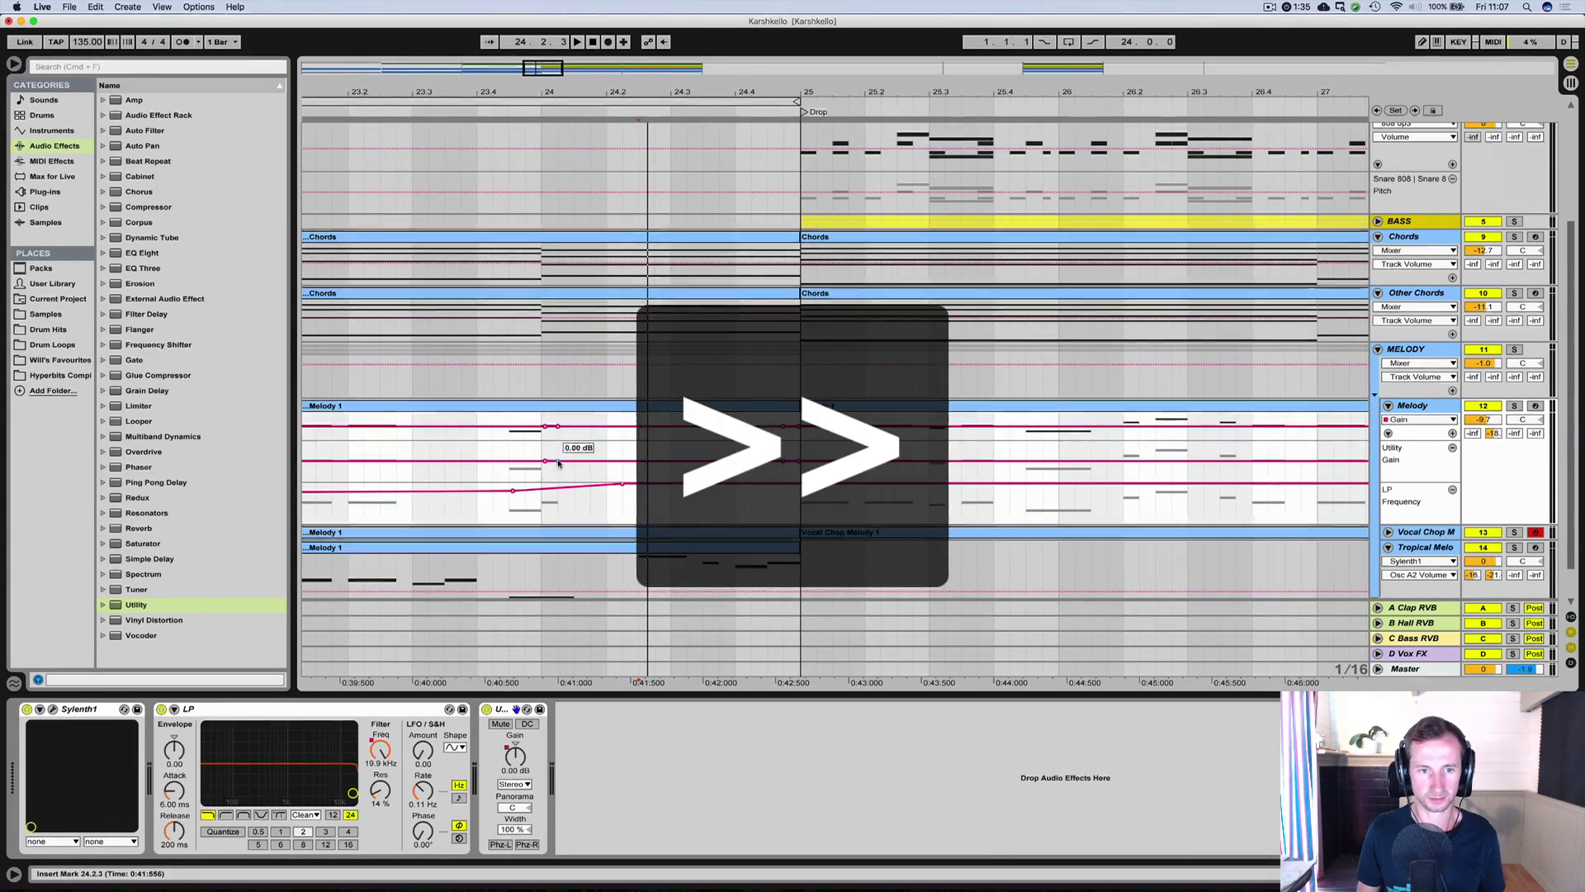
{"action": "left_click_drag", "start_coordinate": [558, 461], "coordinate": [559, 480]}
{"action": "left_click_drag", "start_coordinate": [783, 461], "coordinate": [783, 481]}
{"action": "left_click_drag", "start_coordinate": [545, 461], "coordinate": [623, 480]}
{"action": "scroll", "coordinate": [520, 398], "scroll_direction": "down", "scroll_amount": 5}
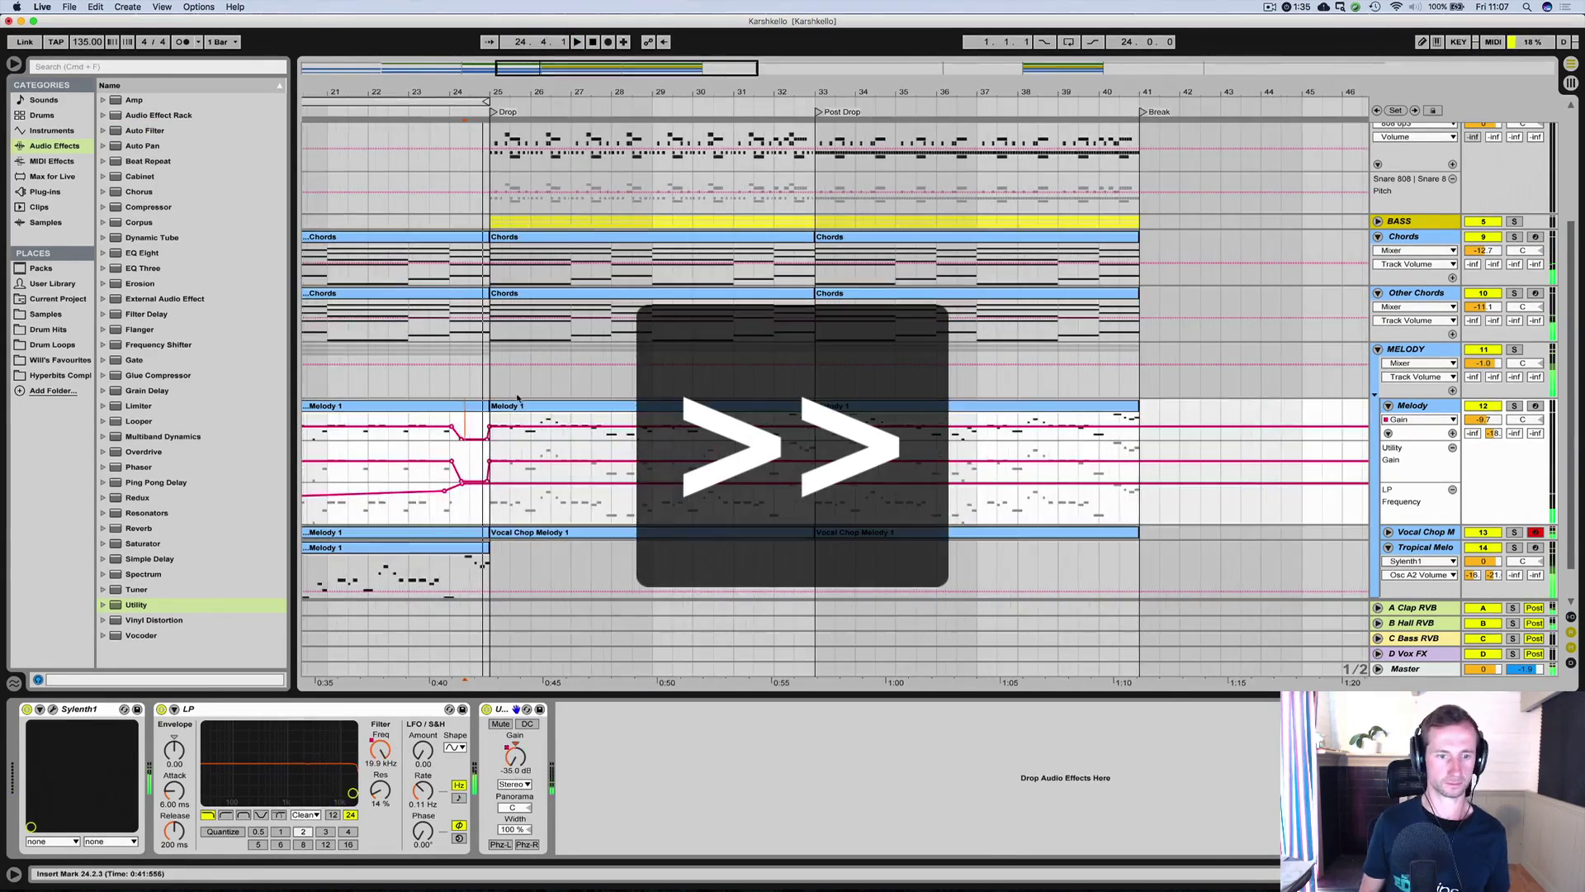
Trim the build's Vocal Chop and Tropical Melody clips by one bar and delete both chord parts in the bar before the drop.
{"action": "left_click_drag", "start_coordinate": [487, 547], "coordinate": [447, 547]}
{"action": "left_click_drag", "start_coordinate": [488, 533], "coordinate": [448, 532]}
{"action": "scroll", "coordinate": [554, 451], "scroll_direction": "left", "scroll_amount": 3}
{"action": "scroll", "coordinate": [554, 451], "scroll_direction": "up", "scroll_amount": 10}
{"action": "left_click_drag", "start_coordinate": [692, 425], "coordinate": [730, 496]}
{"action": "key", "text": "Delete"}
Open the drop's Kick clip and extend its start about half a bar back into the end of the build.
{"action": "left_click", "coordinate": [570, 215]}
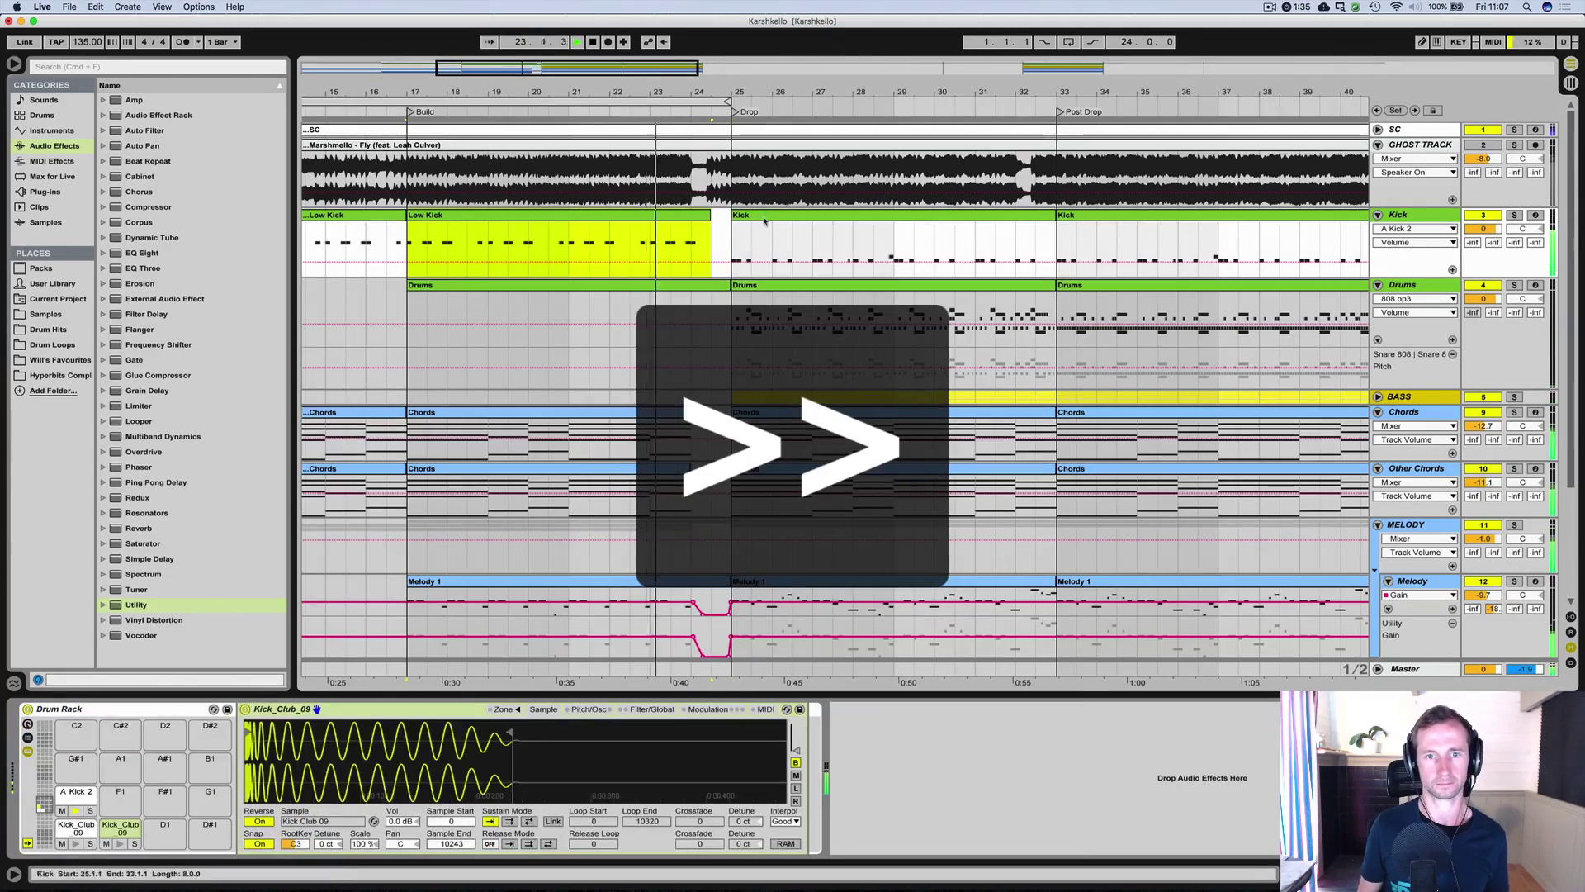
{"action": "double_click", "coordinate": [764, 217]}
{"action": "left_click", "coordinate": [906, 561]}
{"action": "left_click_drag", "start_coordinate": [733, 215], "coordinate": [712, 215]}
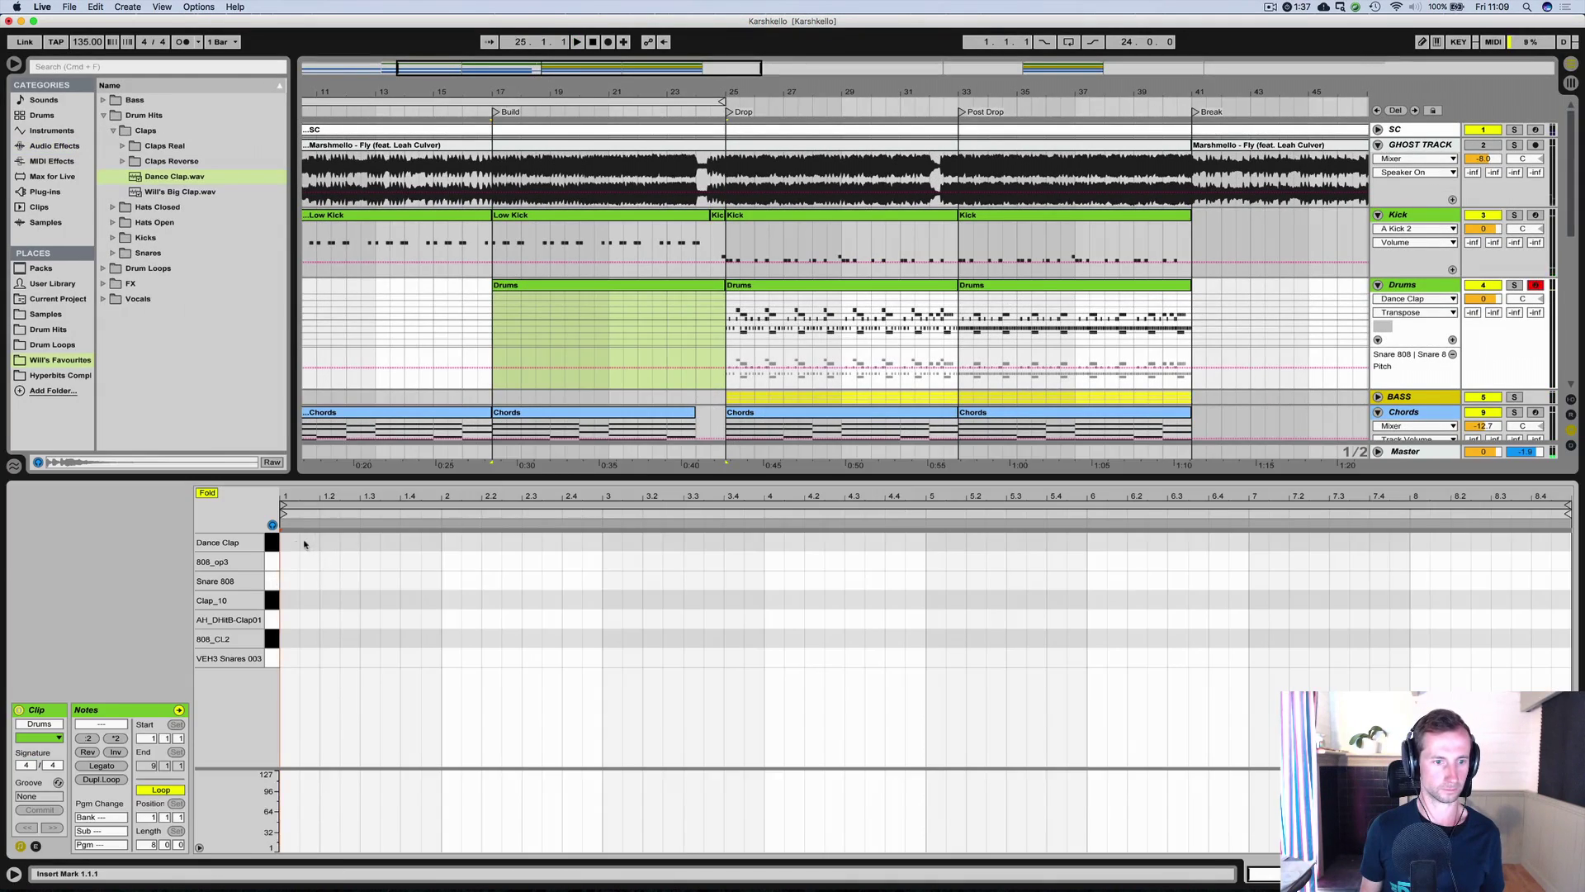
Program Dance Clap hits on every beat of the build's Drums clip, leaving the final bar empty.
{"action": "double_click", "coordinate": [297, 544]}
{"action": "key", "text": "space"}
{"action": "key", "text": "space"}
{"action": "left_click", "coordinate": [313, 544]}
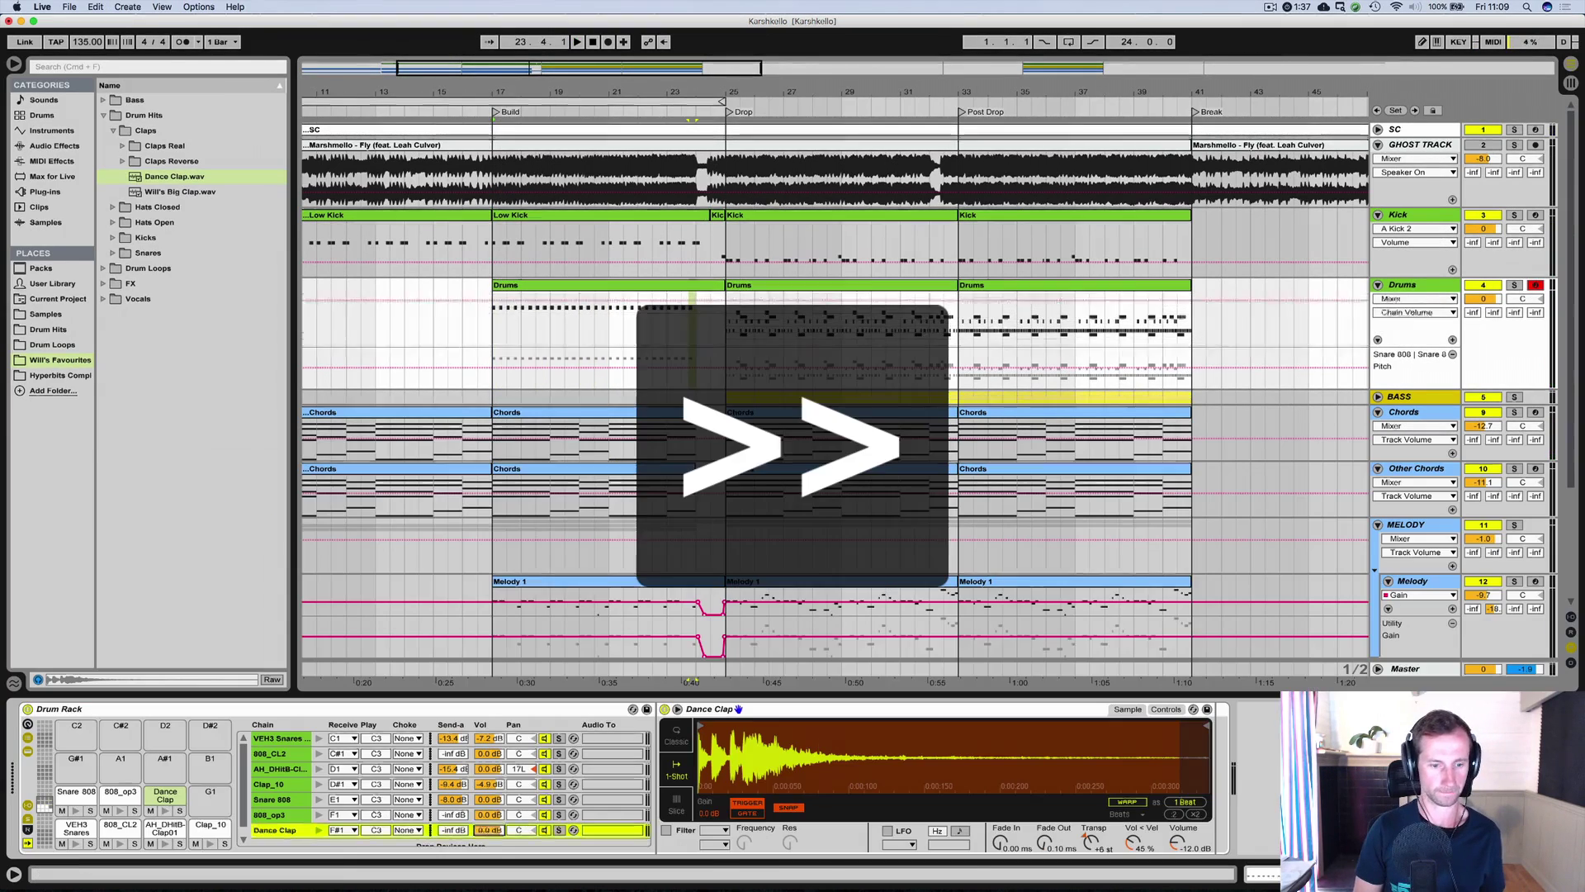
Add softer off-beat Dance Clap hits from bar 5 through bar 7 of the build's Drums clip and compare with the soloed ghost track.
{"action": "double_click", "coordinate": [578, 285]}
{"action": "double_click", "coordinate": [956, 543]}
{"action": "left_click", "coordinate": [891, 516]}
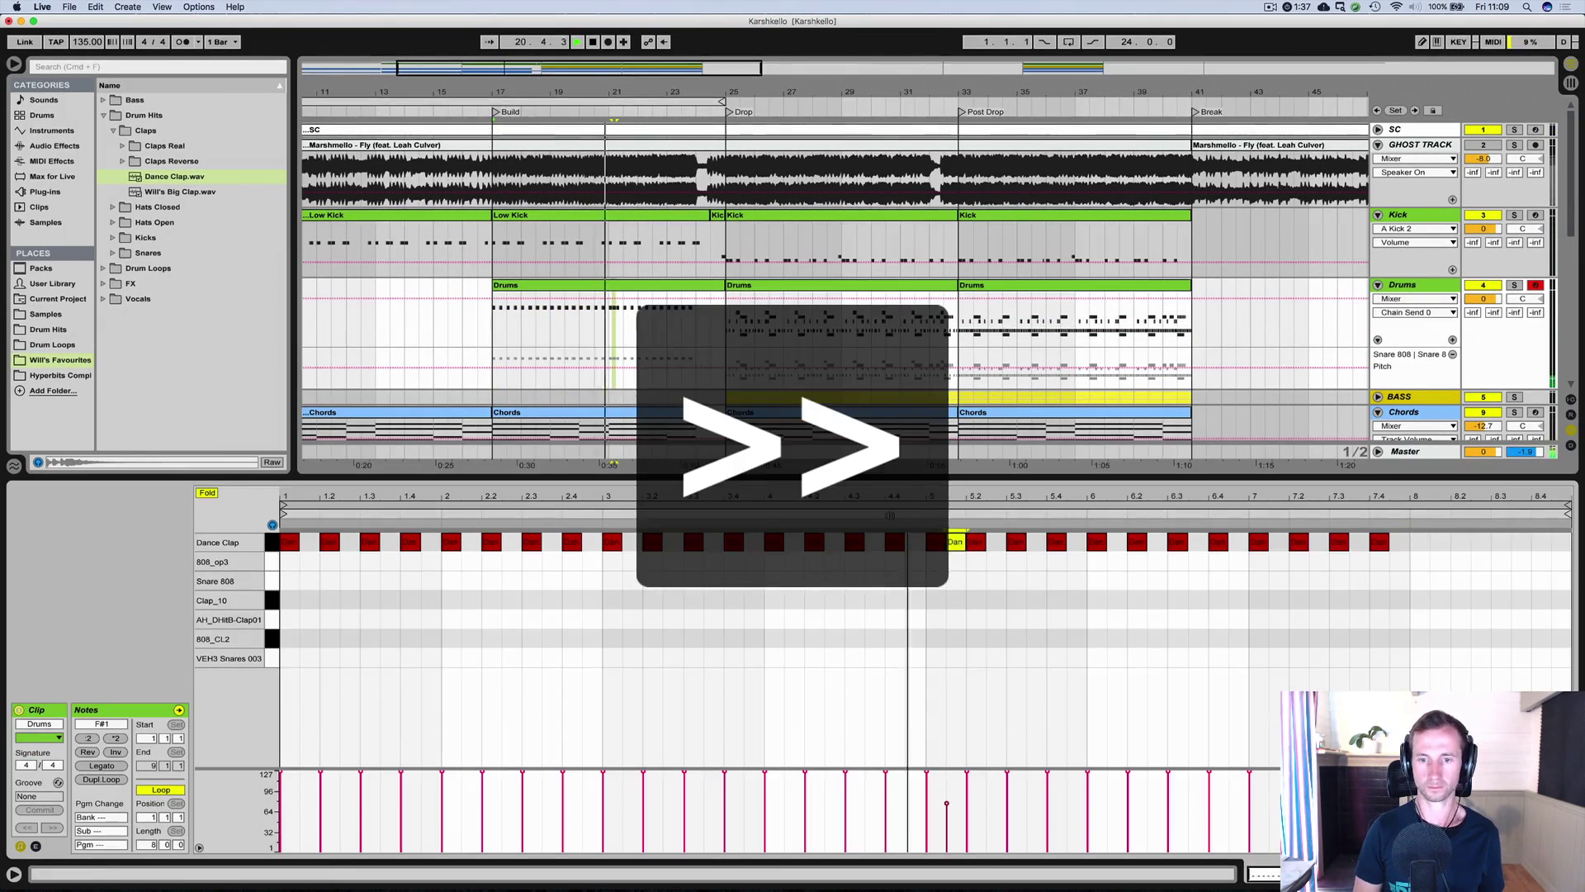
{"action": "key", "text": "super+d"}
{"action": "key", "text": "super+d"}
{"action": "key", "text": "super+d"}
{"action": "key", "text": "super+d"}
{"action": "key", "text": "super+d"}
{"action": "key", "text": "super+d"}
{"action": "key", "text": "super+d"}
{"action": "key", "text": "super+d"}
{"action": "key", "text": "super+d"}
{"action": "key", "text": "super+d"}
{"action": "key", "text": "super+d"}
{"action": "key", "text": "super+a"}
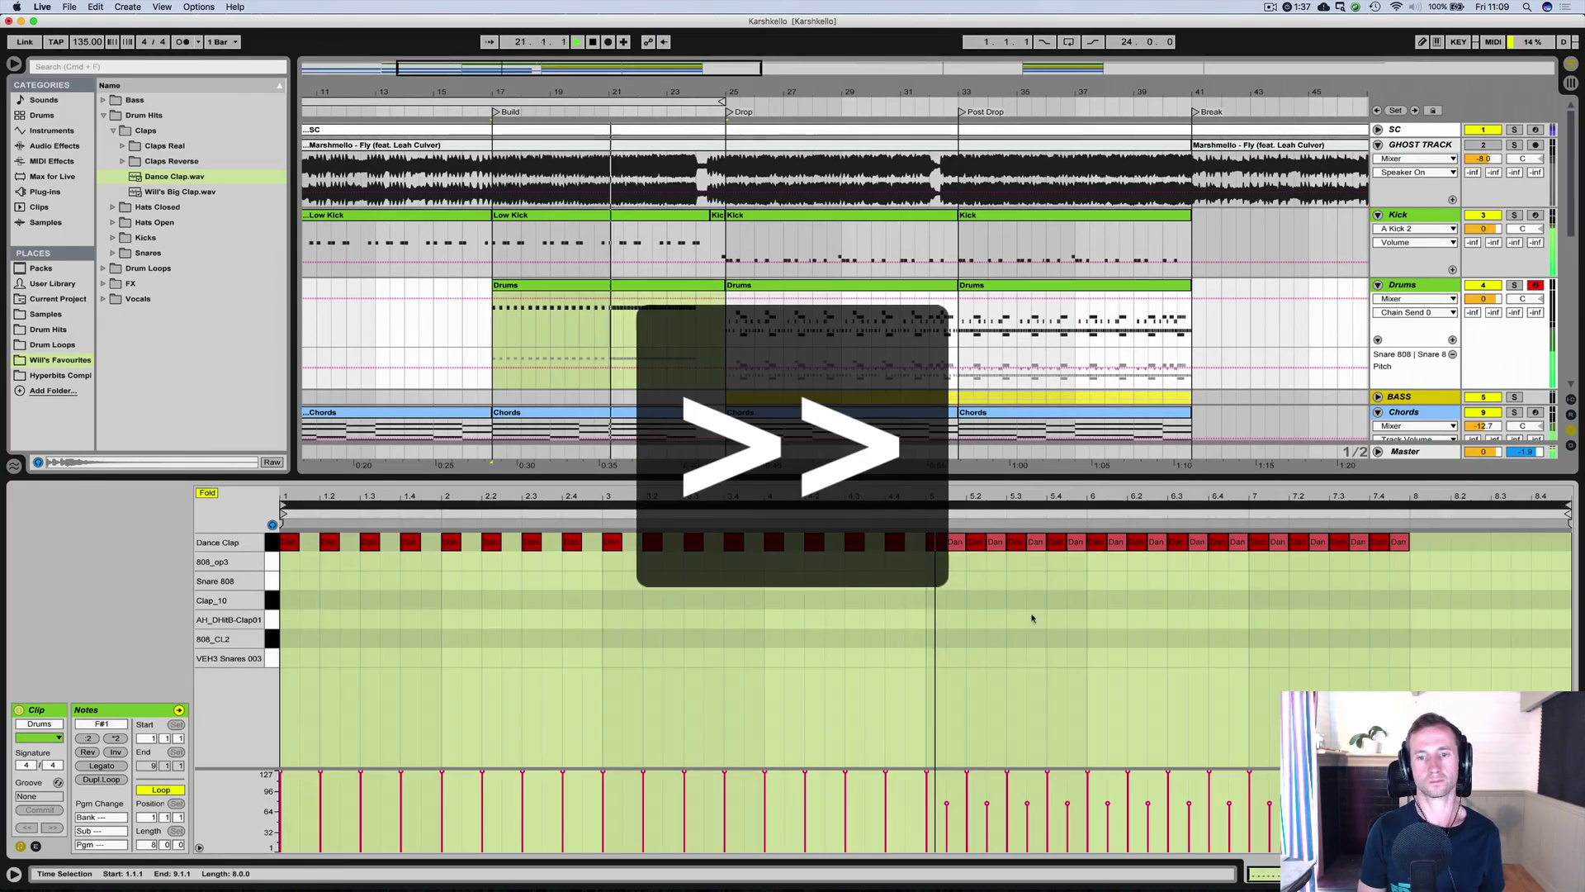
{"action": "left_click", "coordinate": [1399, 543]}
{"action": "left_click", "coordinate": [1516, 145]}
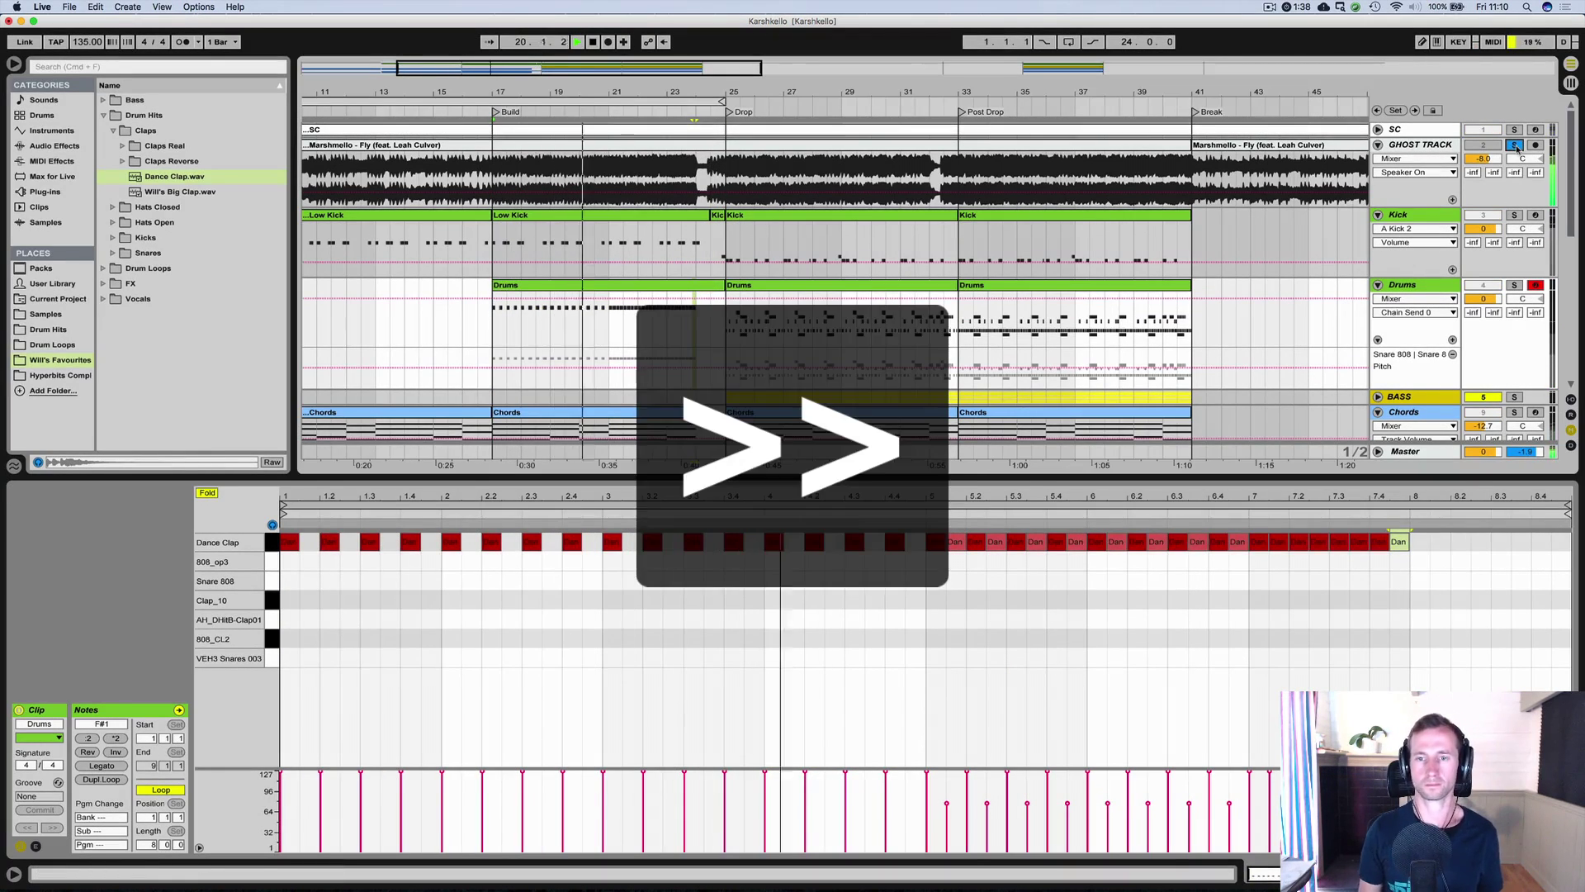
Fill the Low Kick clip in the build's second half with eighth-note A Kick 2 hits alternating velocities 127 and 67, and play it.
{"action": "left_click_drag", "start_coordinate": [352, 553], "coordinate": [319, 540]}
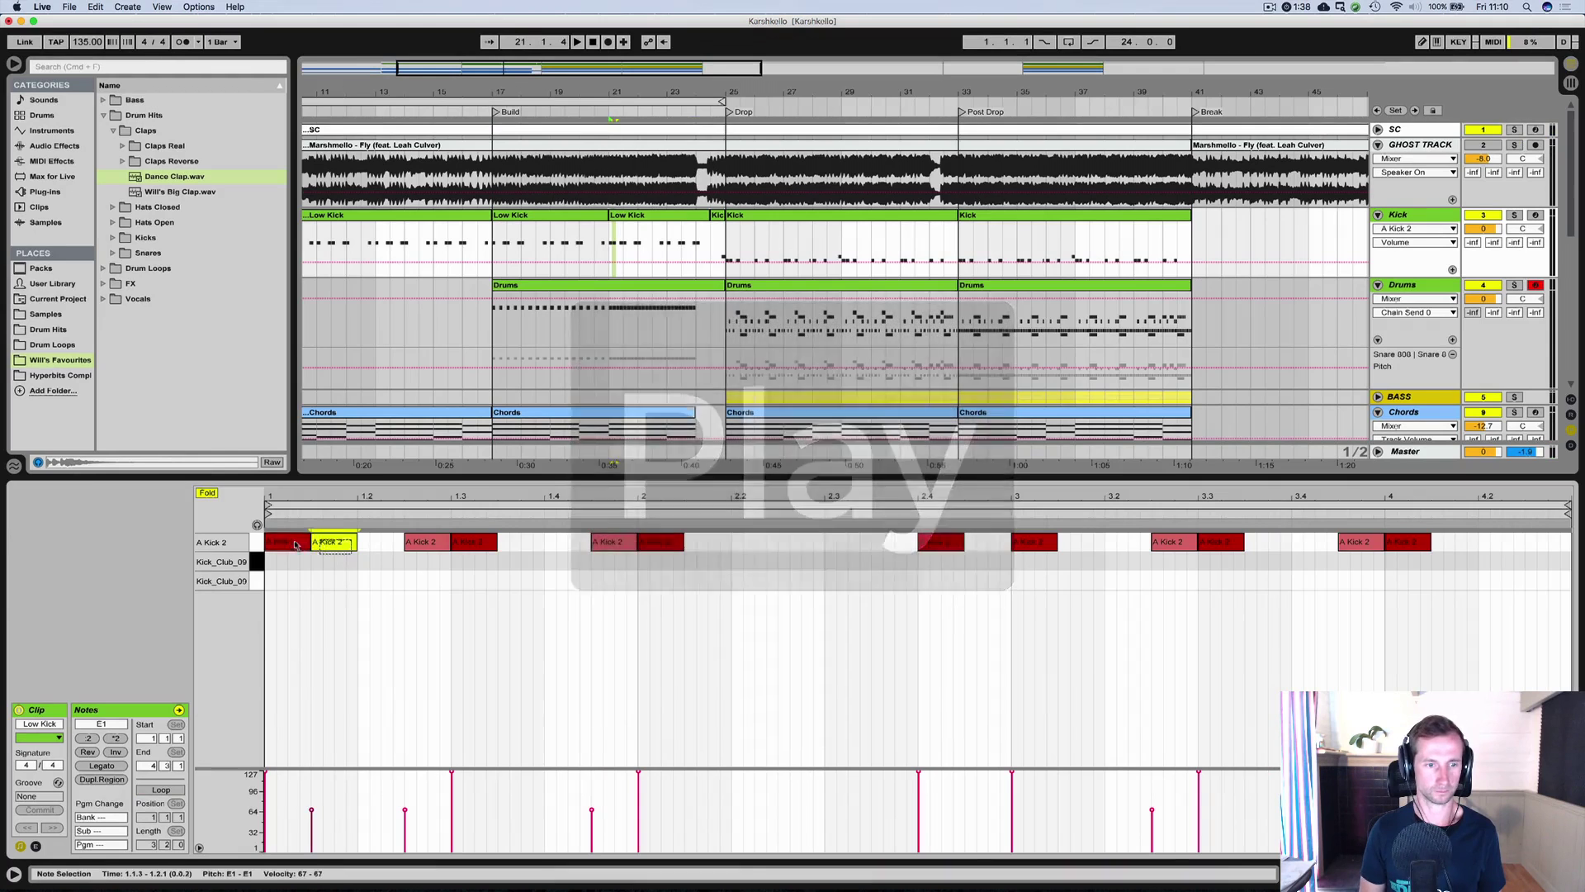
{"action": "left_click", "coordinate": [285, 543], "text": "shift"}
{"action": "key", "text": "super+d"}
{"action": "key", "text": "super+d"}
{"action": "key", "text": "super+d"}
{"action": "key", "text": "super+d"}
{"action": "key", "text": "super+d"}
{"action": "key", "text": "super+d"}
{"action": "key", "text": "super+d"}
{"action": "key", "text": "super+d"}
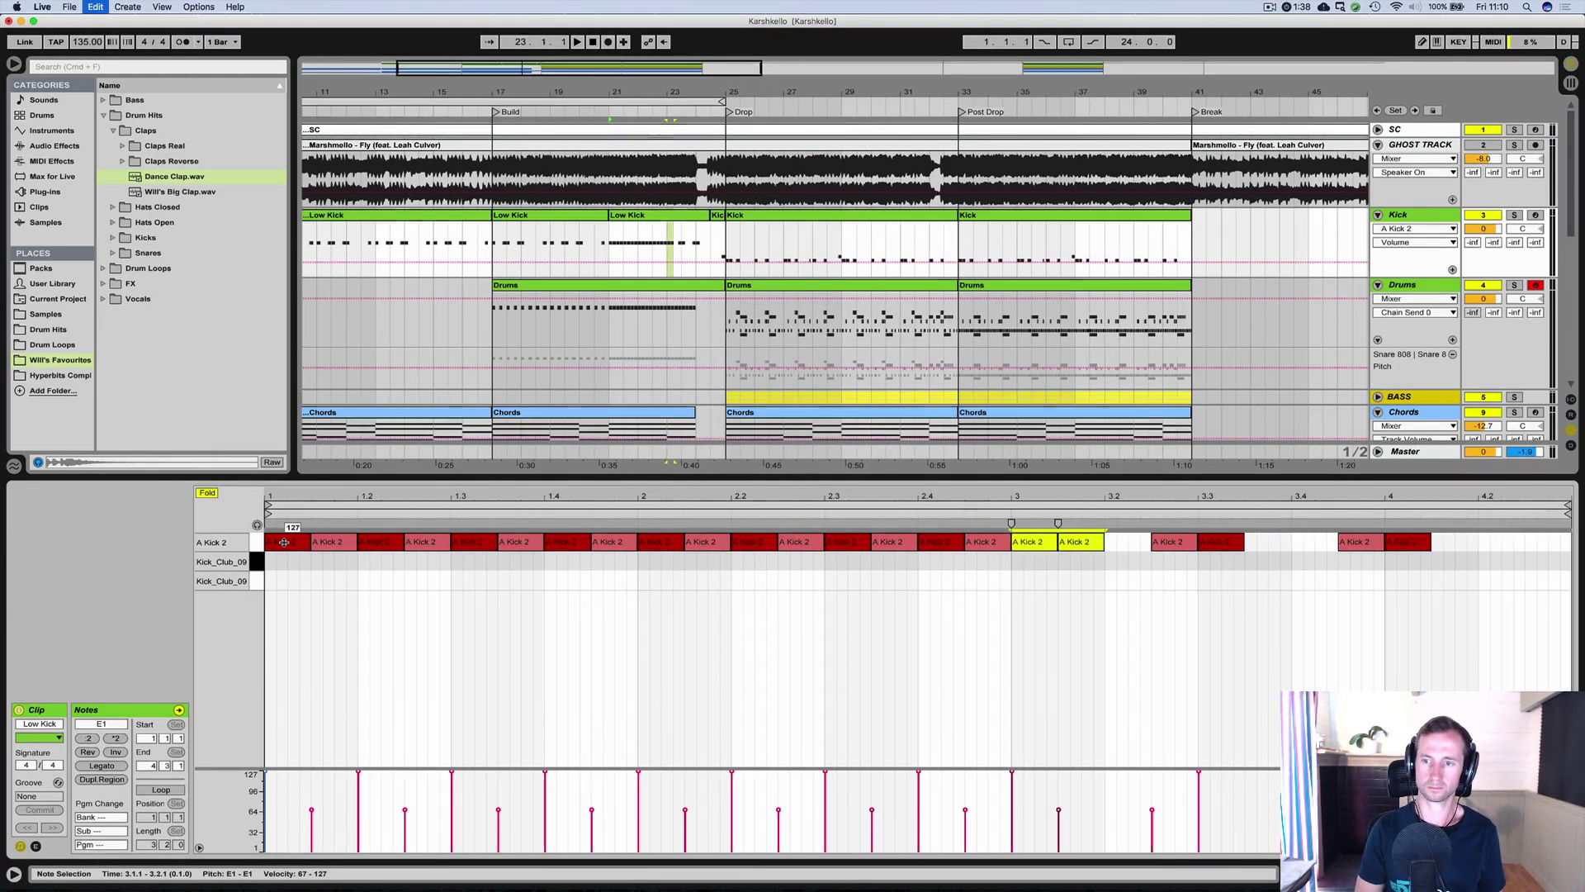
{"action": "key", "text": "super+d"}
{"action": "key", "text": "super+d"}
{"action": "key", "text": "super+d"}
{"action": "key", "text": "super+d"}
{"action": "key", "text": "space"}
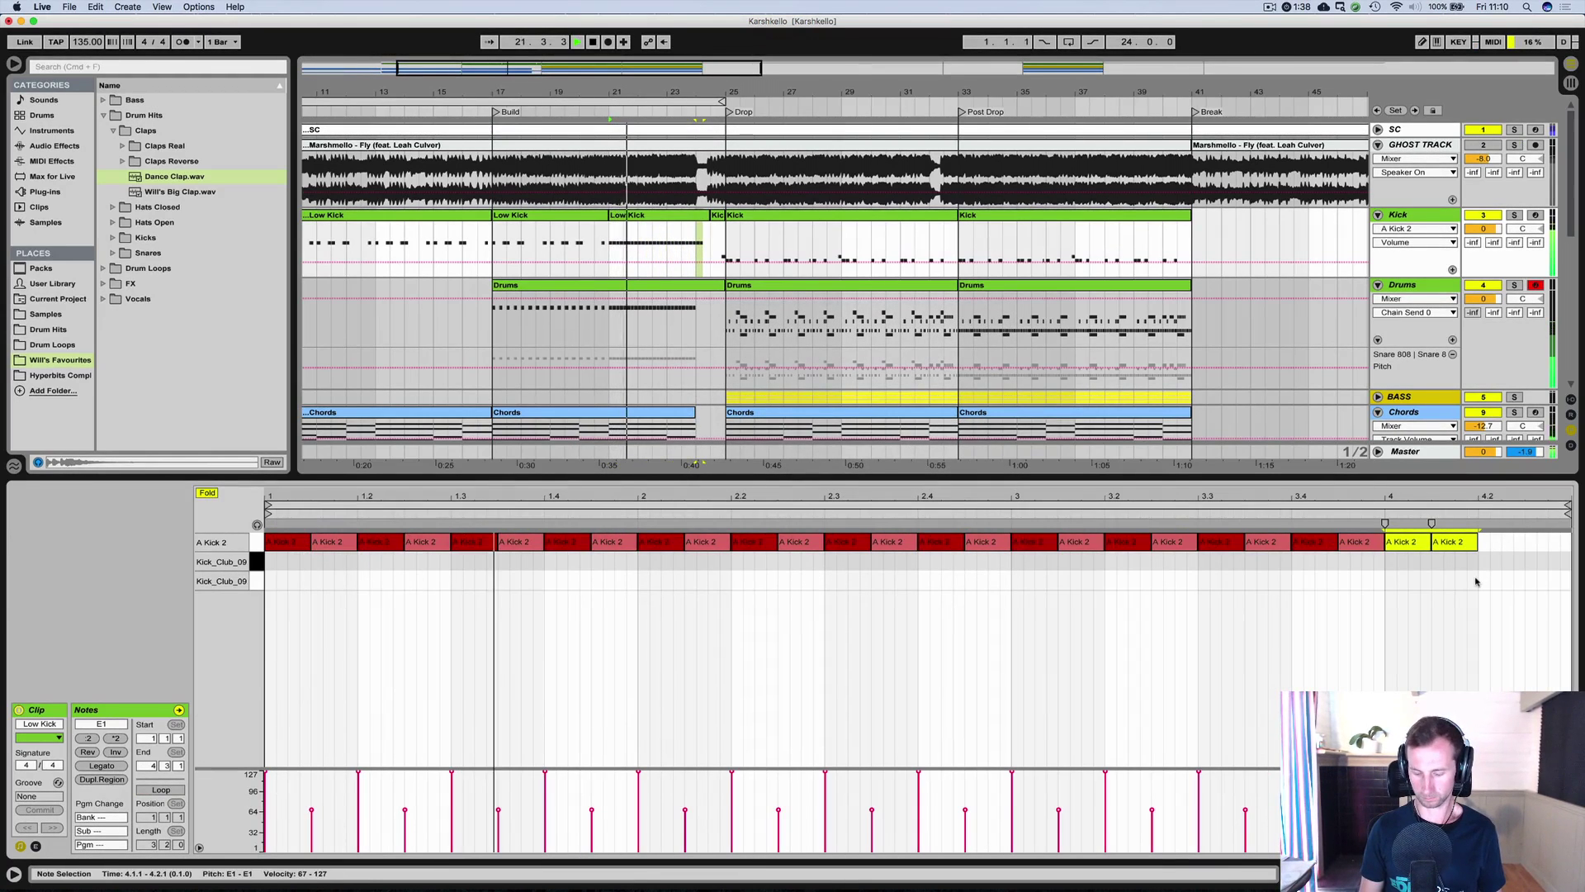
Delete the two A Kick 2 hits at the start of bar 4 in the build's Low Kick clip.
{"action": "key", "text": "Delete"}
{"action": "key", "text": "super+z"}
{"action": "key", "text": "Delete"}
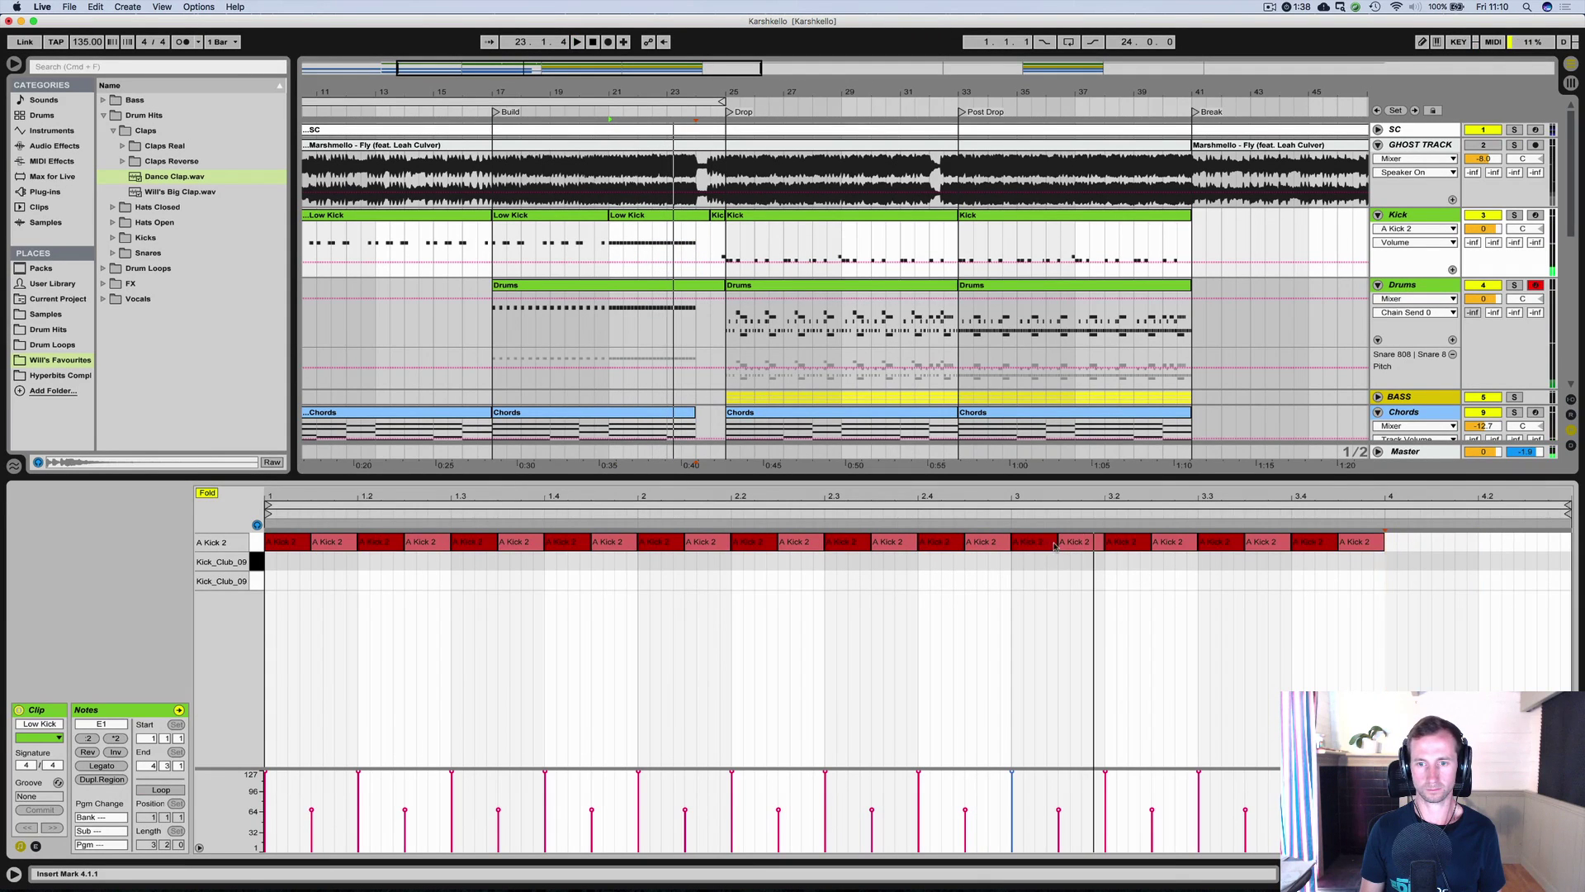
Replace the eighth-note hits in bar 3 of the Low Kick clip with repeated sixteenth-note A Kick 2 hits at velocity 127.
{"action": "left_click", "coordinate": [1053, 541]}
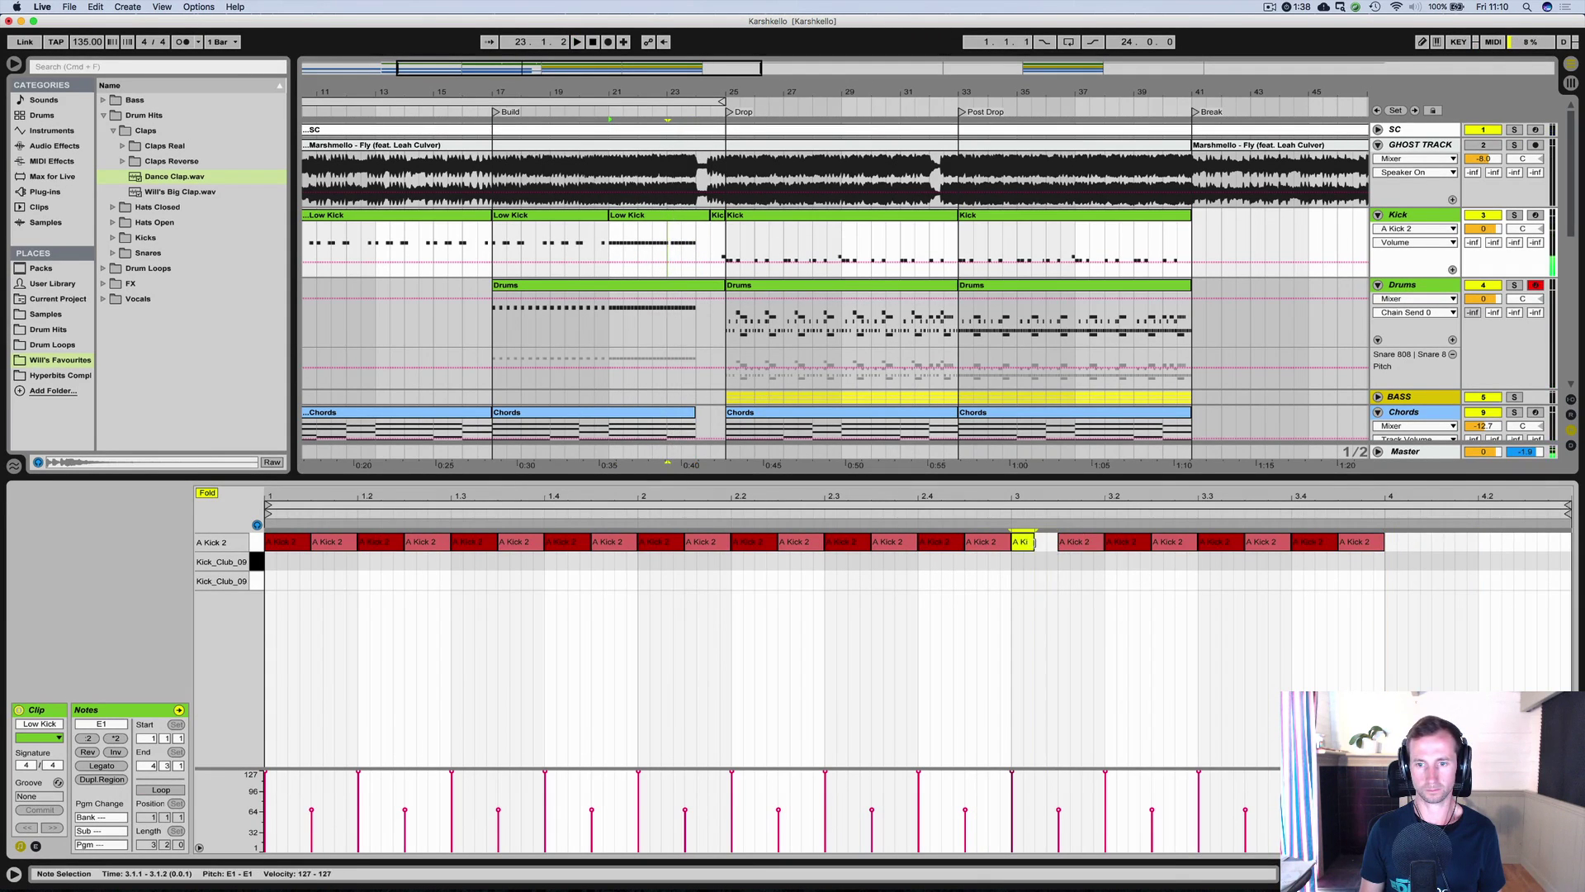
{"action": "key", "text": "super+d"}
{"action": "key", "text": "super+d"}
{"action": "key", "text": "super+d"}
{"action": "key", "text": "super+d"}
{"action": "key", "text": "super+d"}
{"action": "key", "text": "super+d"}
{"action": "key", "text": "super+d"}
{"action": "key", "text": "super+d"}
{"action": "key", "text": "super+d"}
{"action": "key", "text": "super+d"}
{"action": "key", "text": "super+d"}
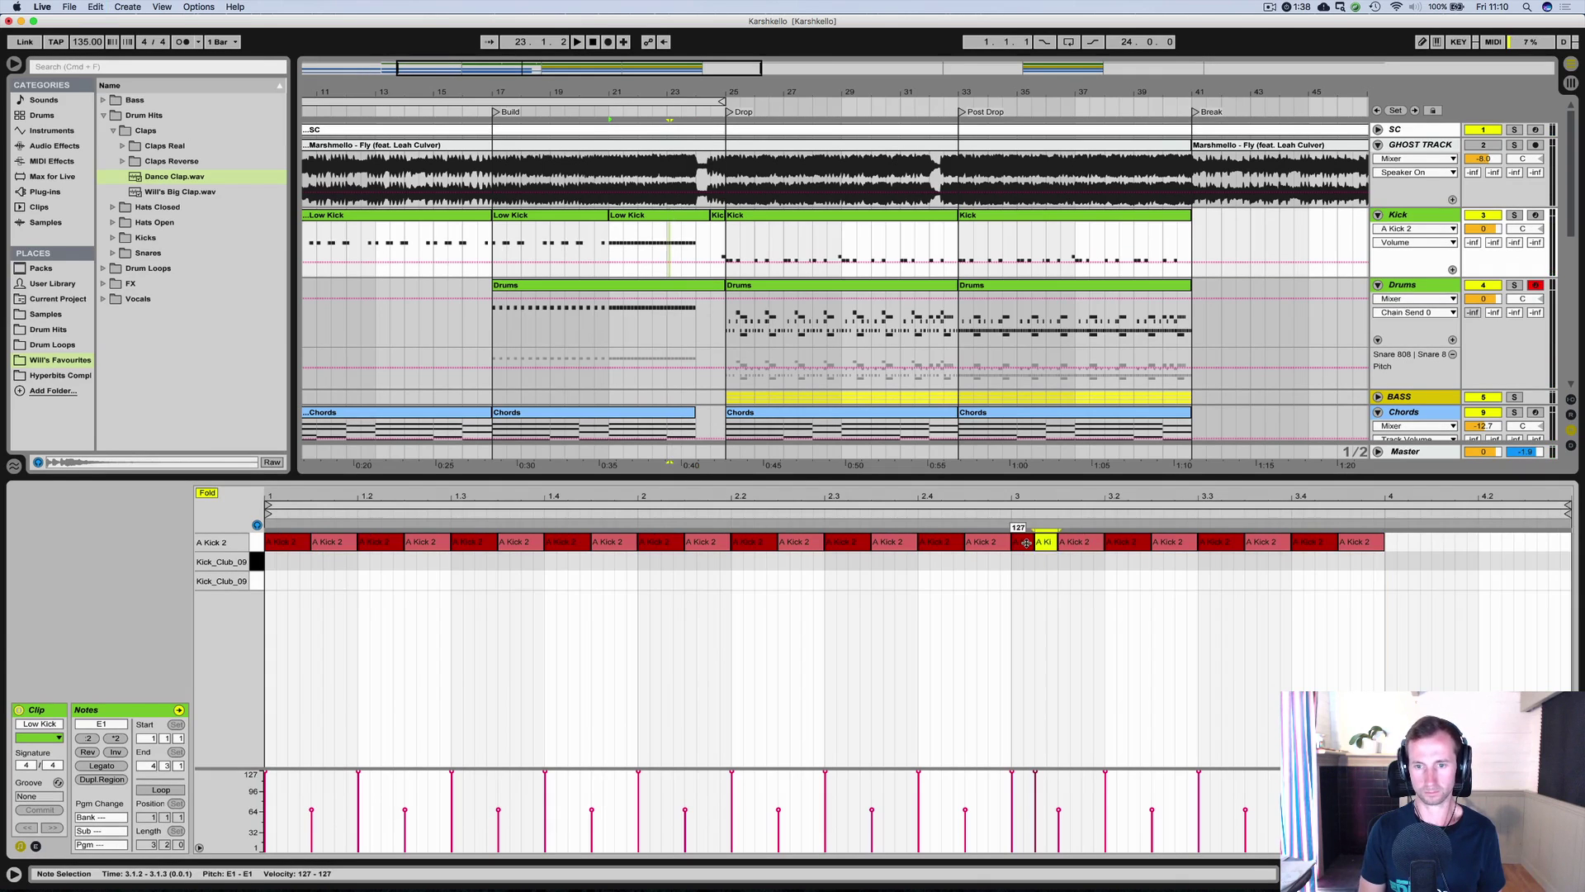
{"action": "key", "text": "super+d"}
{"action": "key", "text": "super+d"}
{"action": "key", "text": "super+d"}
{"action": "key", "text": "super+d"}
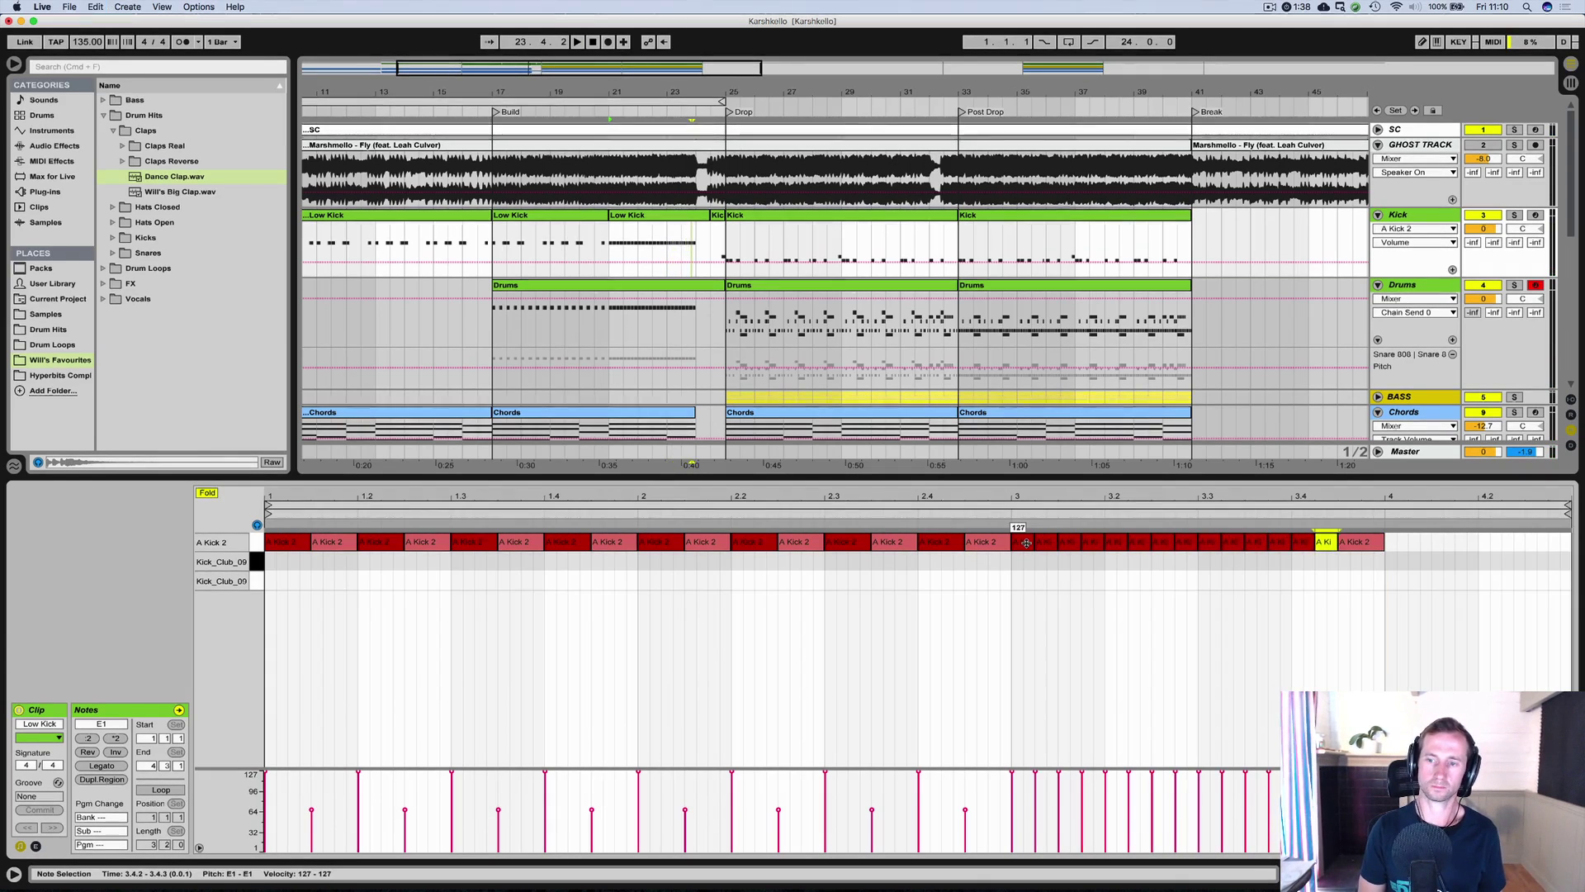
Play the build against the ghost track and inspect the Kick drum rack's Kick_Club_09 zones and the A Kick 2 pad.
{"action": "left_click", "coordinate": [1514, 145]}
{"action": "key", "text": "space"}
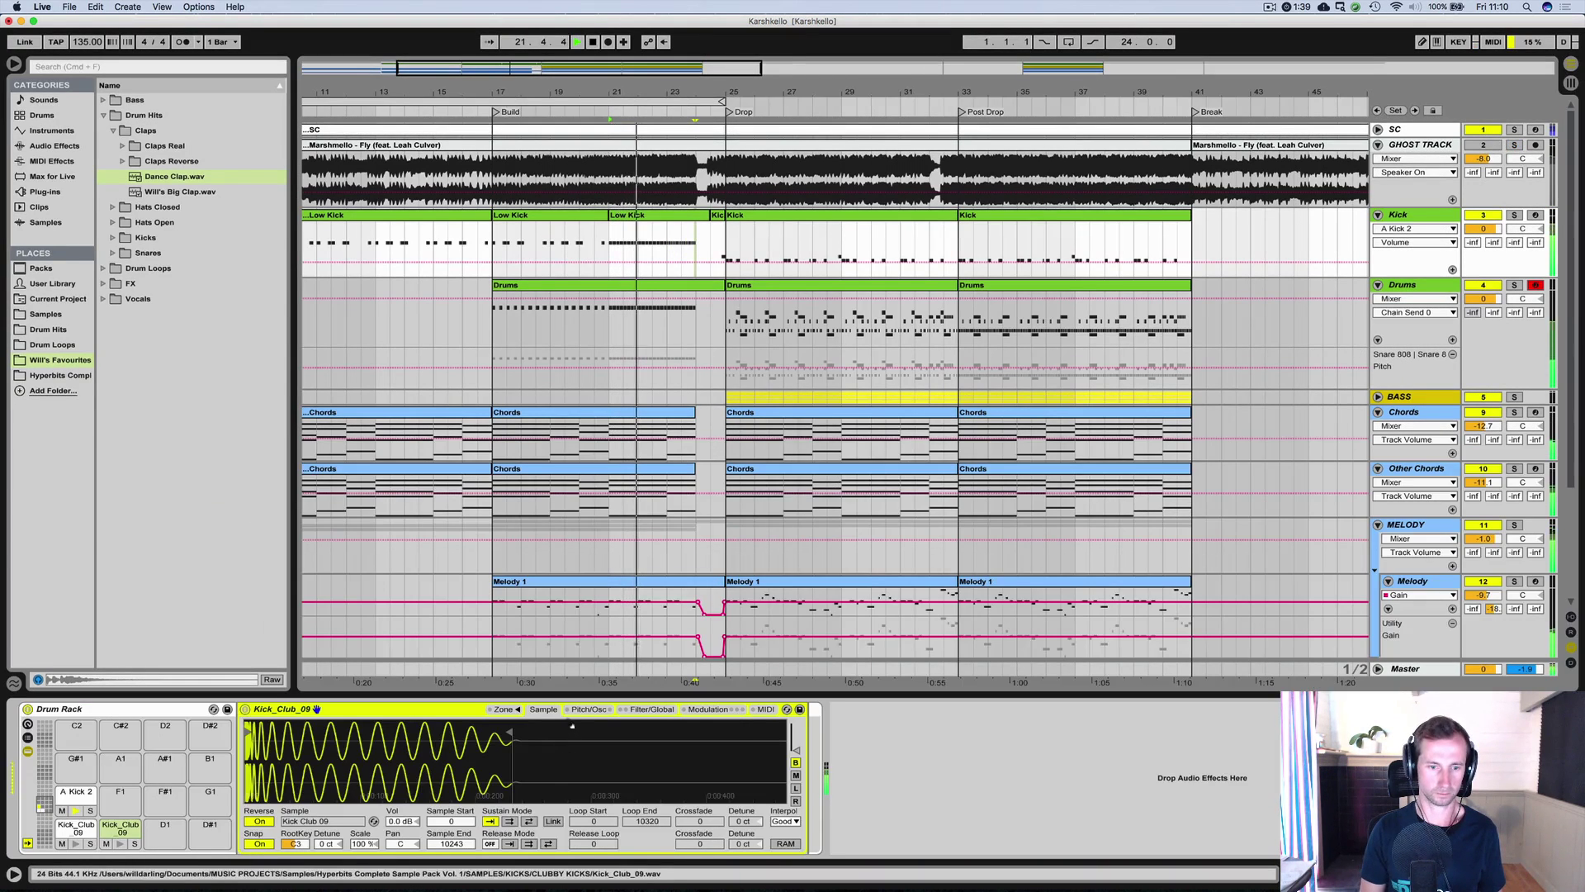
{"action": "left_click", "coordinate": [503, 709]}
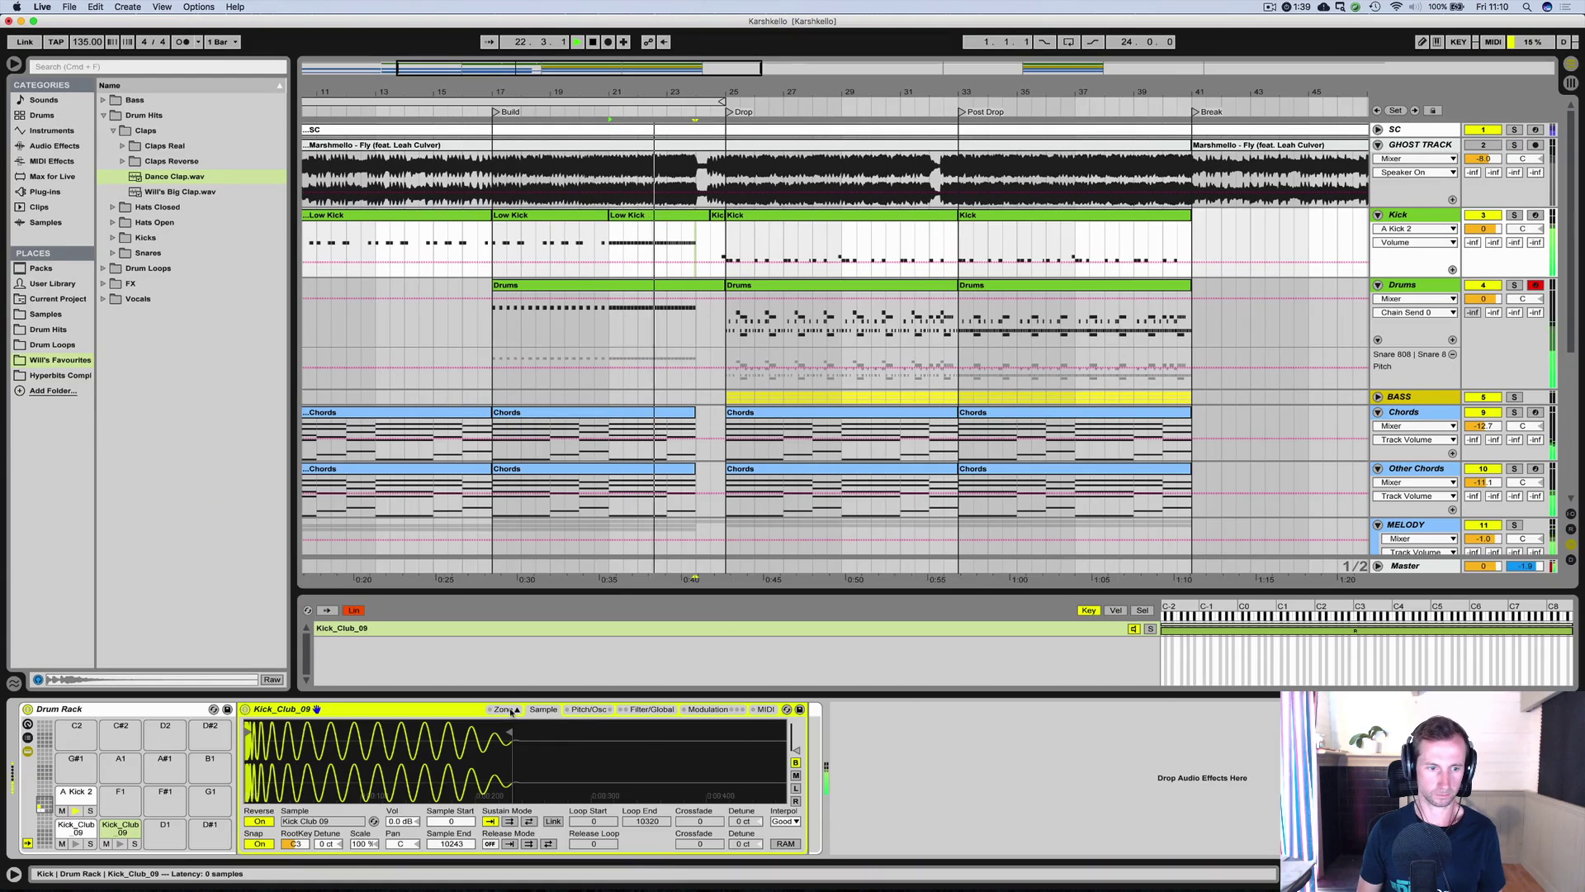
{"action": "left_click", "coordinate": [76, 793]}
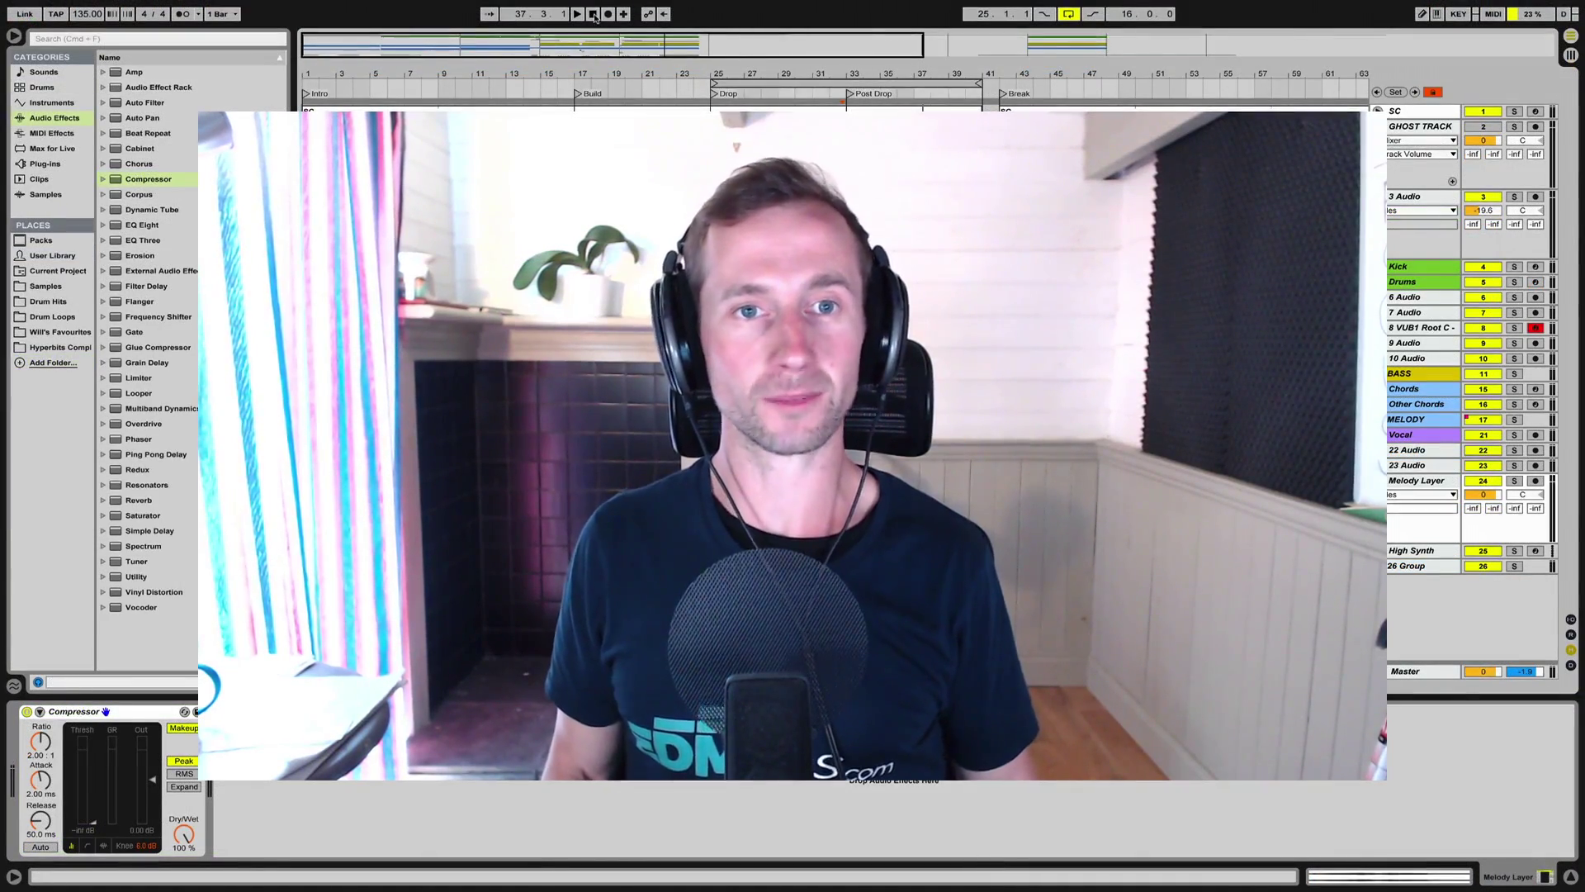
Play back the finished arrangement through the drop and post drop, and stop playback.
{"action": "left_click", "coordinate": [594, 14]}
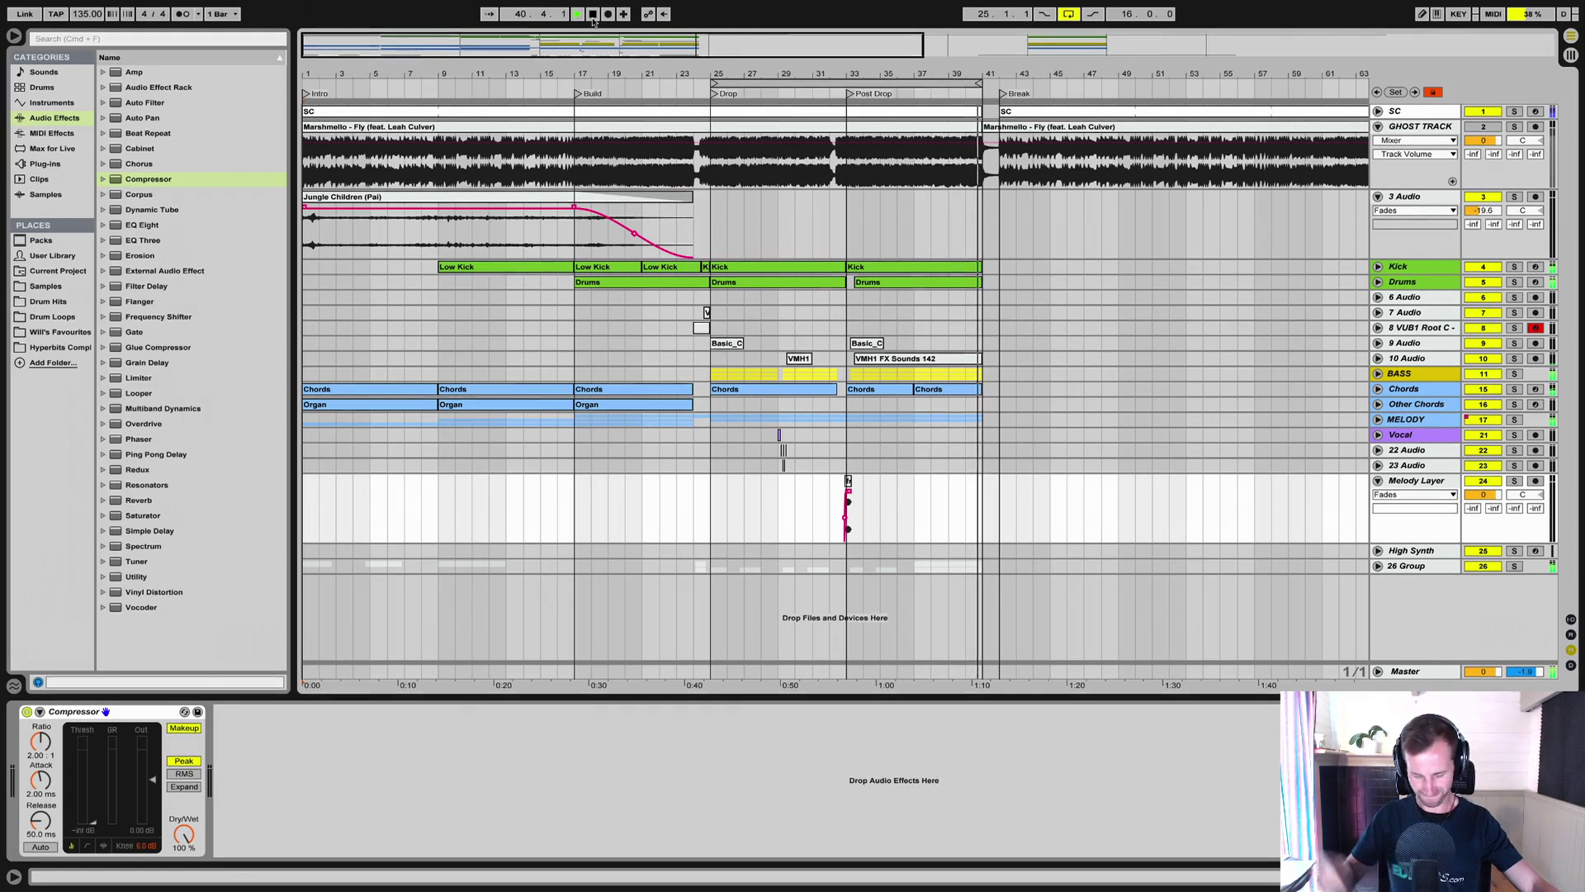
{"action": "left_click", "coordinate": [593, 15]}
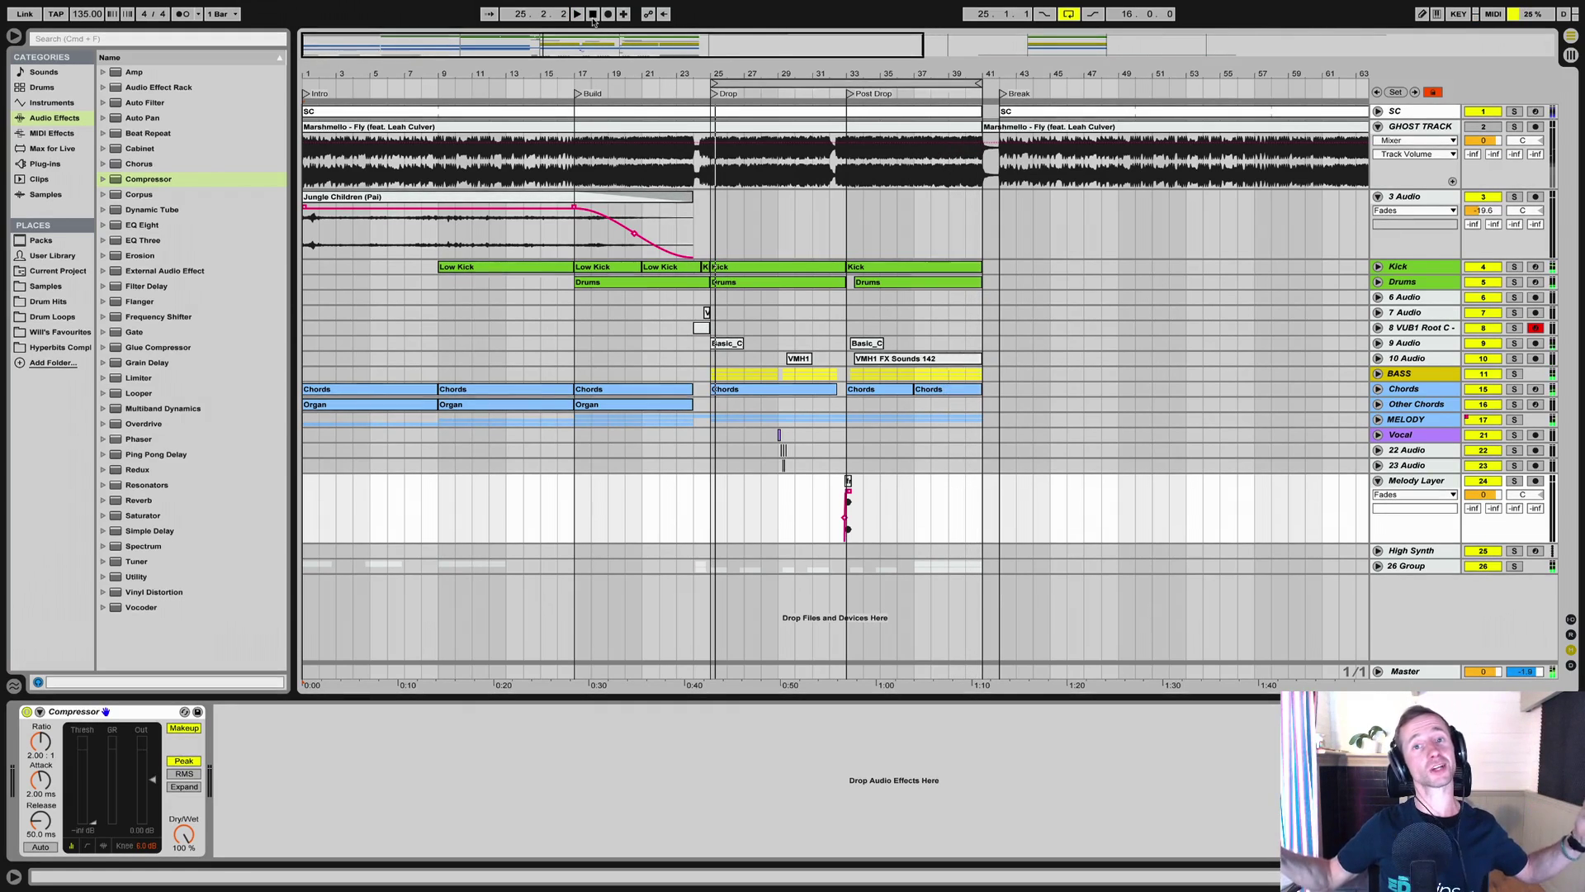